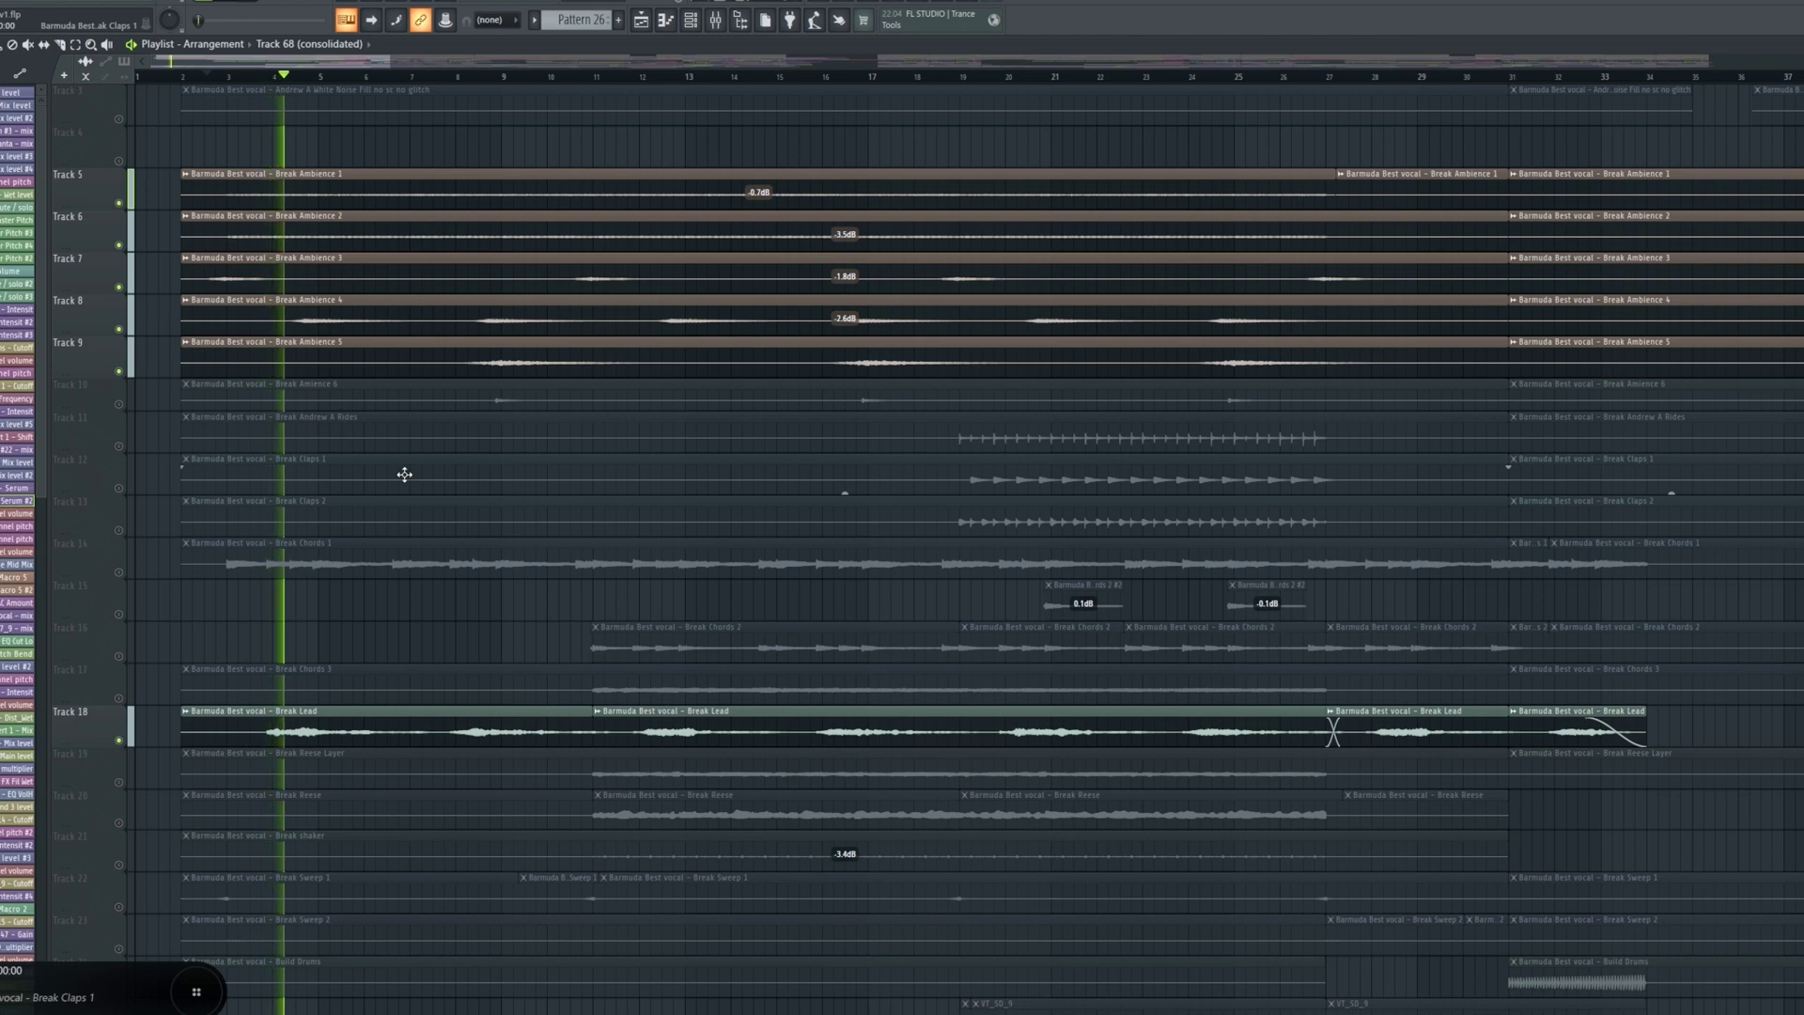
- Audition the Break Chords 2 and Break Chords 3 tracks in isolation
{"action": "left_click", "coordinate": [119, 573]}
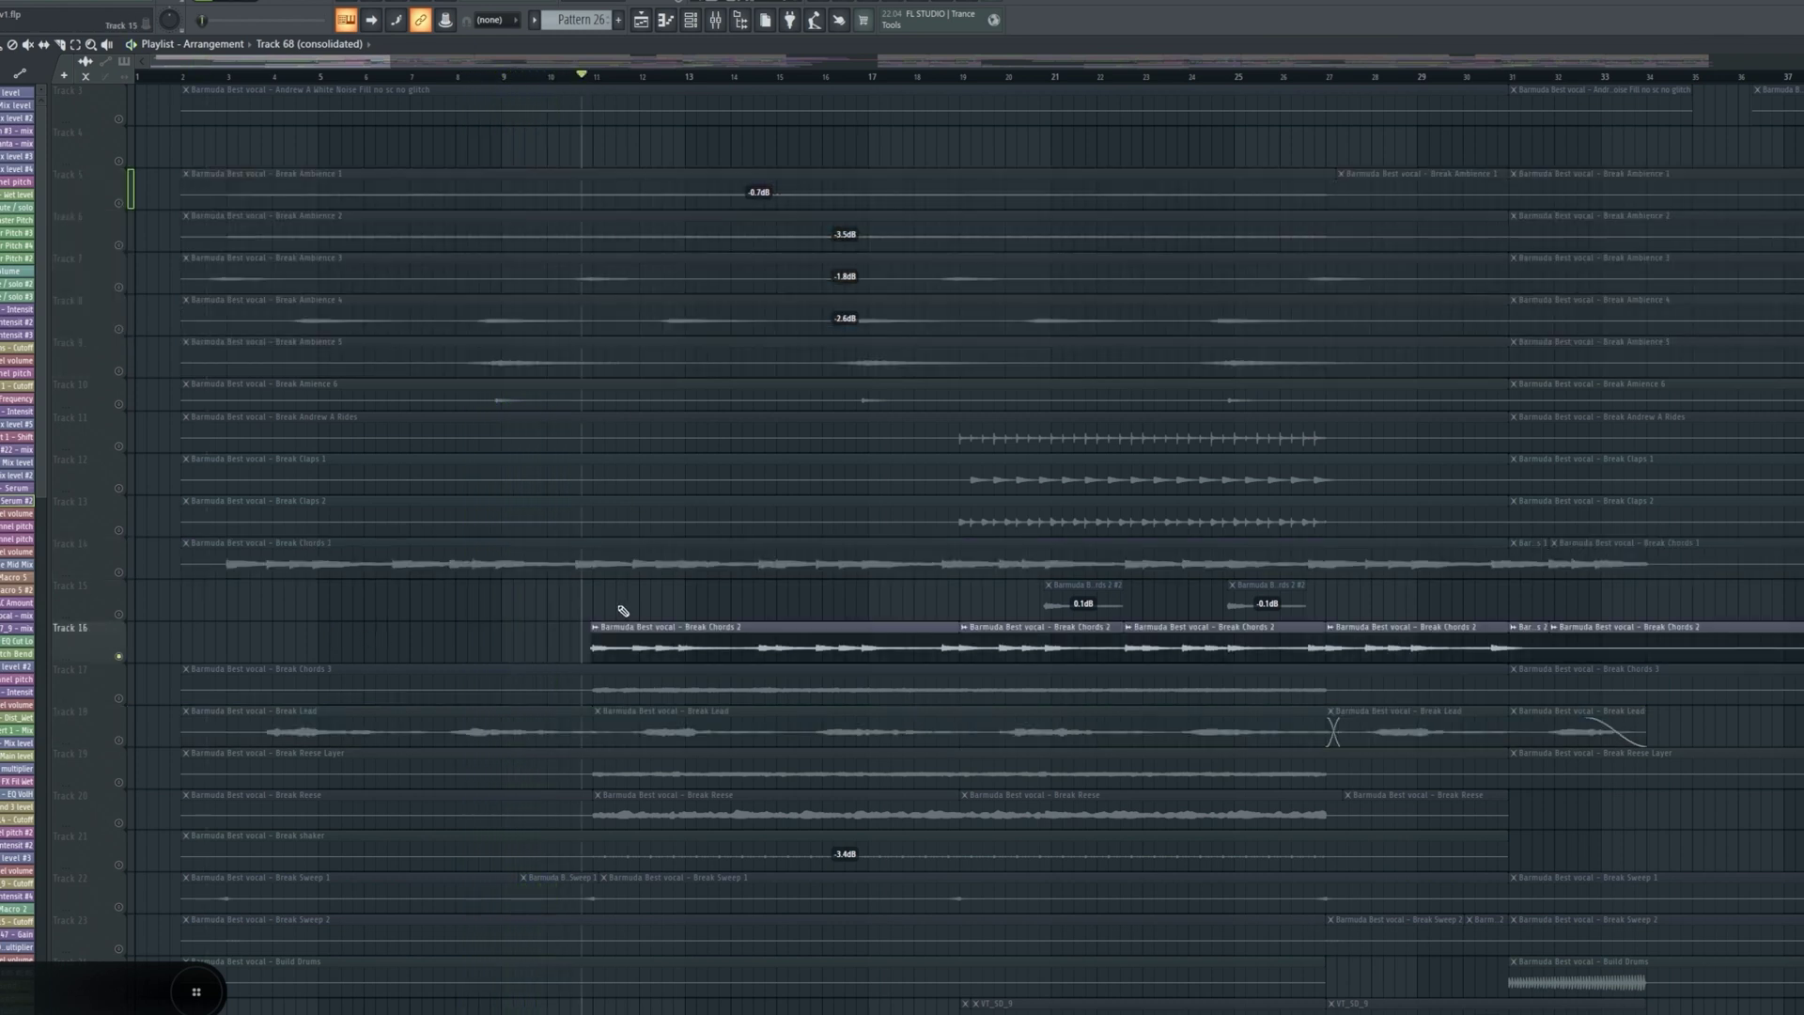
{"action": "key", "text": "space"}
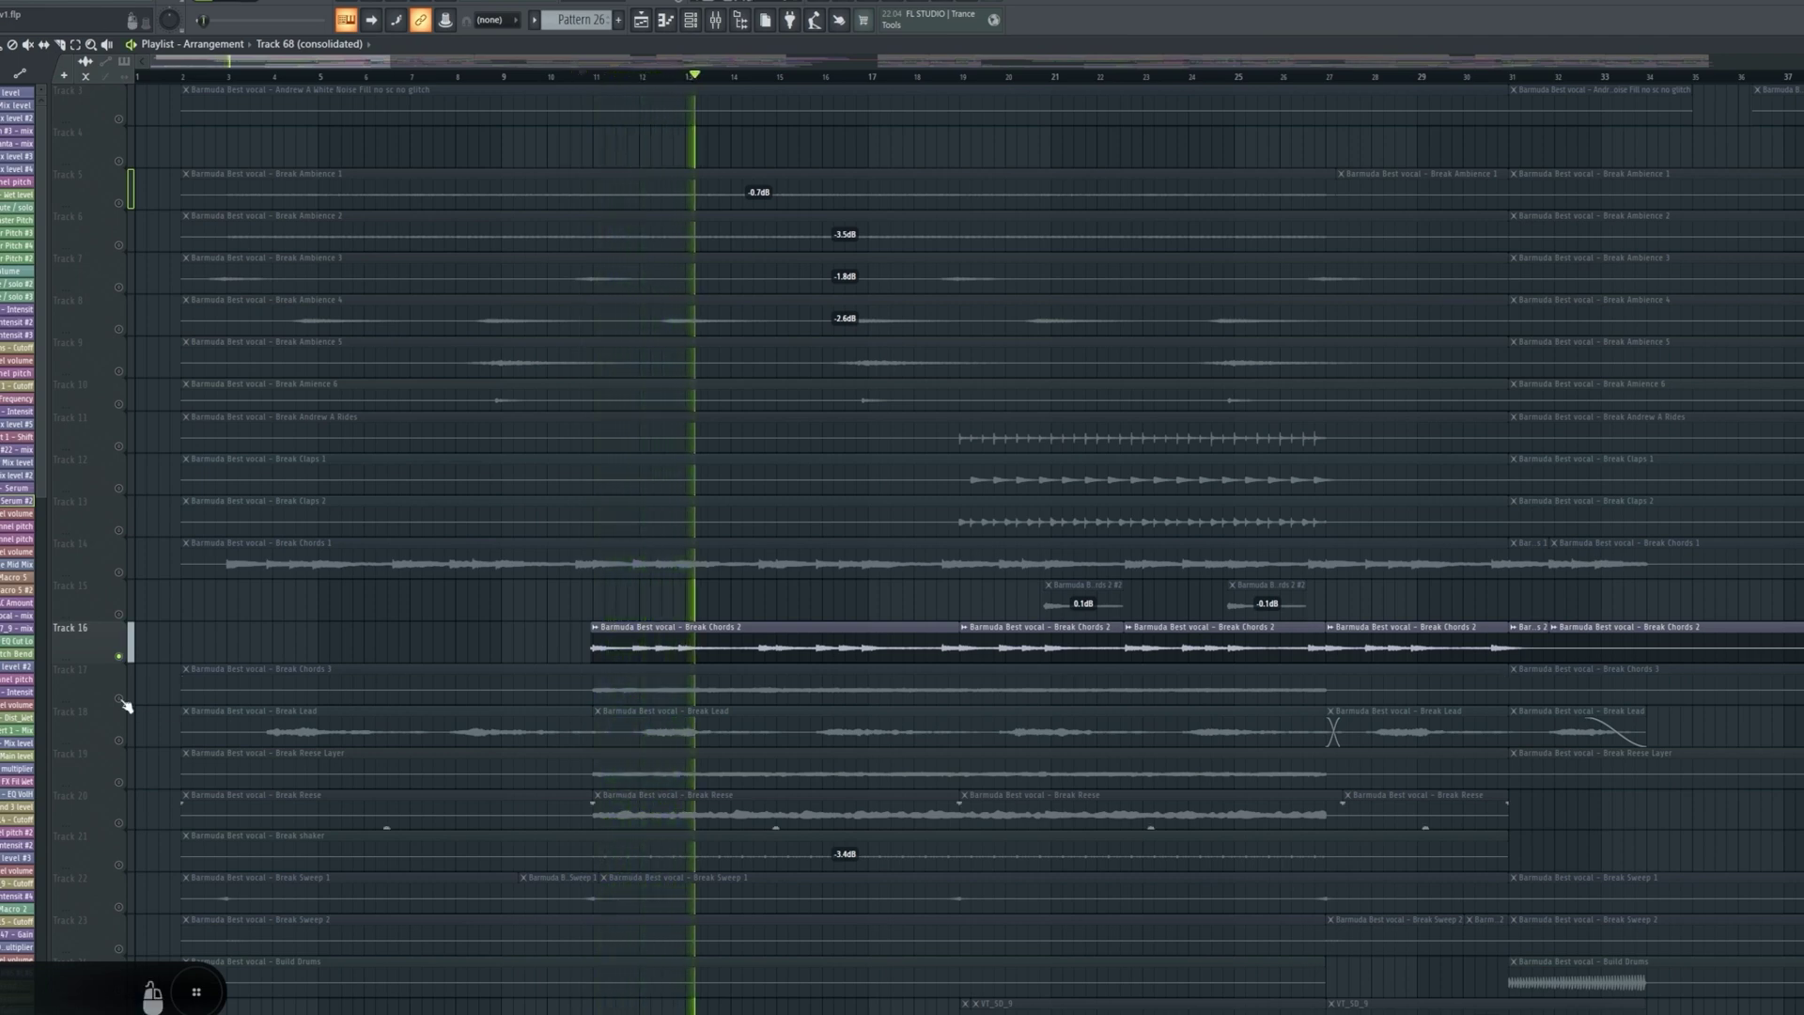
{"action": "key", "text": "space"}
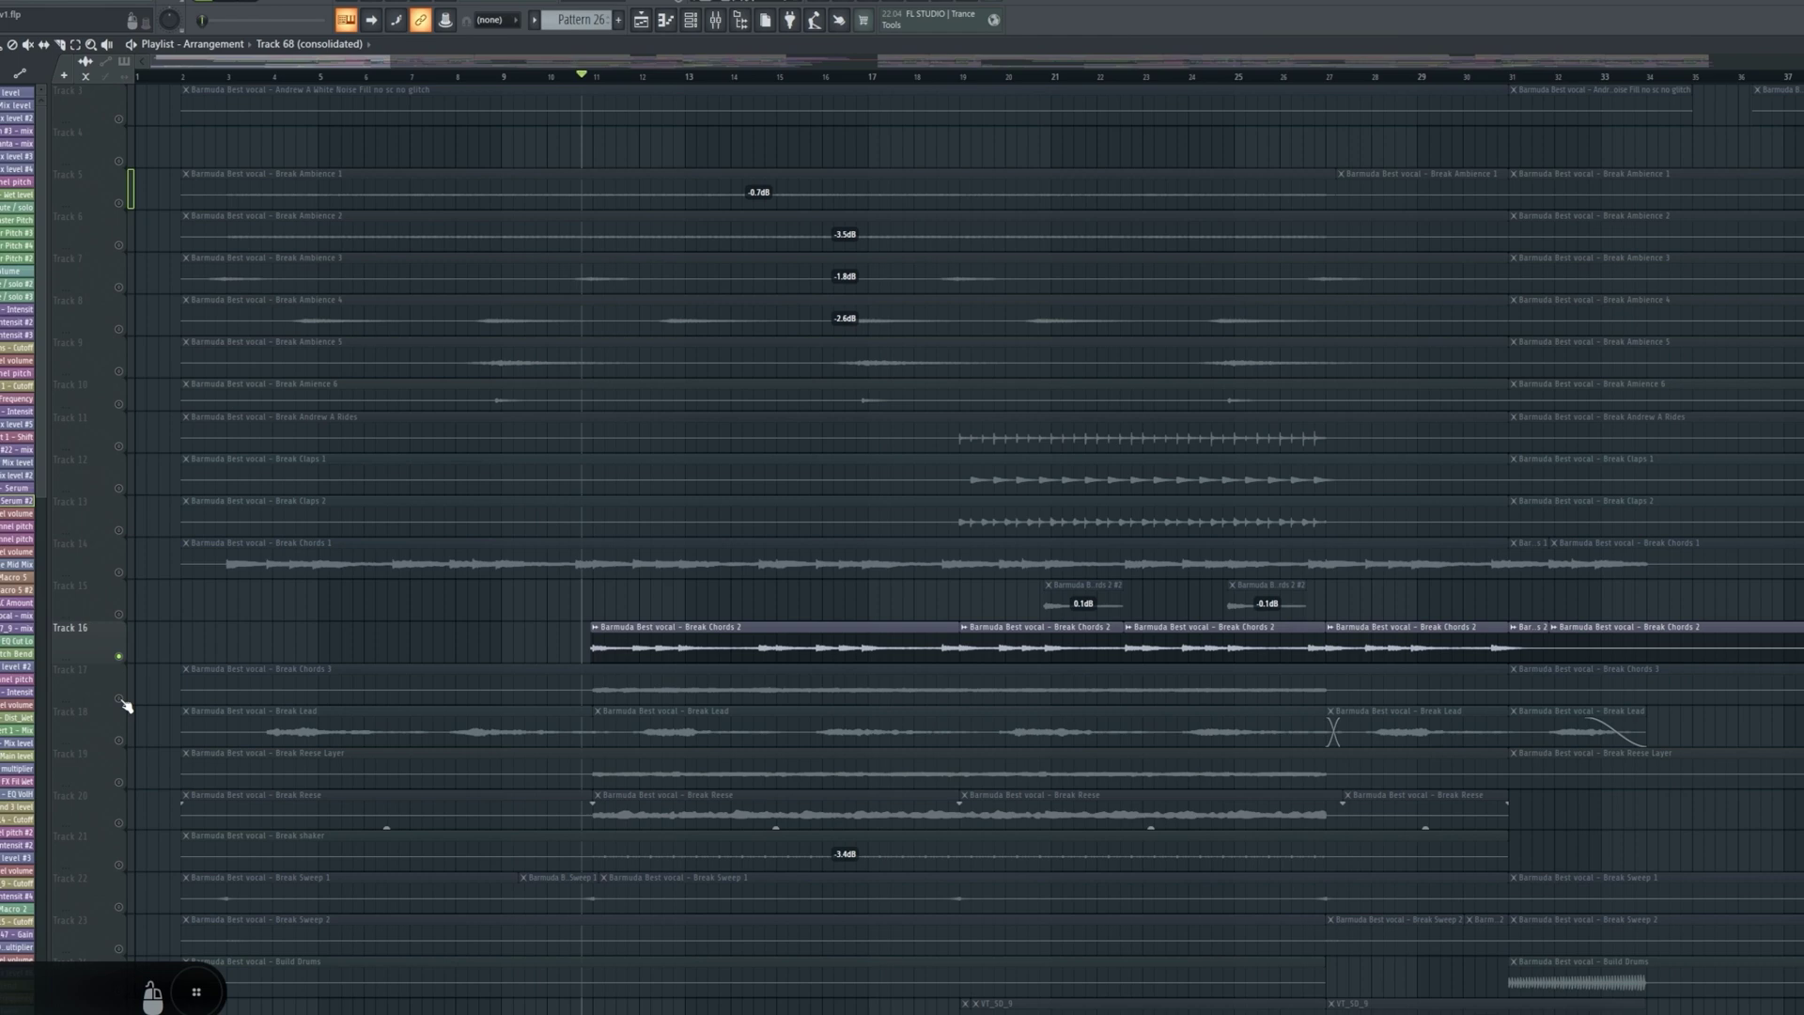
{"action": "left_click", "coordinate": [123, 701]}
{"action": "key", "text": "space"}
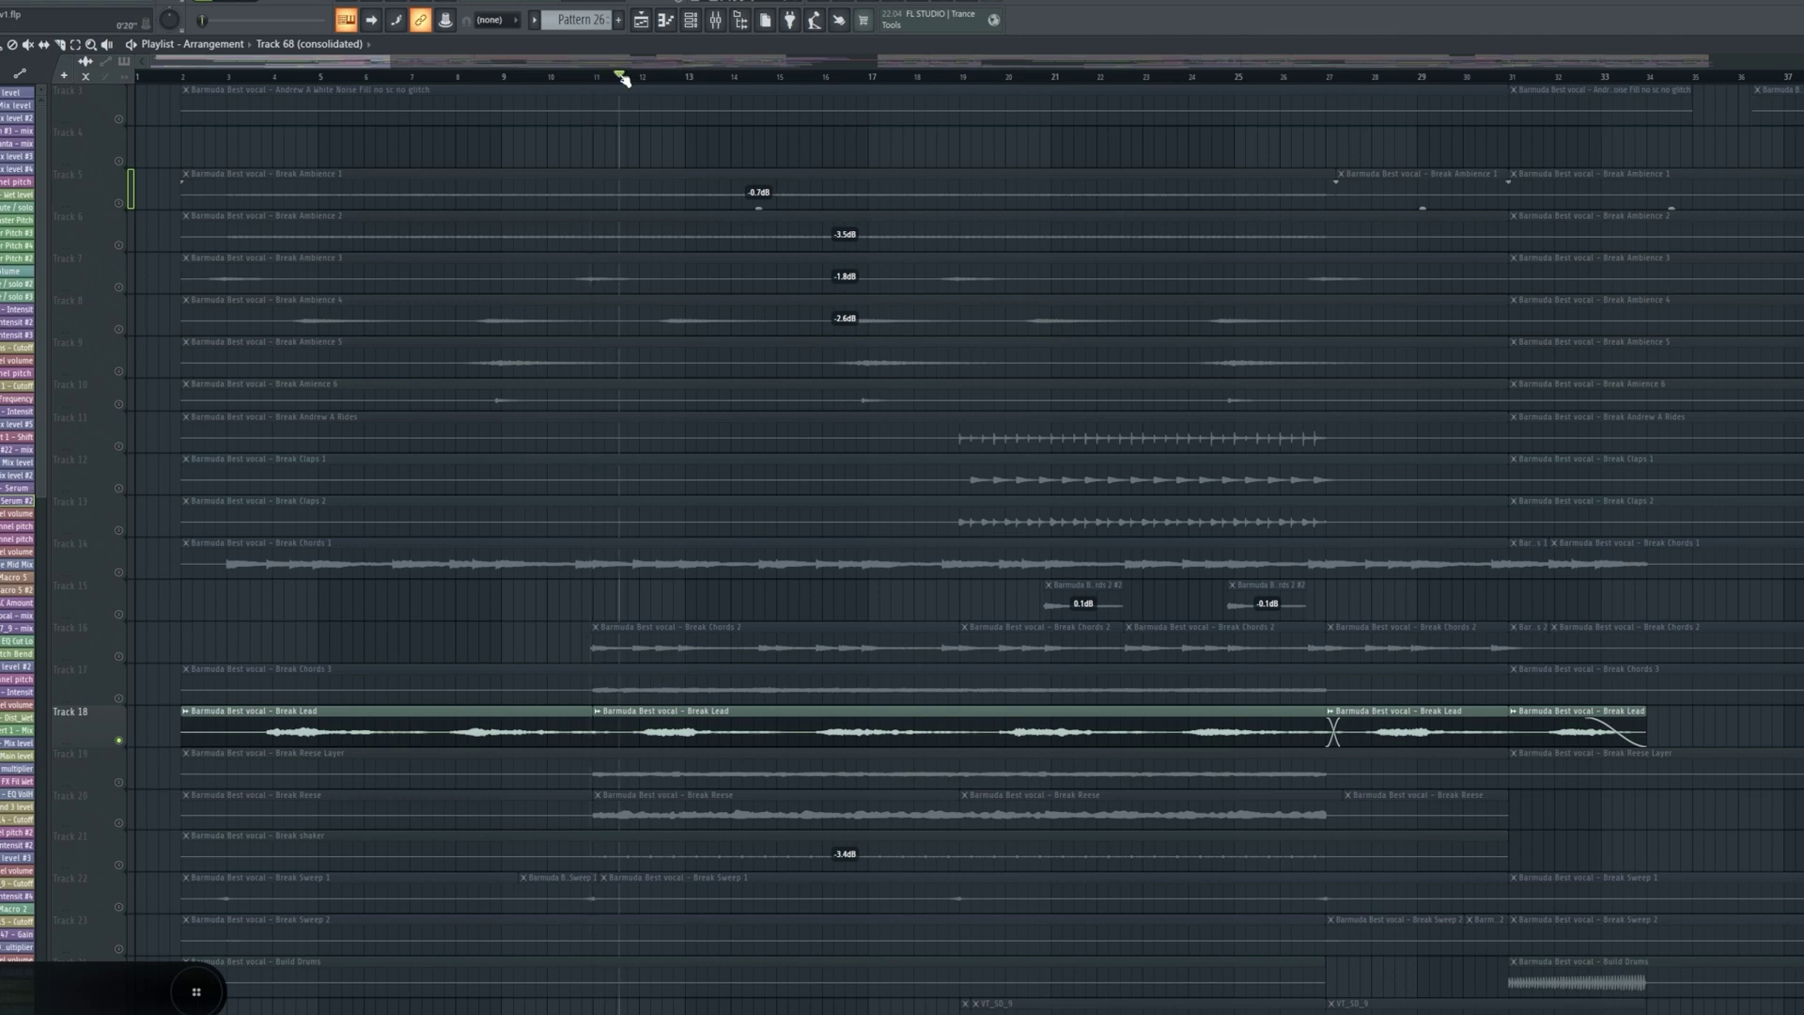
- Add the Break Chords 3, Break Chords 2 and Break Chords 1 tracks to the soloed Break Lead and play them together
{"action": "left_click", "coordinate": [129, 686], "text": "ctrl"}
{"action": "left_click", "coordinate": [132, 625], "text": "ctrl"}
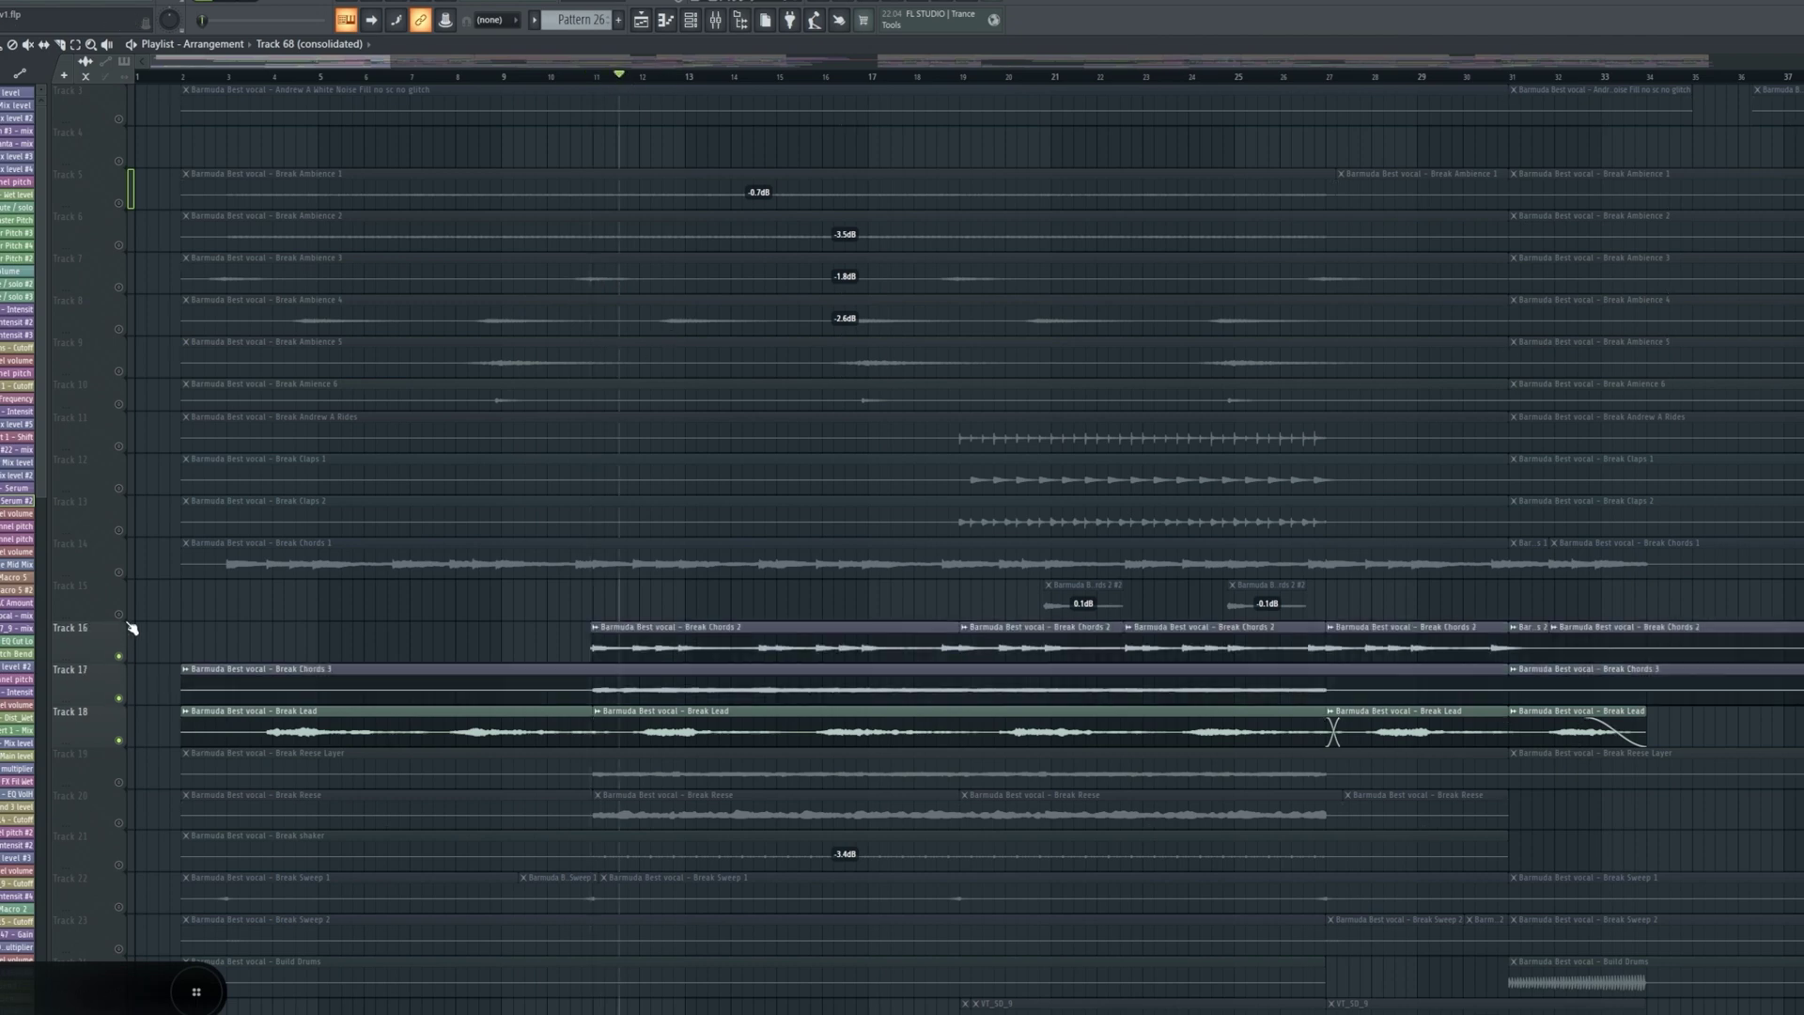
{"action": "left_click", "coordinate": [130, 556], "text": "ctrl"}
{"action": "key", "text": "space"}
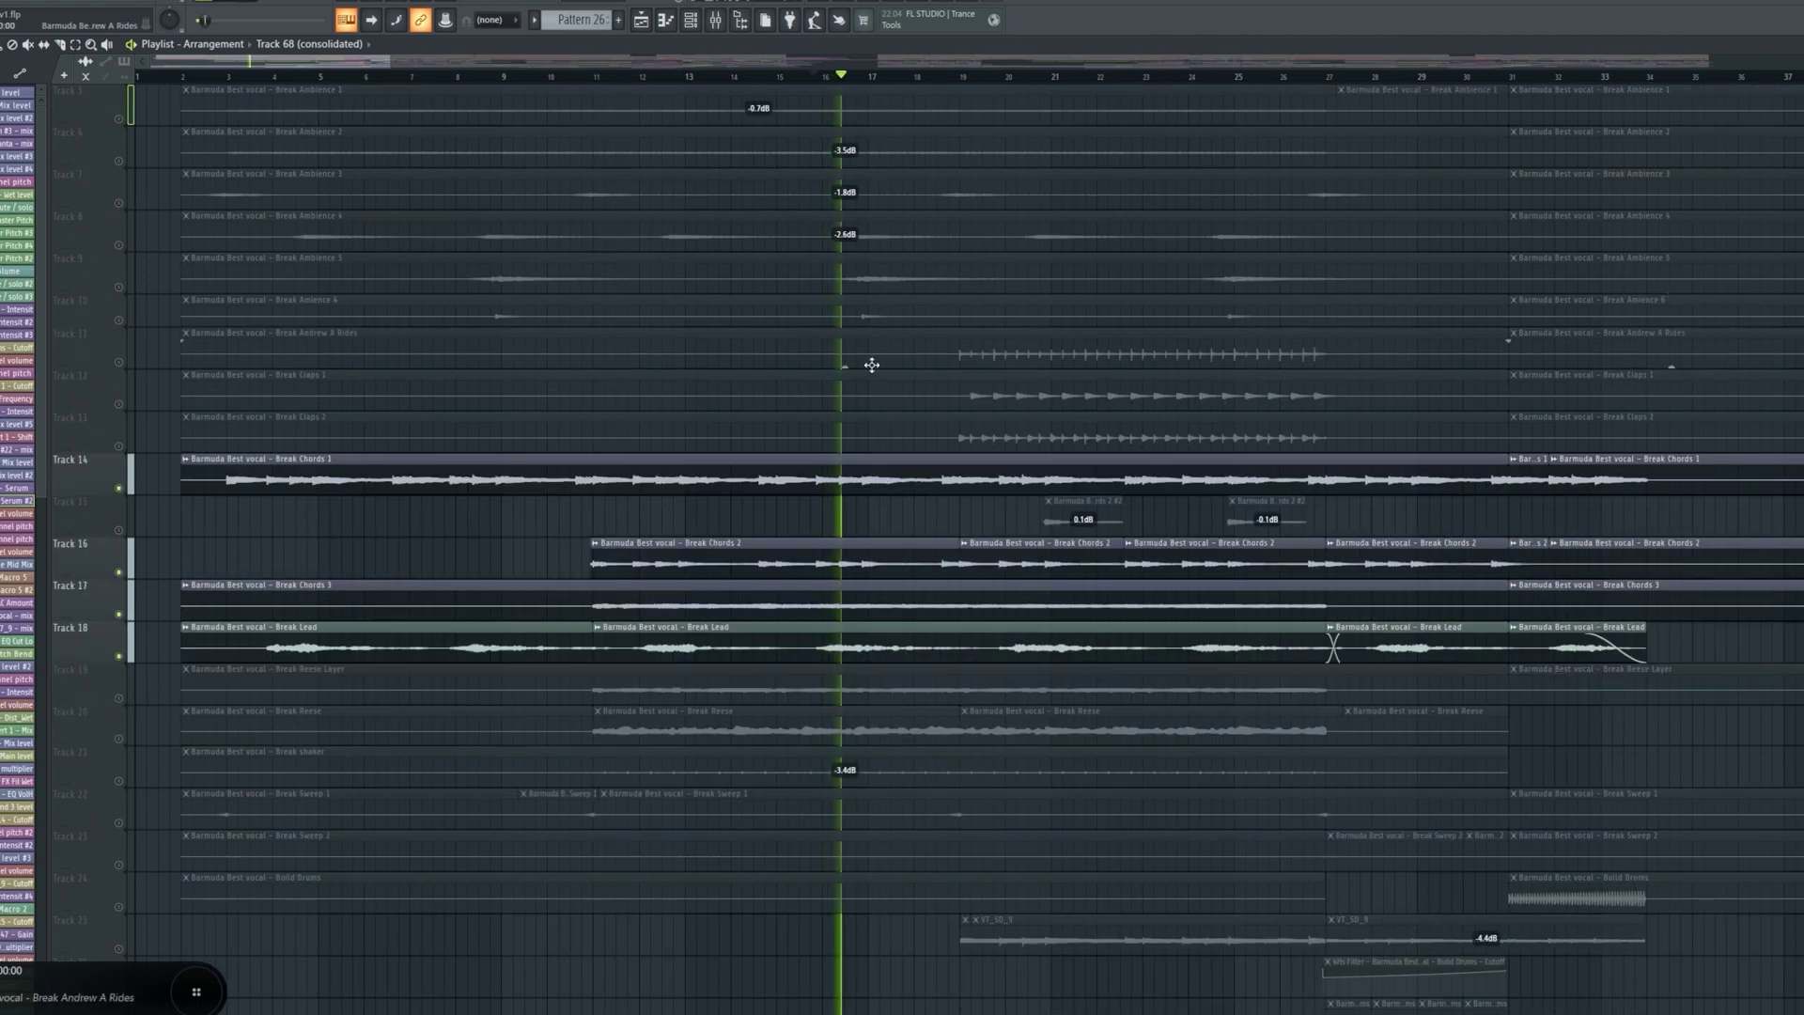
- Listen to the Break Reese Layer and Break Reese tracks along with the break chords and lead
{"action": "scroll", "coordinate": [865, 386], "scroll_direction": "down", "scroll_amount": 1}
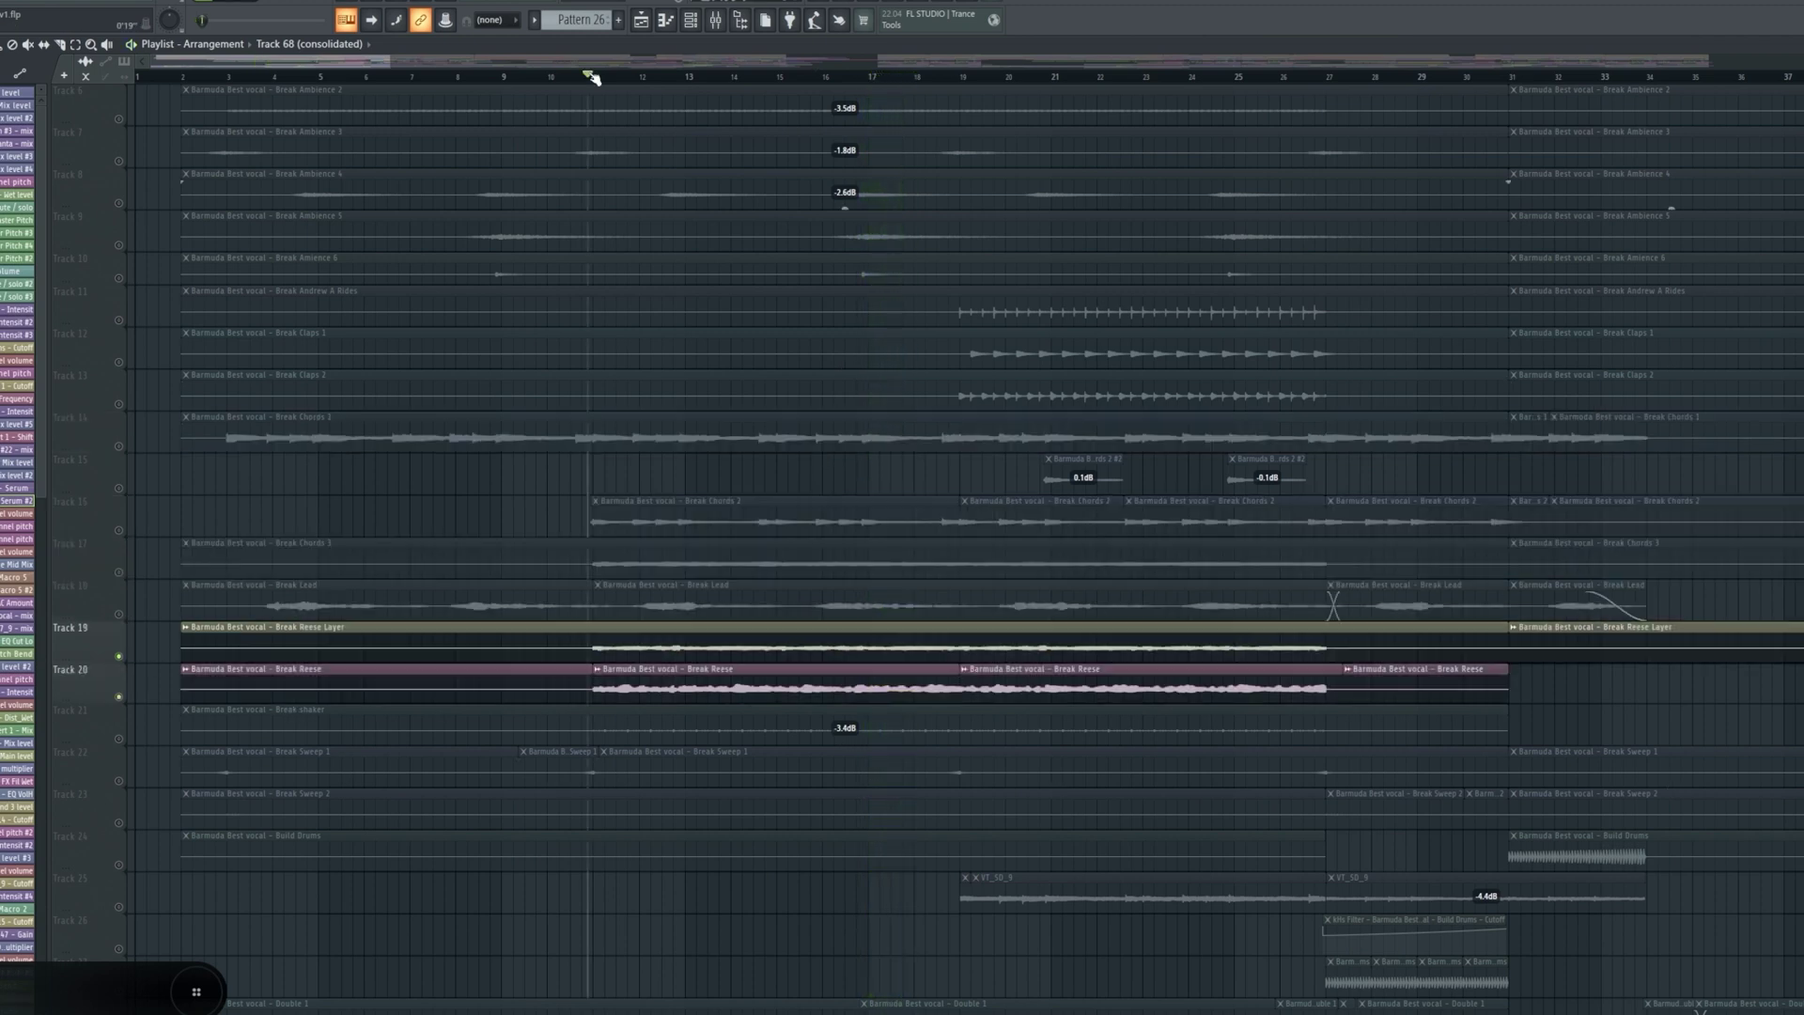
{"action": "scroll", "coordinate": [873, 334], "scroll_direction": "down", "scroll_amount": 1}
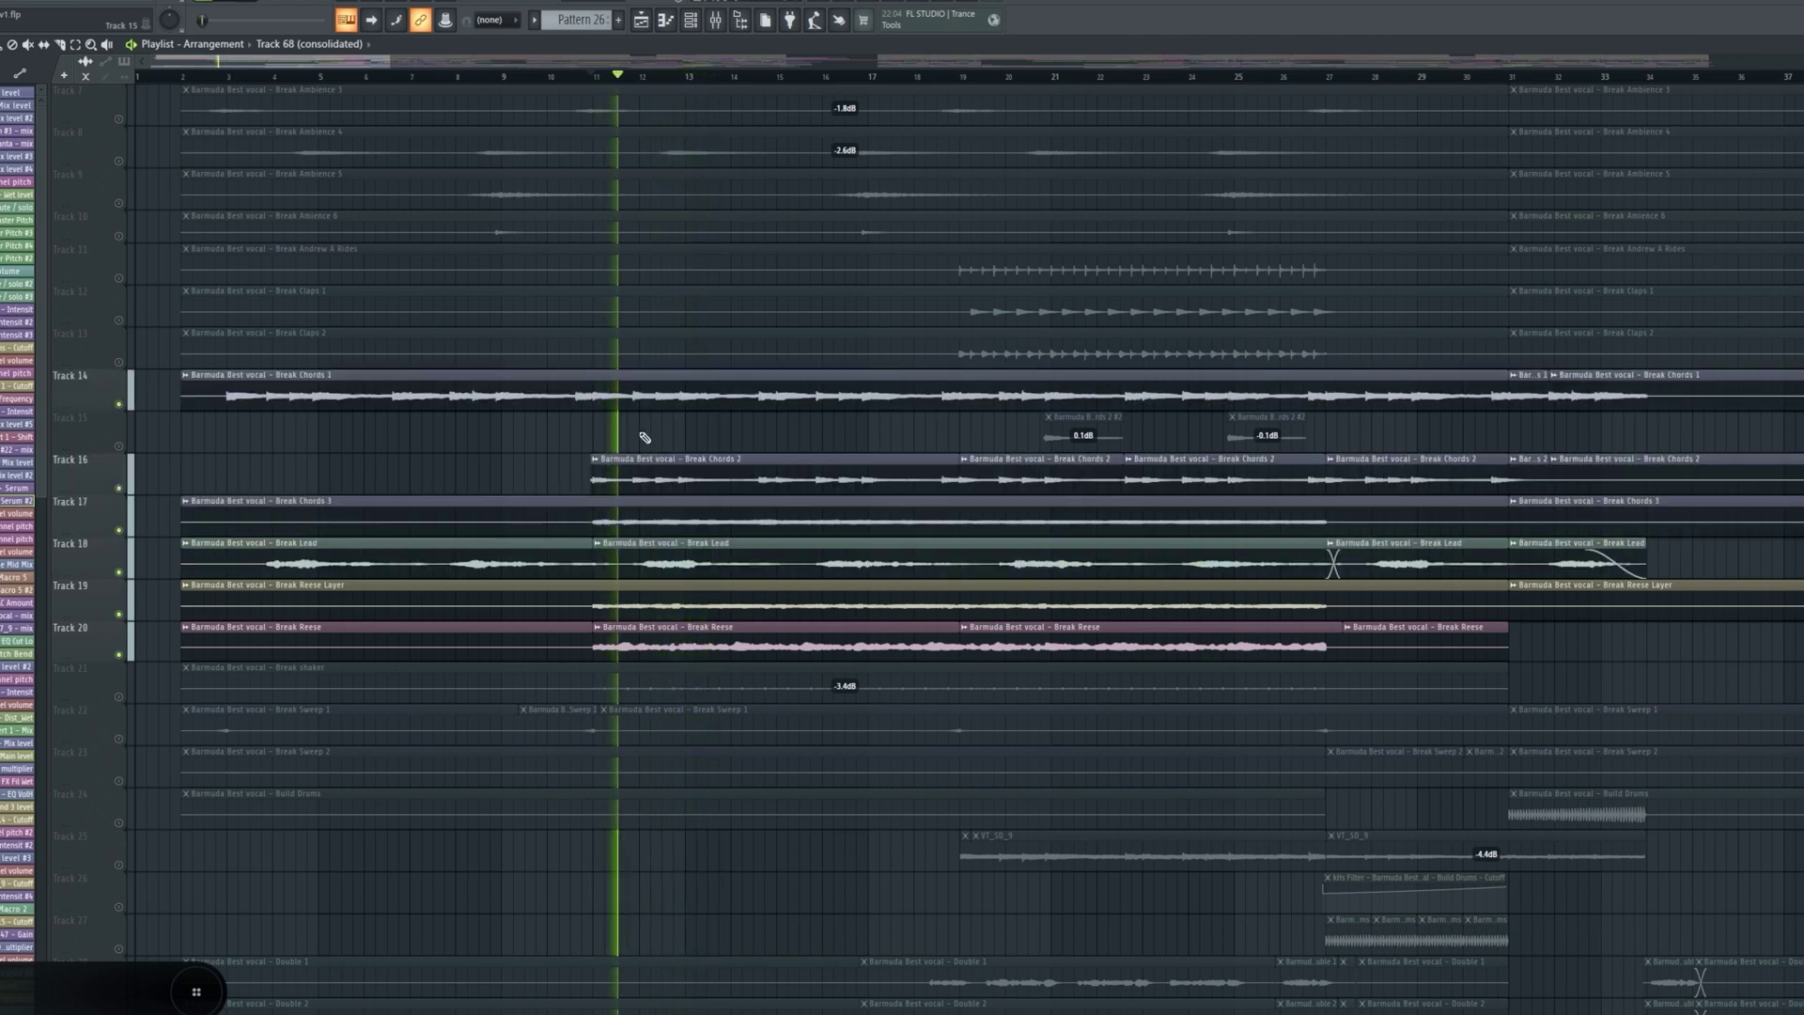
{"action": "scroll", "coordinate": [705, 442], "scroll_direction": "down", "scroll_amount": 2}
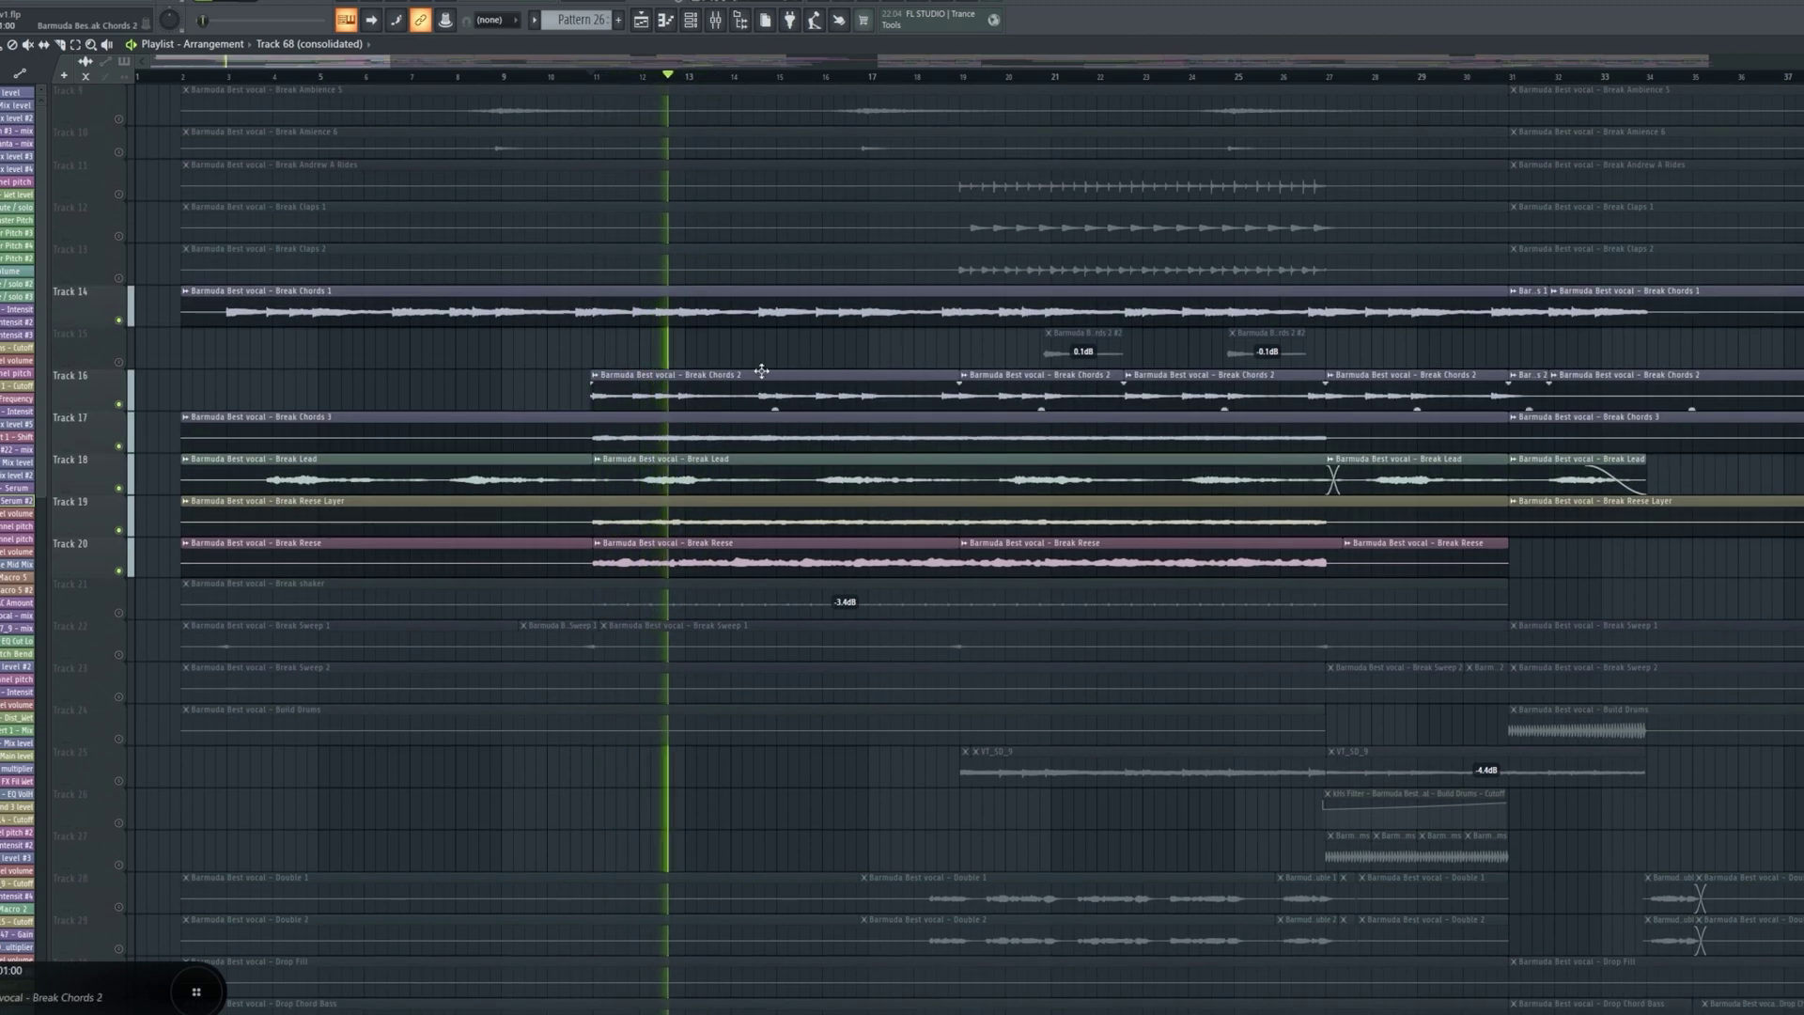
- Unmute the Break Ambience, Andrew A Rides and Claps tracks above the break chords
{"action": "scroll", "coordinate": [780, 427], "scroll_direction": "up", "scroll_amount": 3}
{"action": "scroll", "coordinate": [780, 427], "scroll_direction": "up", "scroll_amount": 3}
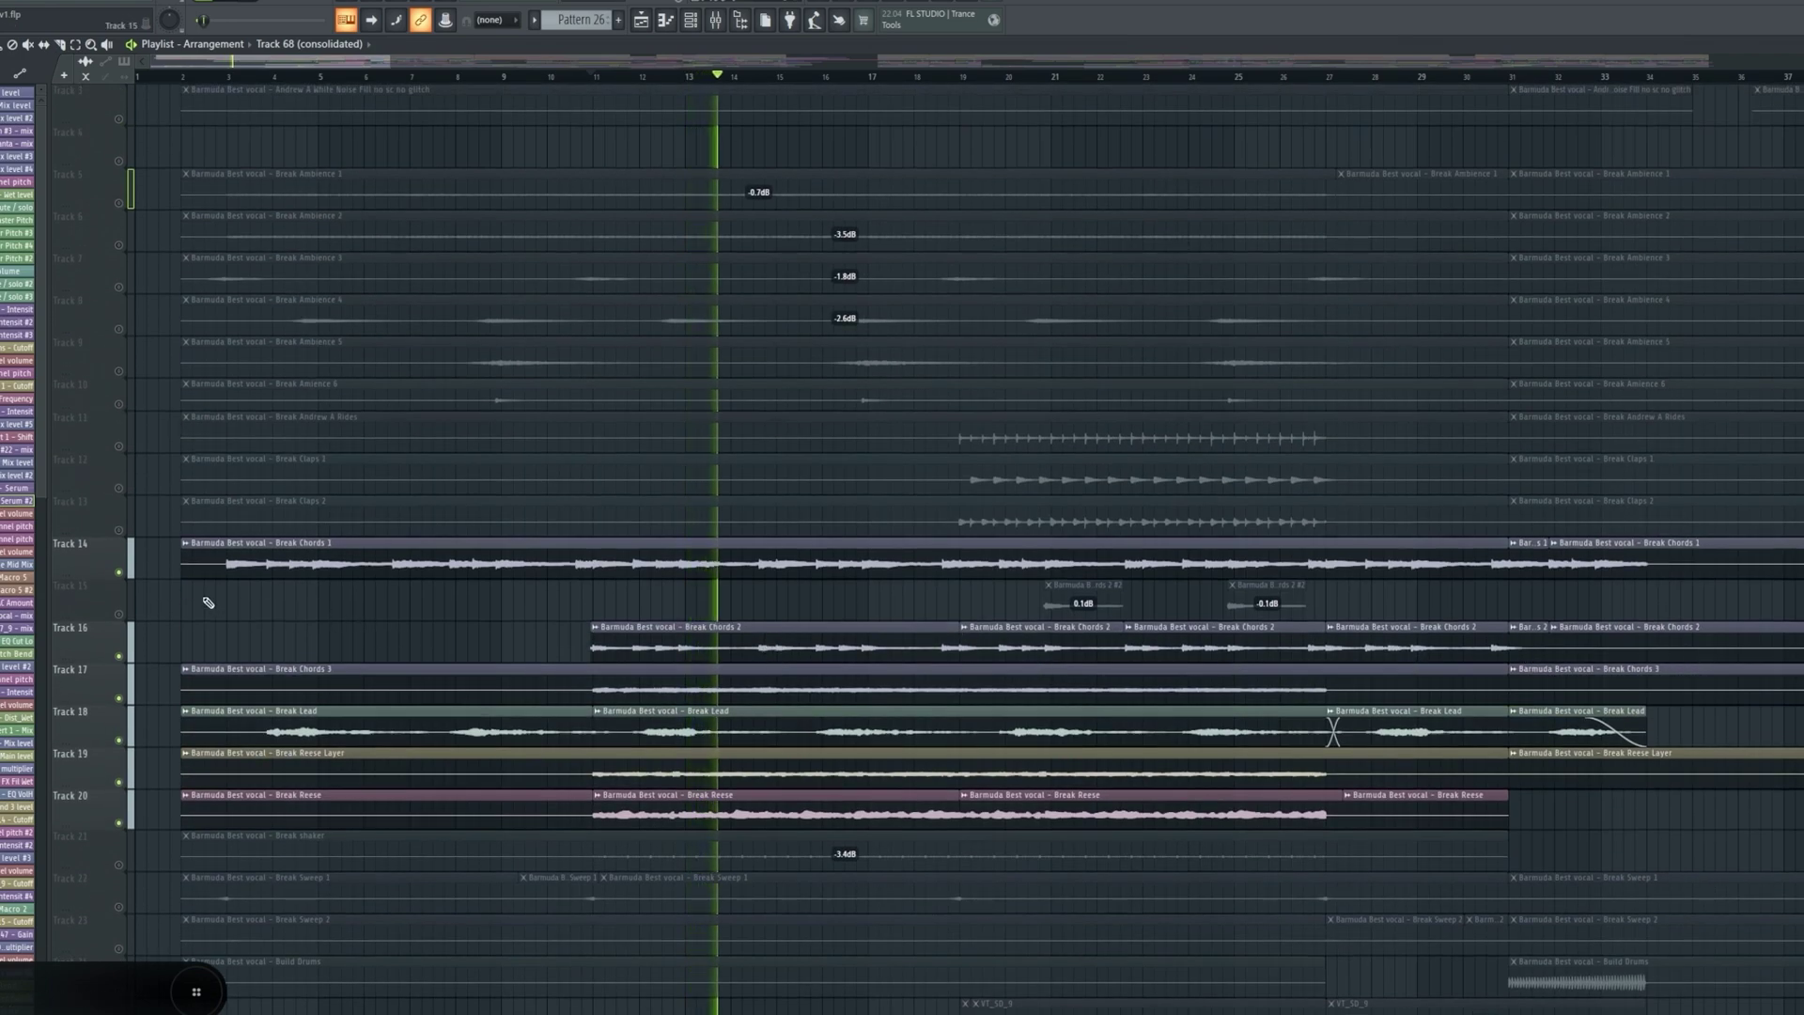
{"action": "left_click_drag", "start_coordinate": [111, 514], "coordinate": [114, 186]}
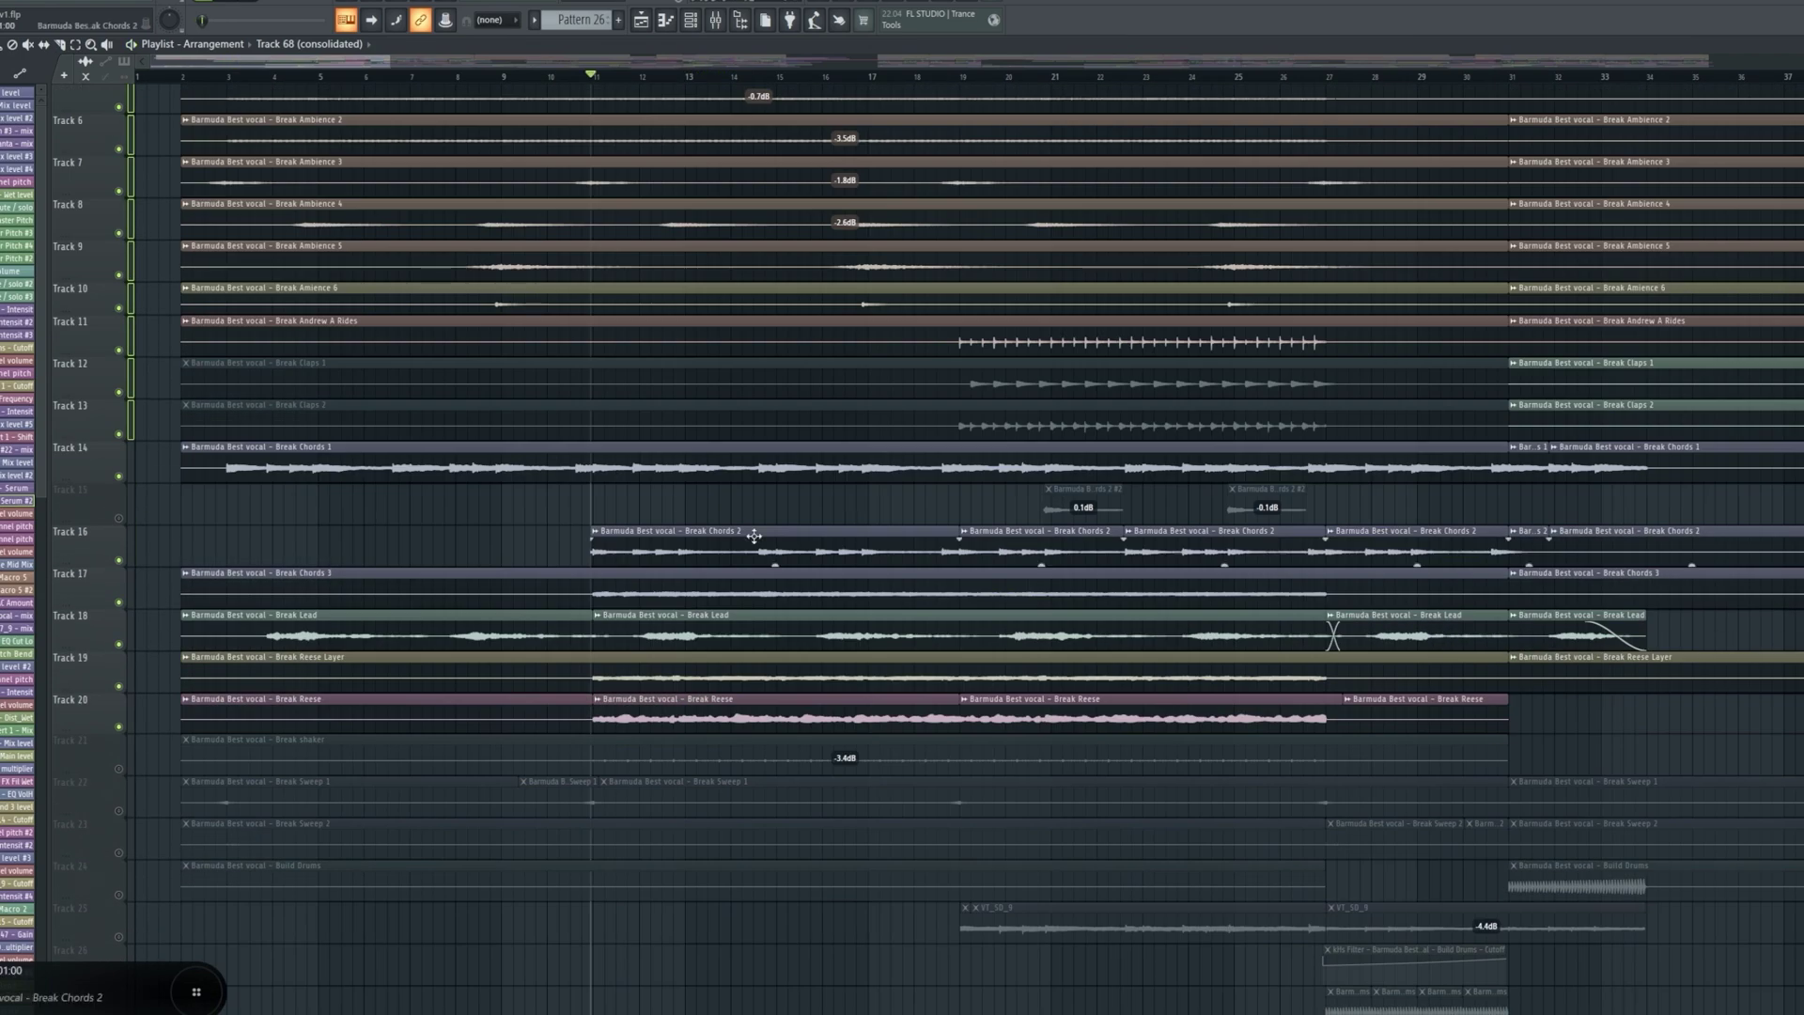
{"action": "scroll", "coordinate": [685, 642], "scroll_direction": "down", "scroll_amount": 6}
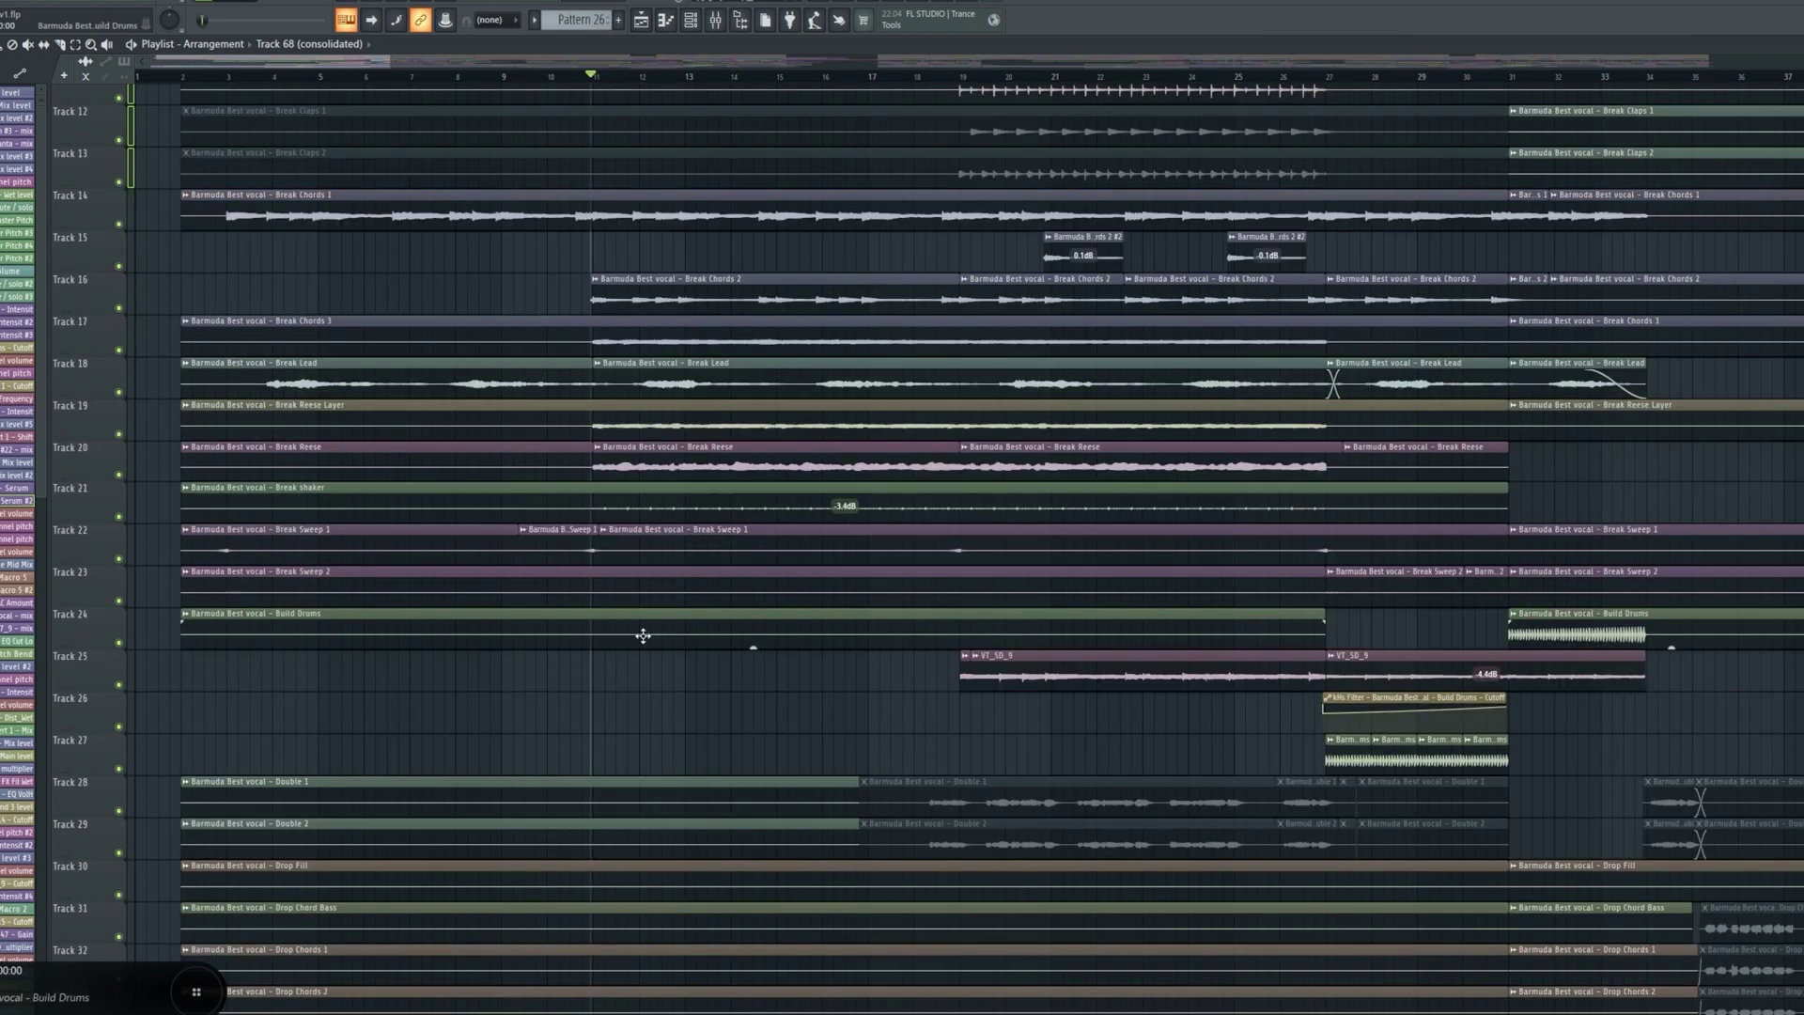
- Audition the CLUBGRADE_Loop_1_125bpm_TOPS track and the Break Drums track, each soloed
{"action": "scroll", "coordinate": [643, 636], "scroll_direction": "down", "scroll_amount": 20}
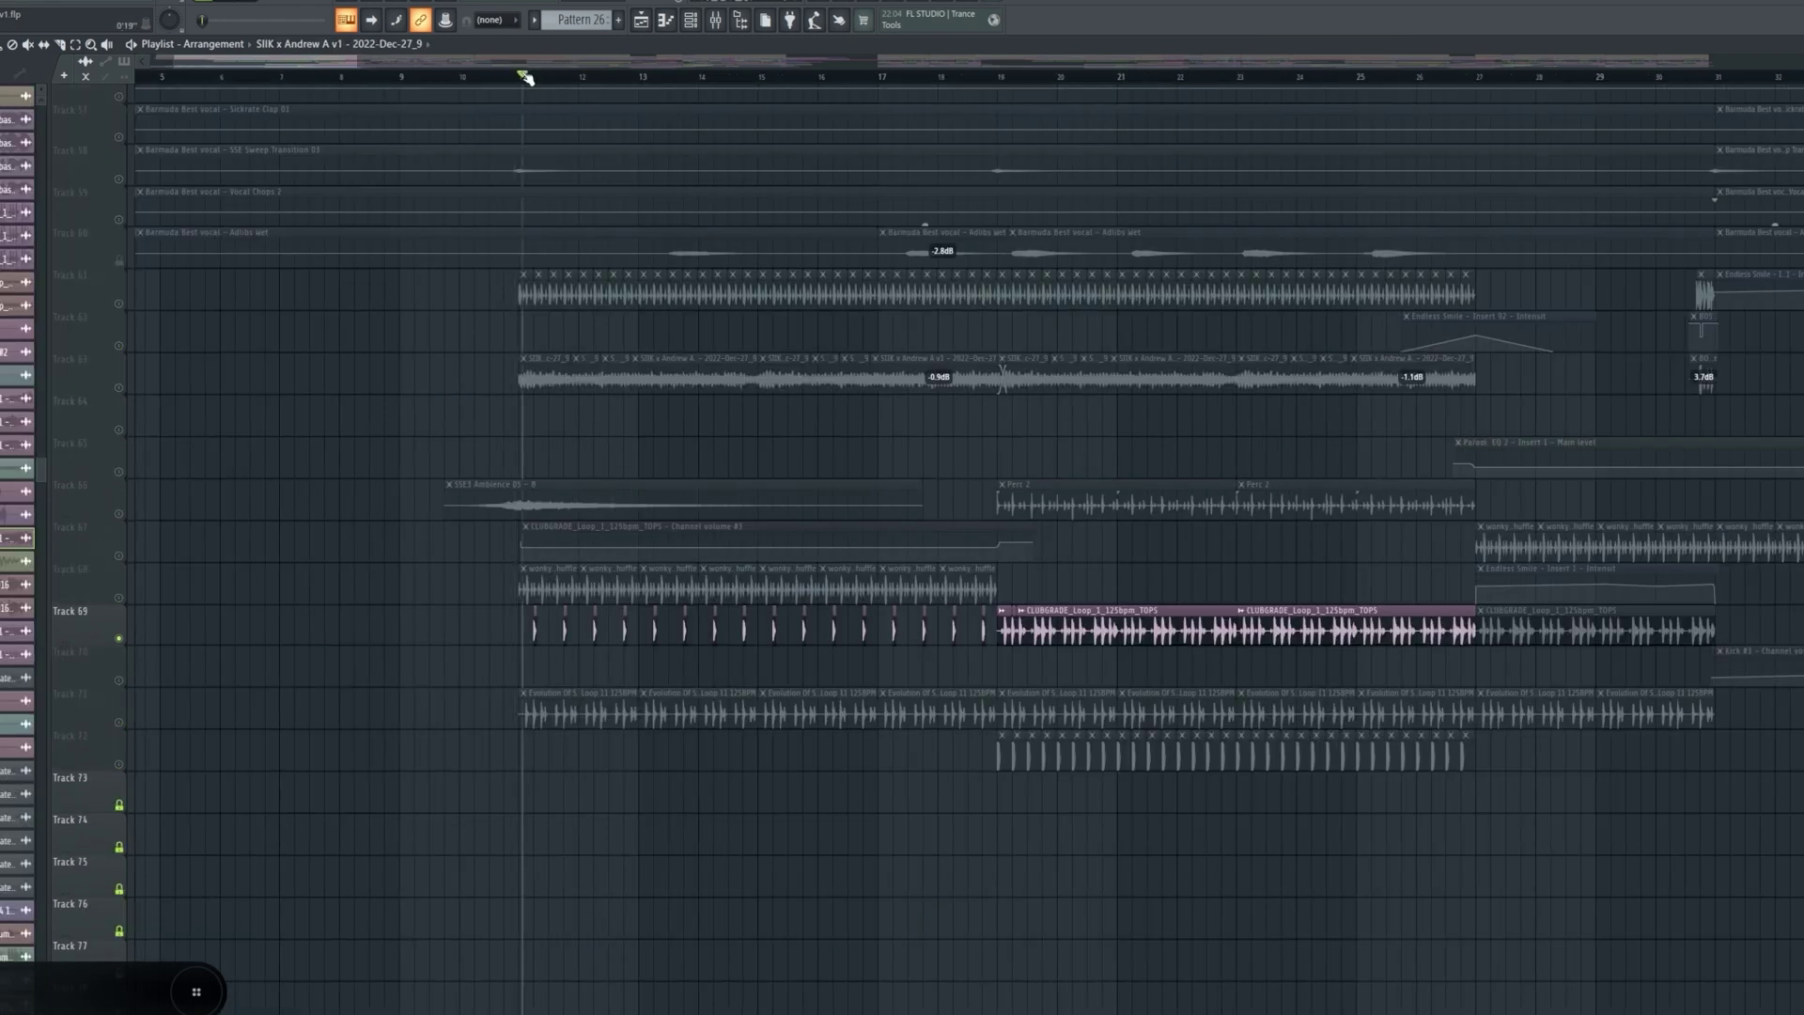
{"action": "key", "text": "space"}
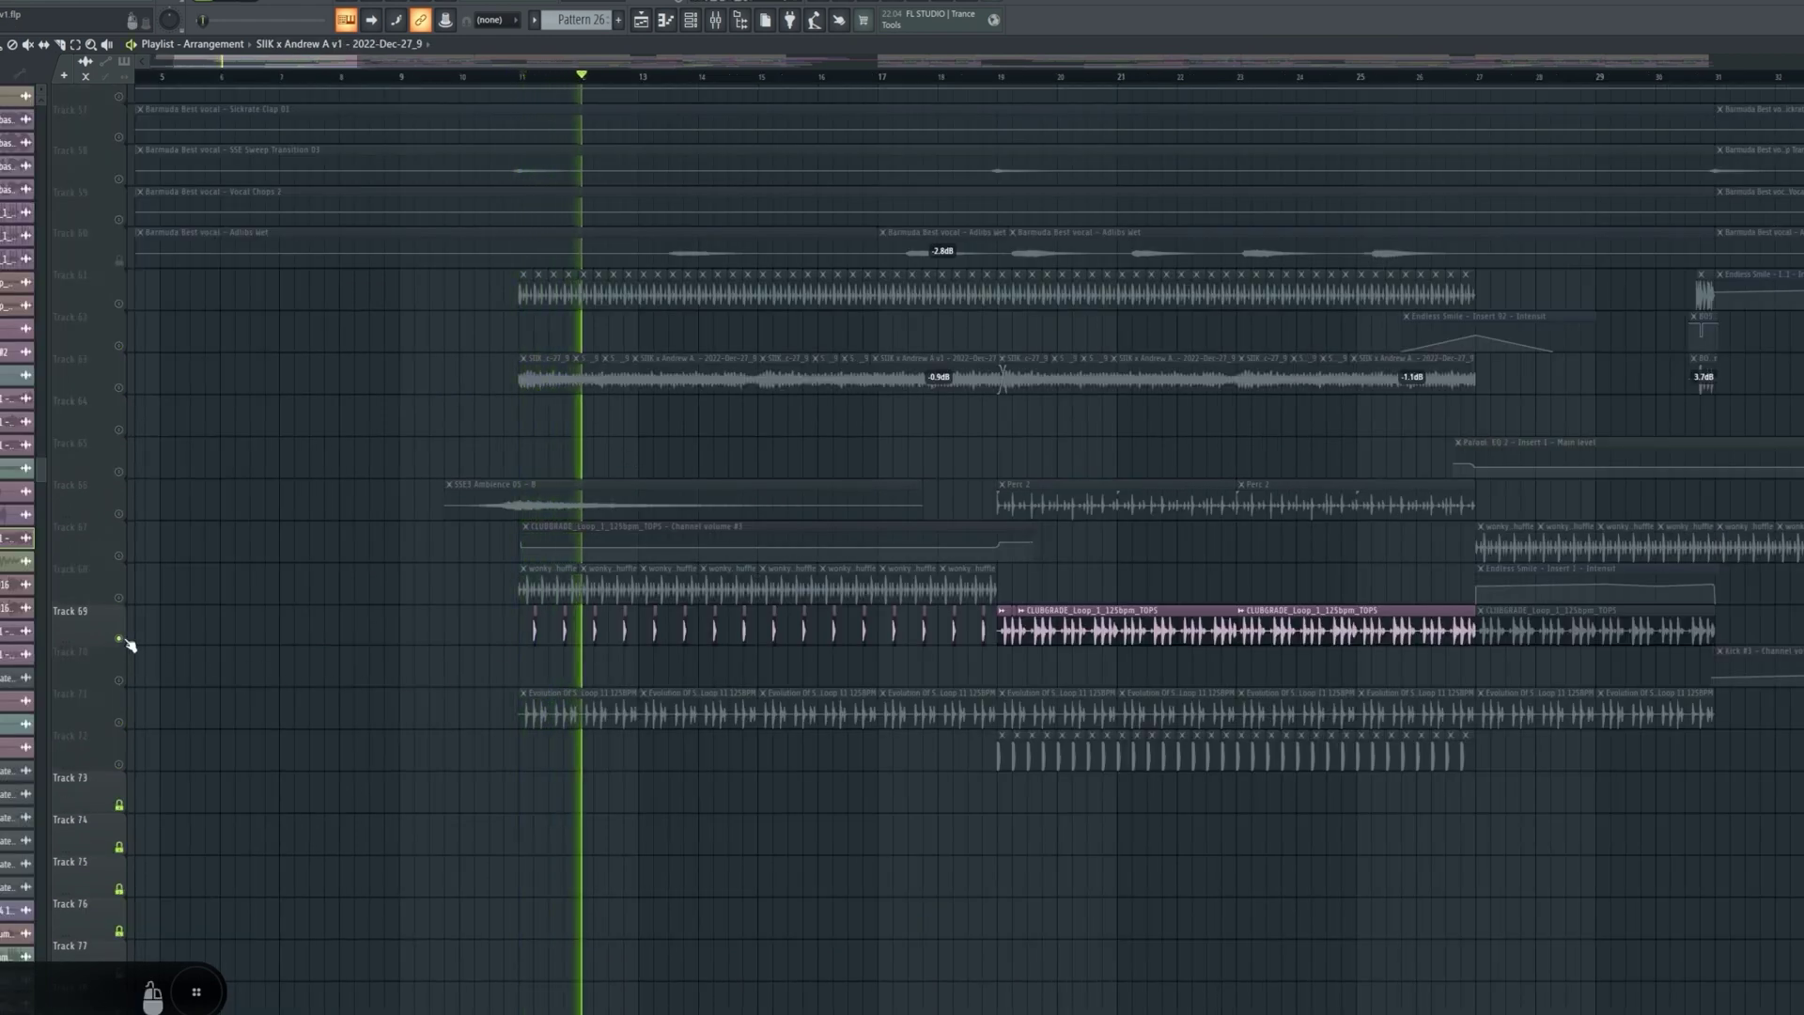
{"action": "key", "text": "space"}
{"action": "scroll", "coordinate": [611, 267], "scroll_direction": "down", "scroll_amount": 20}
{"action": "key", "text": "space"}
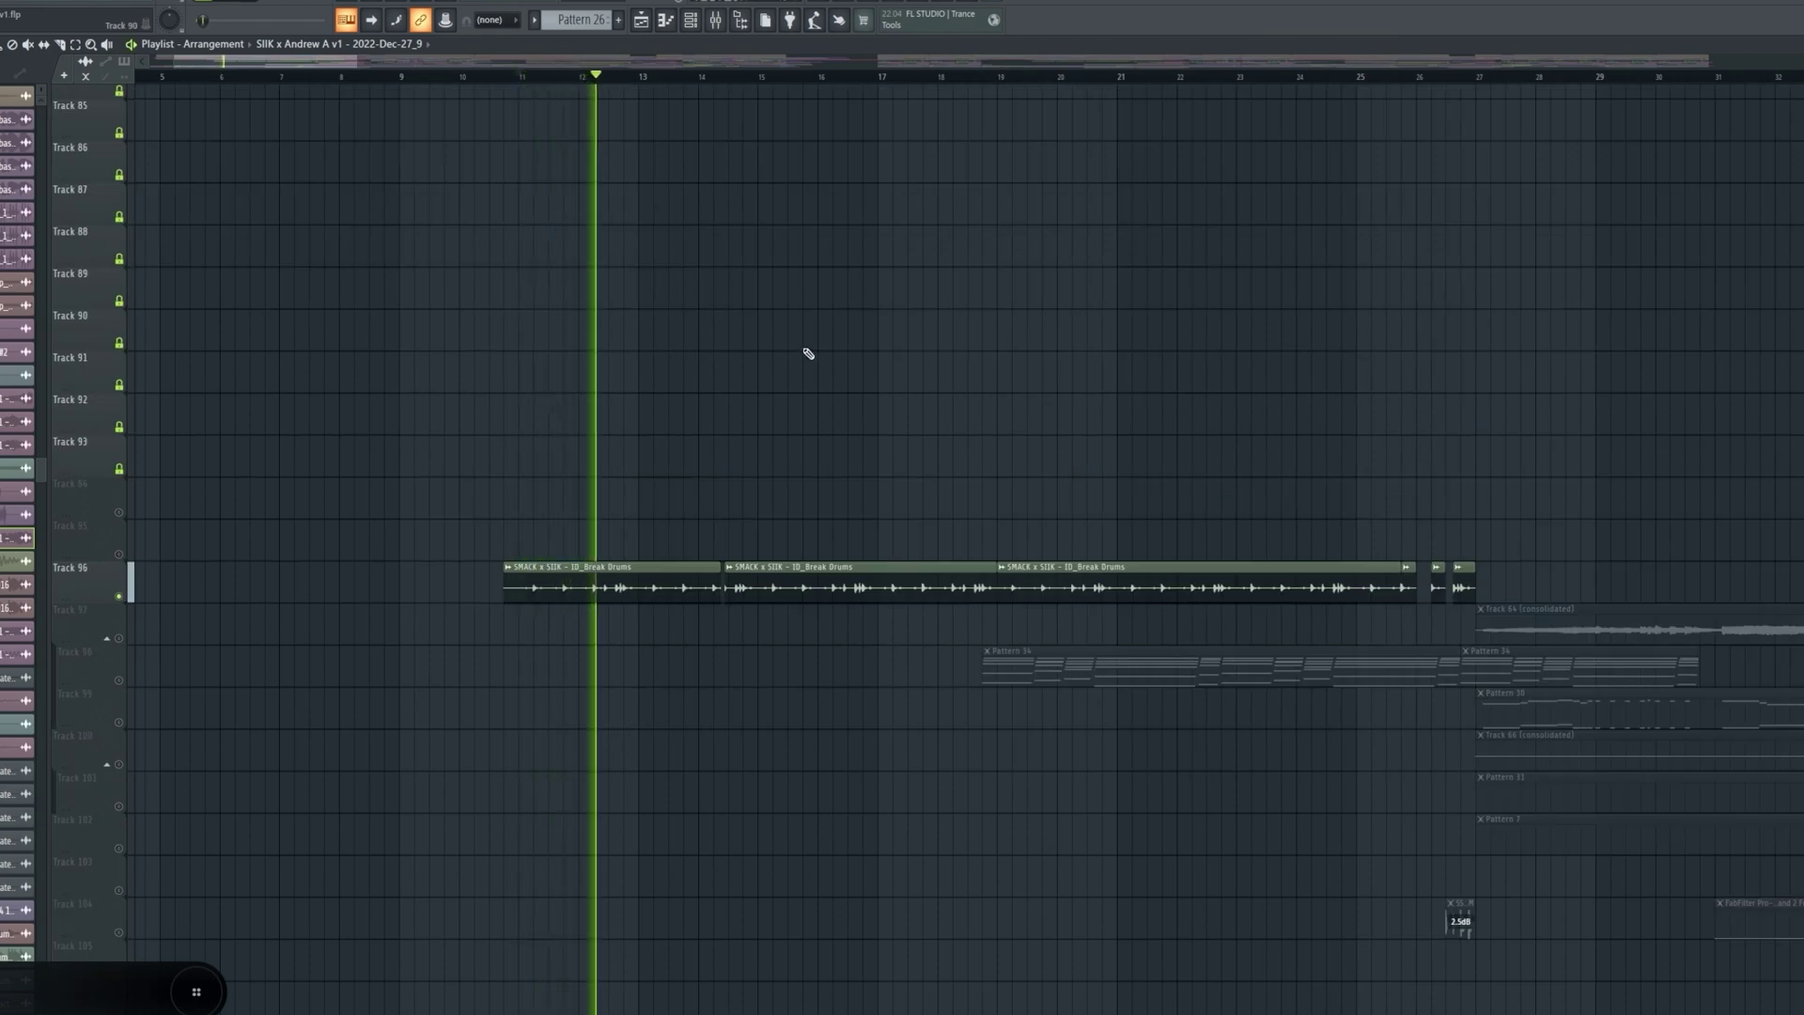
{"action": "key", "text": "space"}
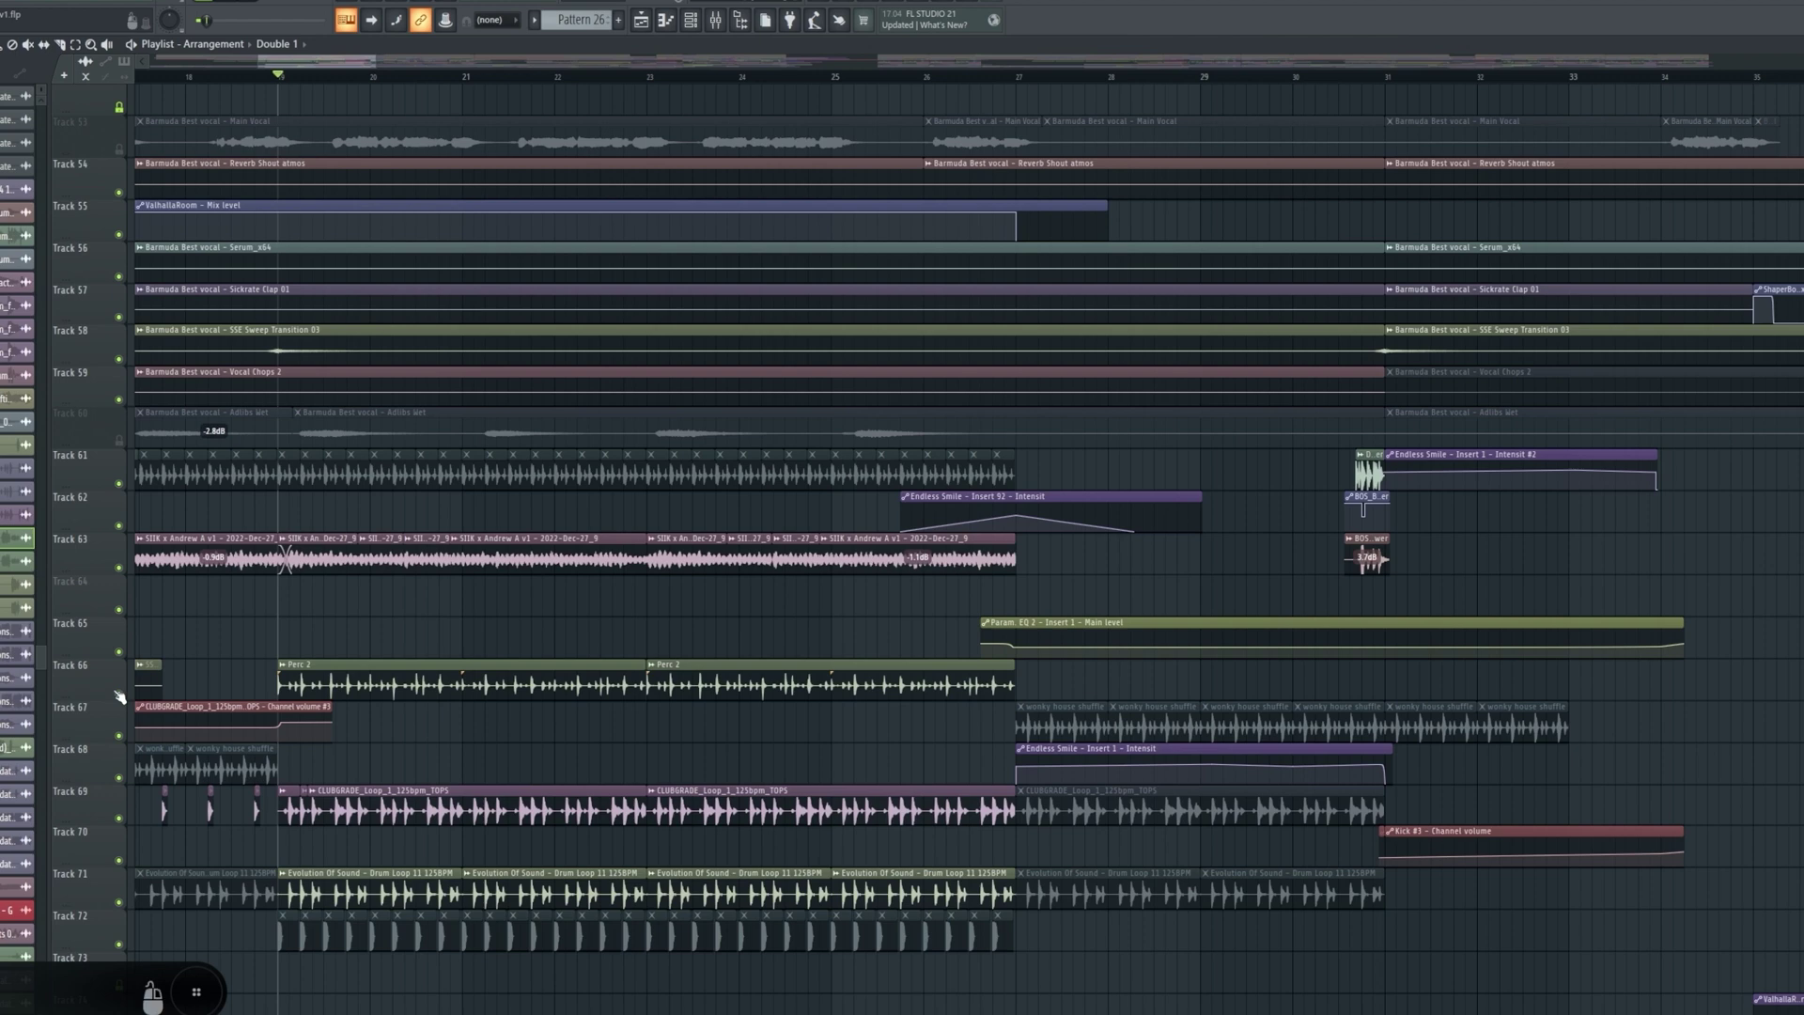
- Solo the Perc 2, CLUBGRADE tops and Evolution Of Sound drum loop tracks together and play them
{"action": "right_click", "coordinate": [119, 695]}
{"action": "left_click", "coordinate": [119, 818]}
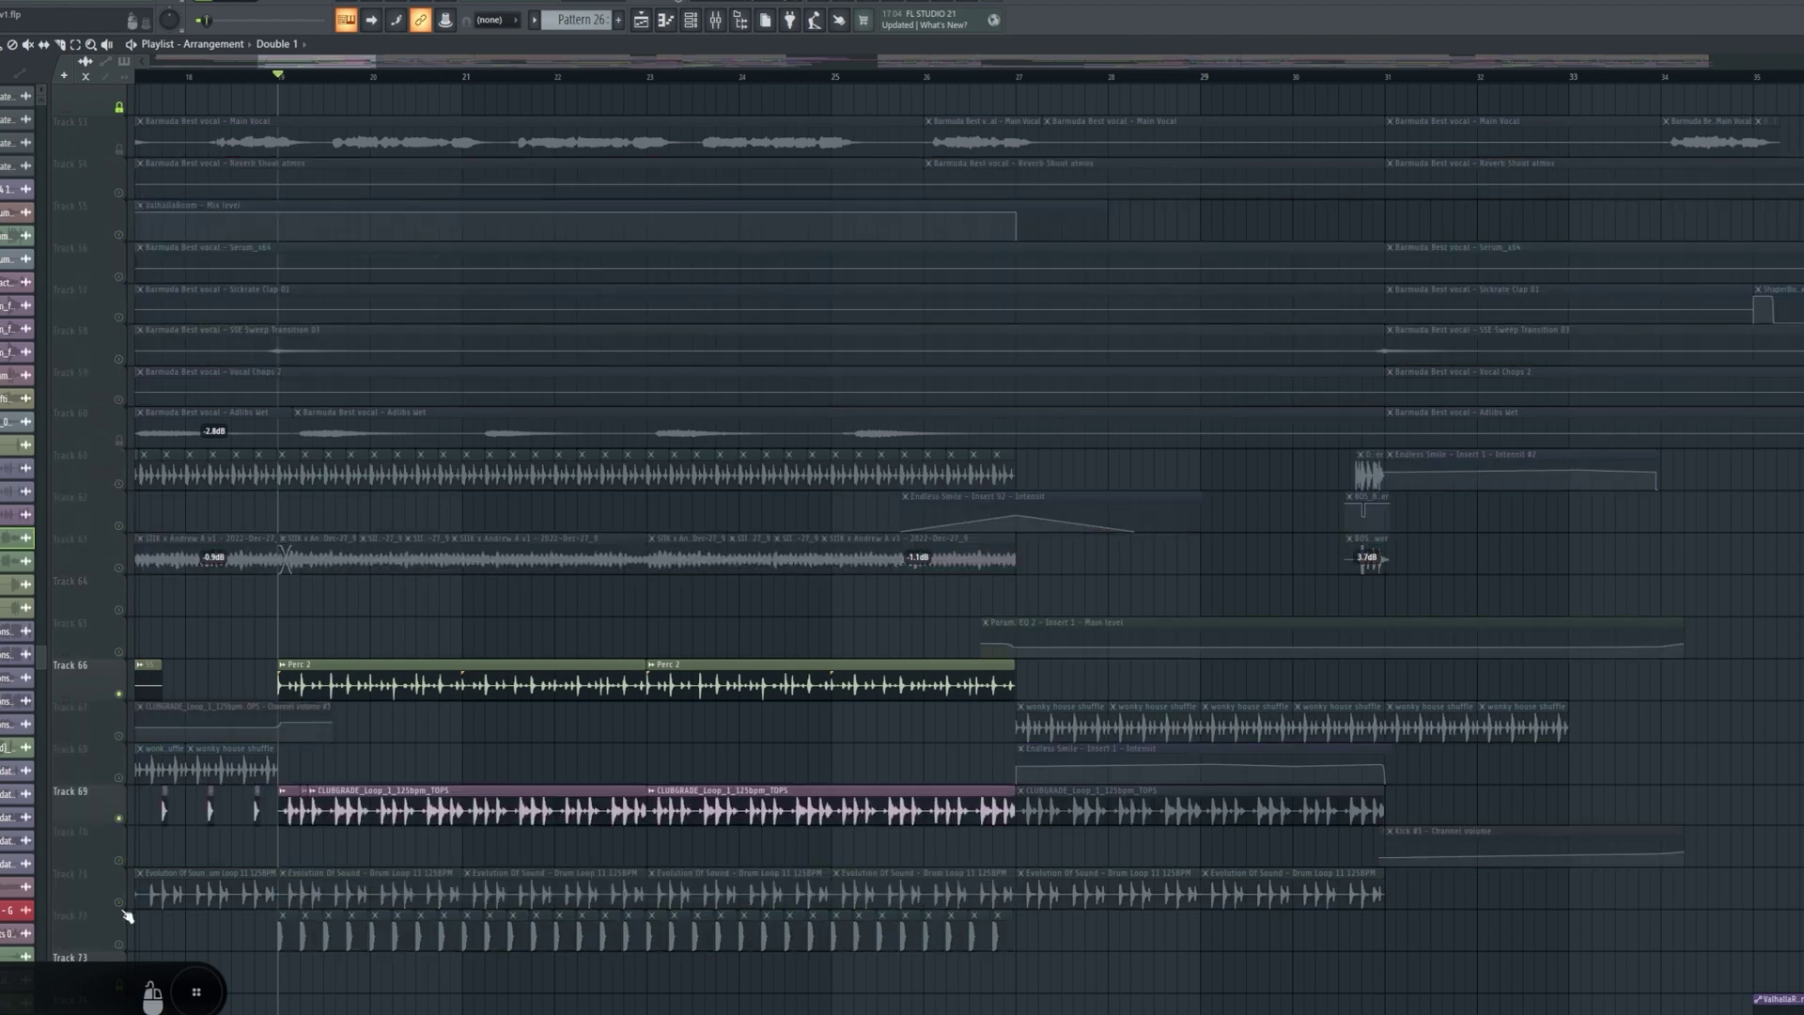
{"action": "left_click", "coordinate": [120, 903]}
{"action": "scroll", "coordinate": [446, 606], "scroll_direction": "down", "scroll_amount": 2}
{"action": "key", "text": "space"}
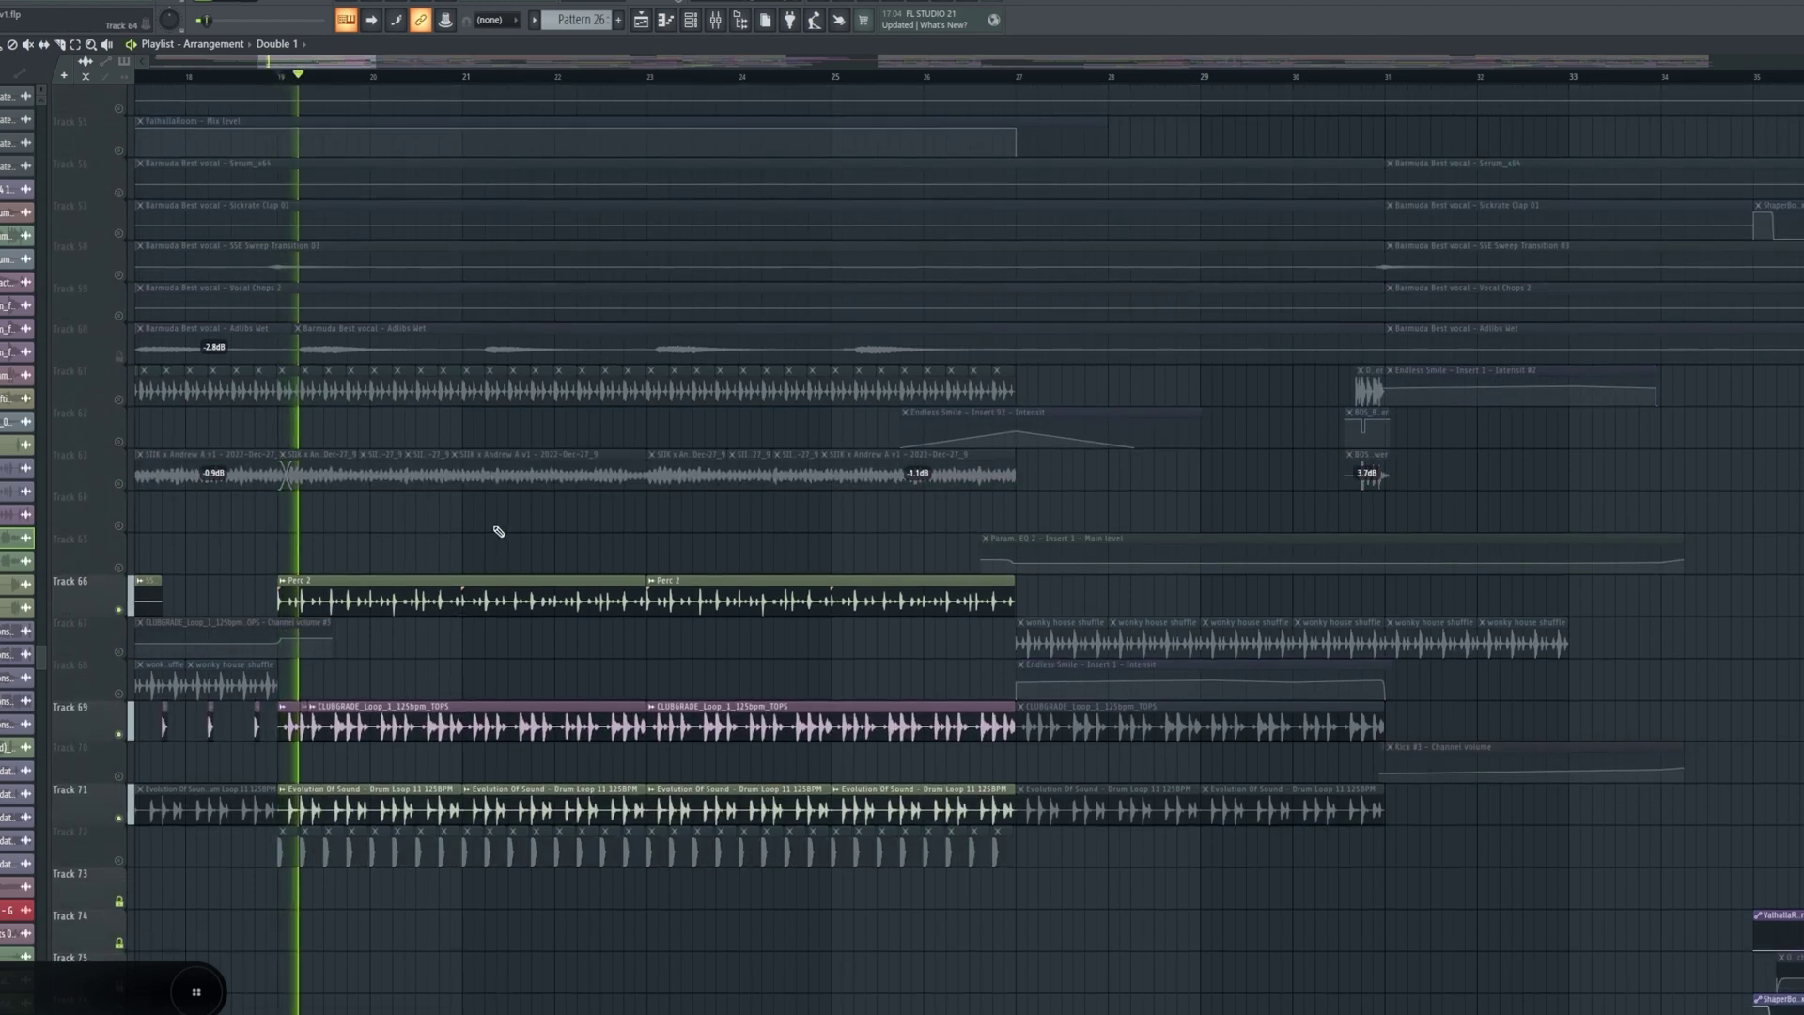
{"action": "scroll", "coordinate": [499, 528], "scroll_direction": "down", "scroll_amount": 9}
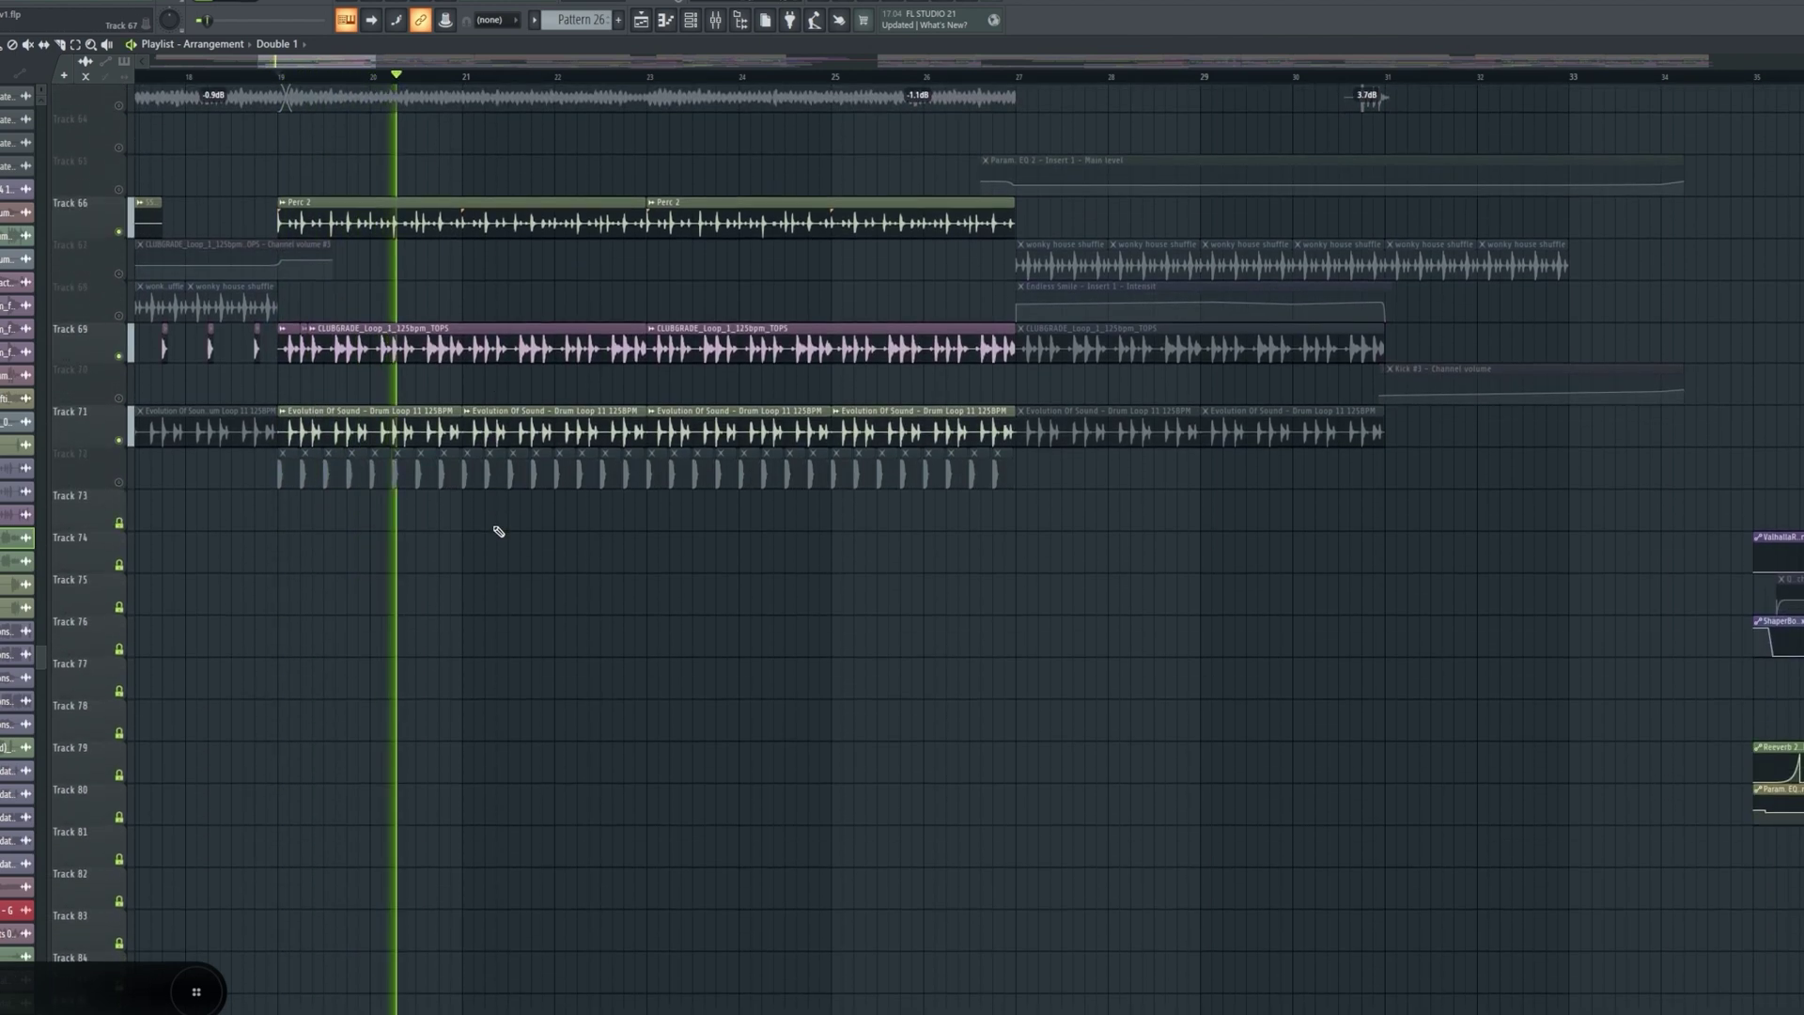
- Solo the Perc 2, CLUBGRADE tops and Evolution Of Sound drum loop tracks one by one during playback
{"action": "scroll", "coordinate": [498, 524], "scroll_direction": "up", "scroll_amount": 5}
{"action": "right_click", "coordinate": [119, 443]}
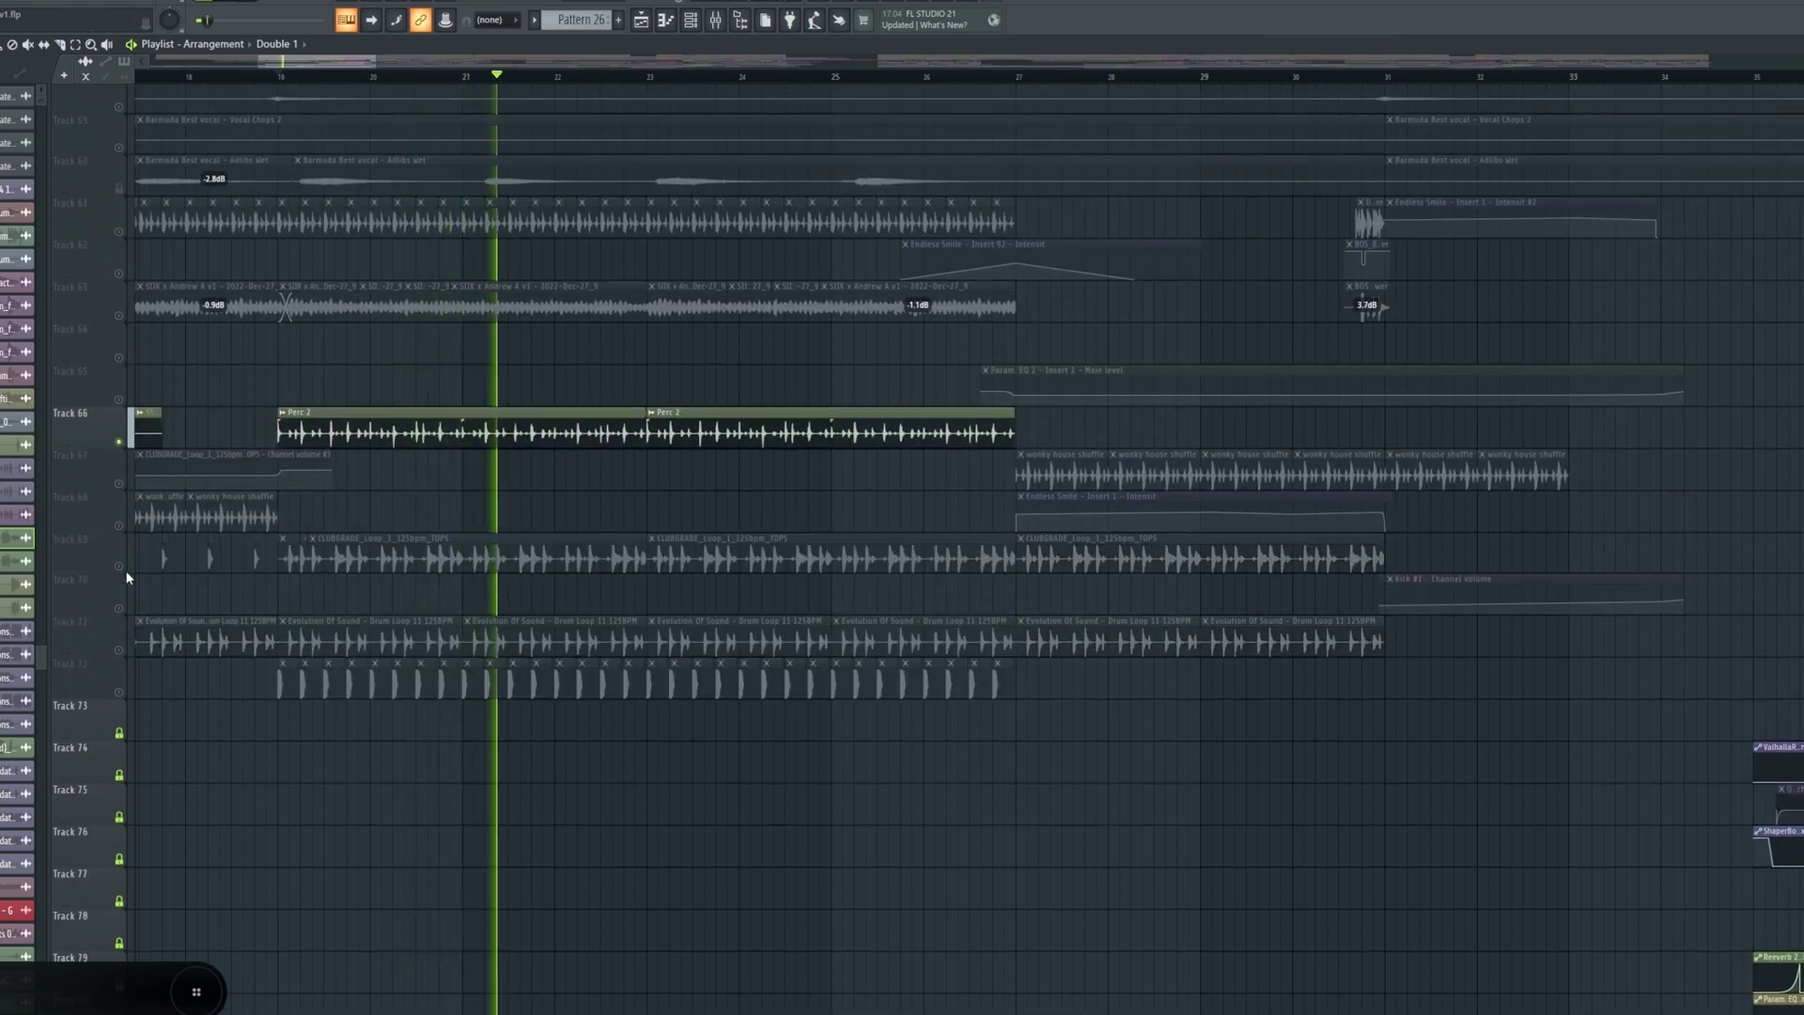
{"action": "right_click", "coordinate": [119, 566]}
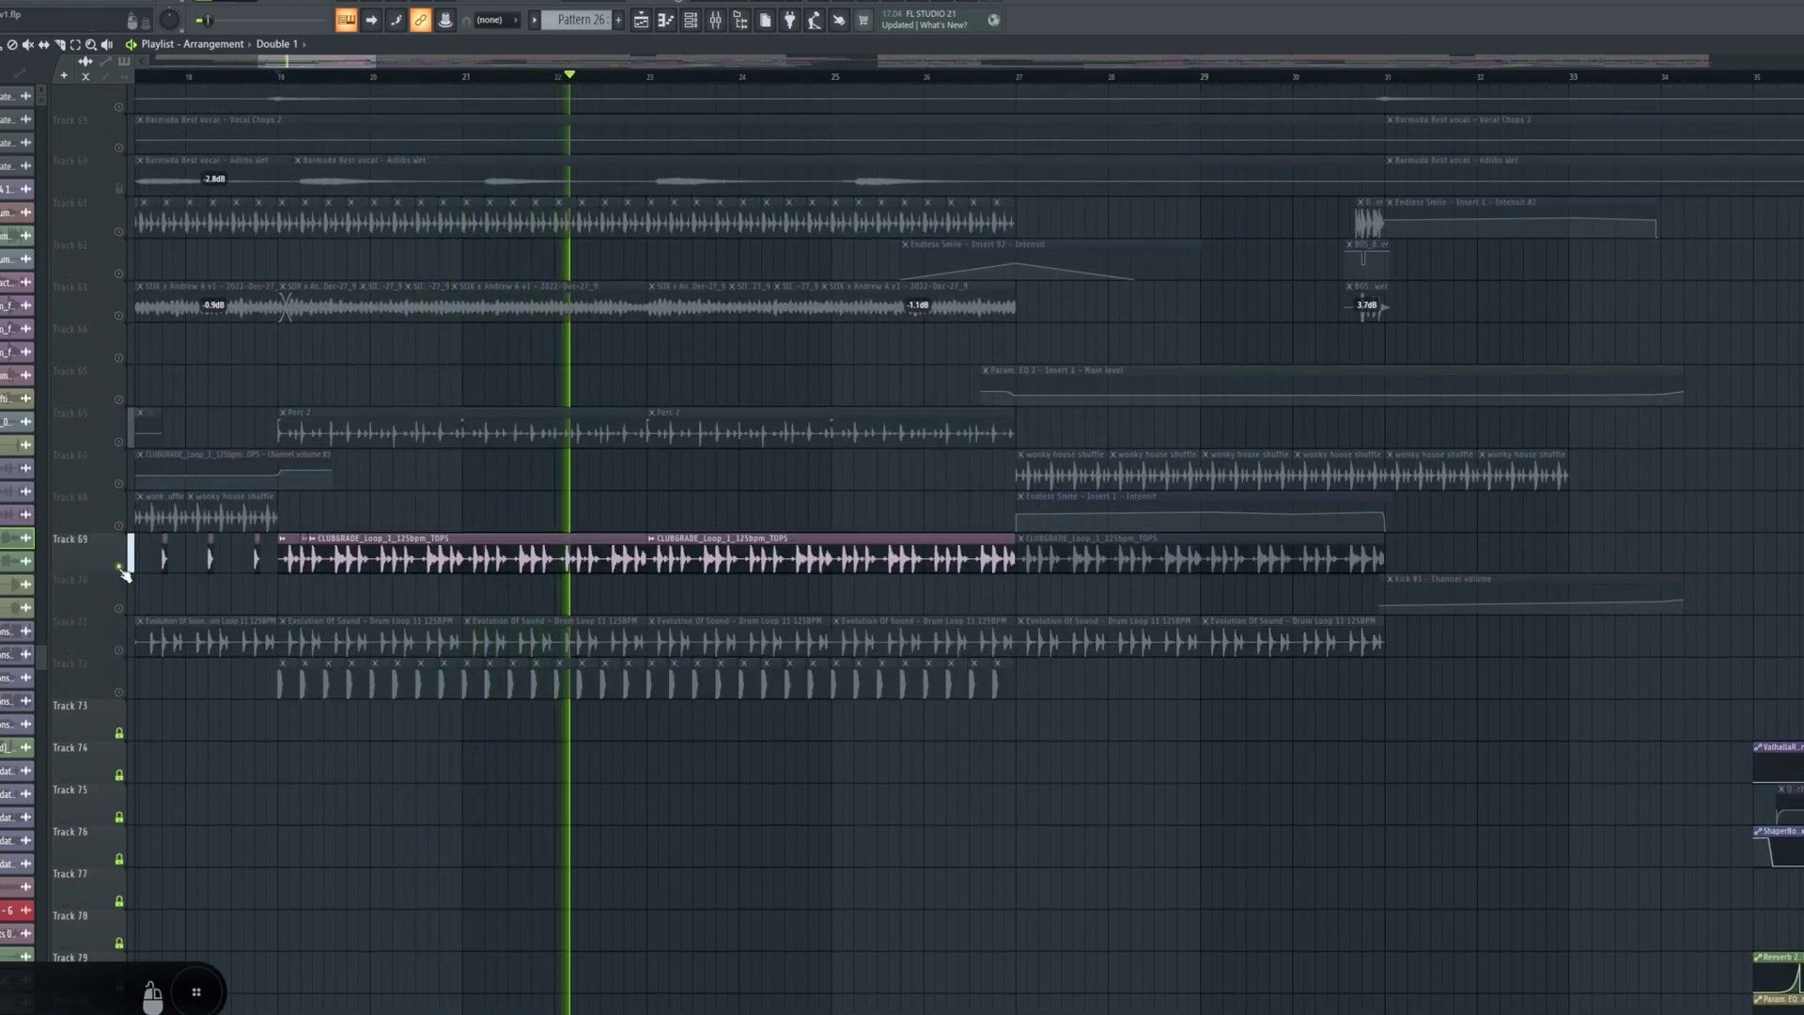
{"action": "right_click", "coordinate": [119, 651]}
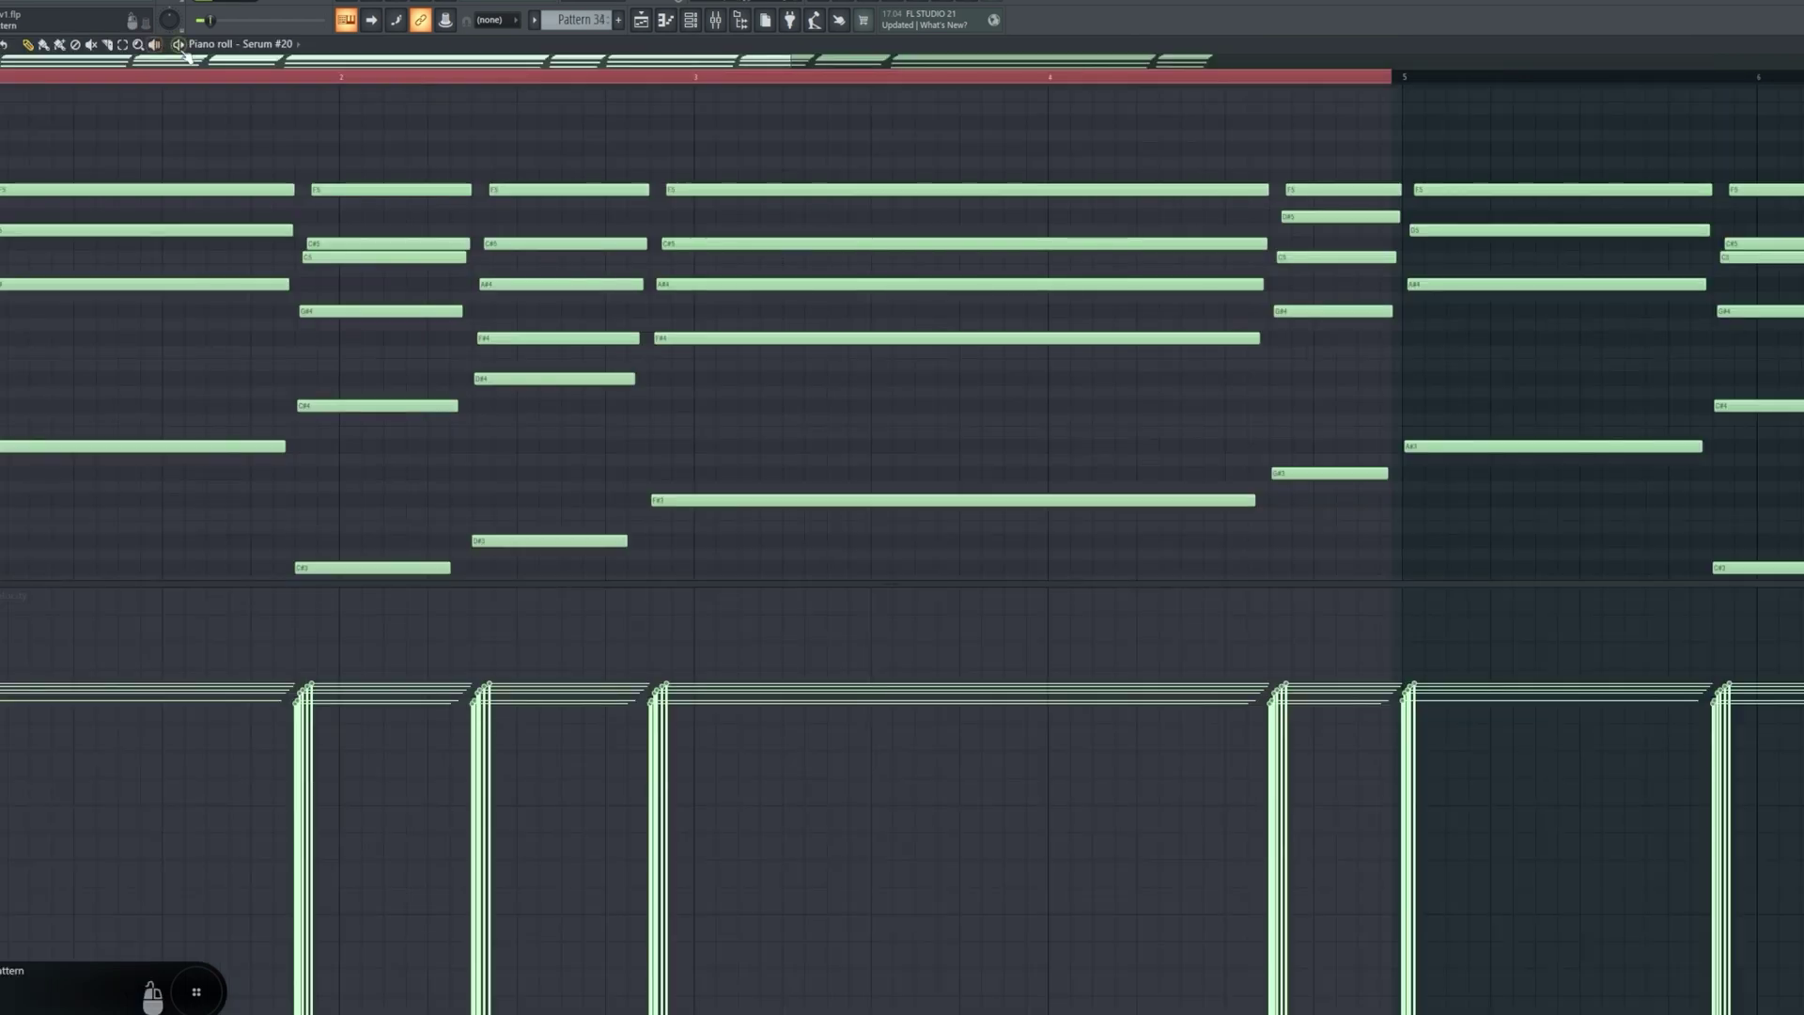
- Play the Serum #20 chords of Pattern 34 and inspect the DTBlkFx effect on its mixer track
{"action": "left_click", "coordinate": [181, 47]}
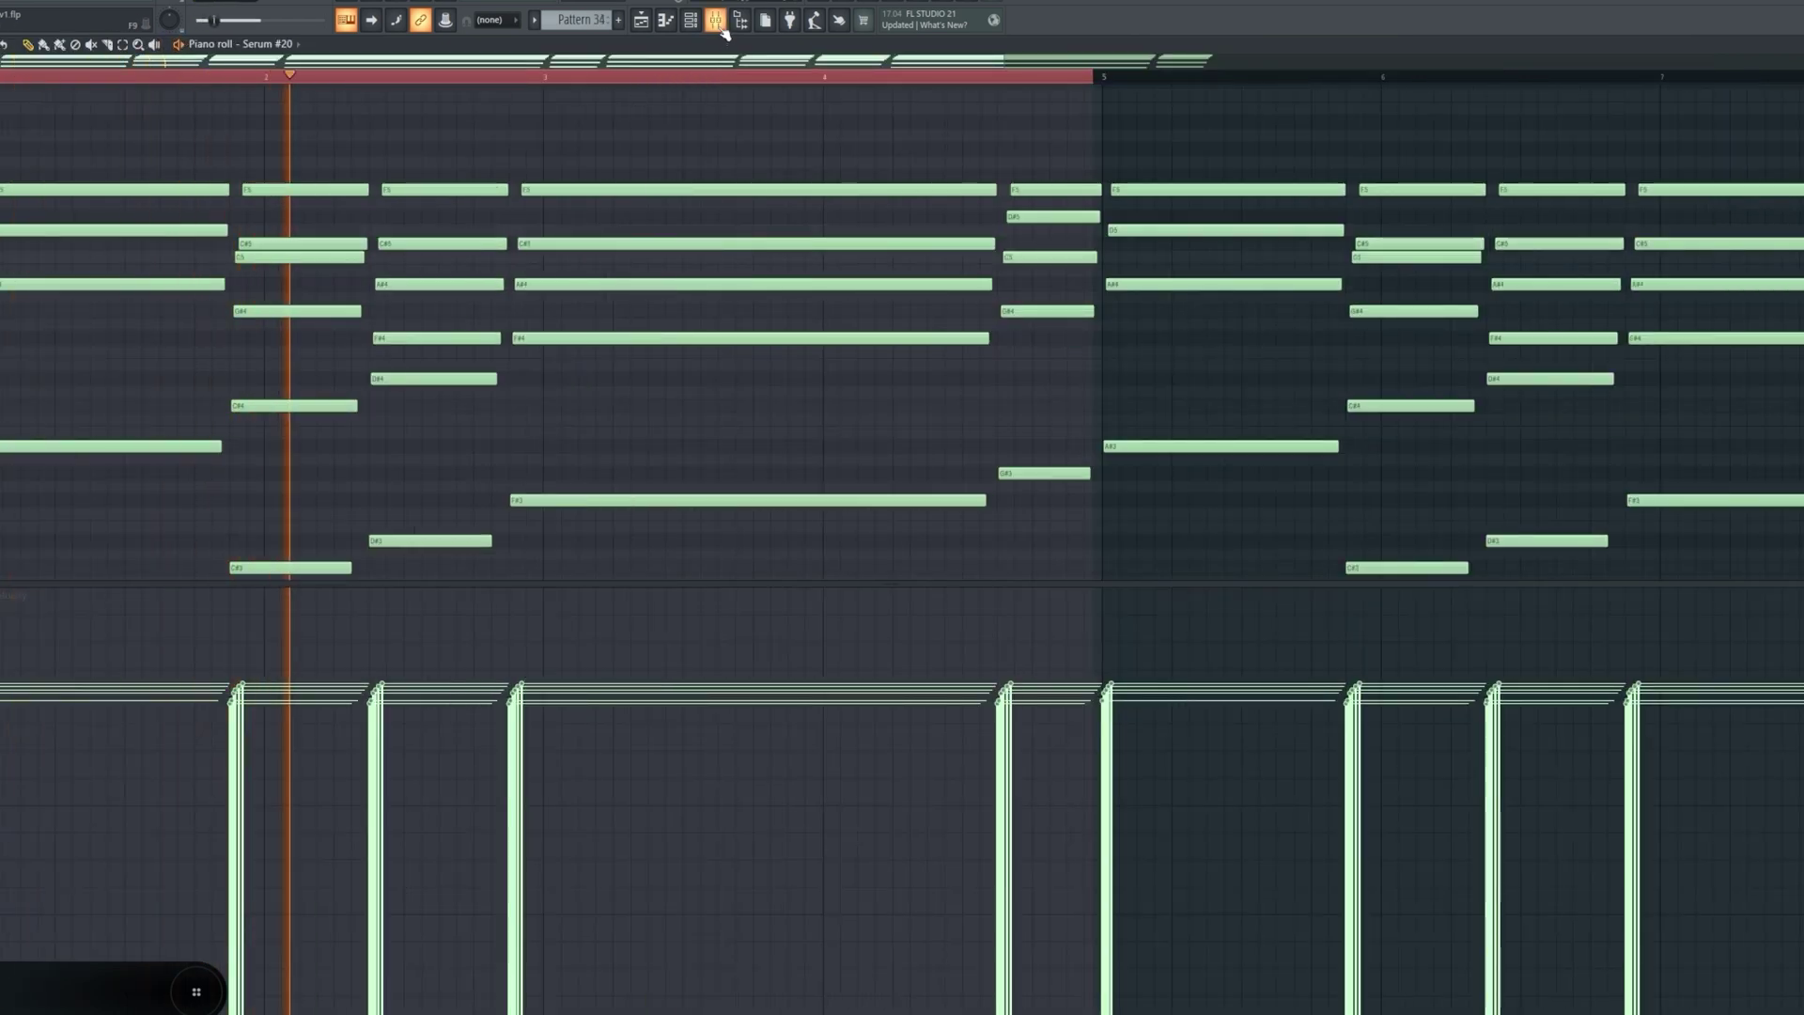
{"action": "left_click", "coordinate": [717, 25]}
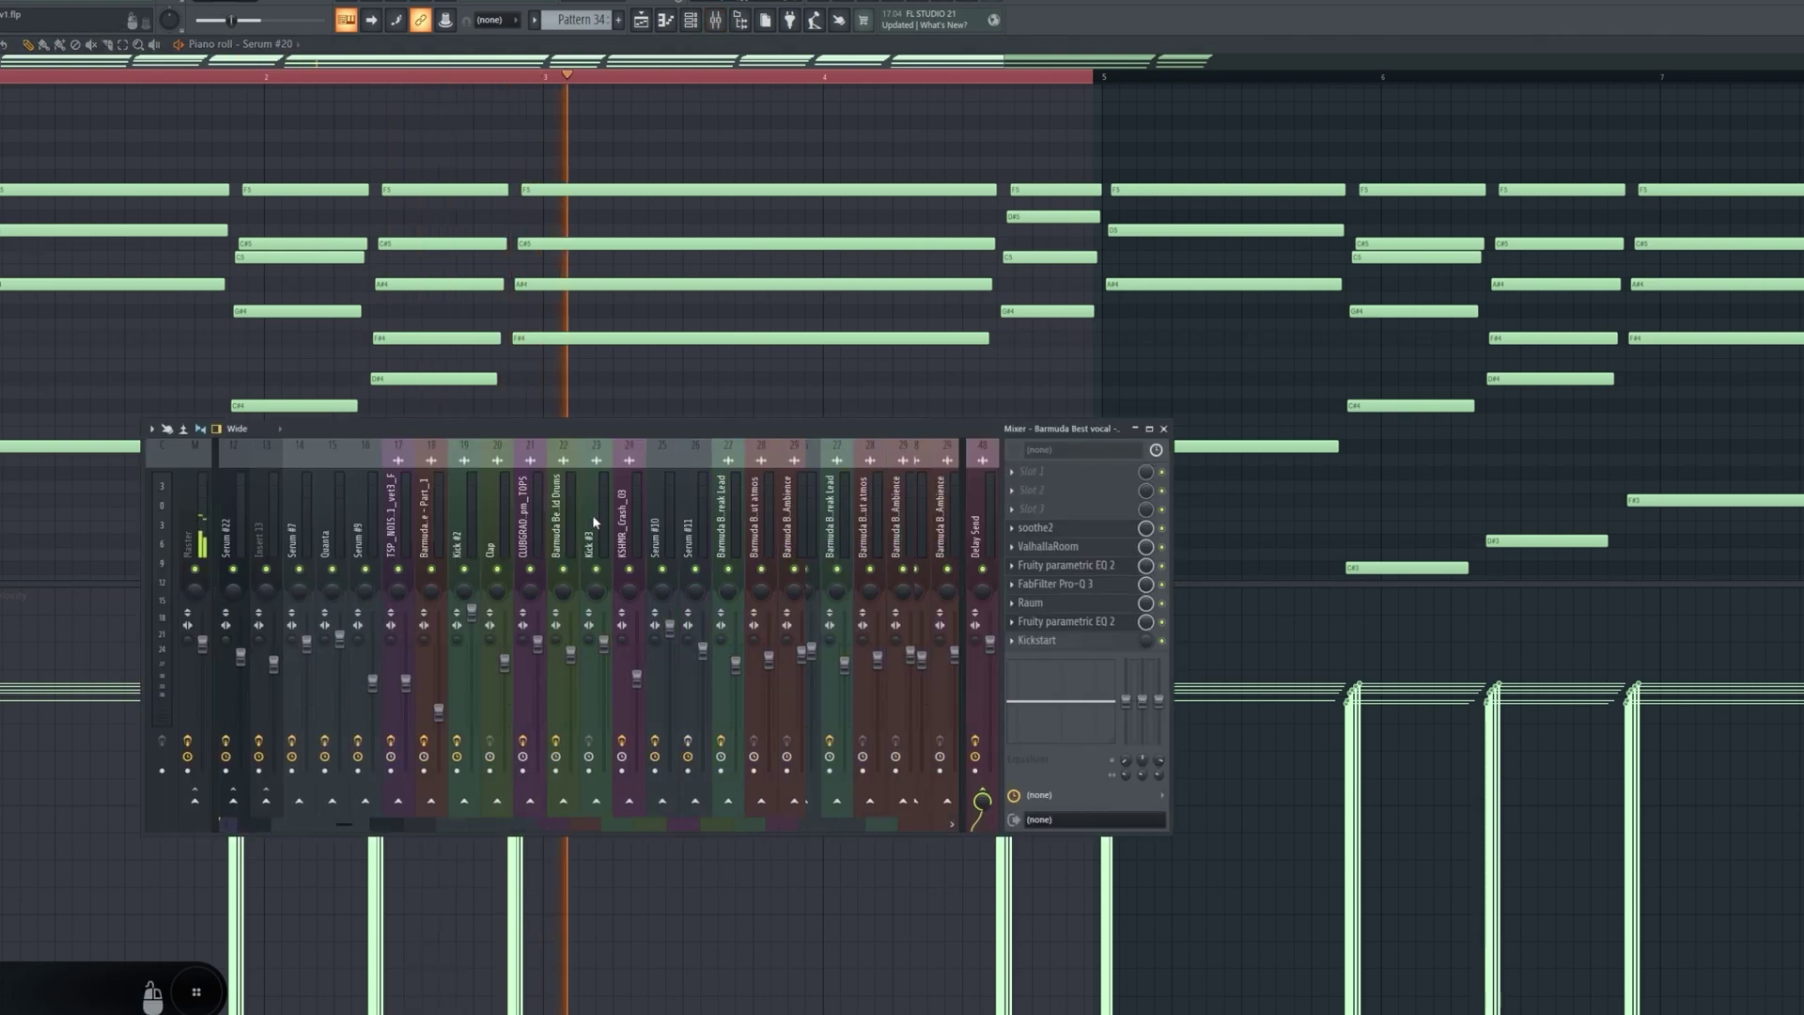
{"action": "scroll", "coordinate": [597, 505], "scroll_direction": "down", "scroll_amount": 10}
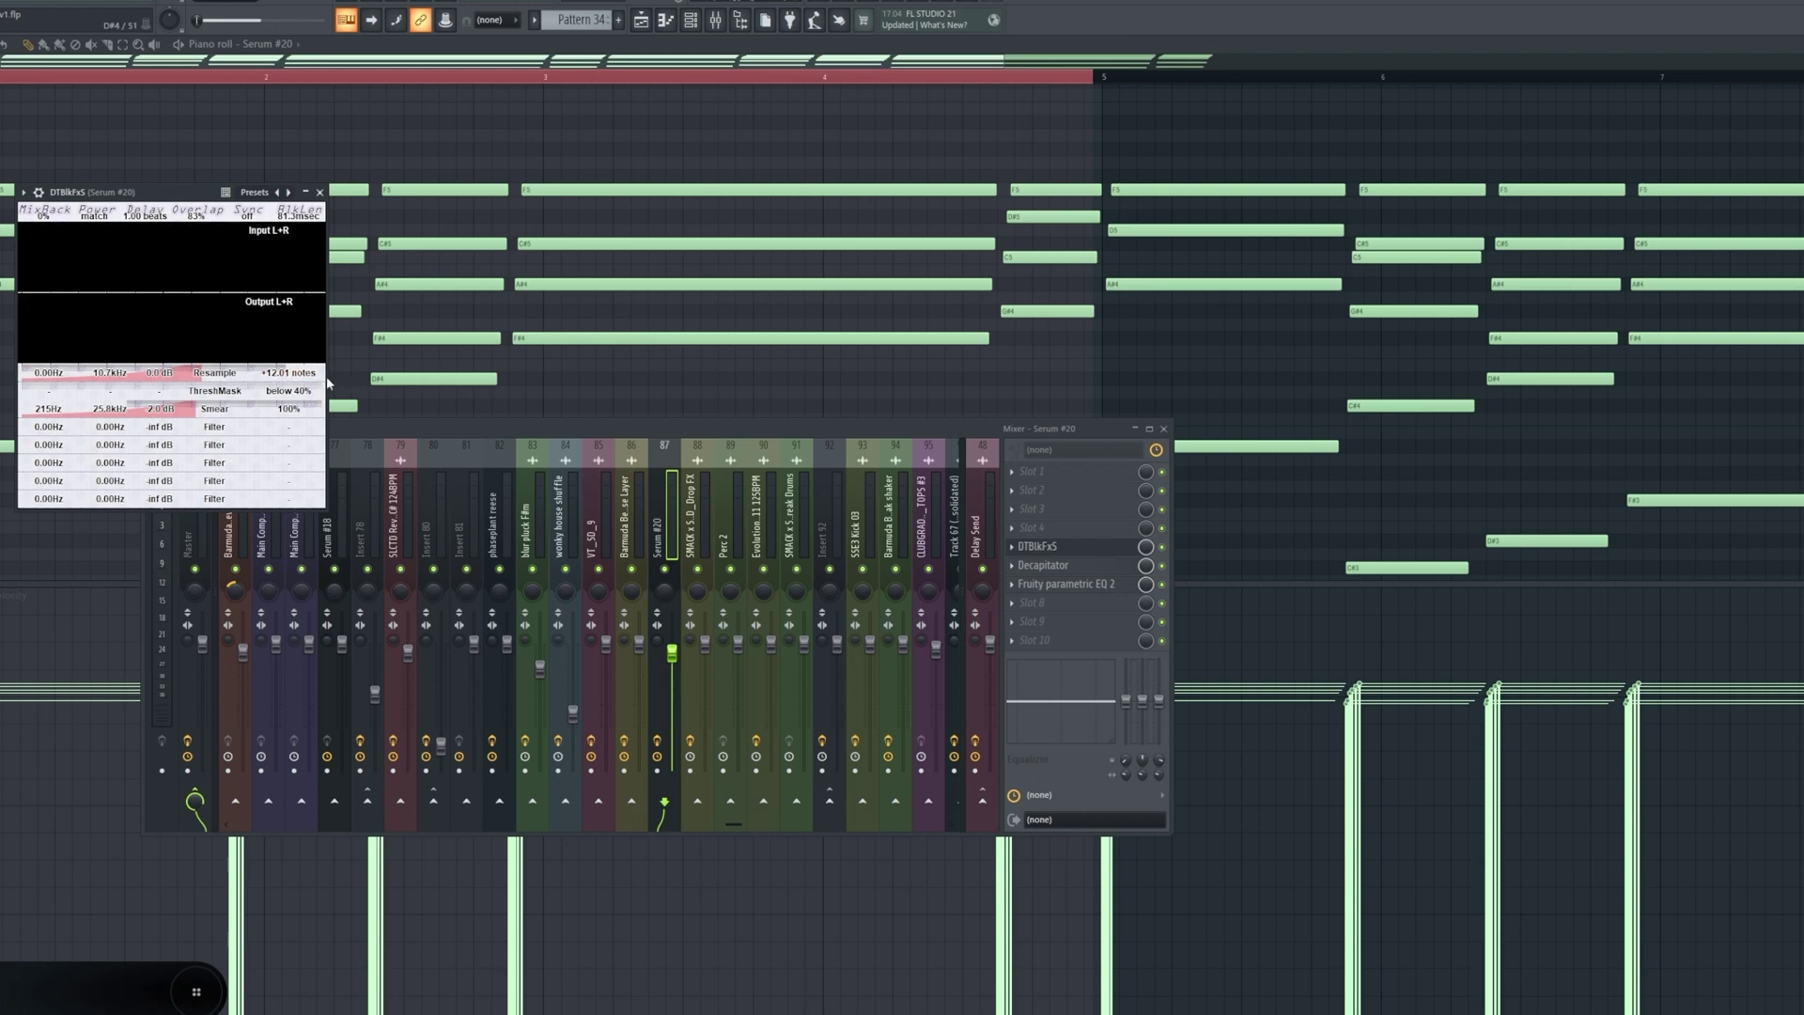
{"action": "left_click", "coordinate": [655, 490]}
{"action": "key", "text": "space"}
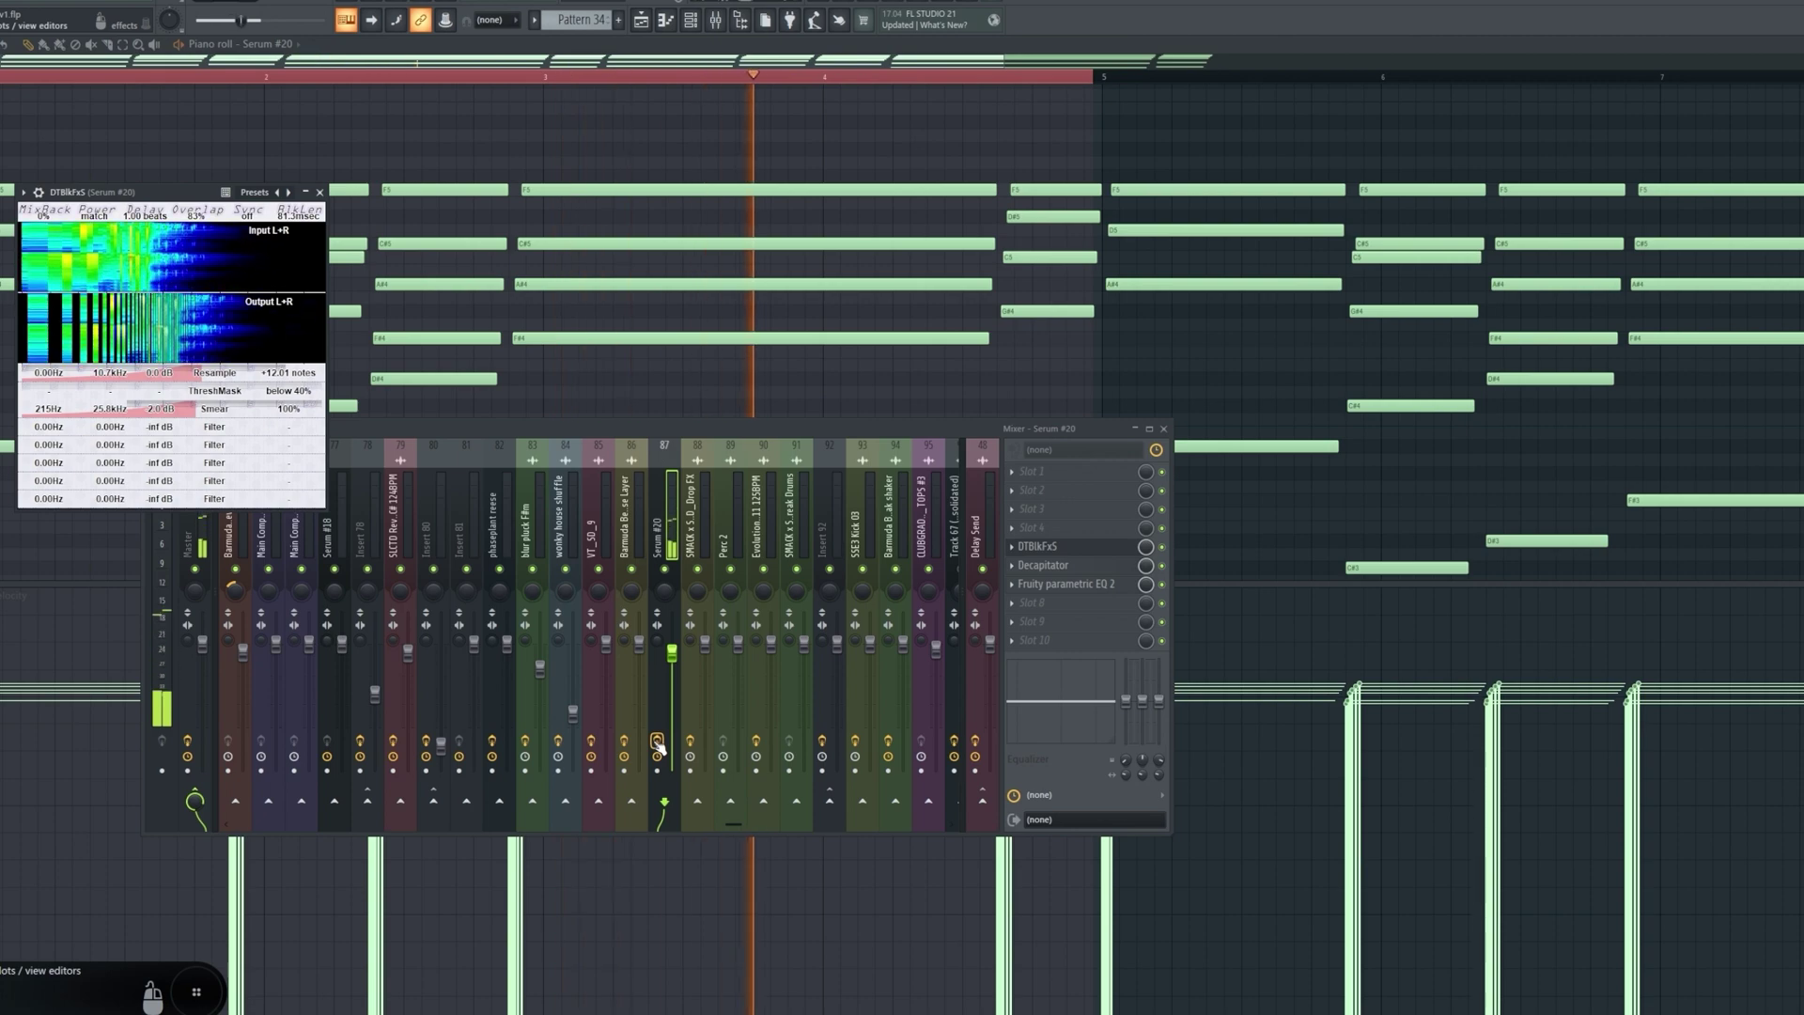
{"action": "key", "text": "space"}
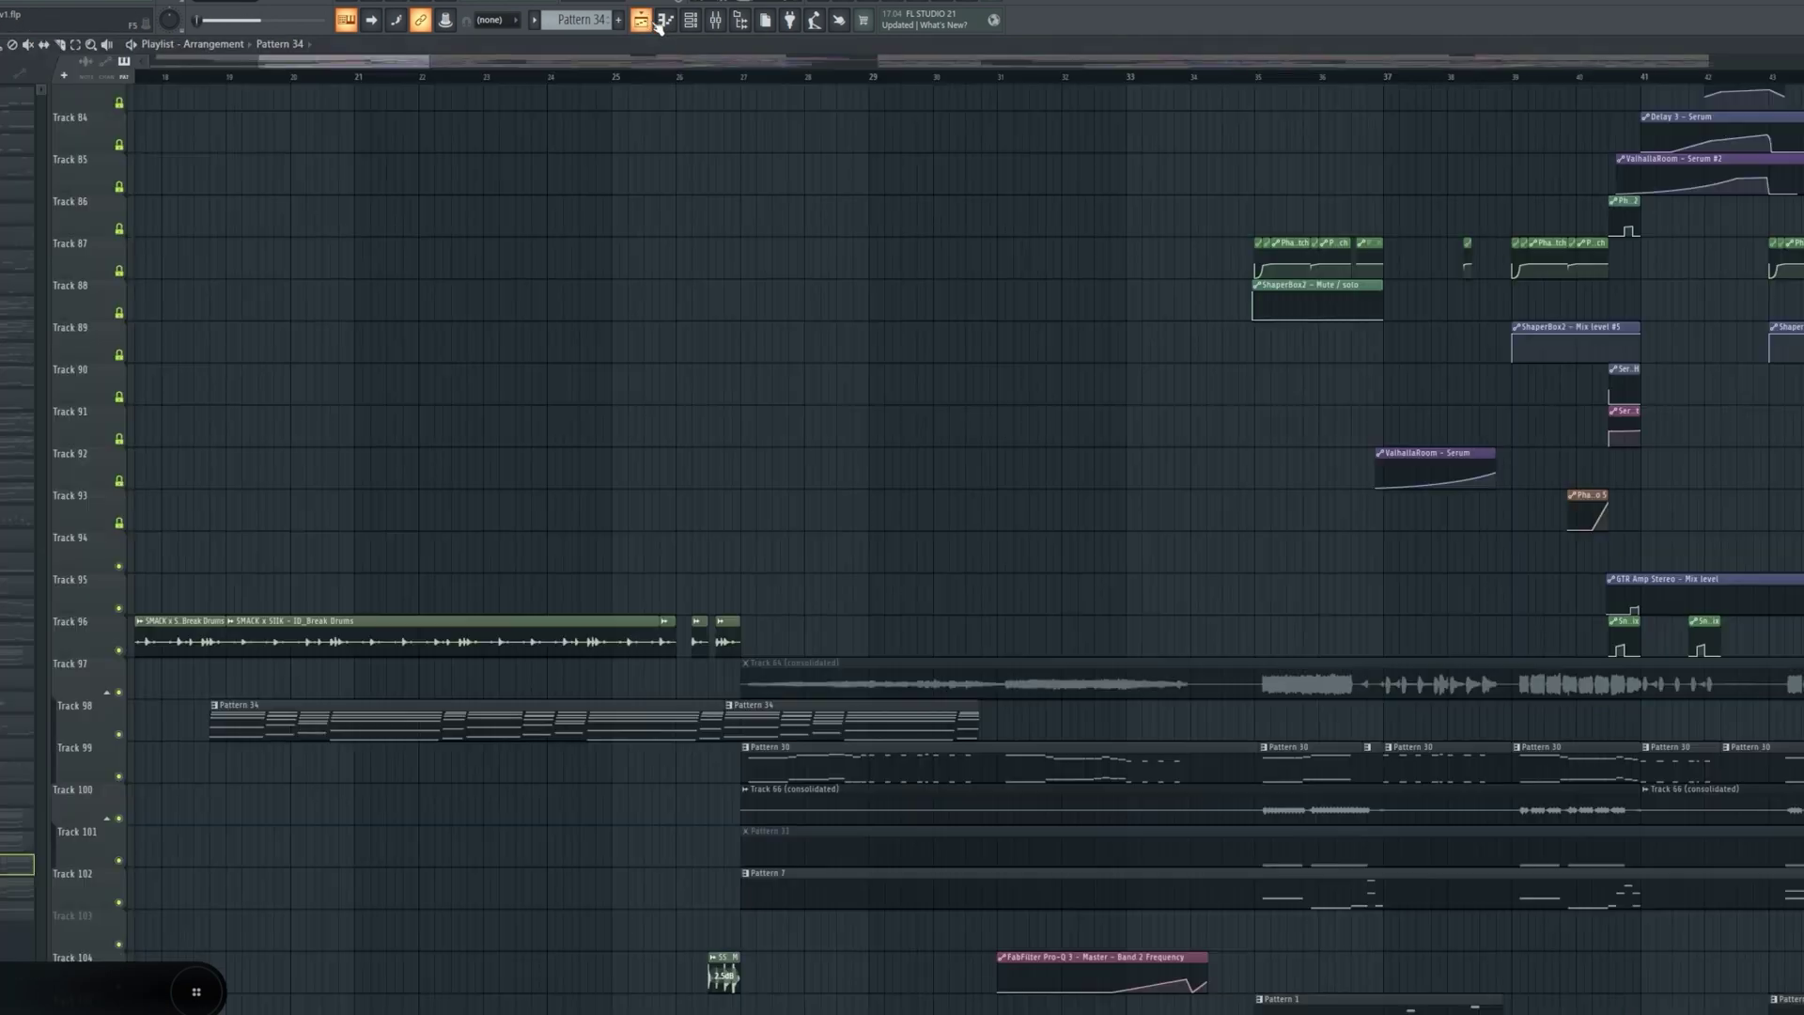
- Audition the soloed Track 119 (consolidated) vocal track in the first bars of the arrangement
{"action": "scroll", "coordinate": [489, 619], "scroll_direction": "down", "scroll_amount": 5}
{"action": "scroll", "coordinate": [488, 620], "scroll_direction": "down", "scroll_amount": 7}
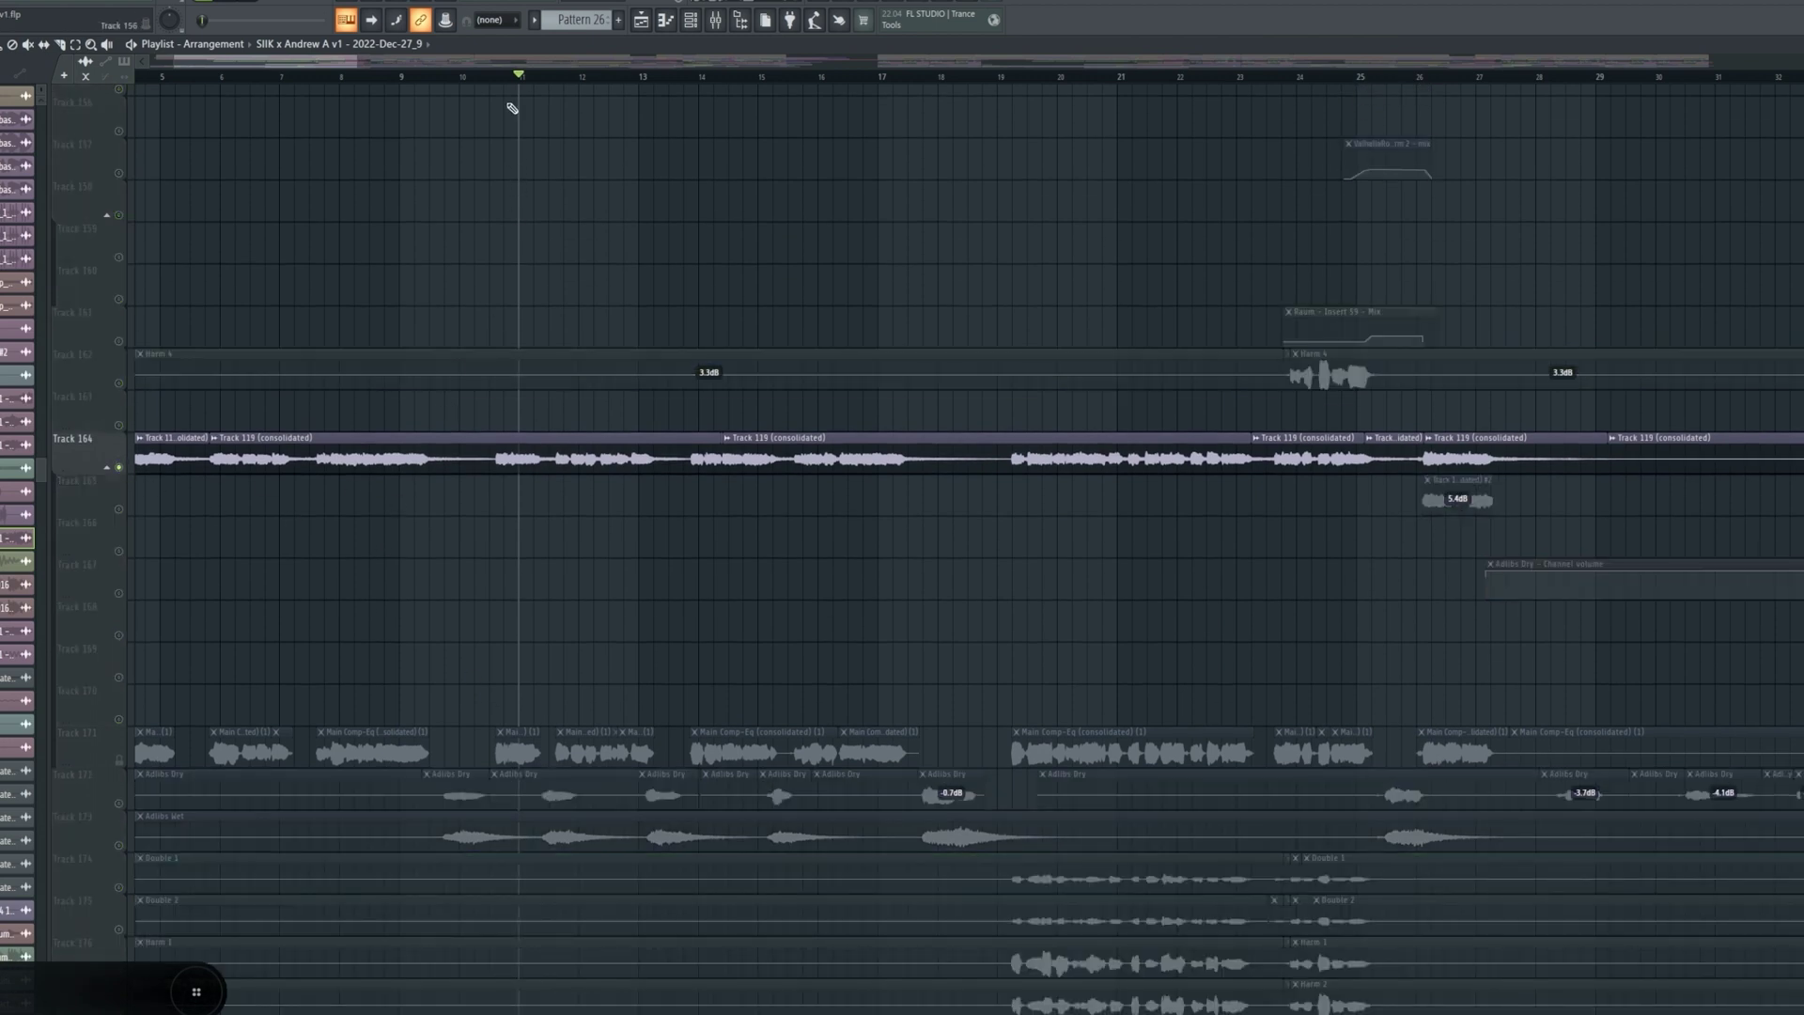
{"action": "key", "text": "space"}
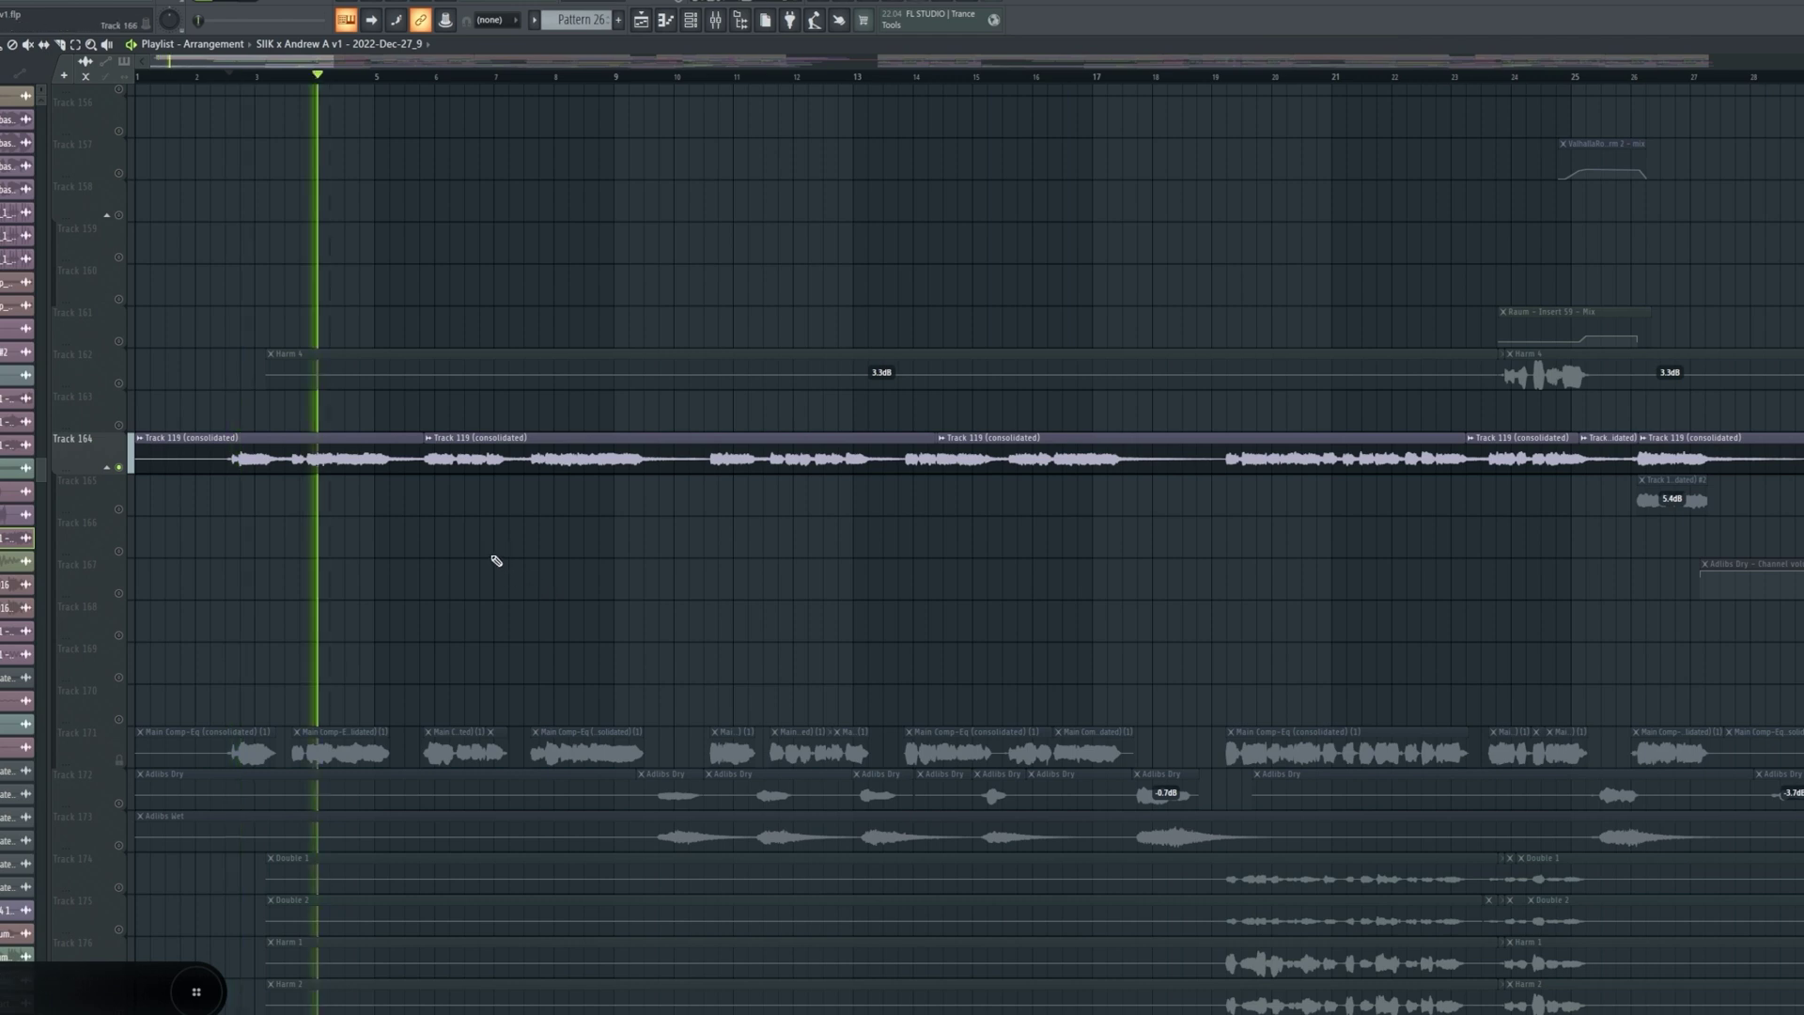
{"action": "key", "text": "space"}
{"action": "key", "text": "space"}
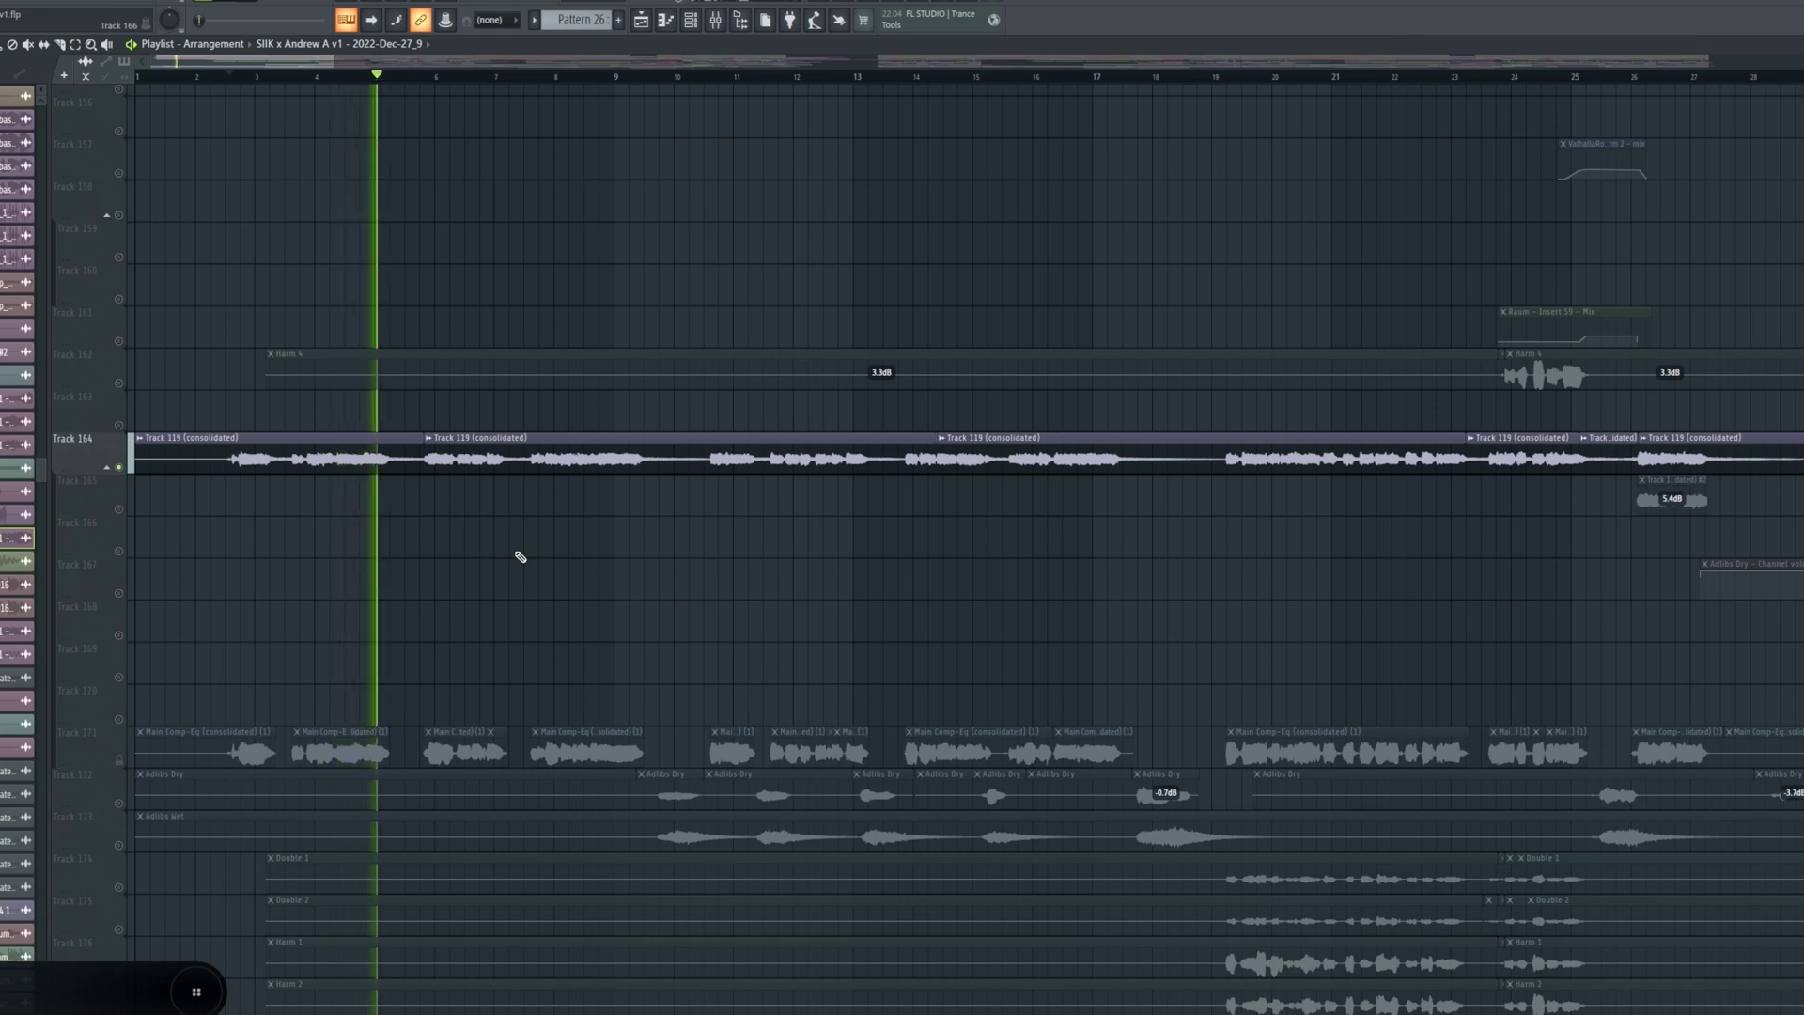
{"action": "key", "text": "space"}
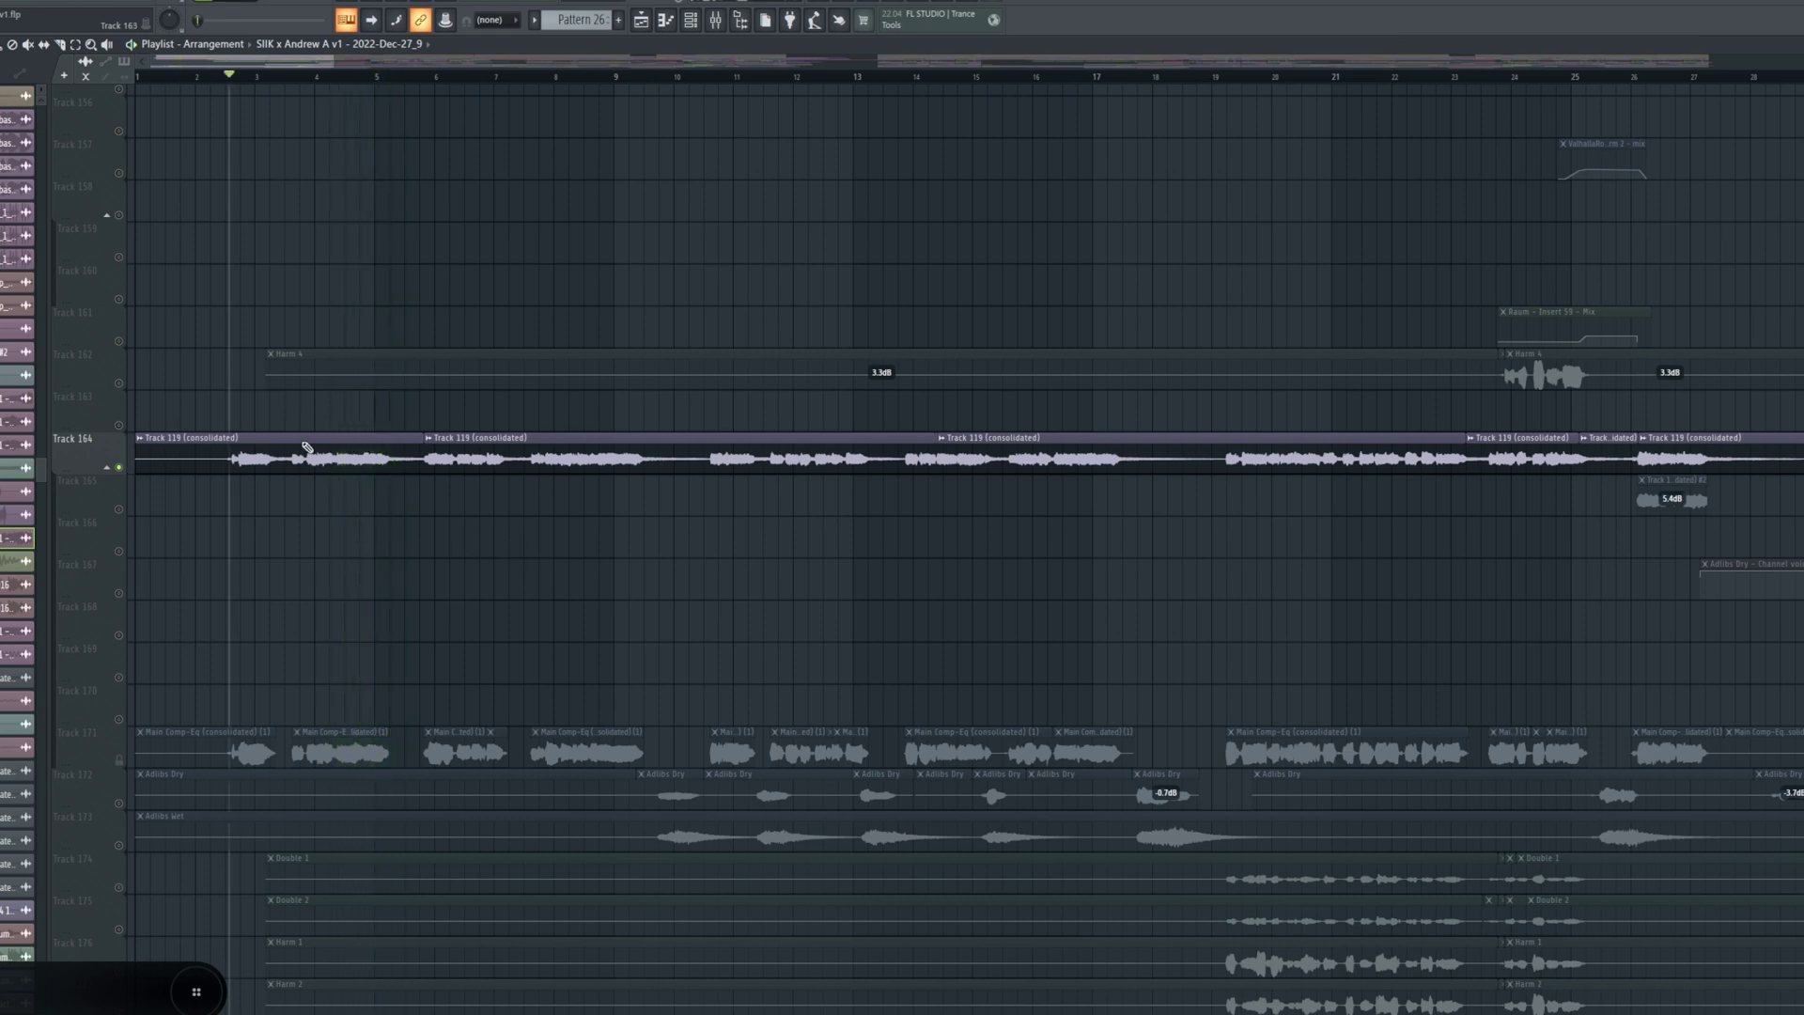
- Enable the Main Comp-Eq (consolidated) vocal track below the soloed Track 119 (consolidated) track
{"action": "scroll", "coordinate": [289, 683], "scroll_direction": "down", "scroll_amount": 2}
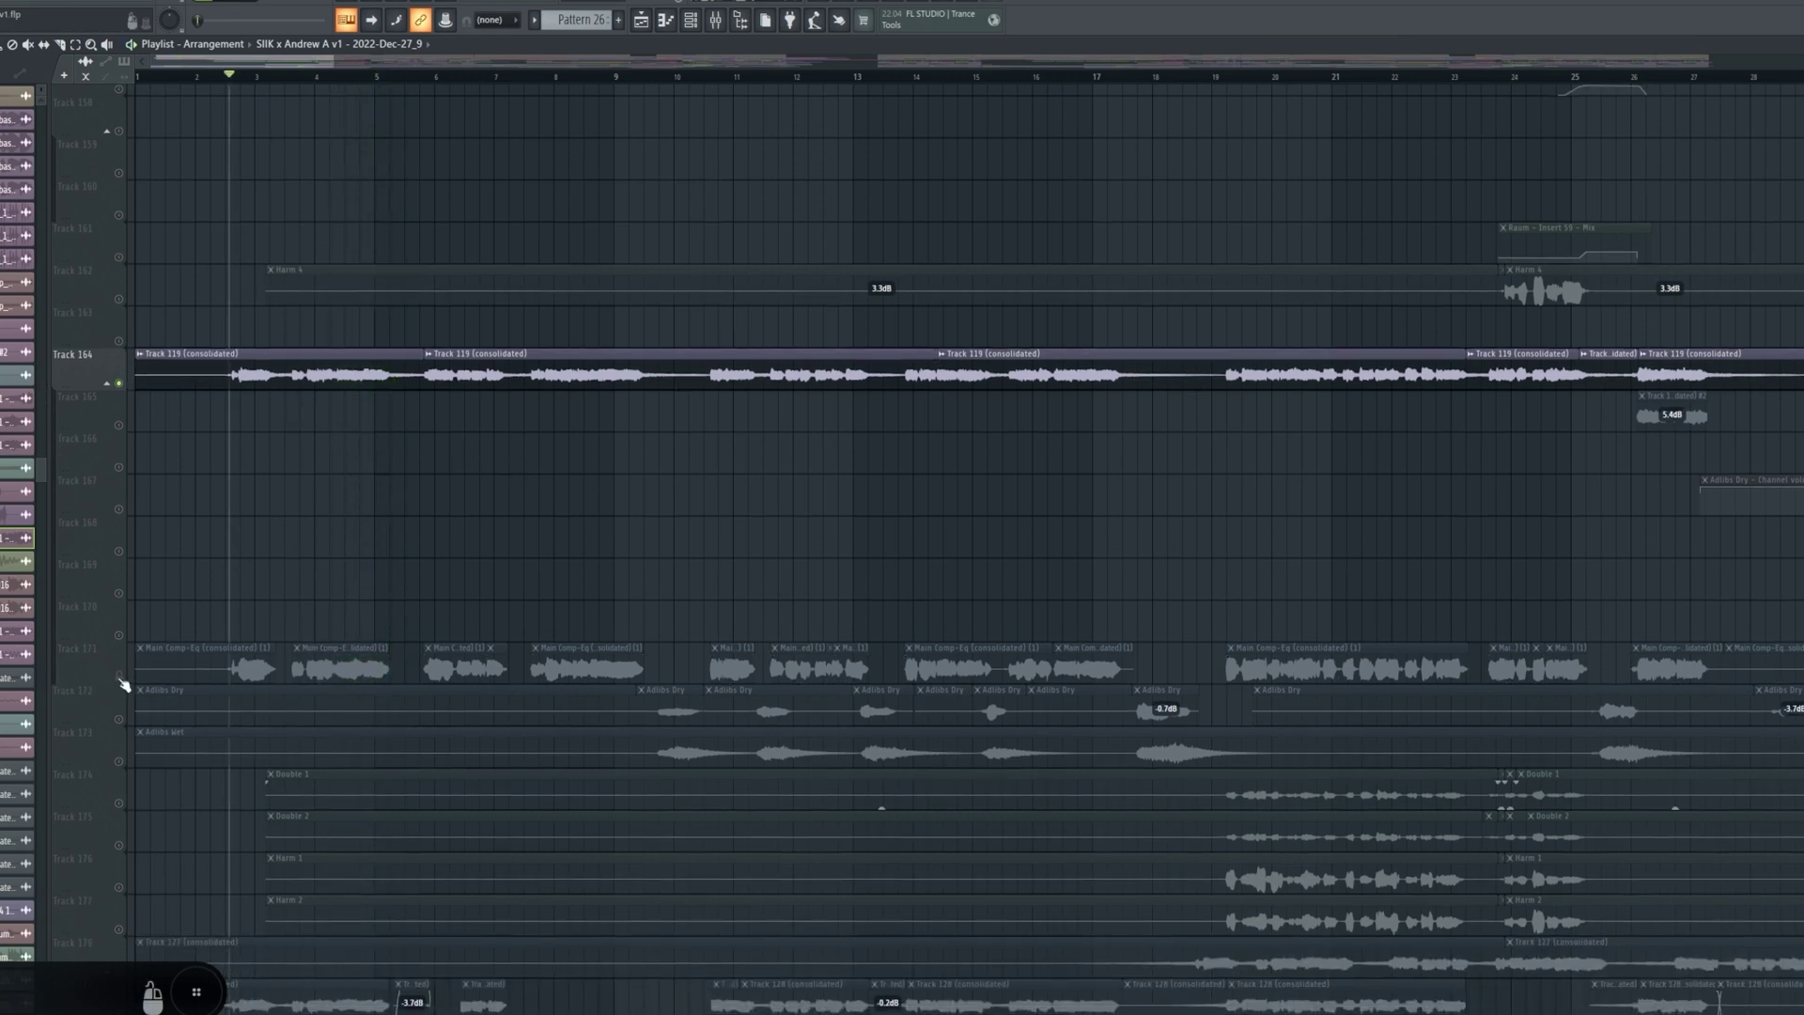
{"action": "scroll", "coordinate": [242, 593], "scroll_direction": "down", "scroll_amount": 2}
{"action": "left_click", "coordinate": [120, 595], "text": "ctrl"}
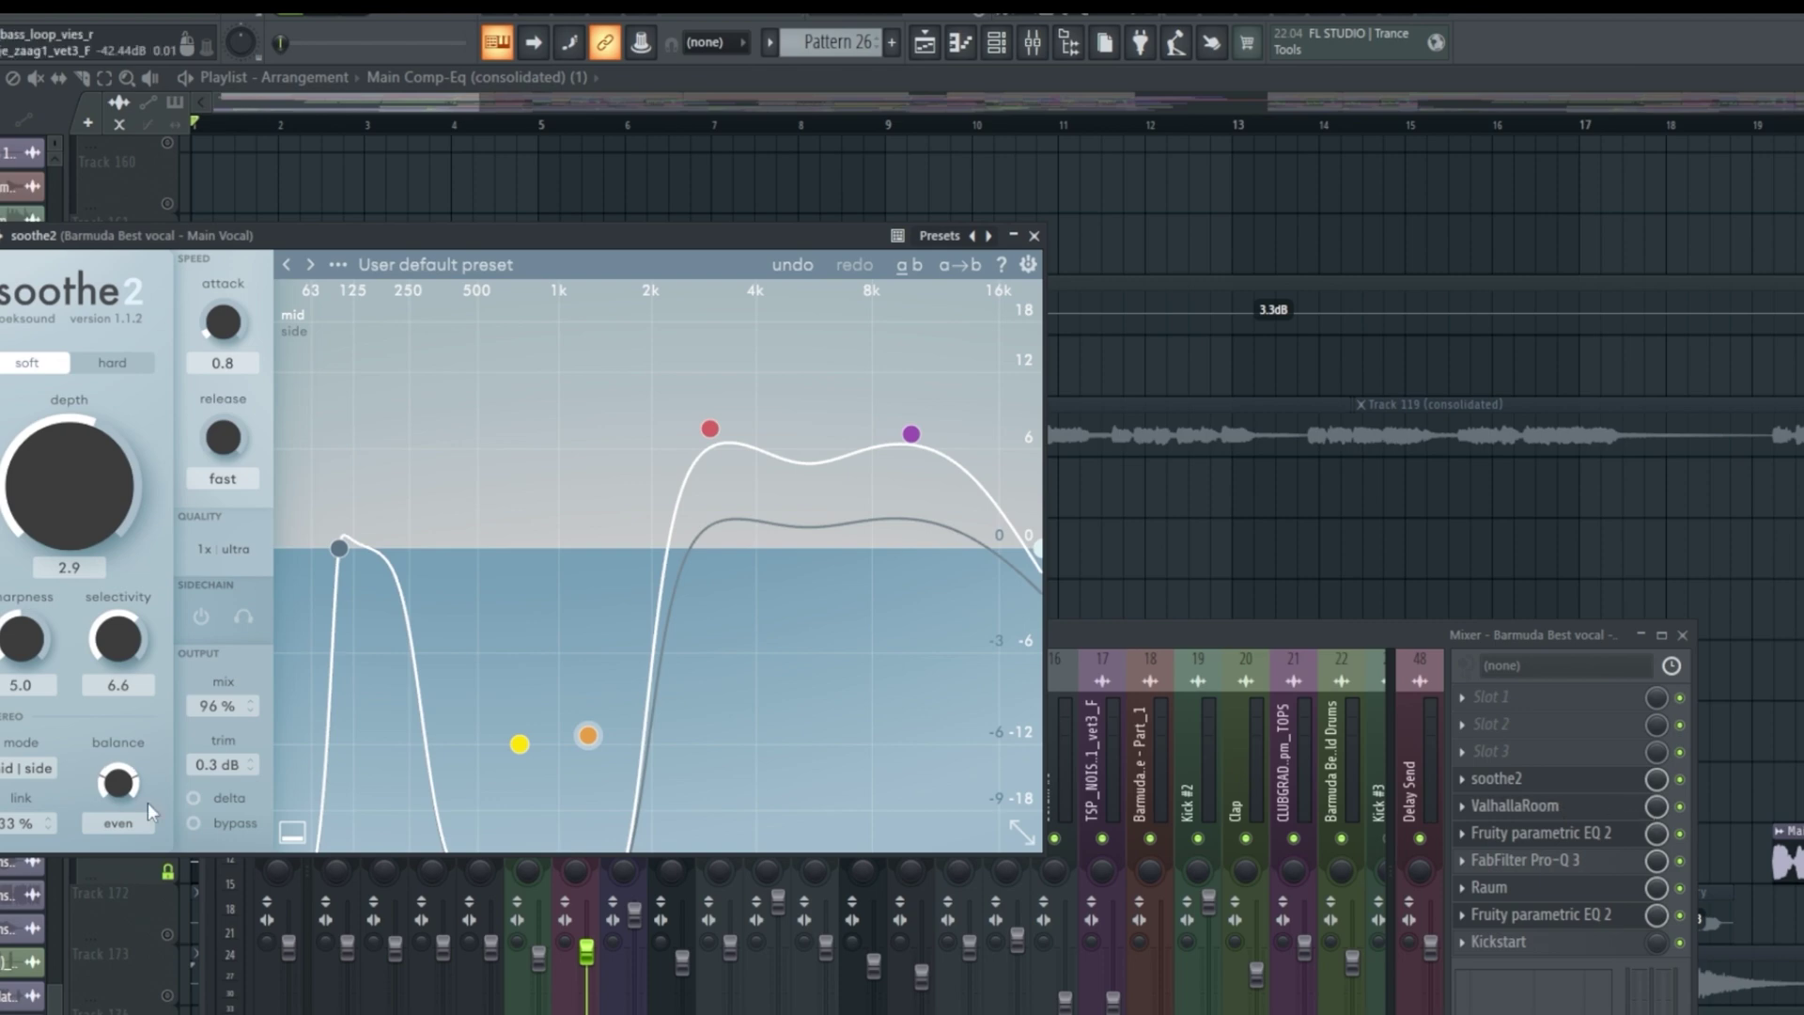
- Open the ValhallaRoom, first Fruity parametric EQ 2 and FabFilter Pro-Q 3 effects of the Main Vocal mixer track for inspection
{"action": "left_click", "coordinate": [1489, 805]}
{"action": "left_click", "coordinate": [1522, 832]}
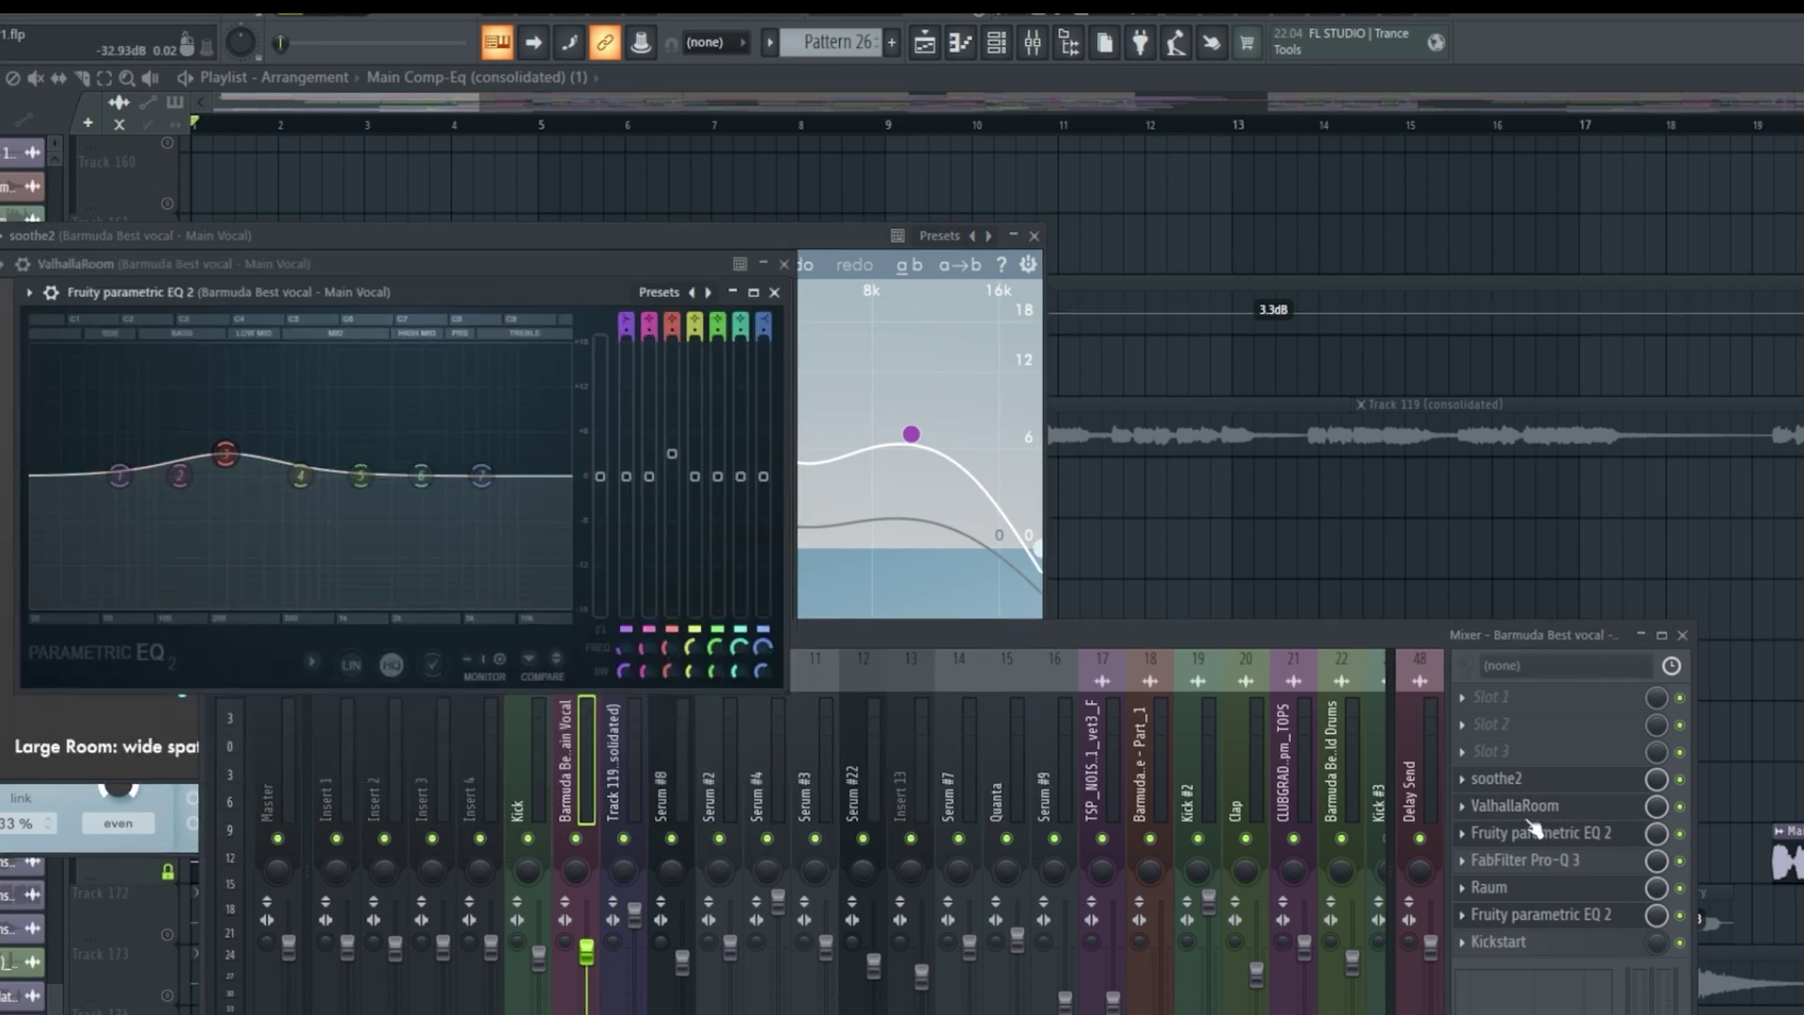
{"action": "left_click", "coordinate": [1529, 860]}
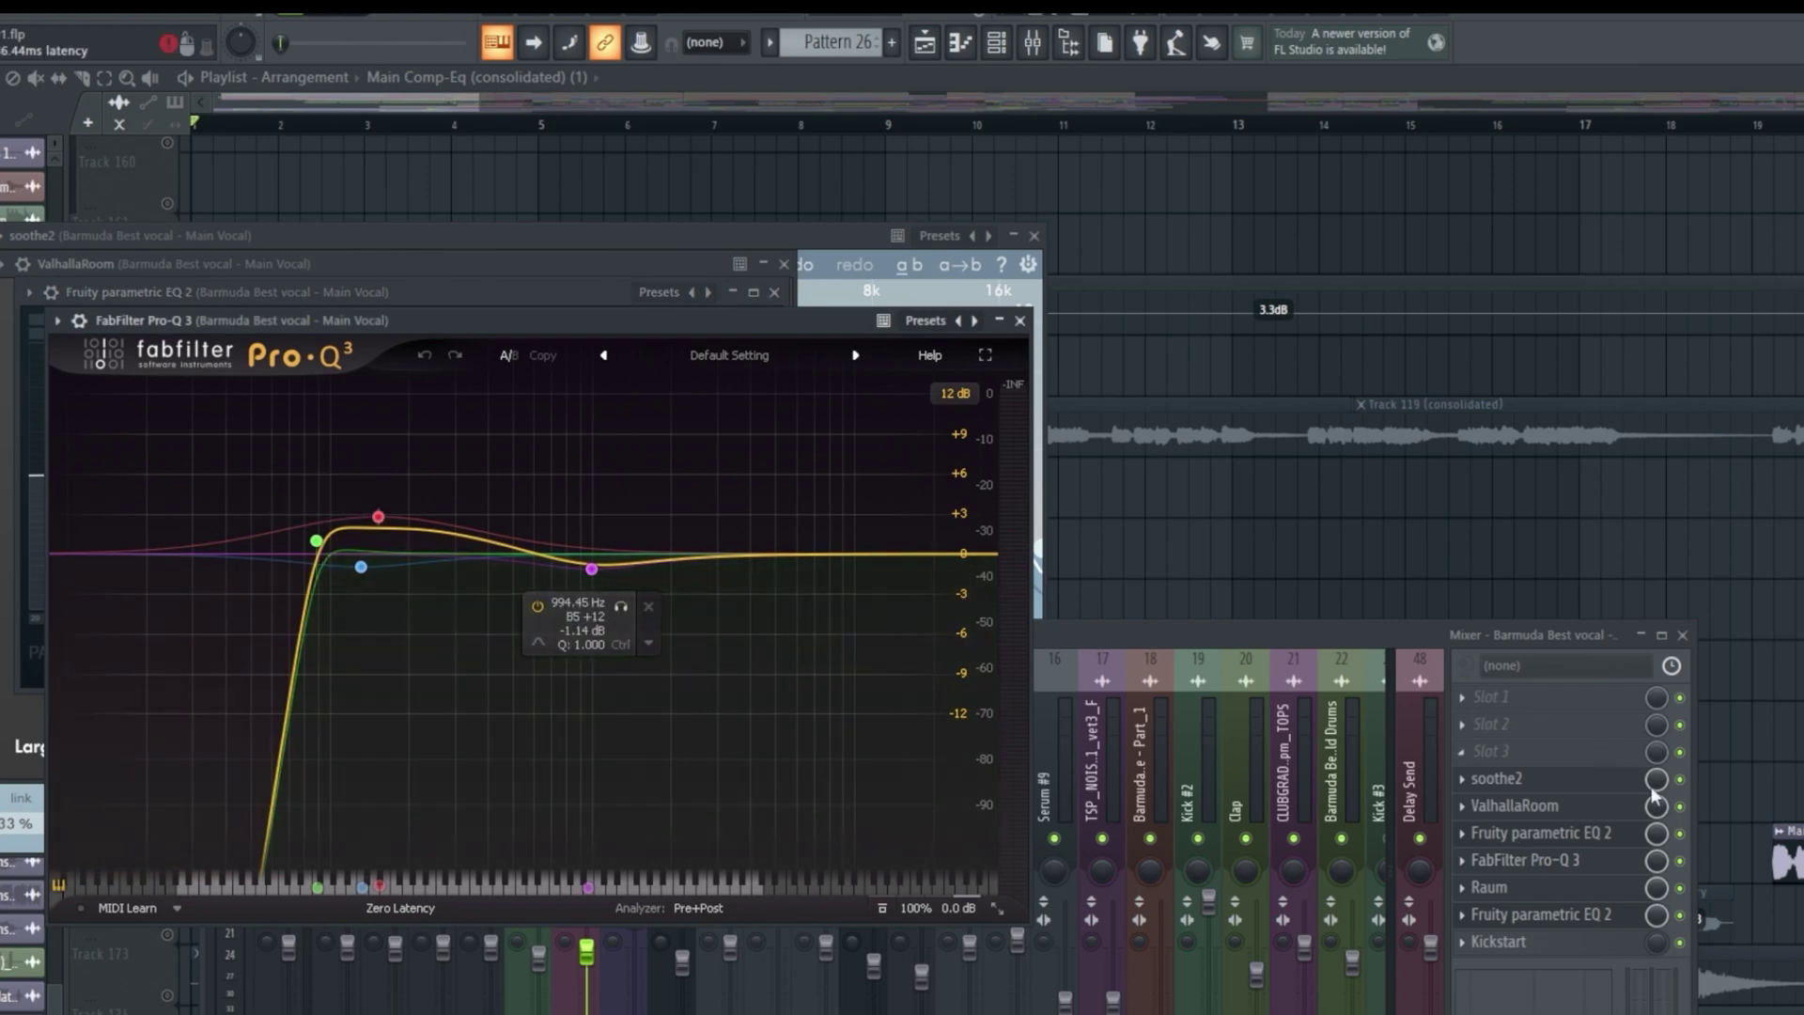
- Examine the Main Vocal's low-cut EQ band and the FabFilter Pro-Q 3, Fruity parametric EQ 2 and DeEsser Stereo effects of Track 119
{"action": "left_click", "coordinate": [317, 540]}
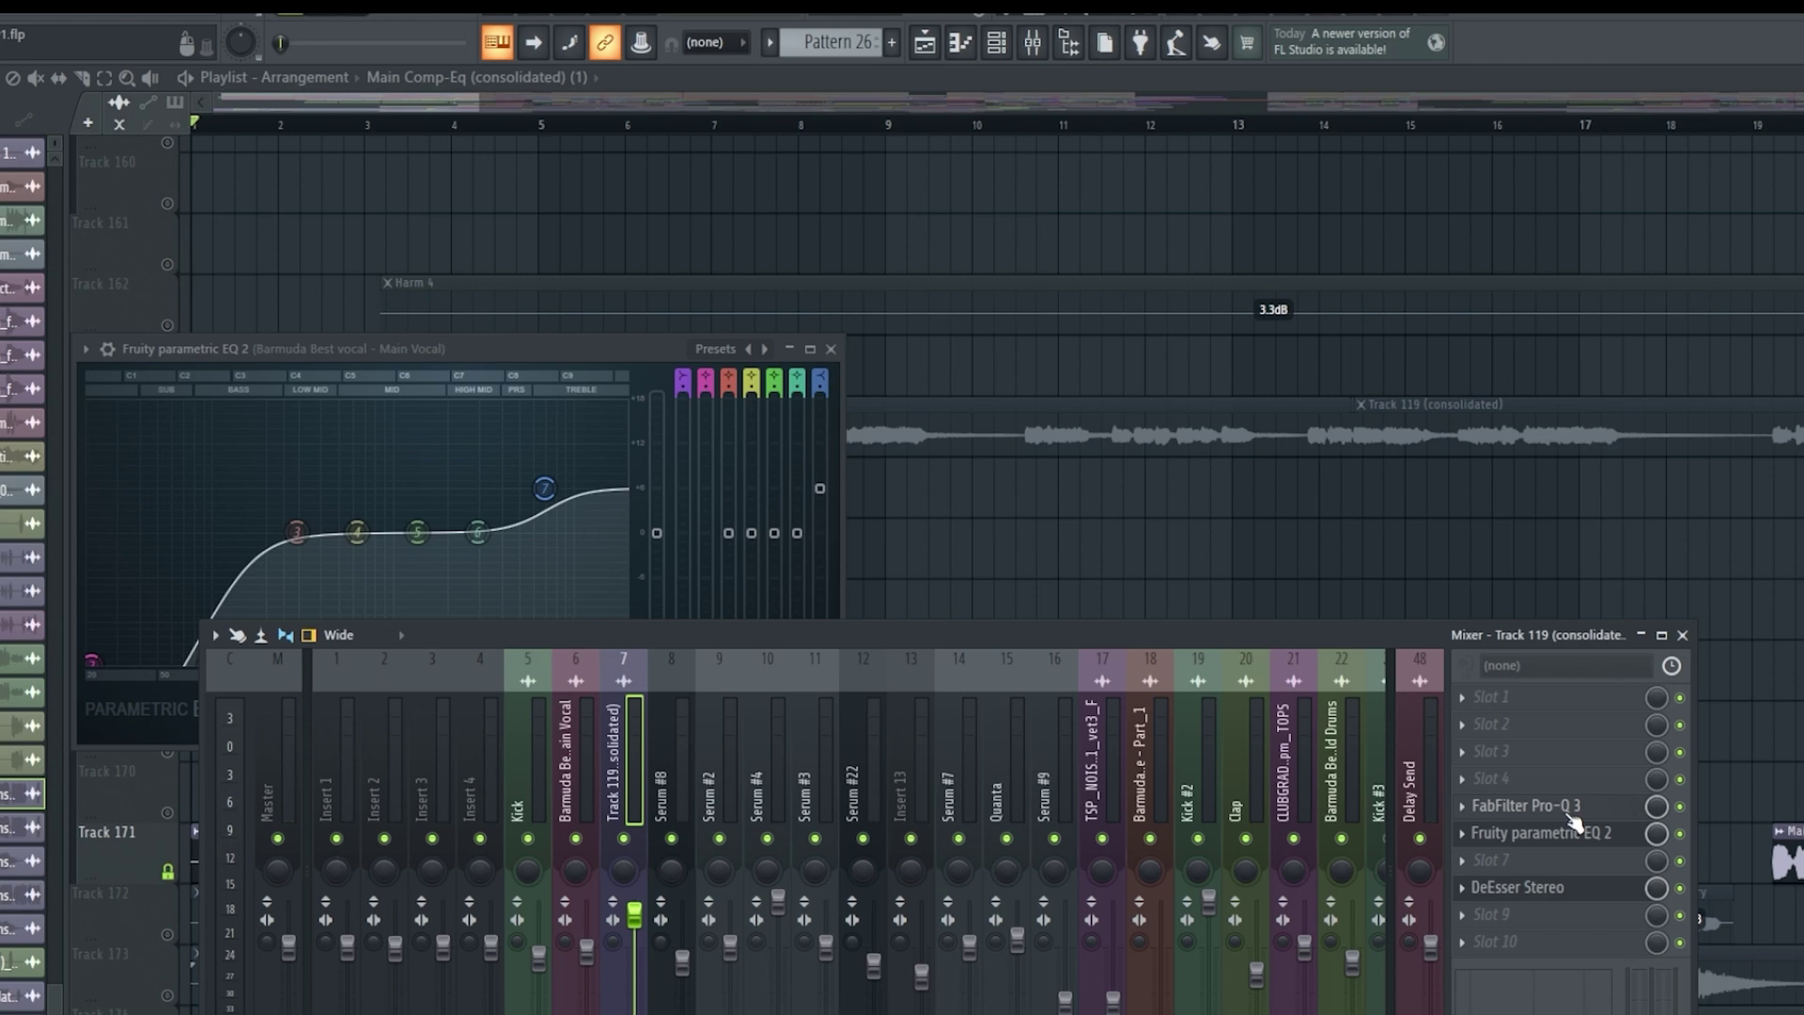
{"action": "left_click", "coordinate": [1567, 808]}
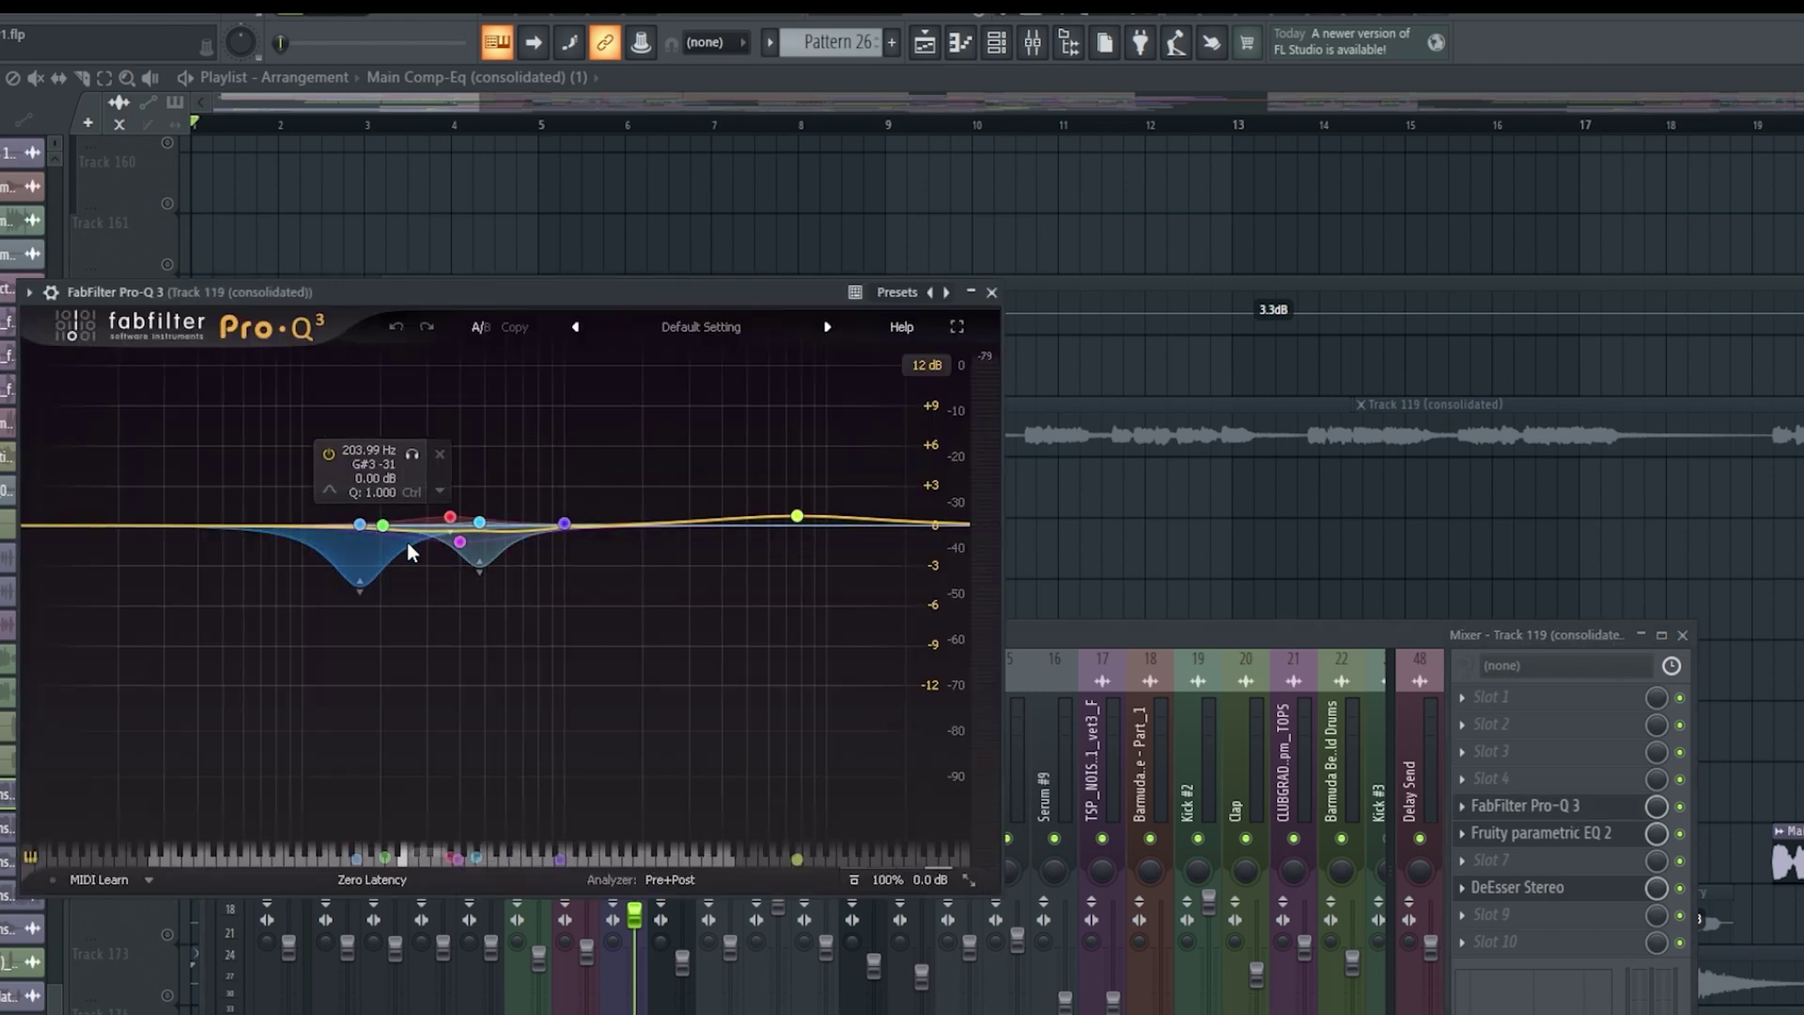
{"action": "left_click", "coordinate": [1588, 832]}
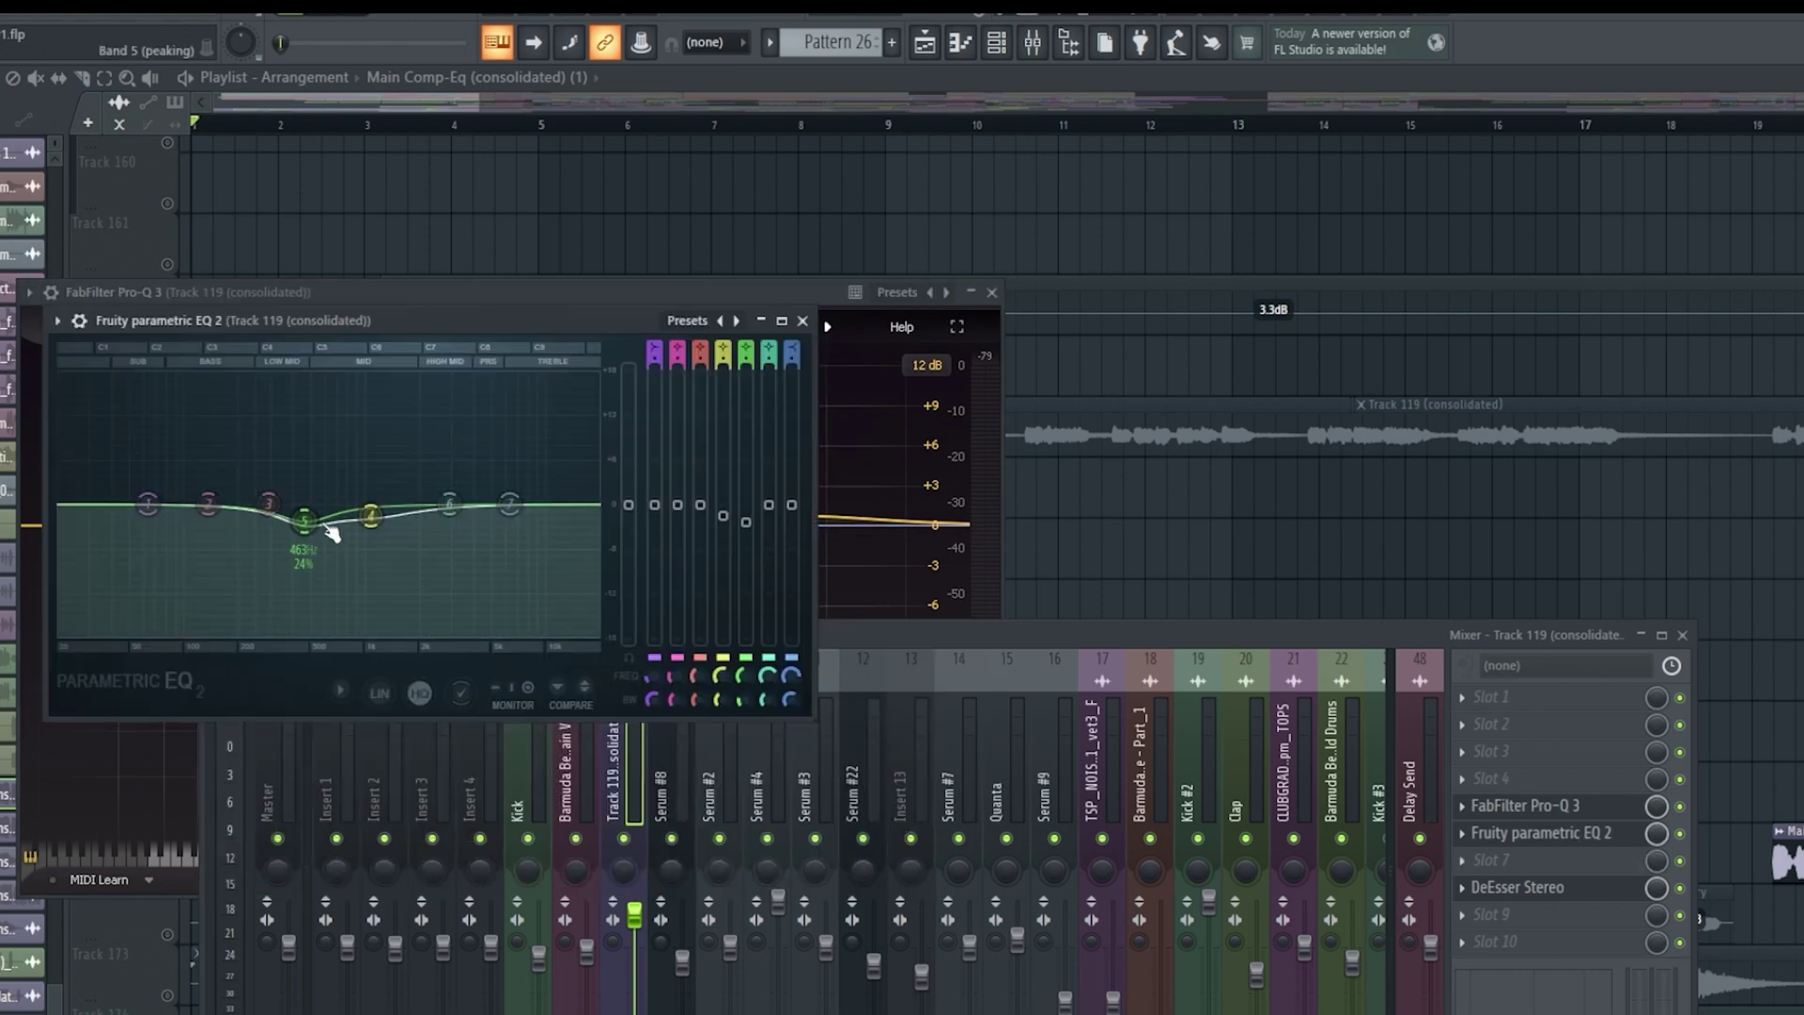
{"action": "left_click", "coordinate": [1517, 887]}
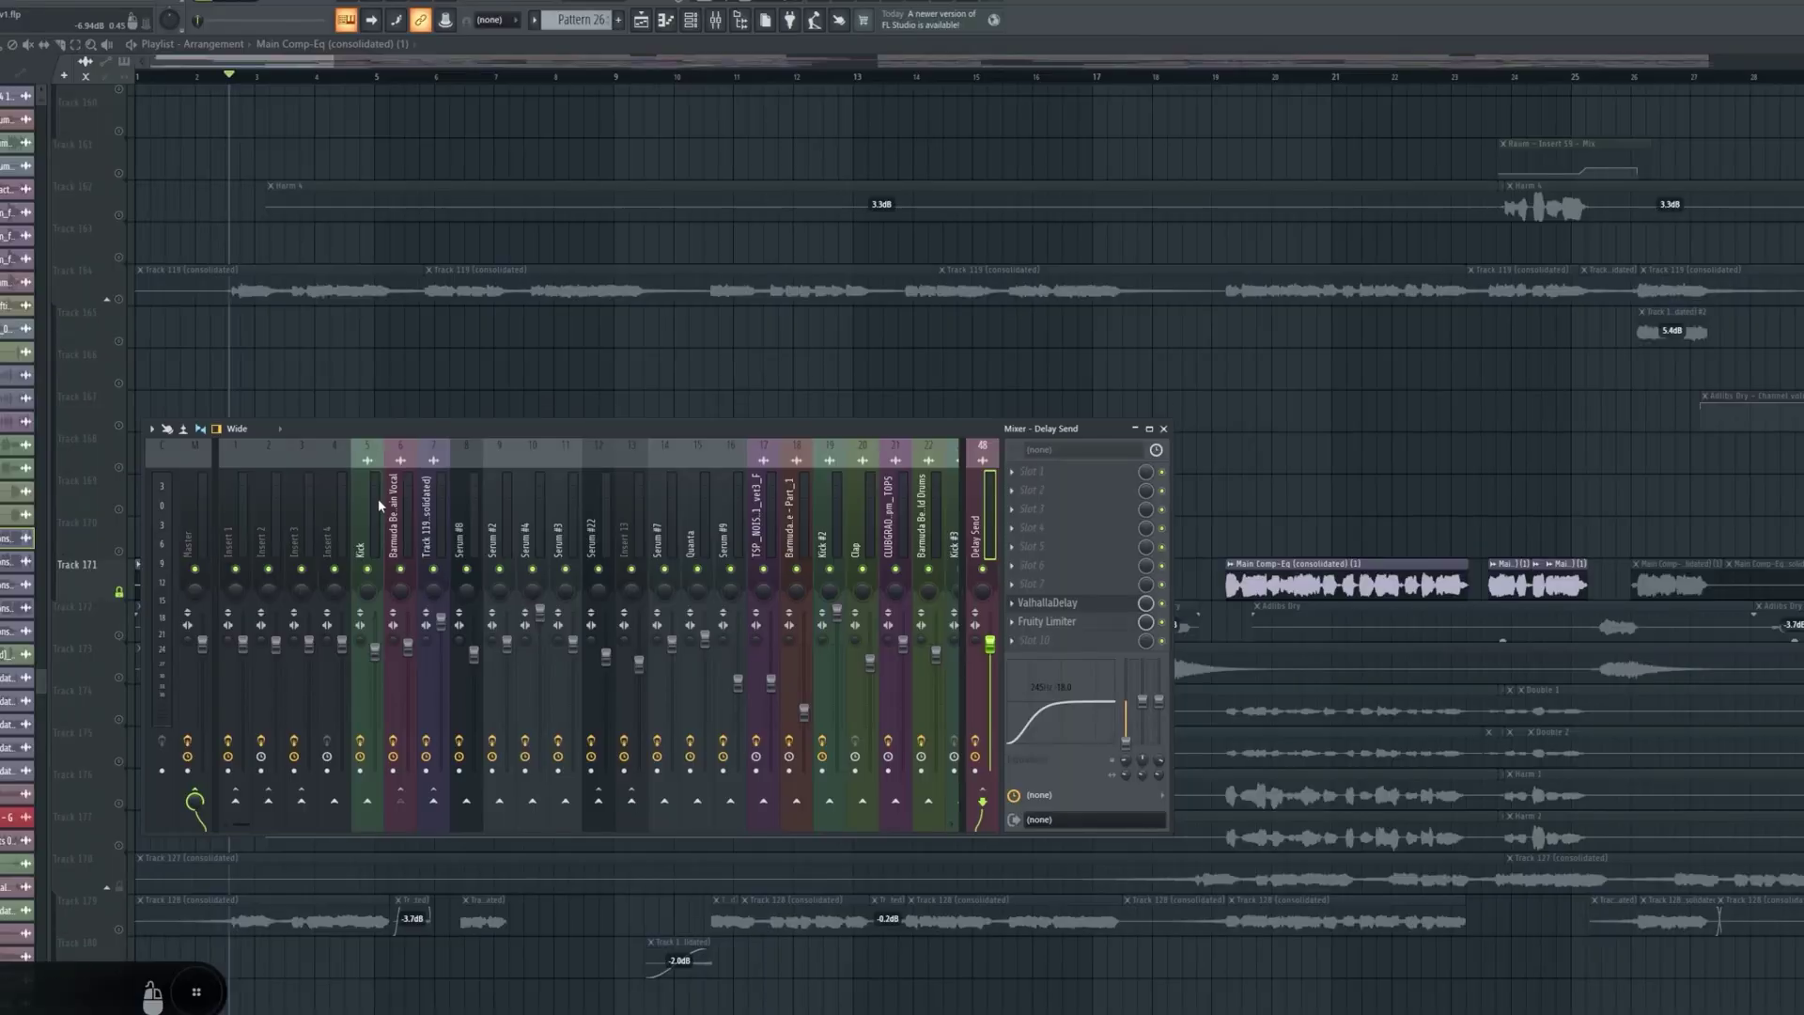
- Inspect the ValhallaDelay and Fruity Limiter effects of the Delay Send mixer track, checking the Track 119 (consolidated) mixer track as well
{"action": "left_click", "coordinate": [433, 517]}
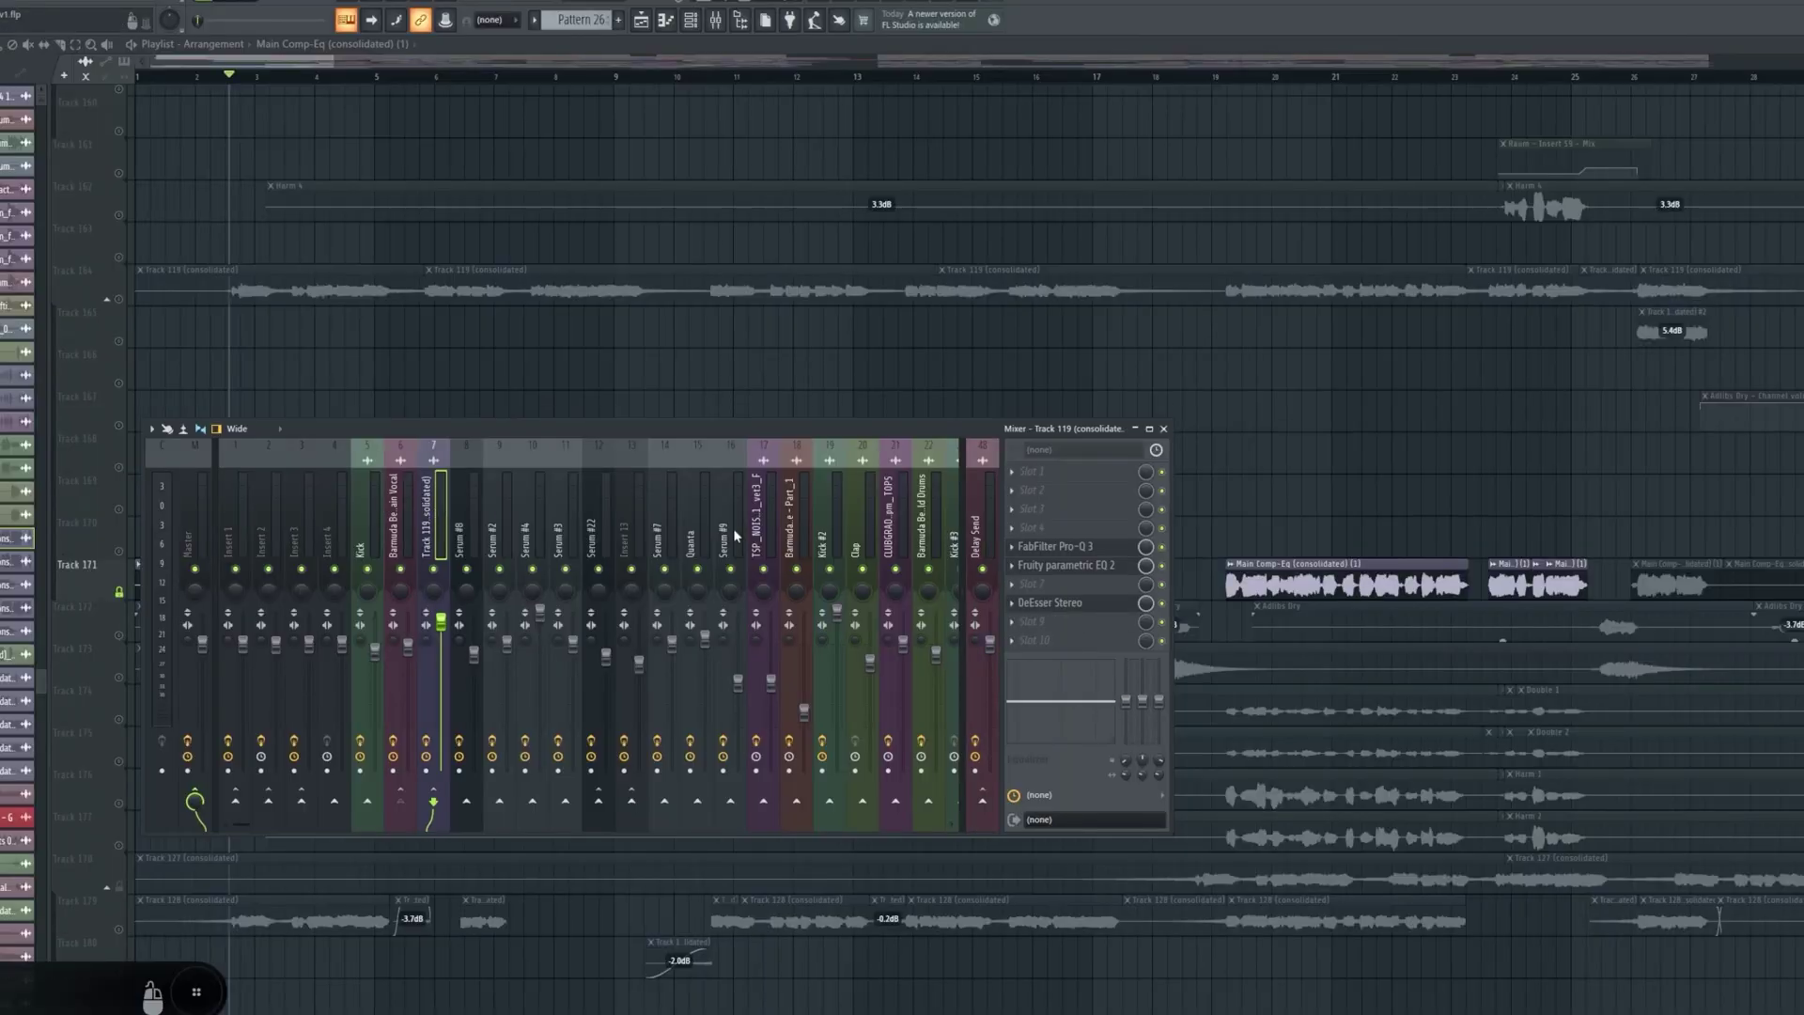
{"action": "left_click", "coordinate": [988, 516]}
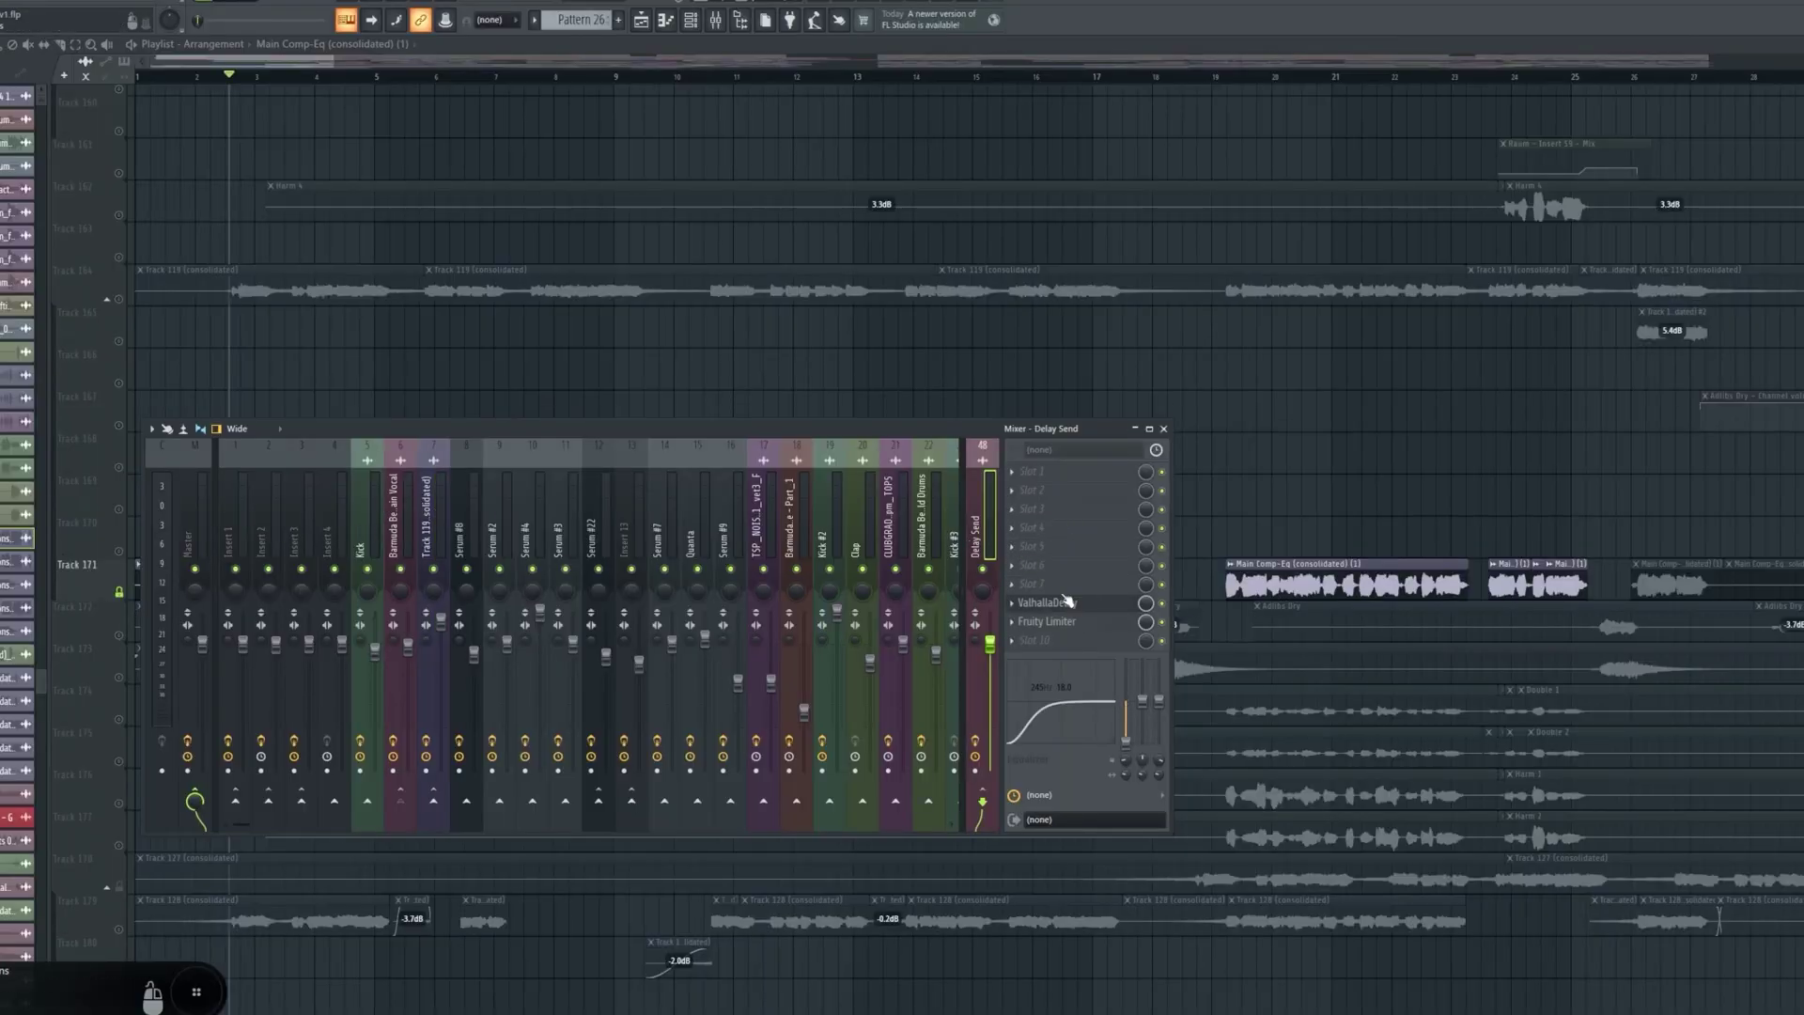
{"action": "left_click", "coordinate": [1124, 607]}
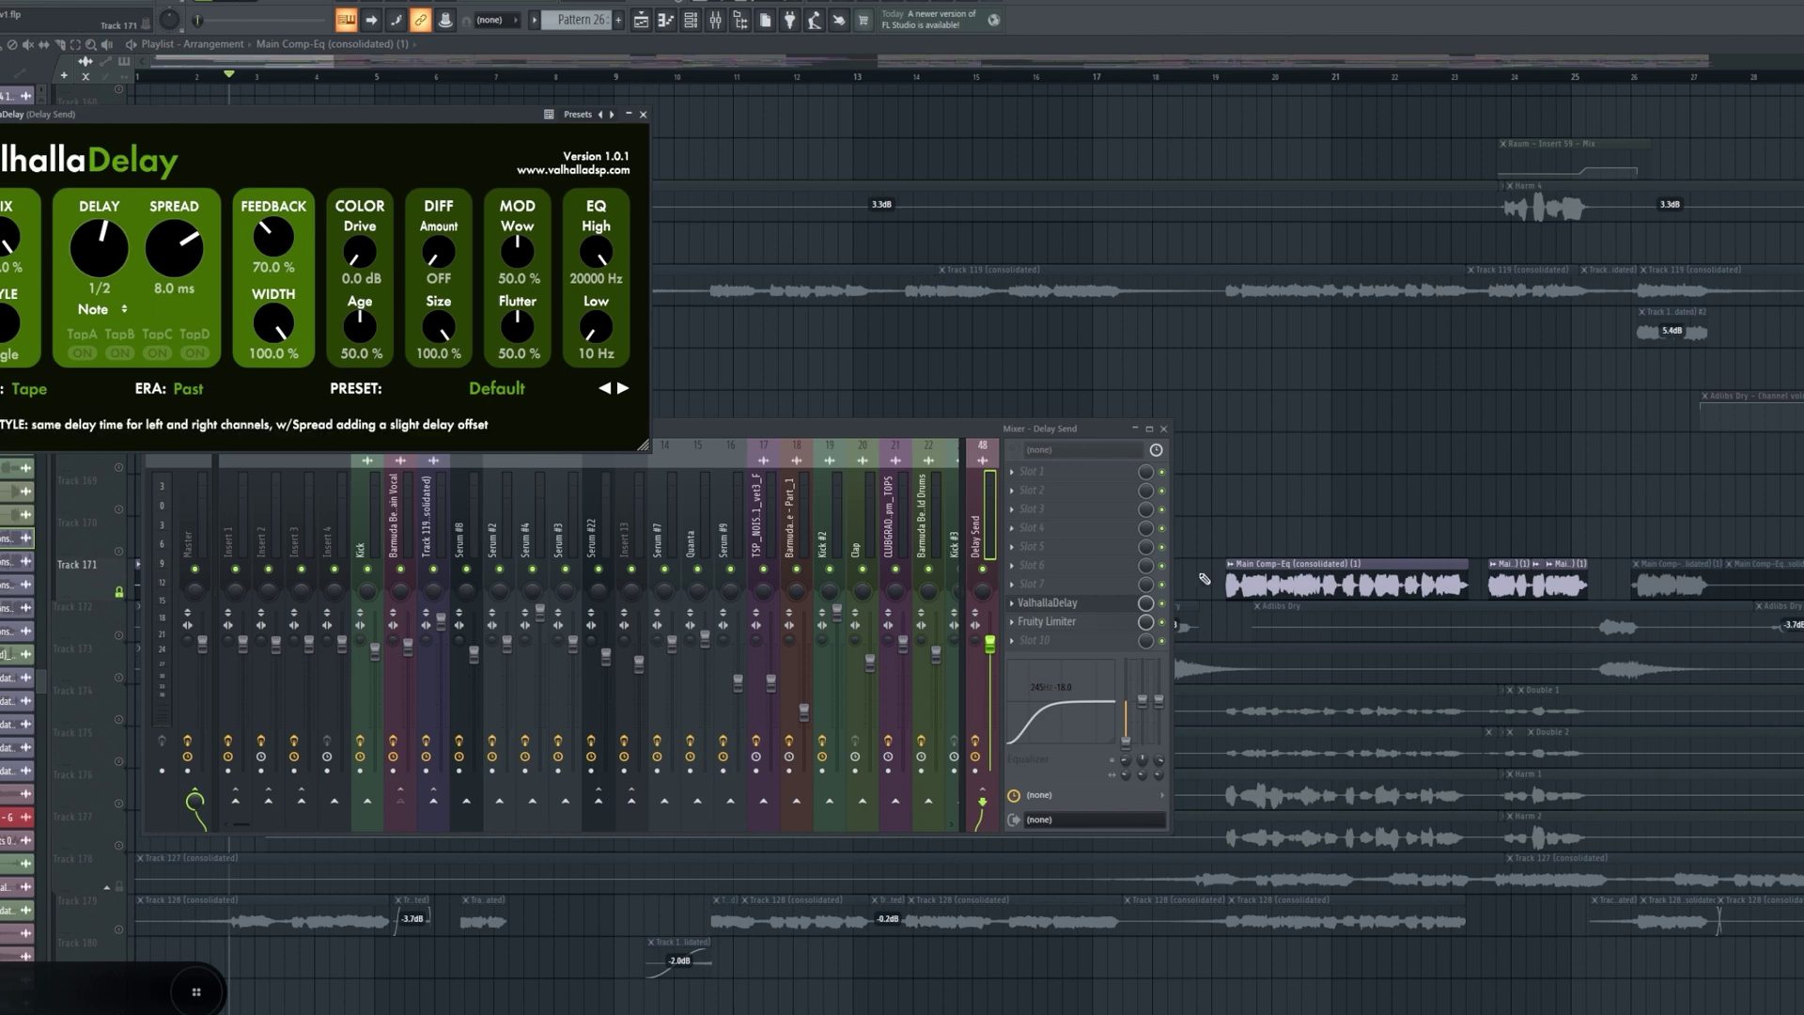
{"action": "left_click", "coordinate": [1013, 565]}
{"action": "left_click", "coordinate": [1097, 627]}
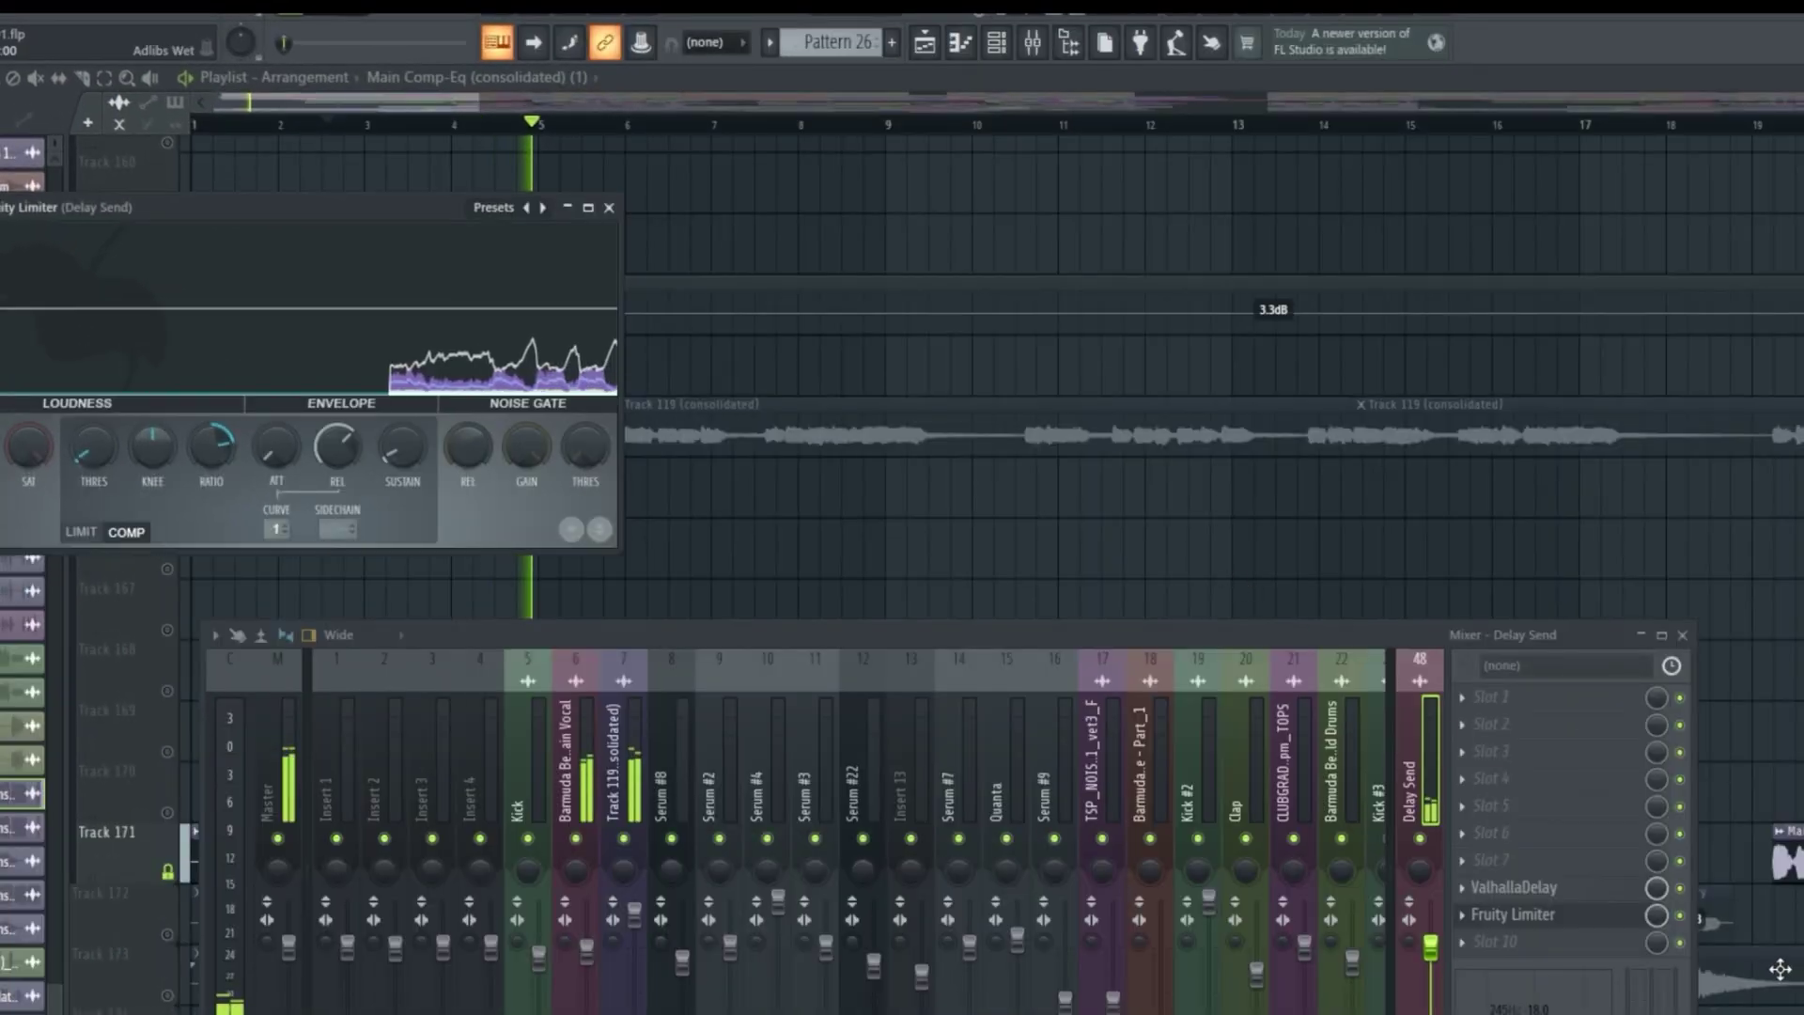
- Replay the enabled vocal tracks from the first bars to hear them with the Delay Send effects
{"action": "key", "text": "space"}
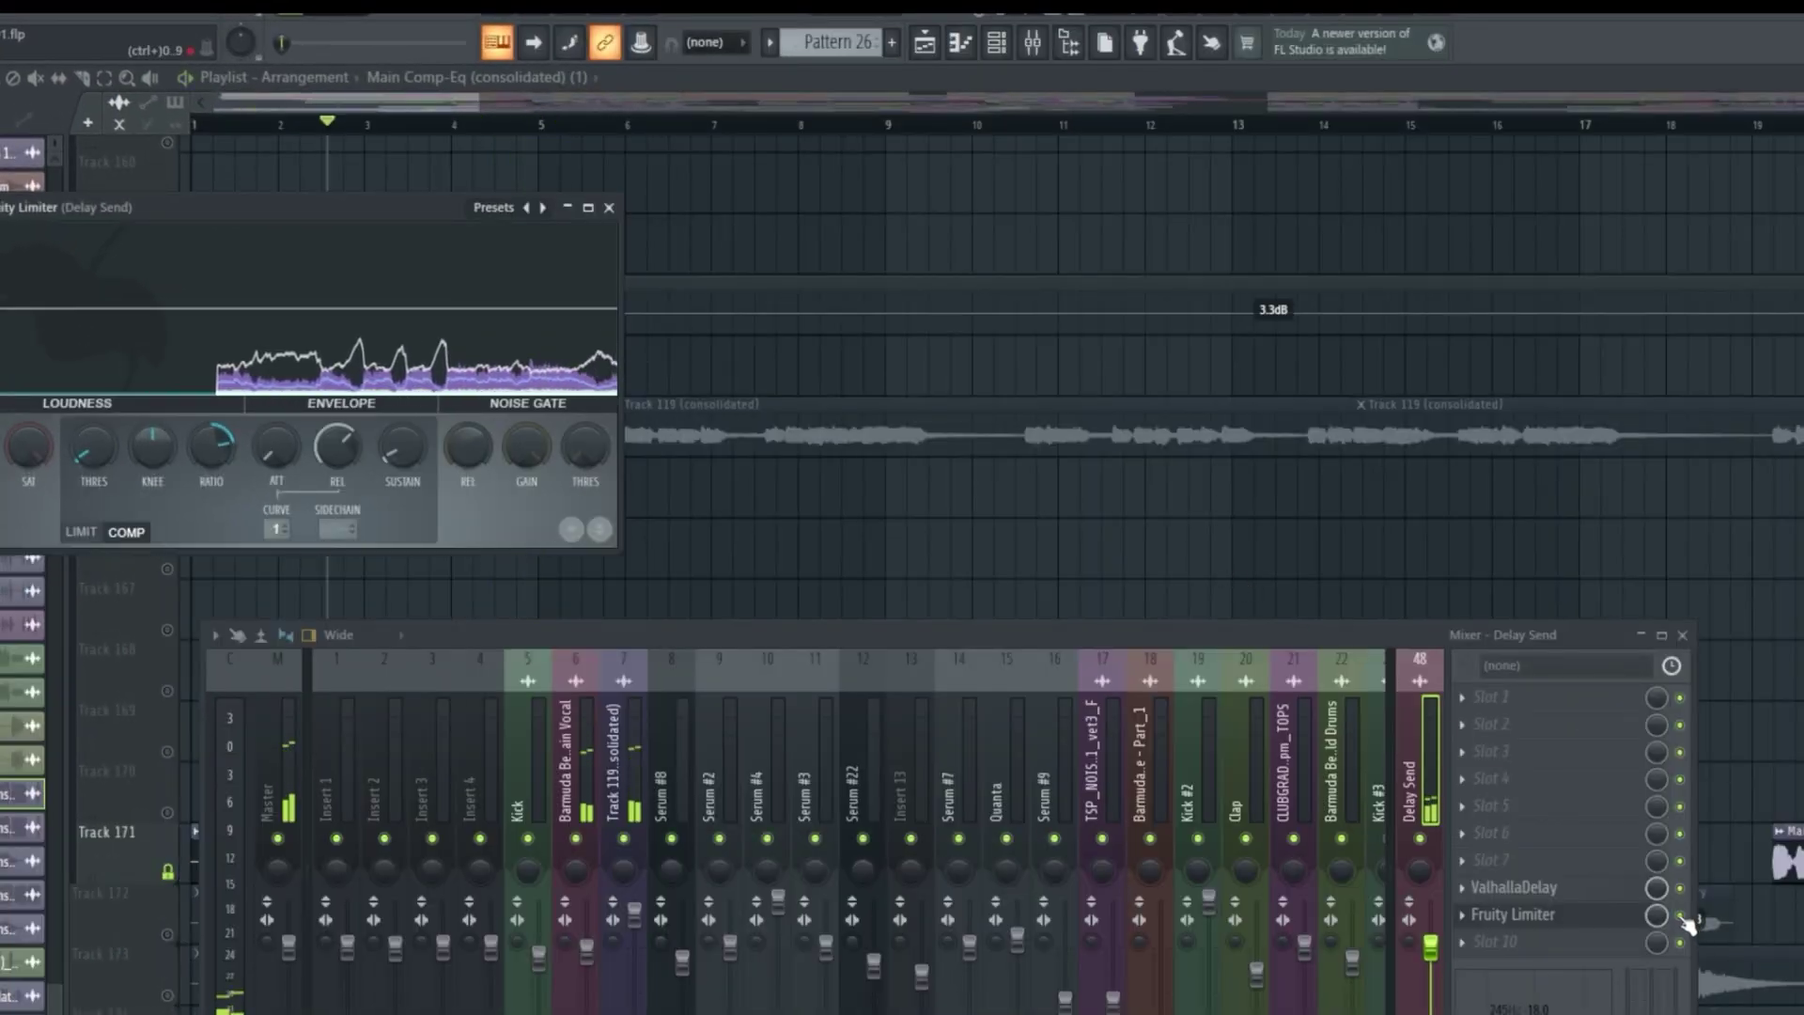
{"action": "key", "text": "space"}
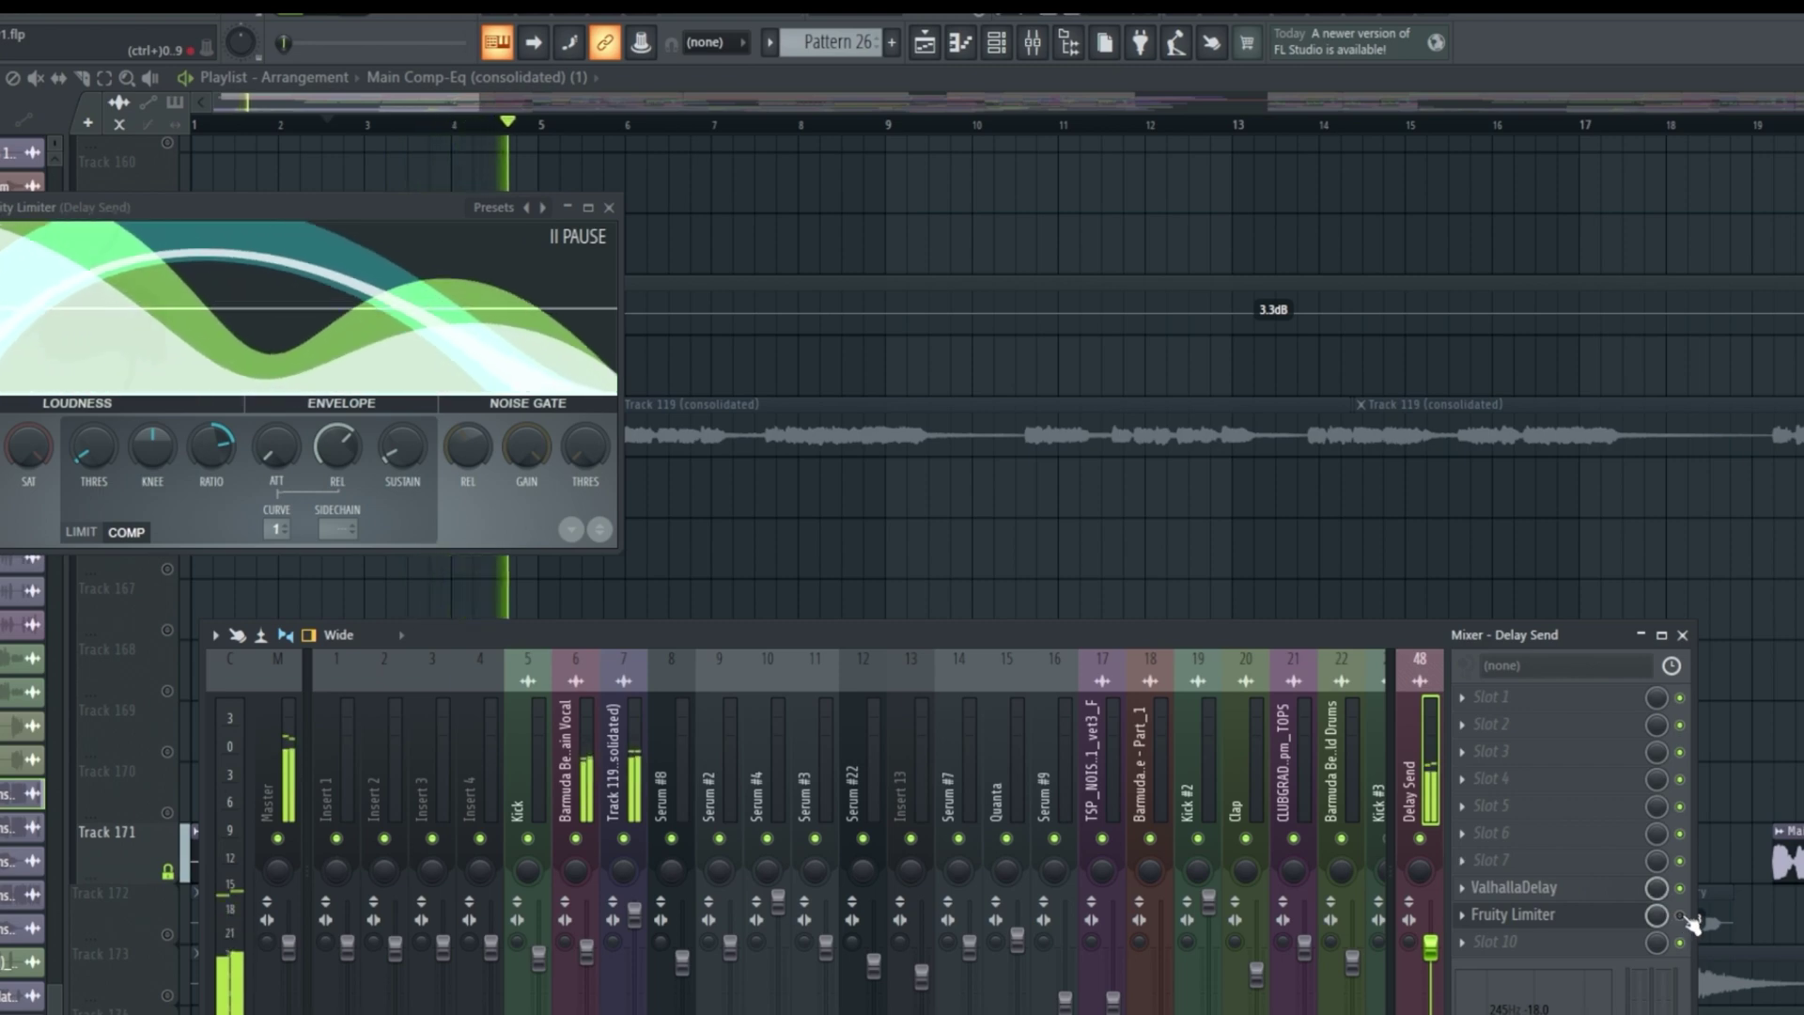
{"action": "key", "text": "space"}
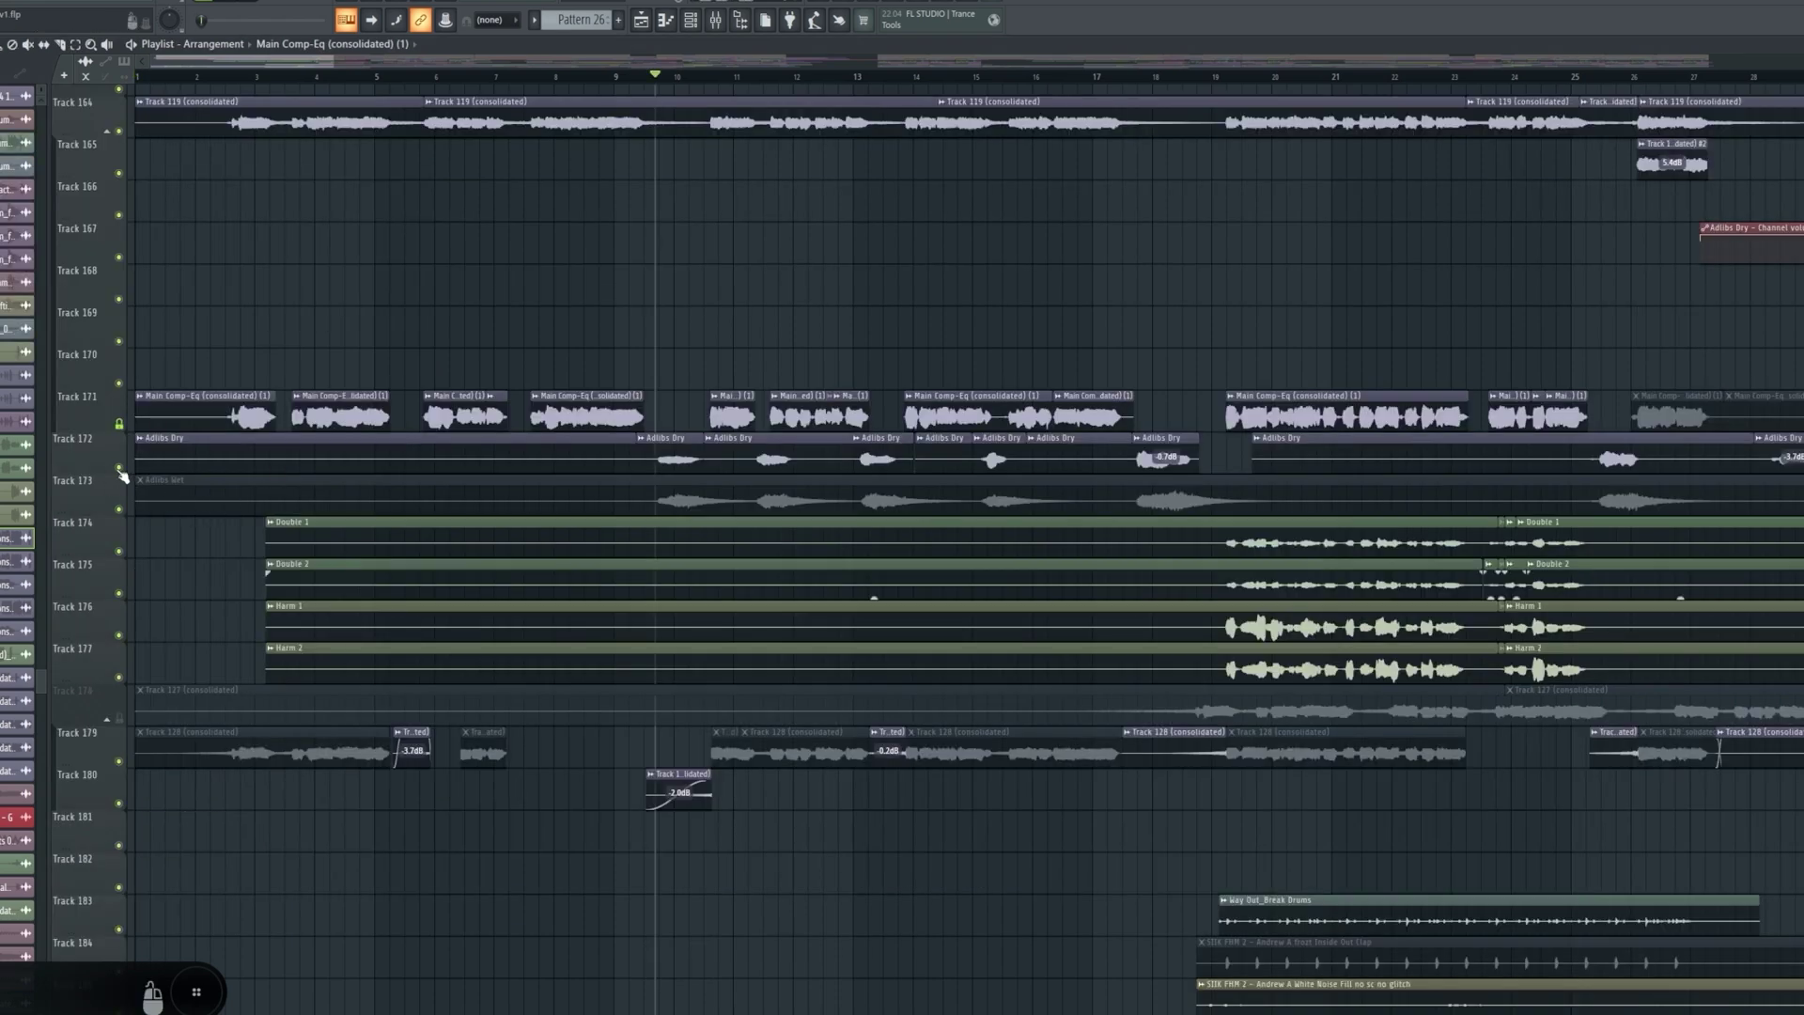
- Solo the Adlibs Dry track, play it from around bar 9 and display its mixer track
{"action": "right_click", "coordinate": [119, 467]}
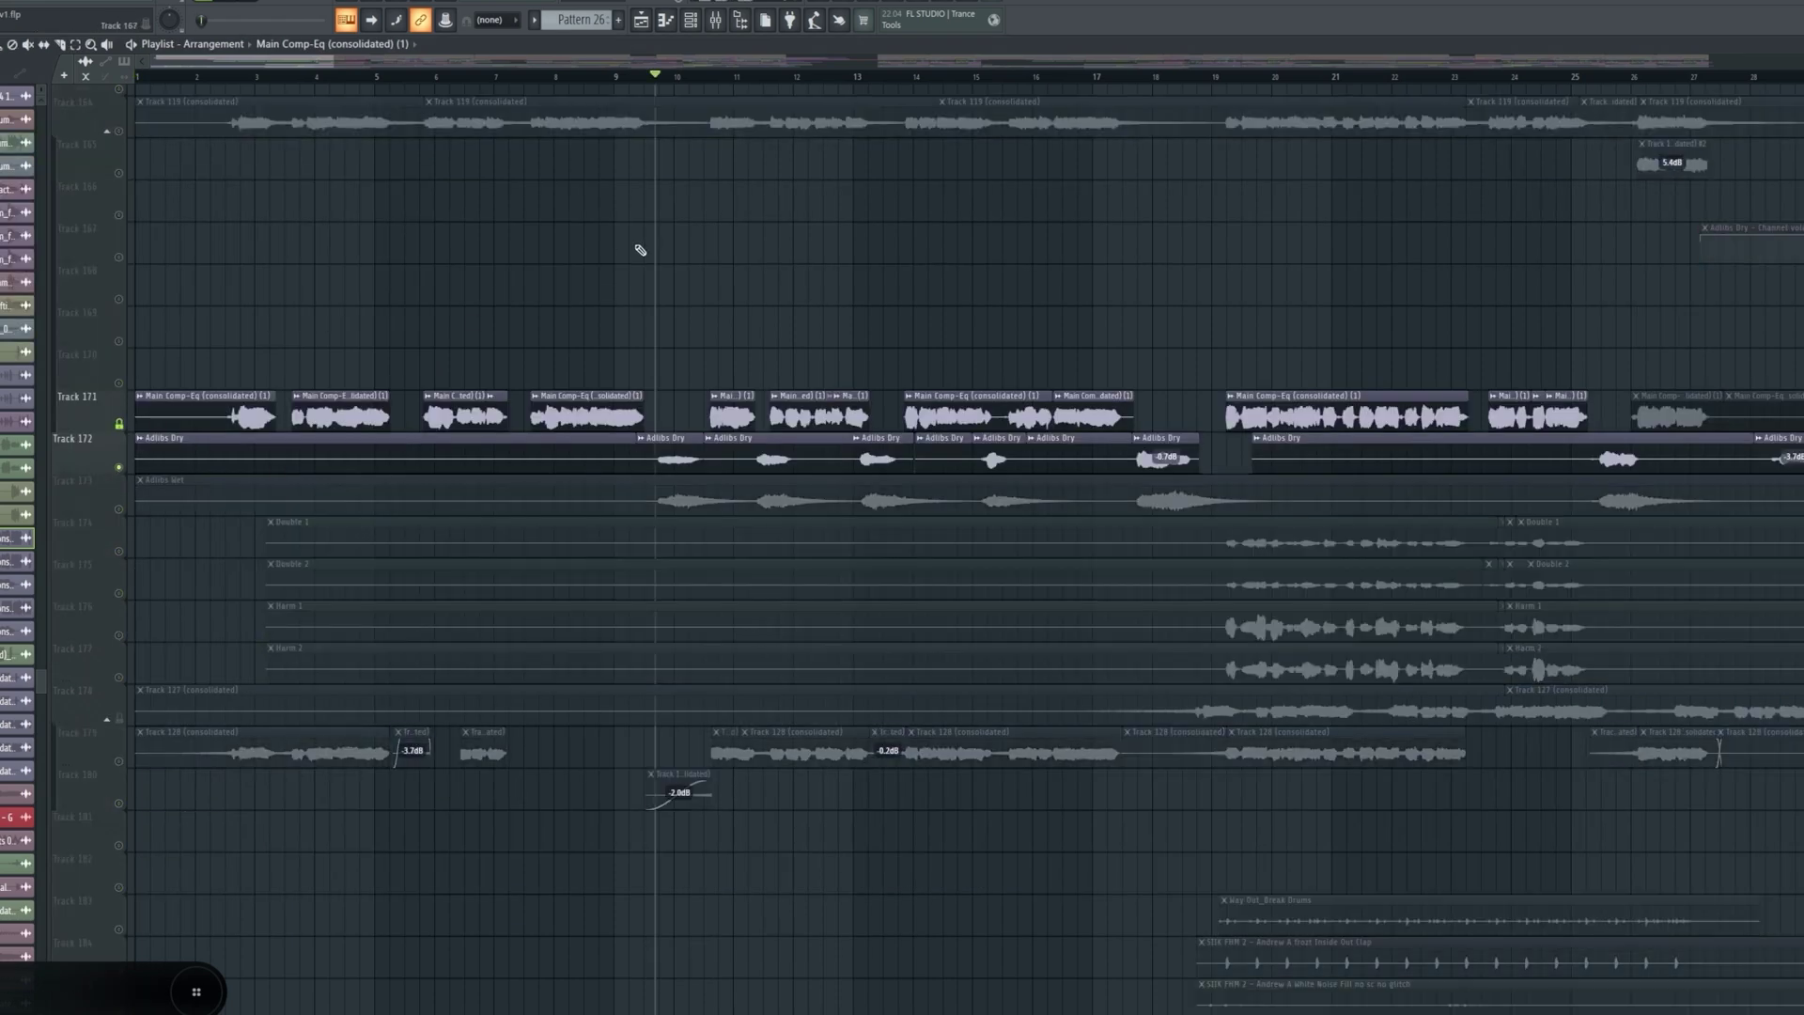
{"action": "scroll", "coordinate": [640, 249], "scroll_direction": "up", "scroll_amount": 2}
{"action": "key", "text": "space"}
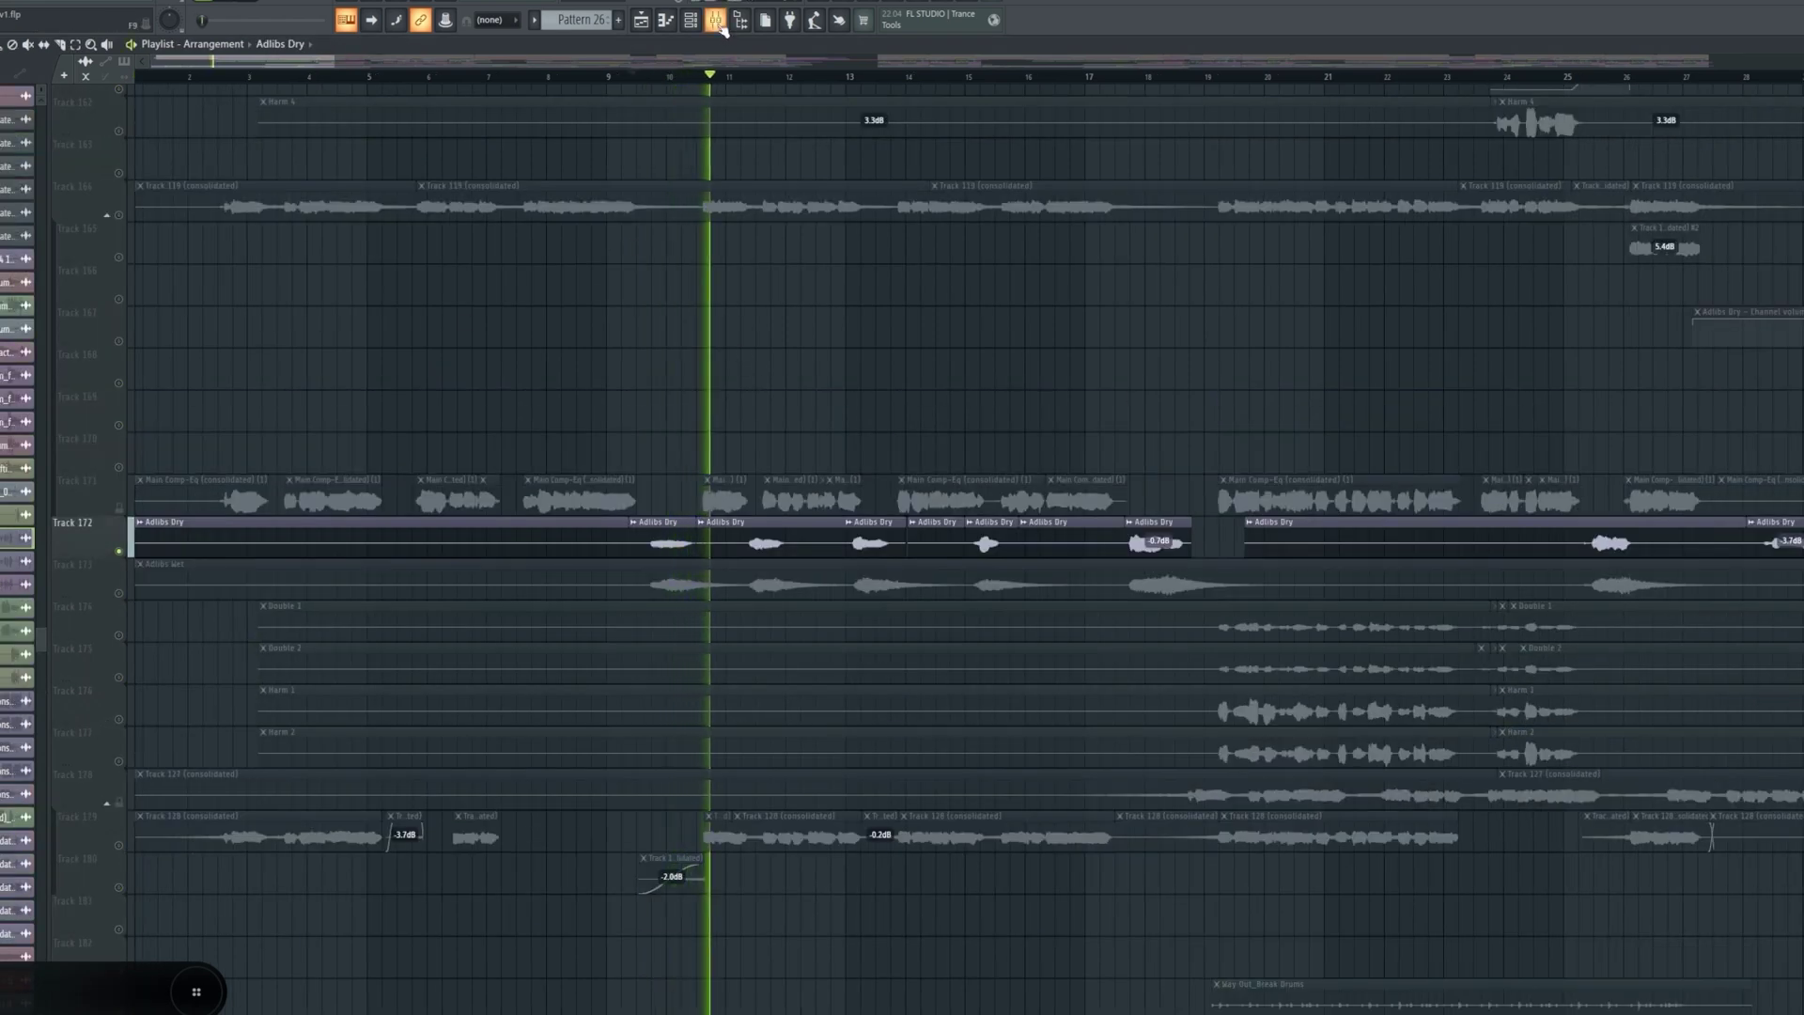
{"action": "key", "text": "F9"}
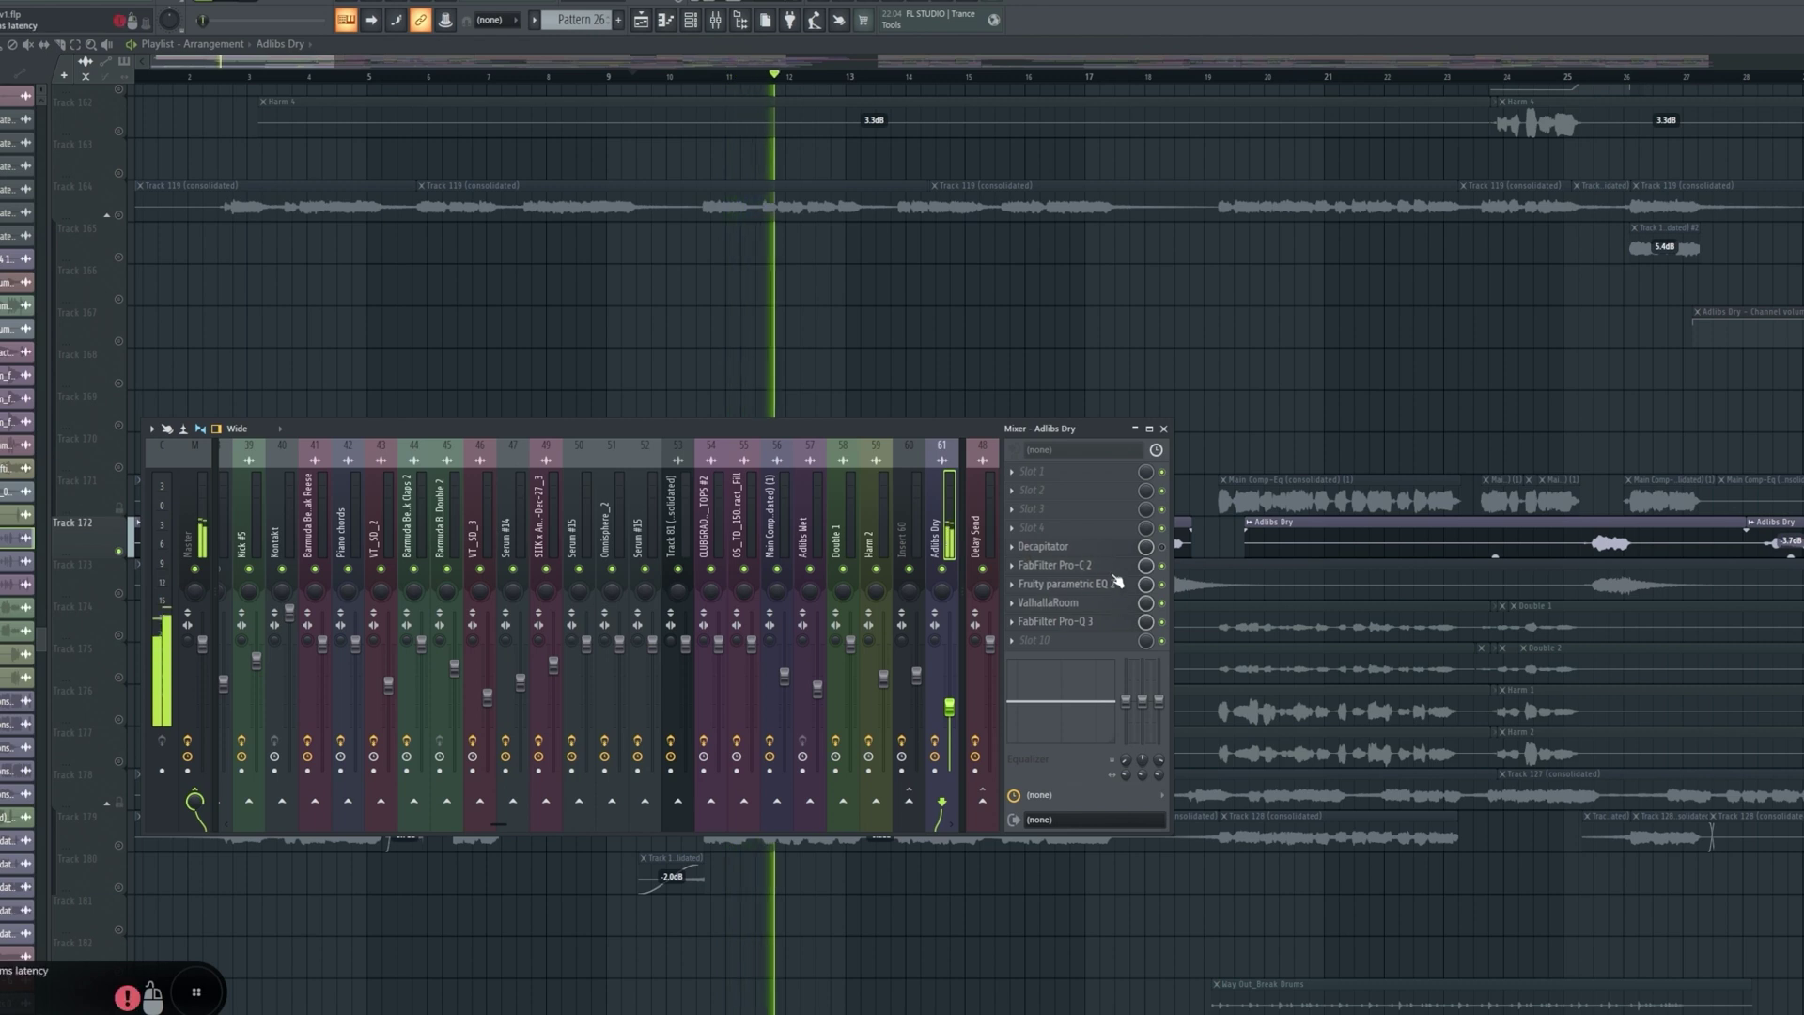
{"action": "key", "text": "space"}
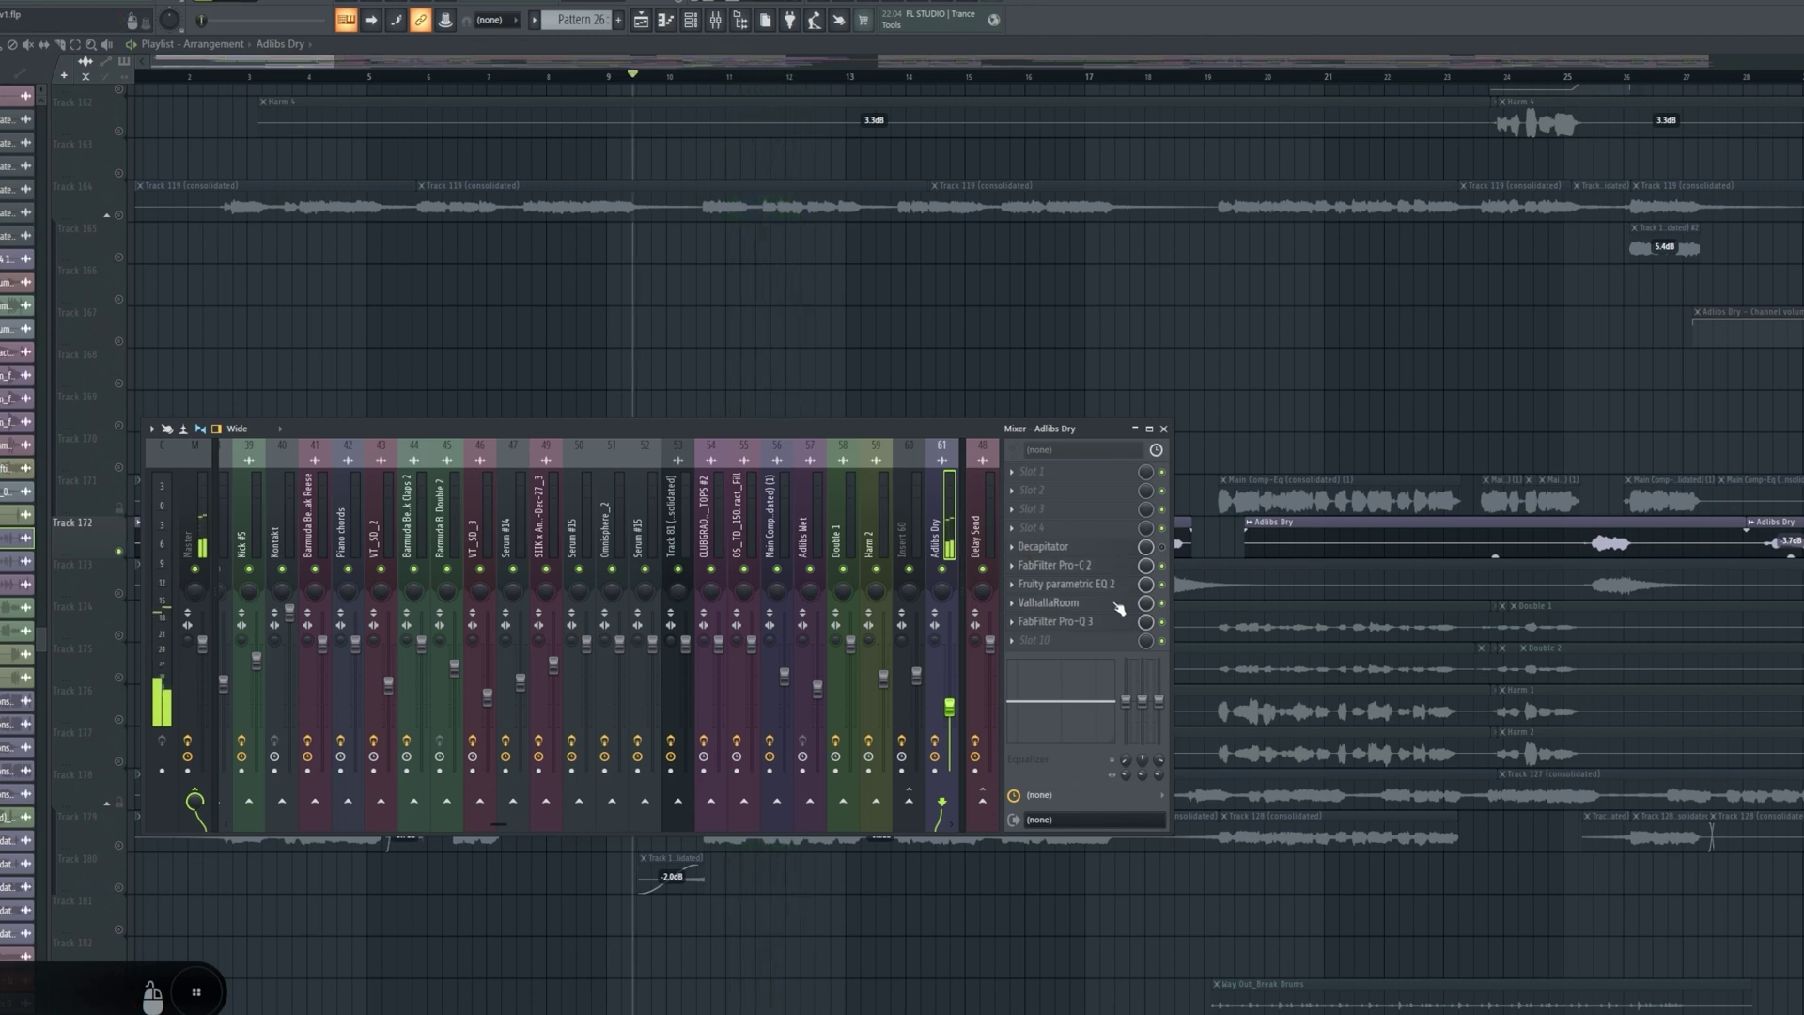
- Inspect the ValhallaRoom and Decapitator effects of the Adlibs Dry mixer track and close all open windows
{"action": "left_click", "coordinate": [1117, 605]}
{"action": "left_click", "coordinate": [1047, 547]}
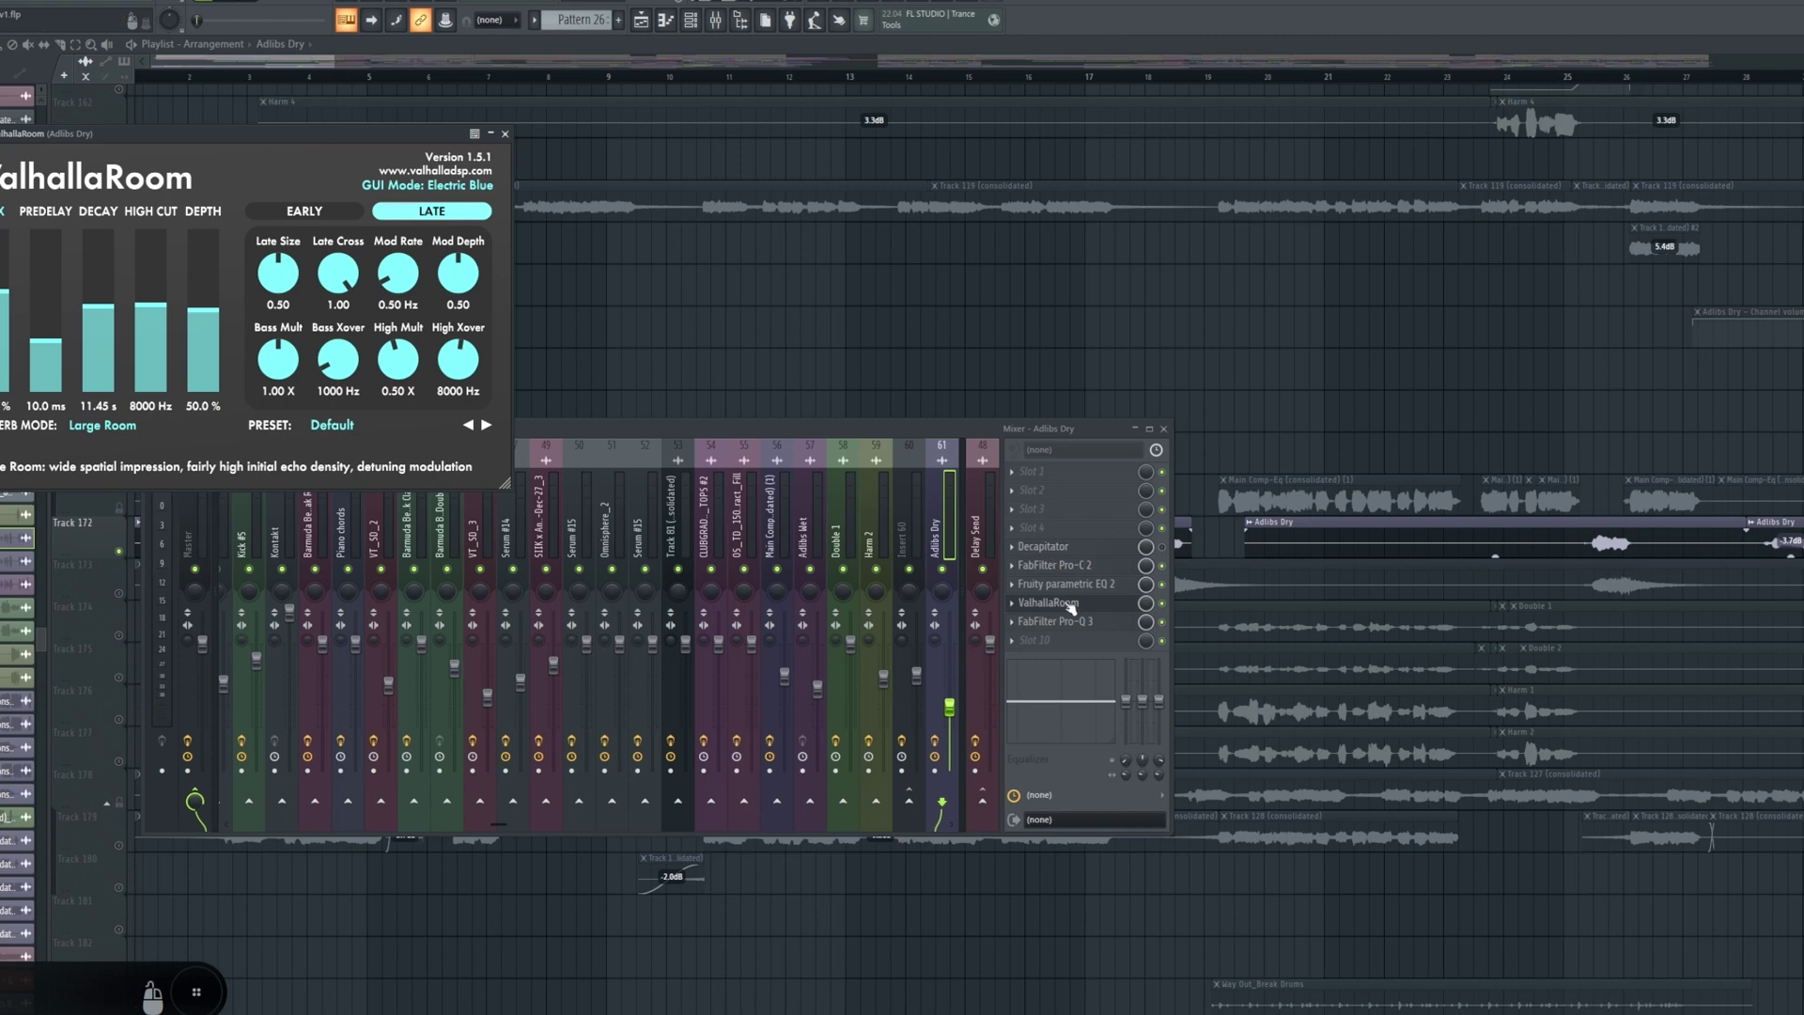
{"action": "key", "text": "F12"}
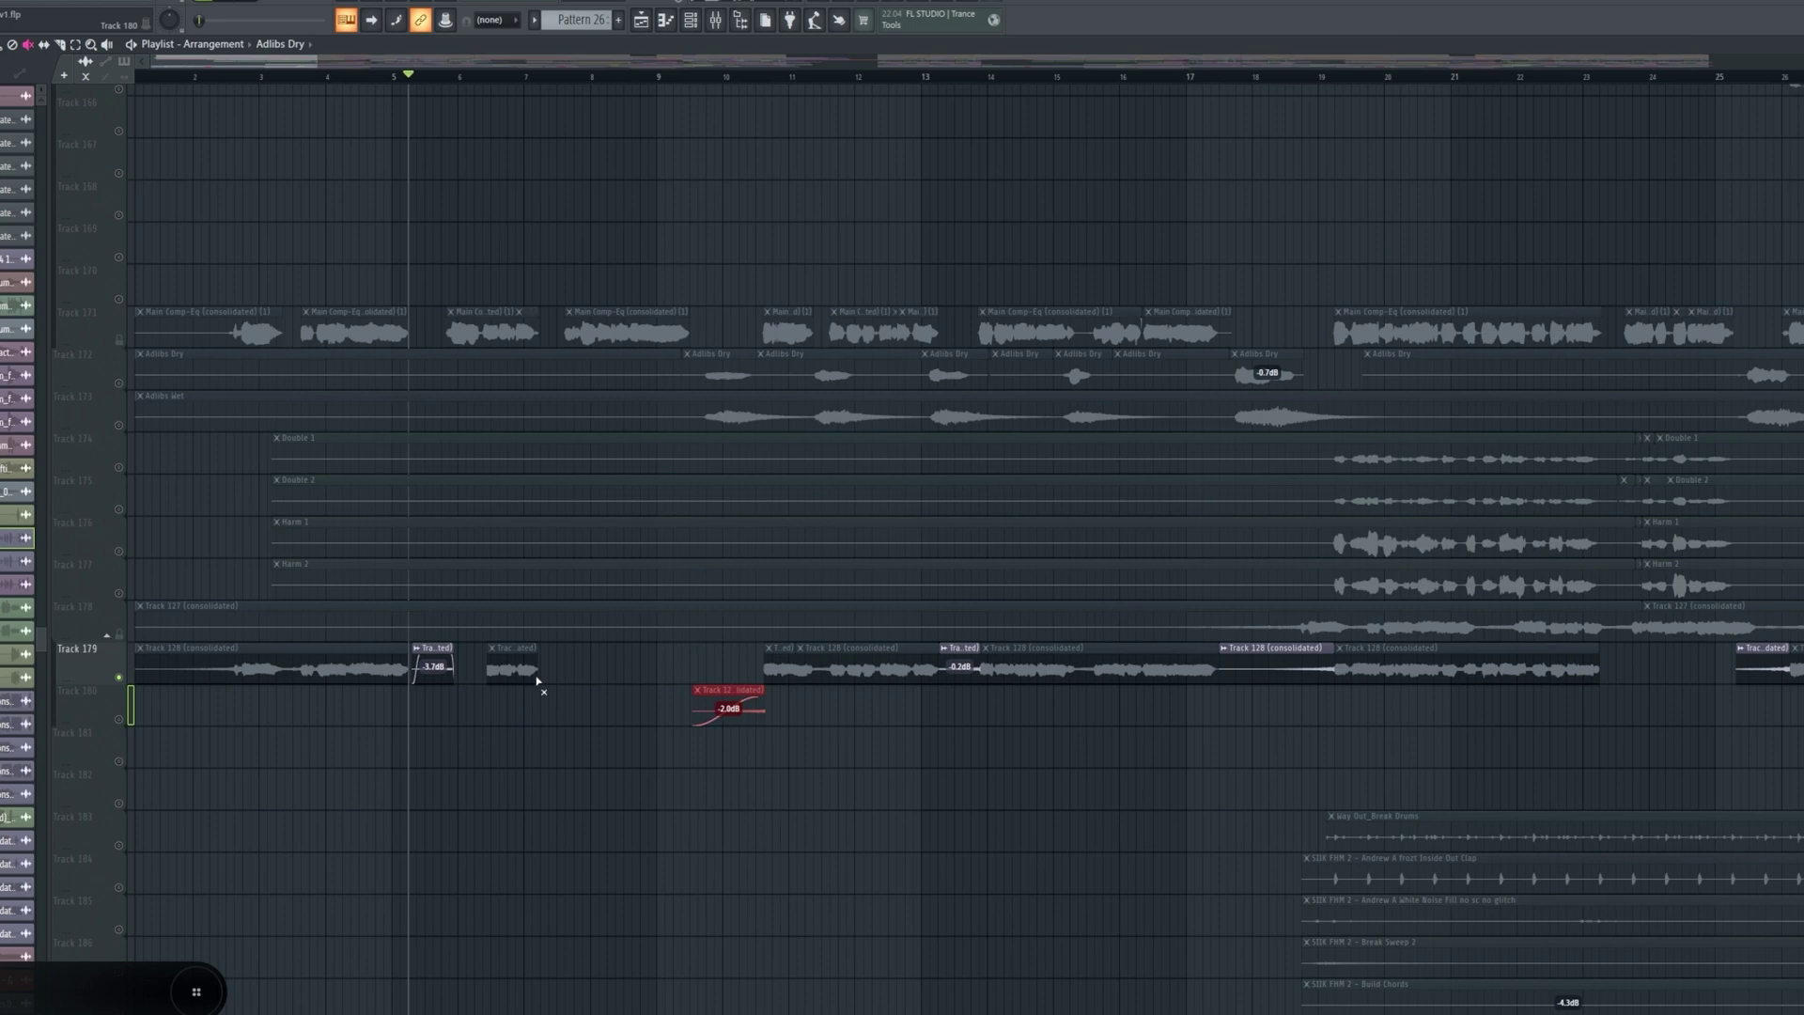
- Audition the short unmuted clip just after bar 5 on the soloed Track 179
{"action": "scroll", "coordinate": [282, 338], "scroll_direction": "up", "scroll_amount": 1}
{"action": "key", "text": "space"}
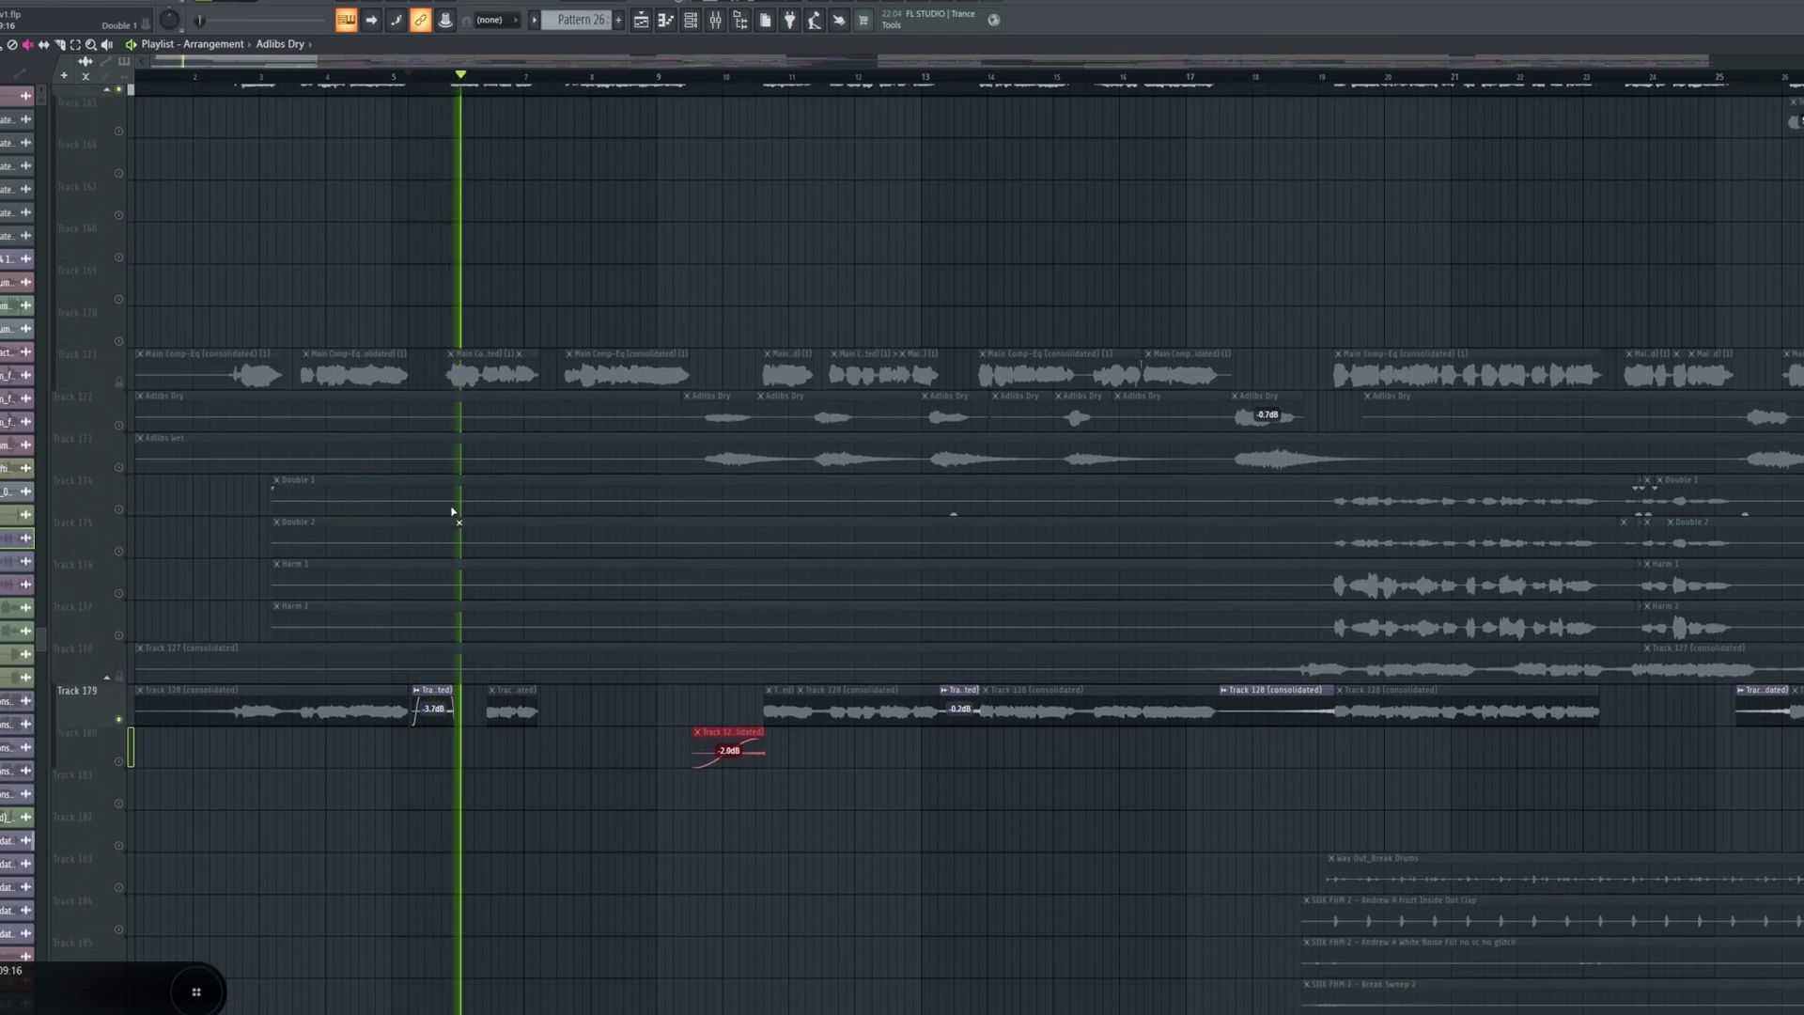
{"action": "key", "text": "space"}
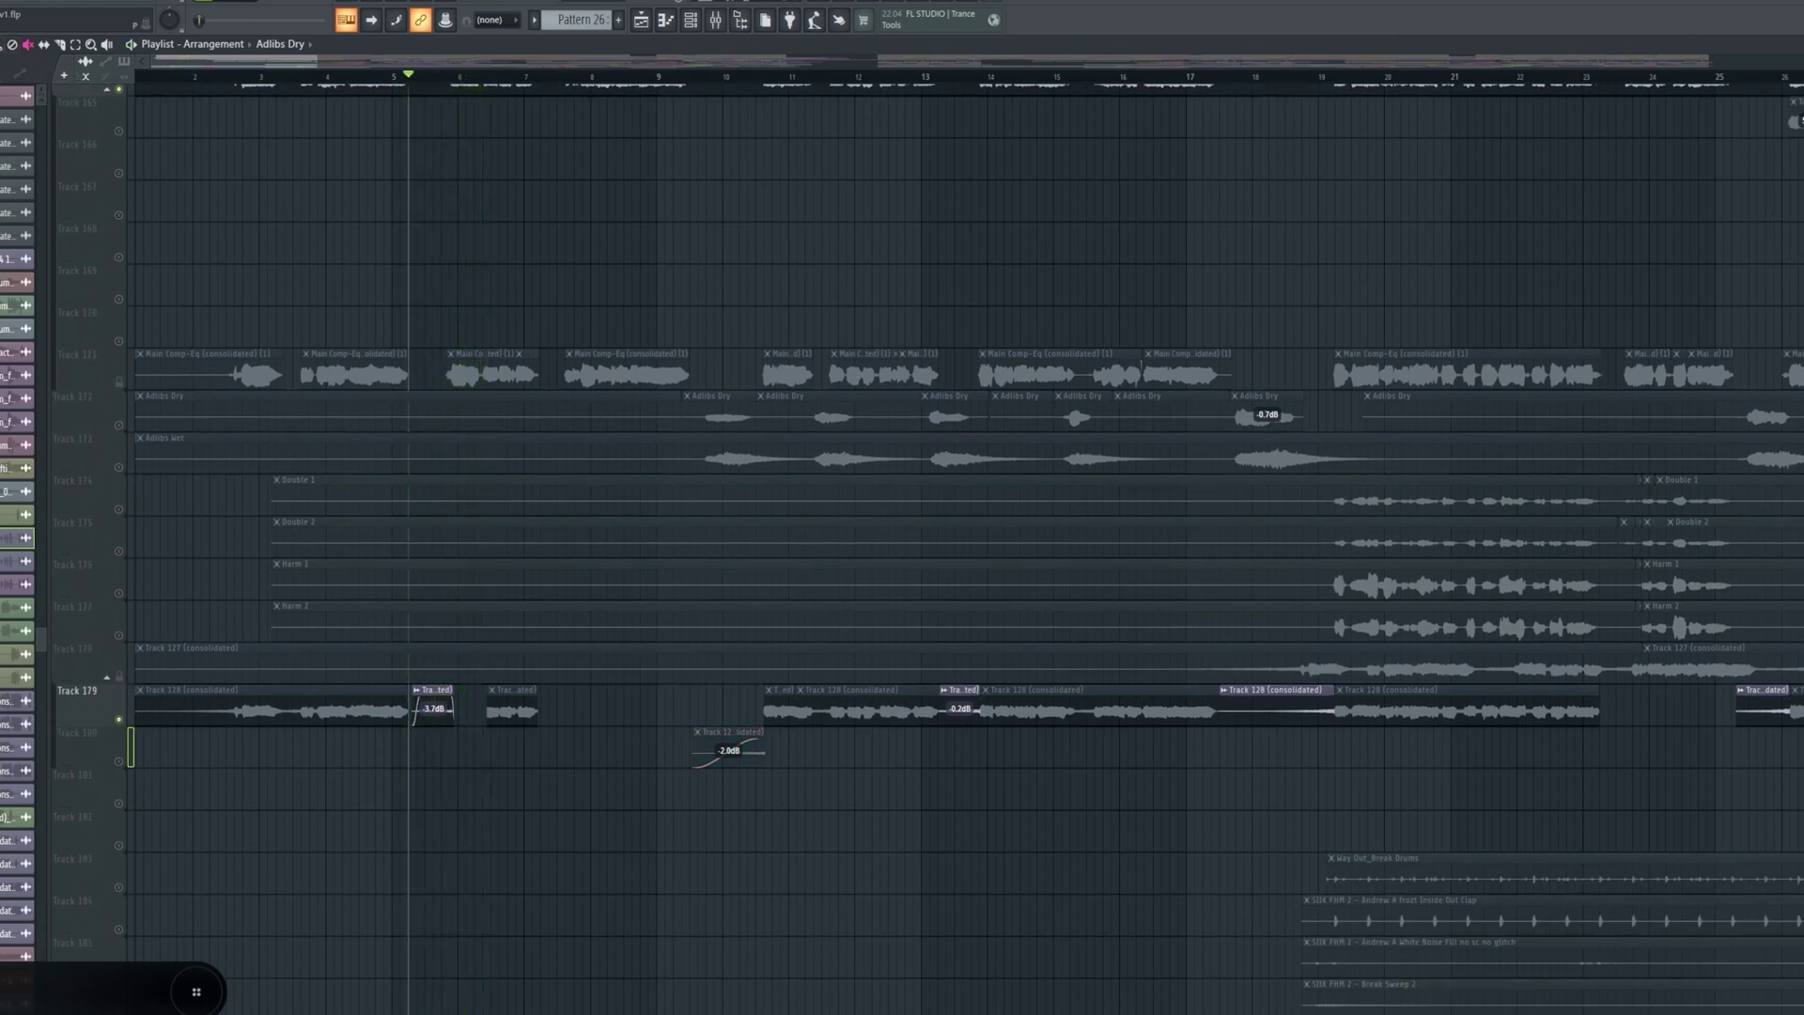
- Check the Track 119 (consolidated) clip's settings and audition the first Track 128 (consolidated) clip on the soloed Track 179
{"action": "scroll", "coordinate": [340, 700], "scroll_direction": "up", "scroll_amount": 4}
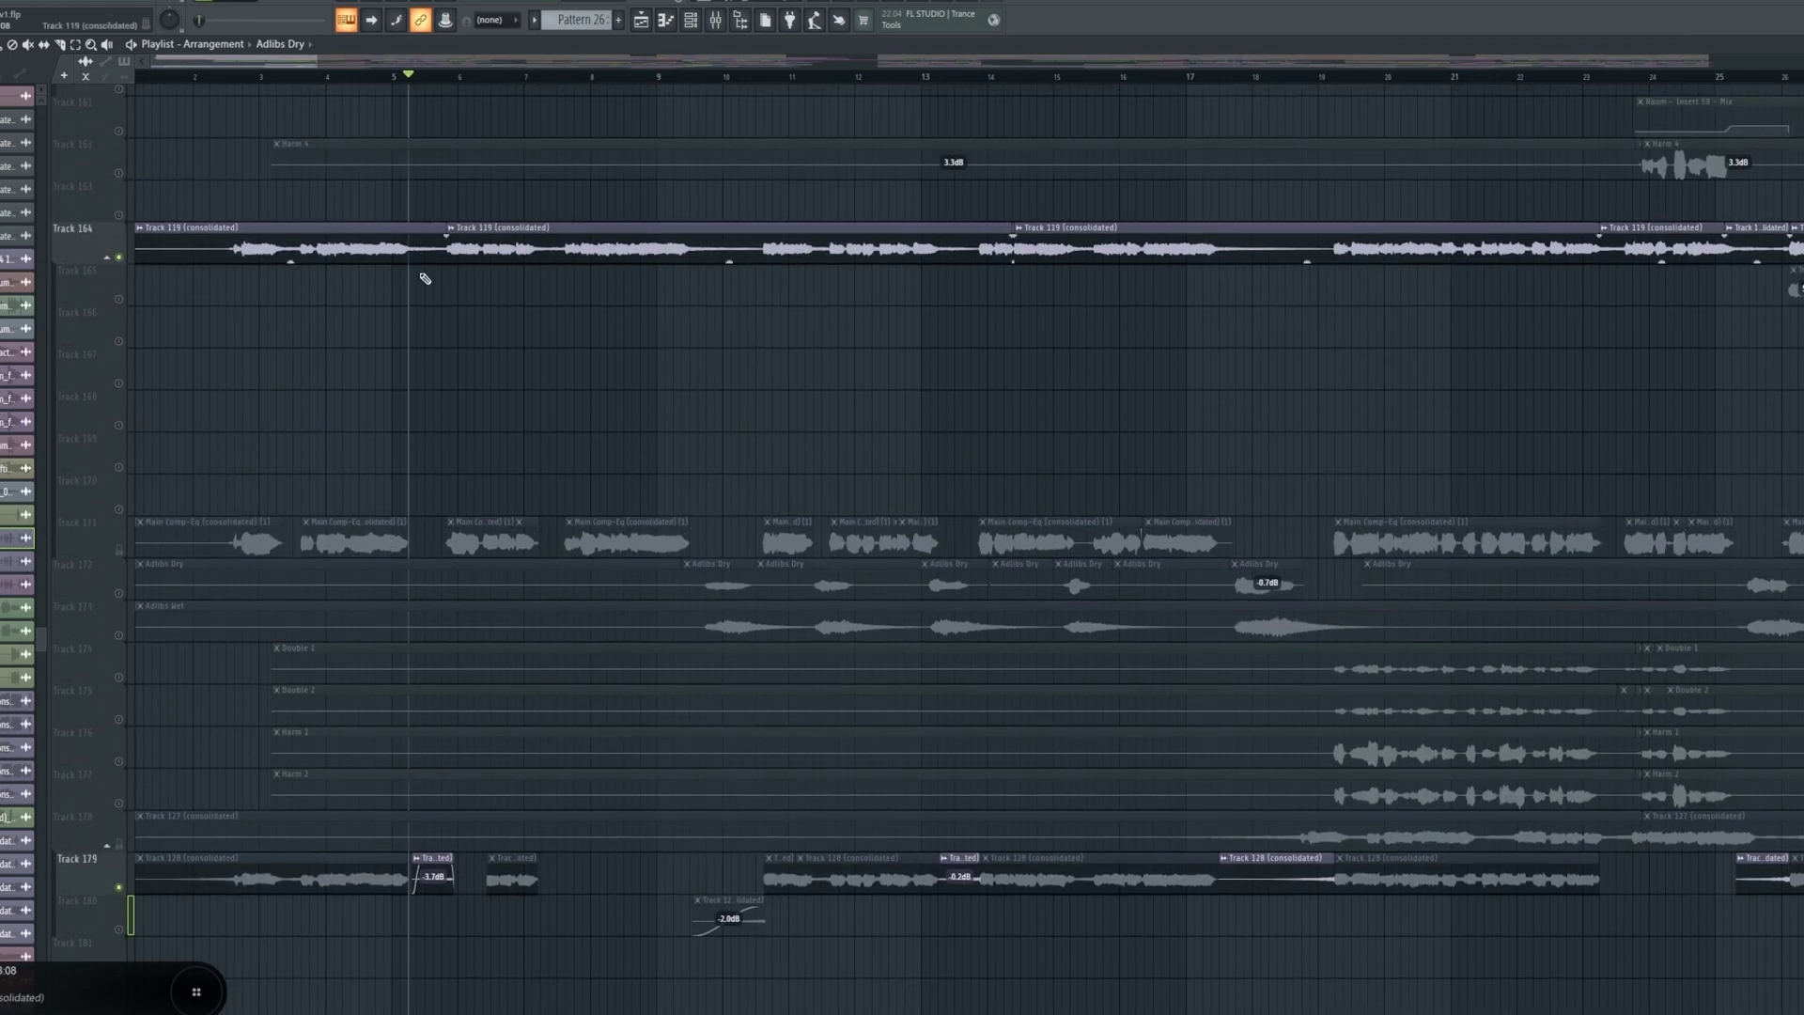
{"action": "double_click", "coordinate": [416, 254]}
{"action": "key", "text": "Escape"}
{"action": "scroll", "coordinate": [476, 411], "scroll_direction": "down", "scroll_amount": 1}
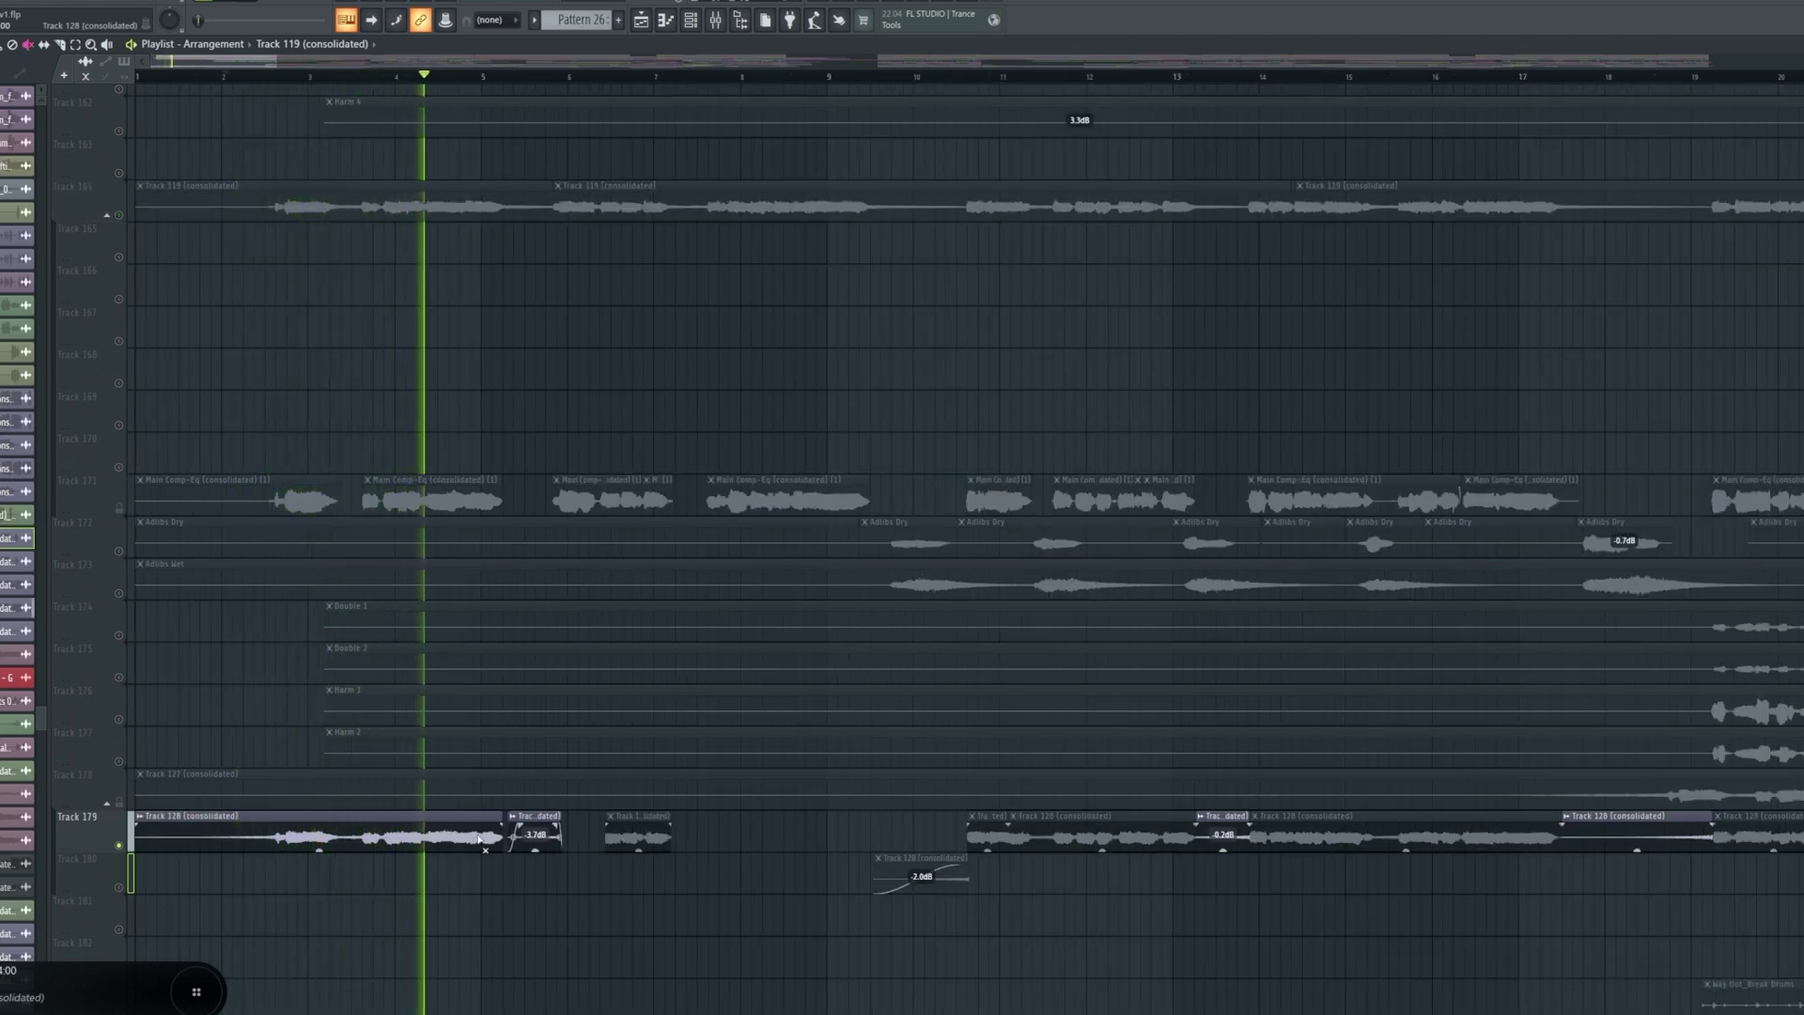
{"action": "key", "text": "space"}
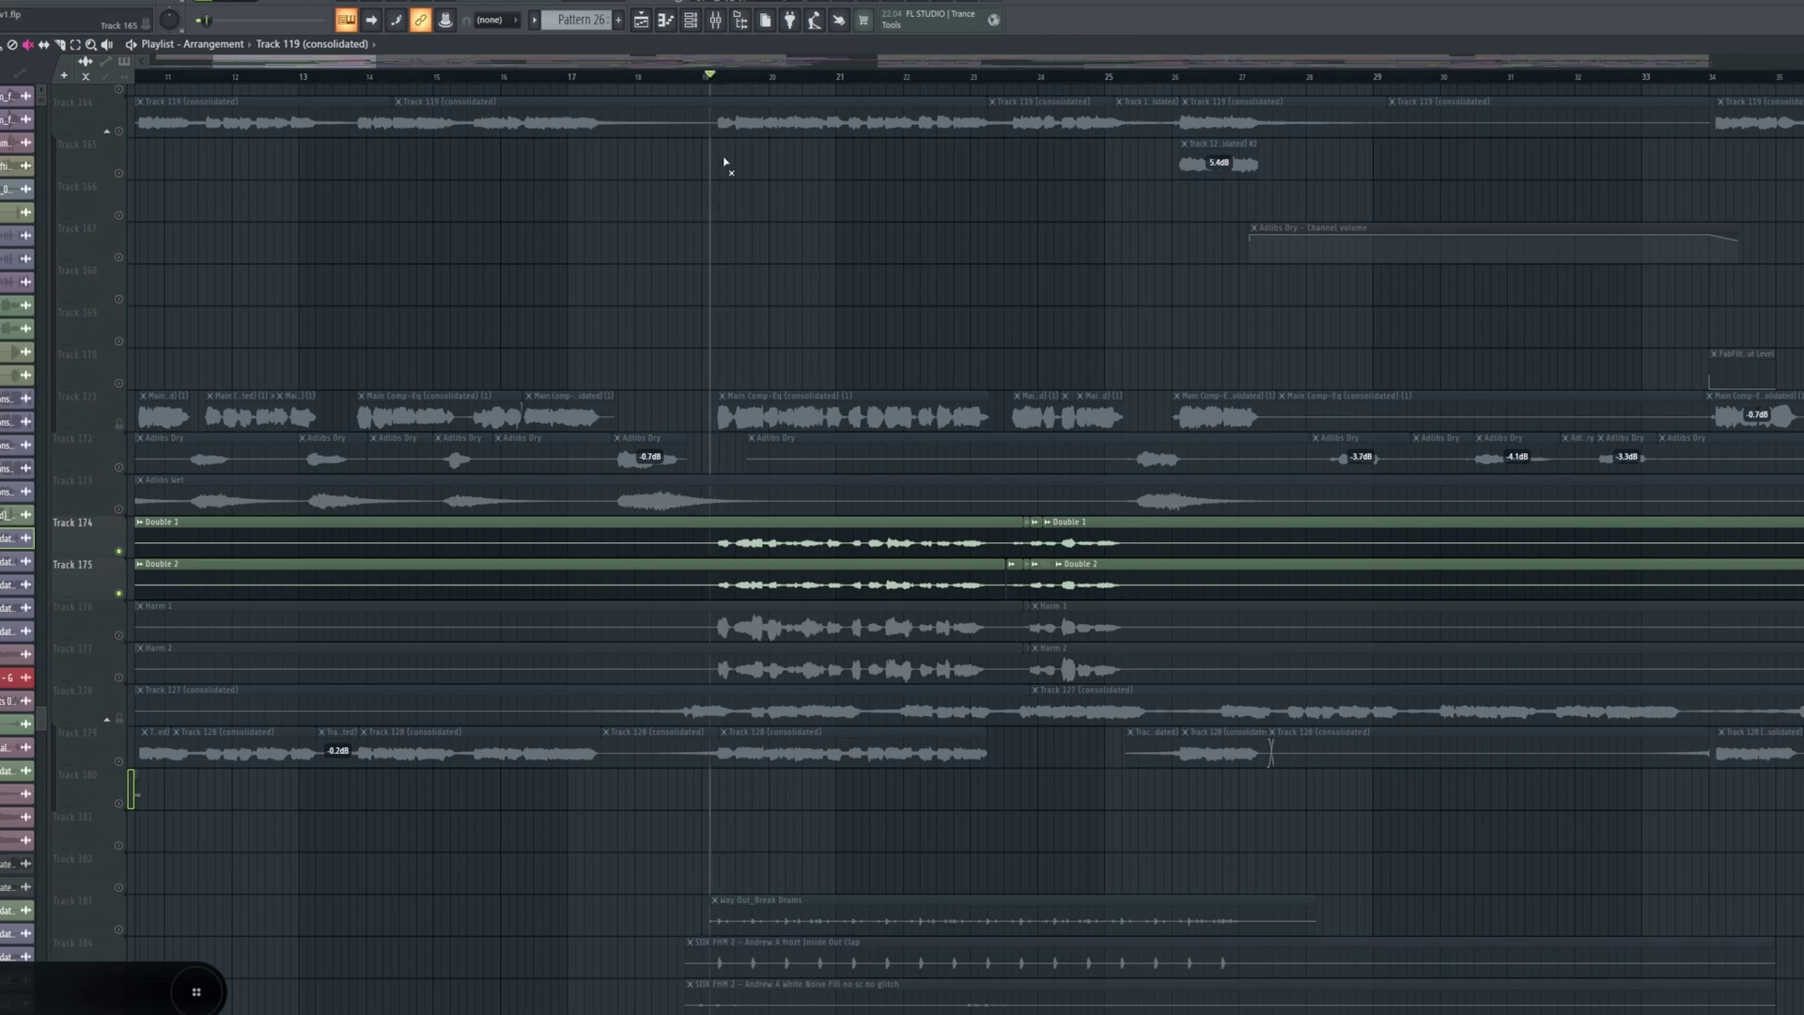
- Audition the soloed Double 1 and Double 2 tracks and inspect the FabFilter Pro-C 2 effect on their mixer track
{"action": "key", "text": "space"}
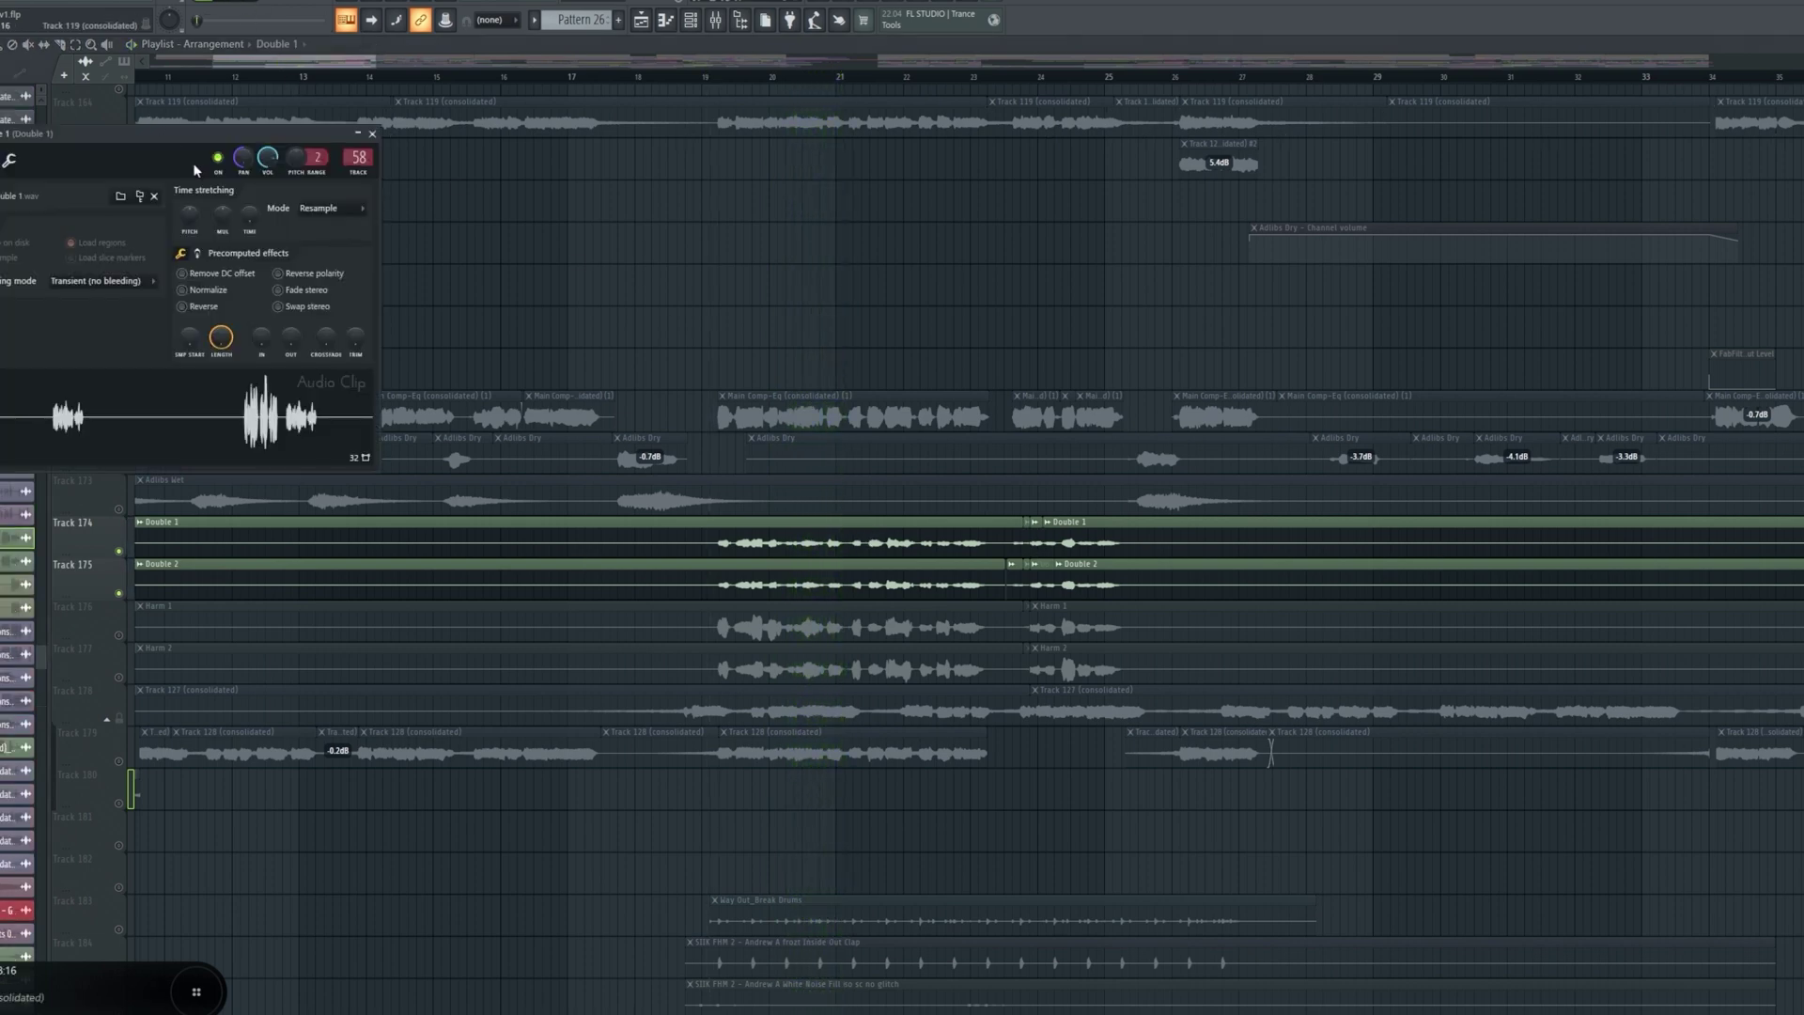
{"action": "double_click", "coordinate": [771, 567]}
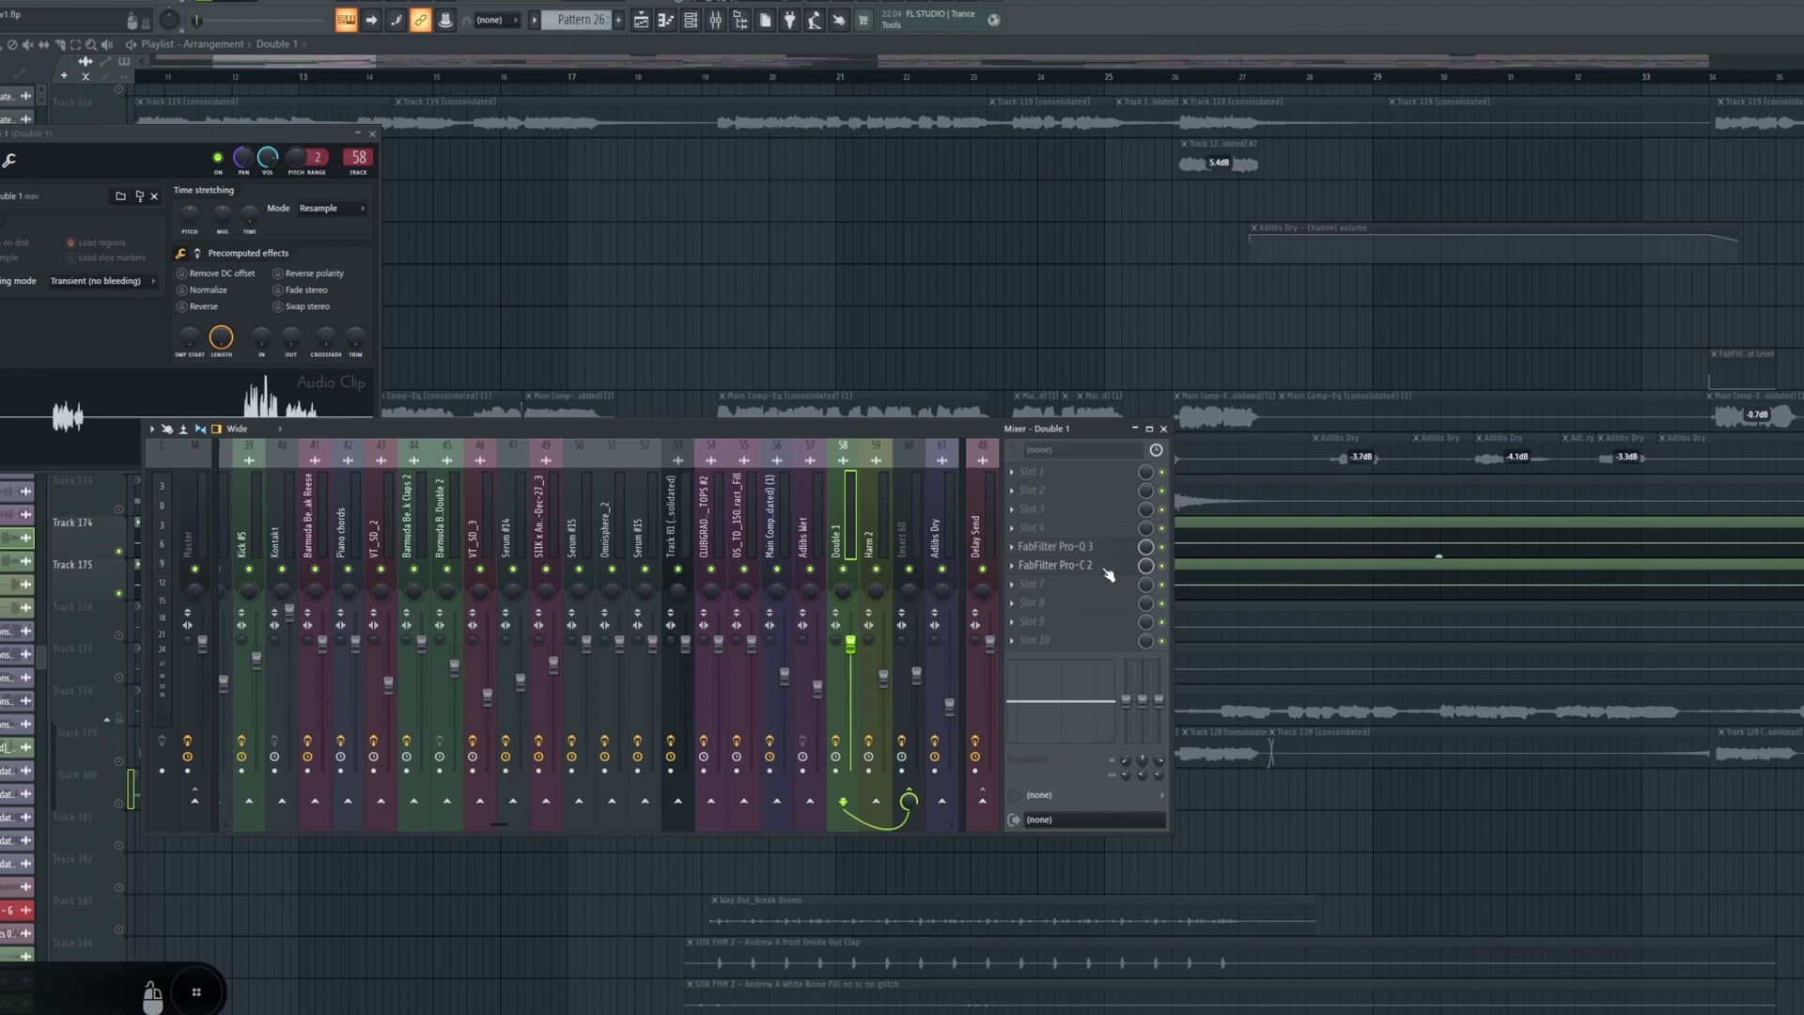
{"action": "left_click", "coordinate": [1106, 570]}
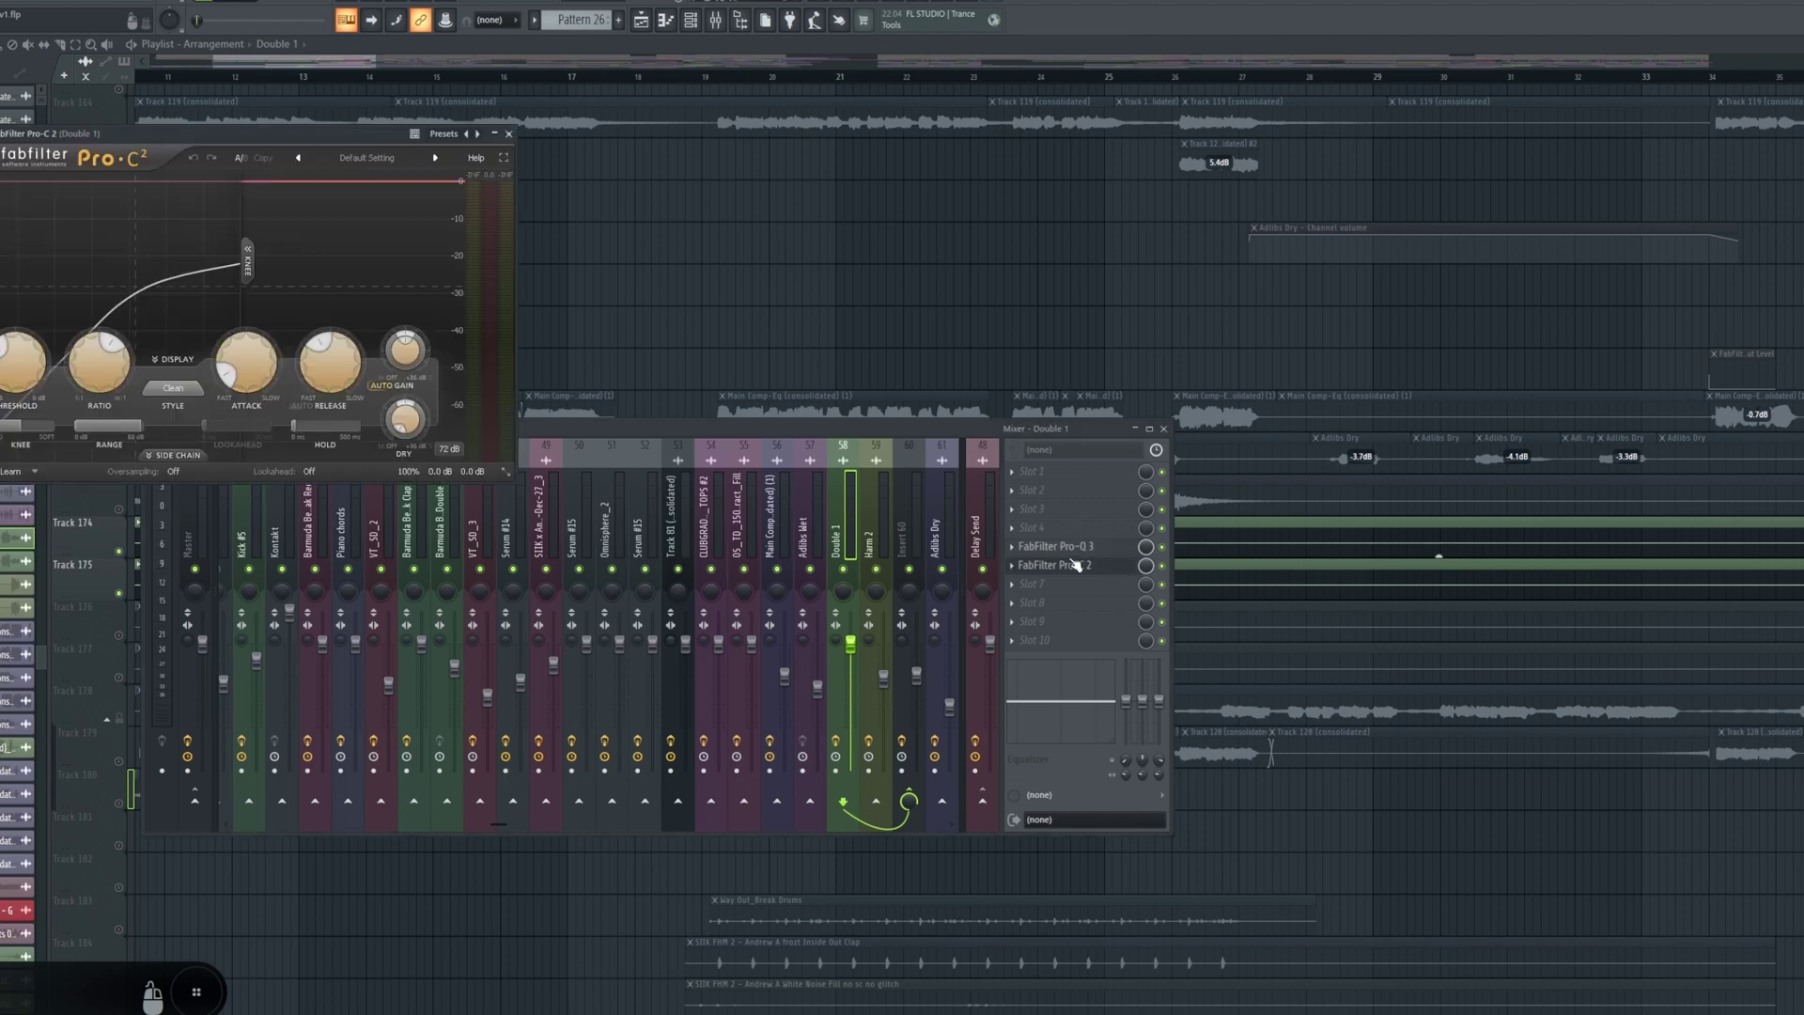
- Examine the effect chains of the Insert 60 and Main Vocal mixer tracks
{"action": "left_click", "coordinate": [894, 530]}
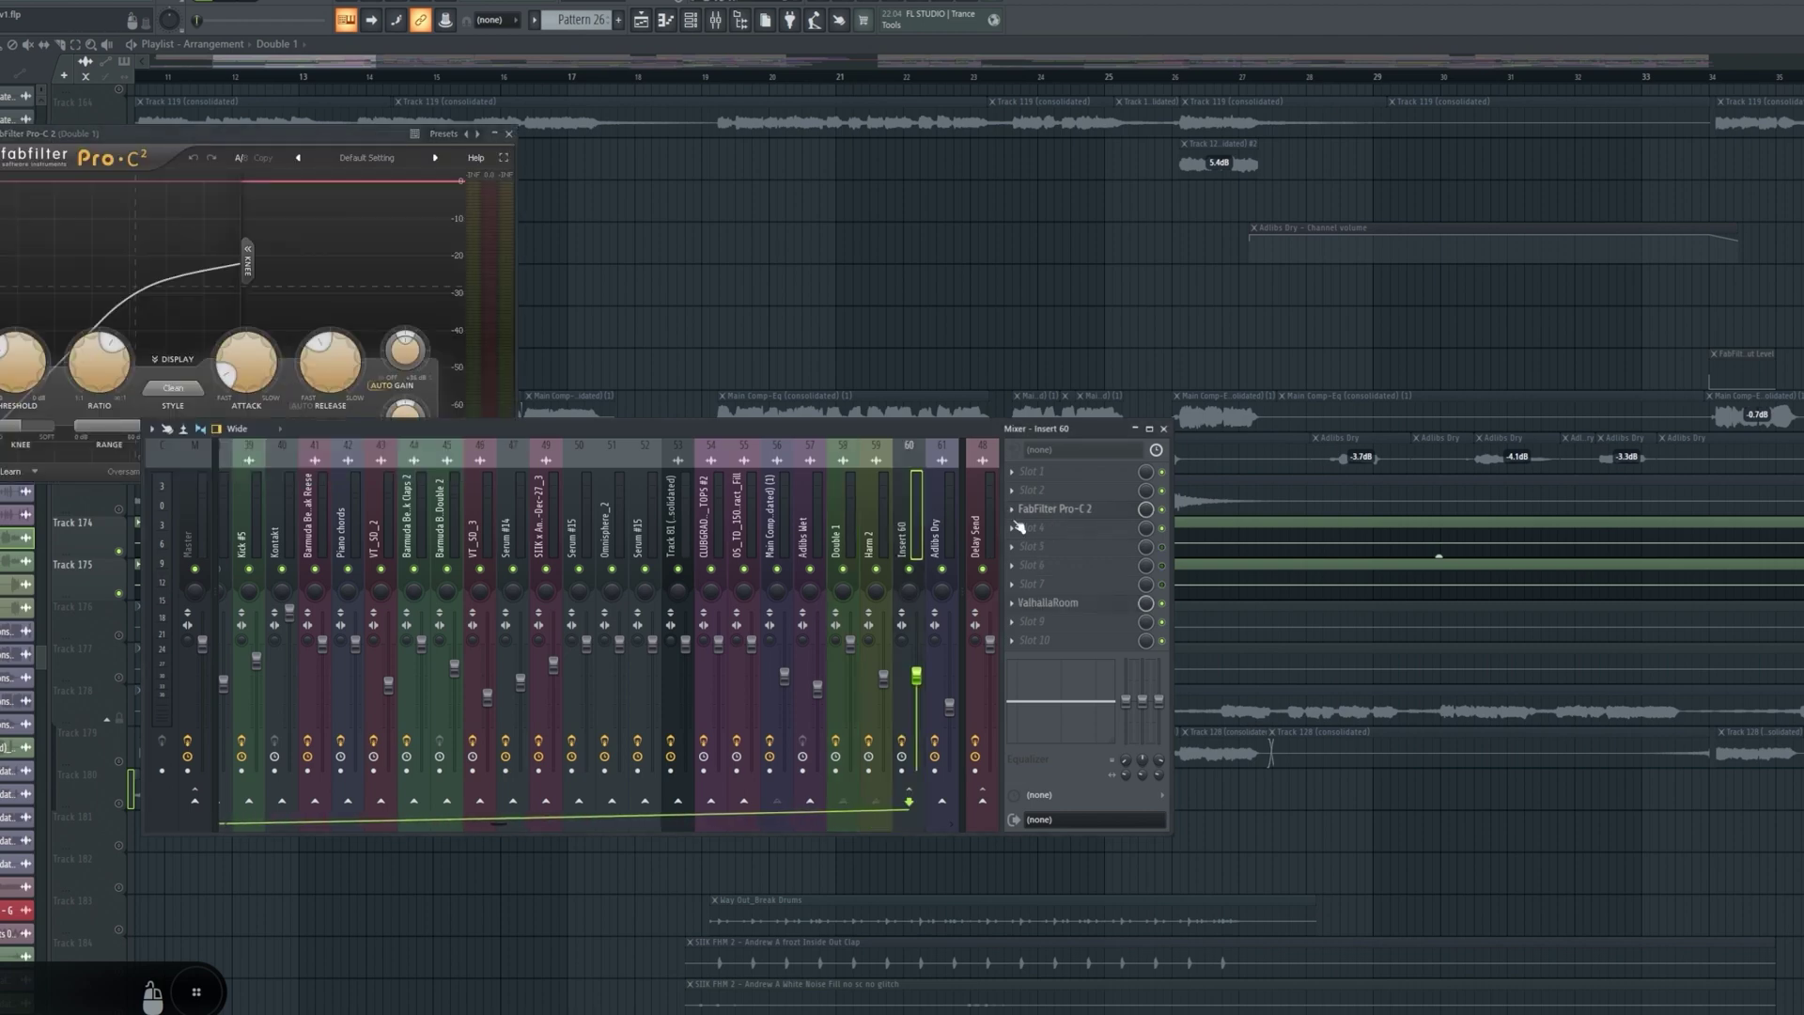
{"action": "scroll", "coordinate": [801, 492], "scroll_direction": "left", "scroll_amount": 10}
{"action": "left_click", "coordinate": [407, 510]}
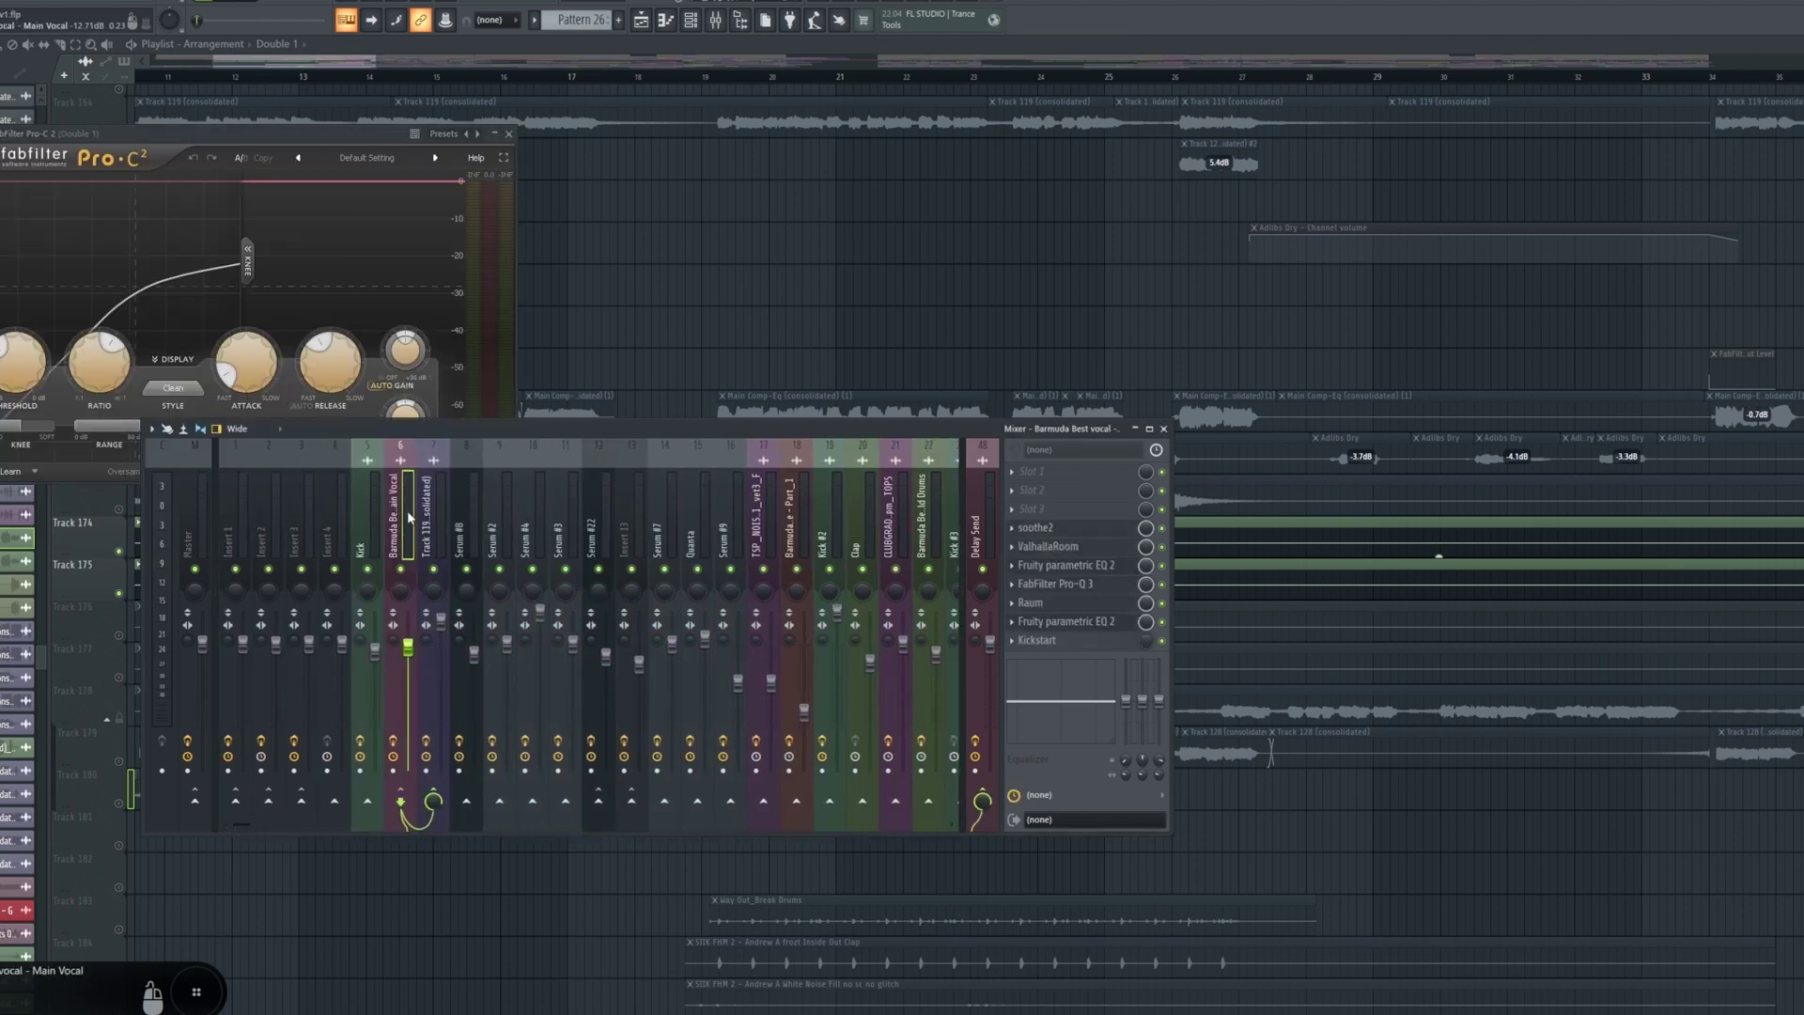
{"action": "right_click", "coordinate": [753, 354]}
- Solo the Harm 1 and Harm 2 tracks together and audition them from around bar 19
{"action": "right_click", "coordinate": [119, 466]}
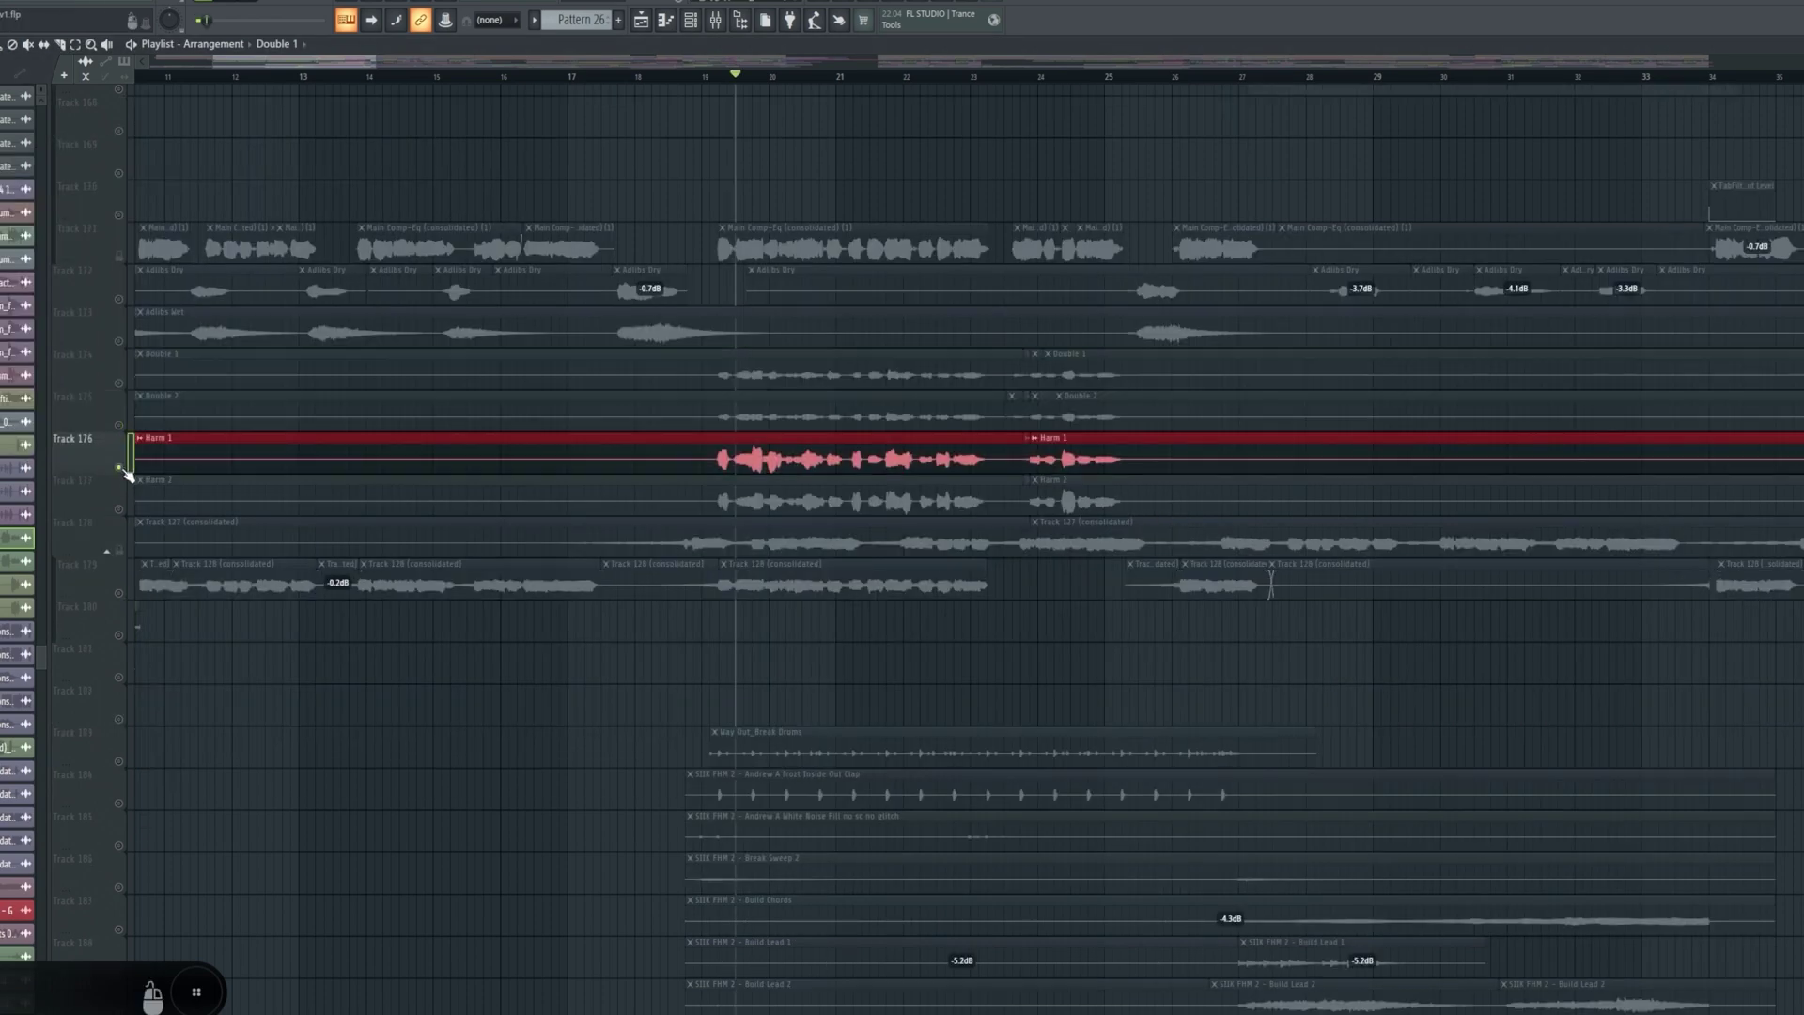
{"action": "left_click", "coordinate": [119, 509]}
{"action": "key", "text": "space"}
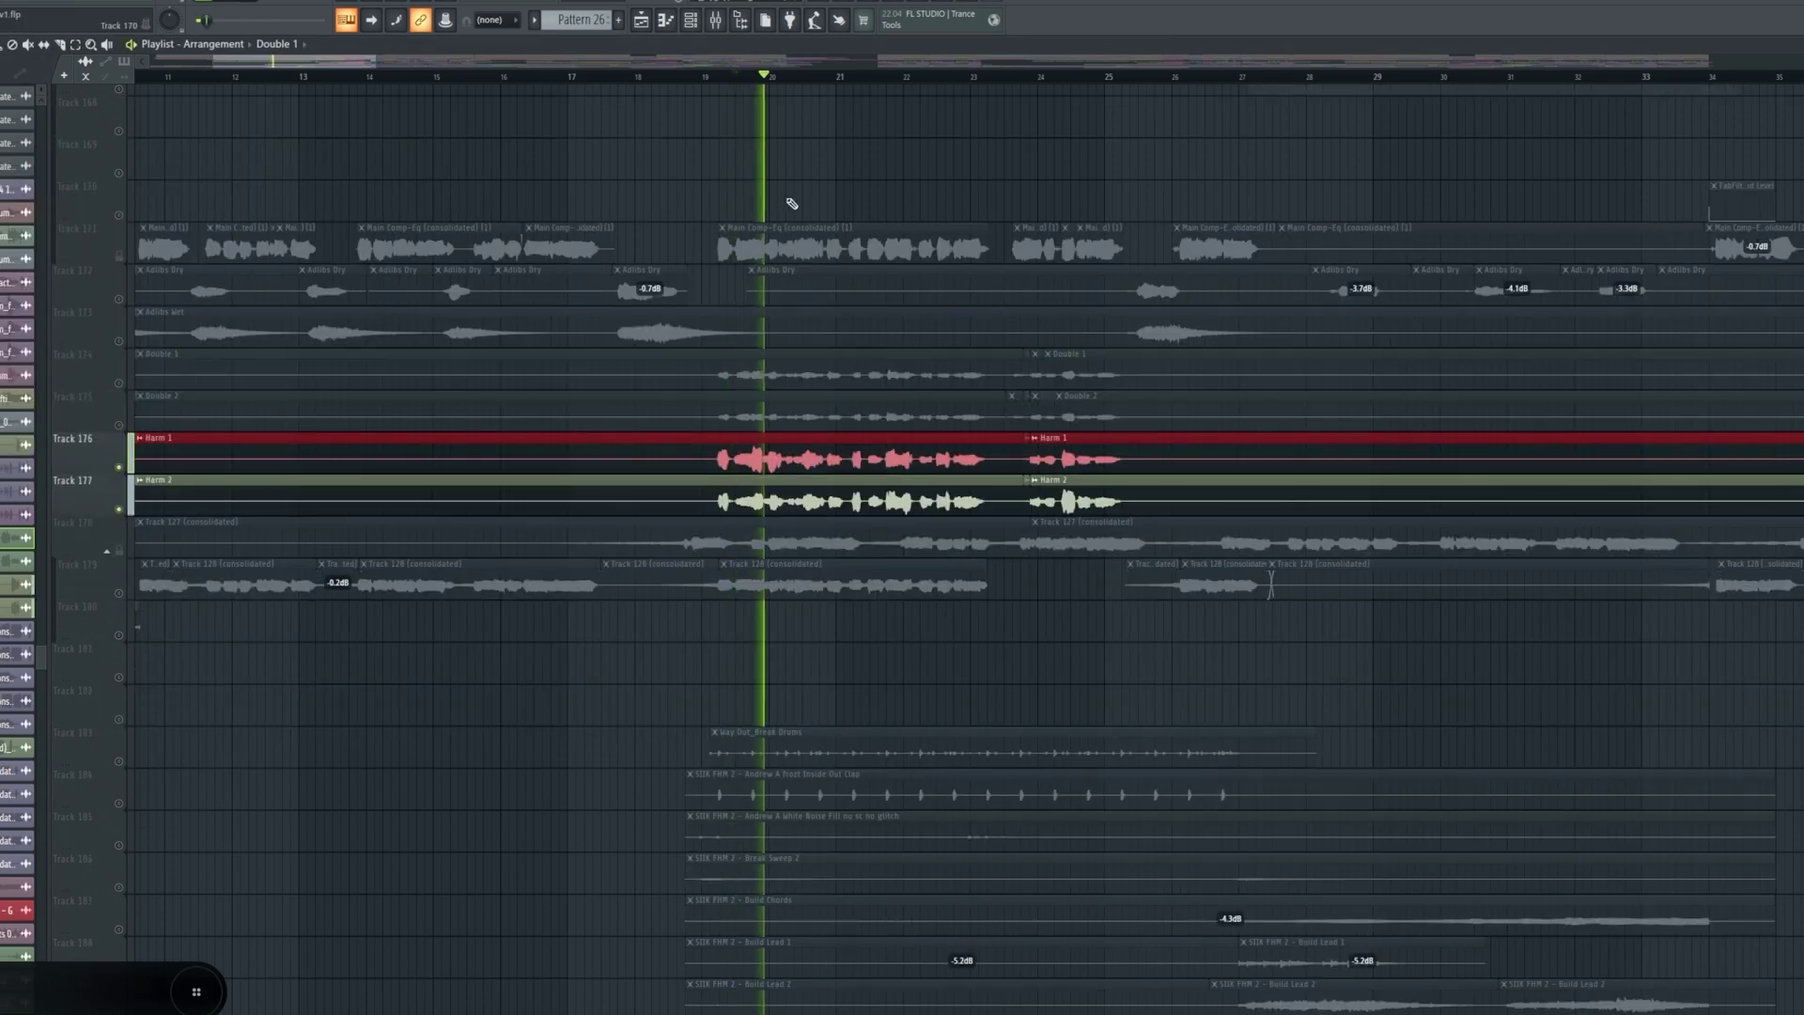
{"action": "left_click", "coordinate": [794, 150], "text": "ctrl"}
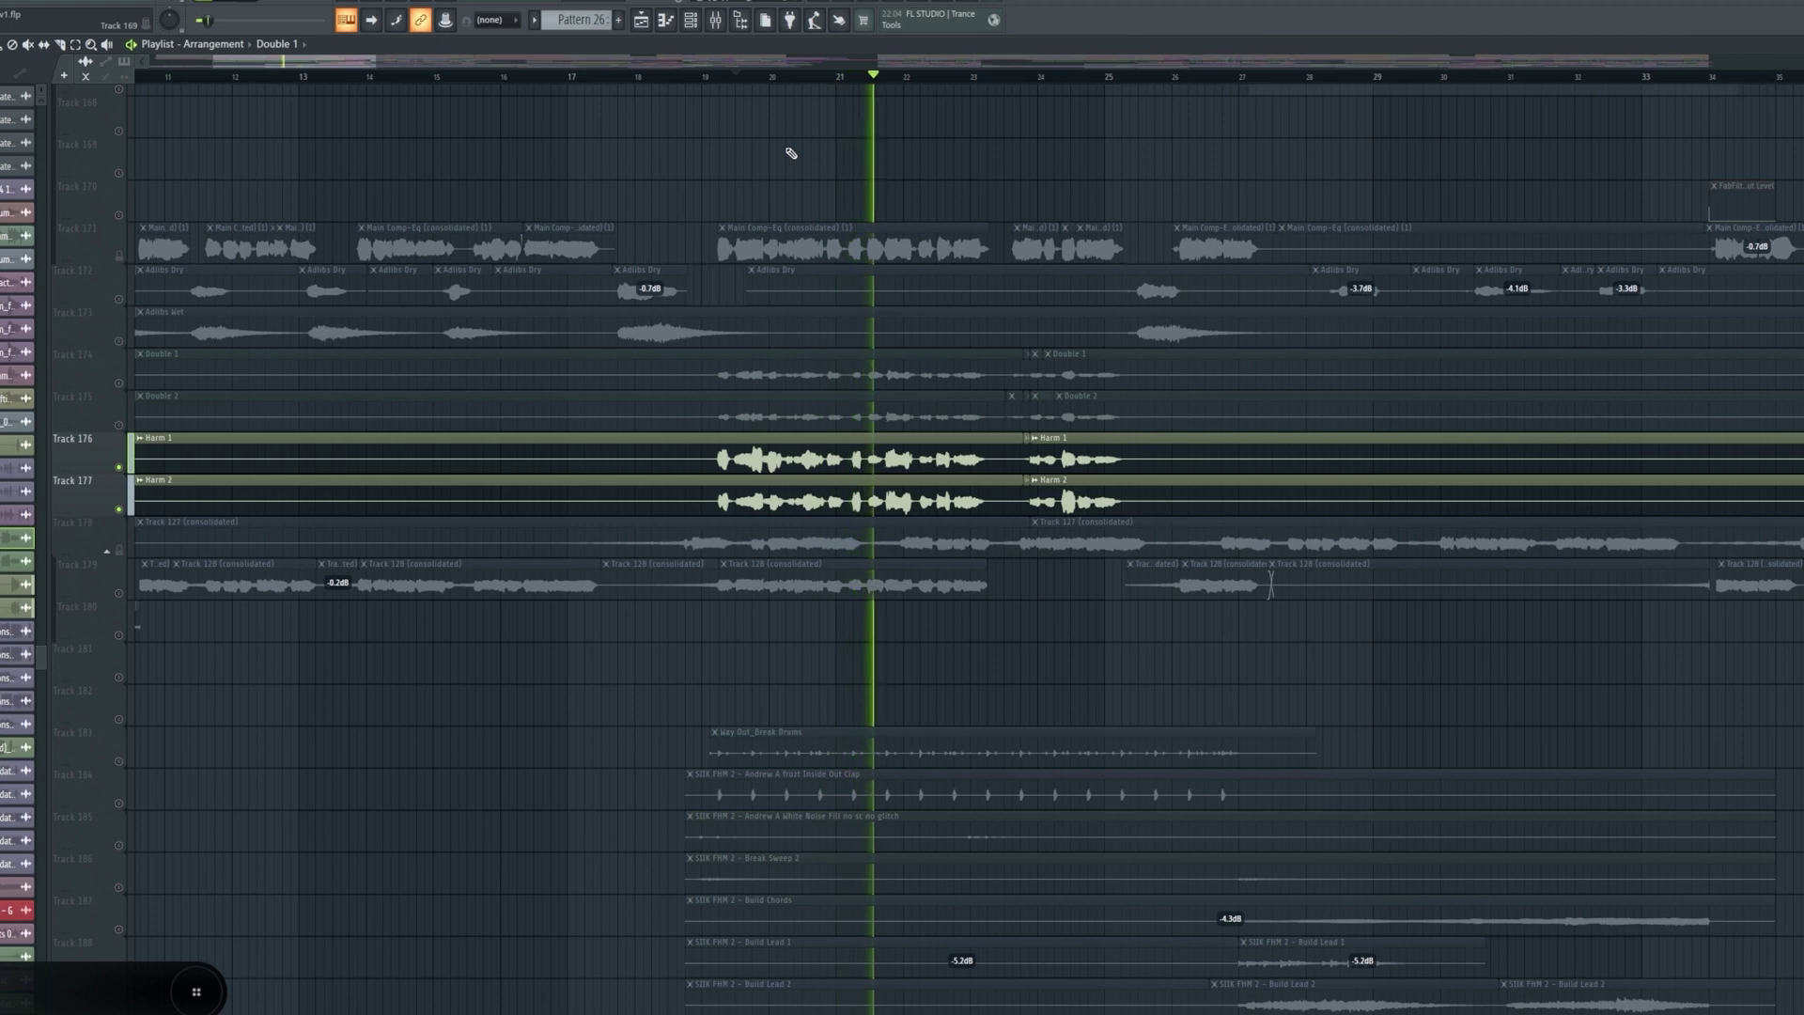
{"action": "key", "text": "space"}
- Enable the Track 119 (consolidated) vocal track alongside Harm 1 and Harm 2 and play them together
{"action": "scroll", "coordinate": [531, 394], "scroll_direction": "up", "scroll_amount": 3}
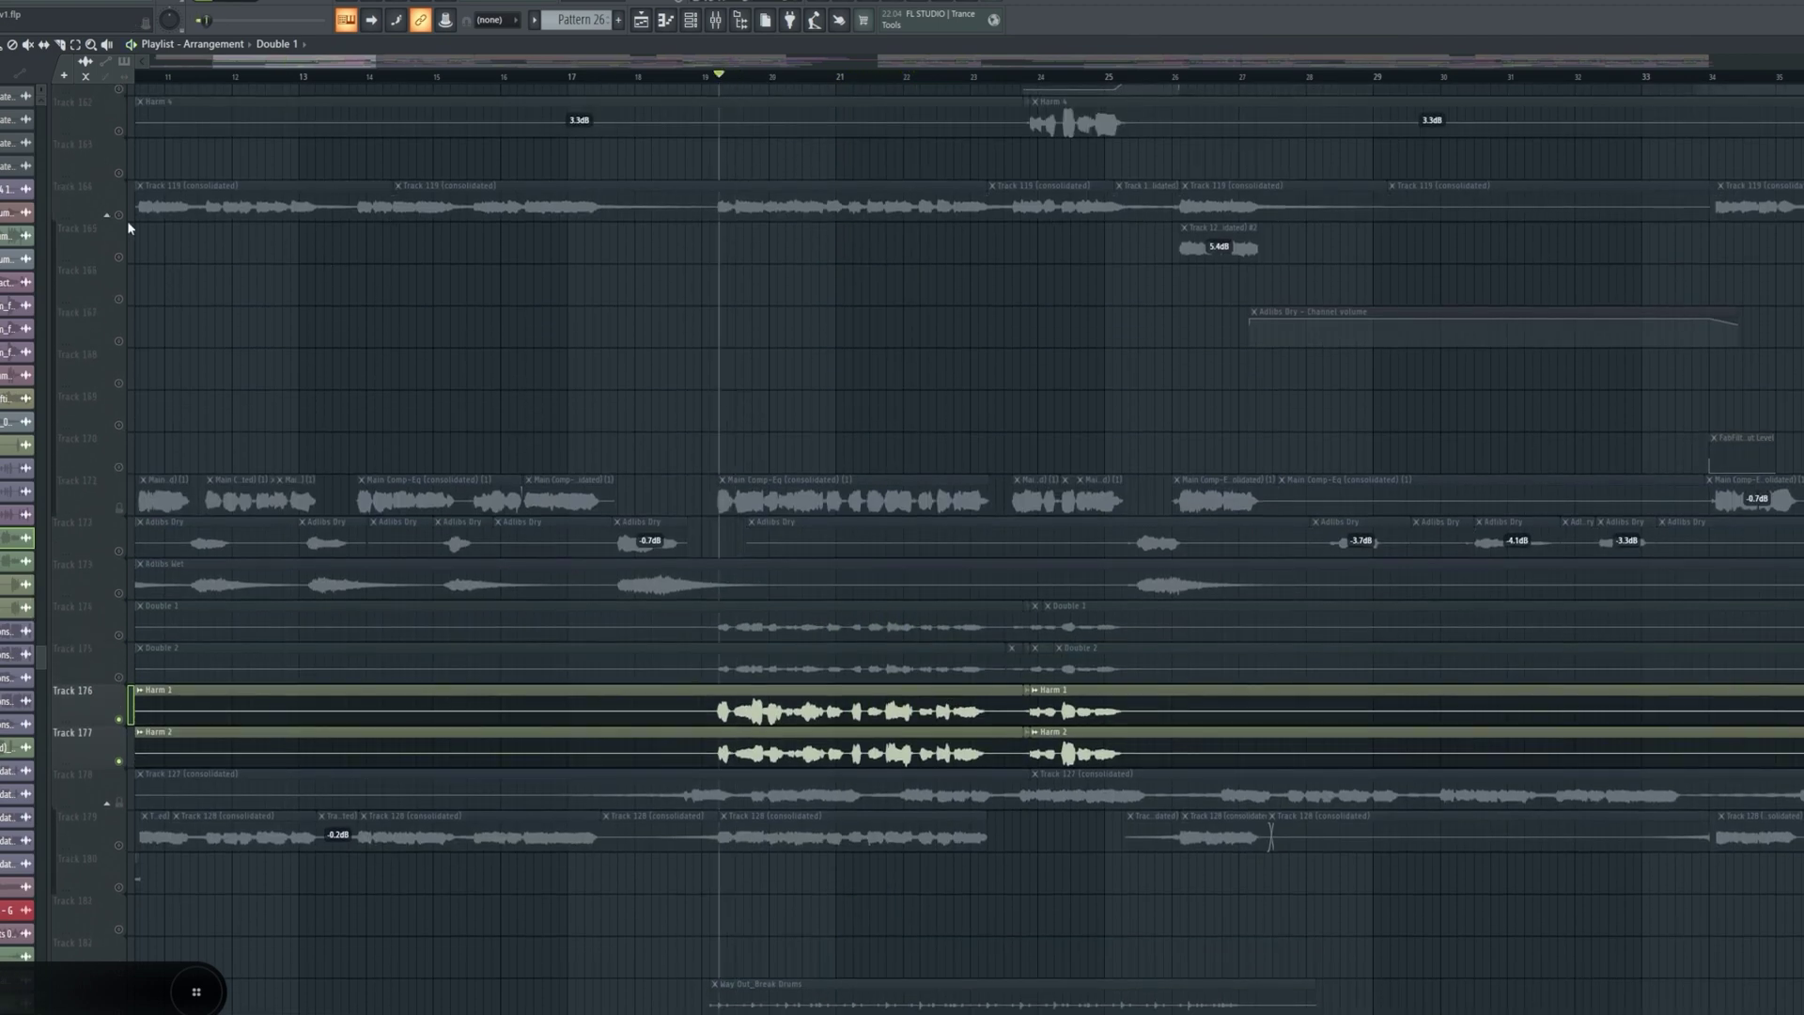
{"action": "left_click", "coordinate": [129, 207], "text": "ctrl"}
{"action": "key", "text": "space"}
{"action": "scroll", "coordinate": [866, 345], "scroll_direction": "down", "scroll_amount": 2}
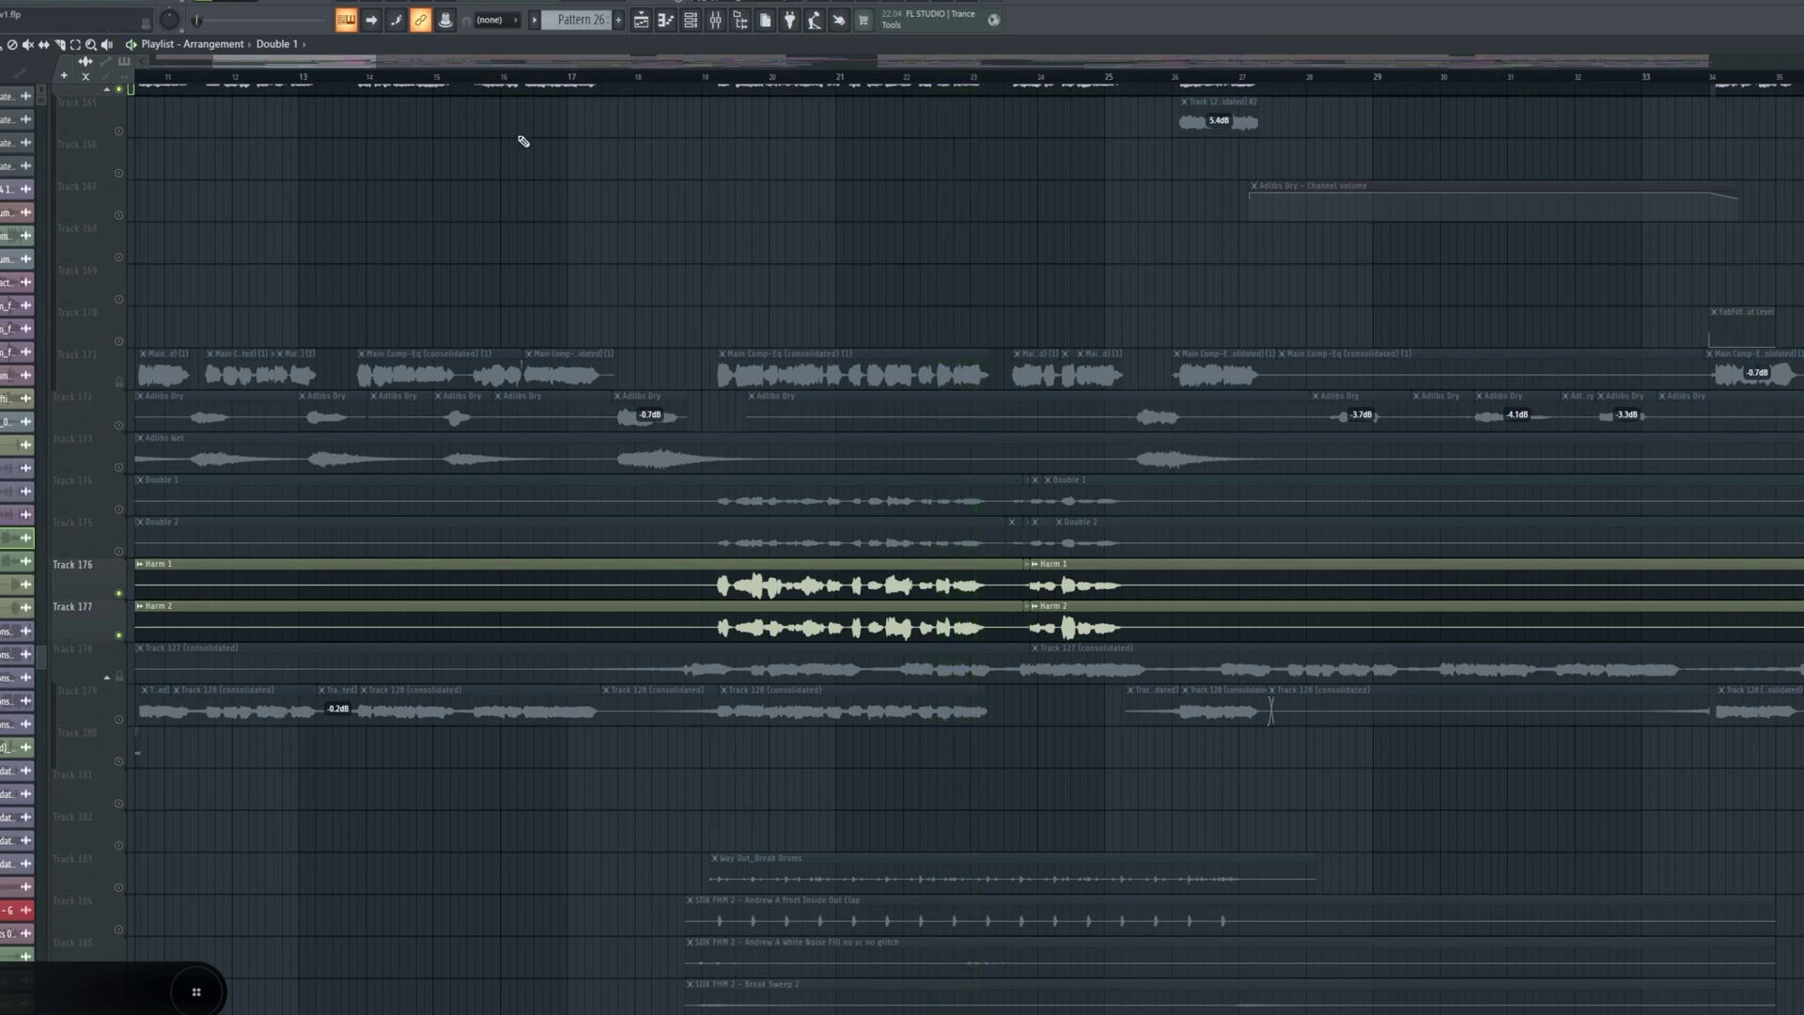
- Solo the Harm 4 track and audition its vocal clip from around bar 24
{"action": "left_click_drag", "start_coordinate": [726, 79], "coordinate": [675, 95]}
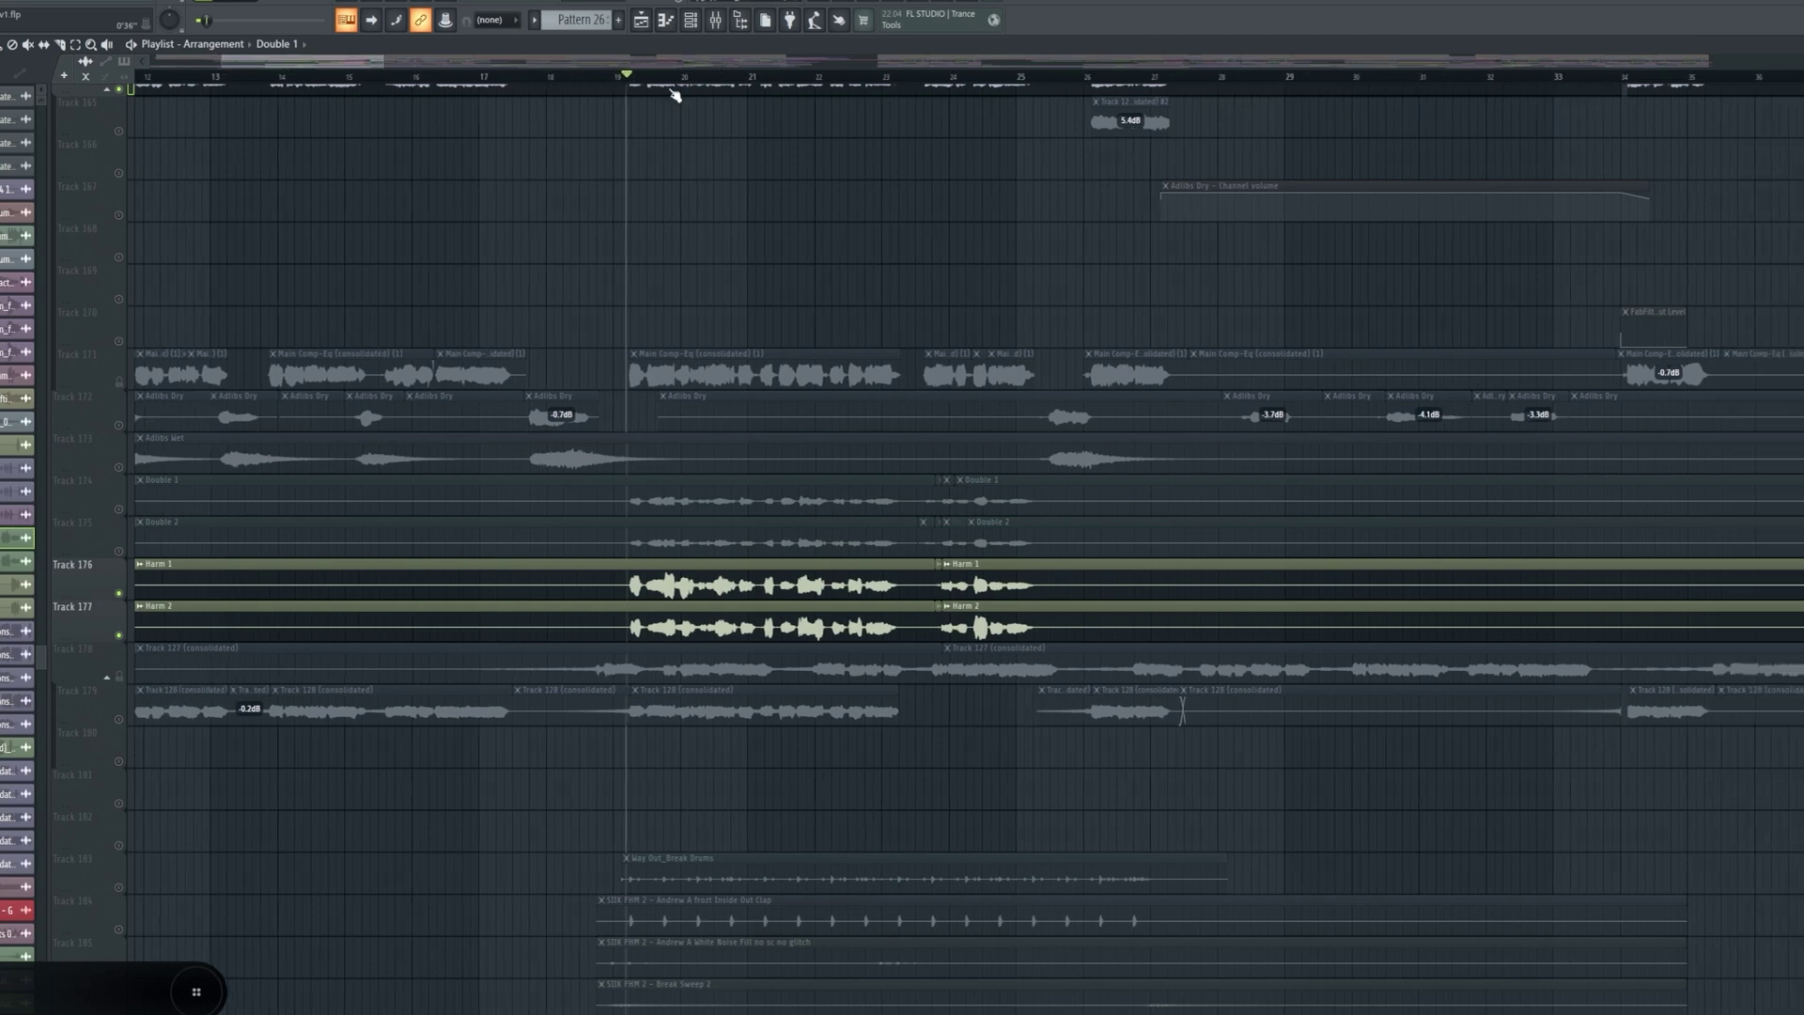
{"action": "scroll", "coordinate": [690, 360], "scroll_direction": "up", "scroll_amount": 4}
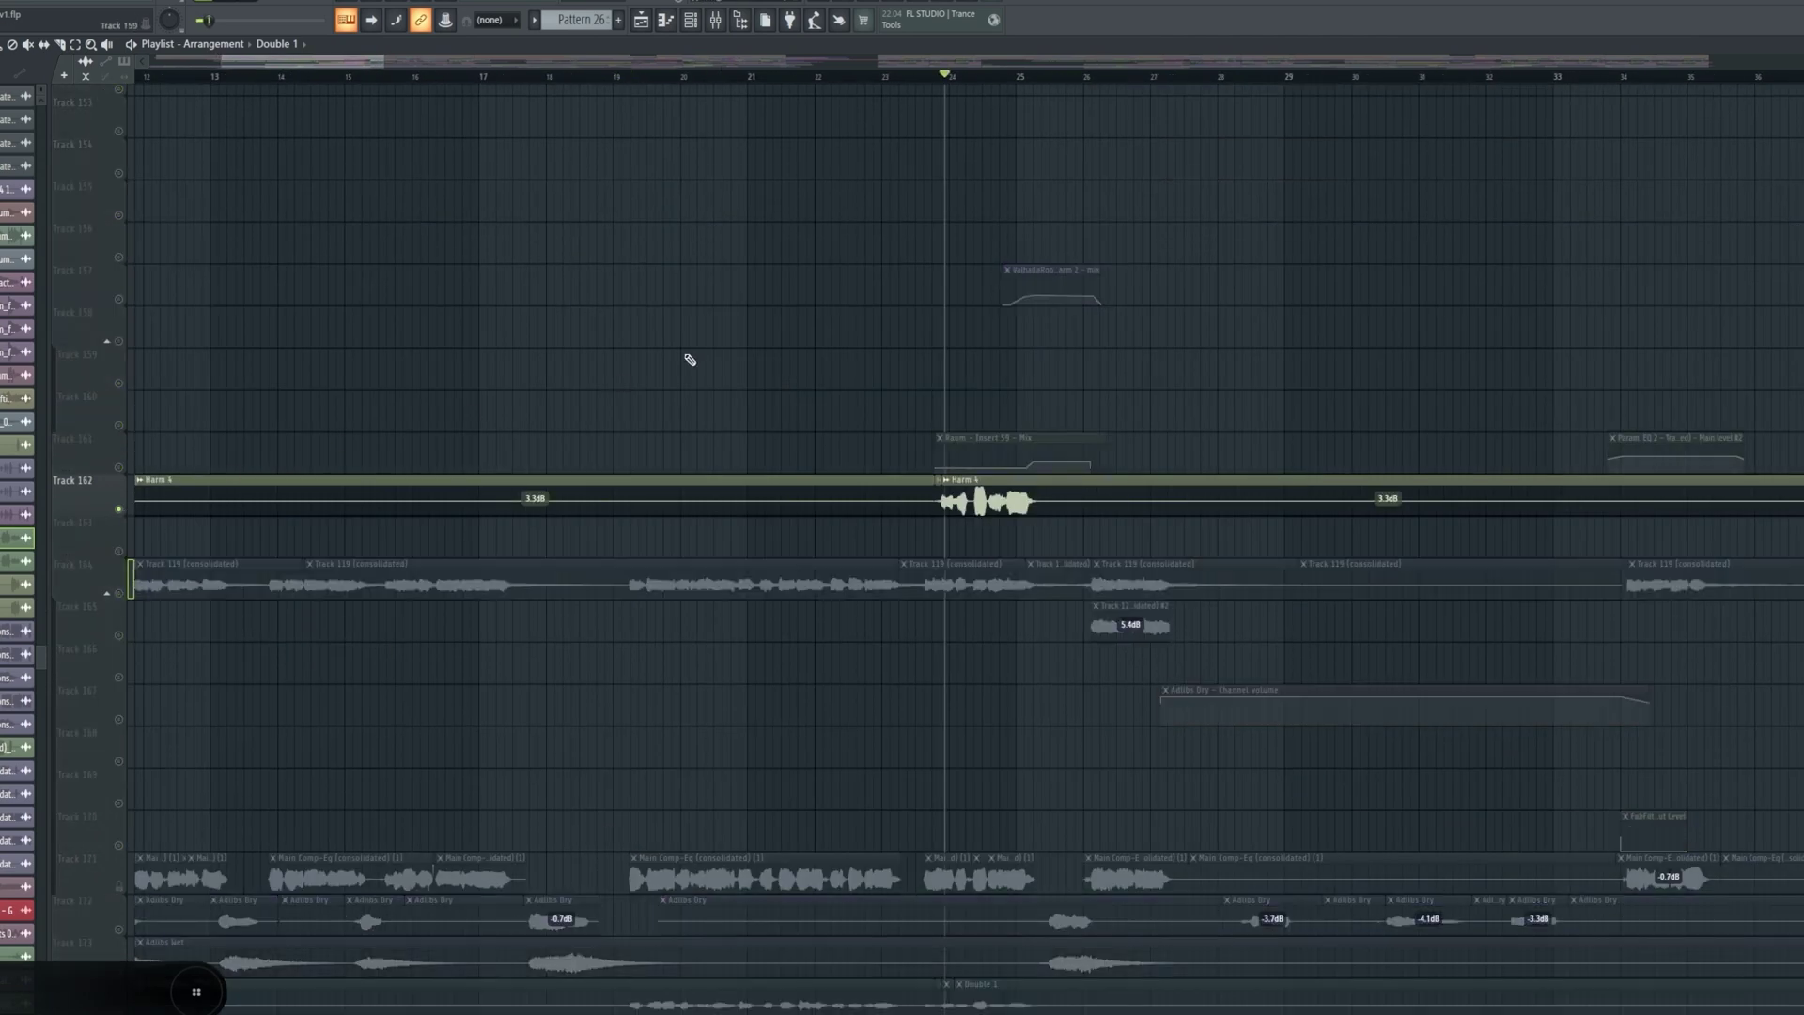
{"action": "scroll", "coordinate": [390, 569], "scroll_direction": "down", "scroll_amount": 3}
{"action": "scroll", "coordinate": [854, 372], "scroll_direction": "up", "scroll_amount": 2}
{"action": "key", "text": "space"}
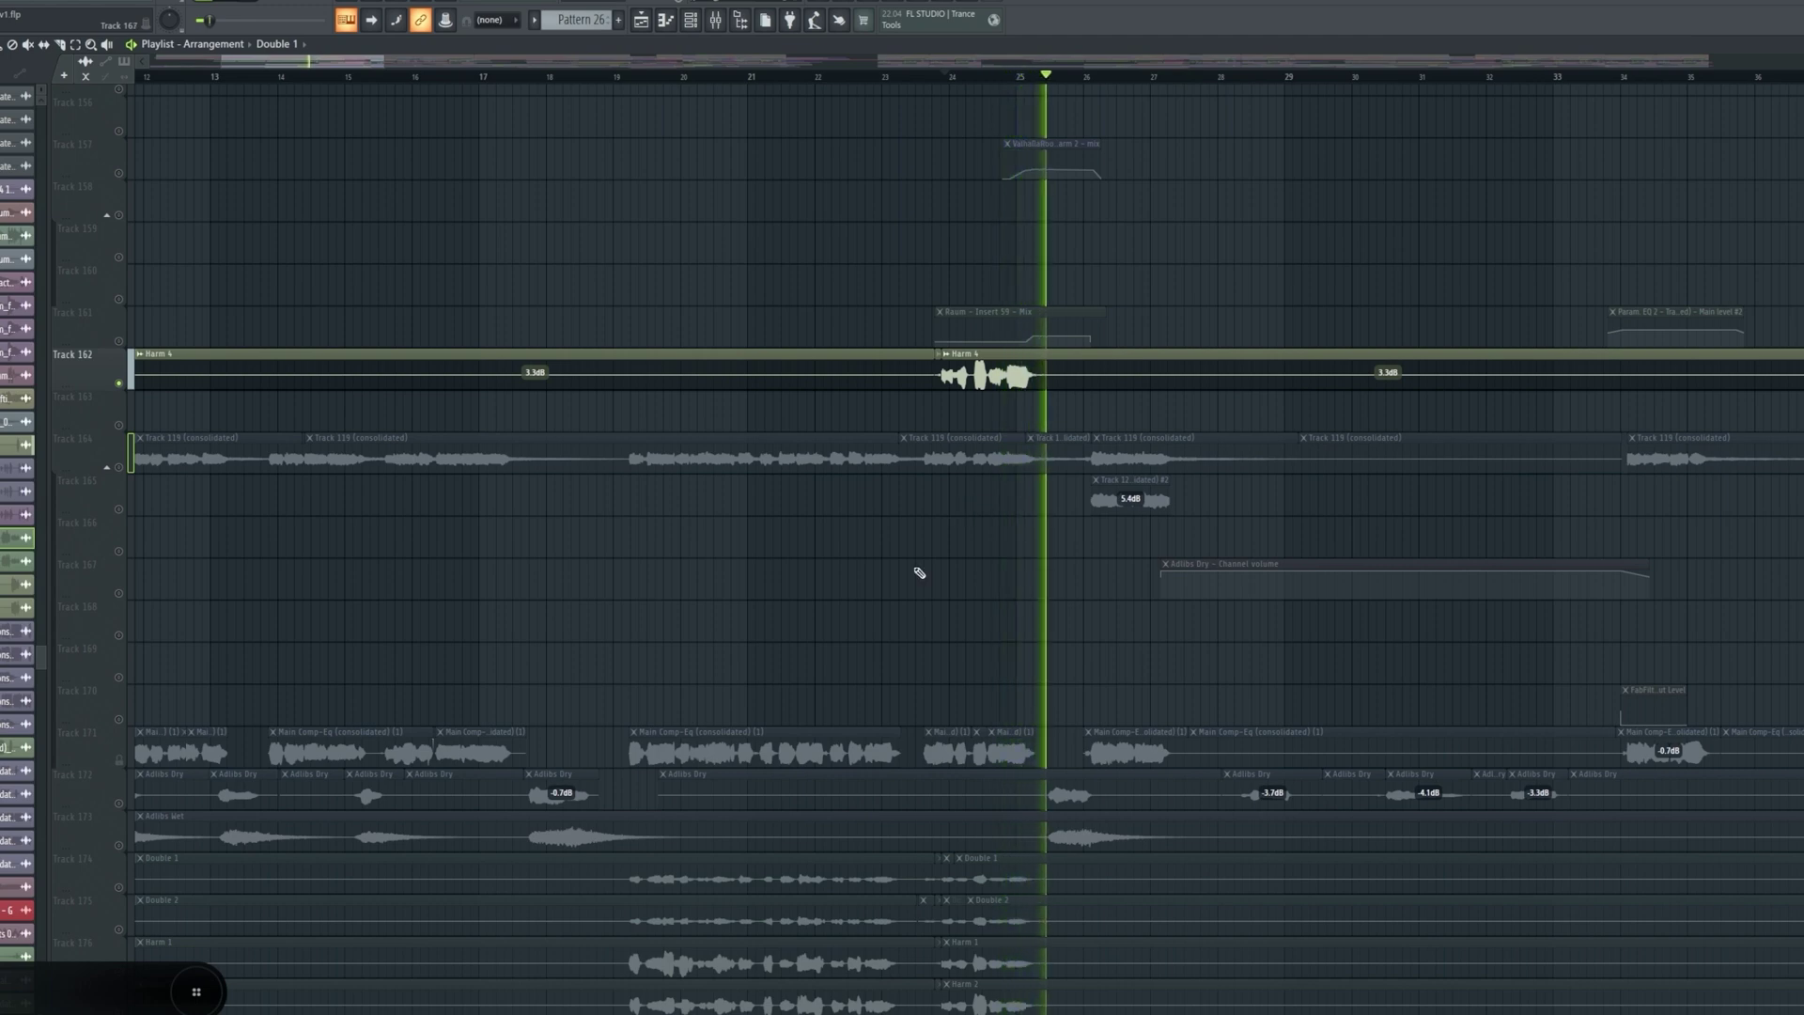
- Enable the Double 1, Double 2, Harm 1 and Harm 2 tracks alongside Harm 4 and play them together from bar 24
{"action": "scroll", "coordinate": [124, 799], "scroll_direction": "down", "scroll_amount": 2}
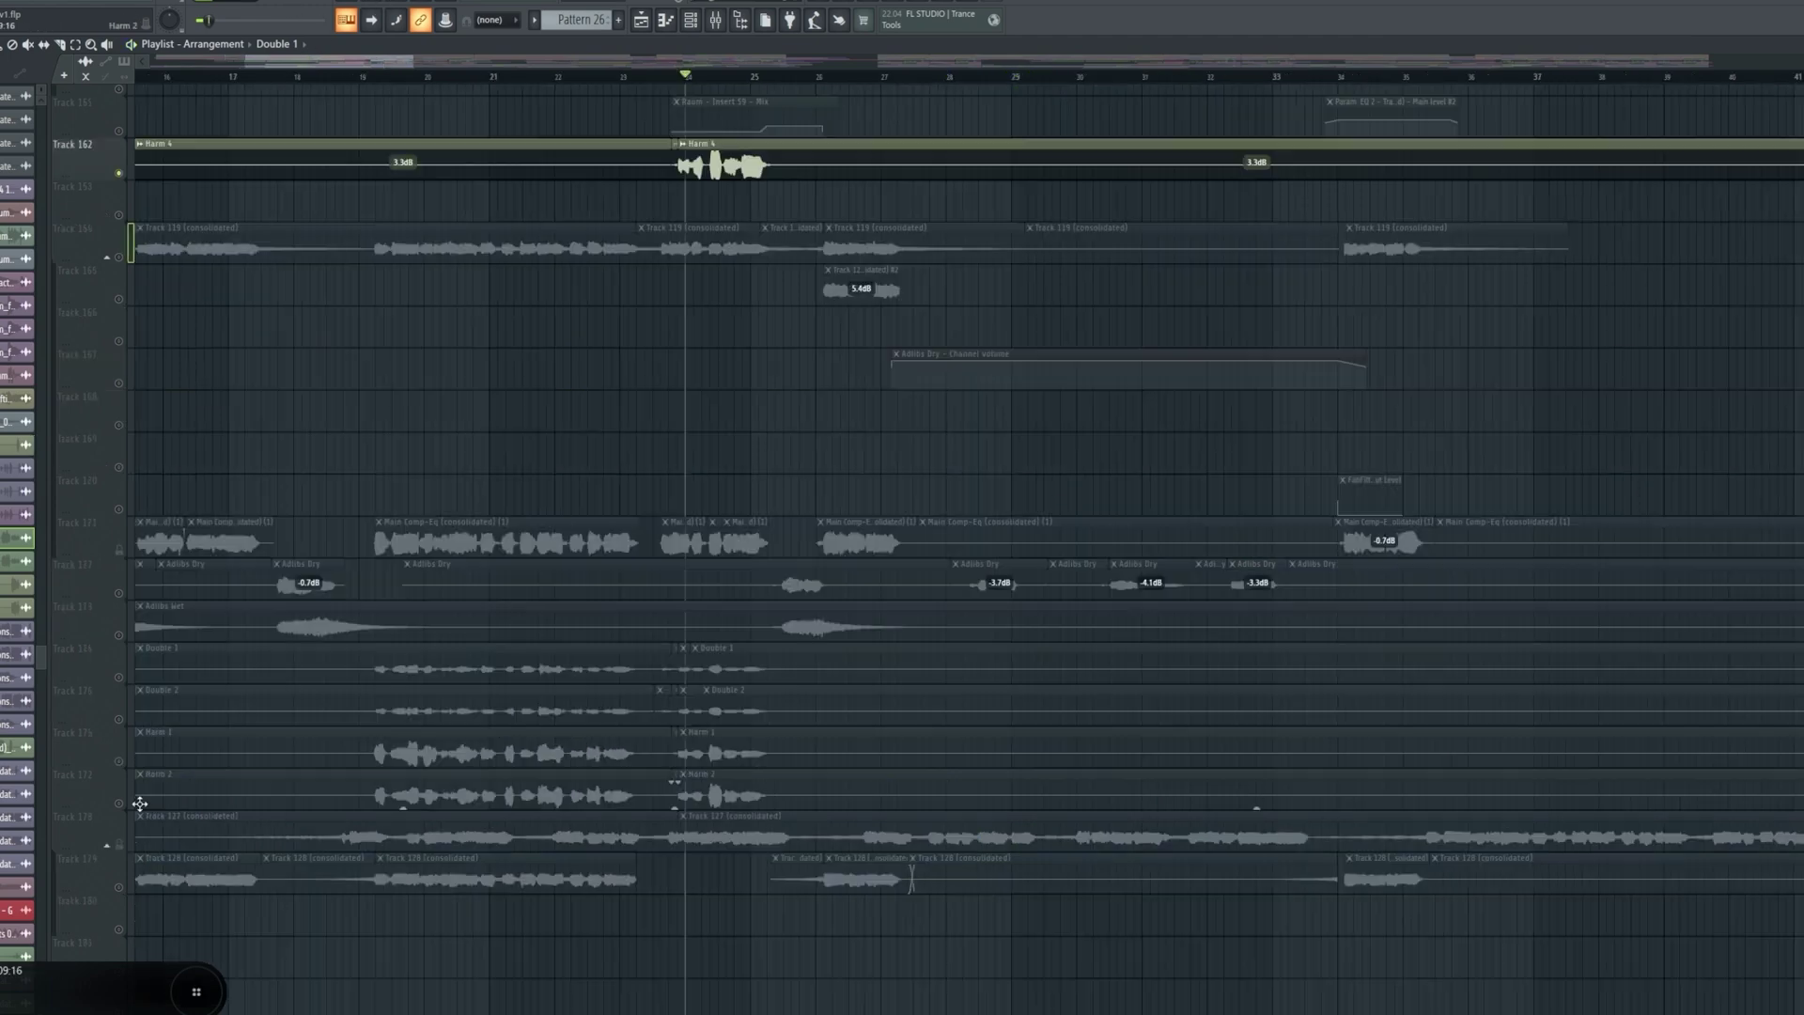
{"action": "left_click", "coordinate": [120, 803]}
{"action": "left_click", "coordinate": [120, 761]}
{"action": "left_click", "coordinate": [120, 719]}
{"action": "left_click", "coordinate": [119, 677]}
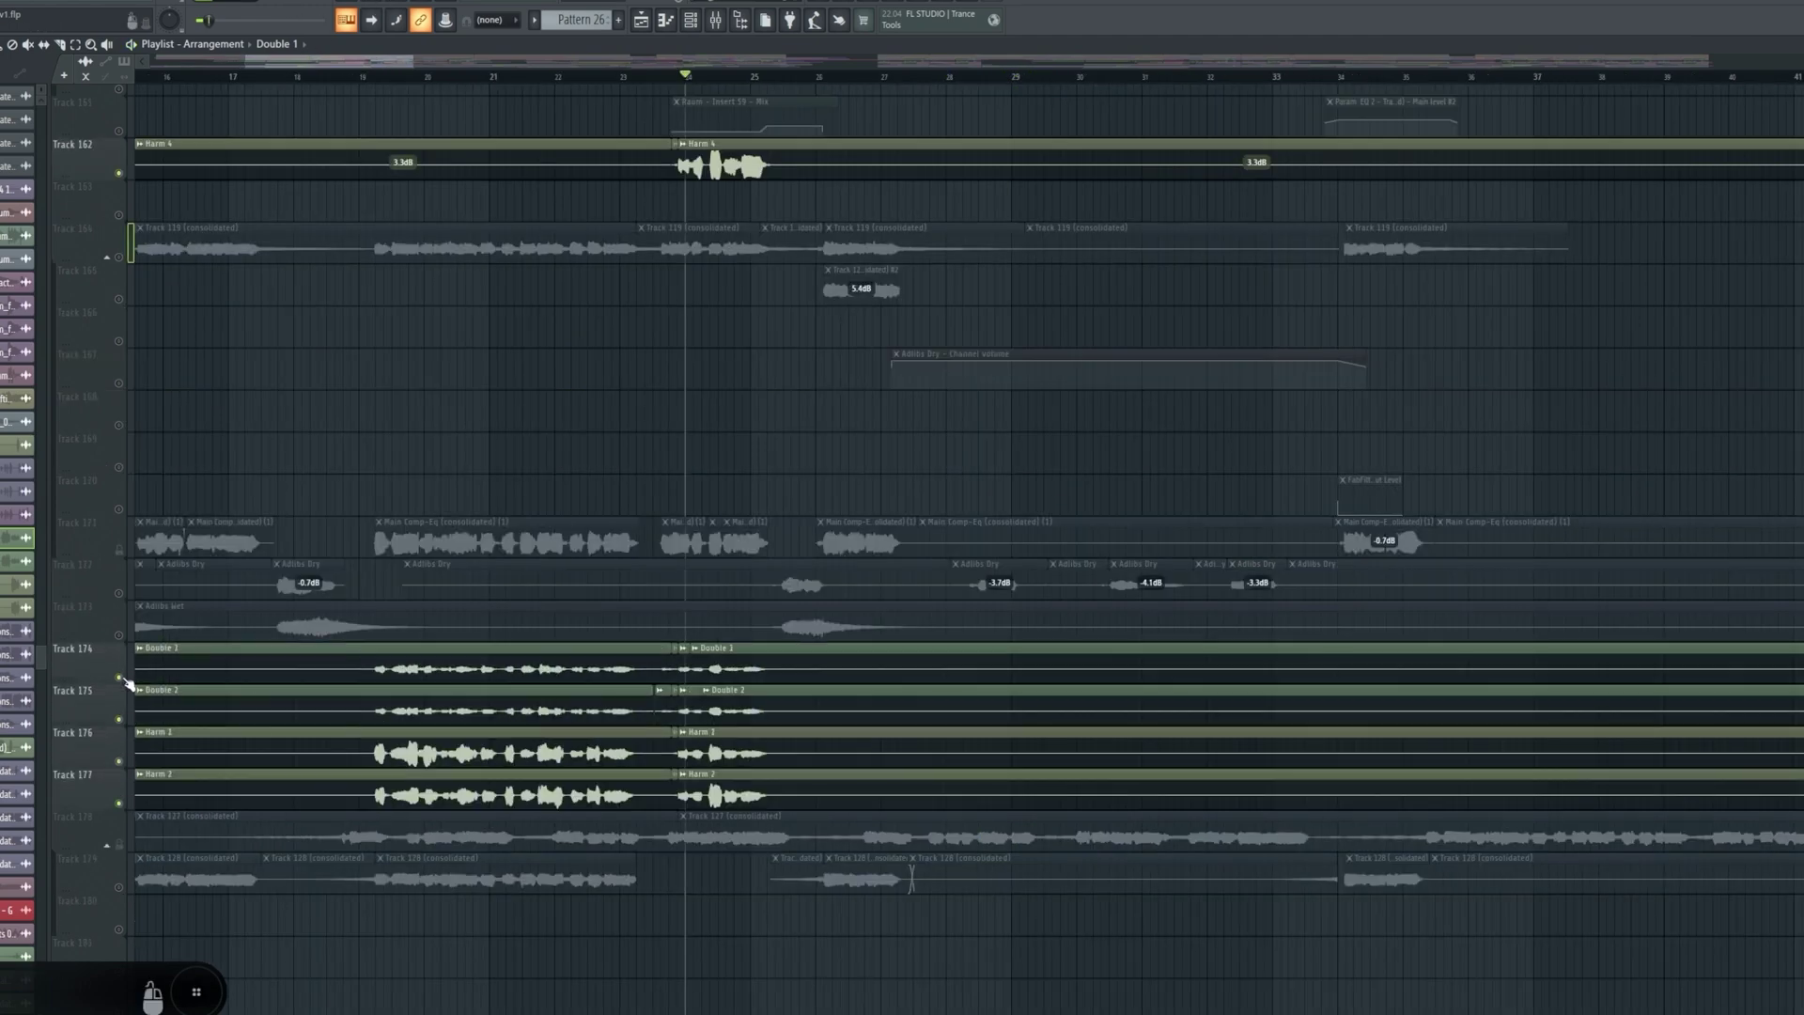
{"action": "key", "text": "space"}
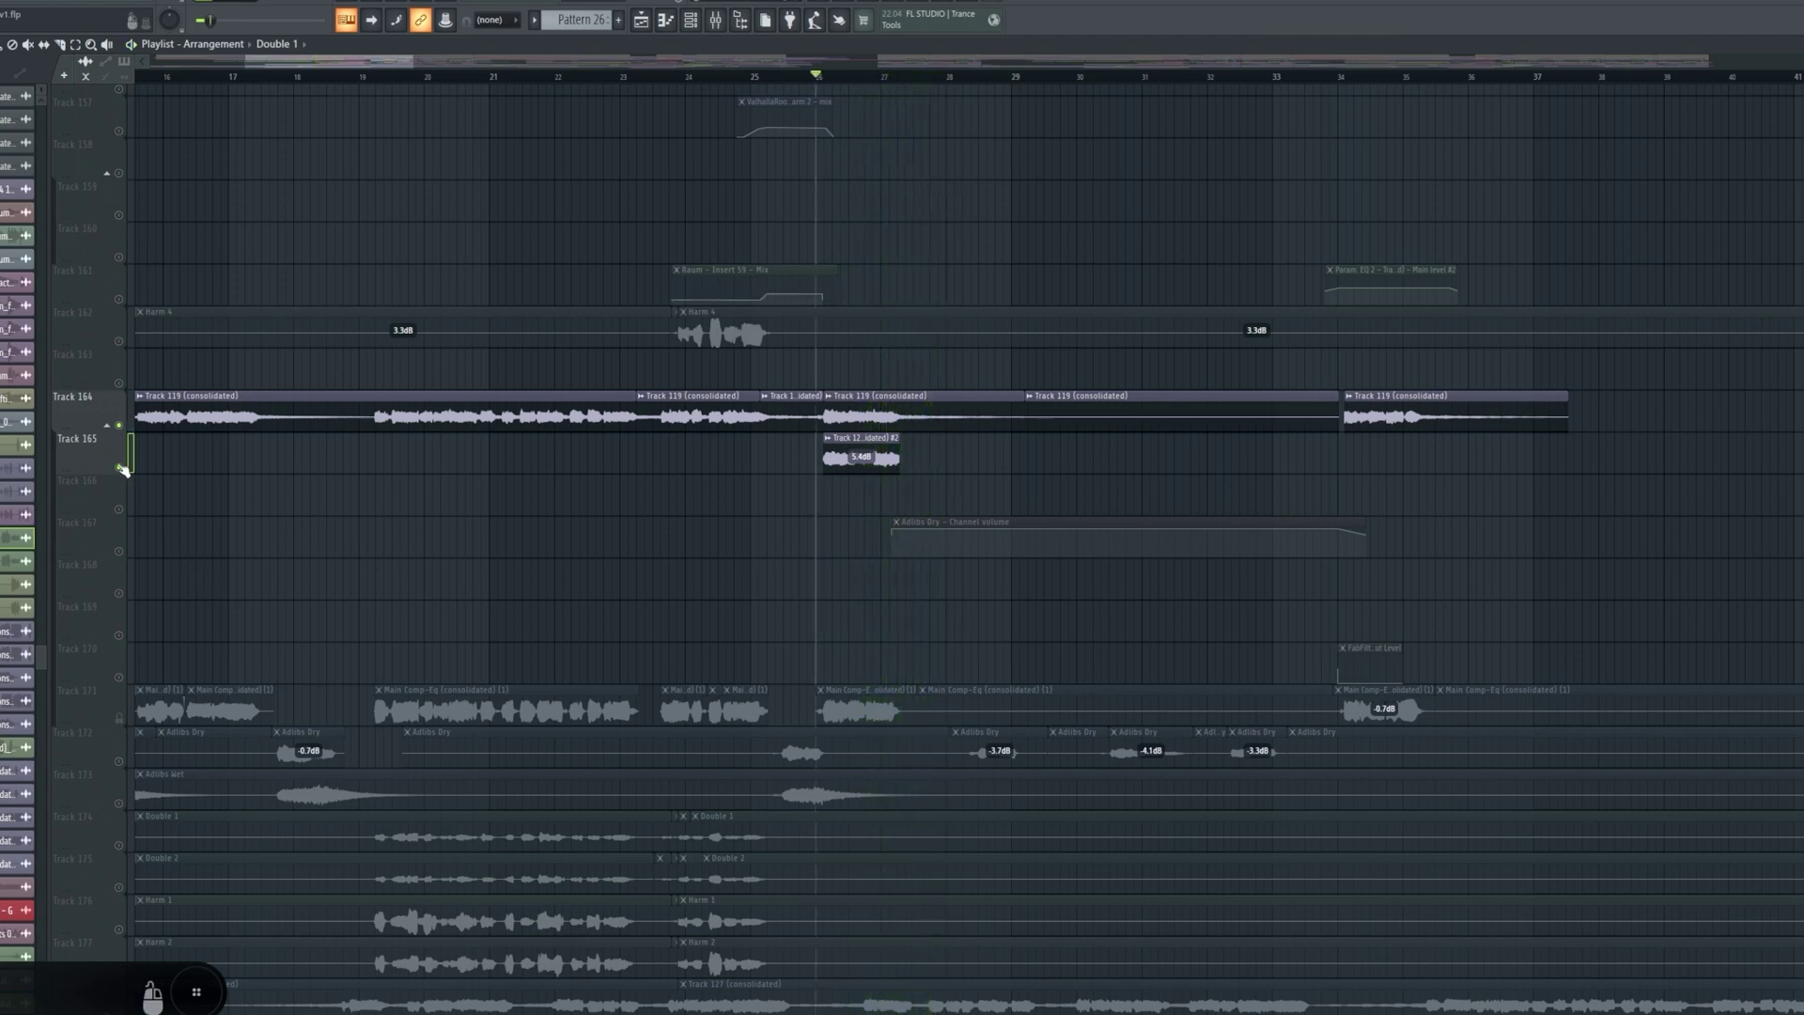
- Solo Track 146 with the ID_FX clip and audition it from just after bar 25
{"action": "scroll", "coordinate": [898, 402], "scroll_direction": "down", "scroll_amount": 5}
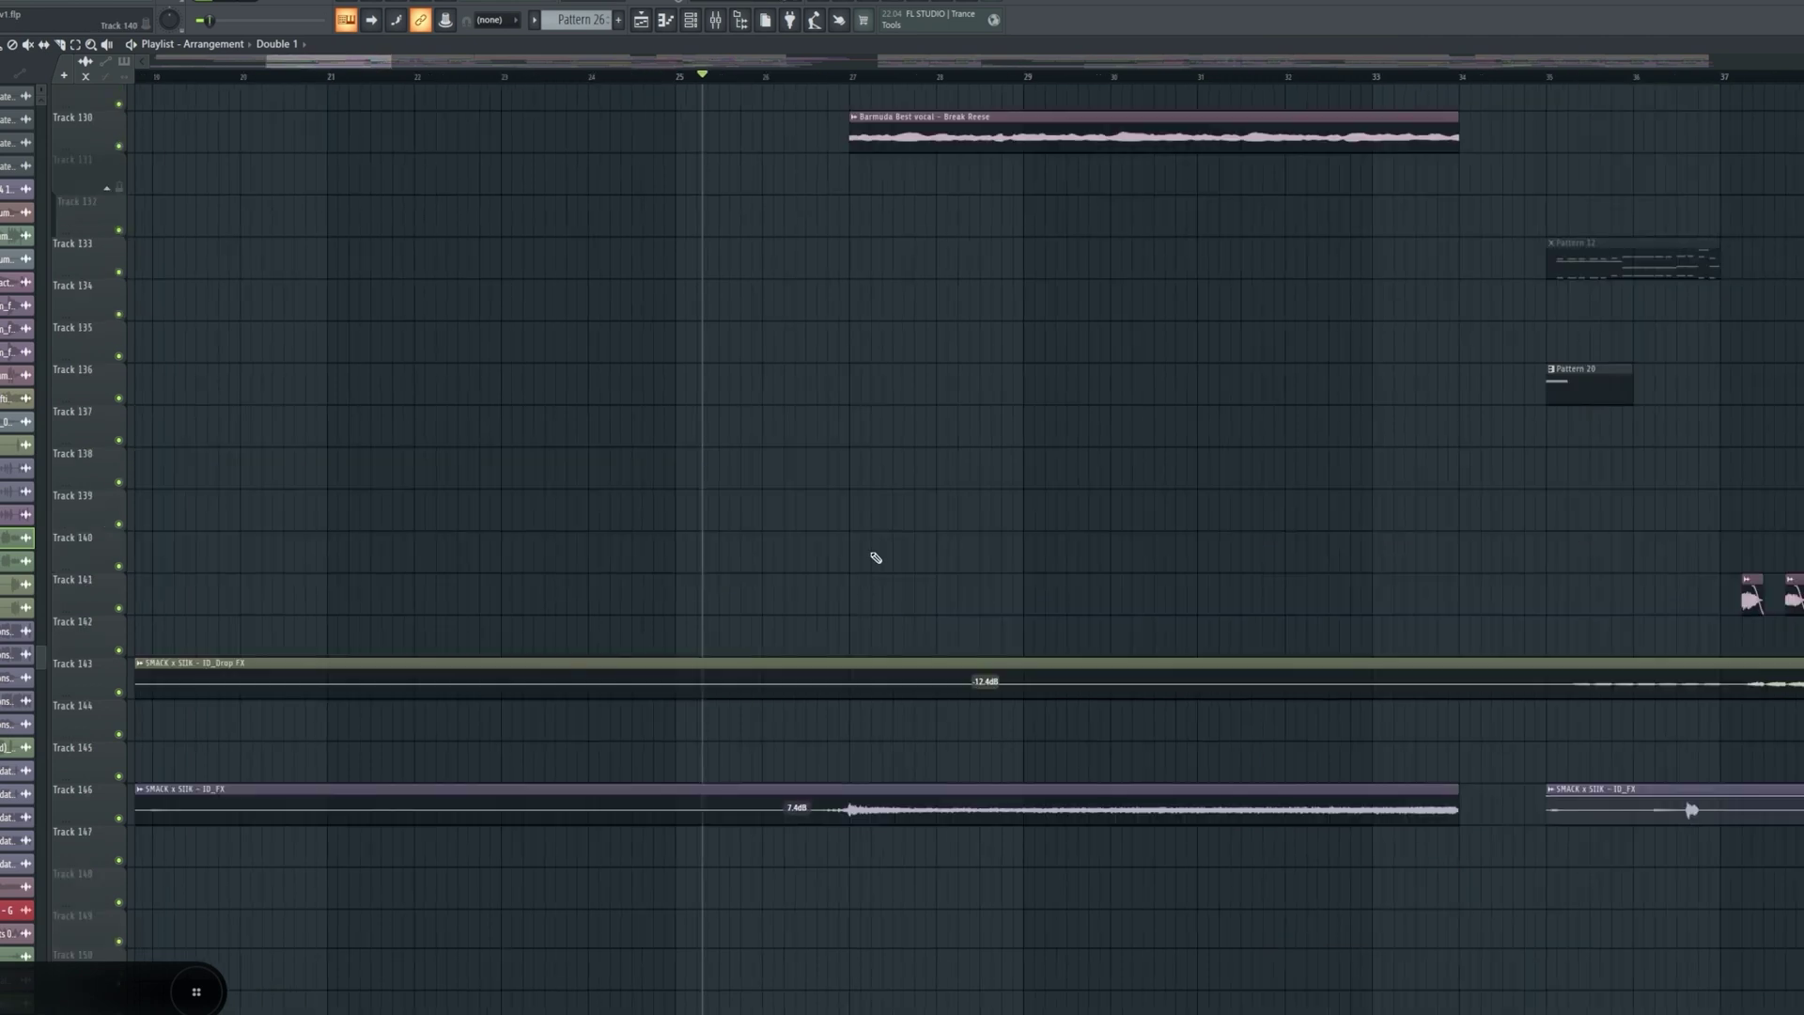
{"action": "scroll", "coordinate": [581, 642], "scroll_direction": "down", "scroll_amount": 3}
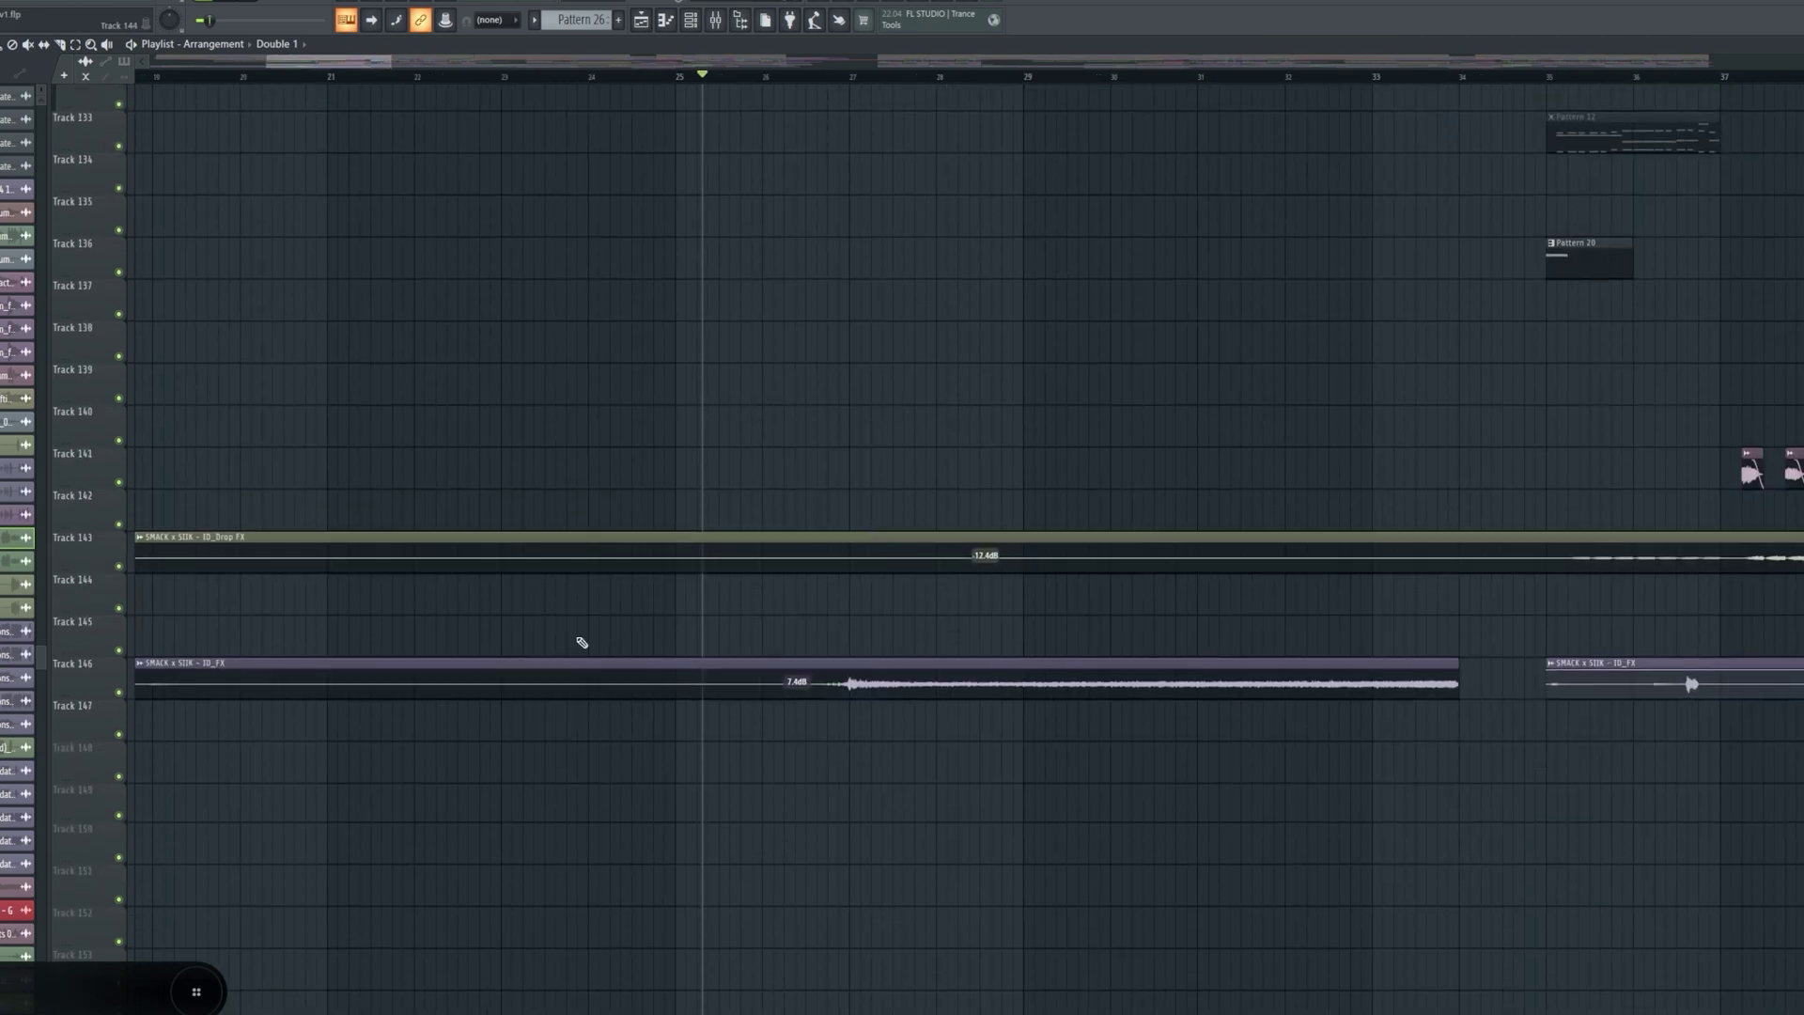
{"action": "right_click", "coordinate": [119, 696]}
{"action": "key", "text": "space"}
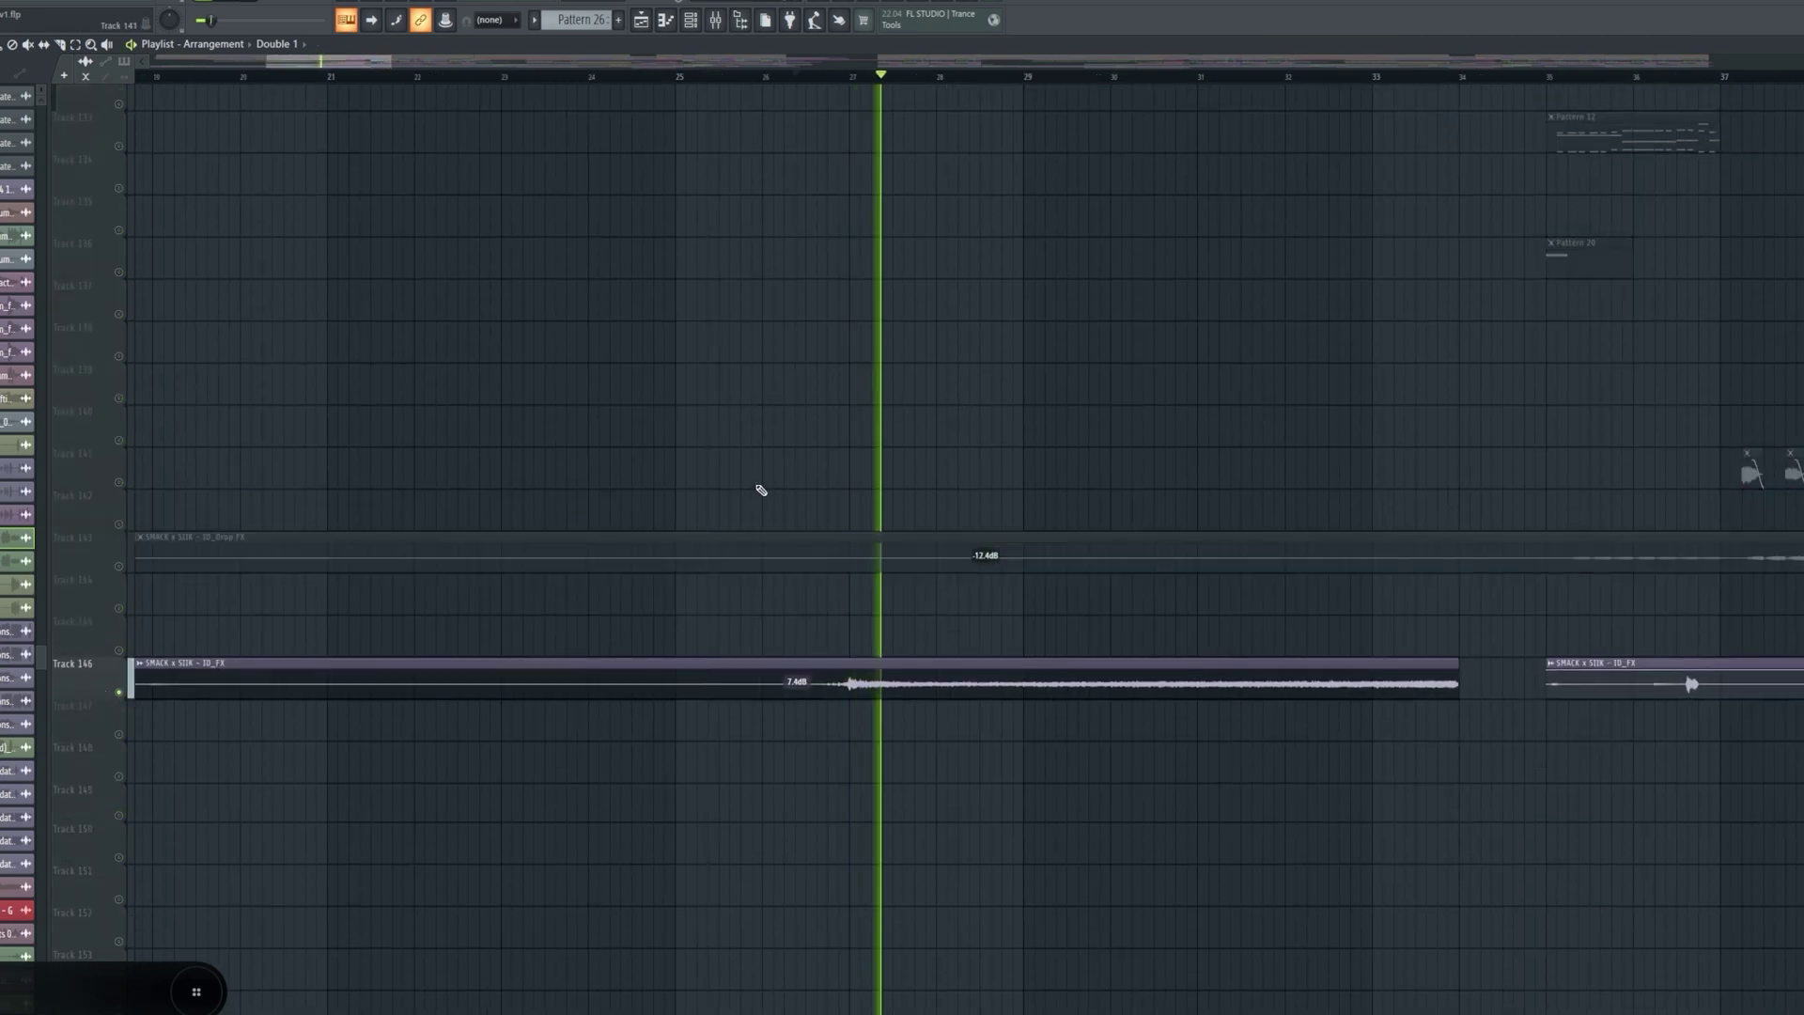
{"action": "key", "text": "space"}
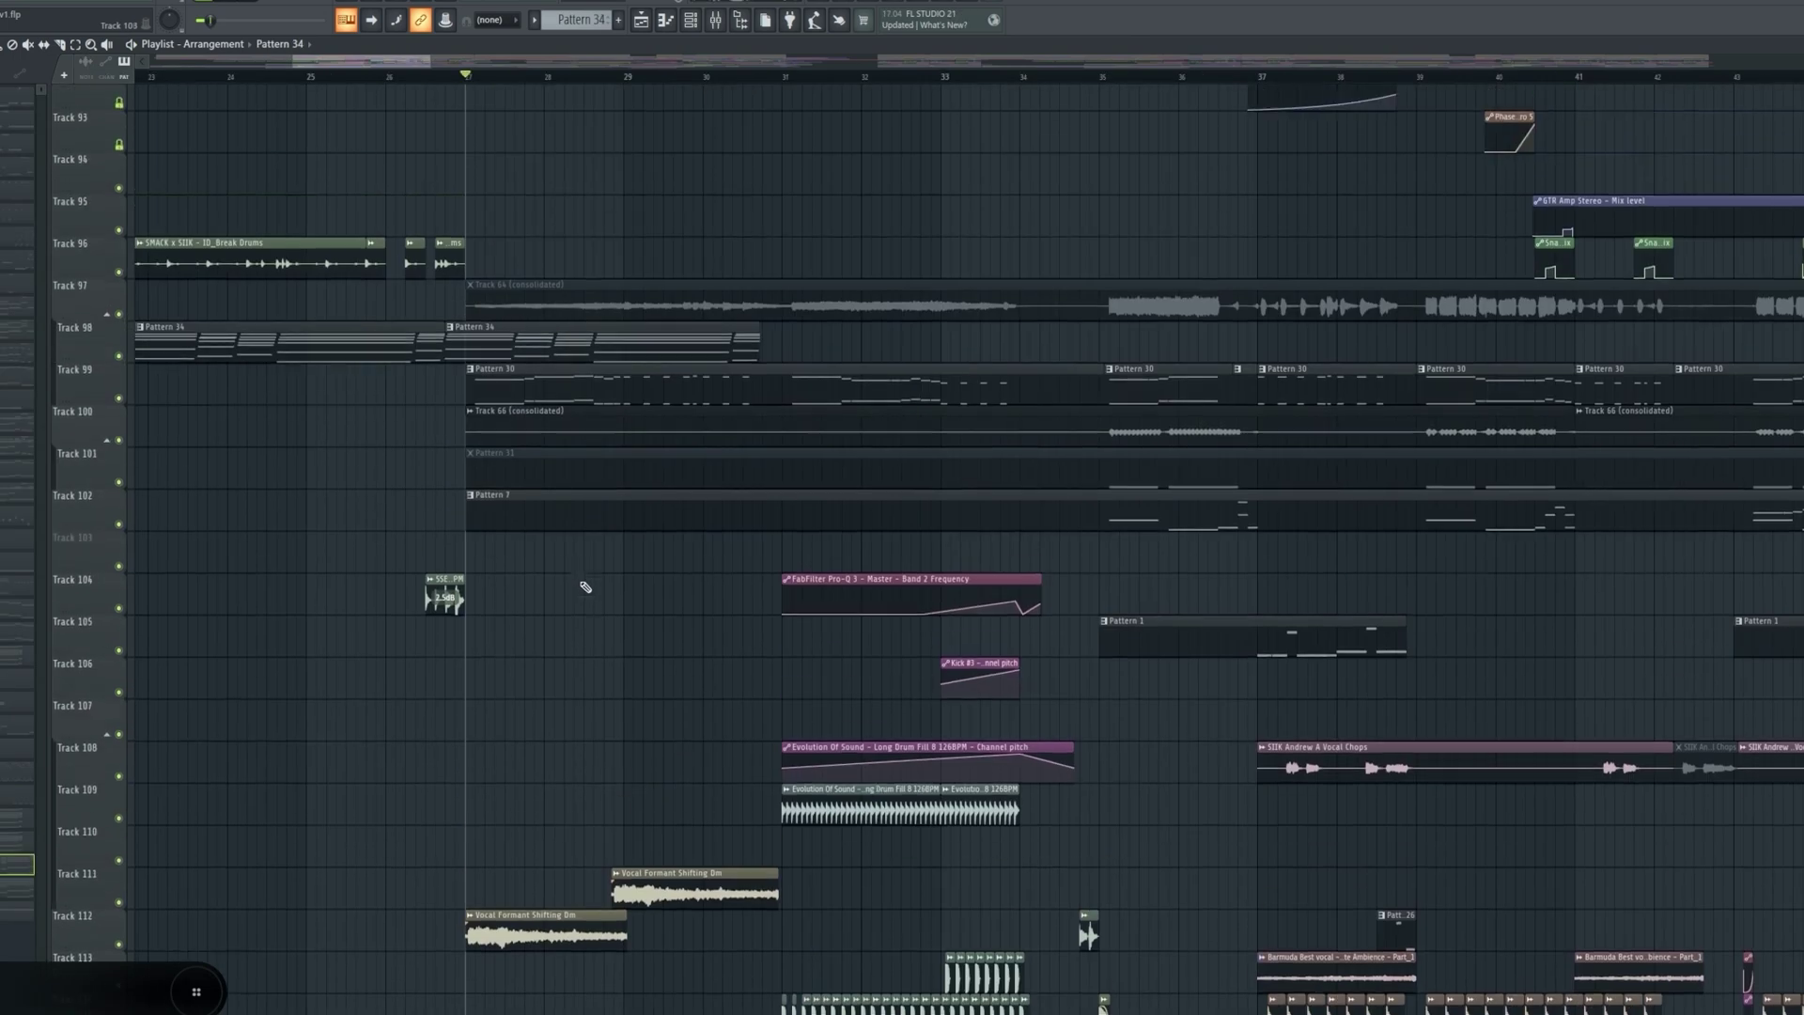
- Play the full arrangement from bar 27 while looking over the drum loop, automation and pattern tracks
{"action": "key", "text": "space"}
{"action": "scroll", "coordinate": [604, 625], "scroll_direction": "up", "scroll_amount": 6}
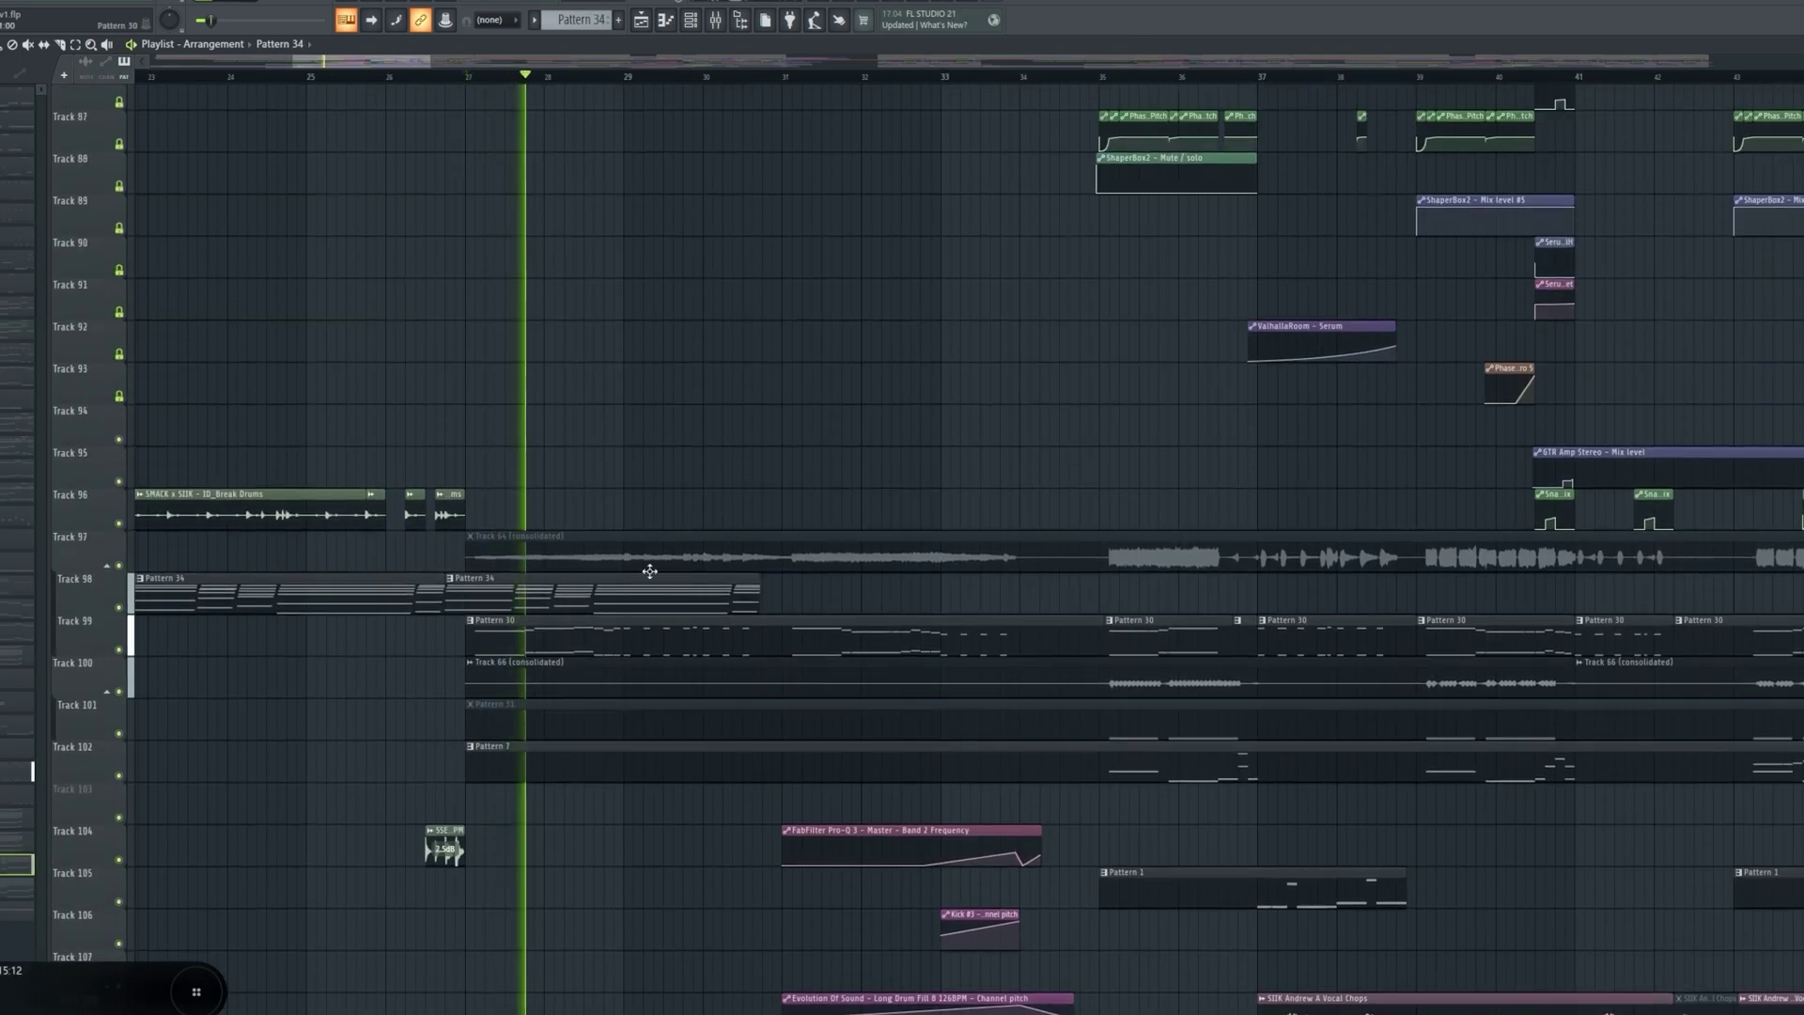
{"action": "scroll", "coordinate": [736, 453], "scroll_direction": "up", "scroll_amount": 5}
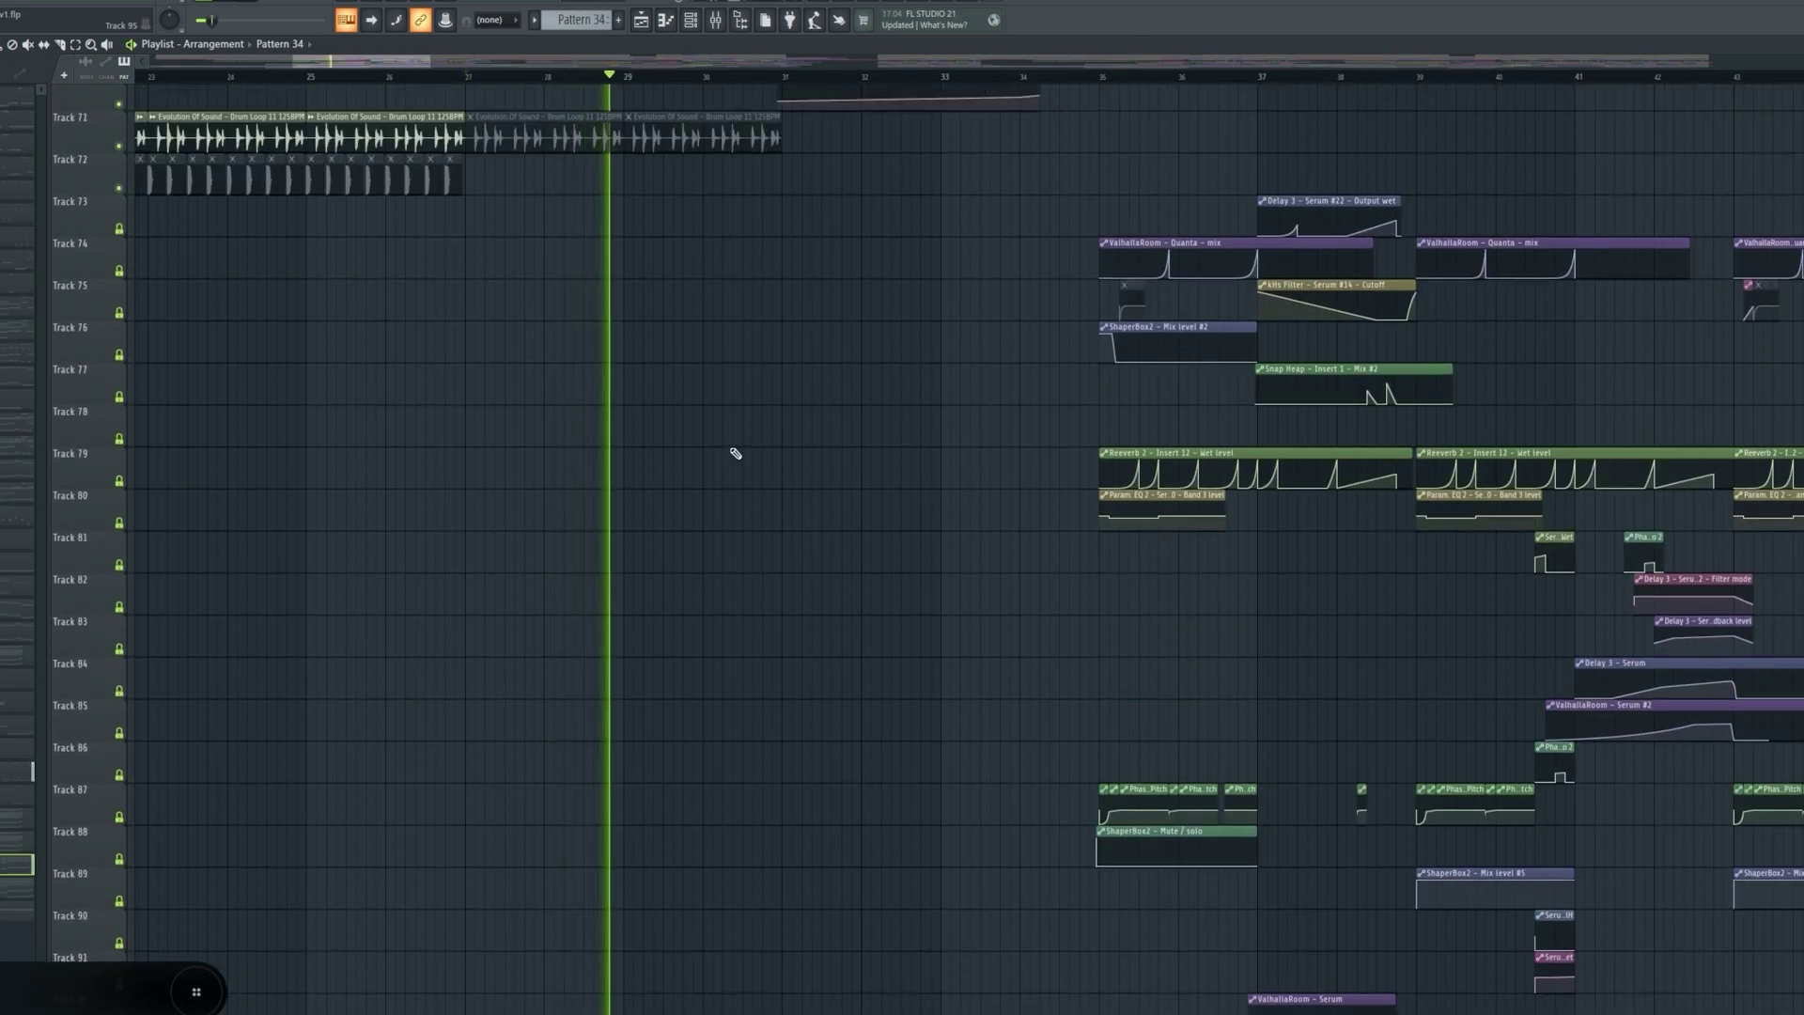
{"action": "scroll", "coordinate": [736, 453], "scroll_direction": "down", "scroll_amount": 9}
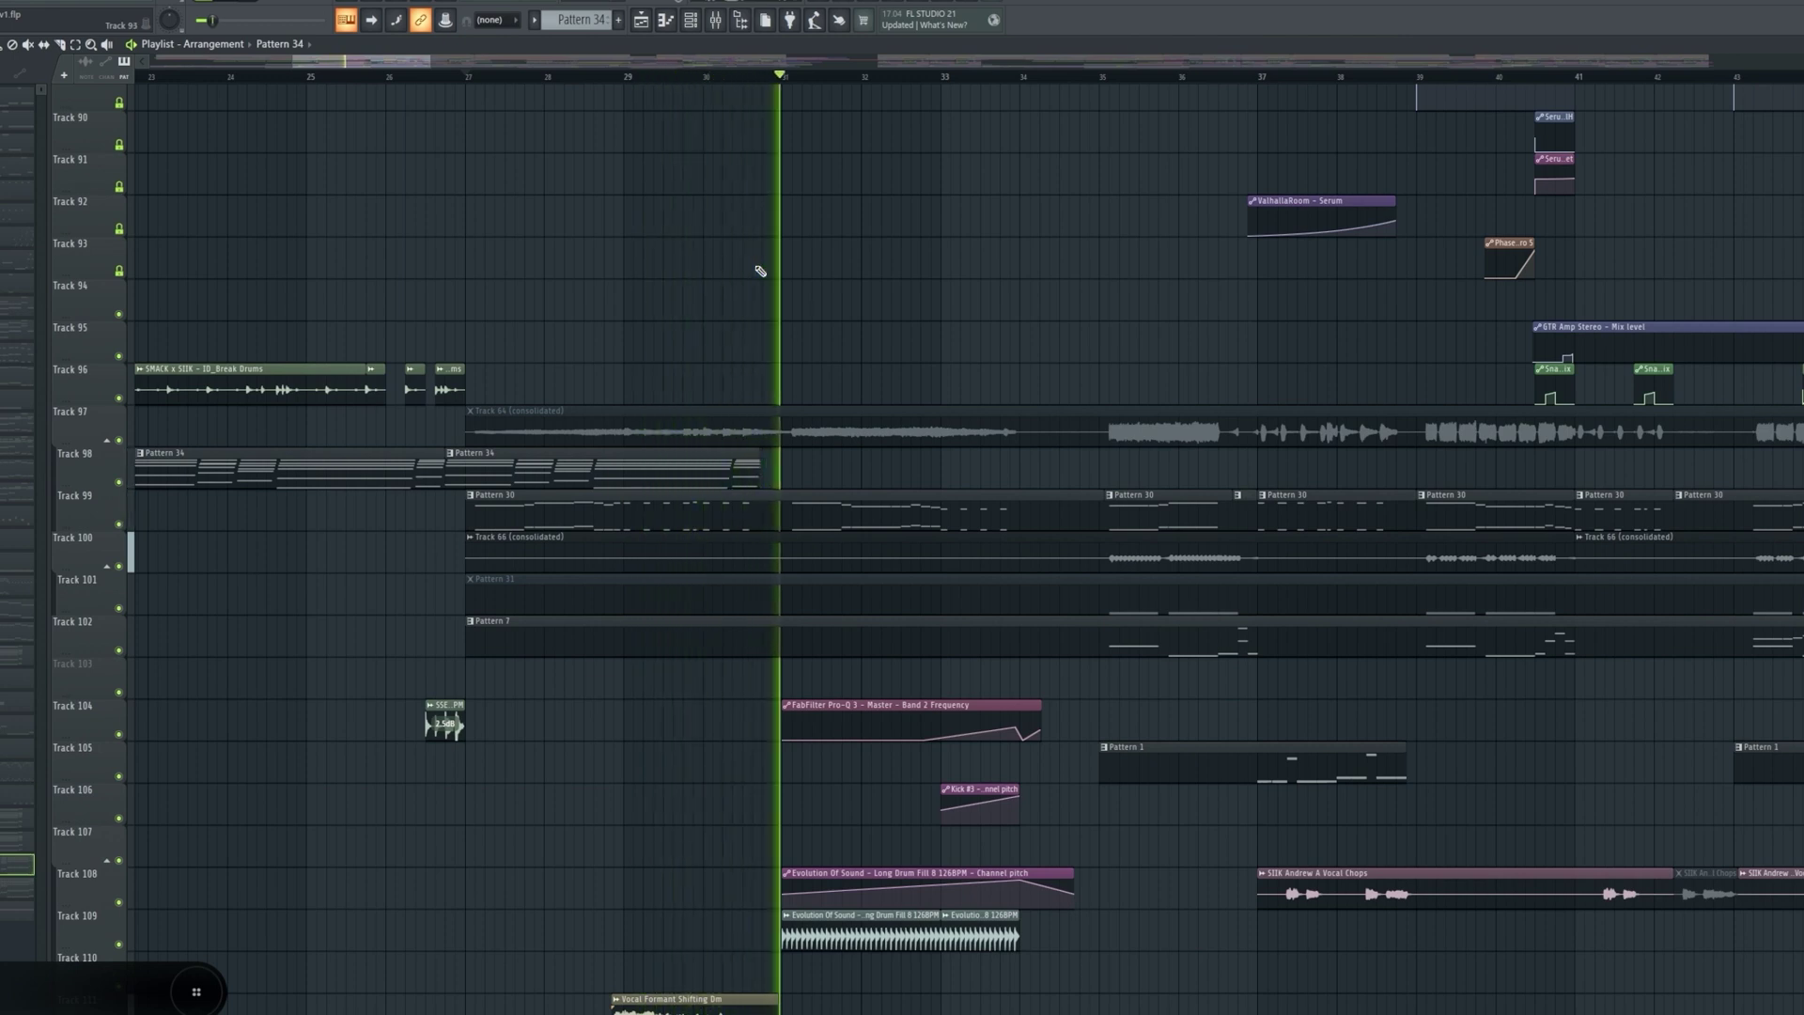
{"action": "key", "text": "space"}
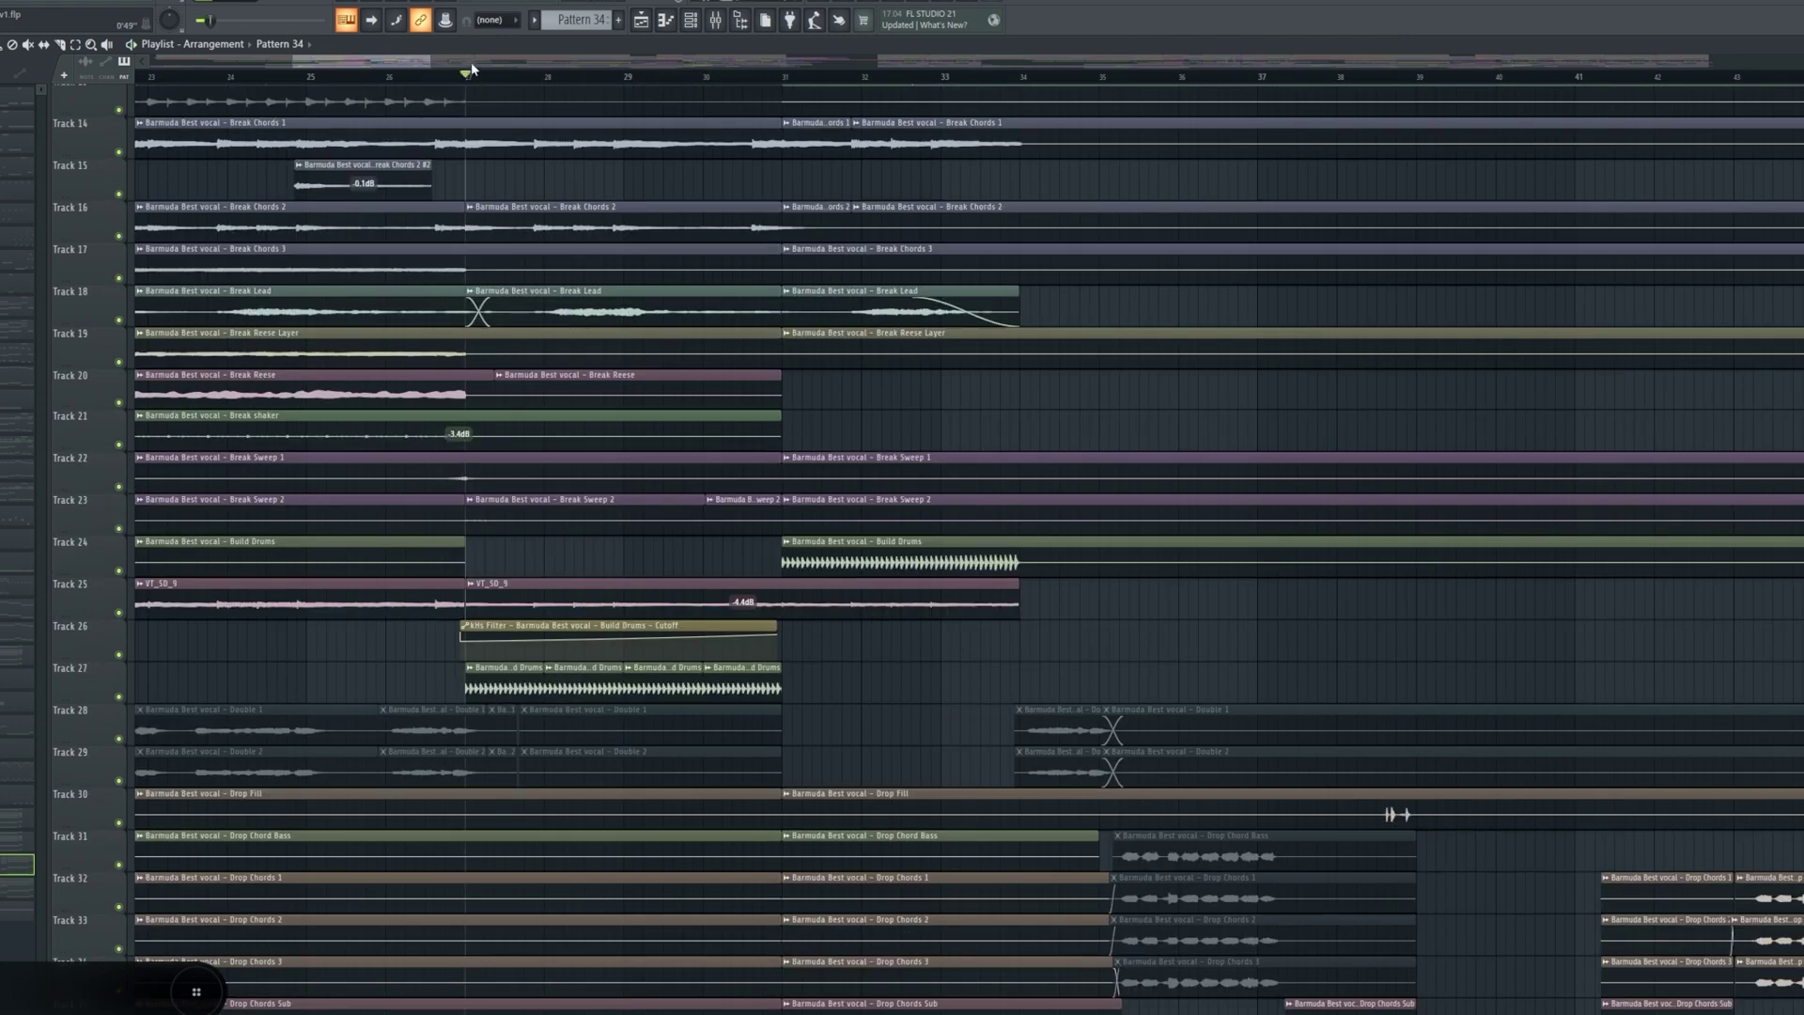
- Solo the Build Drums tracks 24 and 27 with their filter cutoff automation and audition them from bar 27
{"action": "scroll", "coordinate": [582, 303], "scroll_direction": "up", "scroll_amount": 5}
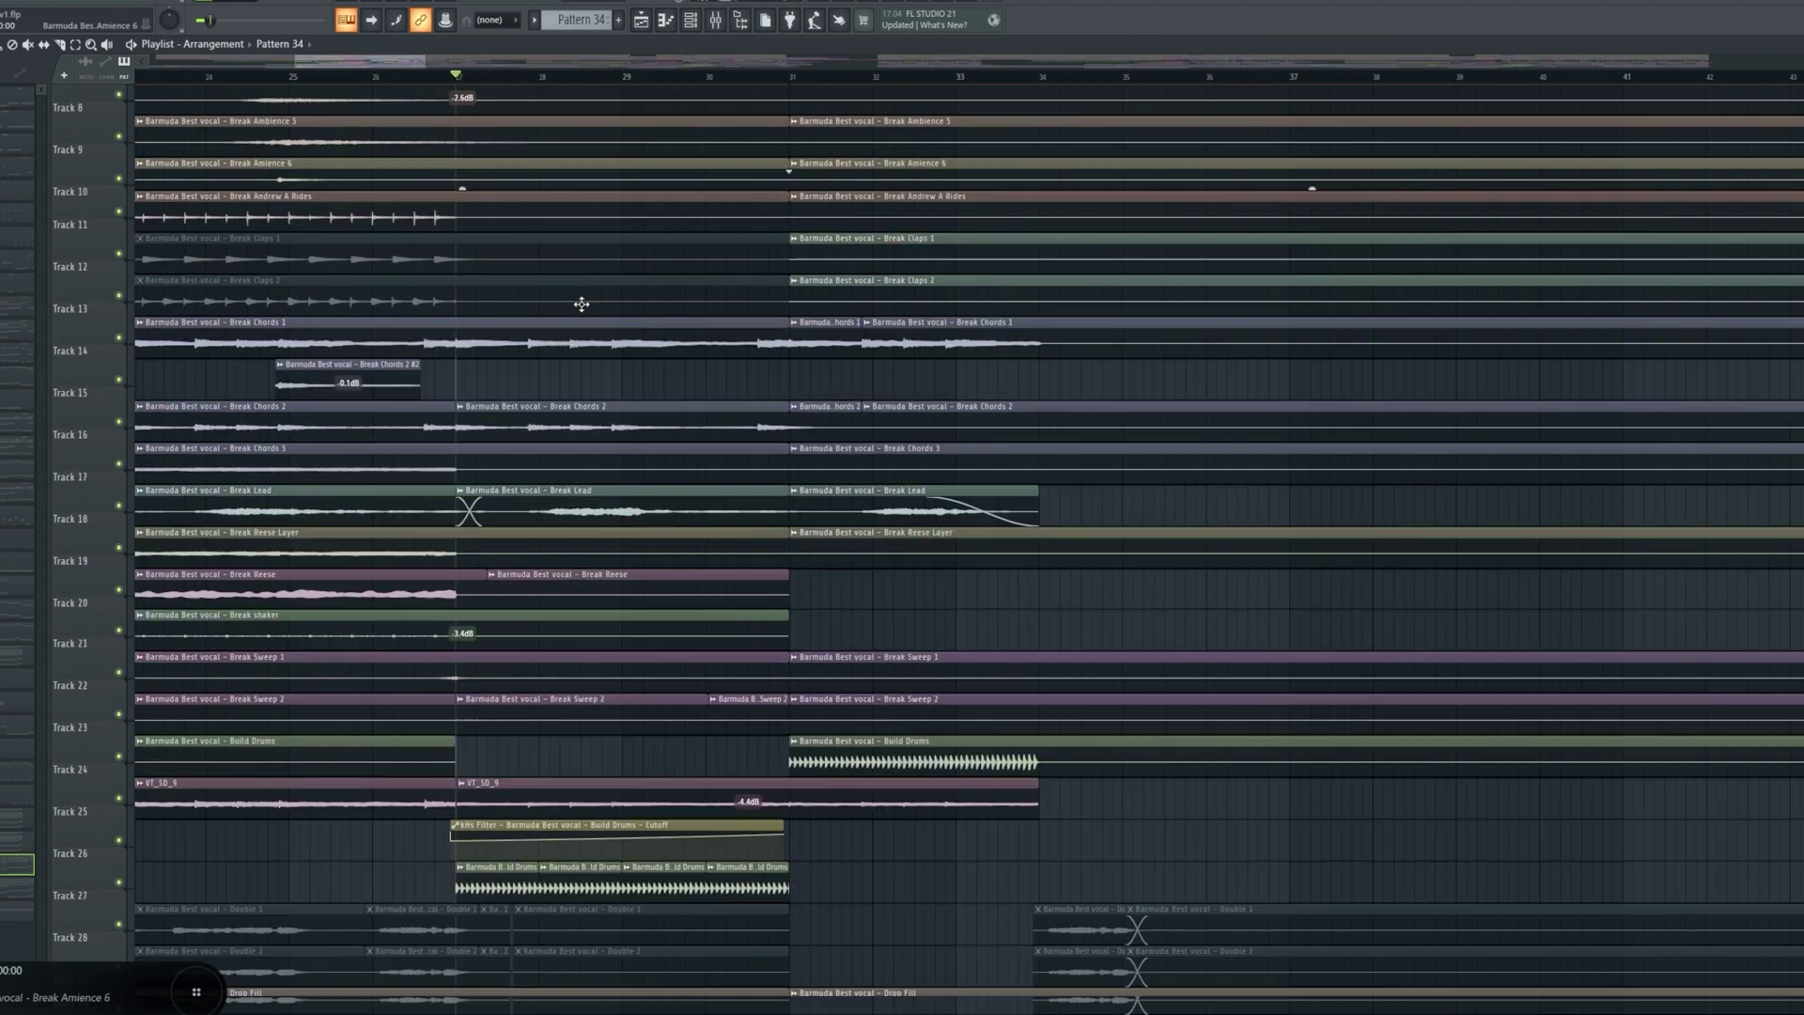
{"action": "scroll", "coordinate": [284, 474], "scroll_direction": "down", "scroll_amount": 3}
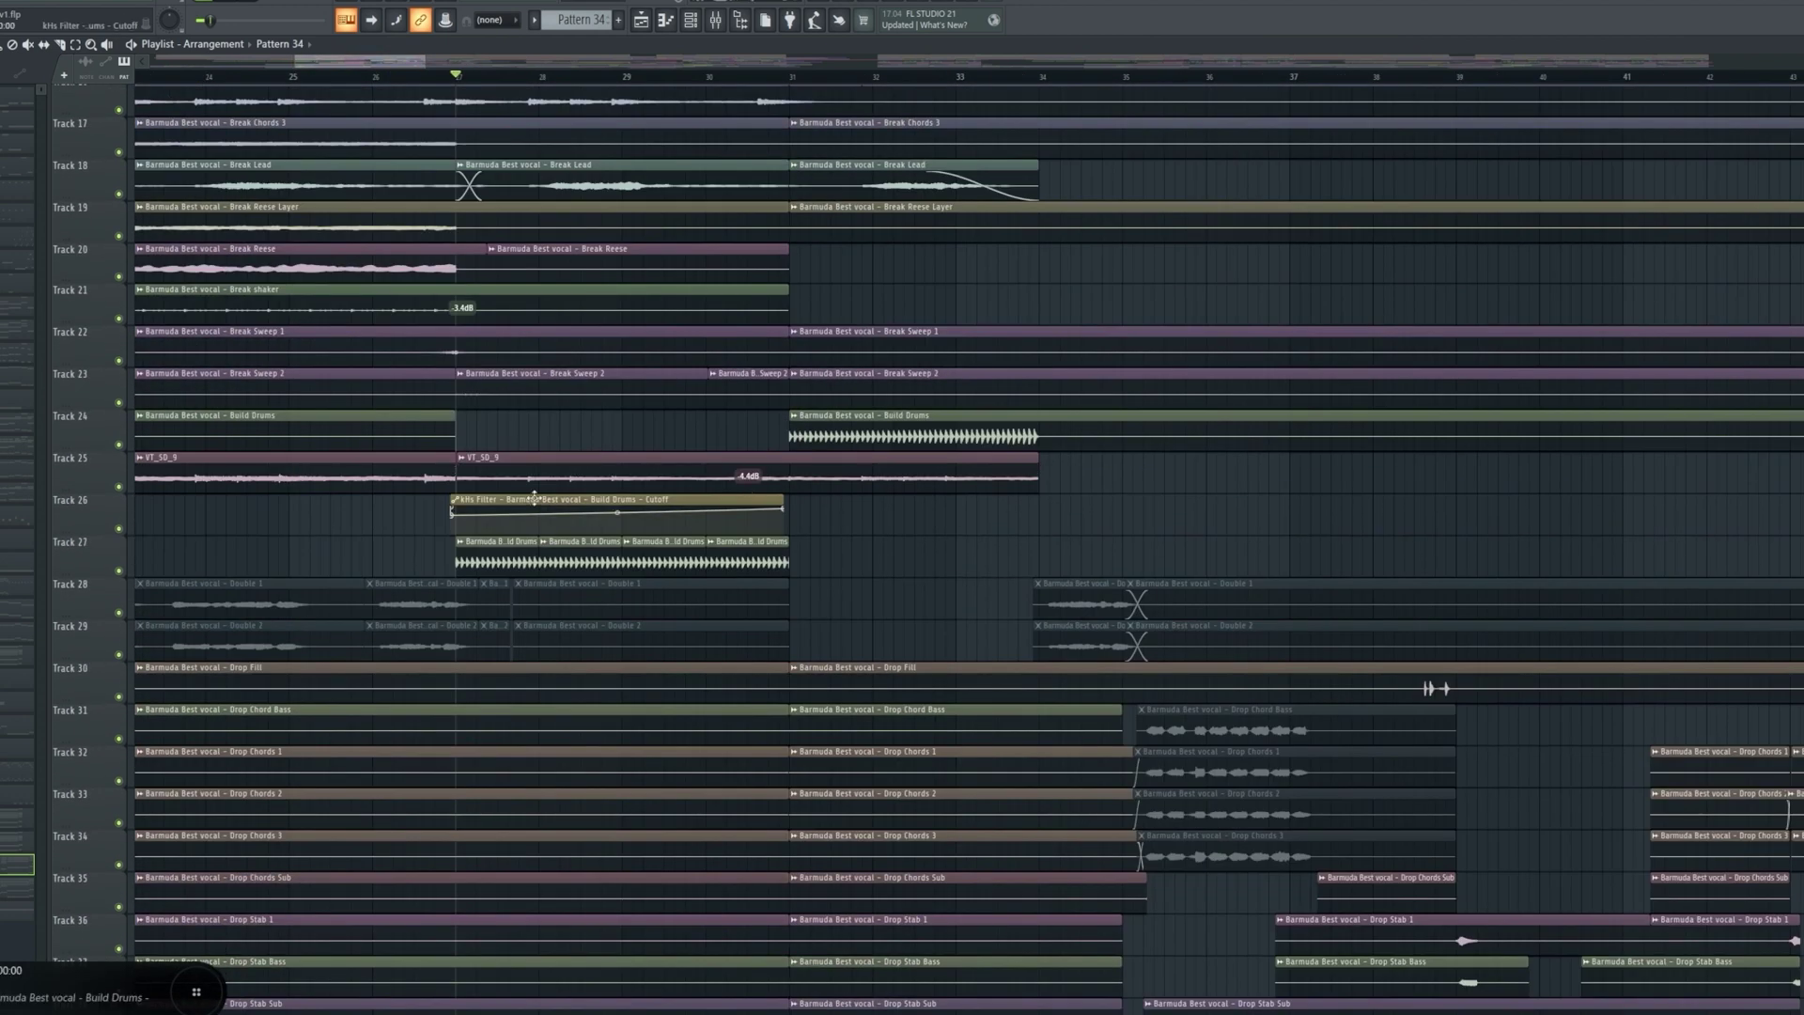
{"action": "right_click", "coordinate": [120, 570]}
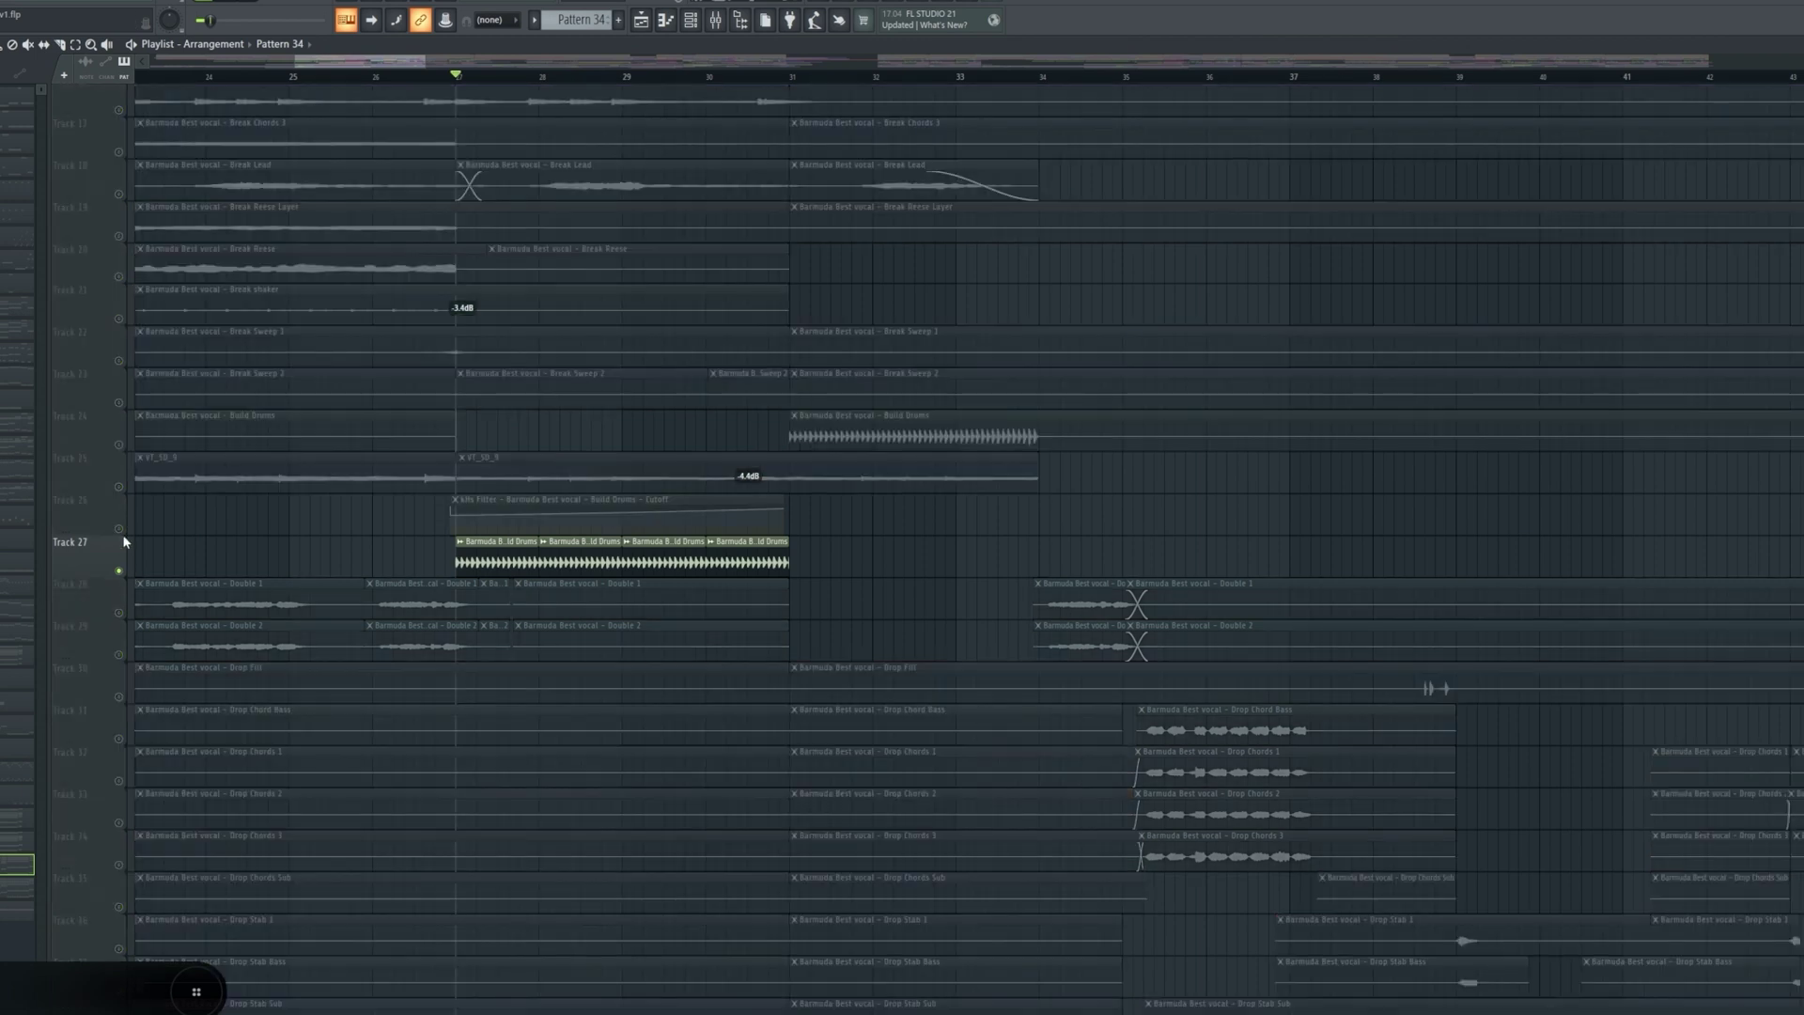
{"action": "left_click", "coordinate": [119, 444]}
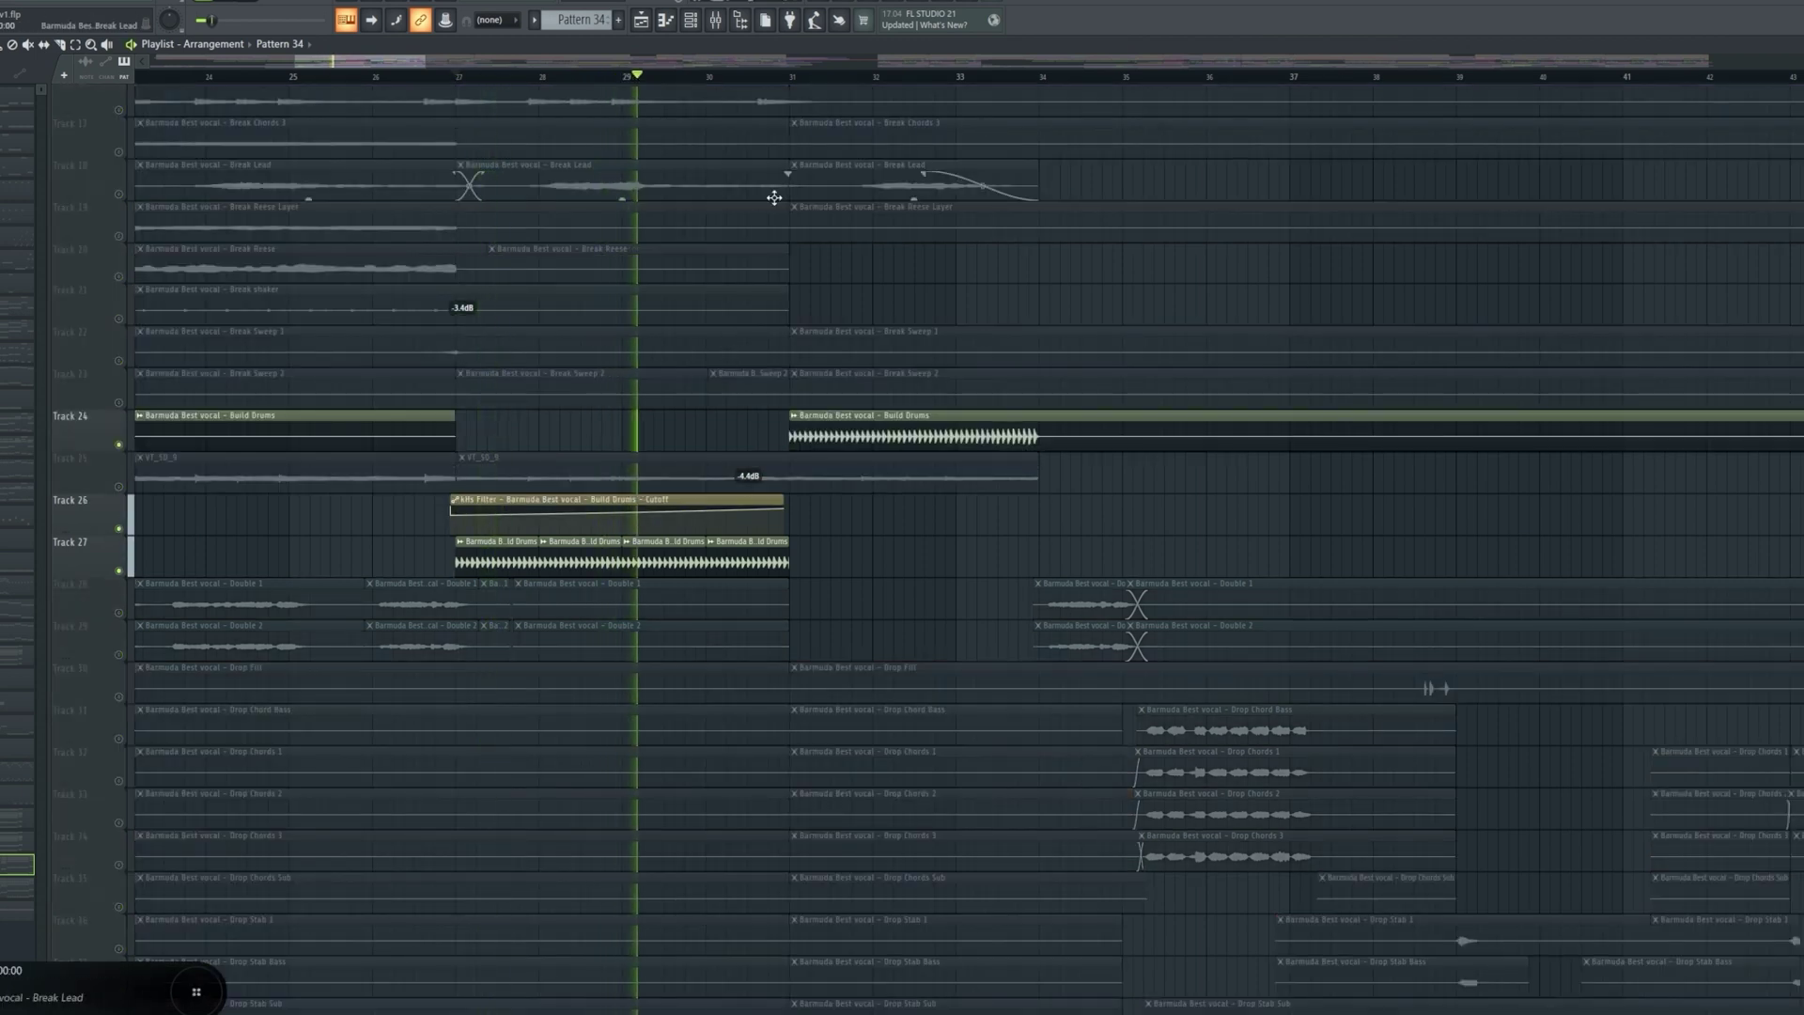
- Play all tracks from bar 27 while examining the Pattern 34 and Pattern 30 clips and the percussion loops
{"action": "scroll", "coordinate": [696, 729], "scroll_direction": "down", "scroll_amount": 10}
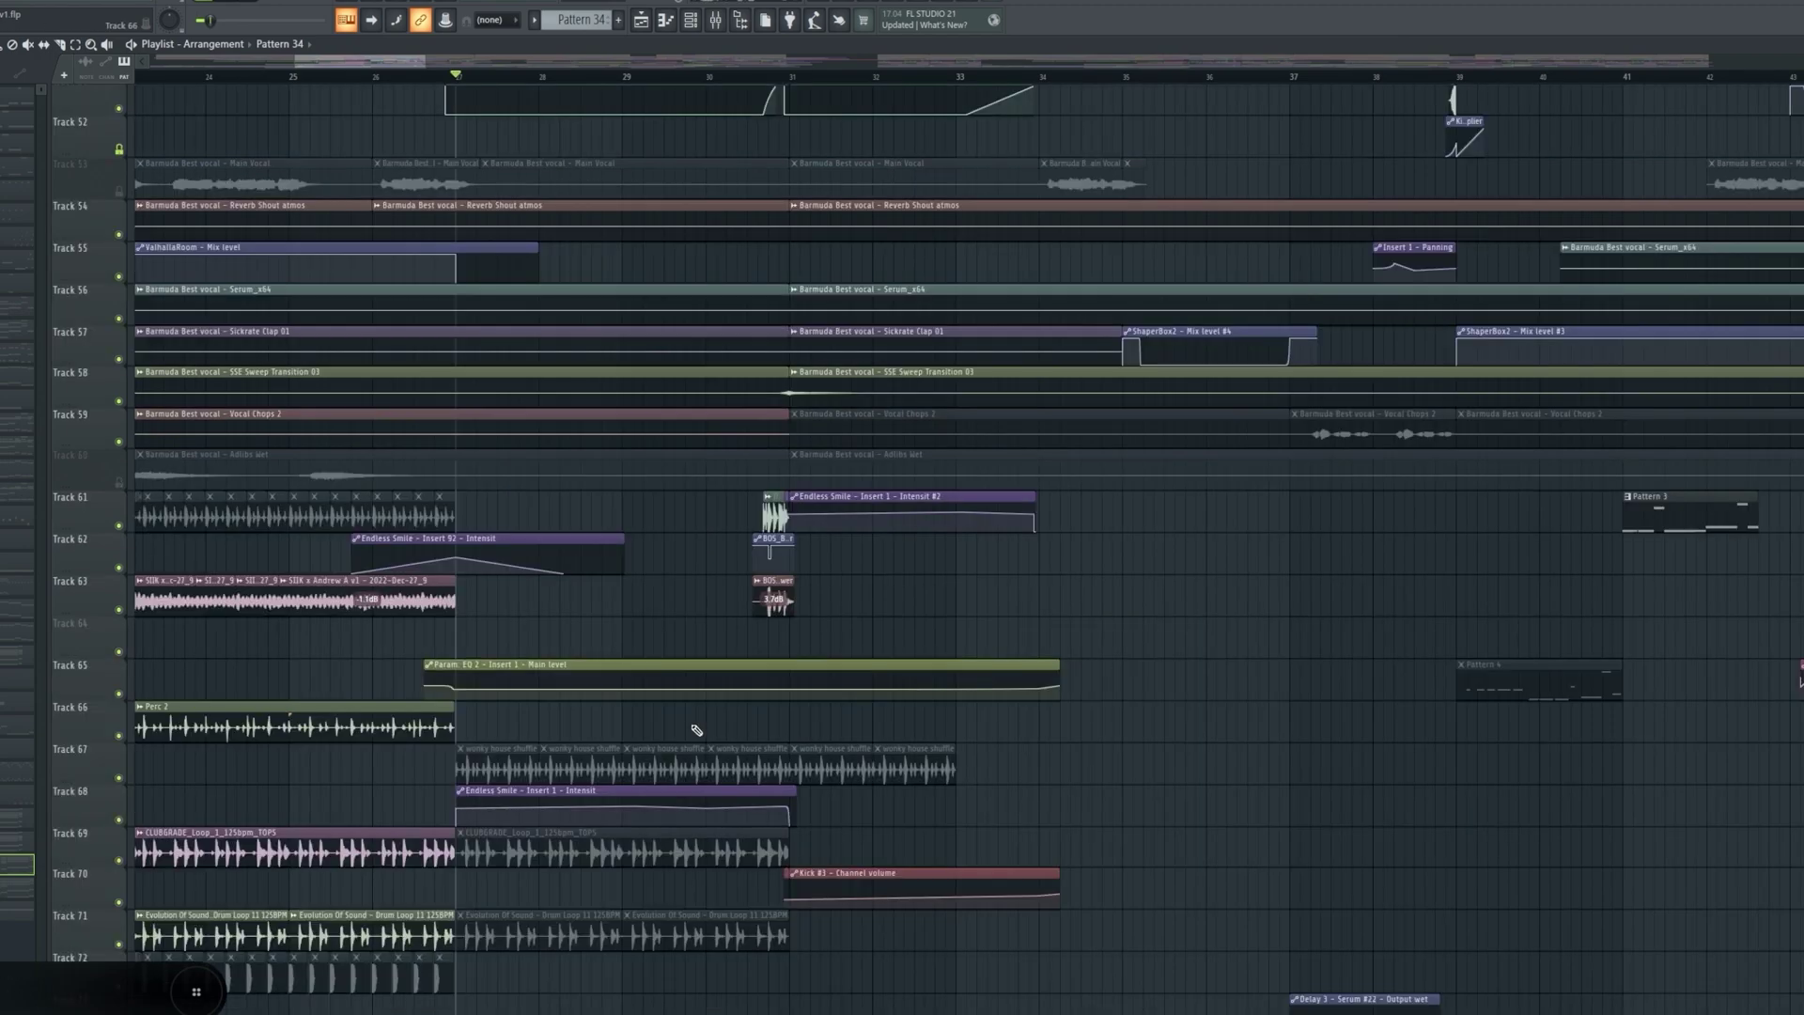
{"action": "scroll", "coordinate": [696, 729], "scroll_direction": "down", "scroll_amount": 18}
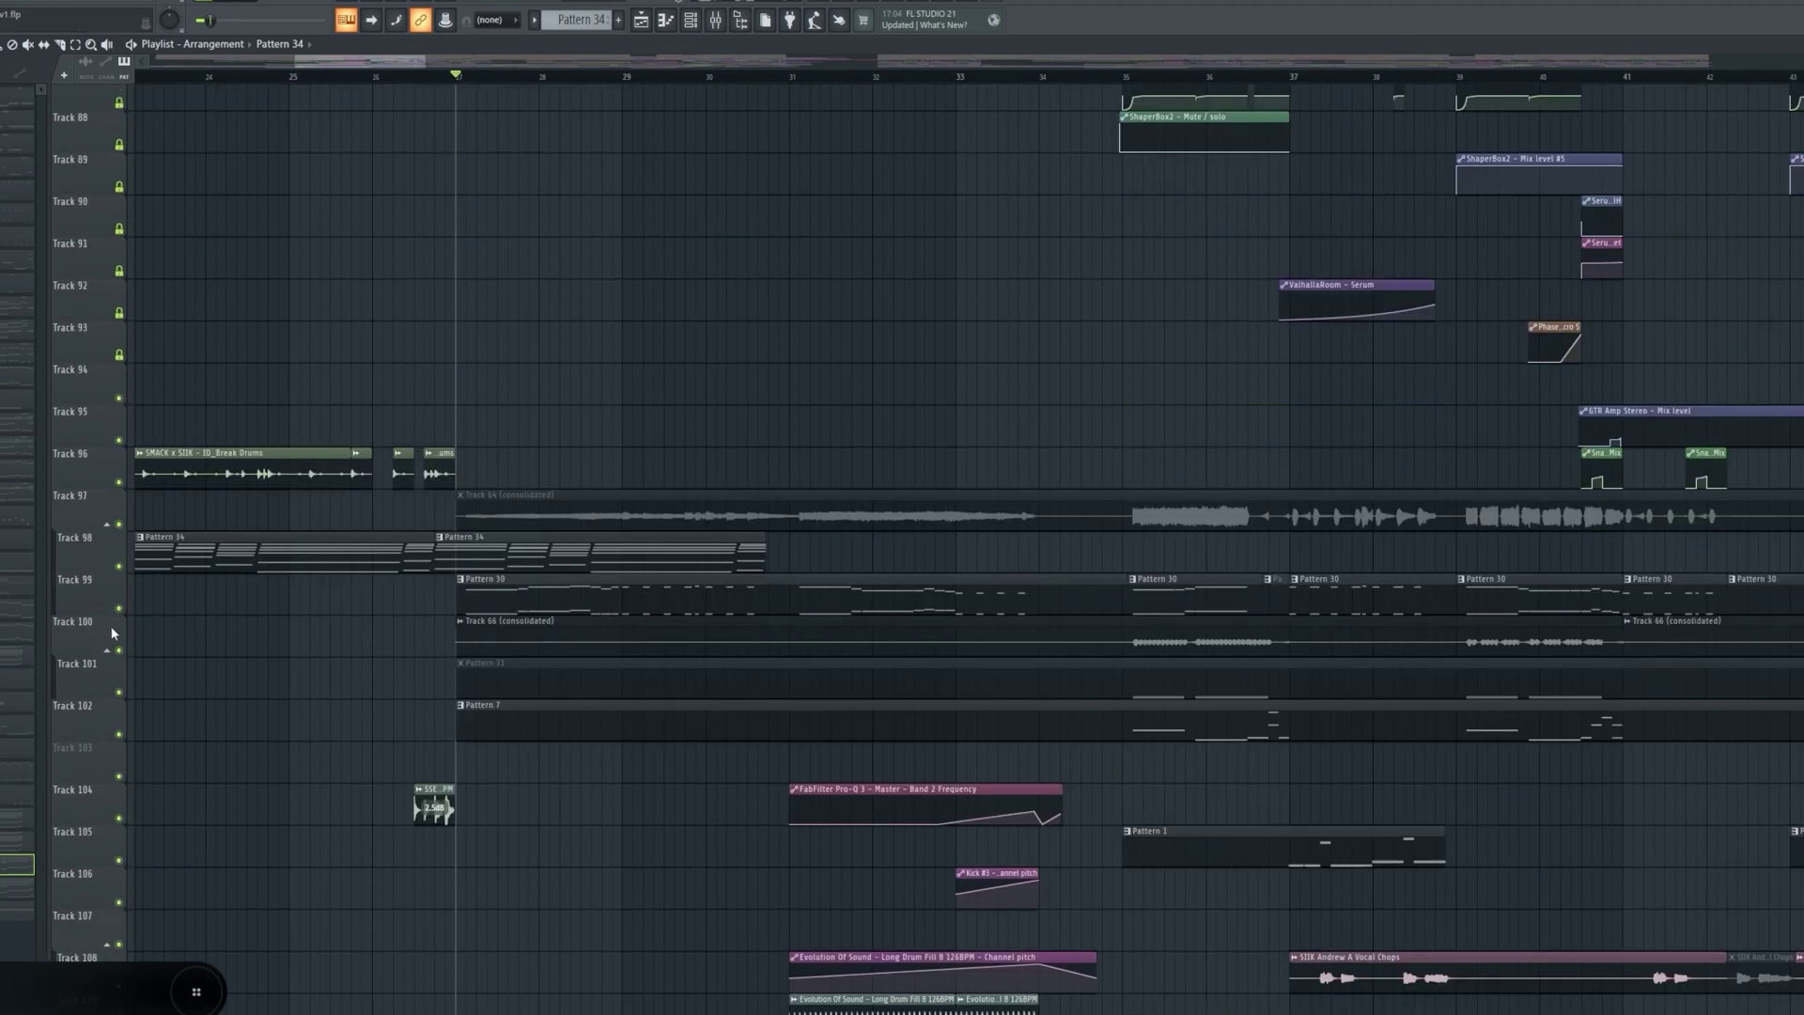
{"action": "key", "text": "space"}
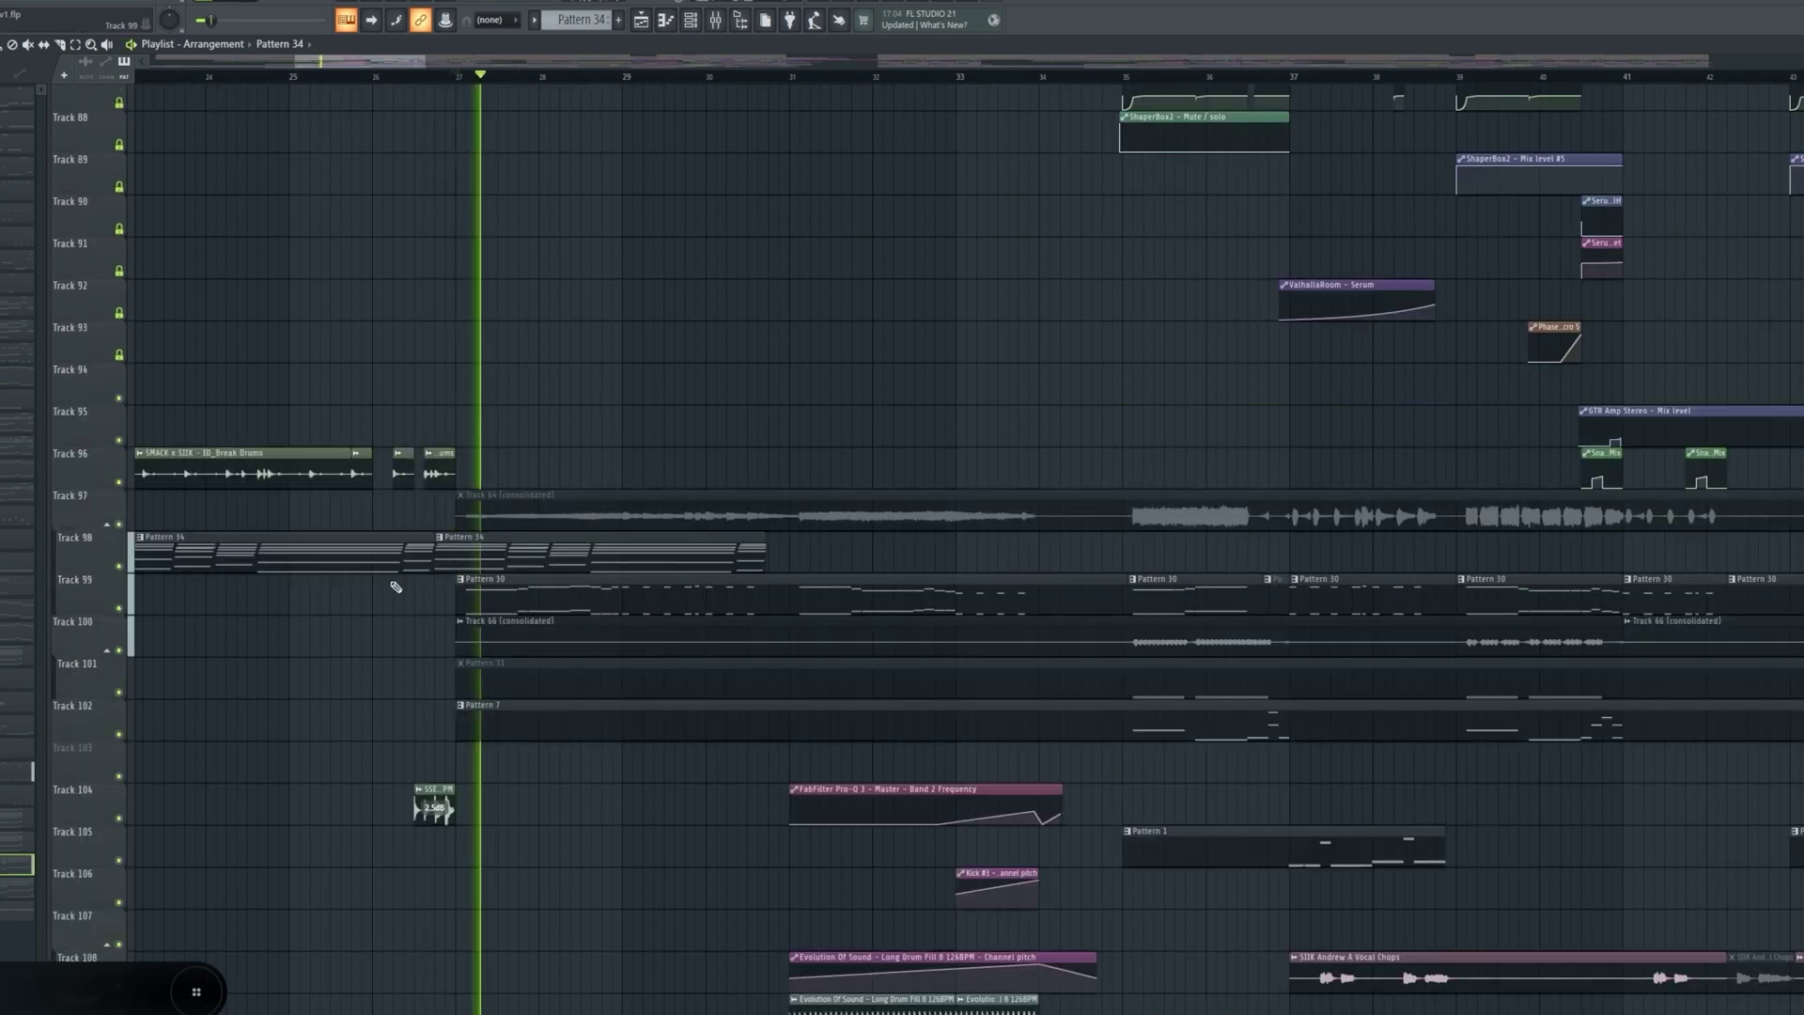
{"action": "scroll", "coordinate": [513, 573], "scroll_direction": "up", "scroll_amount": 1}
{"action": "scroll", "coordinate": [513, 573], "scroll_direction": "up", "scroll_amount": 12}
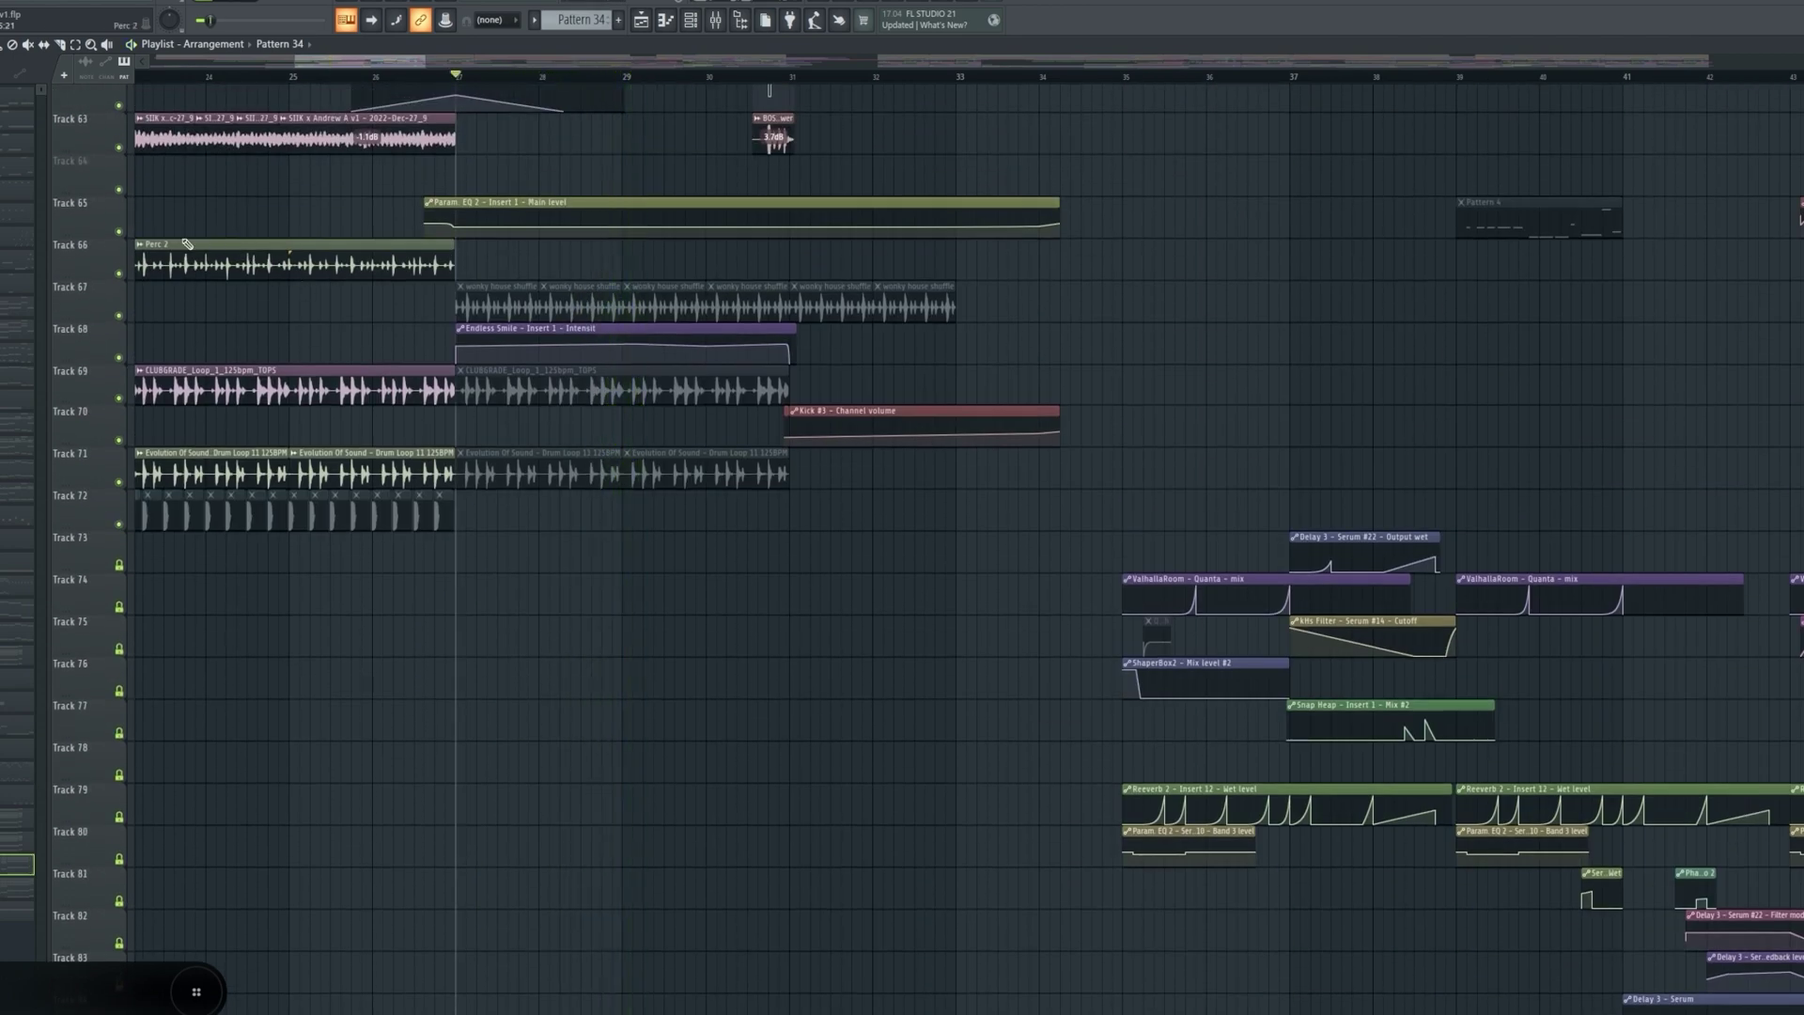
- Solo the Adlibs Dry track, audition its clips from about bar 28, and restore all tracks
{"action": "scroll", "coordinate": [767, 360], "scroll_direction": "down", "scroll_amount": 12}
{"action": "scroll", "coordinate": [508, 83], "scroll_direction": "down", "scroll_amount": 20}
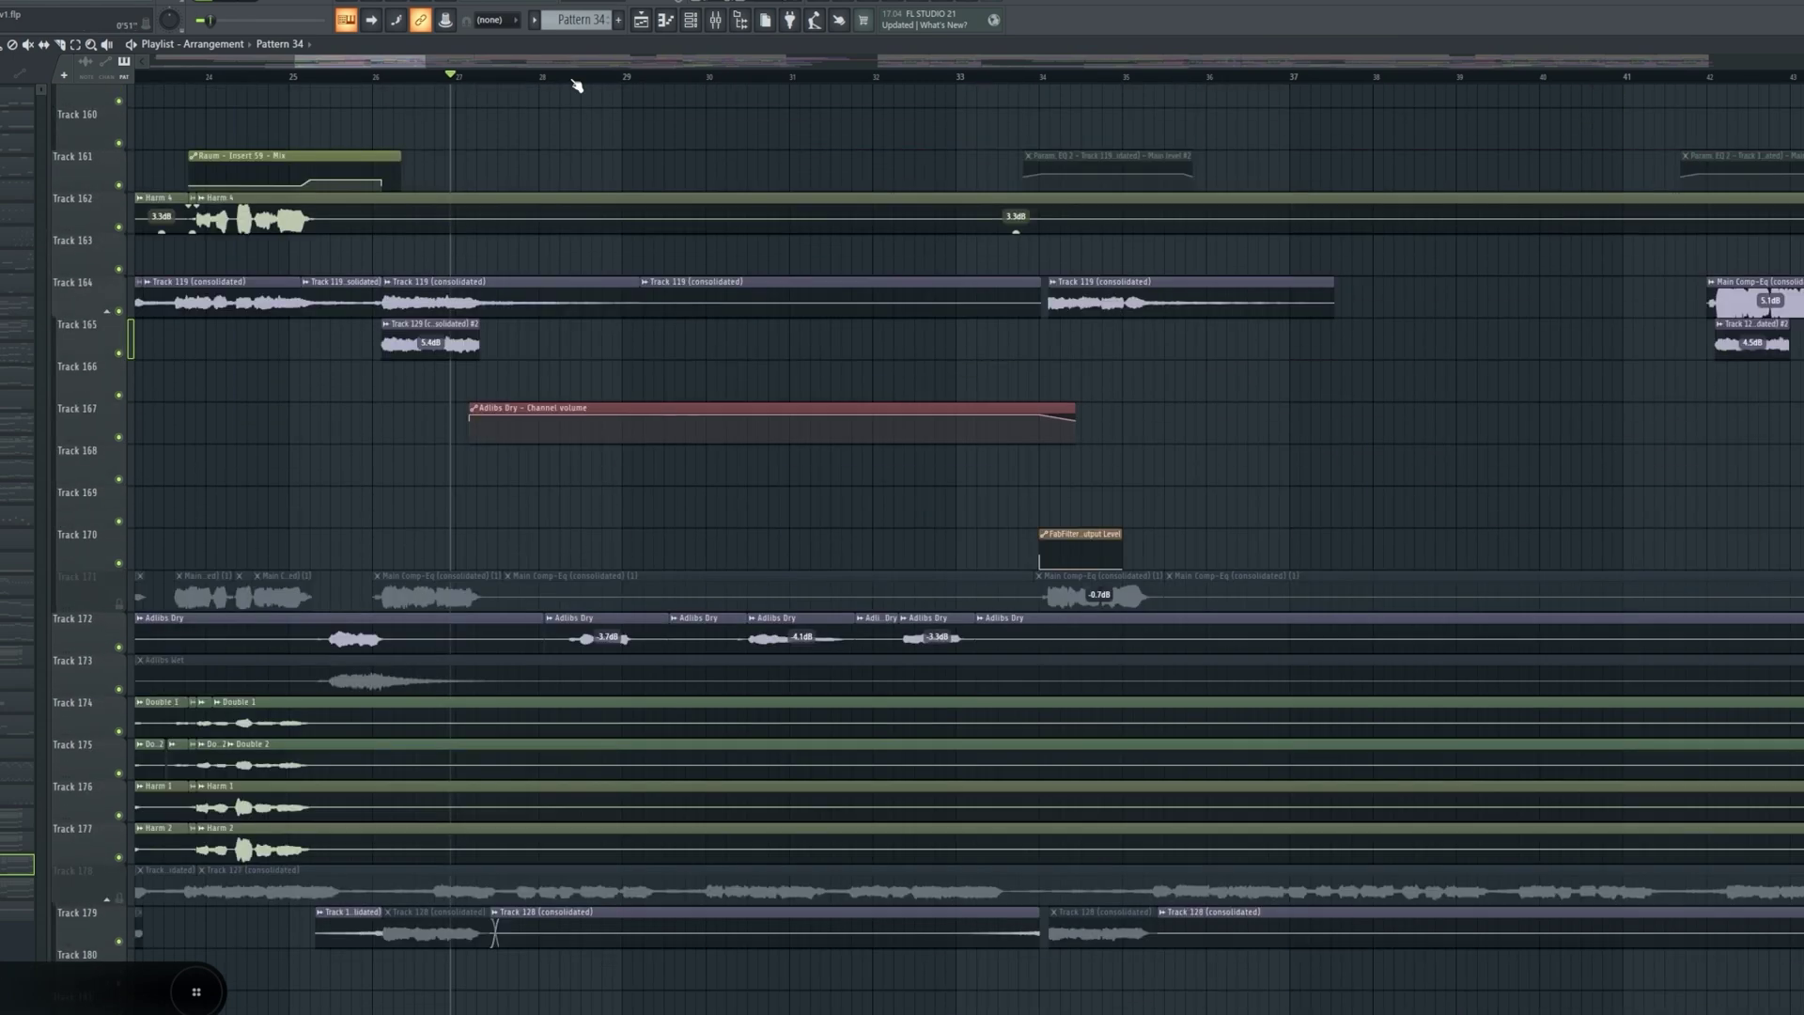
{"action": "left_click", "coordinate": [117, 647], "text": "ctrl"}
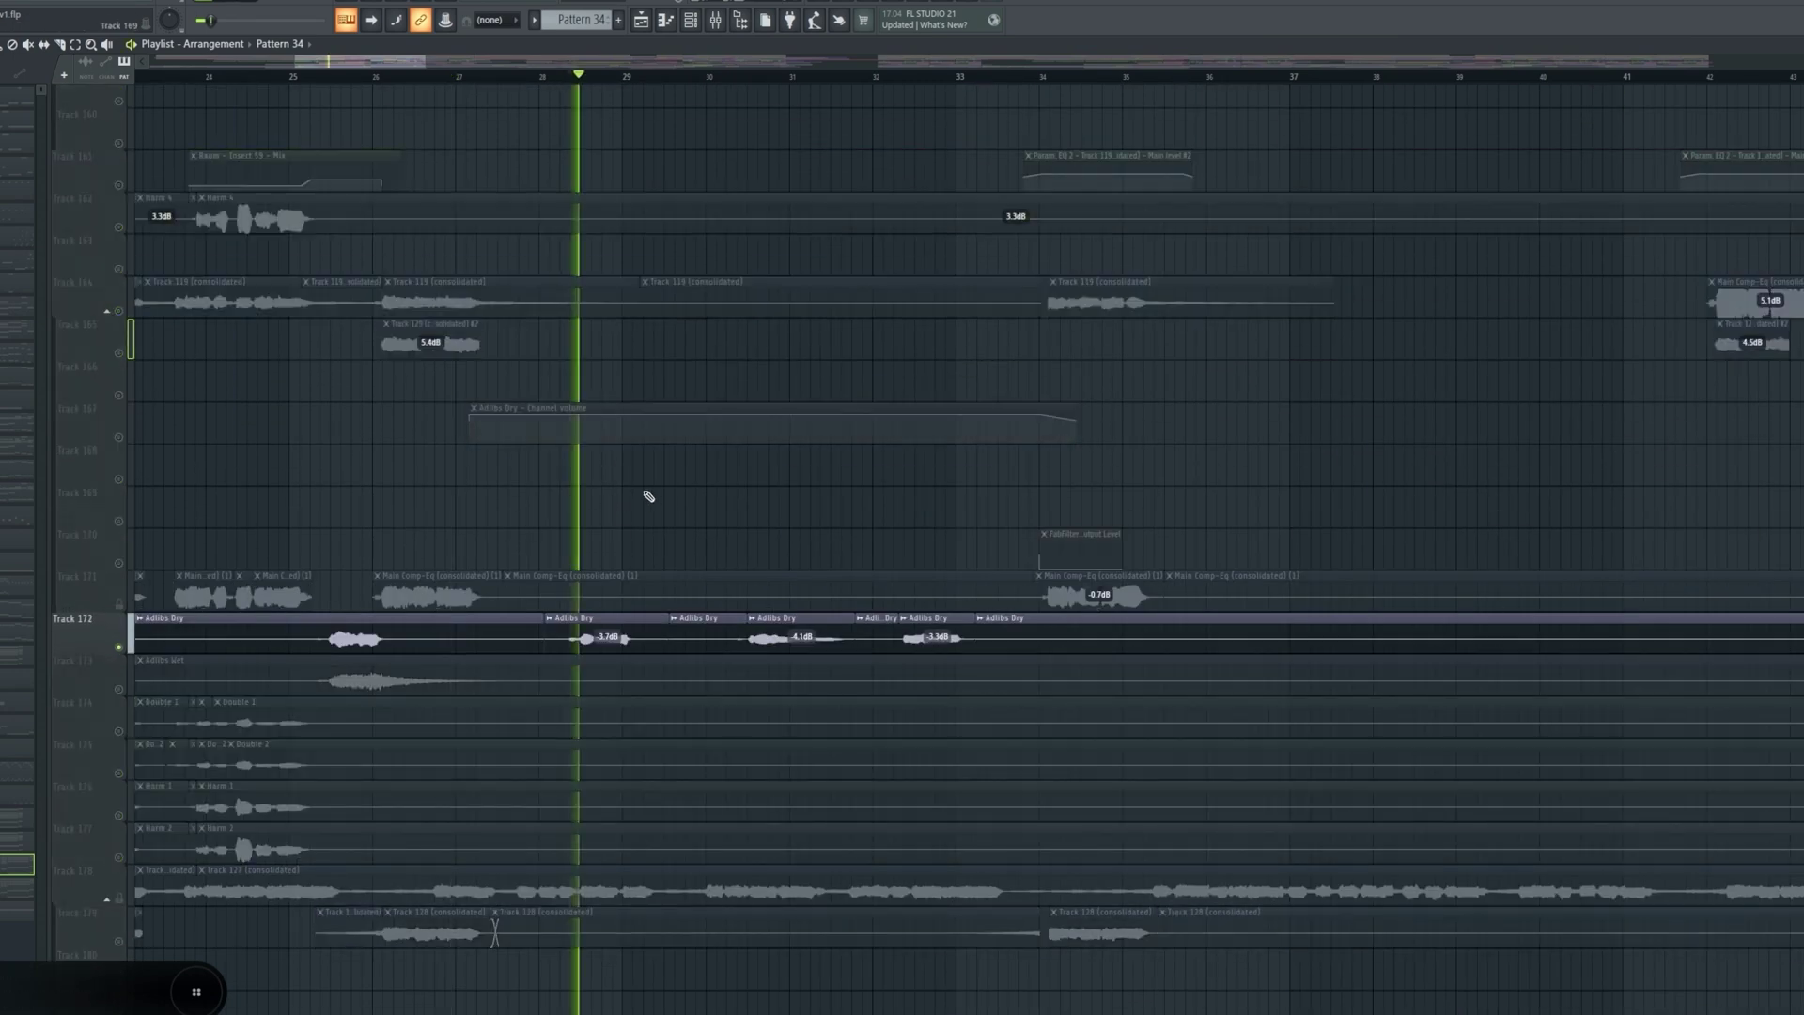
{"action": "scroll", "coordinate": [646, 81], "scroll_direction": "down", "scroll_amount": 2}
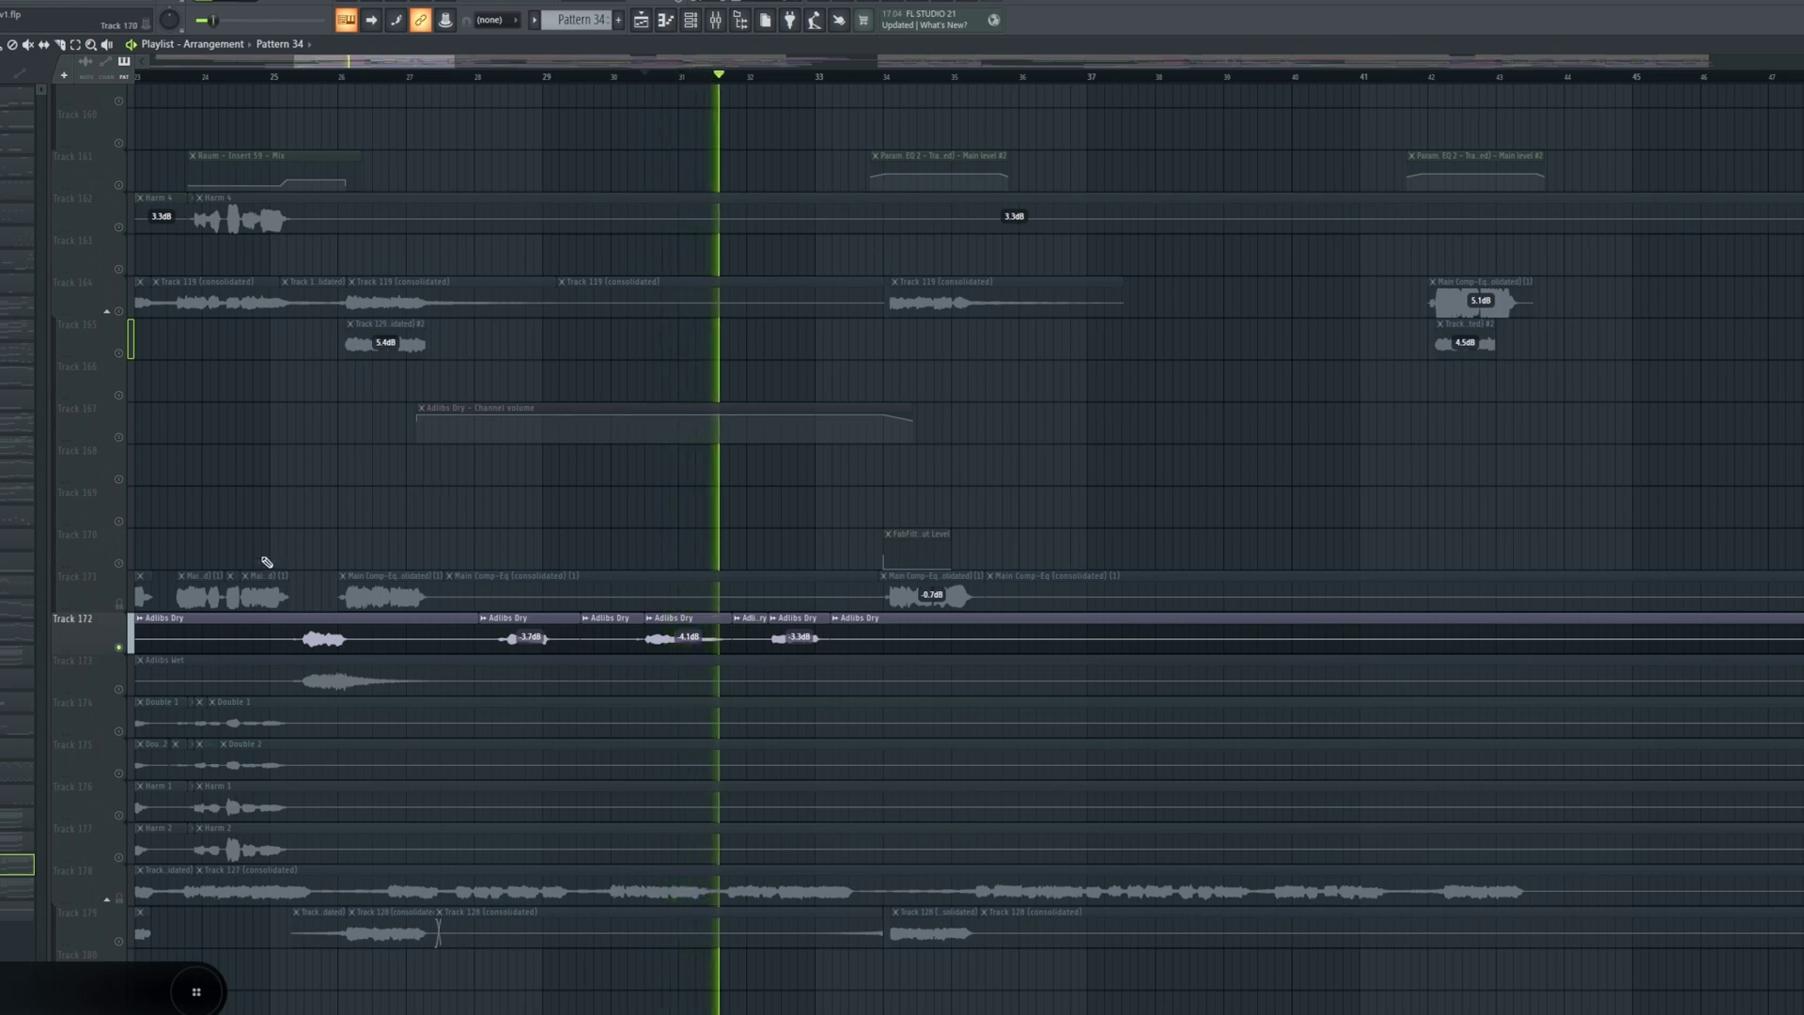
{"action": "key", "text": "space"}
{"action": "left_click", "coordinate": [119, 647], "text": "ctrl"}
- Isolate the Param EQ 2 main level and Endless Smile intensity automation on Tracks 65 and 68, and play from bar 27
{"action": "scroll", "coordinate": [554, 592], "scroll_direction": "up", "scroll_amount": 20}
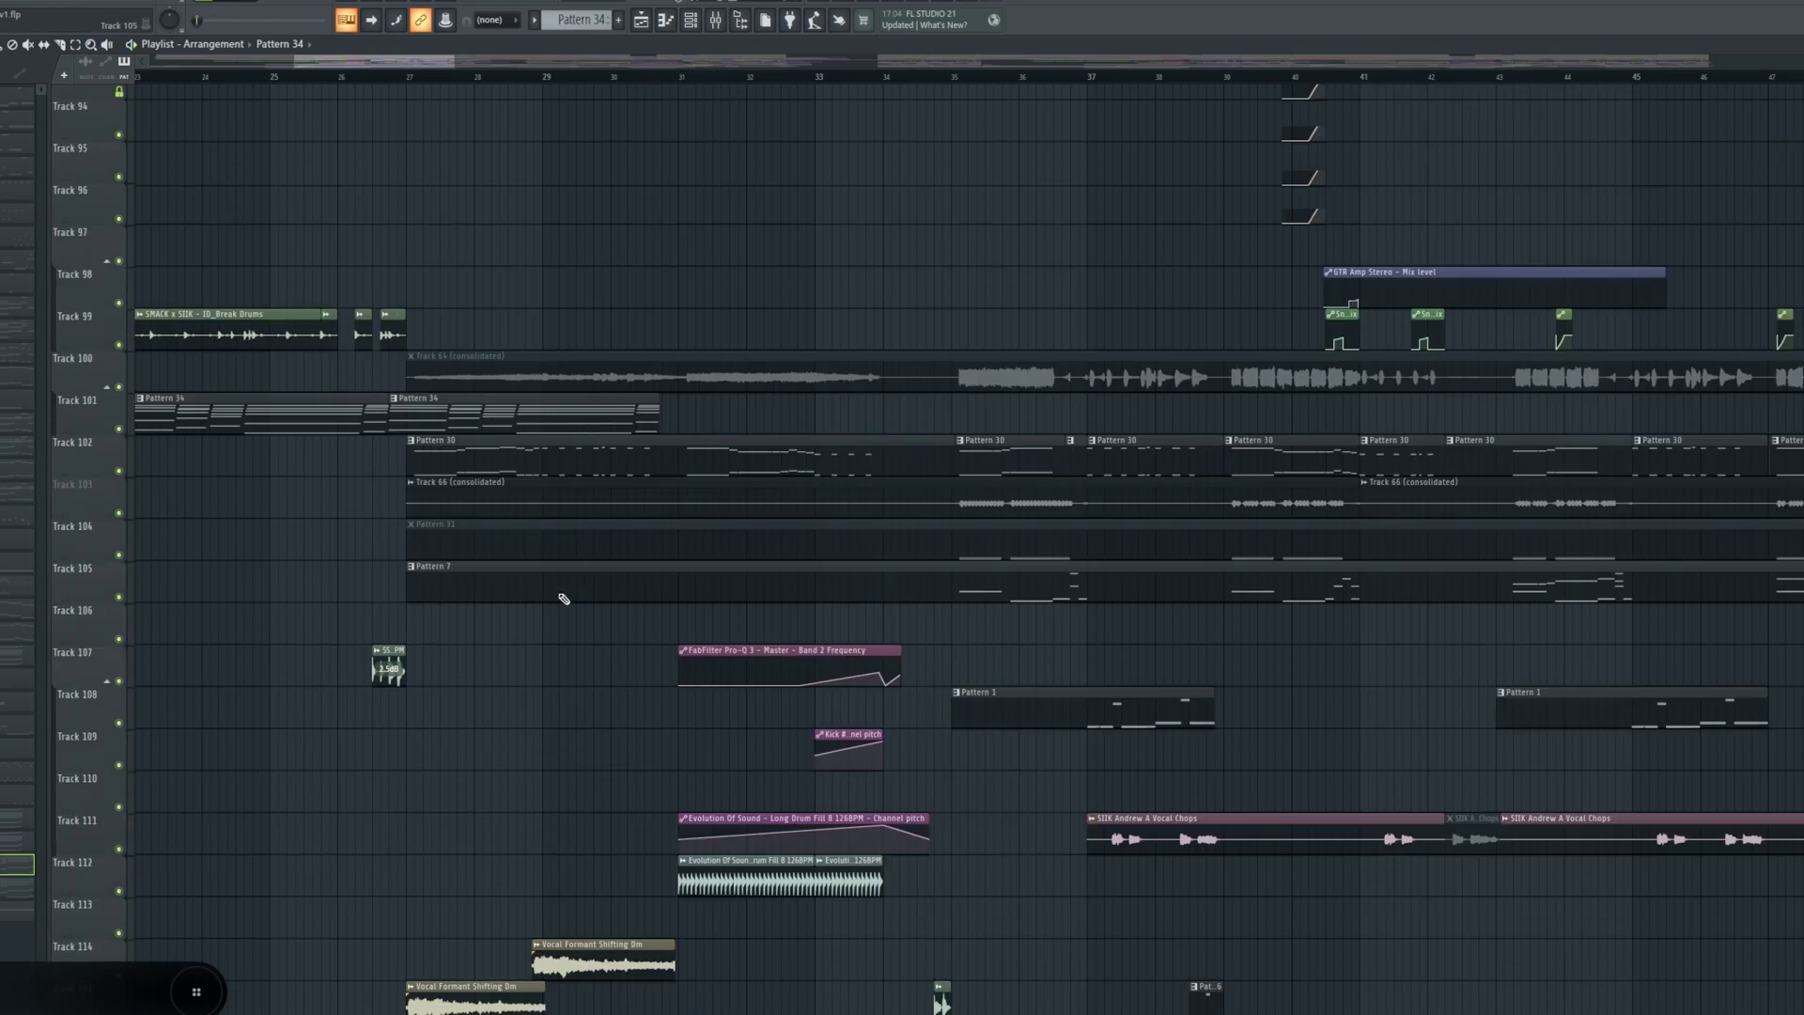
{"action": "scroll", "coordinate": [542, 240], "scroll_direction": "down", "scroll_amount": 7}
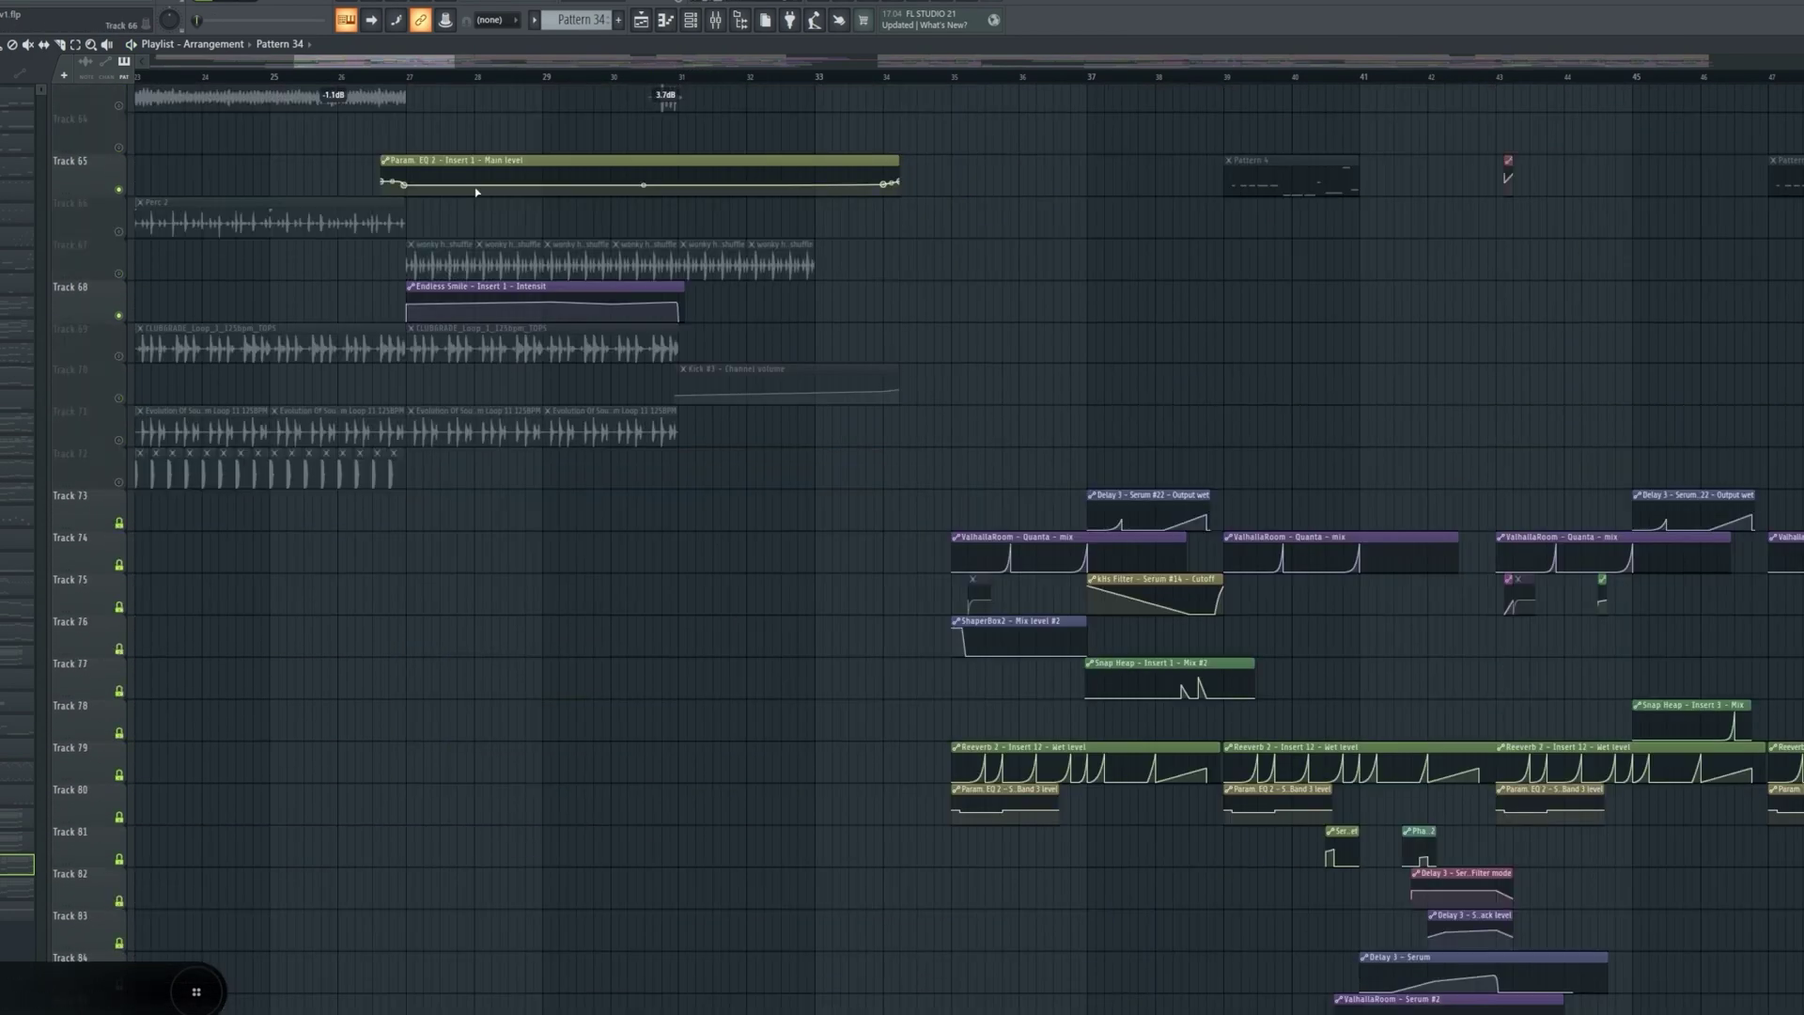
{"action": "scroll", "coordinate": [556, 317], "scroll_direction": "up", "scroll_amount": 2}
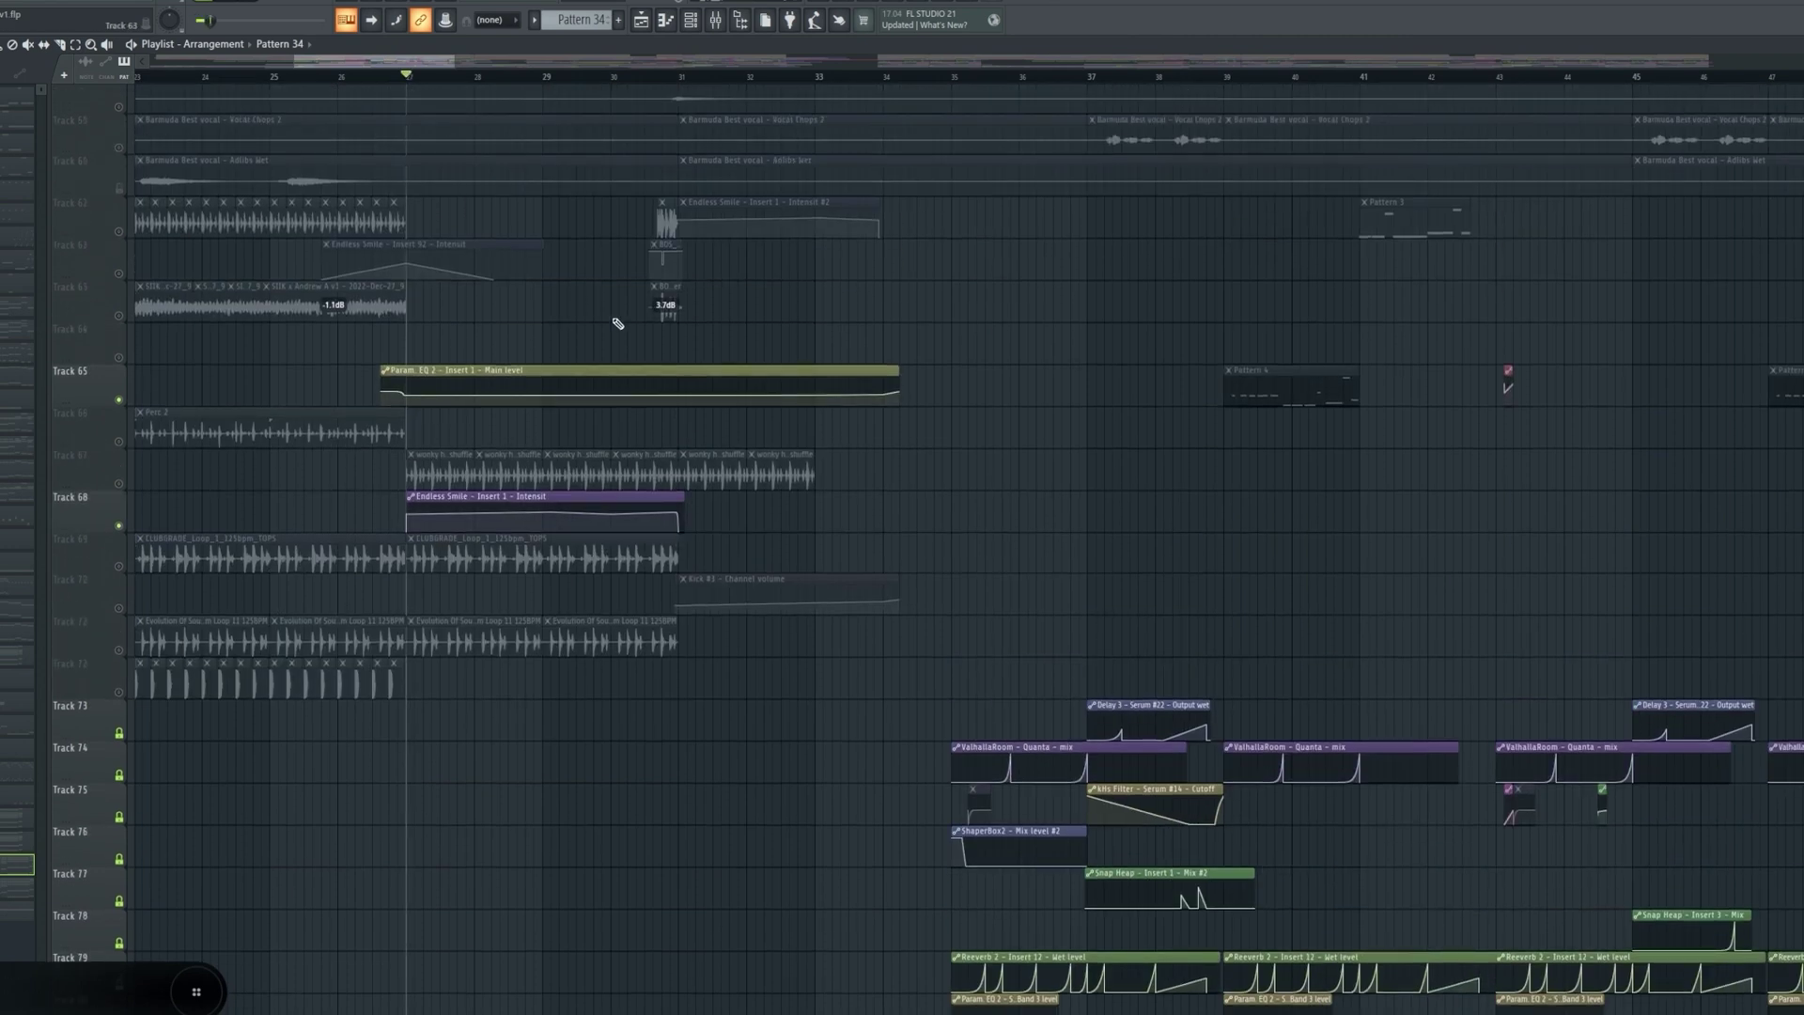
{"action": "key", "text": "space"}
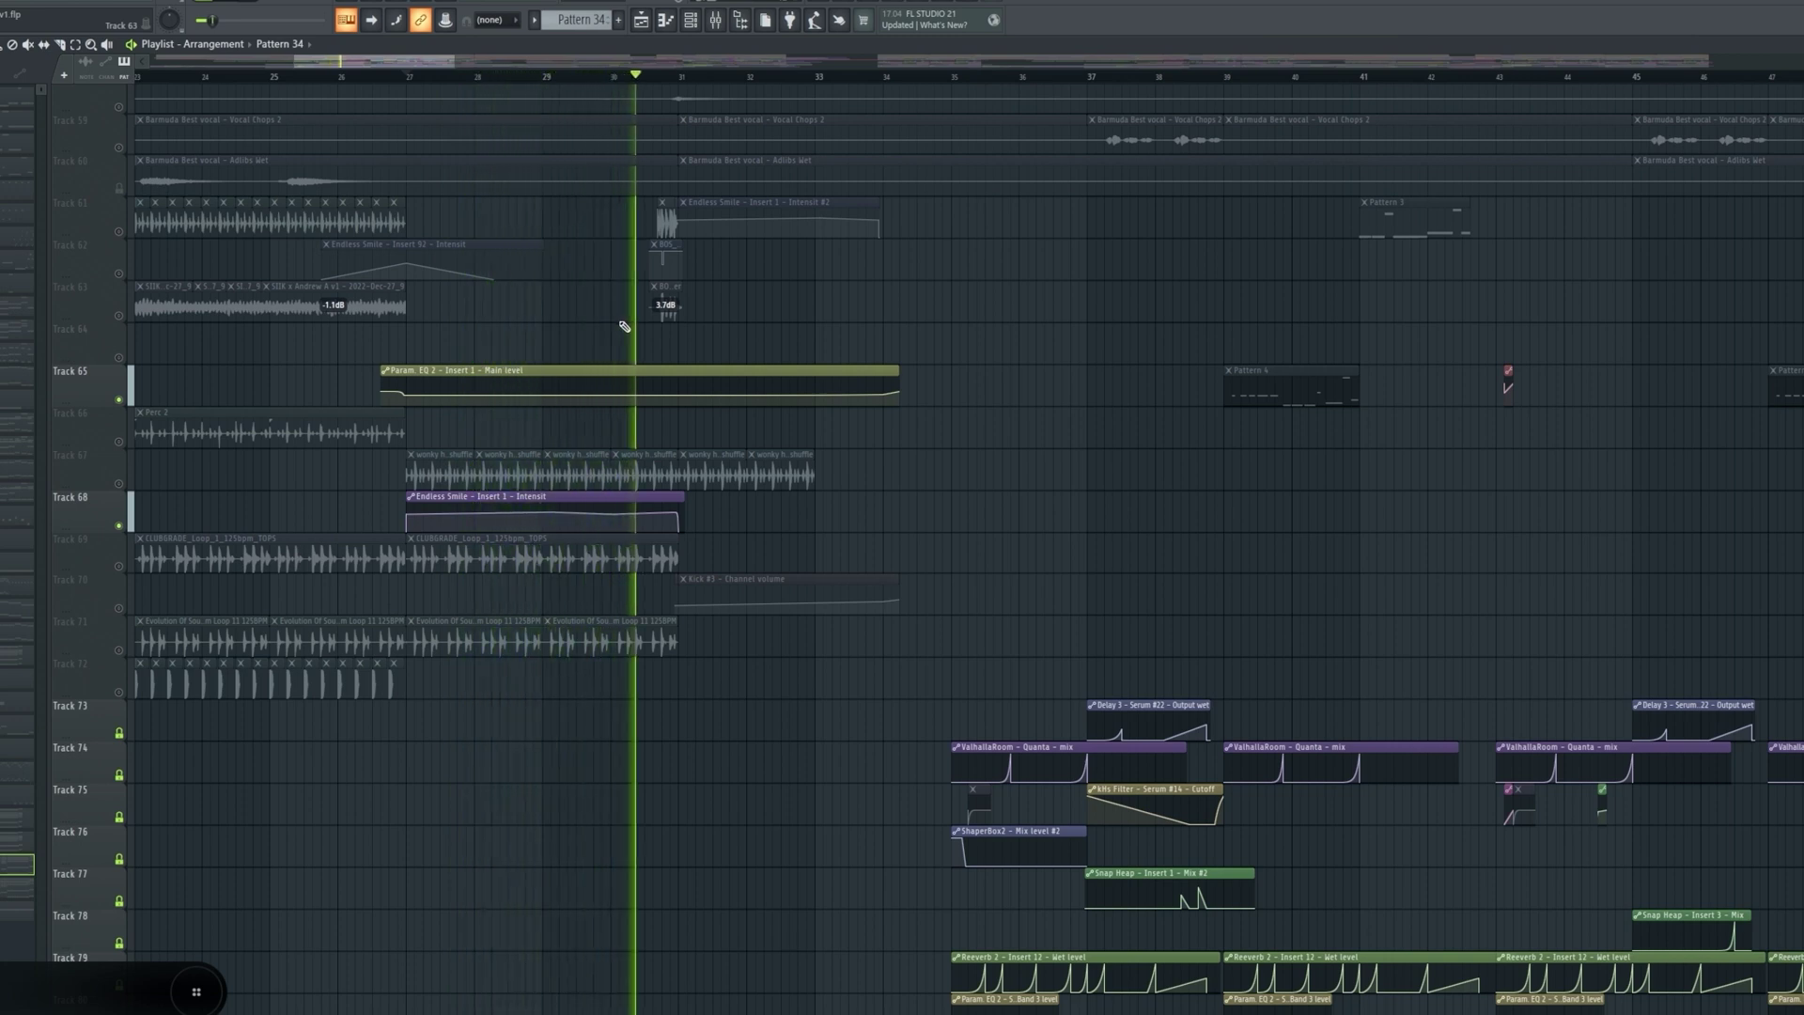
- Enable Track 61 with its second Endless Smile automation, play from just before bar 31, and examine the filter and ShaperBox2 automation
{"action": "left_click", "coordinate": [650, 79]}
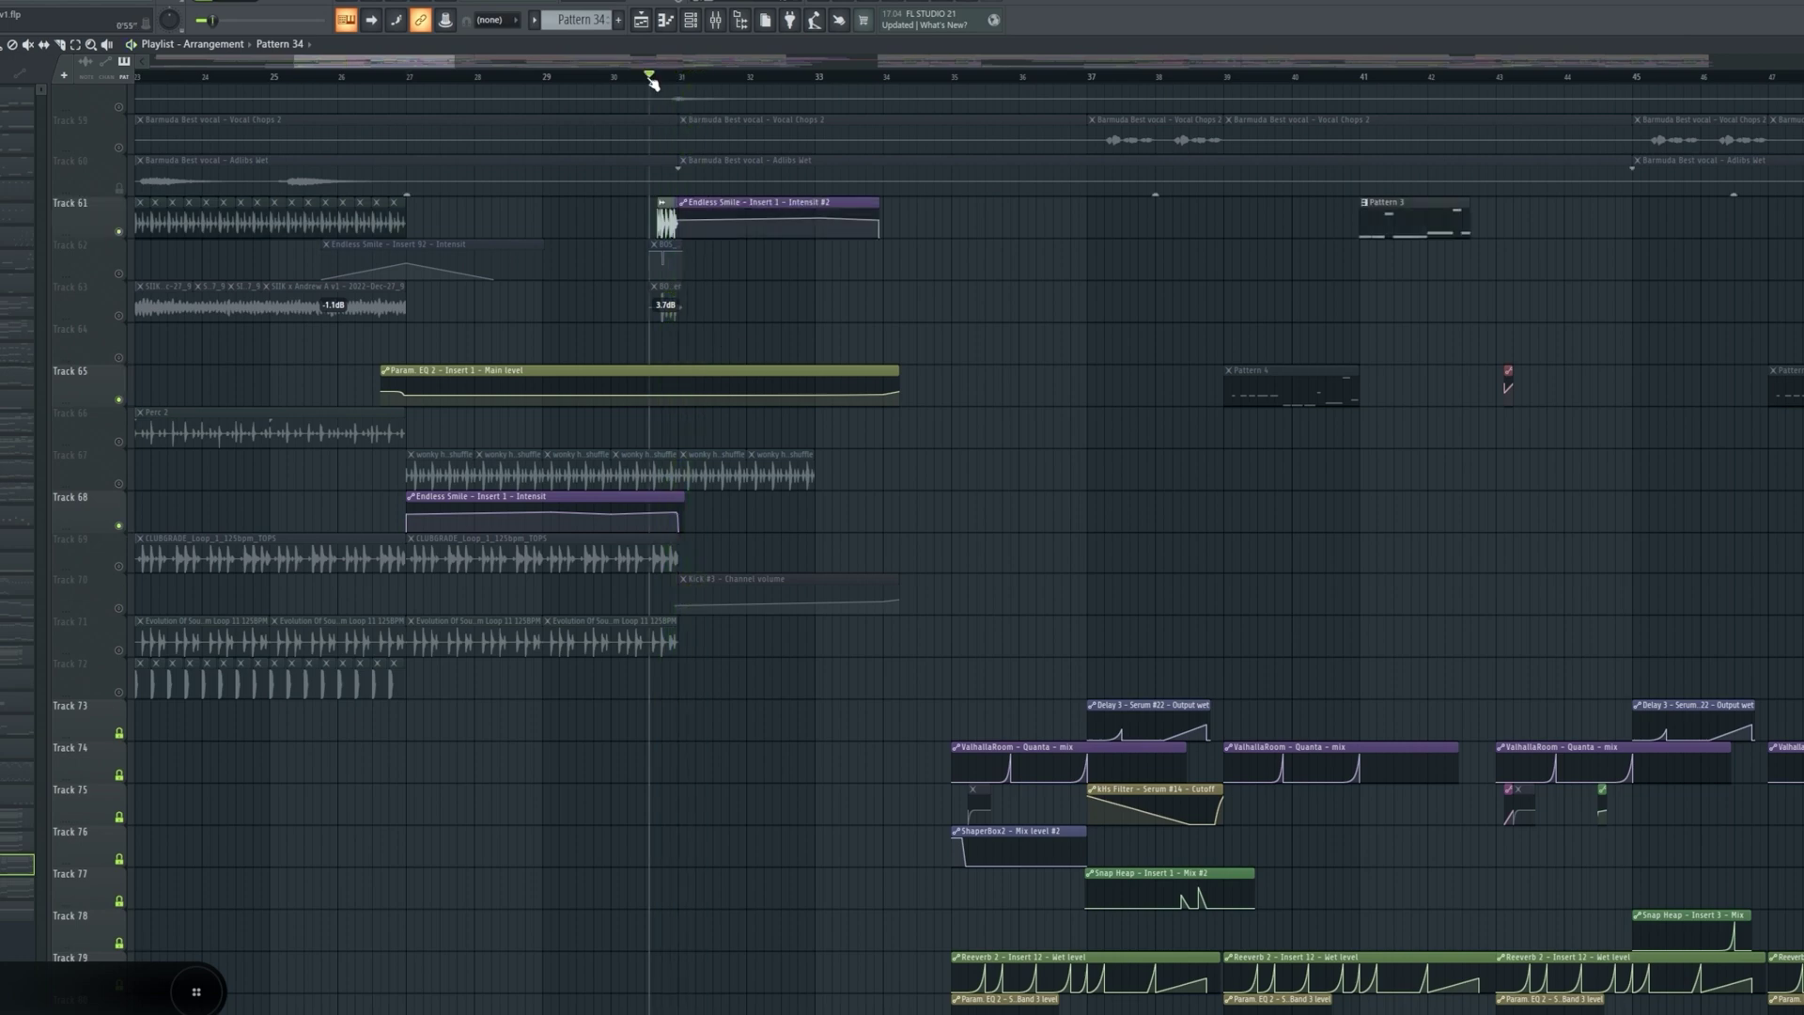
{"action": "key", "text": "space"}
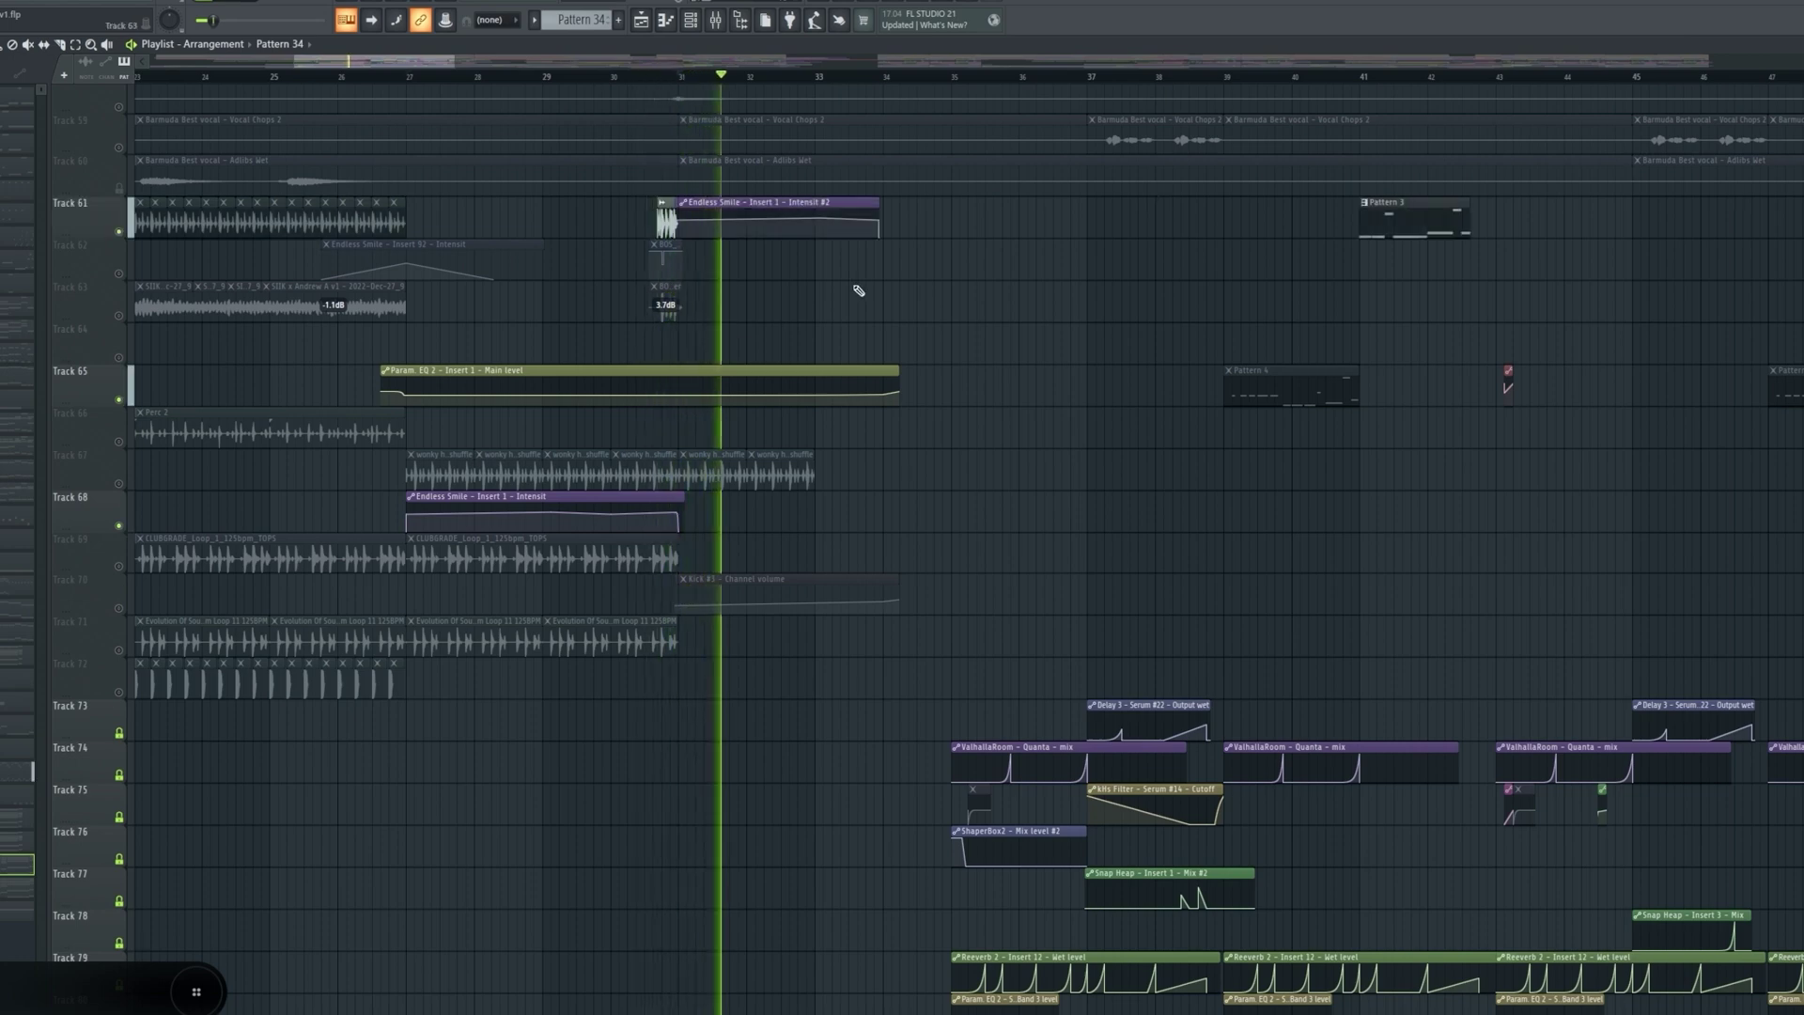
{"action": "scroll", "coordinate": [850, 290], "scroll_direction": "down", "scroll_amount": 3}
{"action": "scroll", "coordinate": [857, 299], "scroll_direction": "up", "scroll_amount": 6}
{"action": "scroll", "coordinate": [852, 300], "scroll_direction": "up", "scroll_amount": 3}
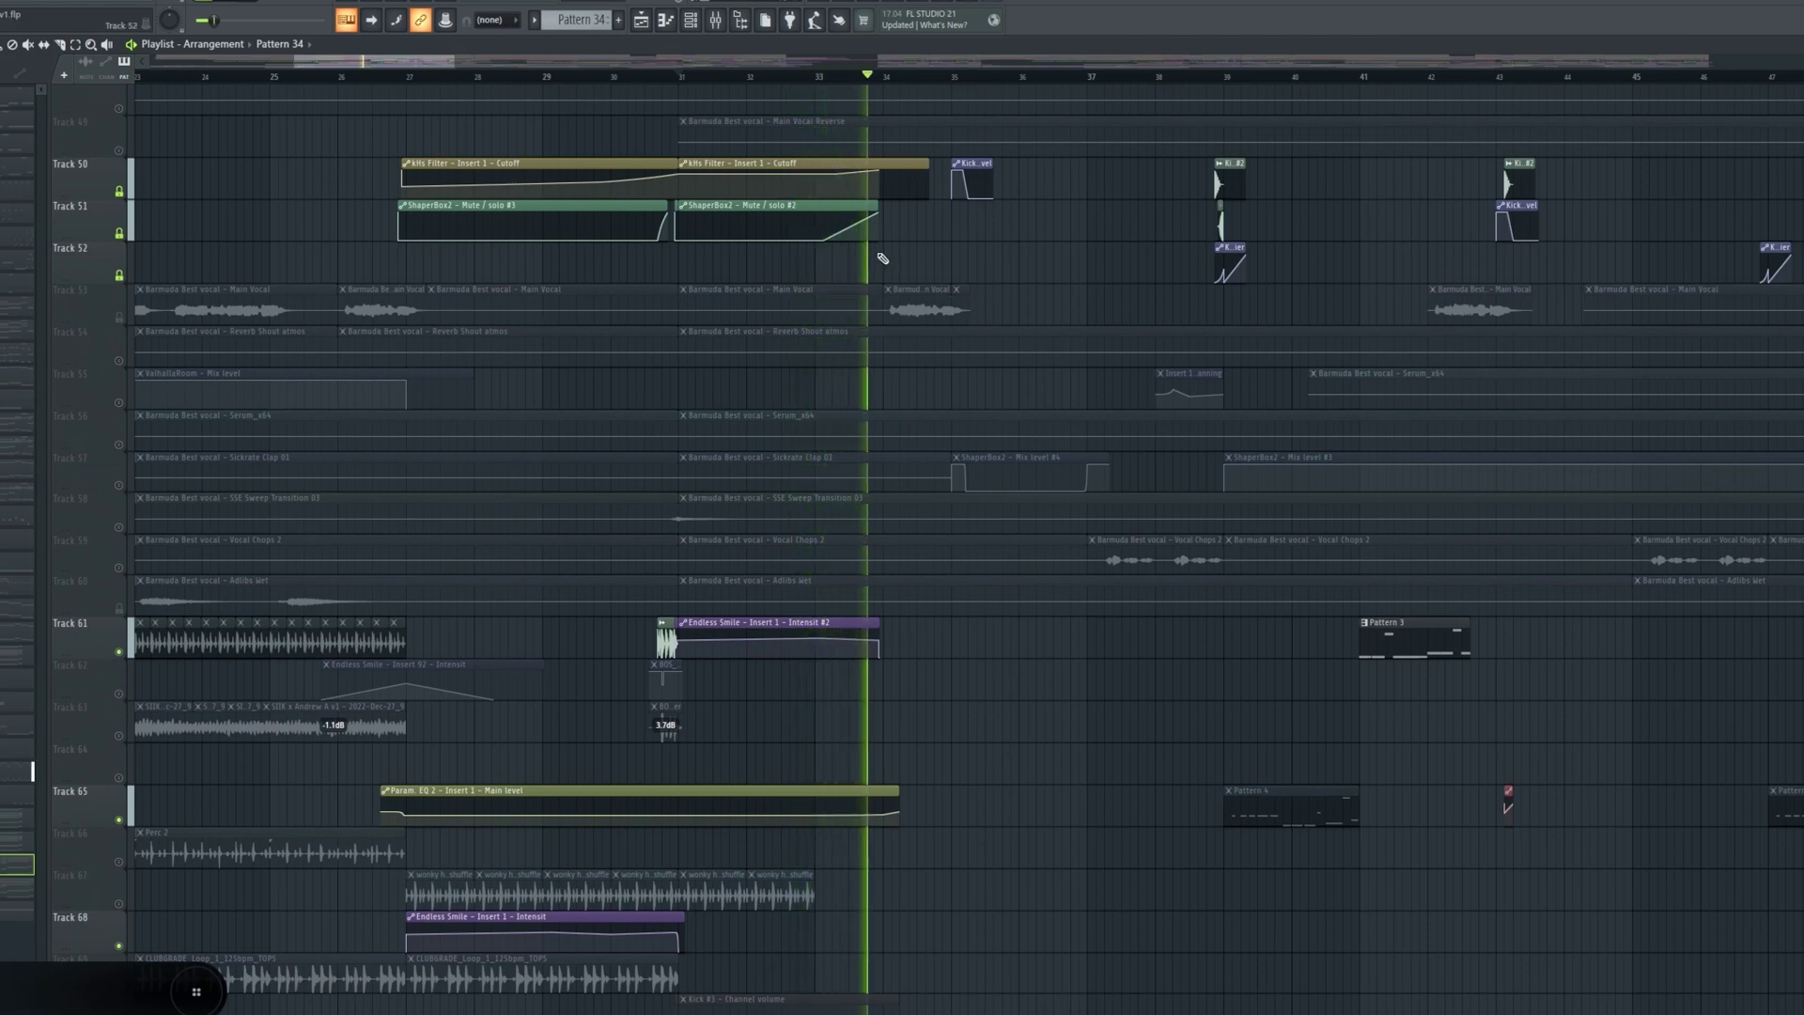
{"action": "key", "text": "space"}
- Play the full buildup from bar 31 with all tracks enabled, viewing the drum fill, sweep and master automation clips
{"action": "scroll", "coordinate": [686, 414], "scroll_direction": "down", "scroll_amount": 15}
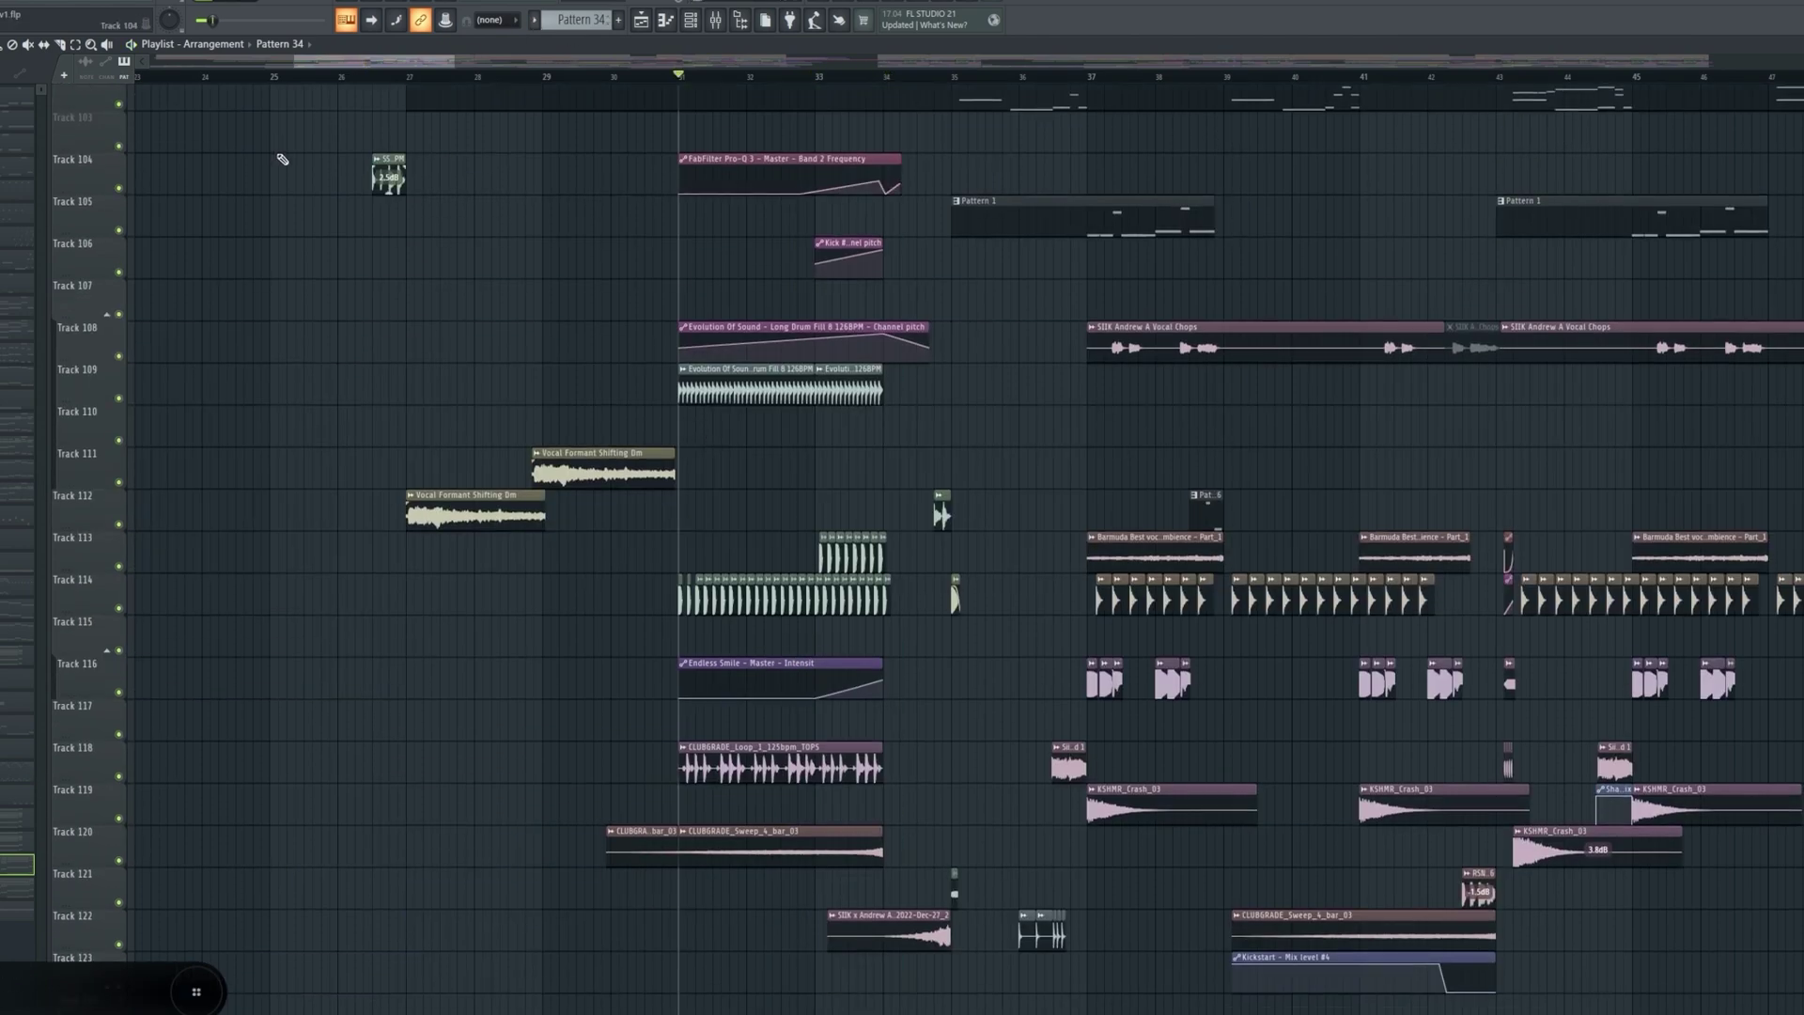
{"action": "left_click", "coordinate": [669, 80]}
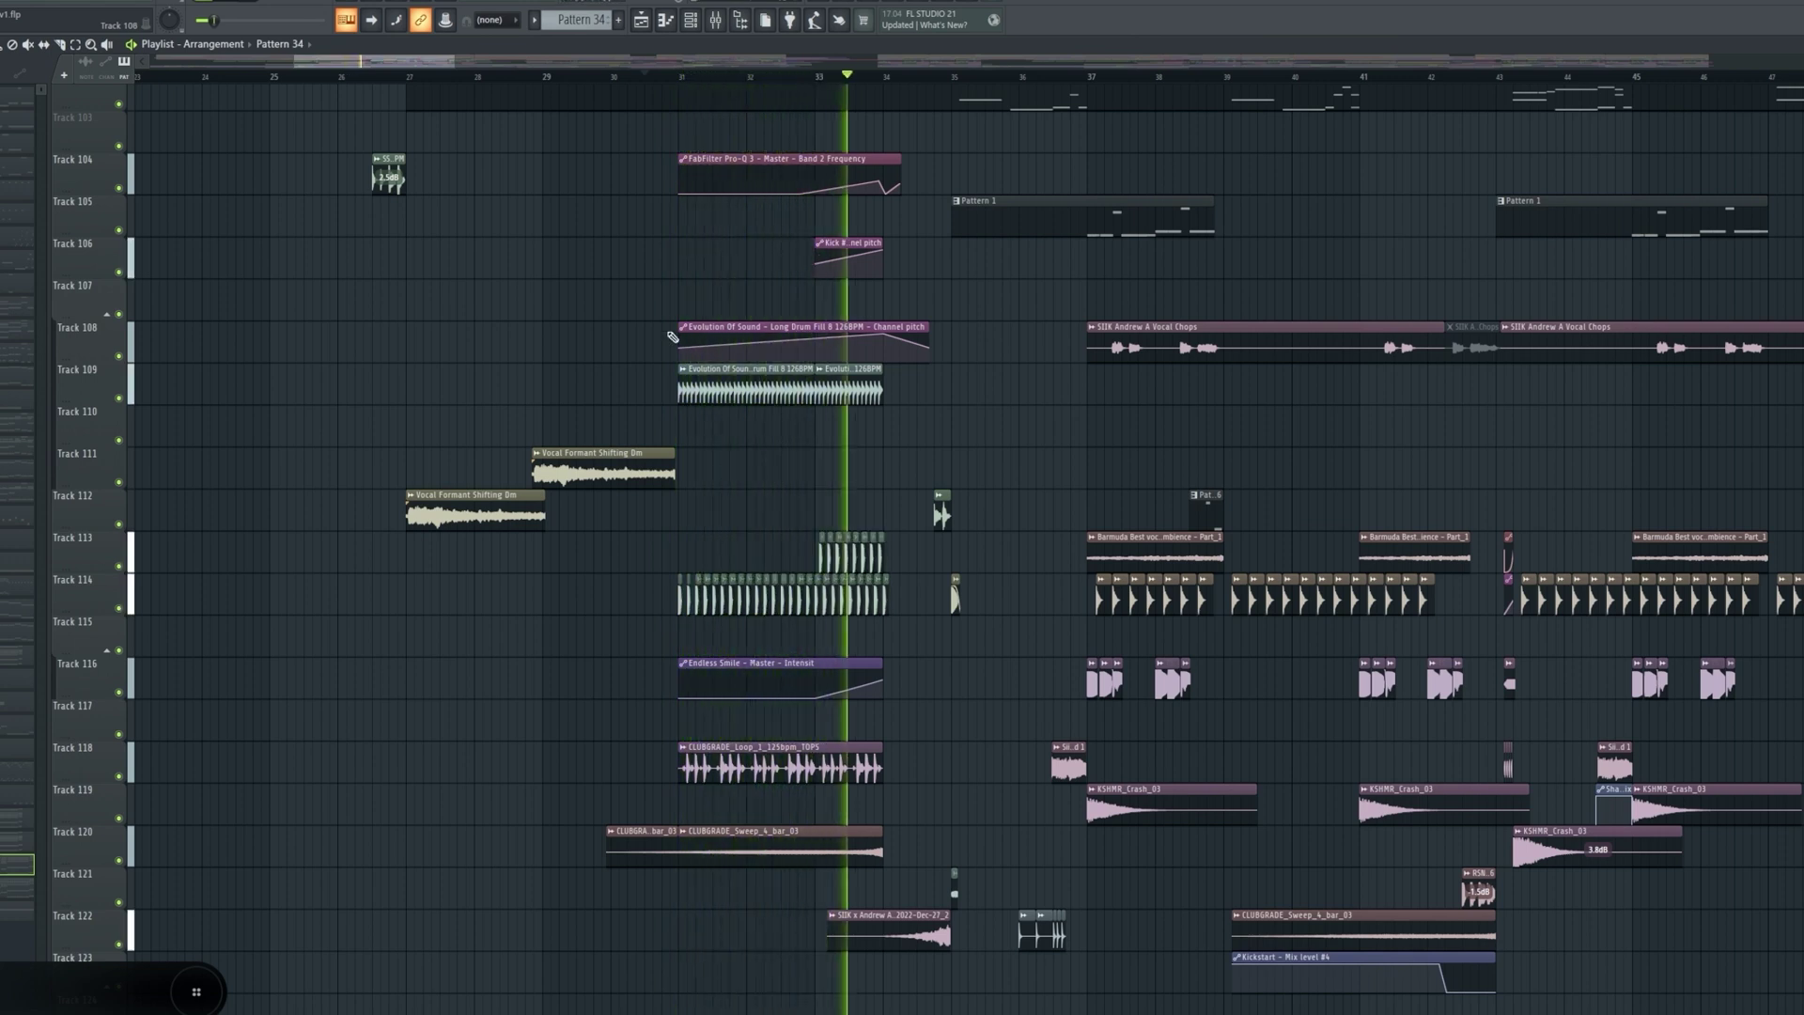
{"action": "key", "text": "space"}
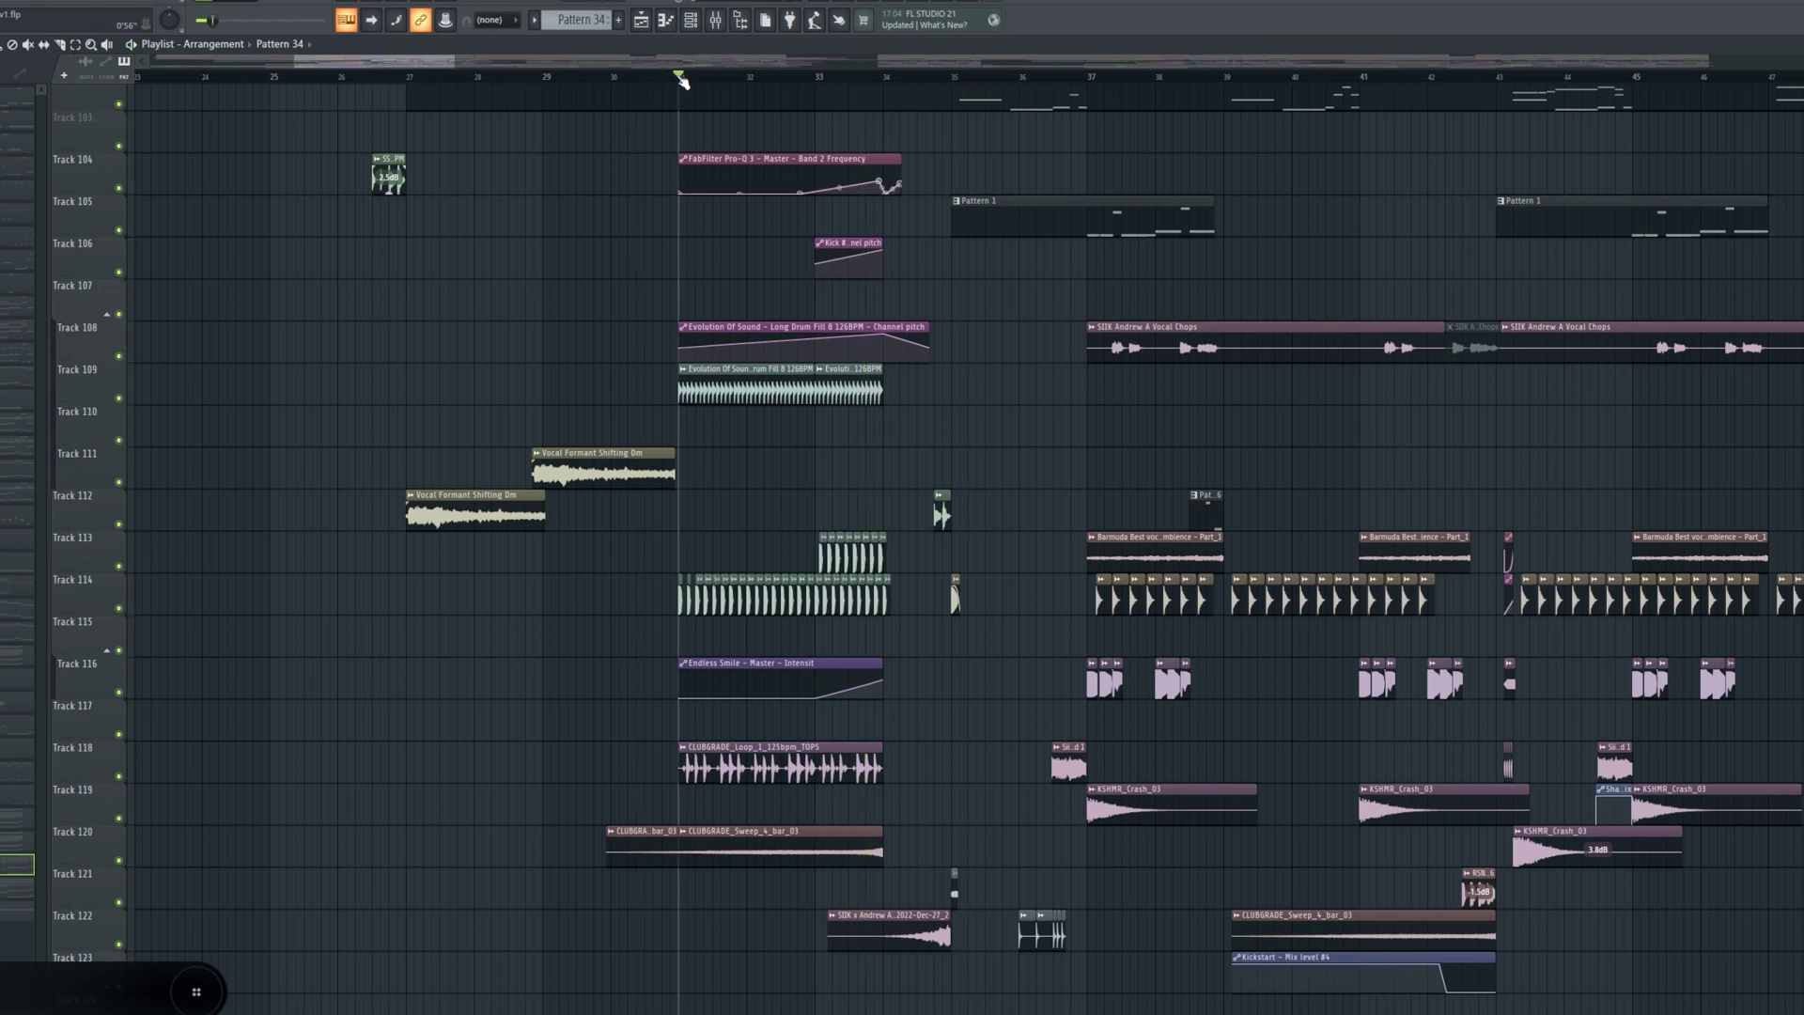
- Solo the buildup drum Tracks 113 and 114 with the Long Drum Fill Tracks 108 and 109, and audition them from bar 31
{"action": "left_click_drag", "start_coordinate": [127, 615], "coordinate": [131, 574]}
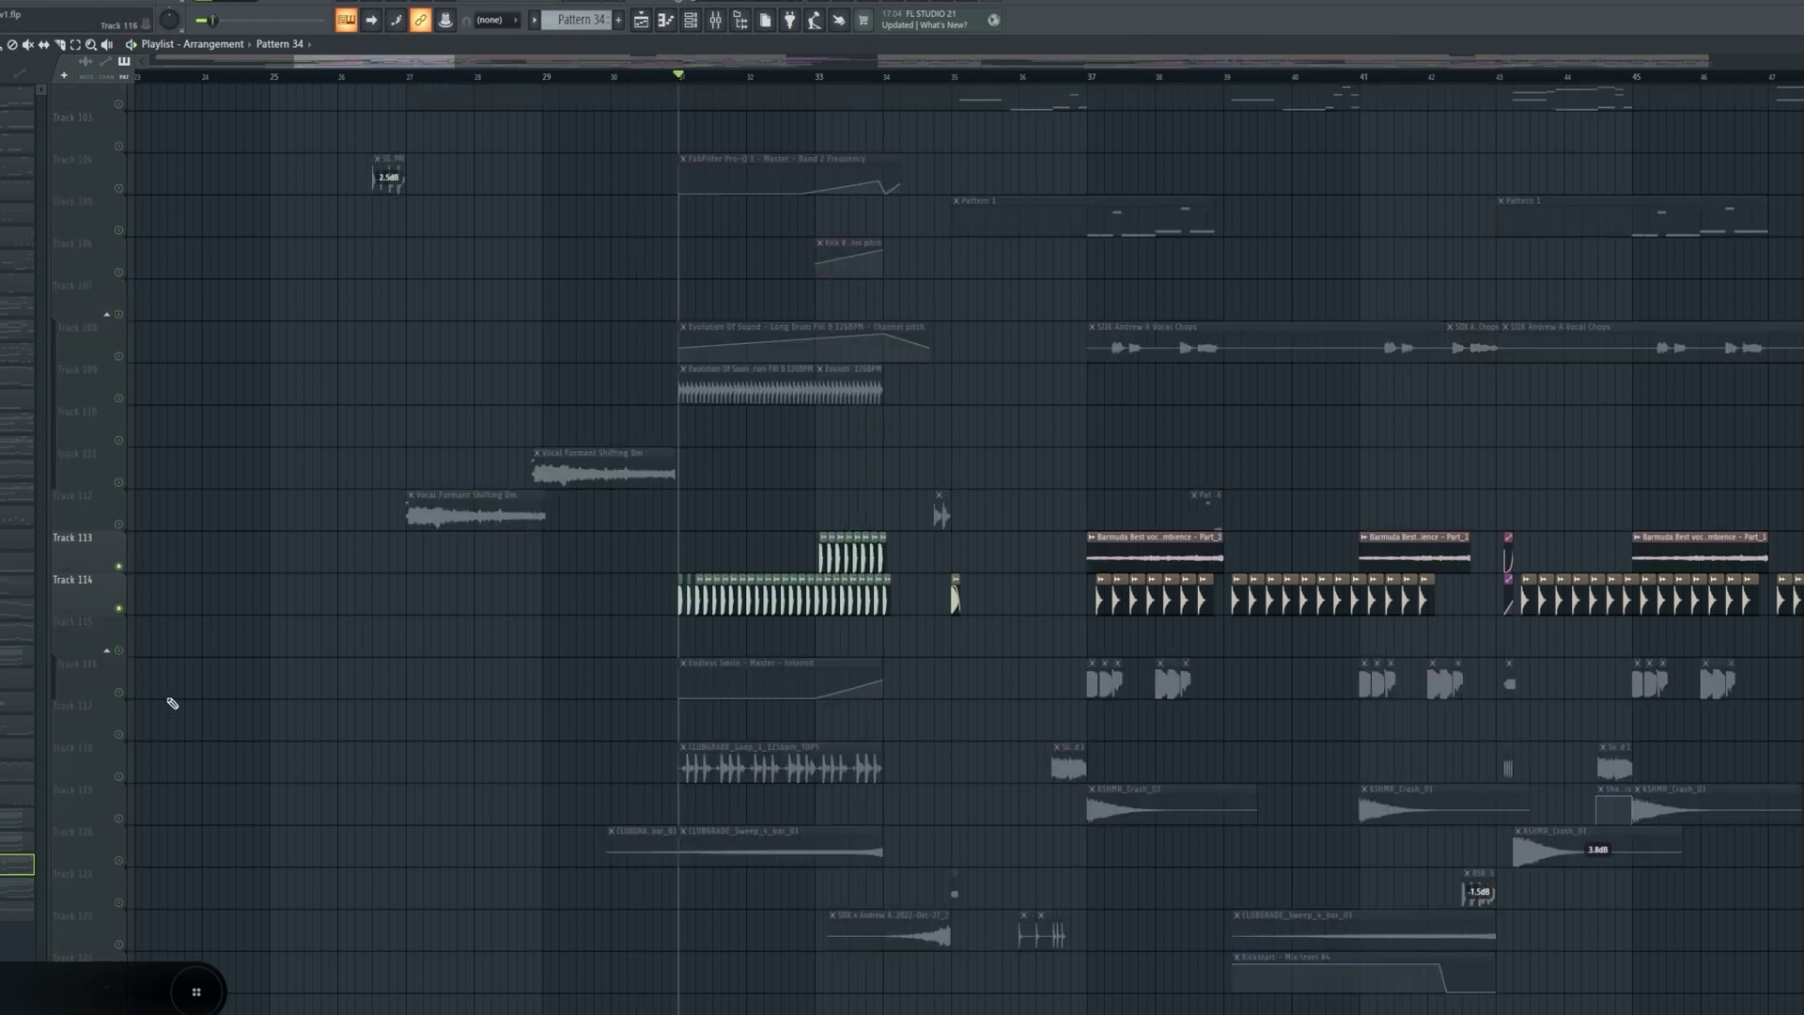
{"action": "left_click_drag", "start_coordinate": [129, 390], "coordinate": [129, 347]}
{"action": "scroll", "coordinate": [890, 492], "scroll_direction": "up", "scroll_amount": 1}
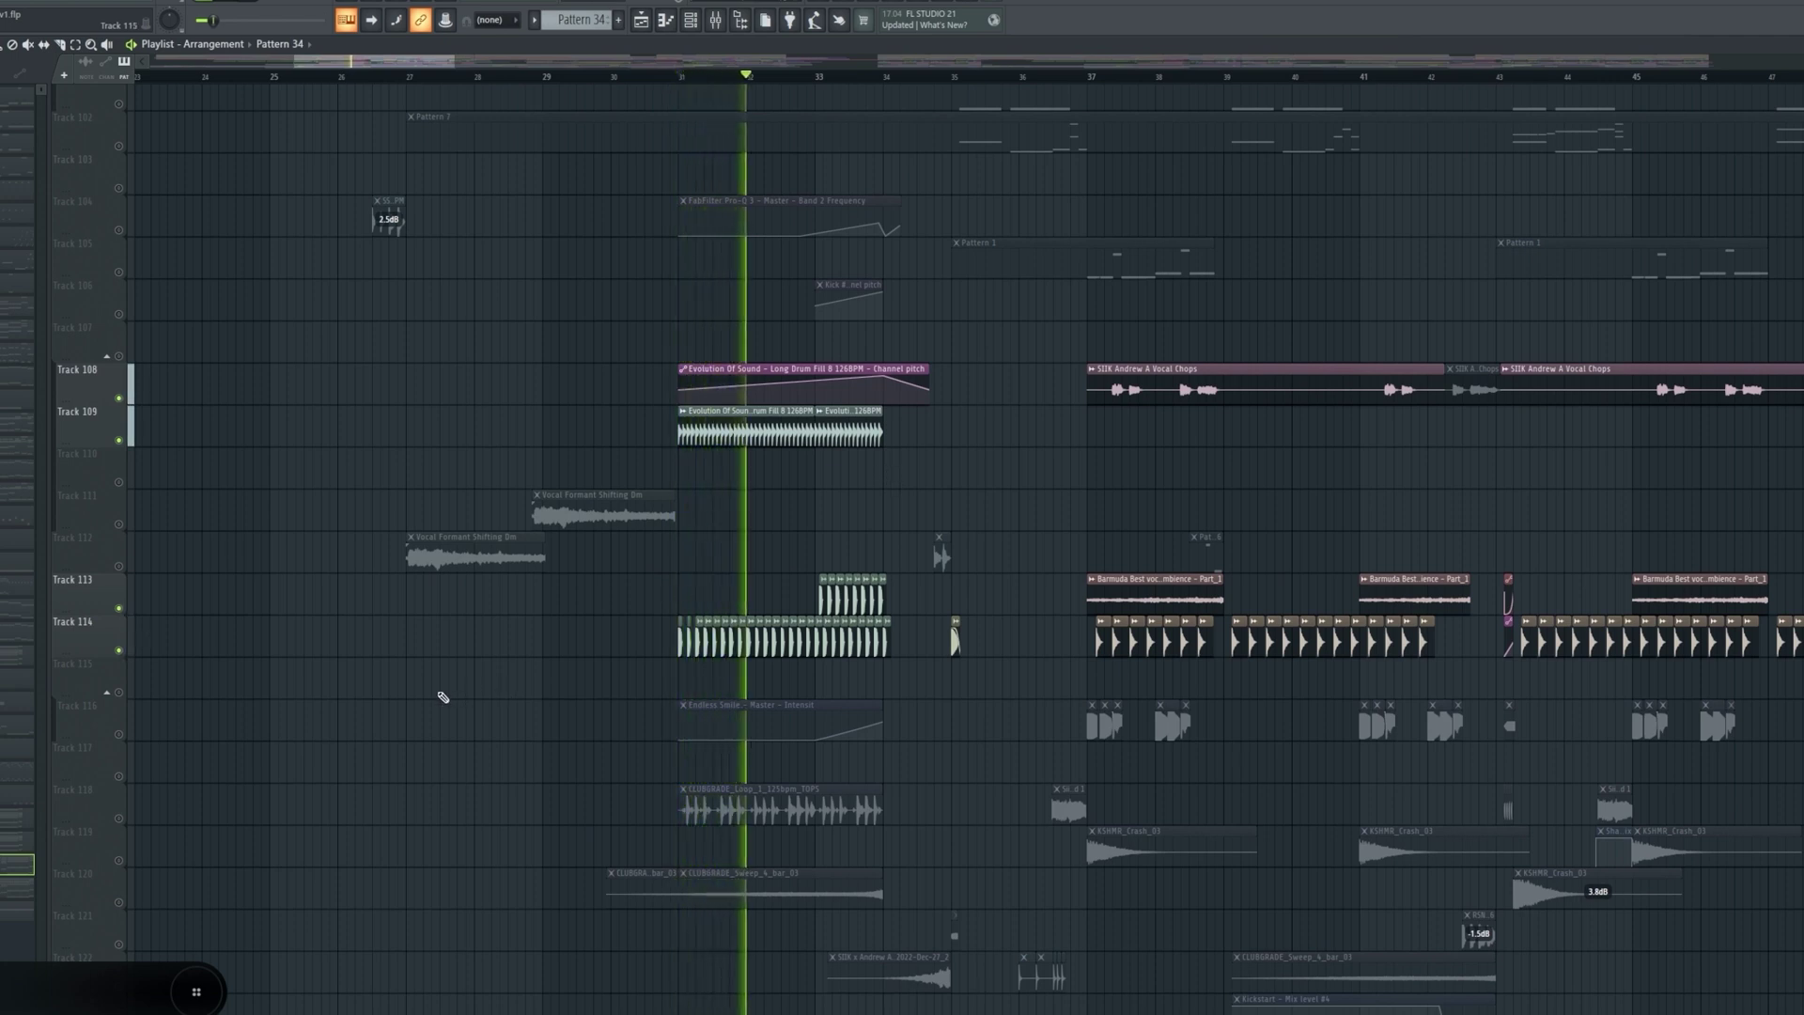
{"action": "key", "text": "space"}
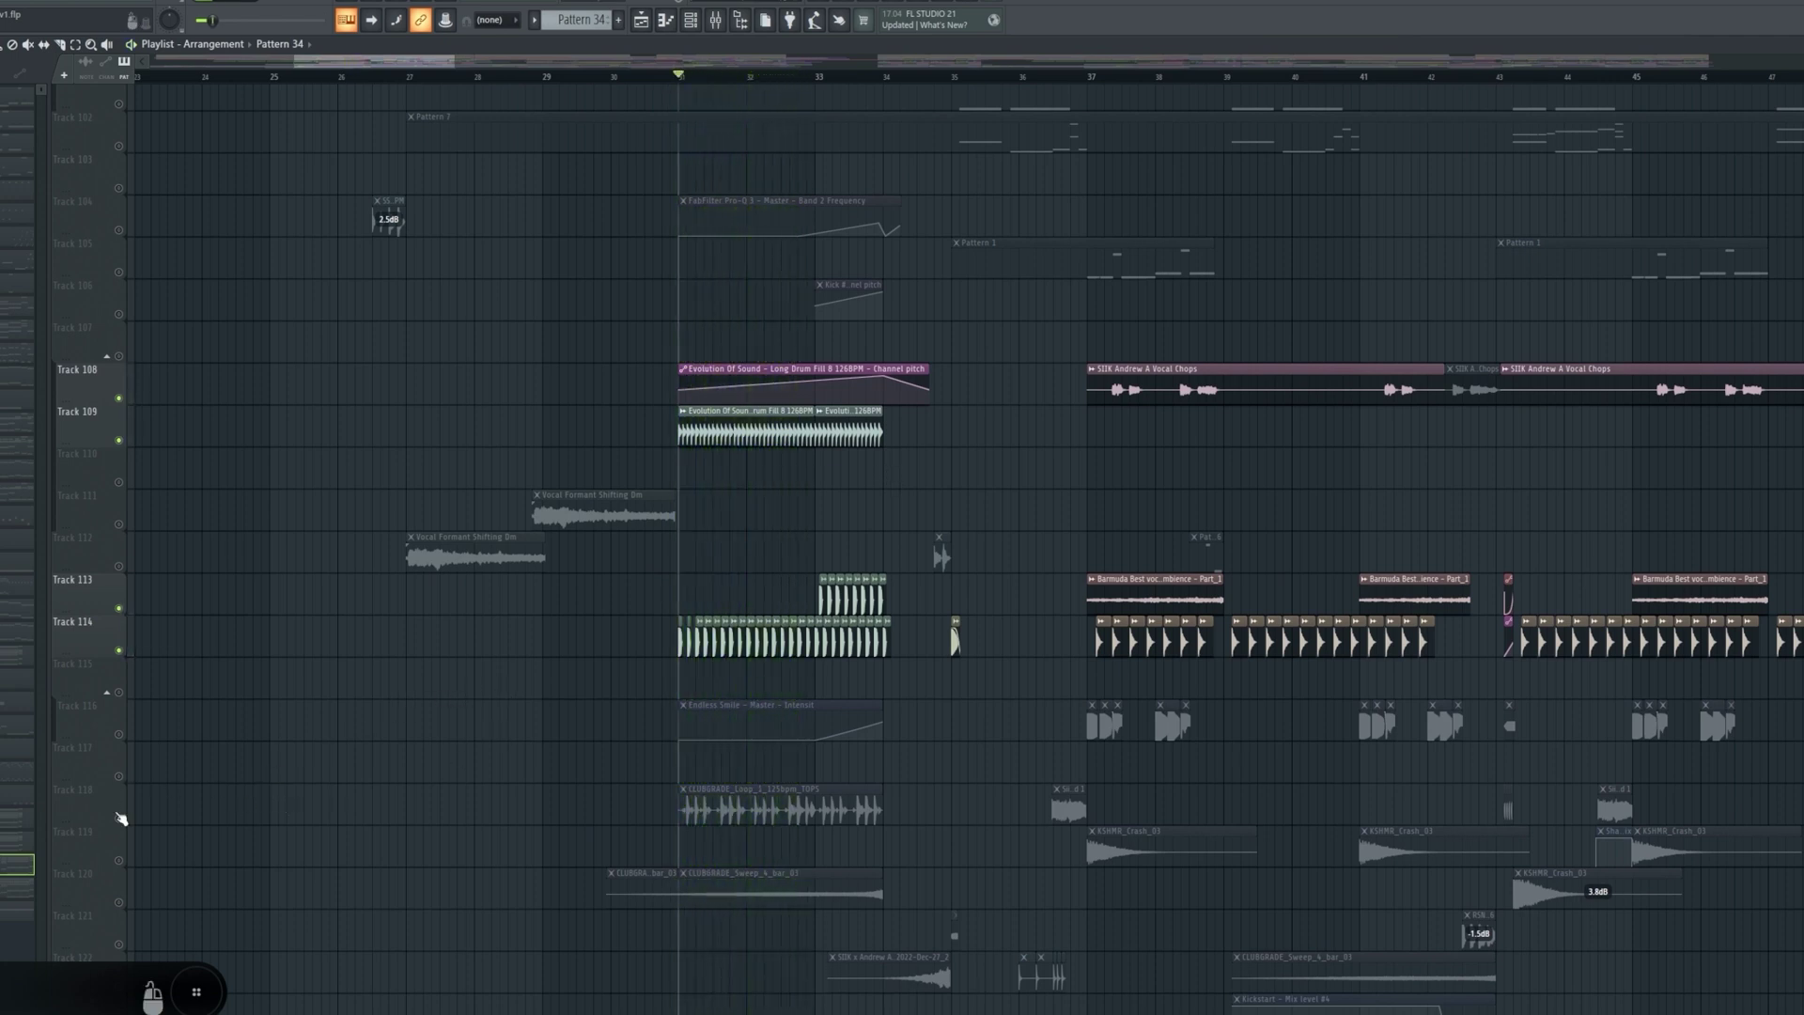
- Add the CLUBGRADE loop on Track 118 to the soloed buildup drums and audition them from bar 31
{"action": "left_click", "coordinate": [121, 818]}
{"action": "key", "text": "space"}
{"action": "scroll", "coordinate": [536, 692], "scroll_direction": "down", "scroll_amount": 4}
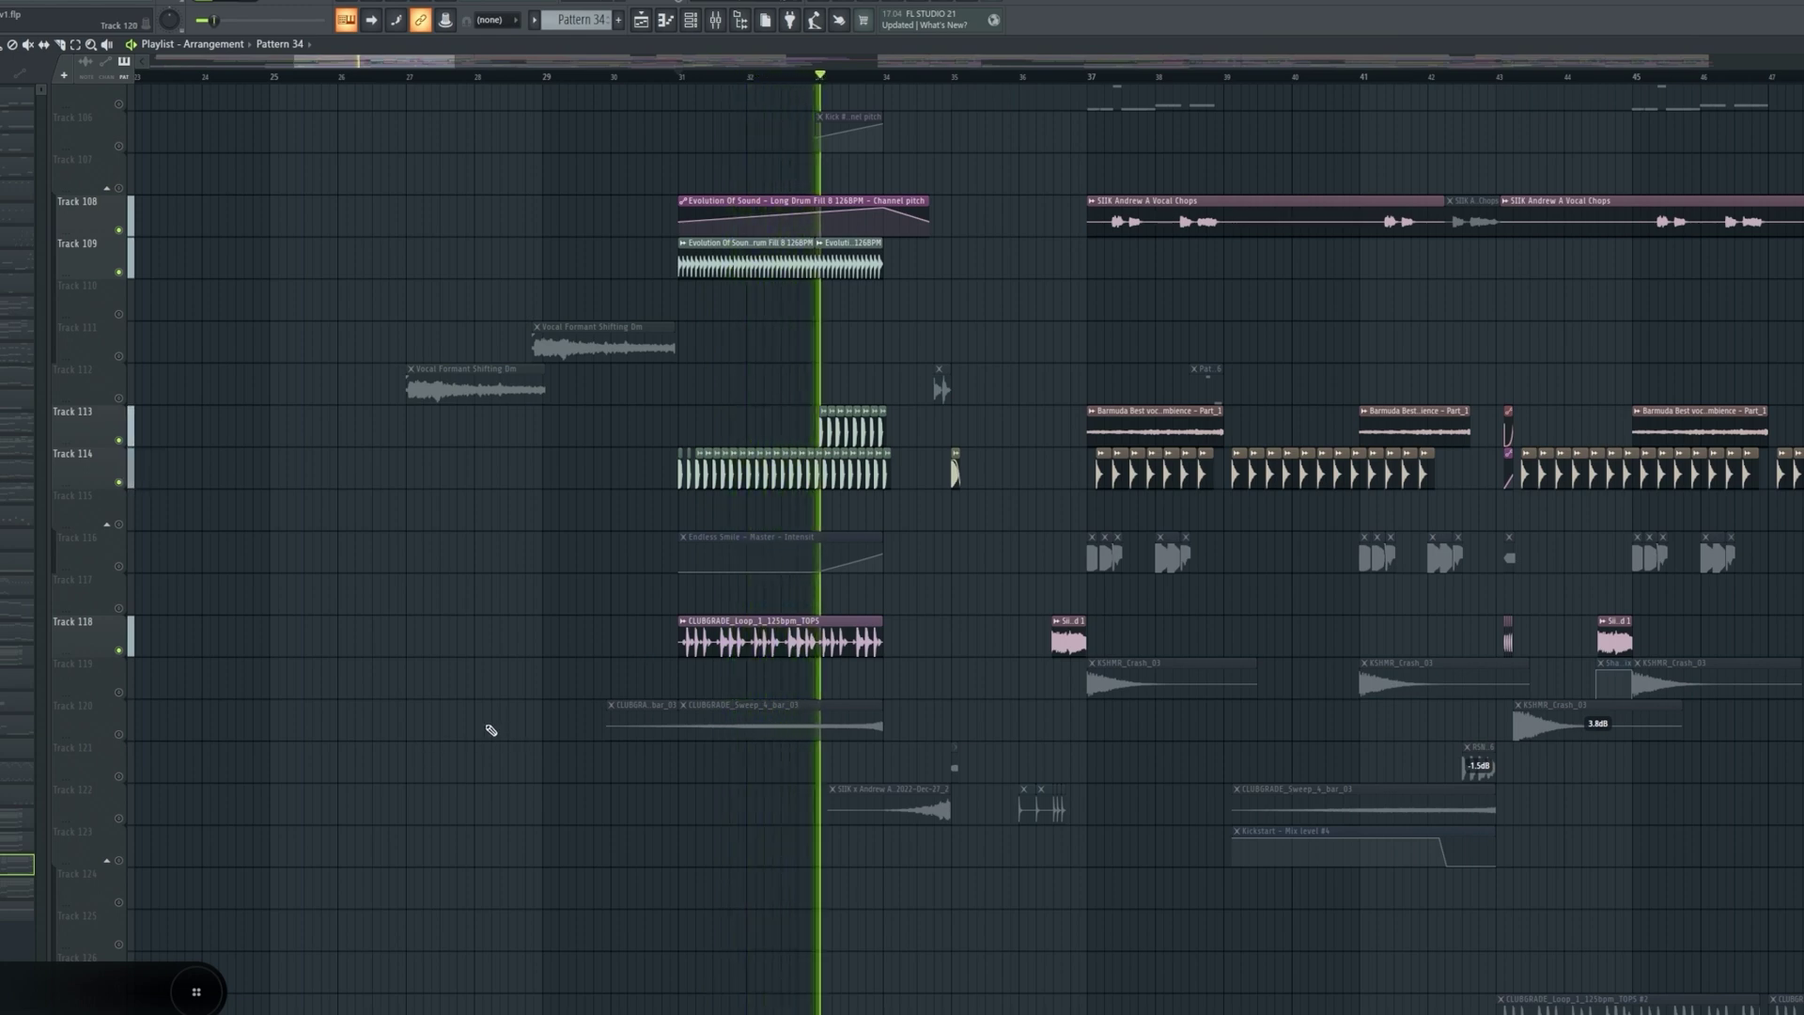
{"action": "key", "text": "space"}
- Solo the SMACK x SIDE FX layer on Track 146 and audition it from bar 31
{"action": "scroll", "coordinate": [320, 723], "scroll_direction": "down", "scroll_amount": 10}
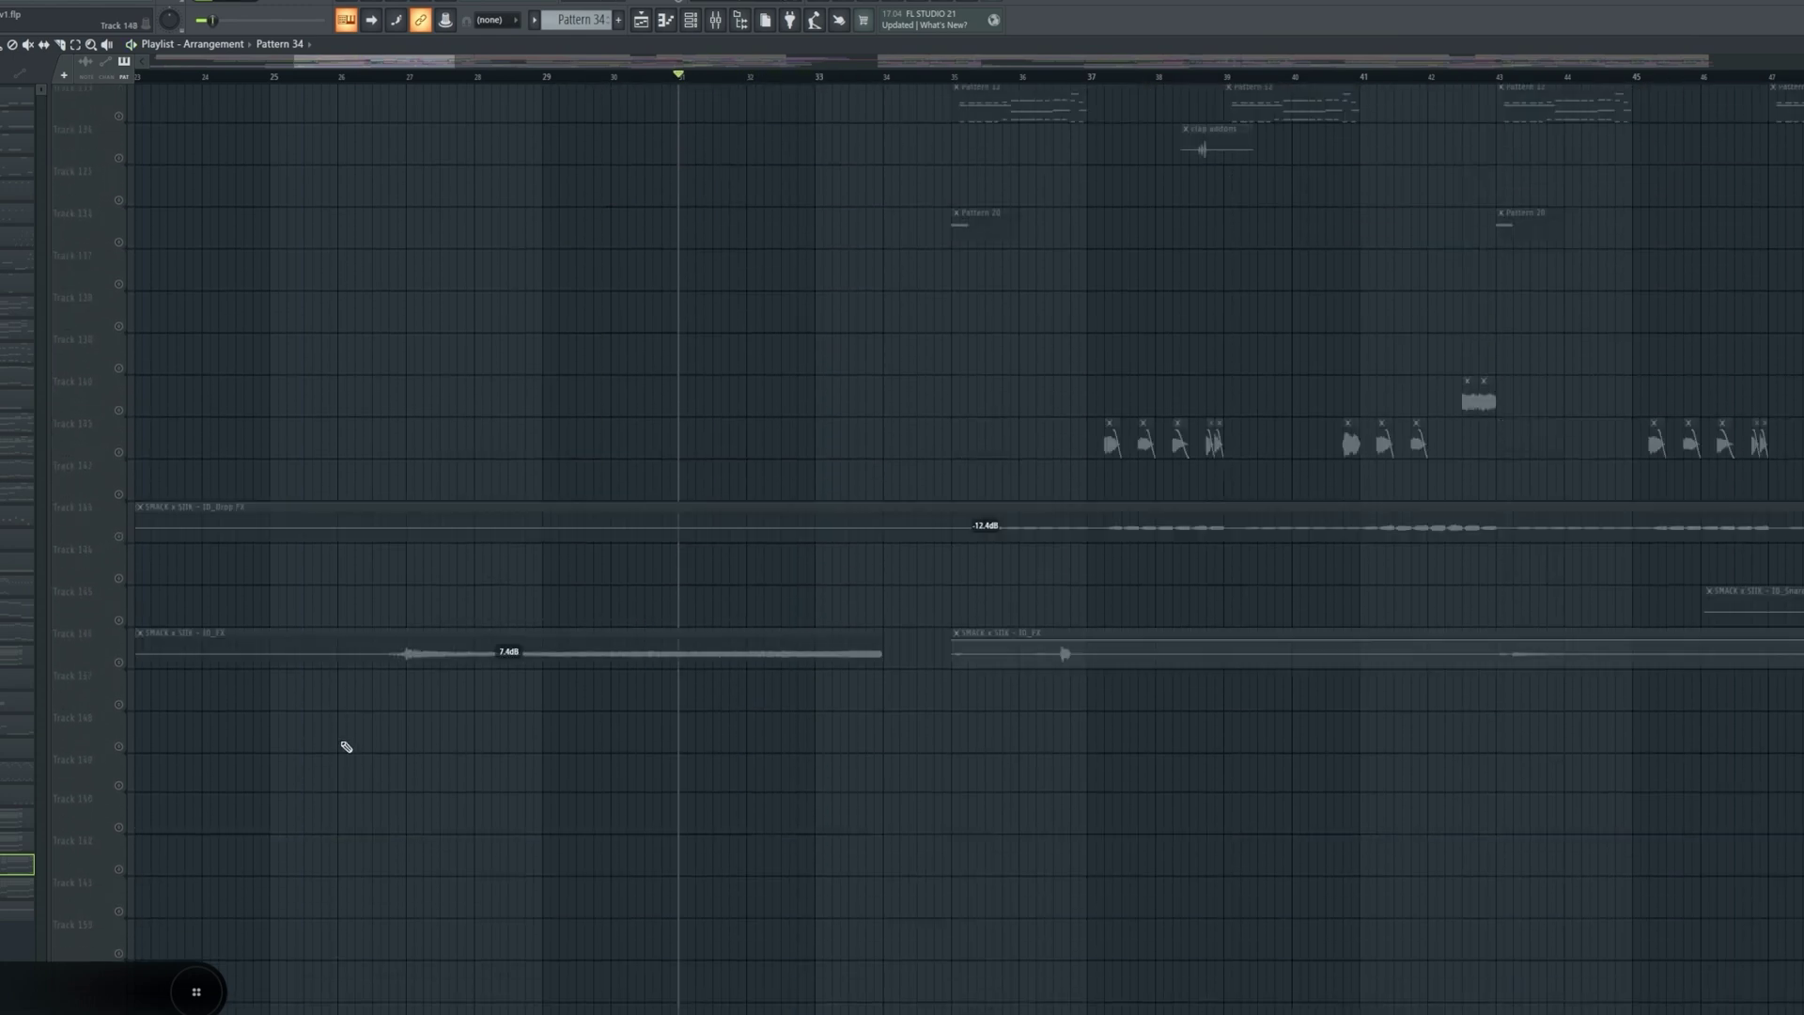
{"action": "scroll", "coordinate": [346, 746], "scroll_direction": "down", "scroll_amount": 2}
{"action": "left_click", "coordinate": [119, 524]}
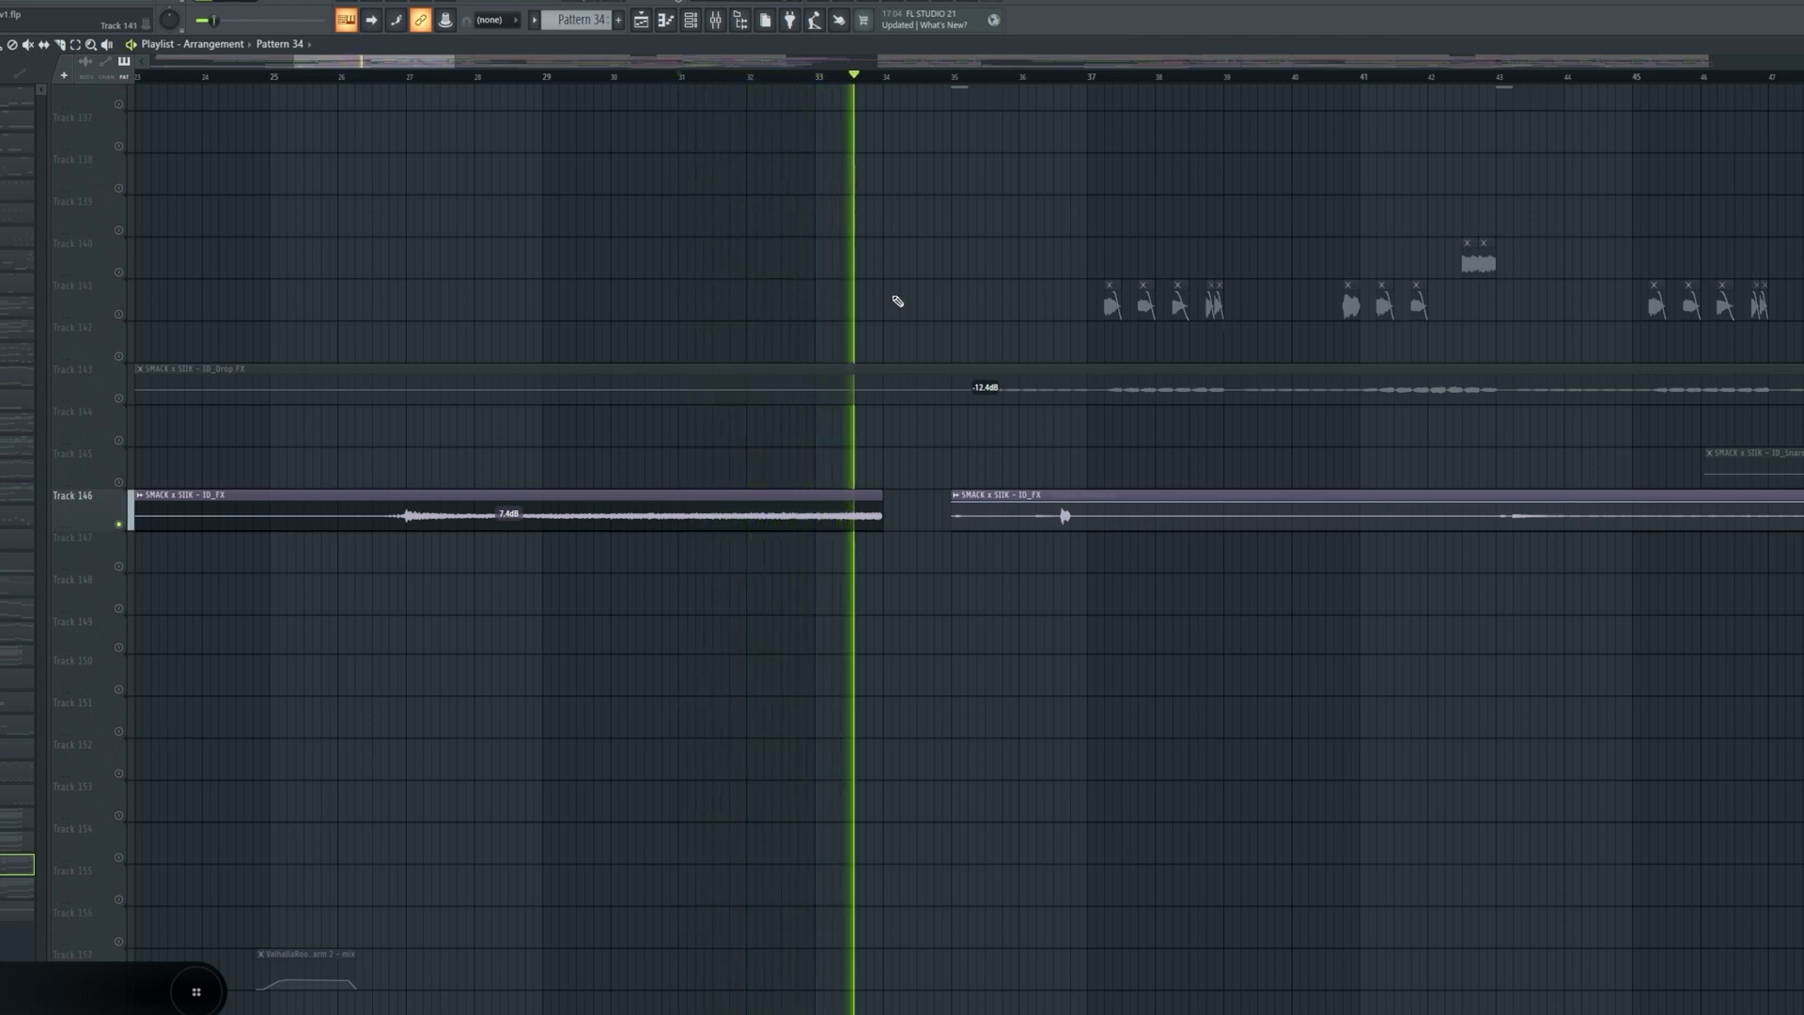
{"action": "key", "text": "space"}
- Audition the Way Out_Fills drum layer on Track 191 alone from bar 31
{"action": "scroll", "coordinate": [222, 433], "scroll_direction": "down", "scroll_amount": 15}
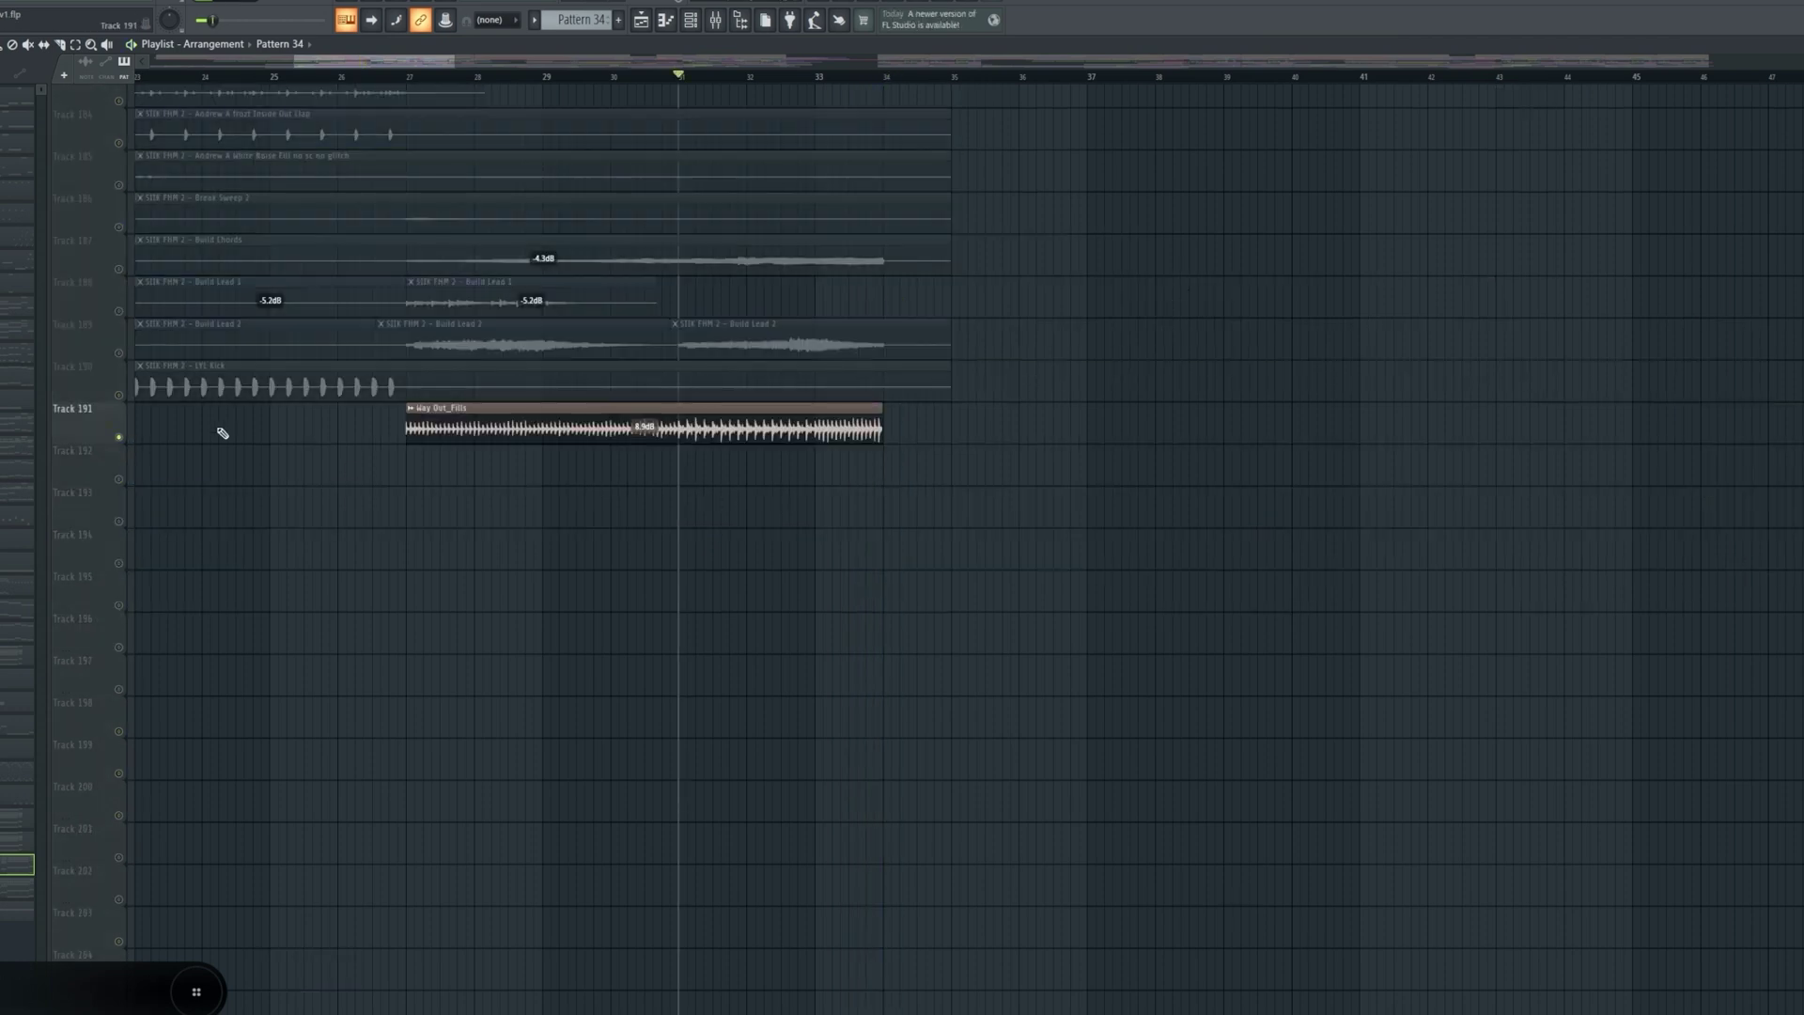
{"action": "scroll", "coordinate": [124, 519], "scroll_direction": "up", "scroll_amount": 2}
{"action": "key", "text": "space"}
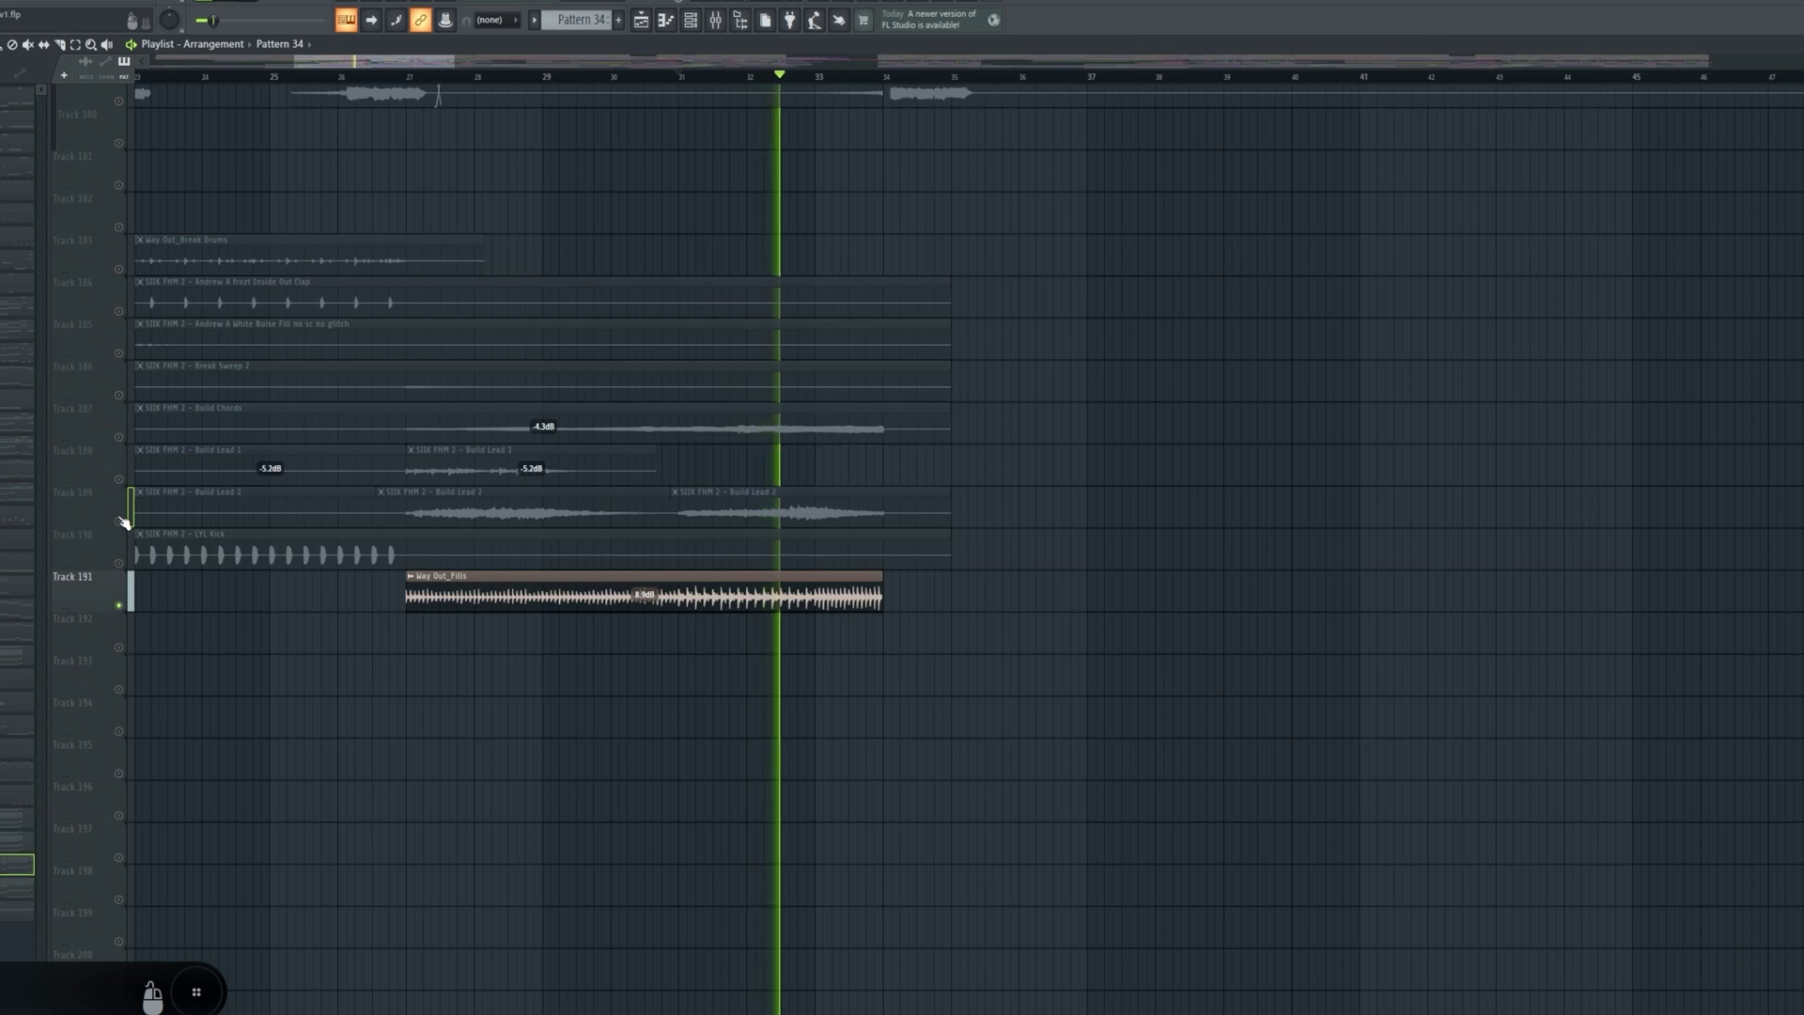
{"action": "key", "text": "space"}
- Solo Build Lead 2 on Track 189 with Build Chords on Track 187, and audition them from bar 31
{"action": "left_click", "coordinate": [123, 522]}
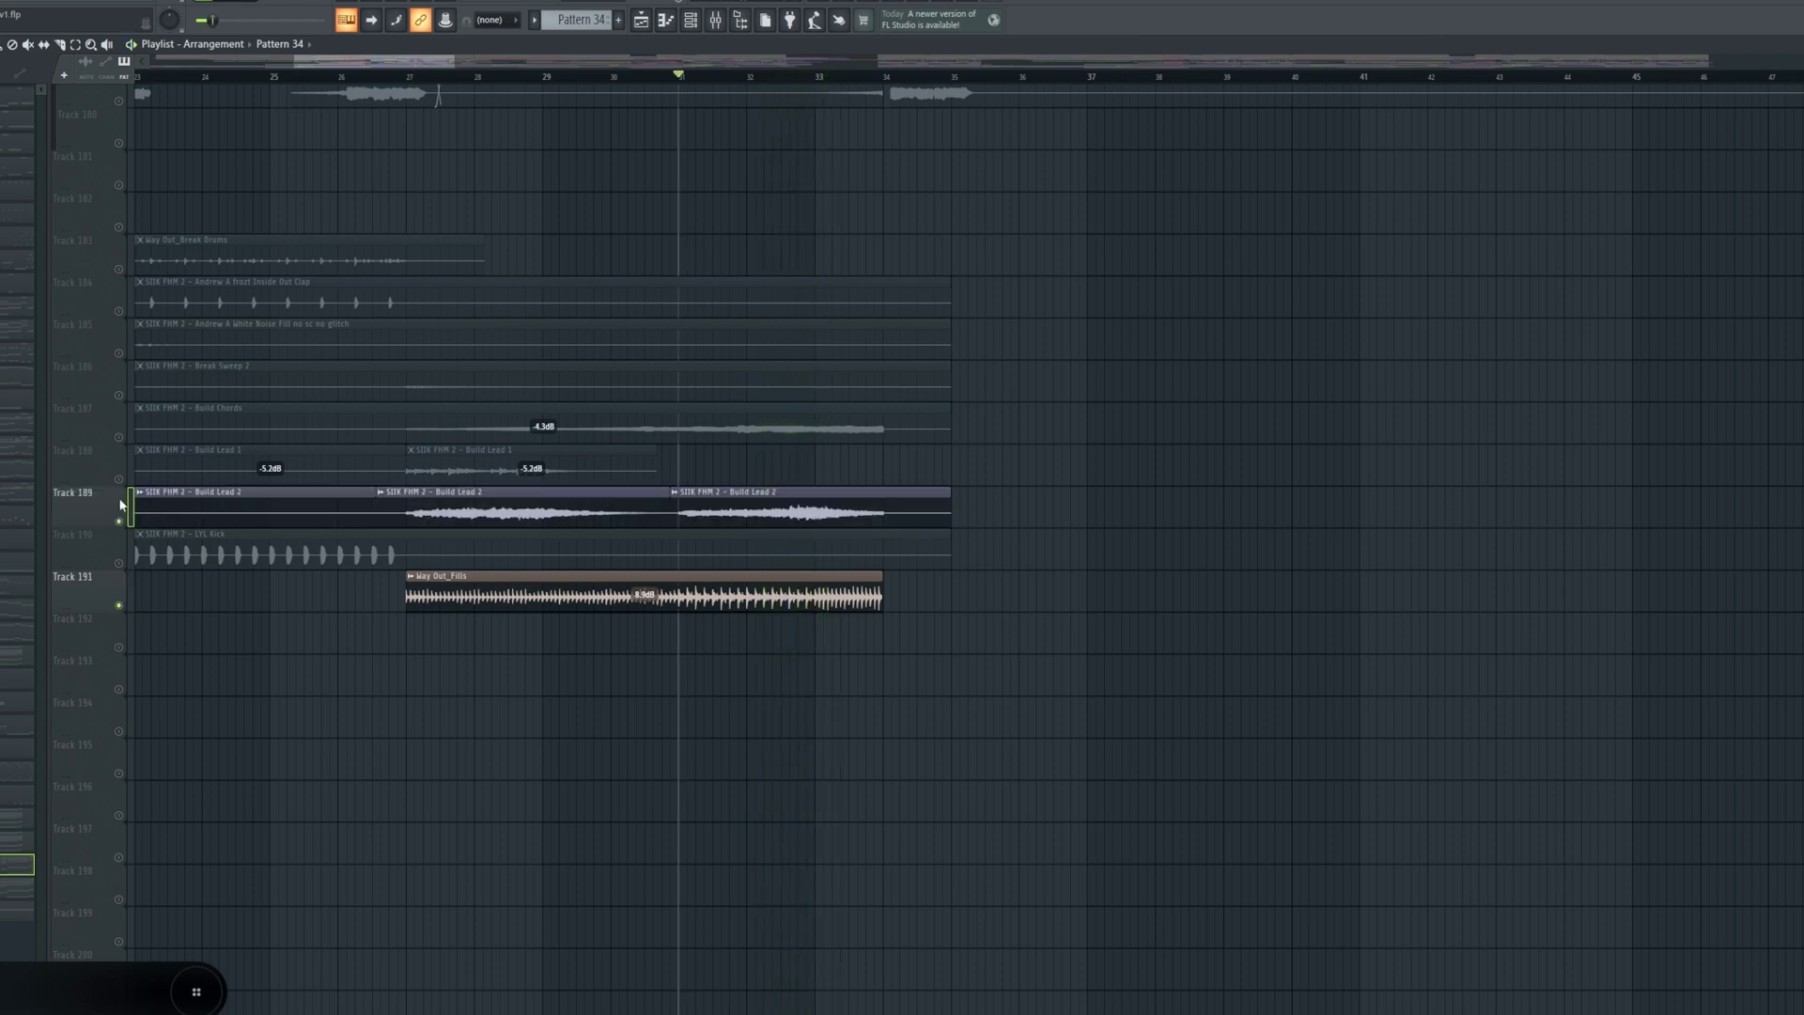
{"action": "right_click", "coordinate": [122, 520]}
{"action": "left_click", "coordinate": [121, 438]}
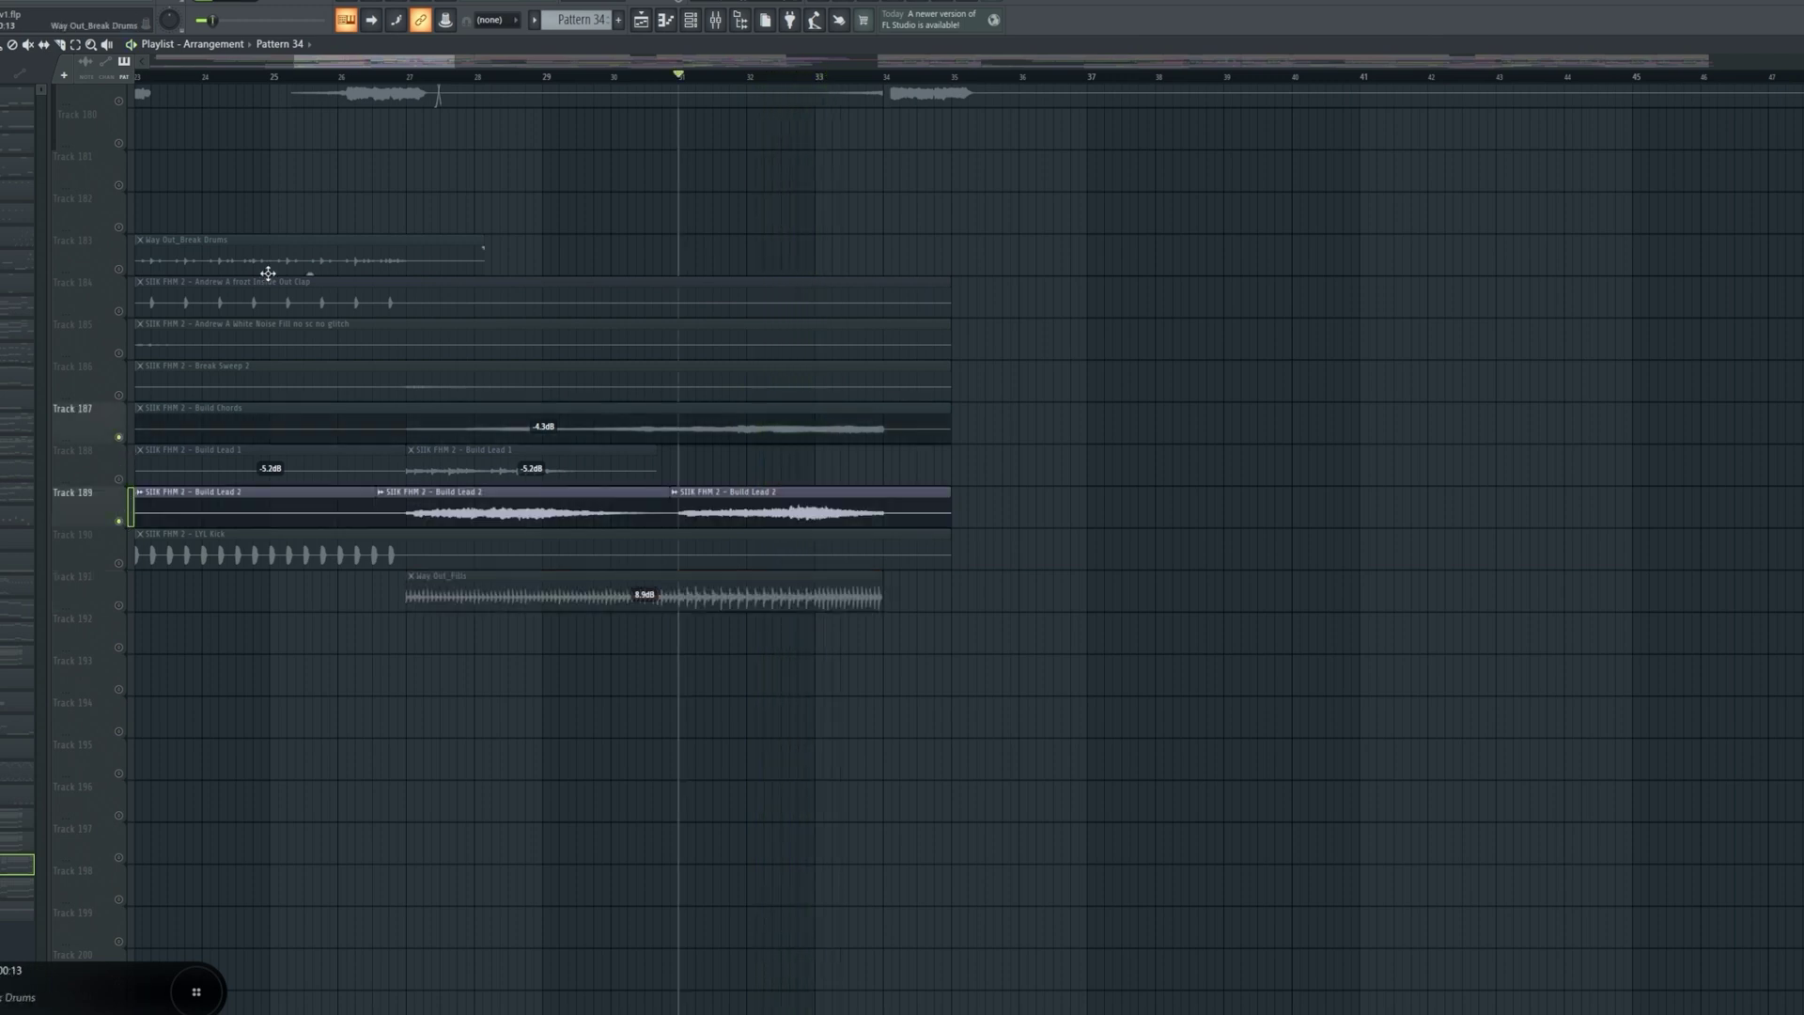
{"action": "key", "text": "space"}
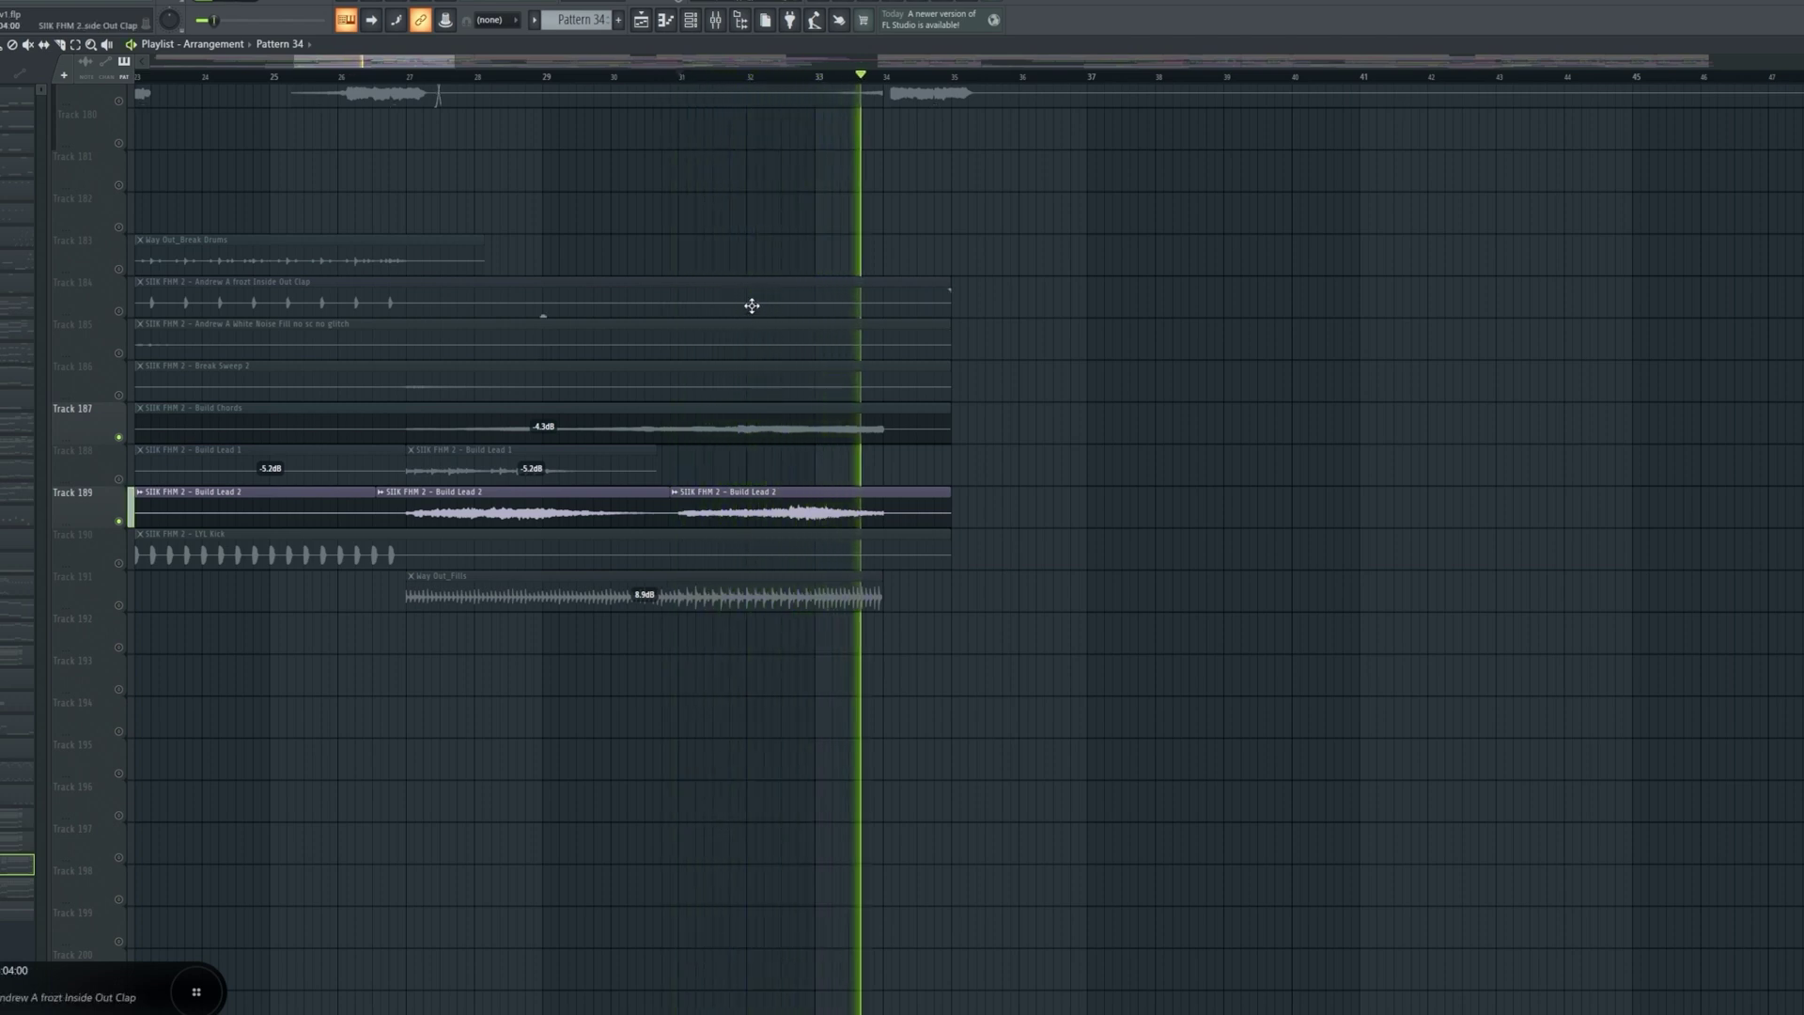
{"action": "key", "text": "space"}
- Play the transition into the drop from bar 34 with all tracks enabled, reviewing the layers down to the vocal tracks
{"action": "scroll", "coordinate": [741, 639], "scroll_direction": "up", "scroll_amount": 20}
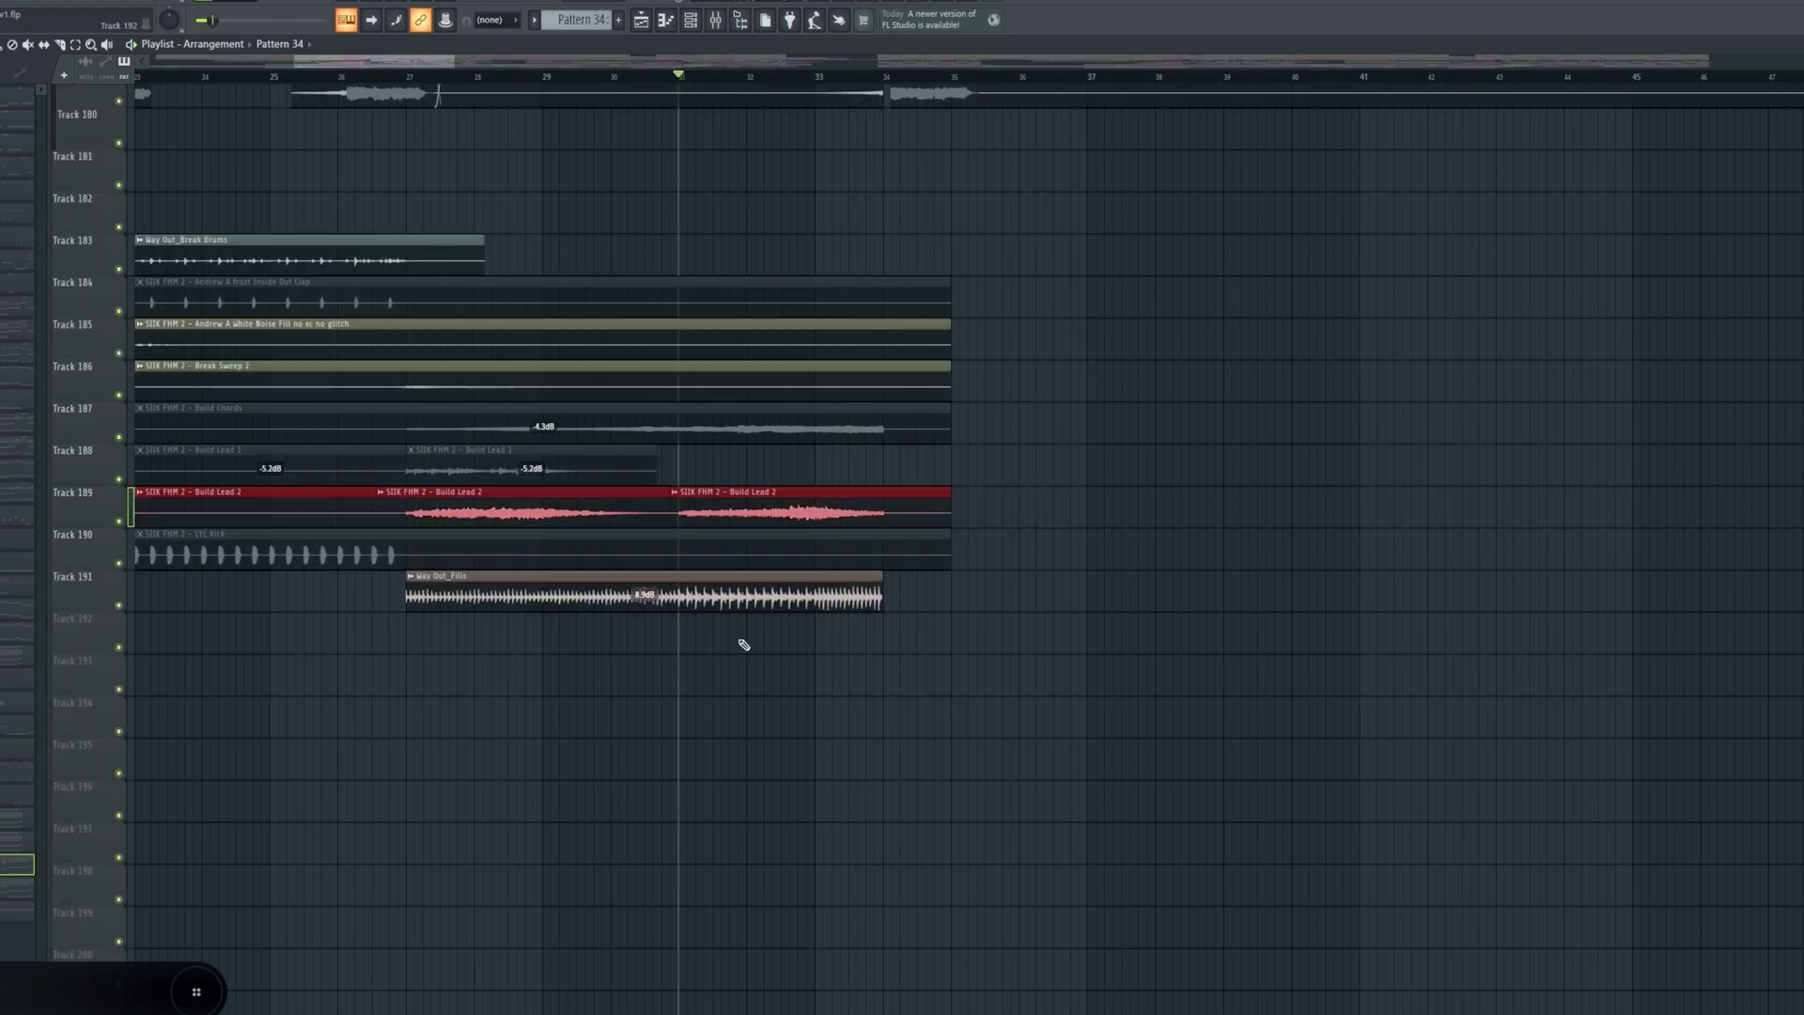
{"action": "scroll", "coordinate": [748, 652], "scroll_direction": "up", "scroll_amount": 20}
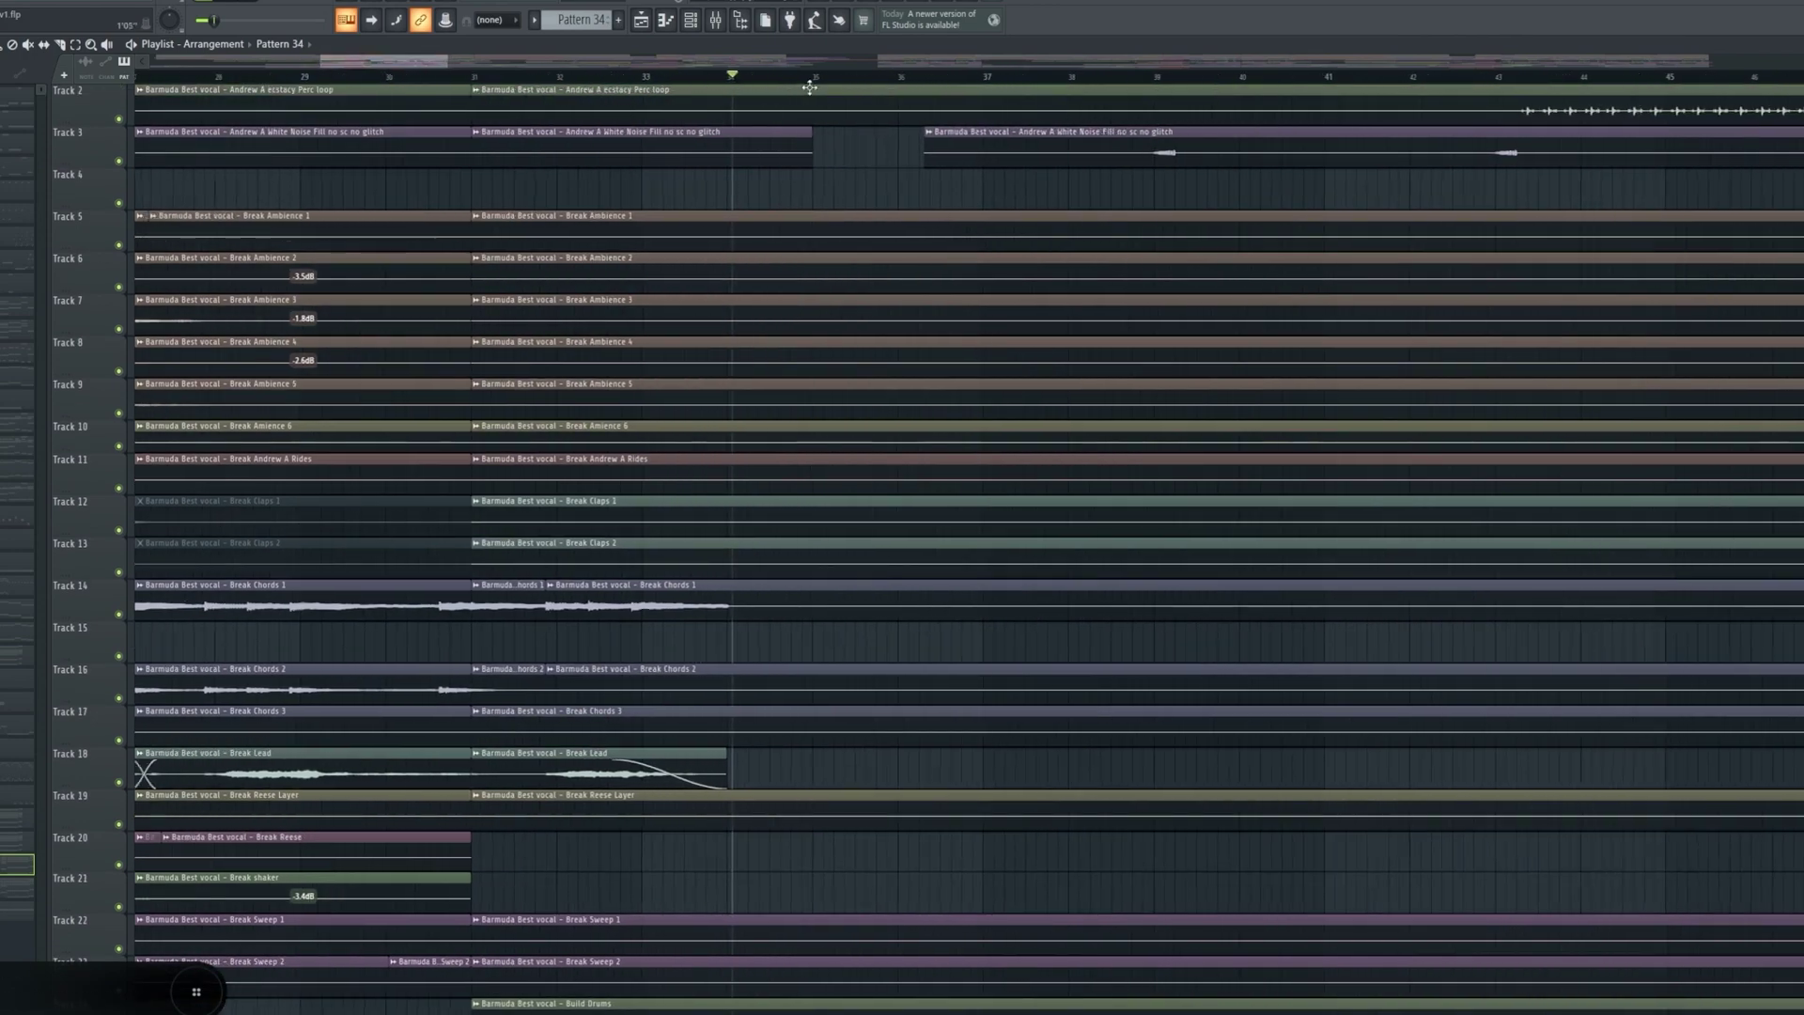
{"action": "left_click", "coordinate": [729, 78]}
{"action": "scroll", "coordinate": [808, 347], "scroll_direction": "down", "scroll_amount": 10}
{"action": "scroll", "coordinate": [826, 413], "scroll_direction": "down", "scroll_amount": 15}
{"action": "key", "text": "space"}
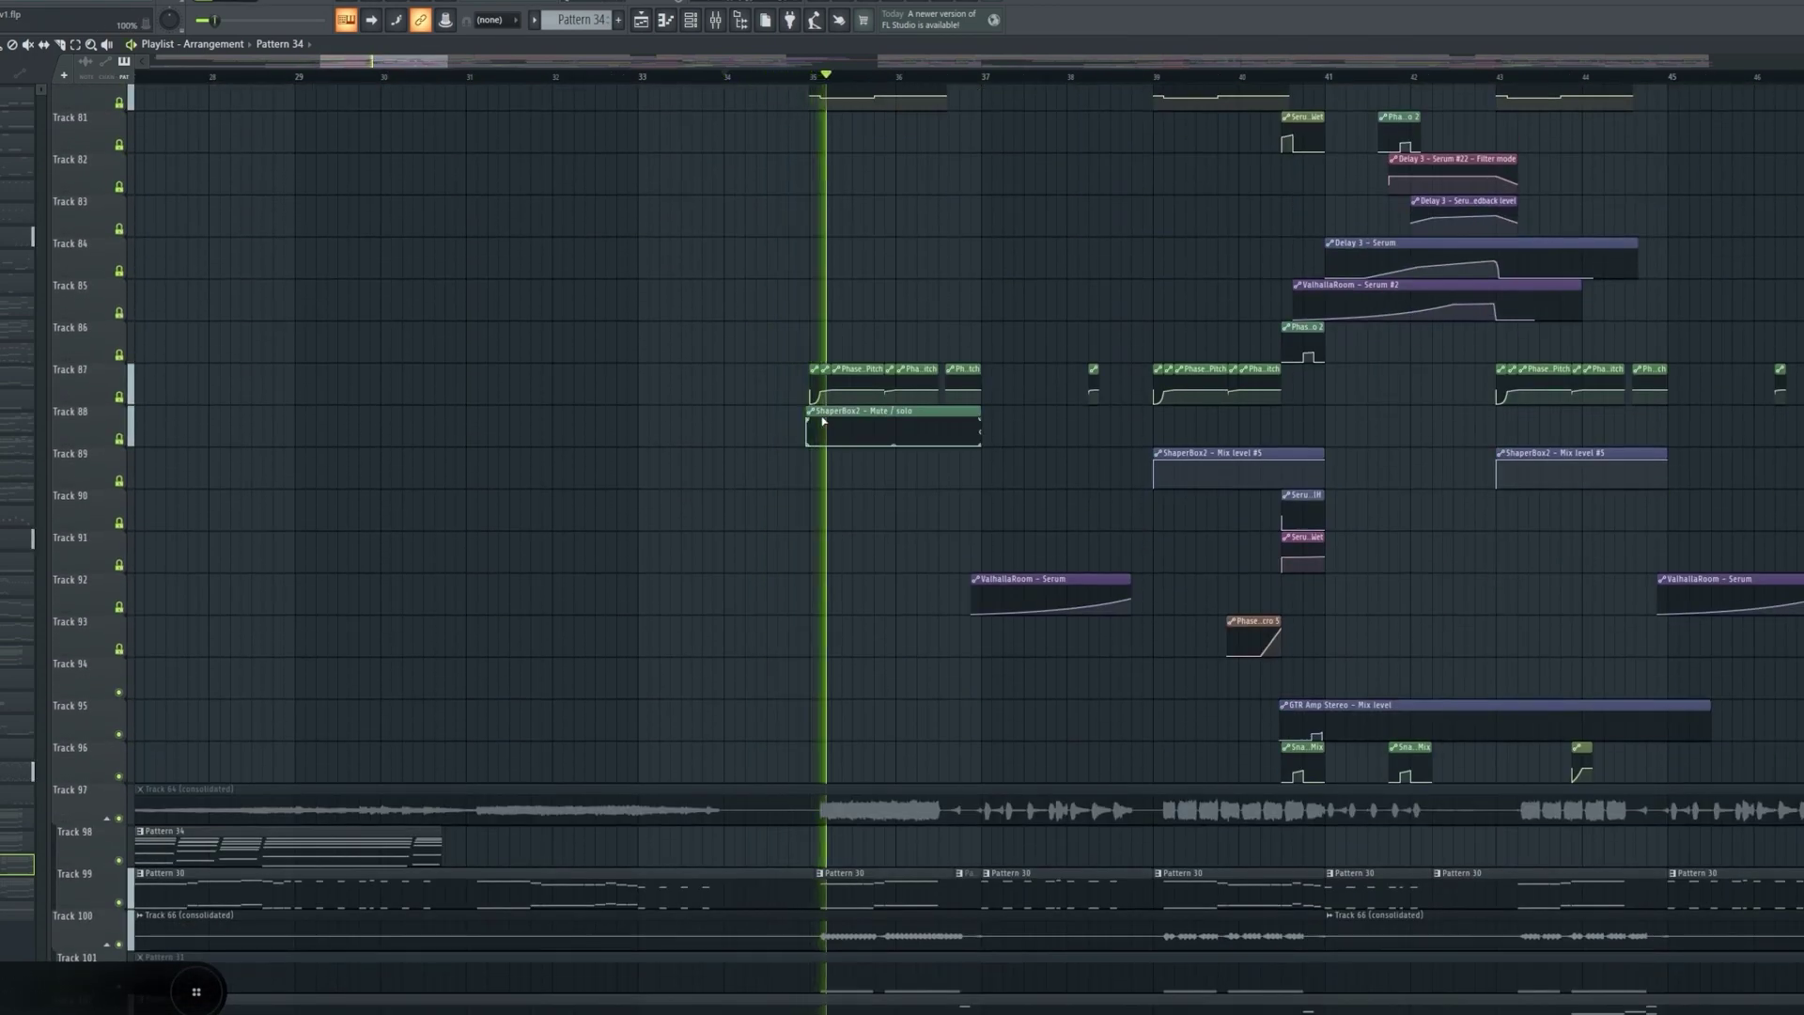
{"action": "scroll", "coordinate": [817, 451], "scroll_direction": "down", "scroll_amount": 20}
{"action": "key", "text": "space"}
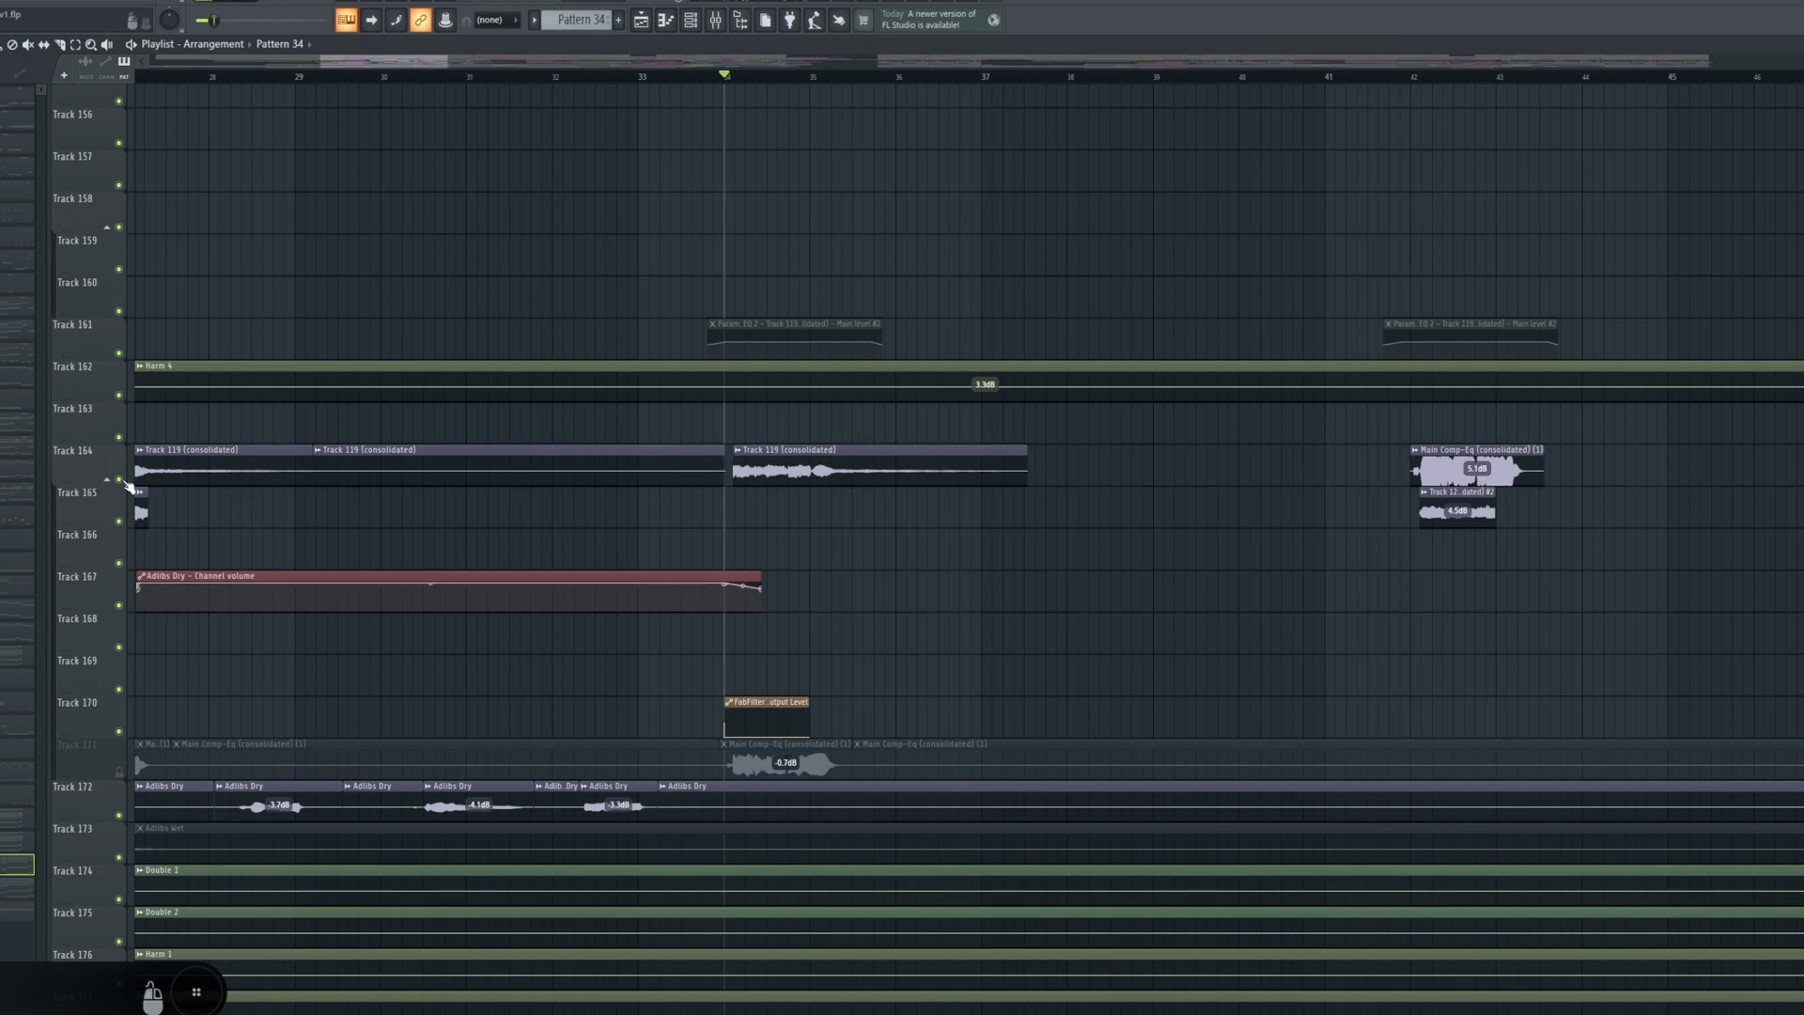
- Solo the consolidated vocal on Track 164 and audition it from bar 34
{"action": "left_click", "coordinate": [119, 479], "text": "ctrl"}
{"action": "key", "text": "space"}
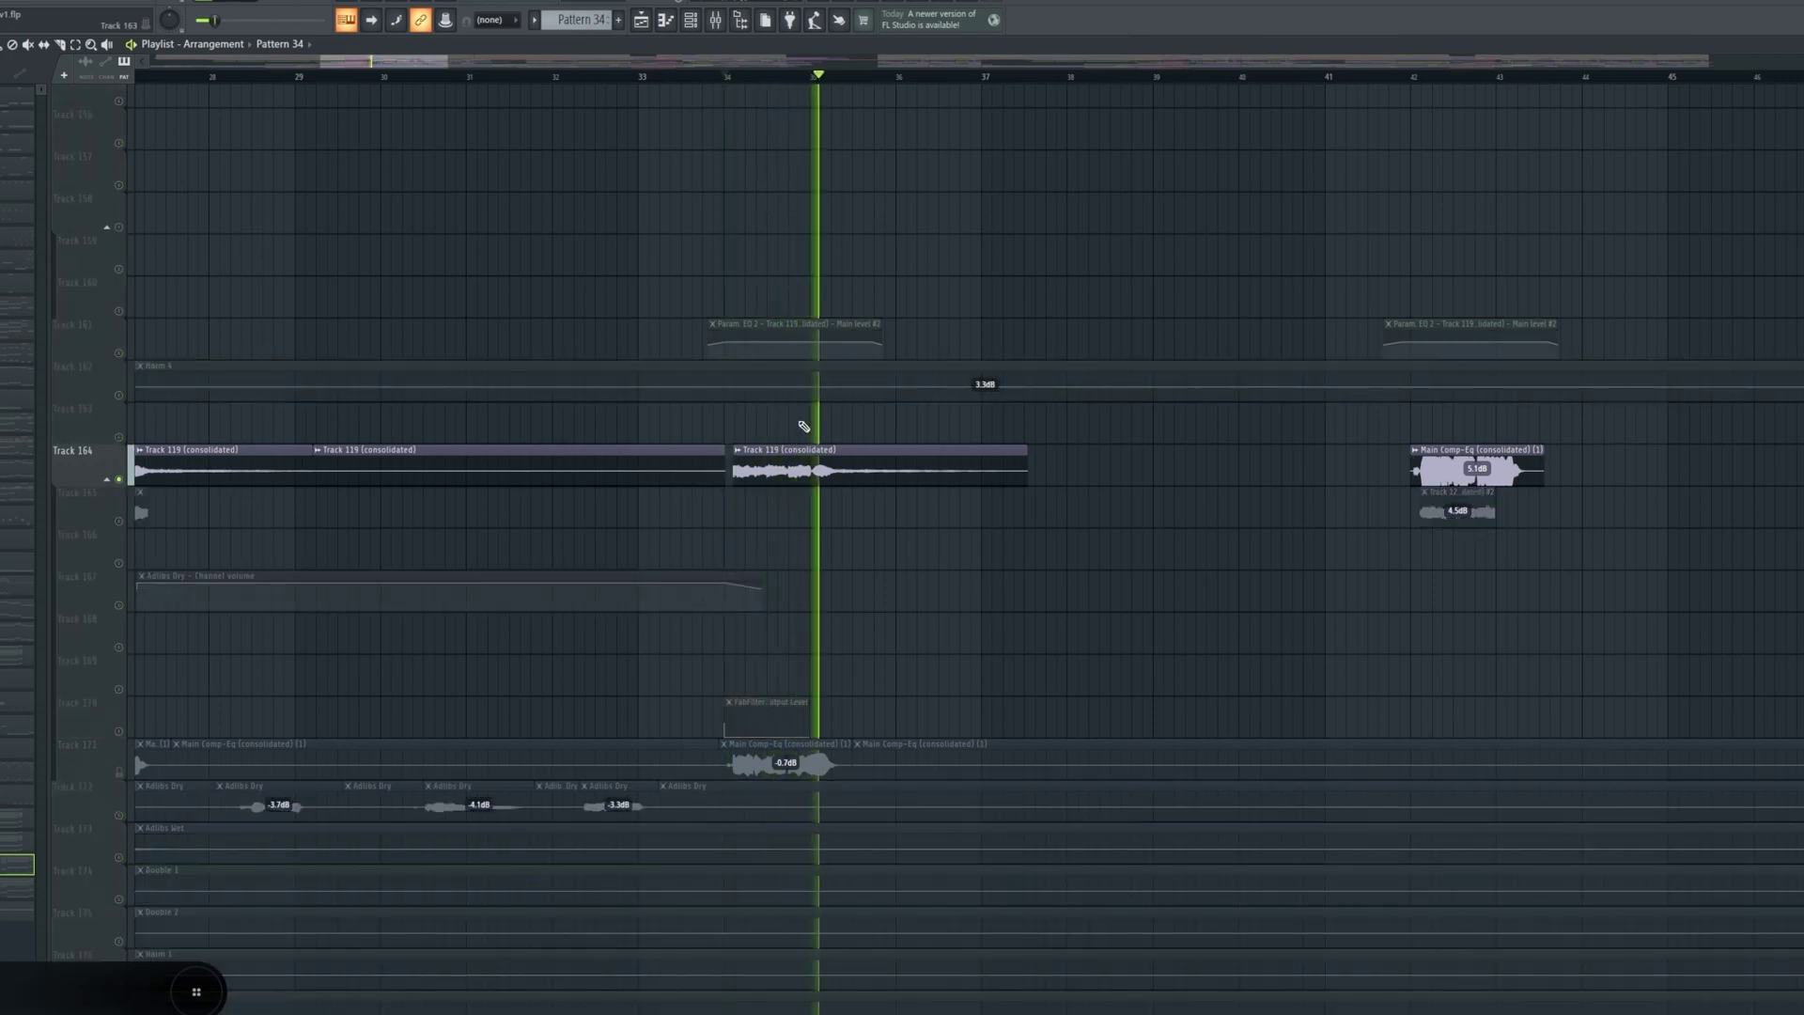
{"action": "key", "text": "space"}
- Solo the riser clip on Track 122 and audition it from bar 34
{"action": "scroll", "coordinate": [805, 424], "scroll_direction": "up", "scroll_amount": 13}
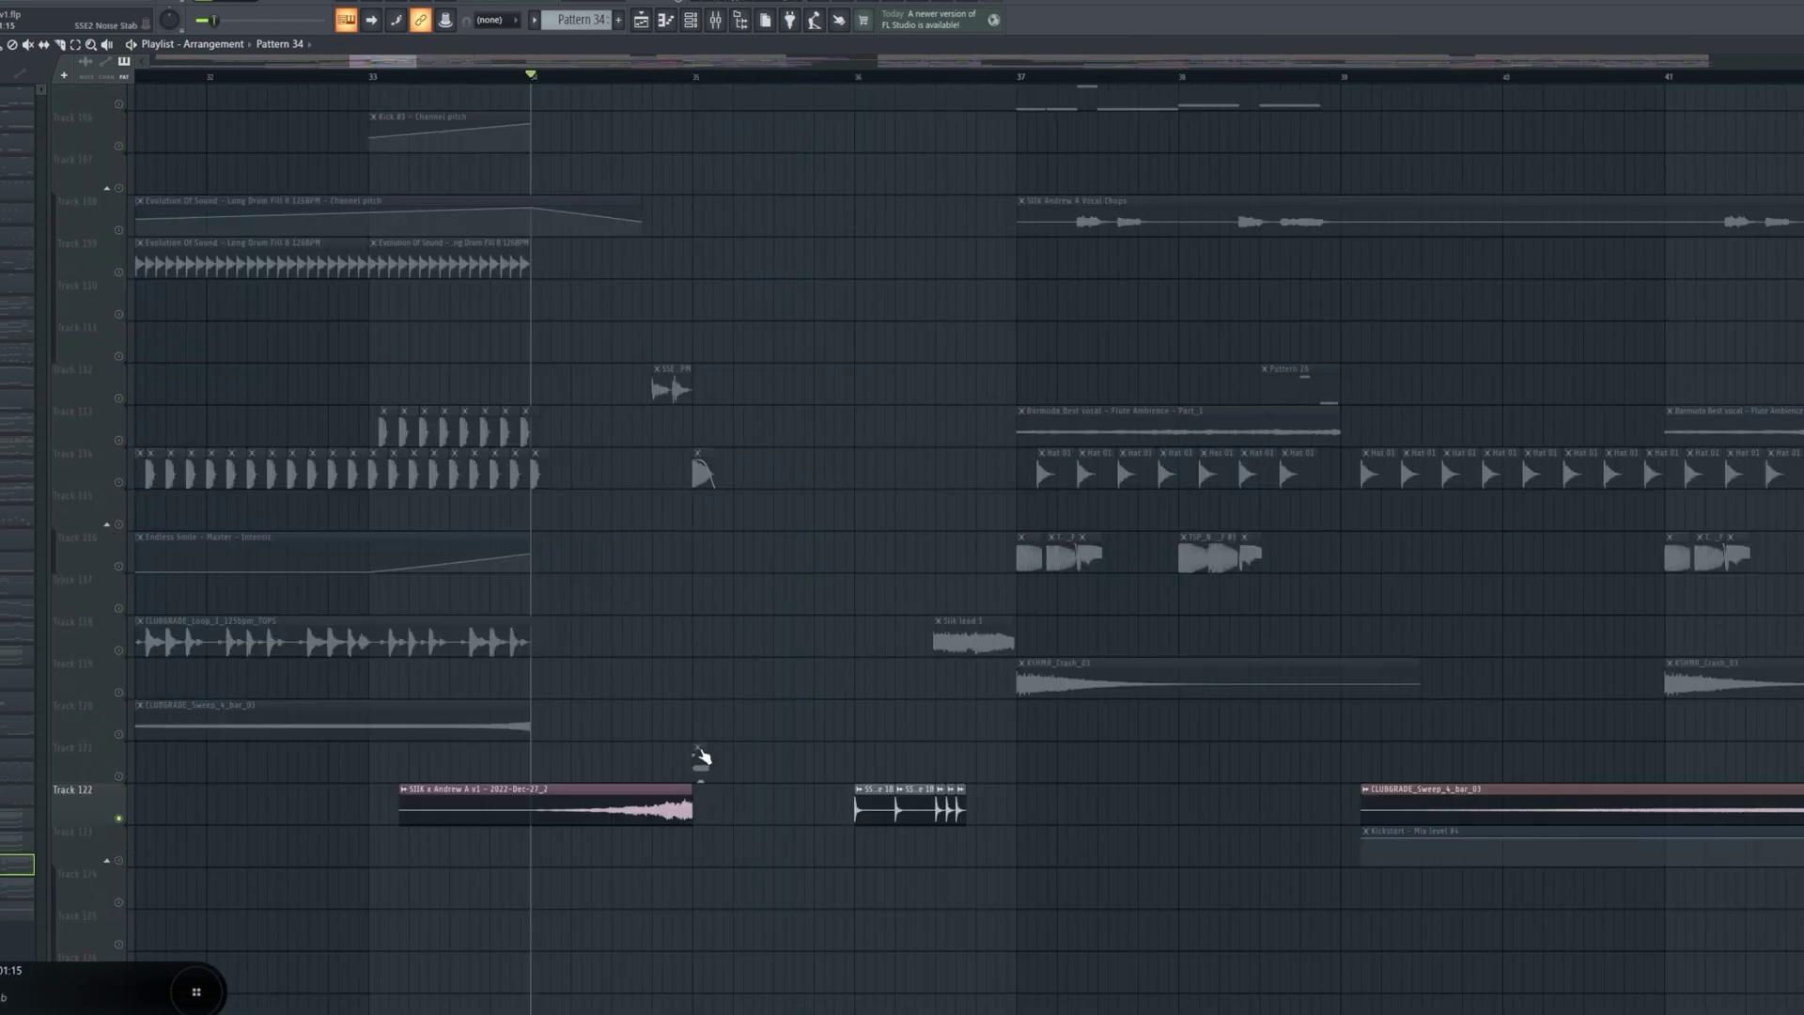
{"action": "key", "text": "space"}
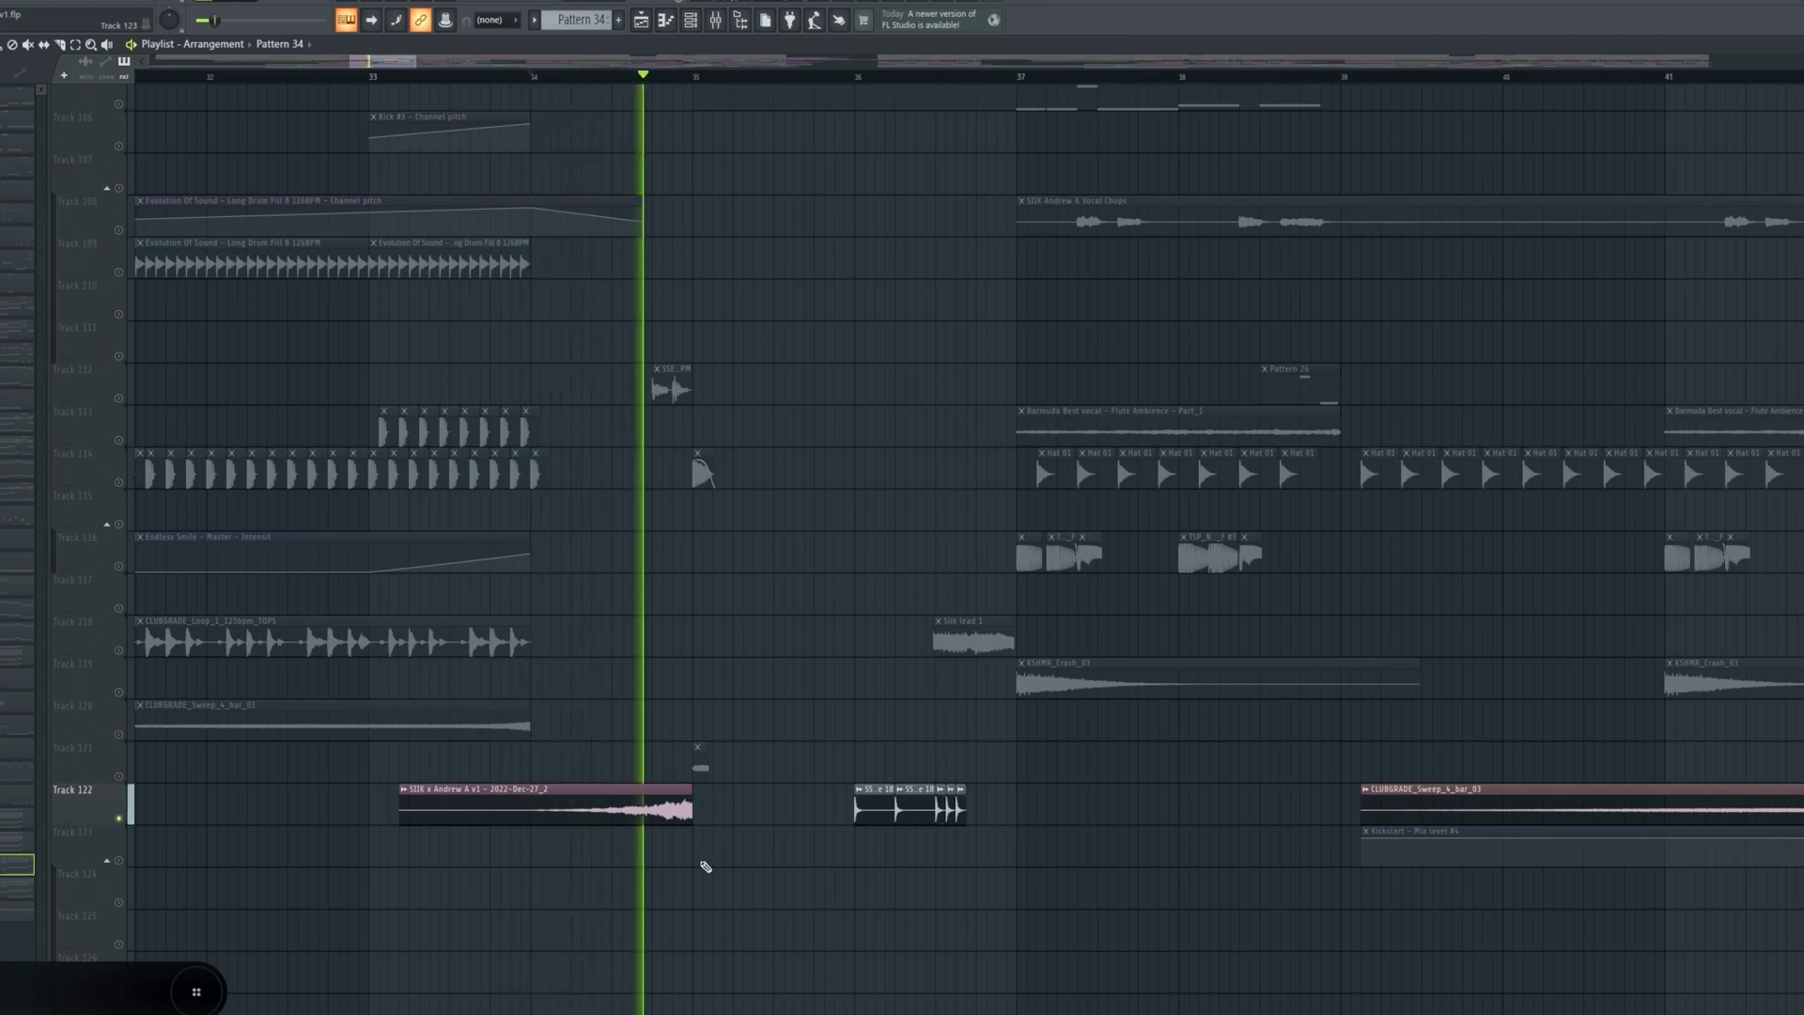
{"action": "key", "text": "space"}
- Solo Track 112 with the playhead just before bar 35 and inspect the SSE3 Drum Fill 22 128BPM sample's settings
{"action": "left_click", "coordinate": [119, 818], "text": "ctrl"}
{"action": "scroll", "coordinate": [676, 644], "scroll_direction": "up", "scroll_amount": 5}
{"action": "left_click", "coordinate": [656, 77]}
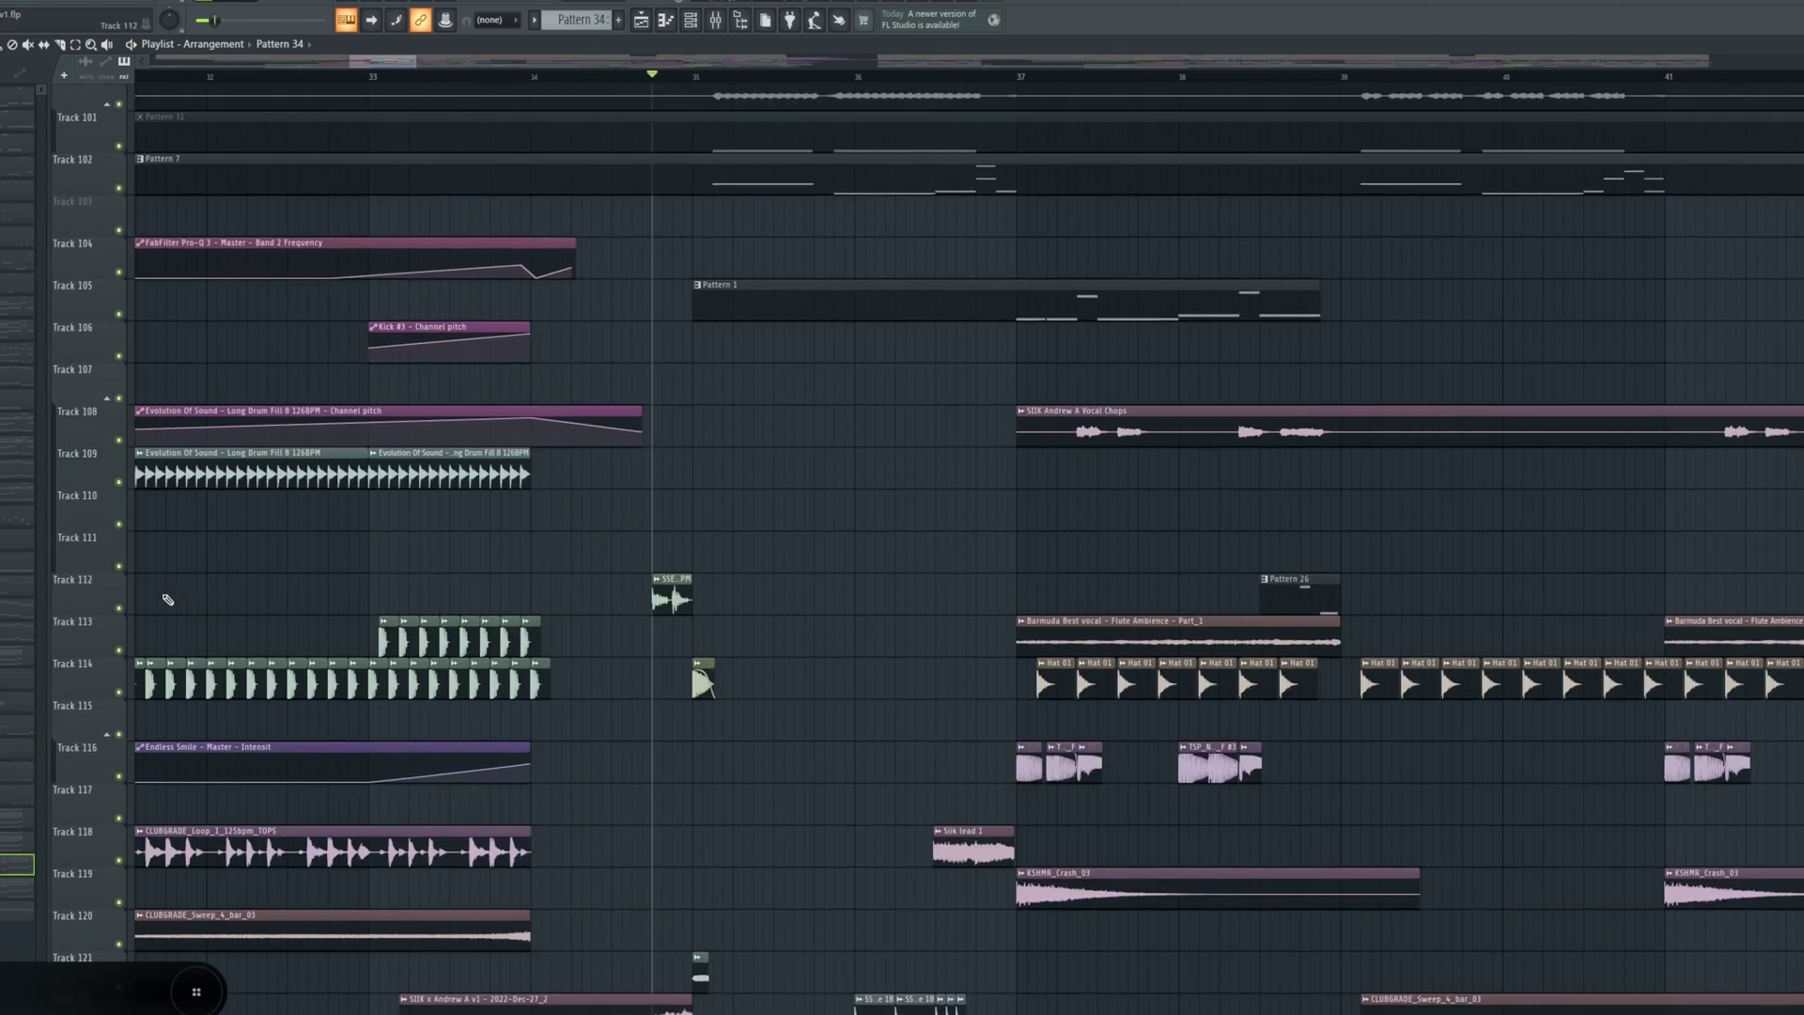
{"action": "left_click", "coordinate": [118, 608], "text": "ctrl"}
{"action": "double_click", "coordinate": [671, 599]}
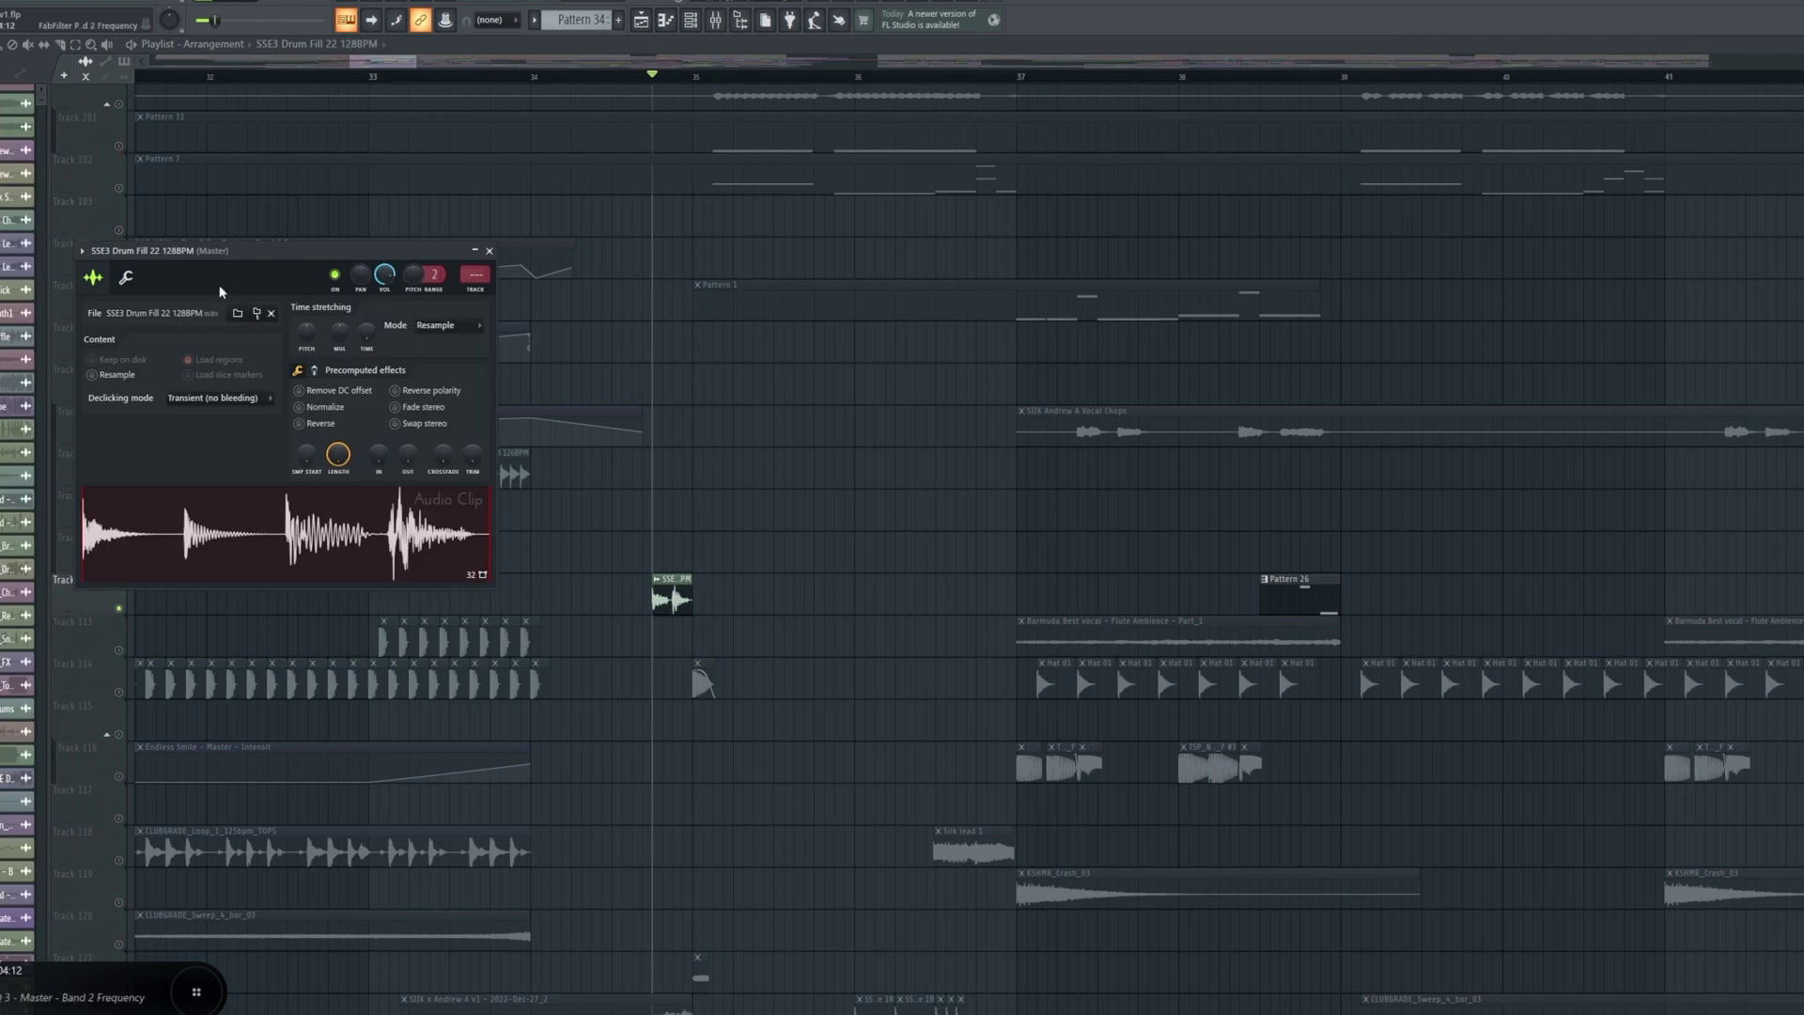
{"action": "left_click_drag", "start_coordinate": [247, 249], "coordinate": [277, 252]}
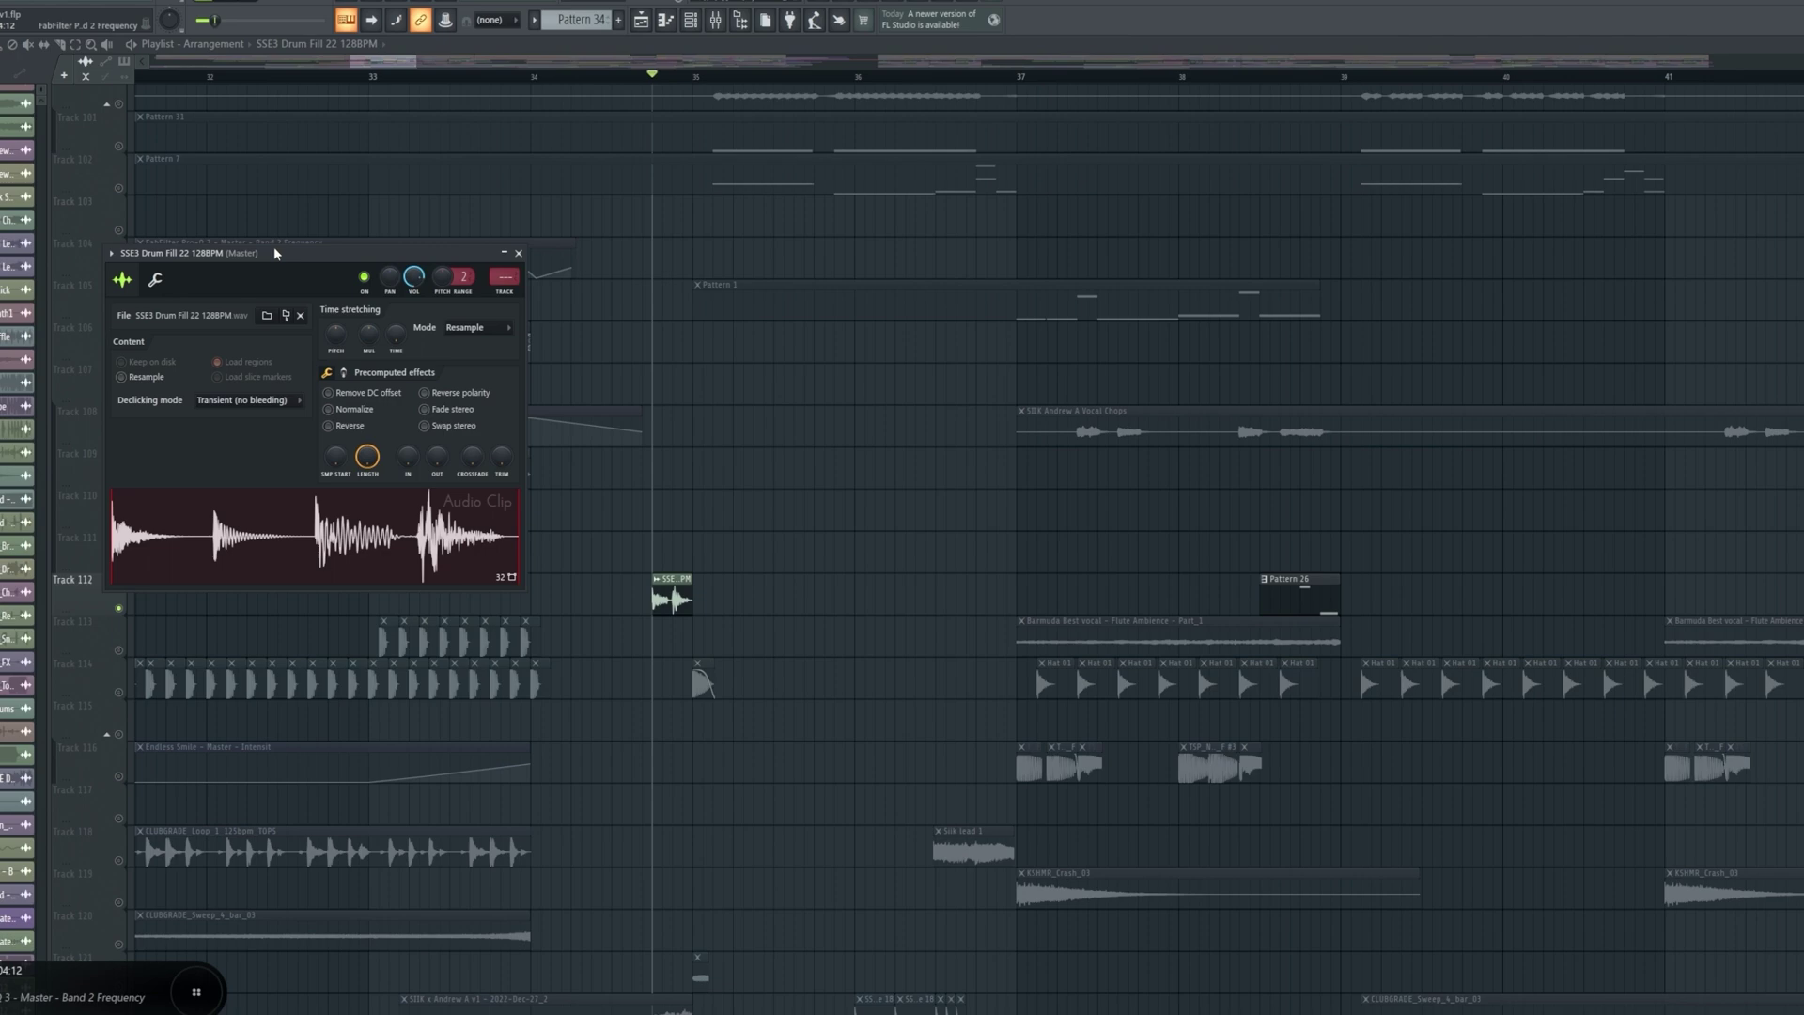
{"action": "left_click", "coordinate": [518, 252]}
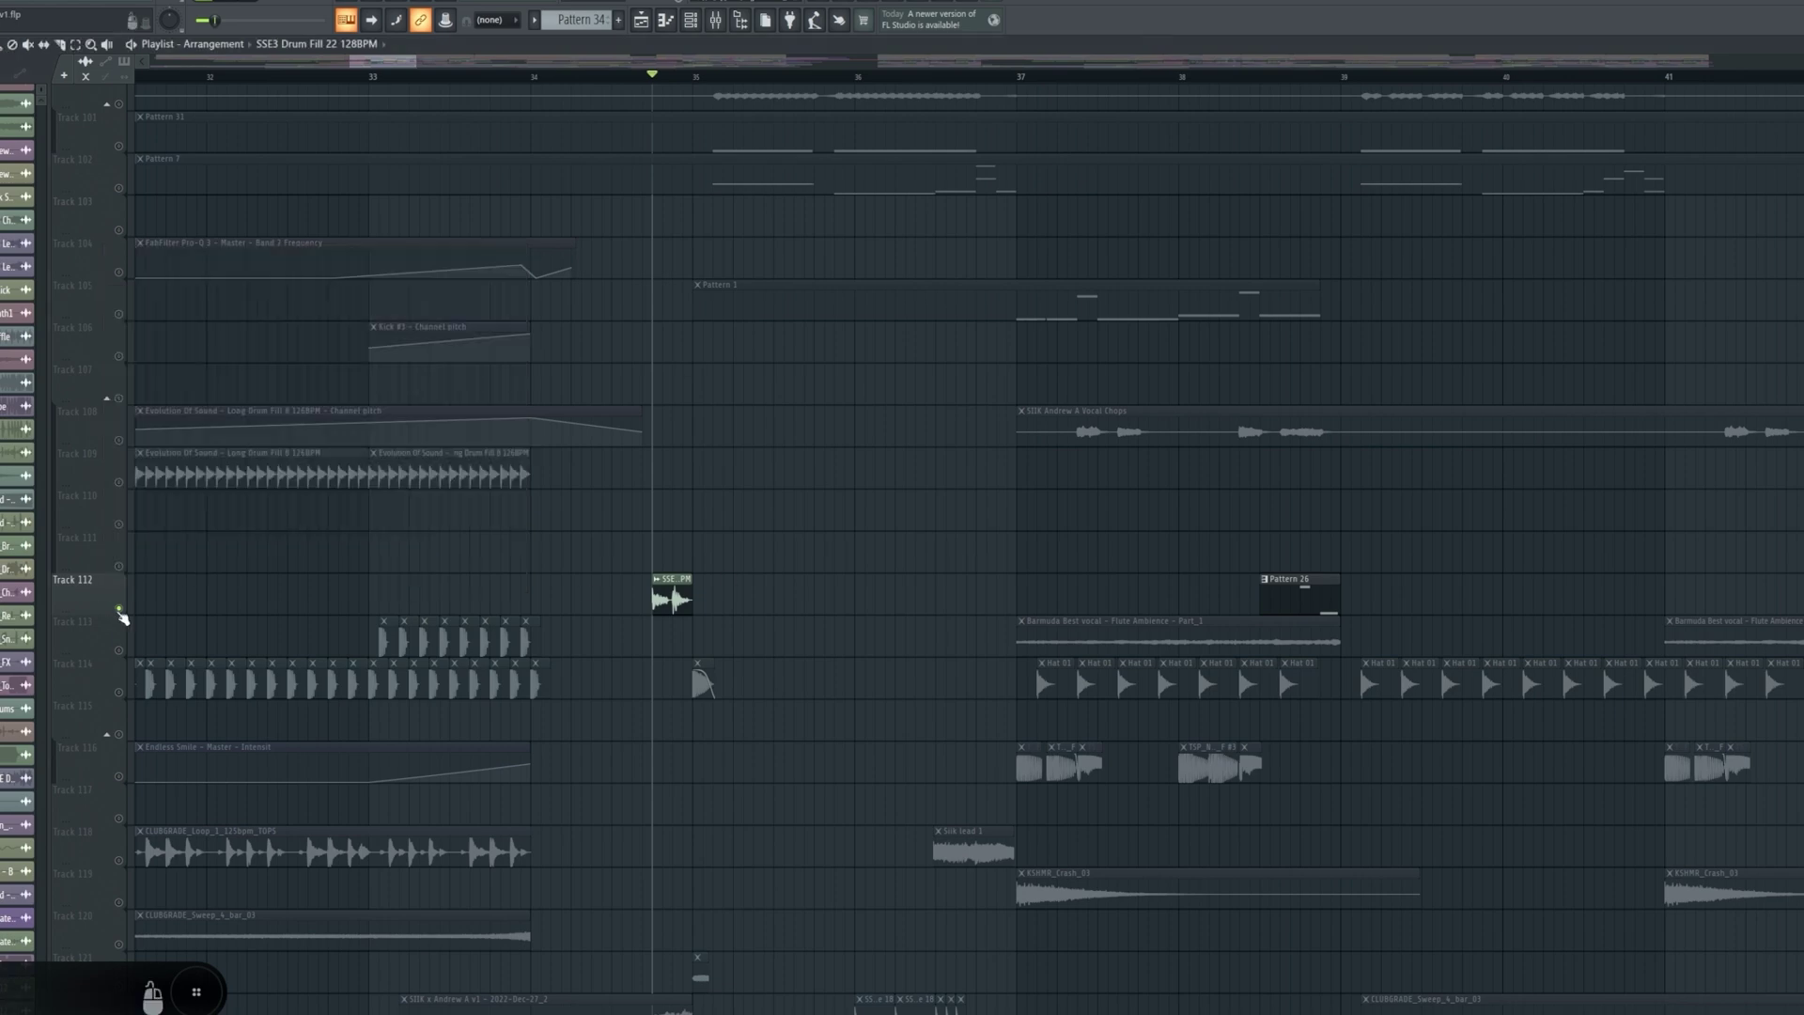
- Play the drop from bar 35 with all tracks enabled, viewing the ShaperBox2, reverb and Phase Plant pitch automation clips
{"action": "scroll", "coordinate": [685, 544], "scroll_direction": "up", "scroll_amount": 8}
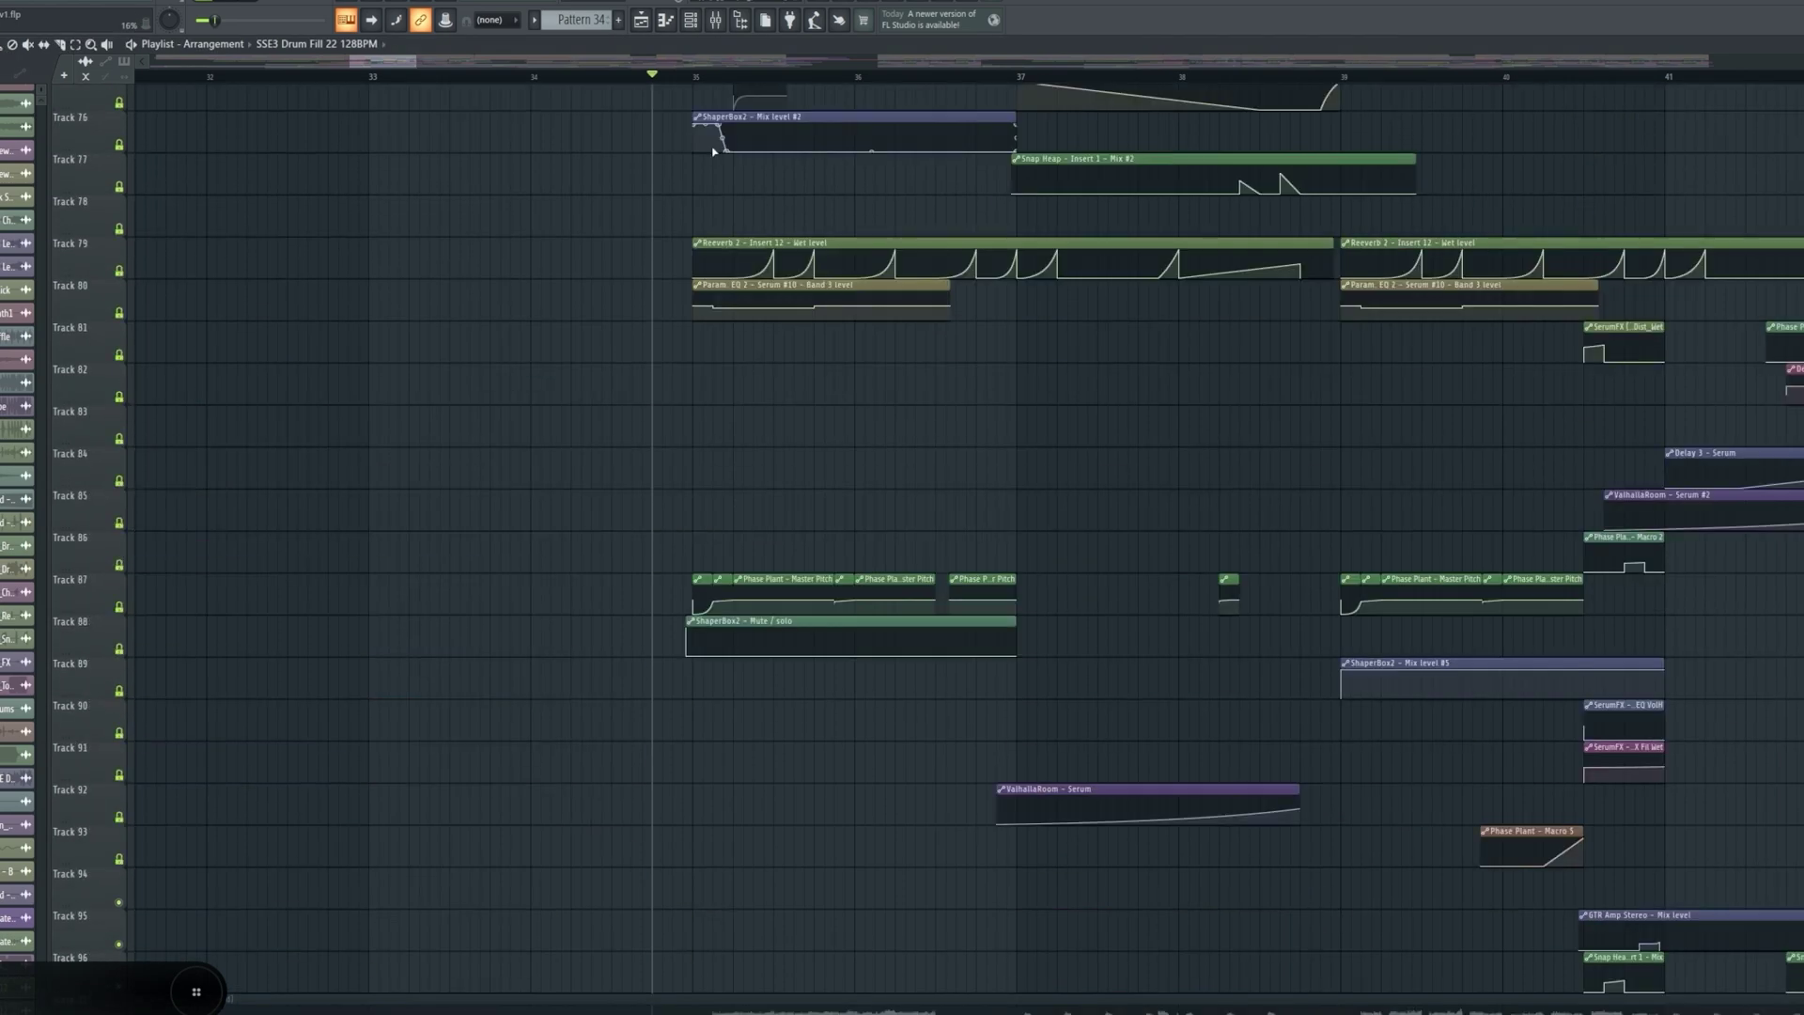
{"action": "left_click", "coordinate": [693, 81]}
{"action": "scroll", "coordinate": [694, 85], "scroll_direction": "right", "scroll_amount": 3}
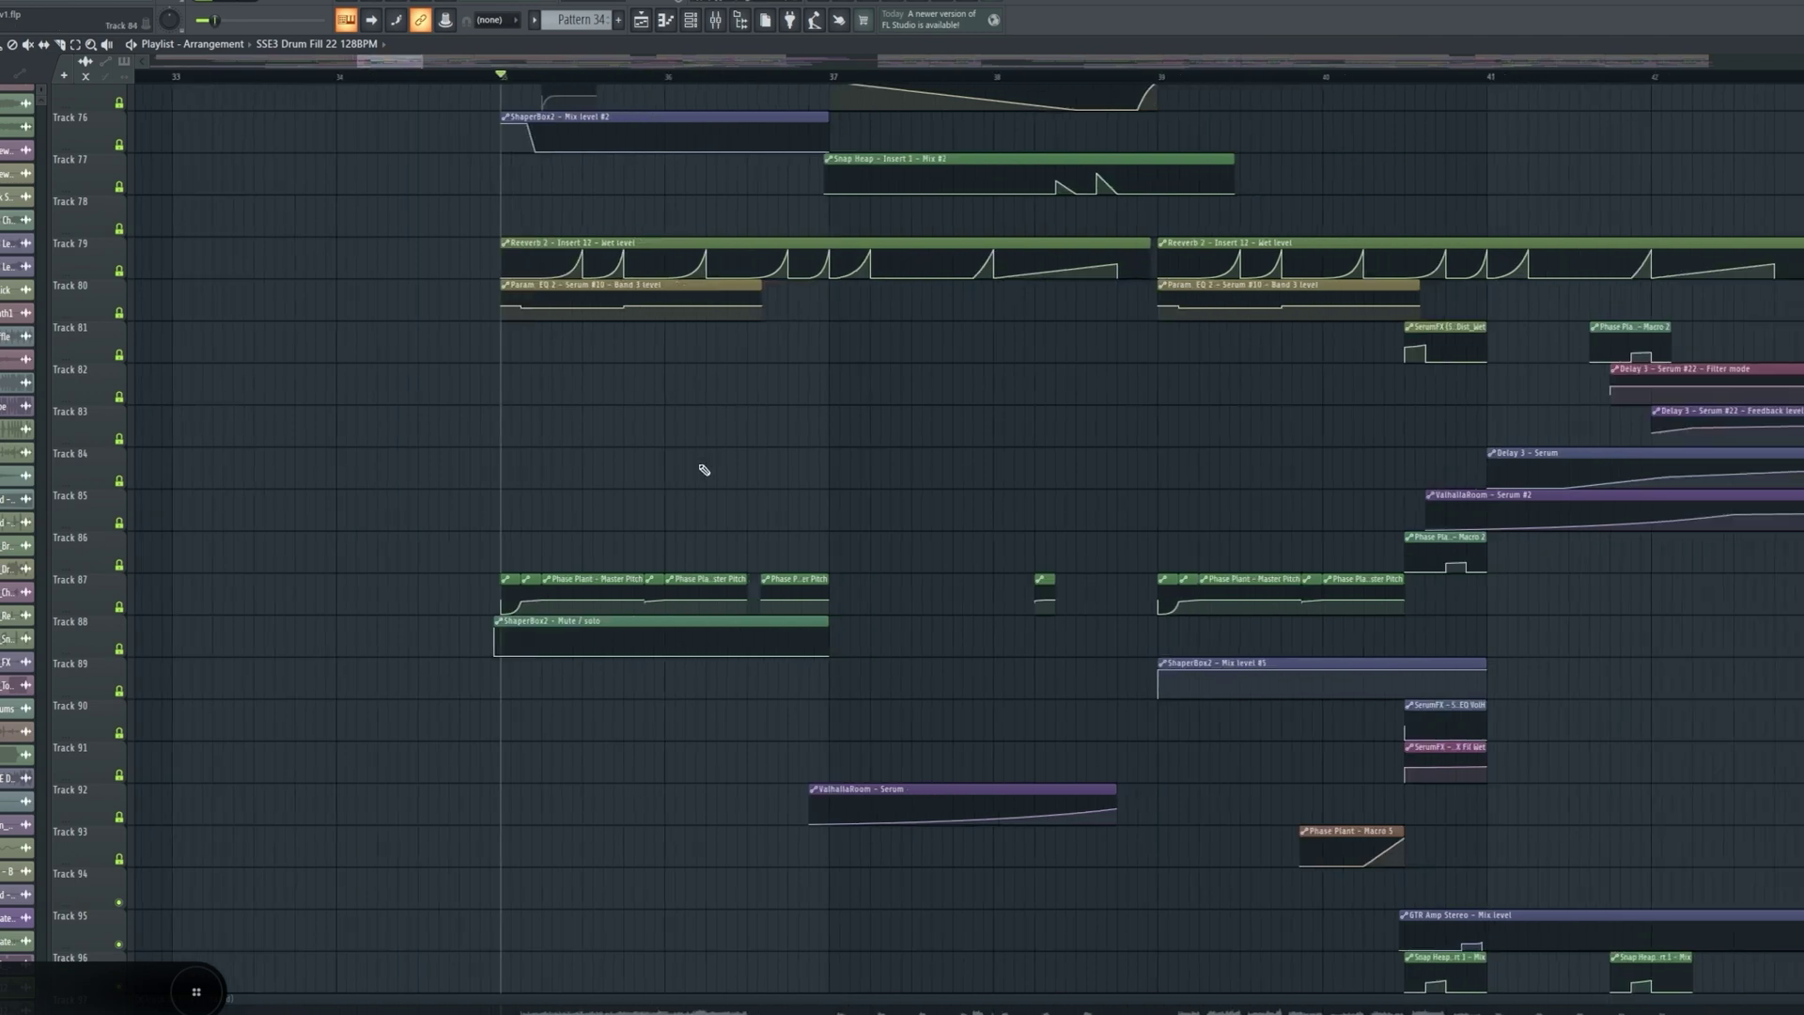
{"action": "scroll", "coordinate": [695, 526], "scroll_direction": "up", "scroll_amount": 2}
{"action": "key", "text": "space"}
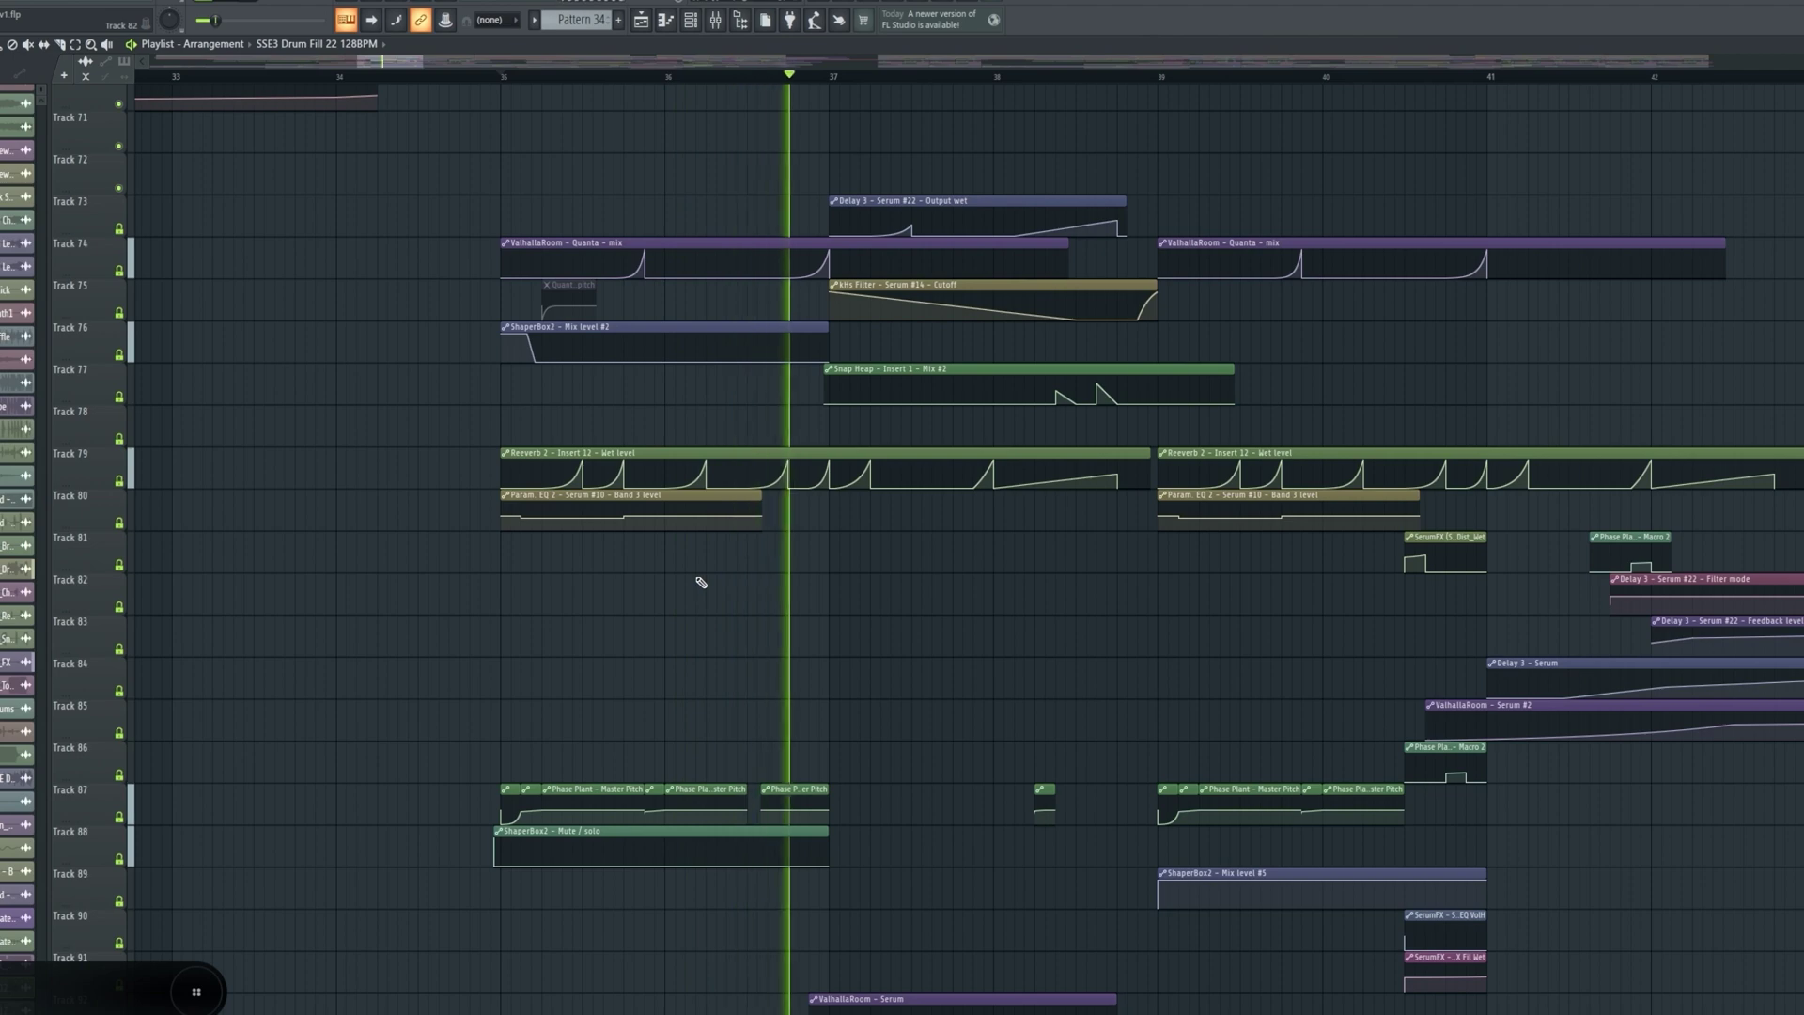
{"action": "key", "text": "space"}
- Solo Pattern 20 on Track 136, view its Serum #11 channel in the channel rack, and audition the pattern
{"action": "scroll", "coordinate": [700, 582], "scroll_direction": "down", "scroll_amount": 12}
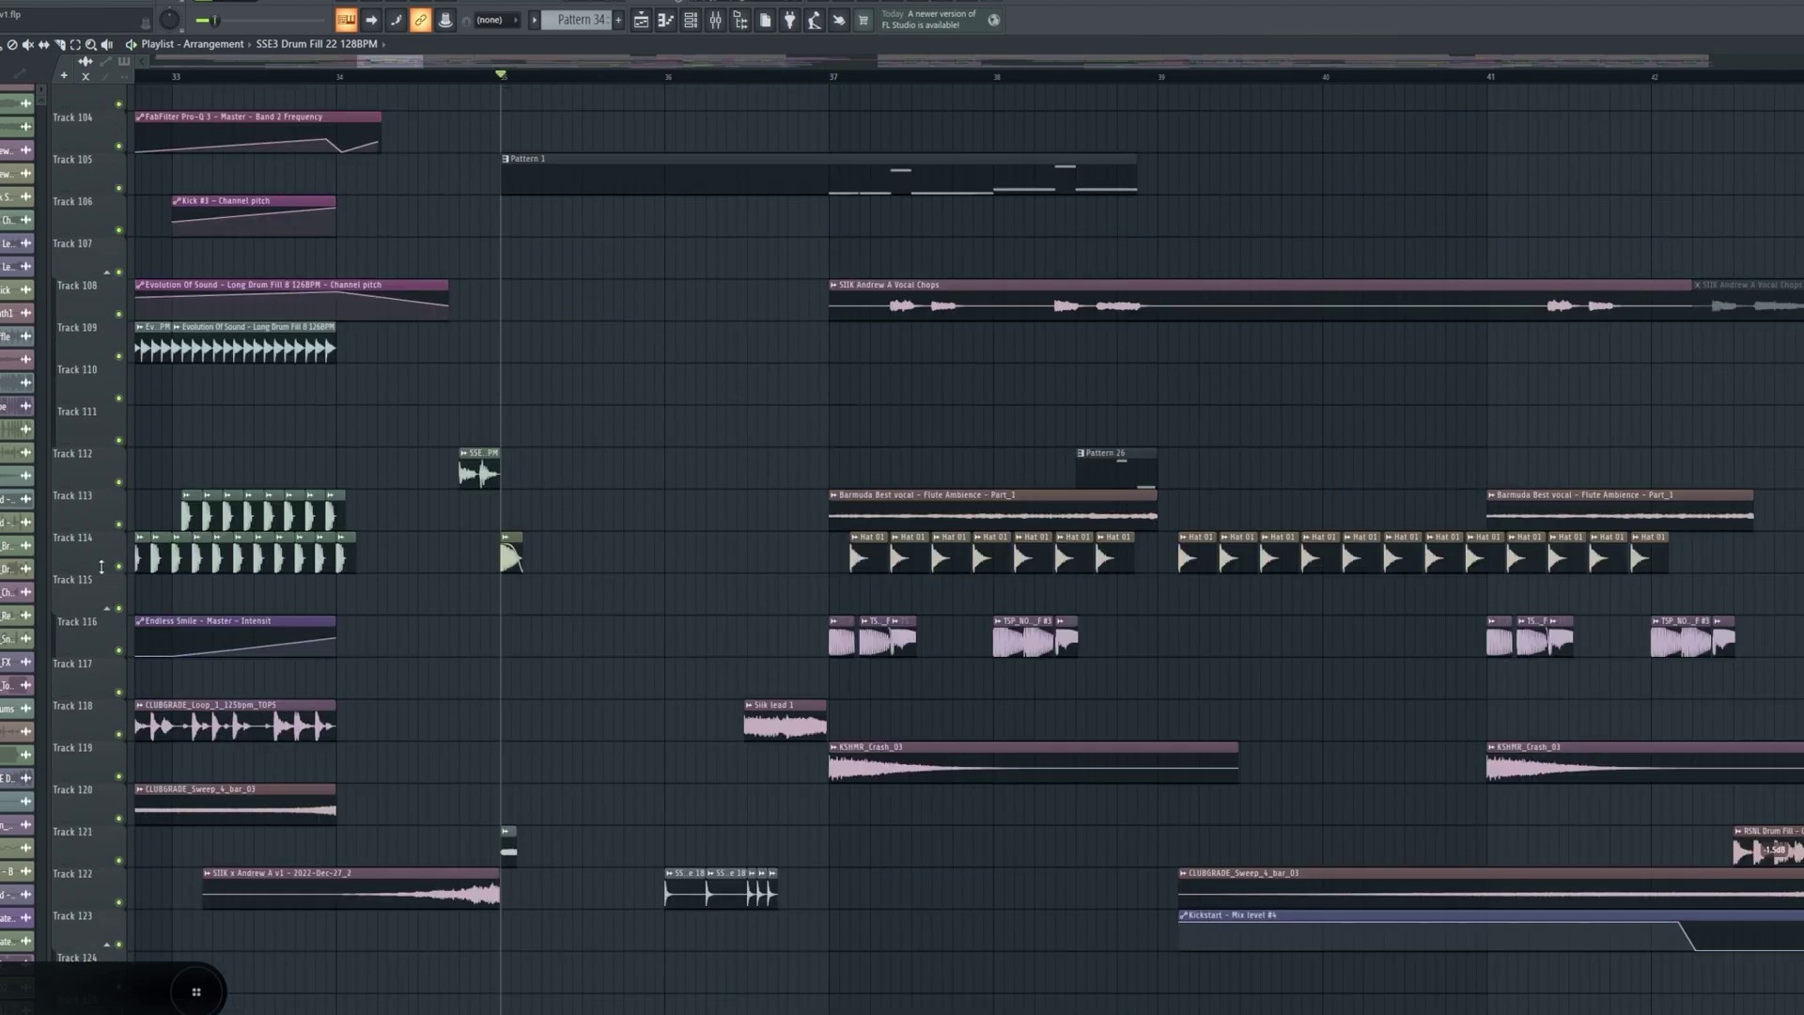
{"action": "scroll", "coordinate": [121, 567], "scroll_direction": "down", "scroll_amount": 8}
{"action": "right_click", "coordinate": [119, 567]}
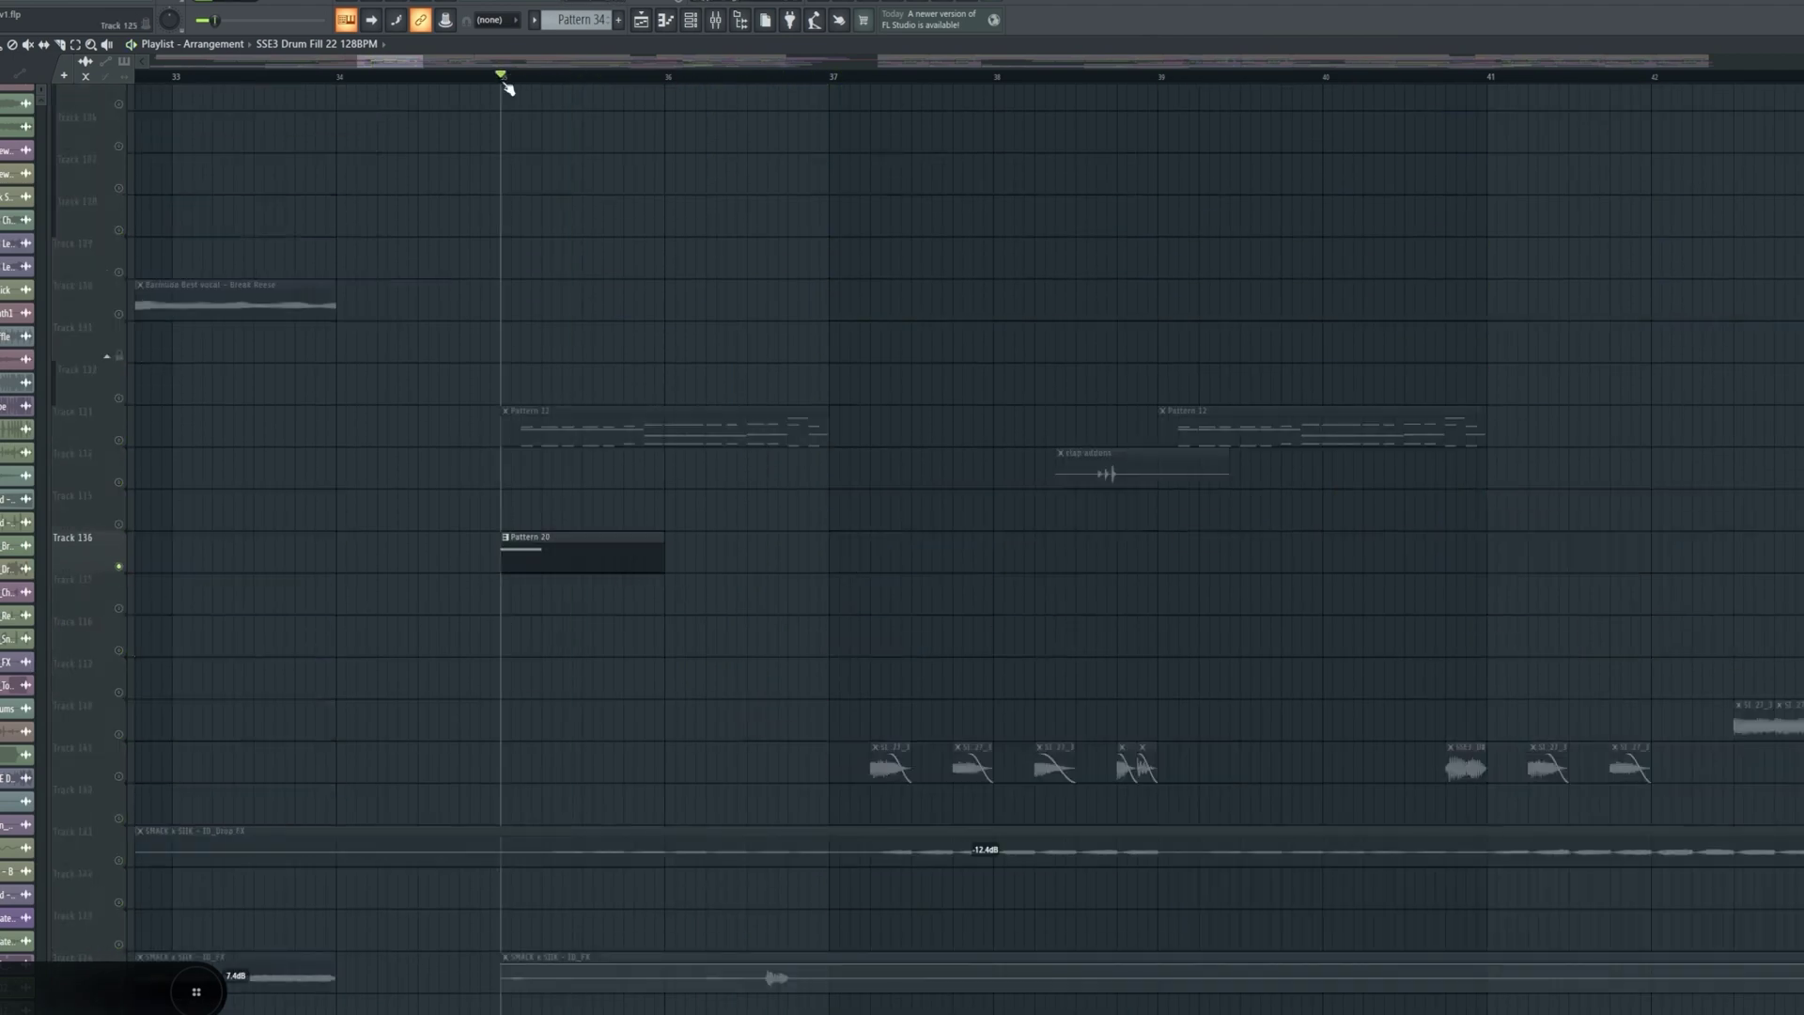
{"action": "scroll", "coordinate": [478, 77], "scroll_direction": "up", "scroll_amount": 2}
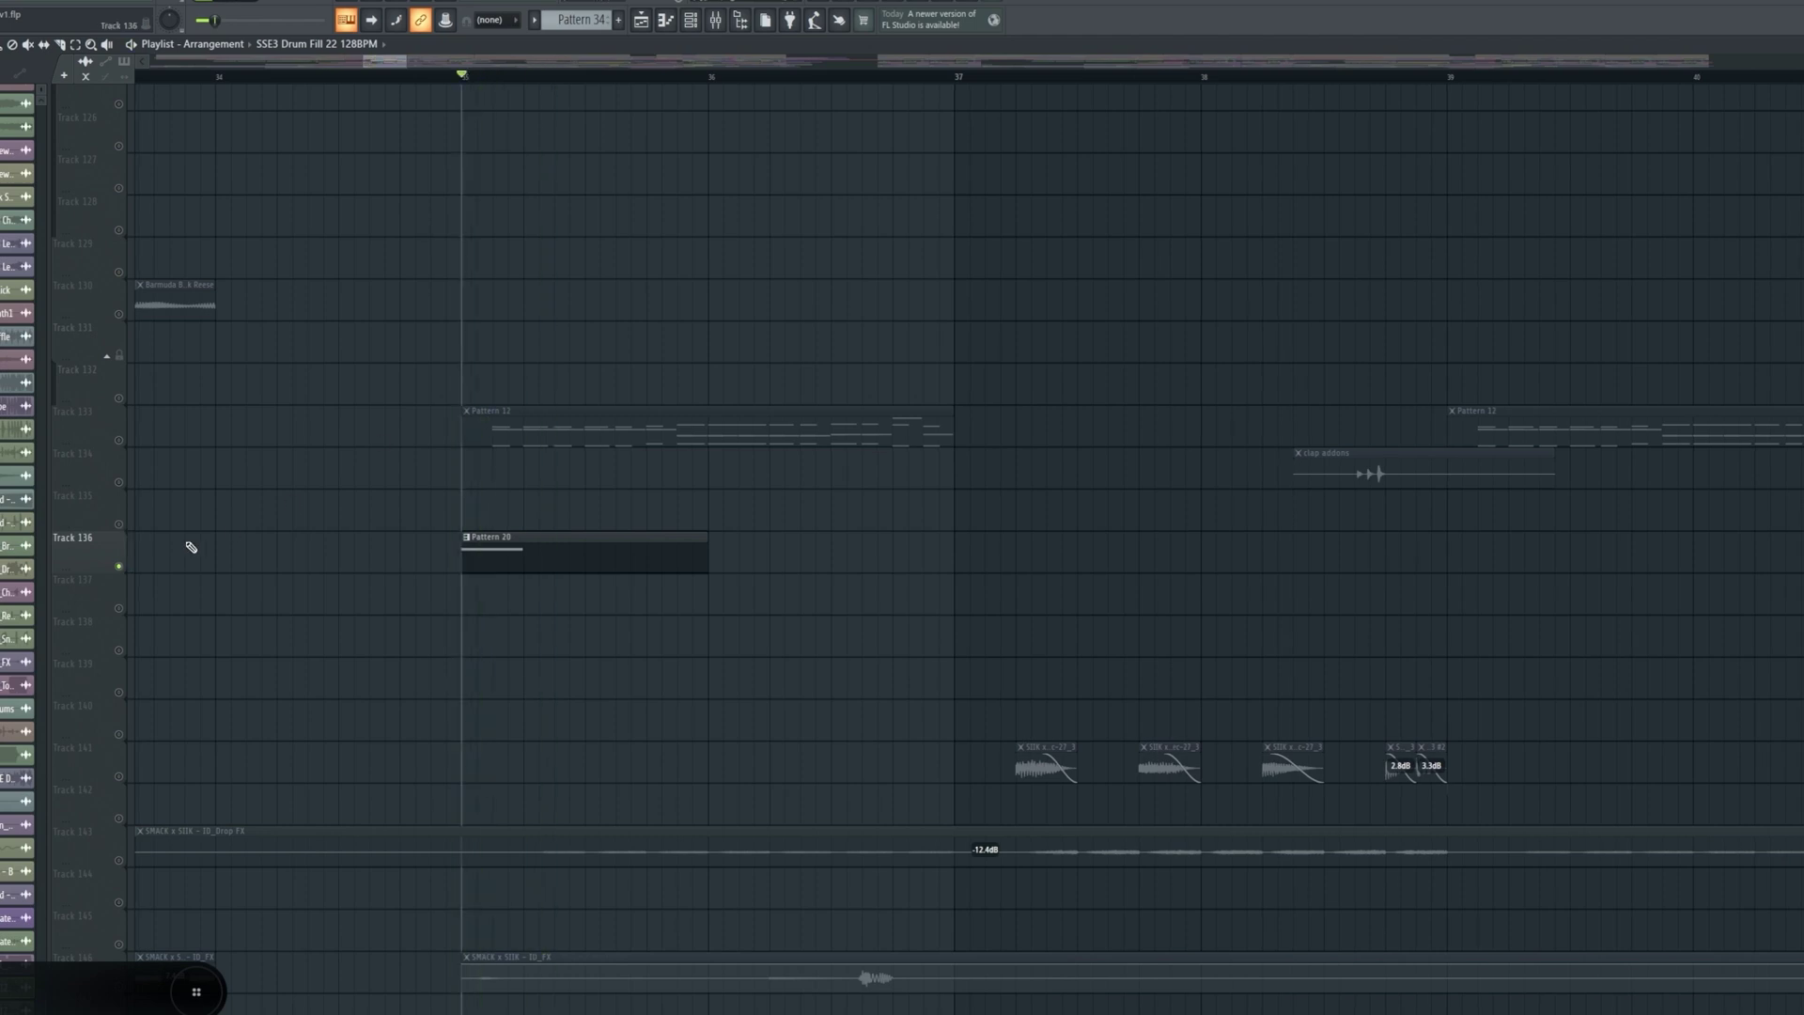
{"action": "left_click", "coordinate": [691, 20]}
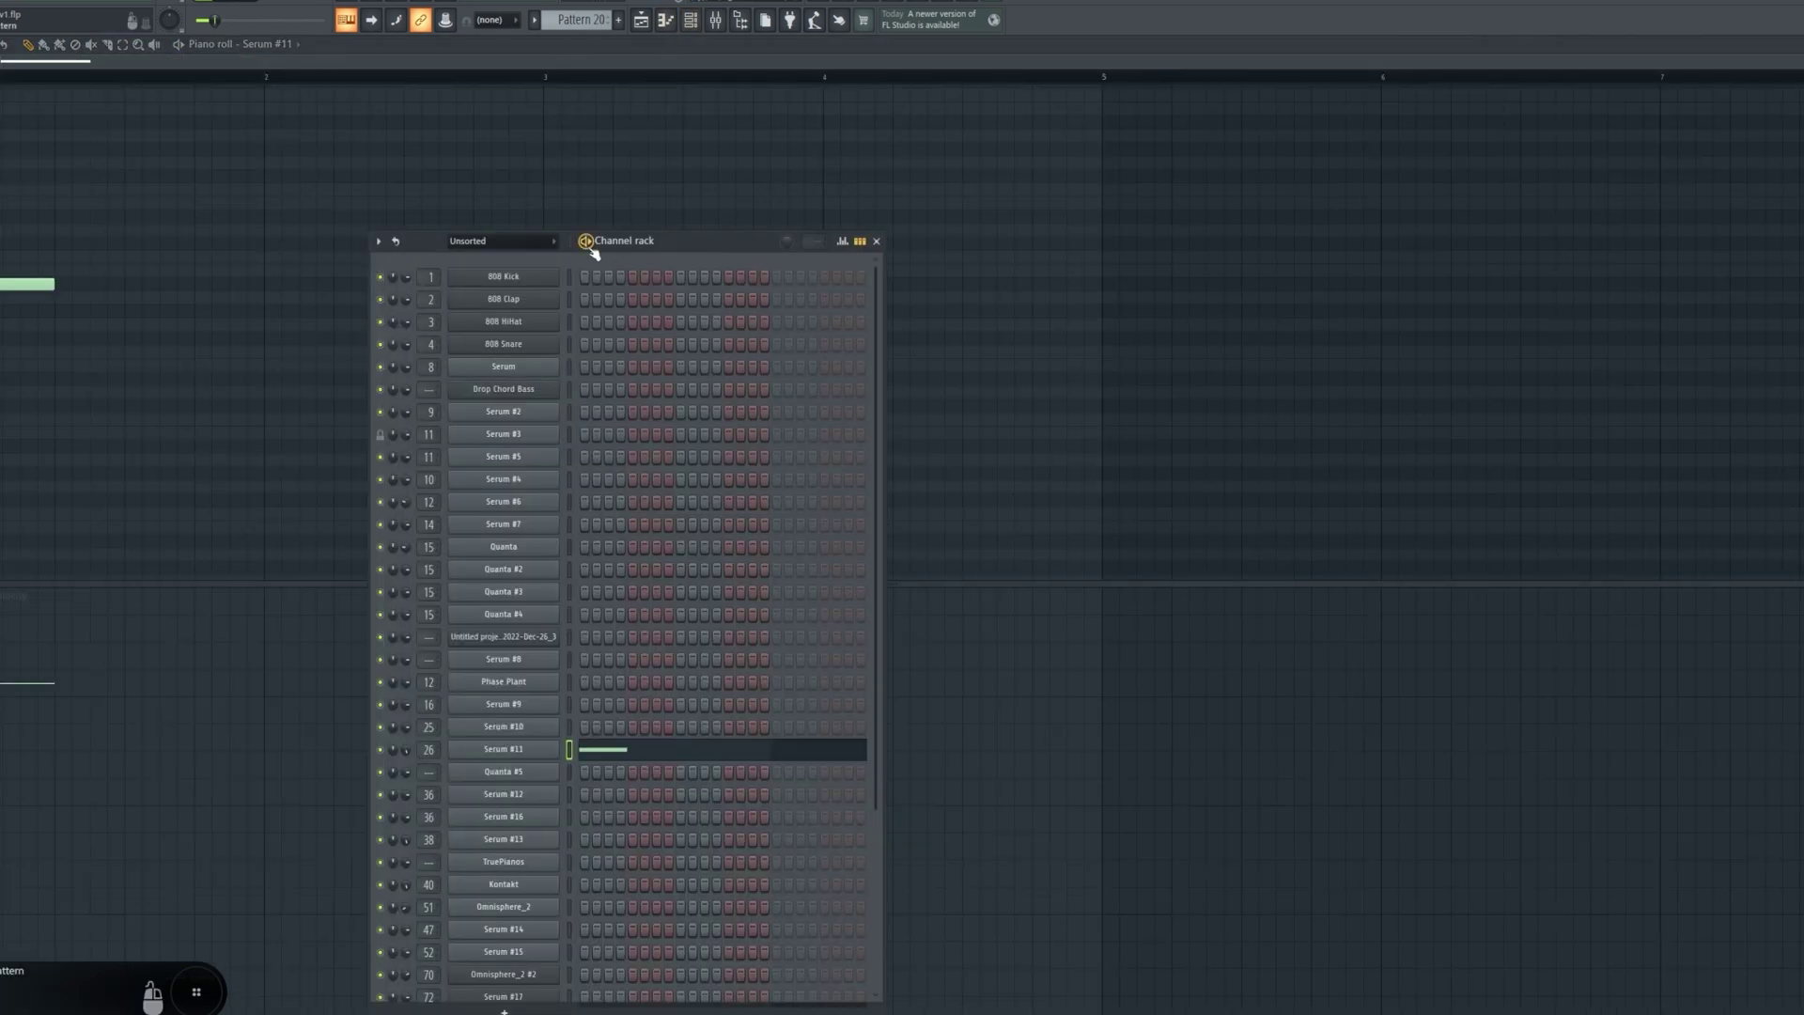
{"action": "key", "text": "l"}
{"action": "key", "text": "space"}
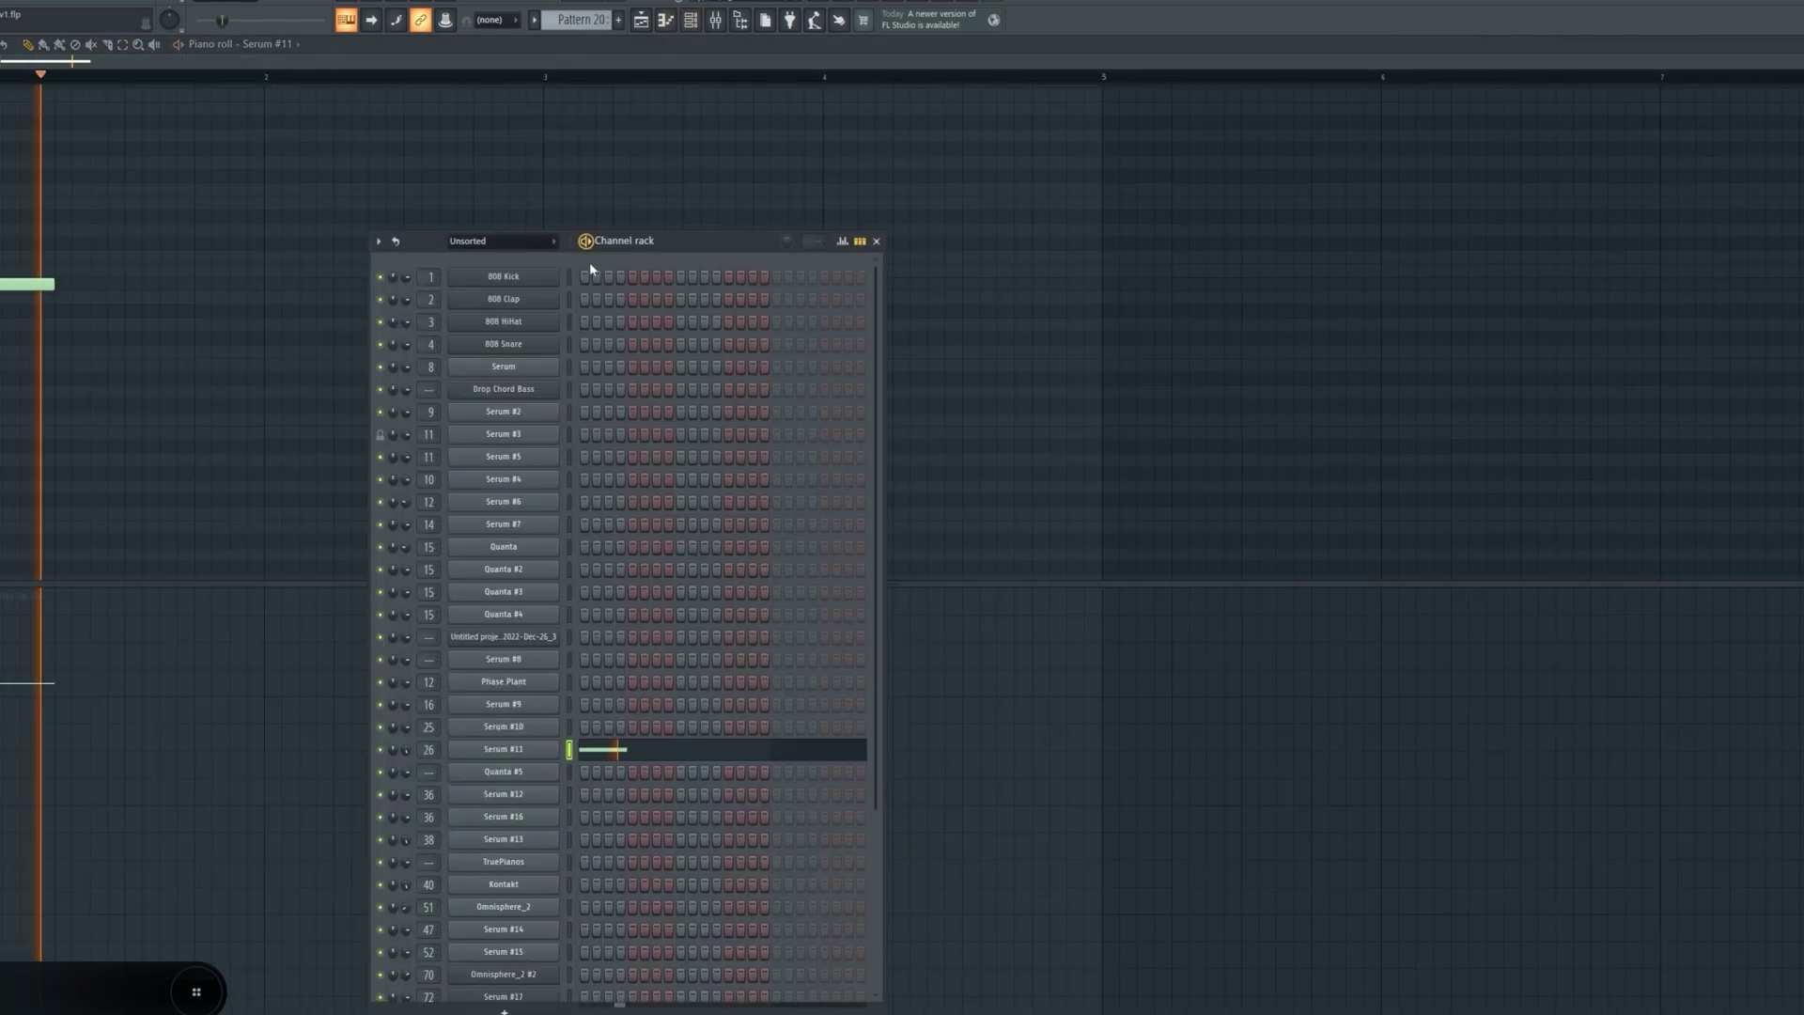
{"action": "key", "text": "space"}
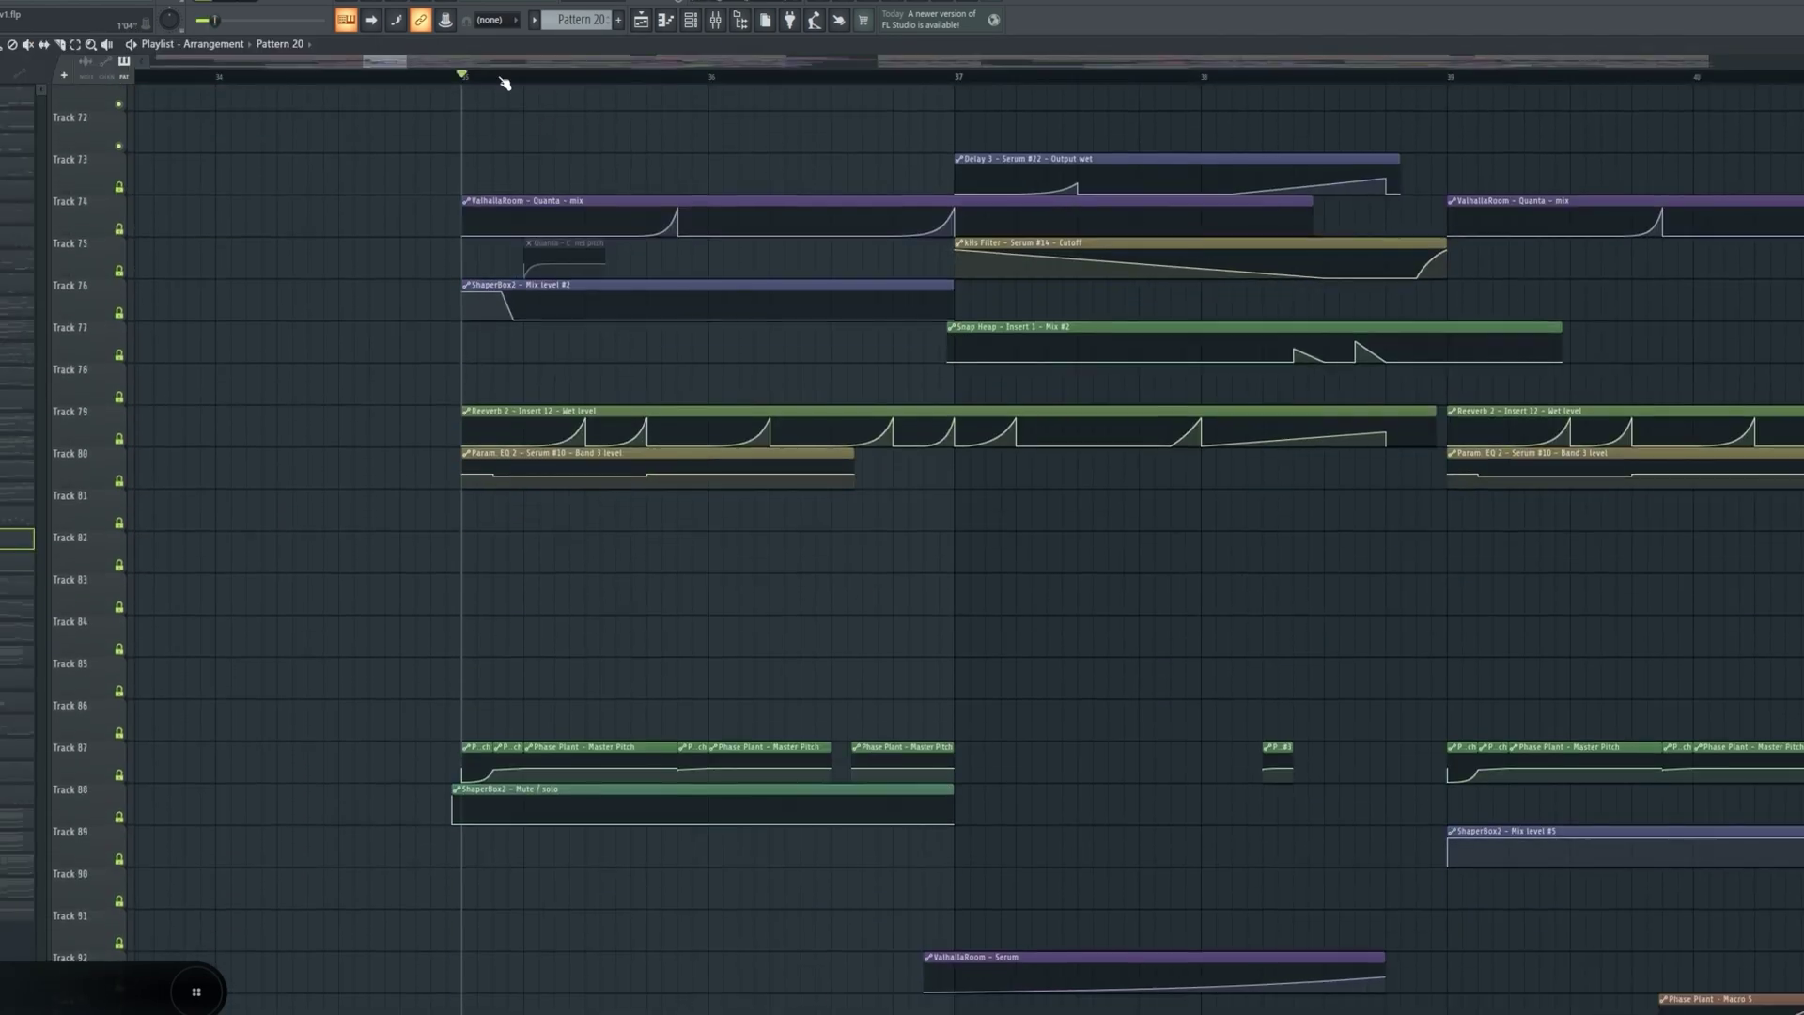
- Play the drop's opening from bar 35, then examine its kick, clap, Kickstart and ShaperBox2 mix level clips
{"action": "key", "text": "space"}
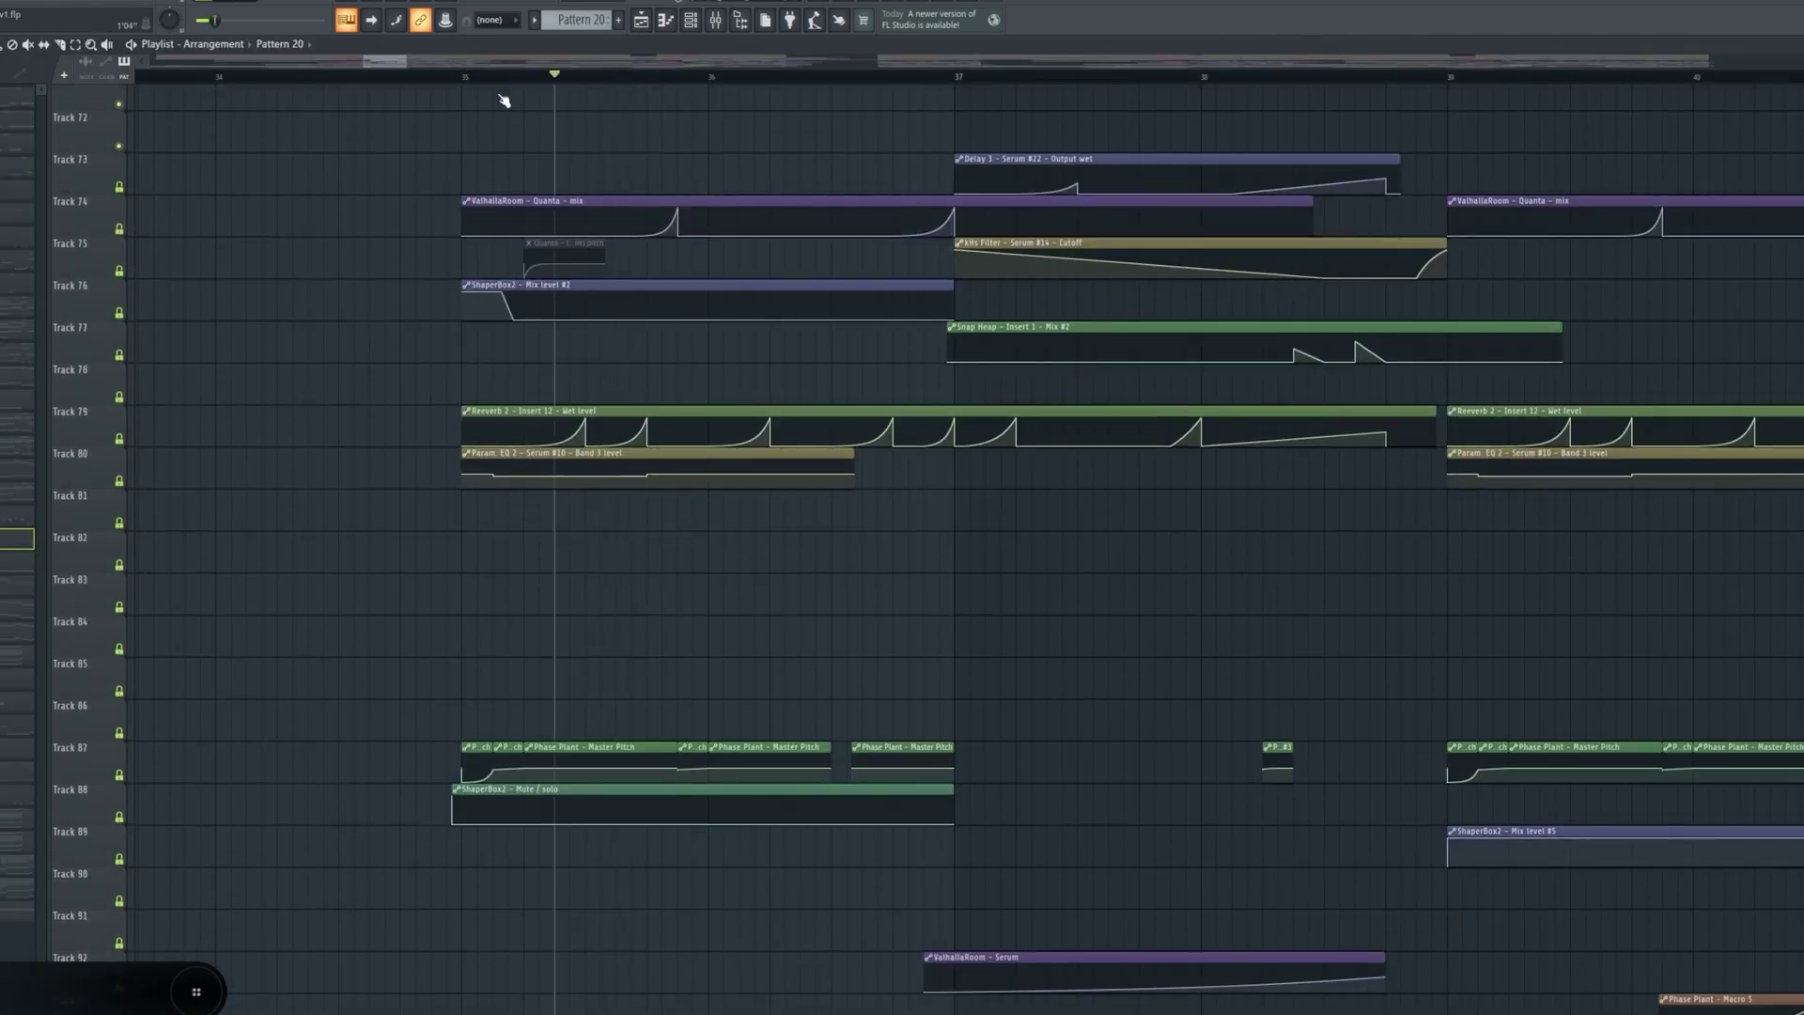
{"action": "key", "text": "space"}
{"action": "left_click_drag", "start_coordinate": [435, 79], "coordinate": [464, 94]}
{"action": "scroll", "coordinate": [649, 297], "scroll_direction": "up", "scroll_amount": 10}
{"action": "scroll", "coordinate": [649, 297], "scroll_direction": "up", "scroll_amount": 1}
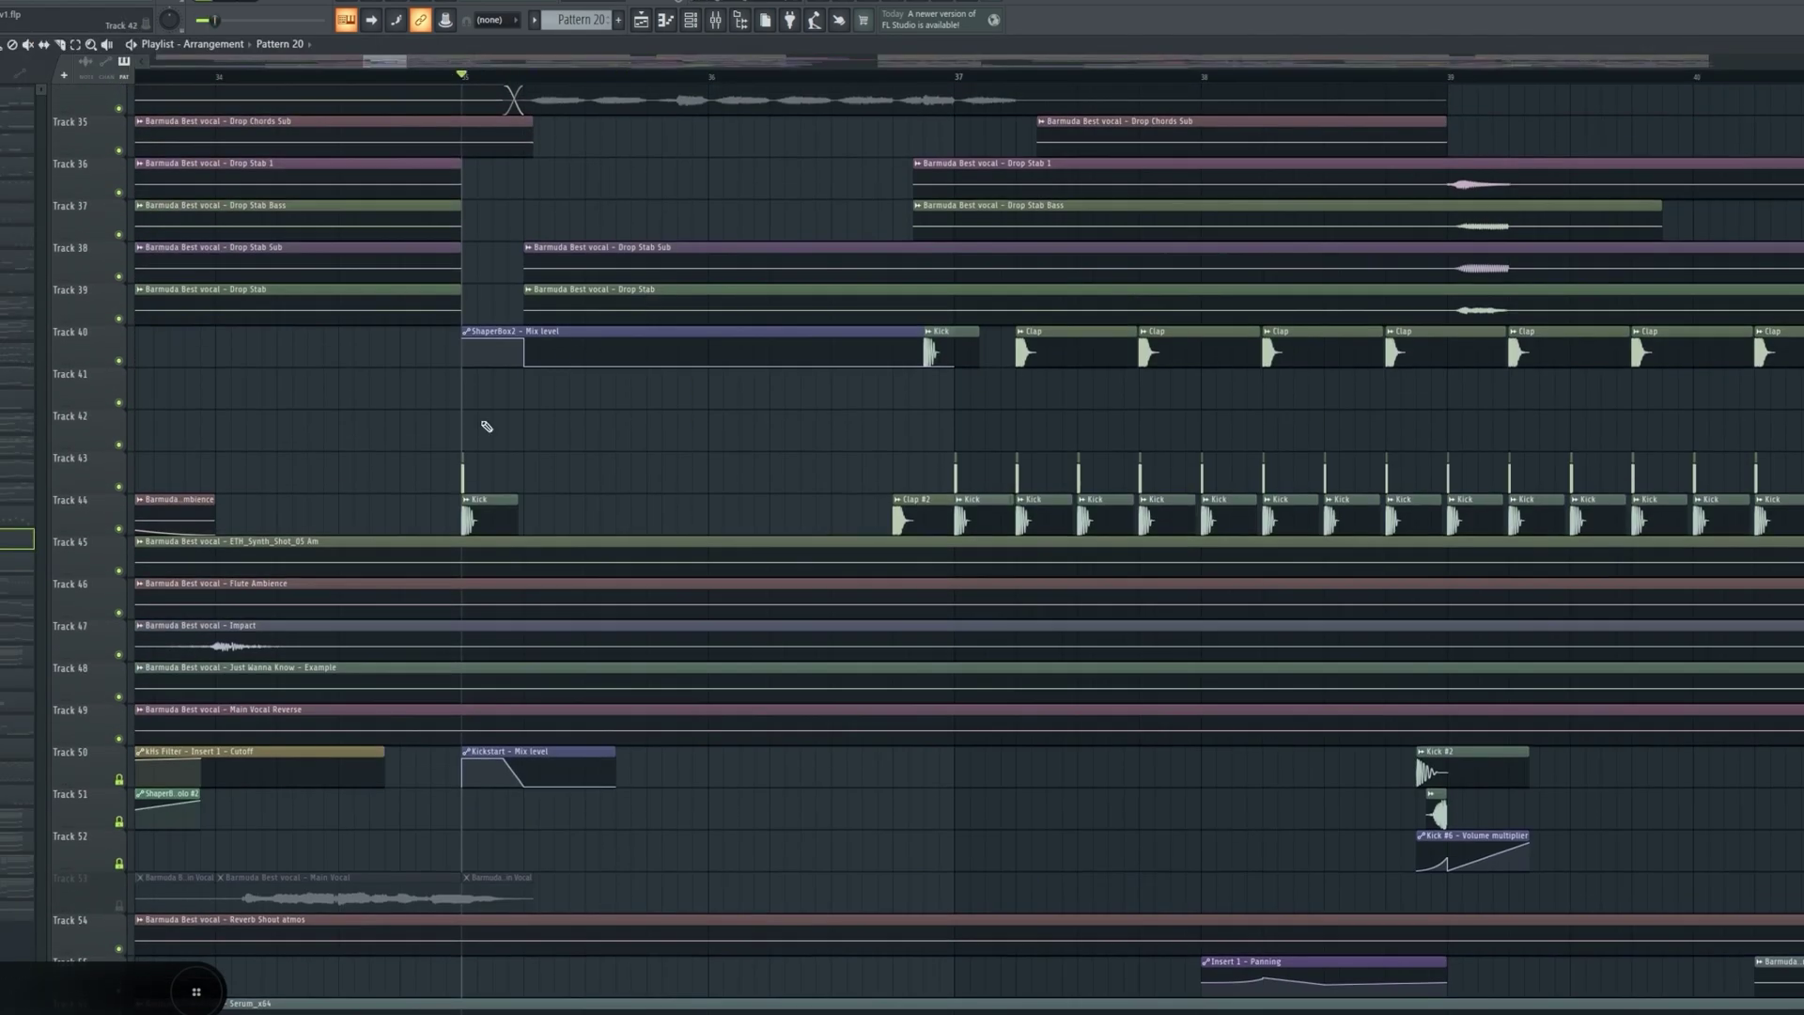
{"action": "scroll", "coordinate": [587, 431], "scroll_direction": "down", "scroll_amount": 2}
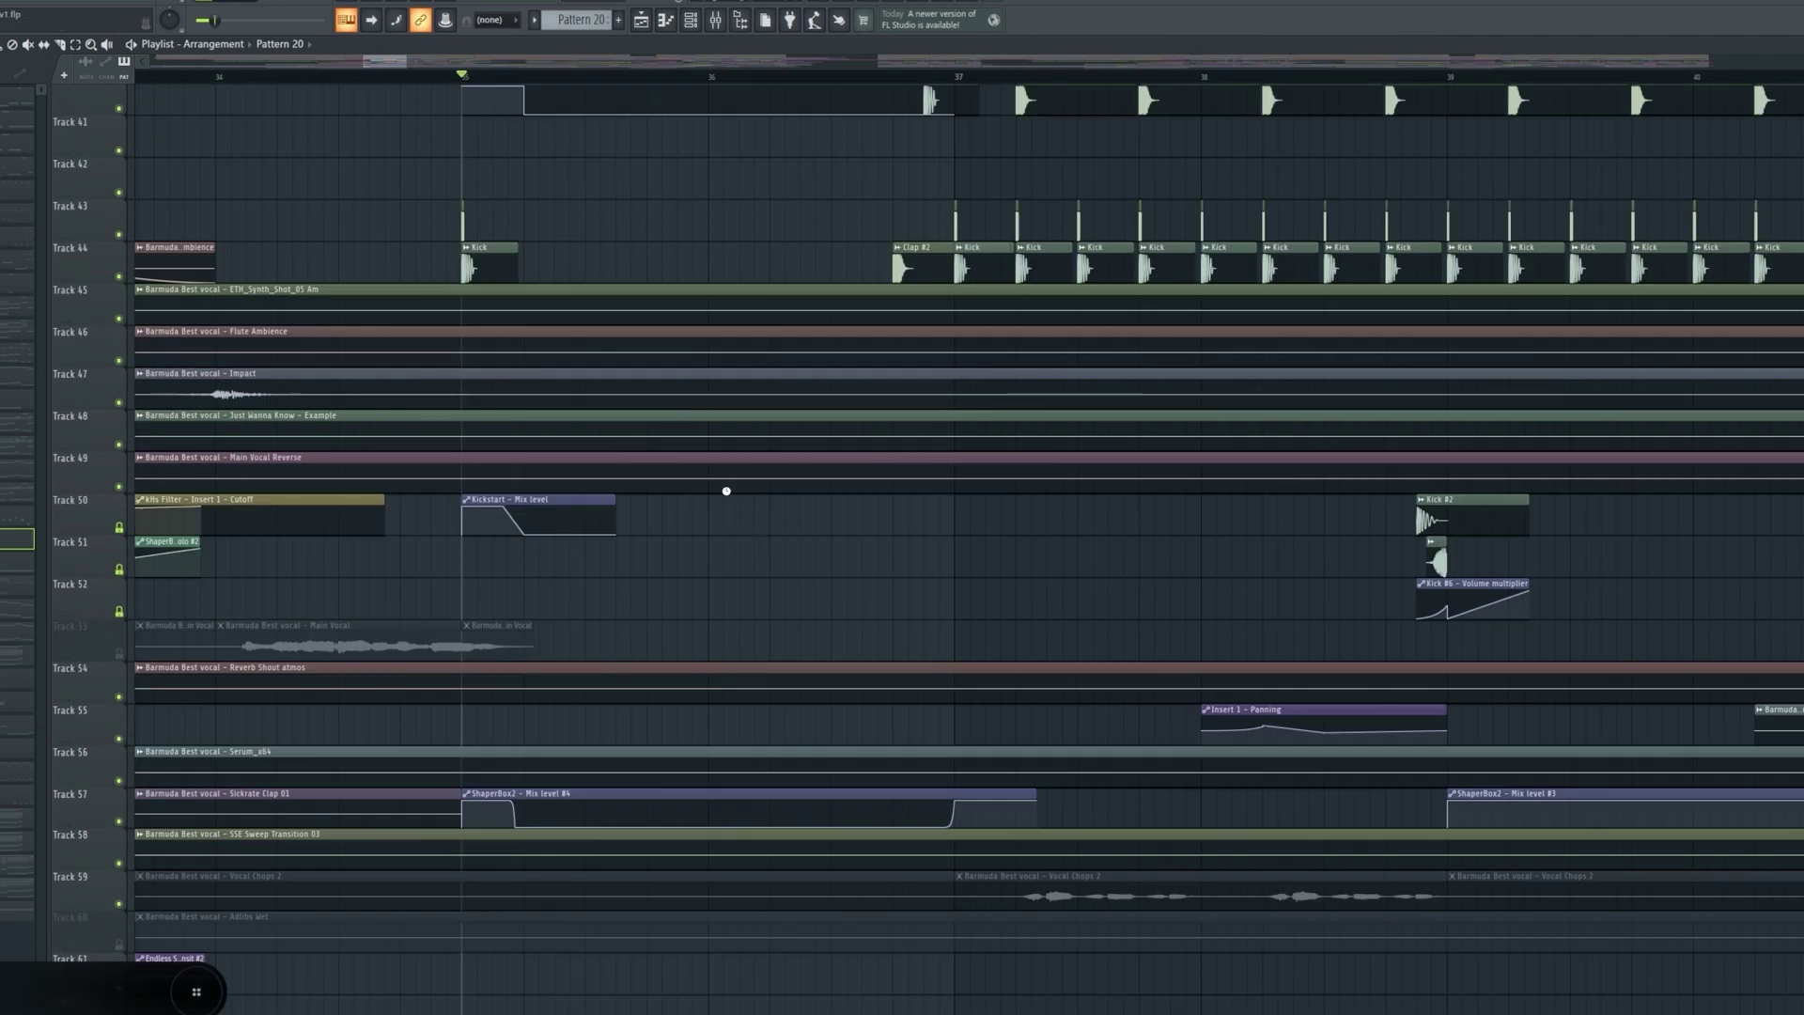
{"action": "scroll", "coordinate": [729, 498], "scroll_direction": "down", "scroll_amount": 12}
{"action": "scroll", "coordinate": [728, 493], "scroll_direction": "down", "scroll_amount": 6}
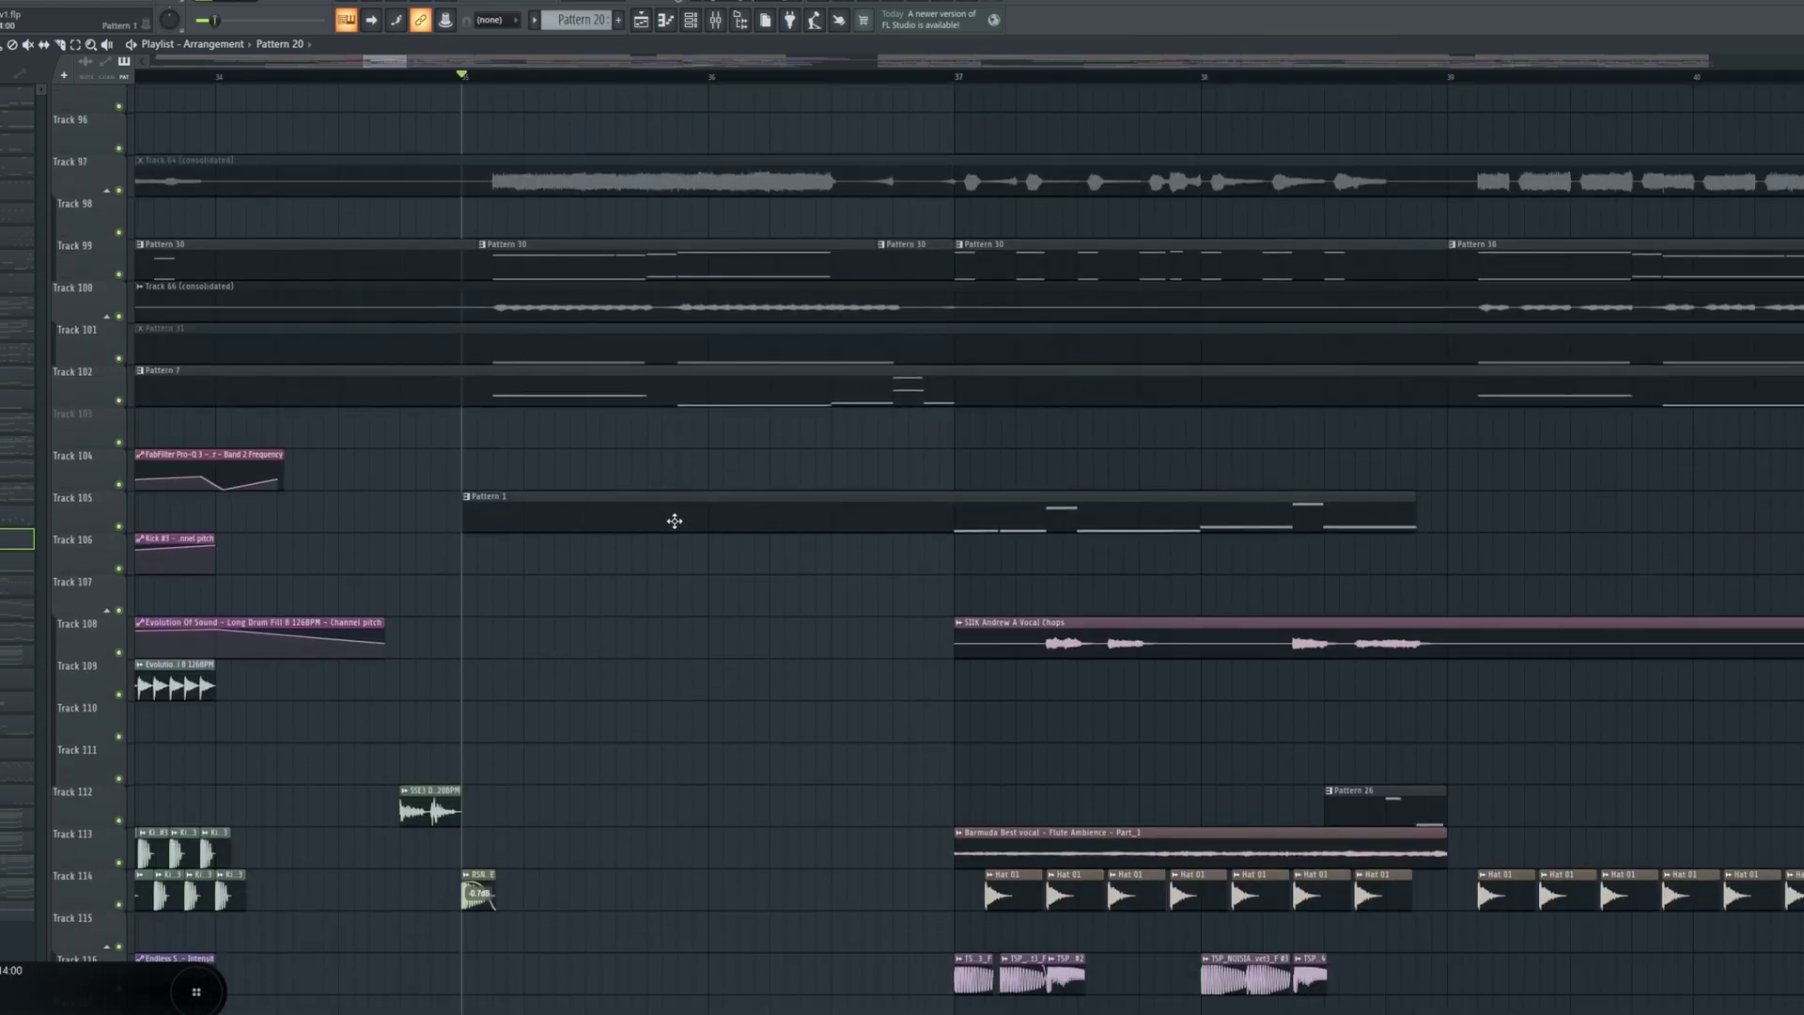
- Solo Pattern 30 on Track 99 and audition it from just after bar 35
{"action": "scroll", "coordinate": [416, 391], "scroll_direction": "up", "scroll_amount": 2}
{"action": "left_click", "coordinate": [480, 81]}
{"action": "left_click_drag", "start_coordinate": [482, 81], "coordinate": [495, 79]}
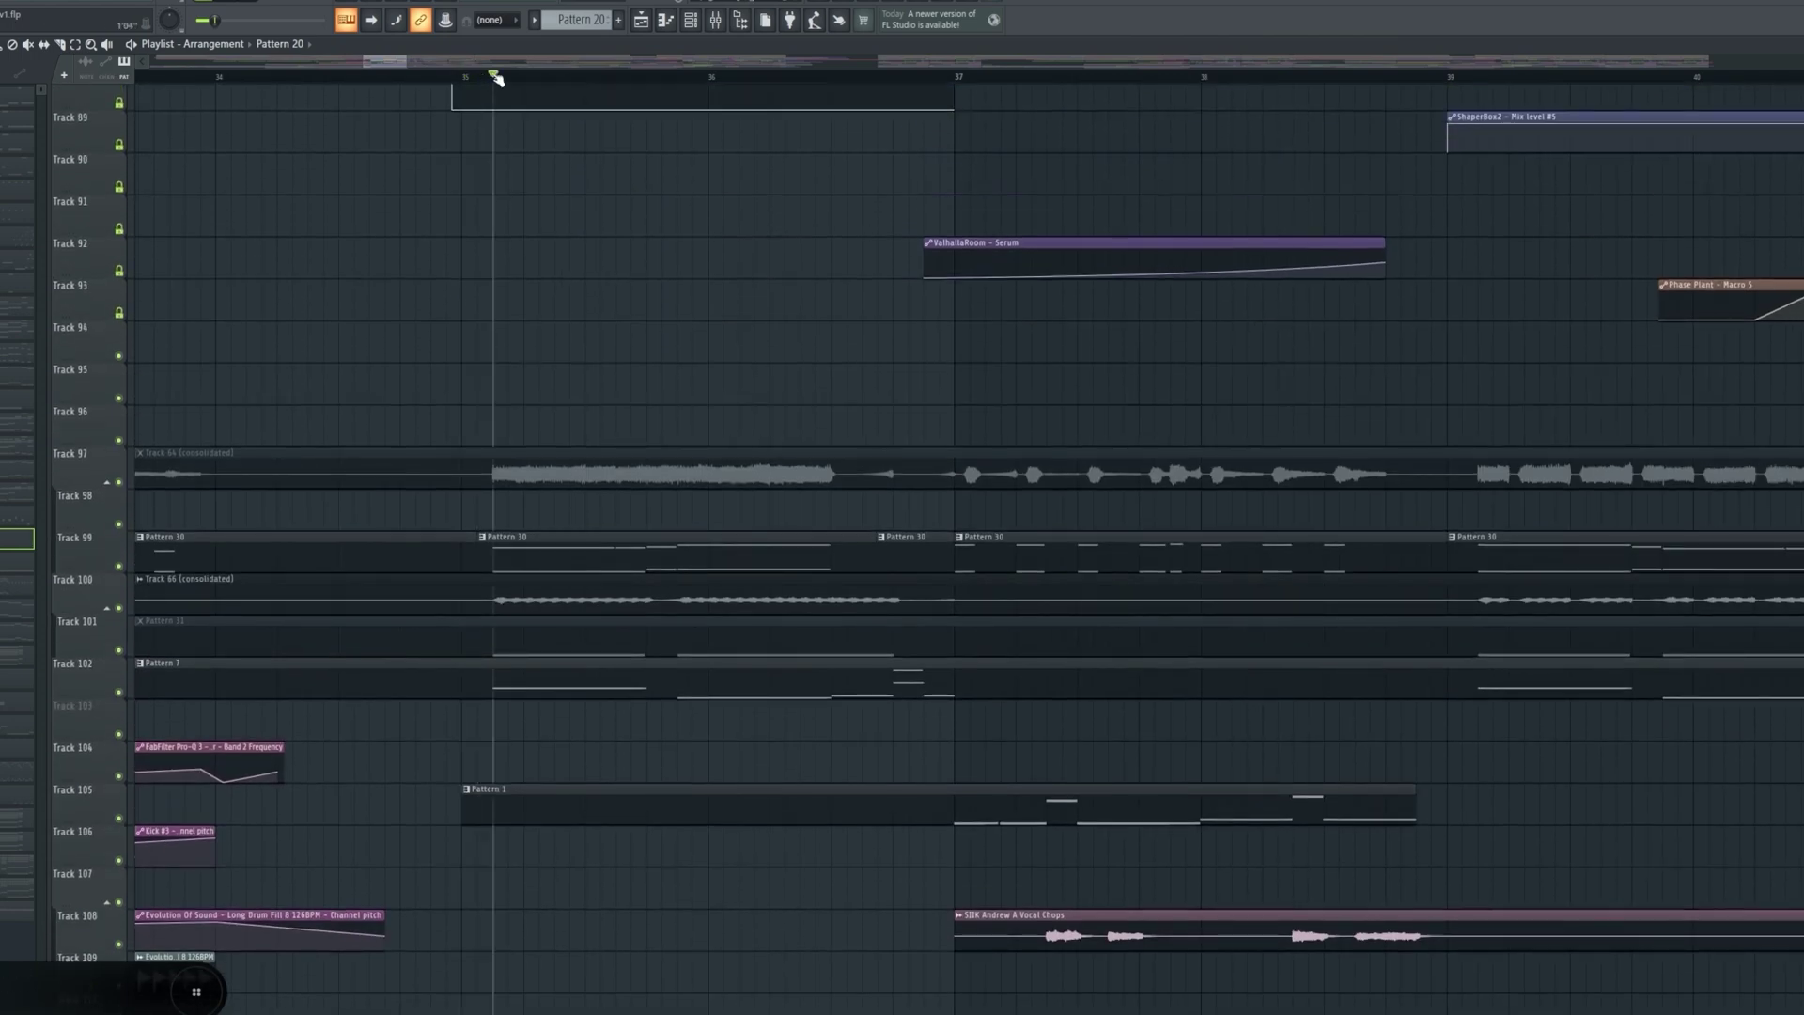
{"action": "right_click", "coordinate": [120, 609]}
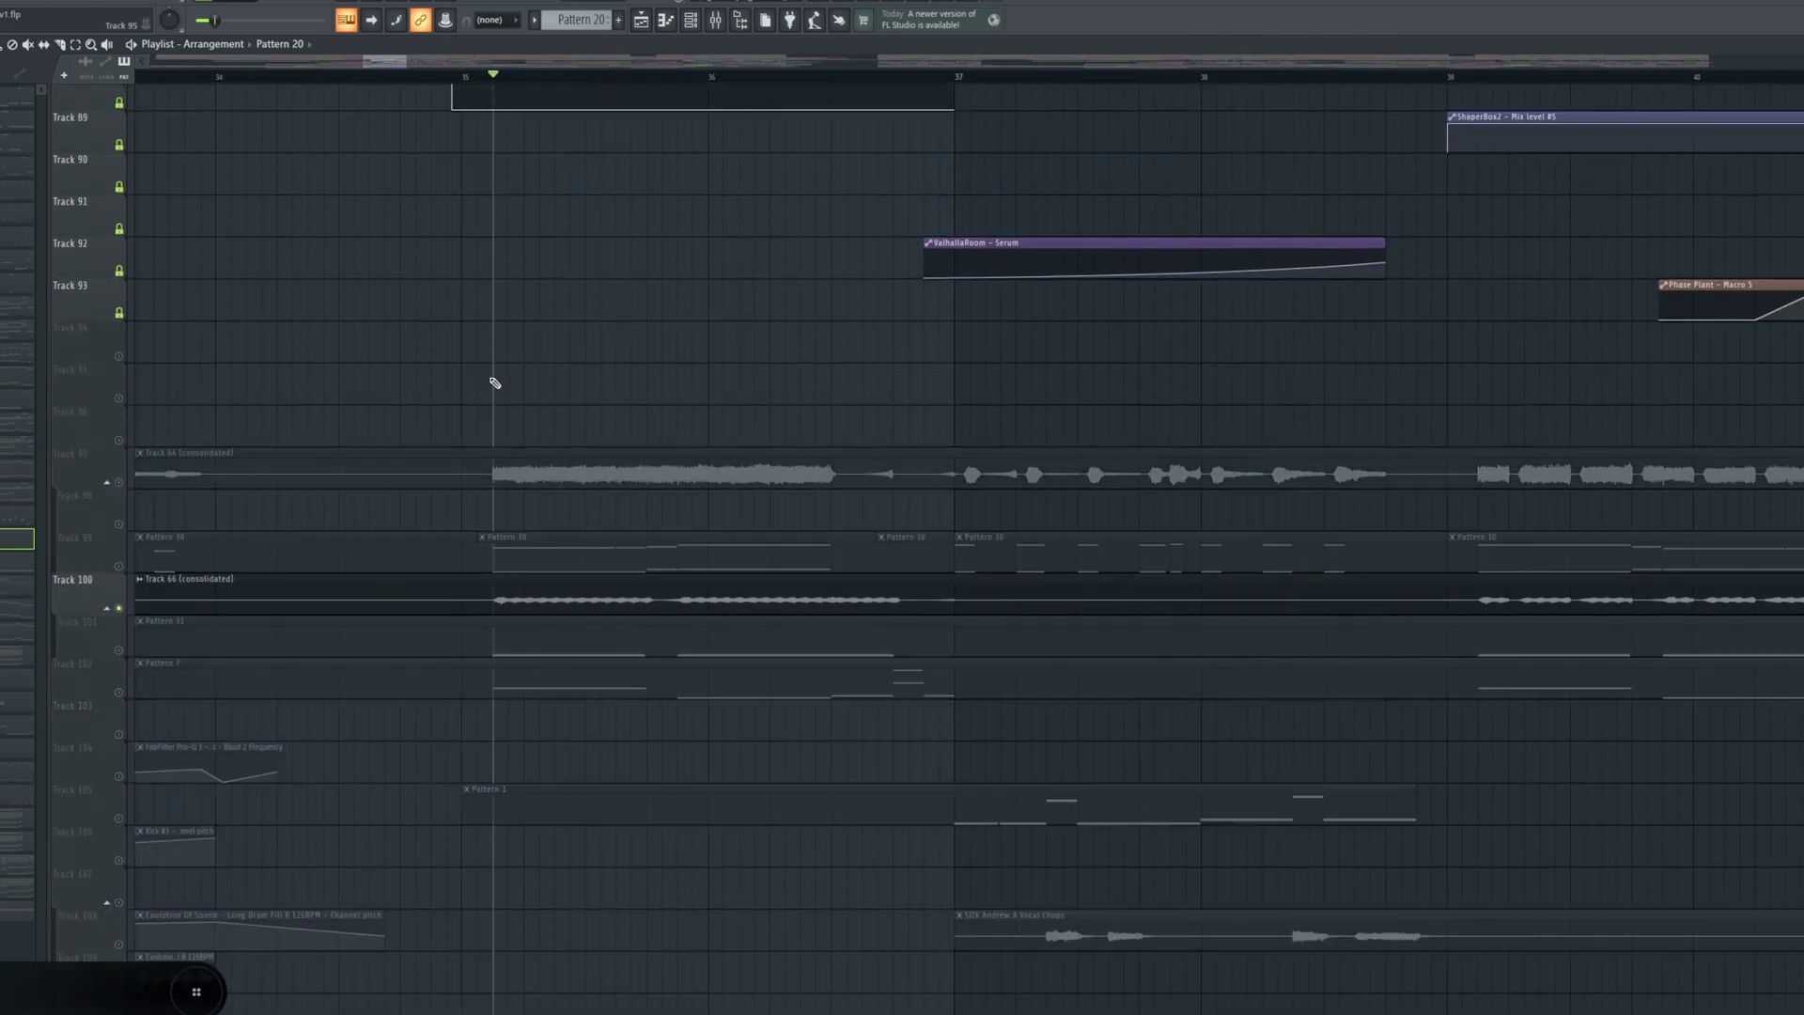
{"action": "right_click", "coordinate": [119, 567]}
{"action": "key", "text": "space"}
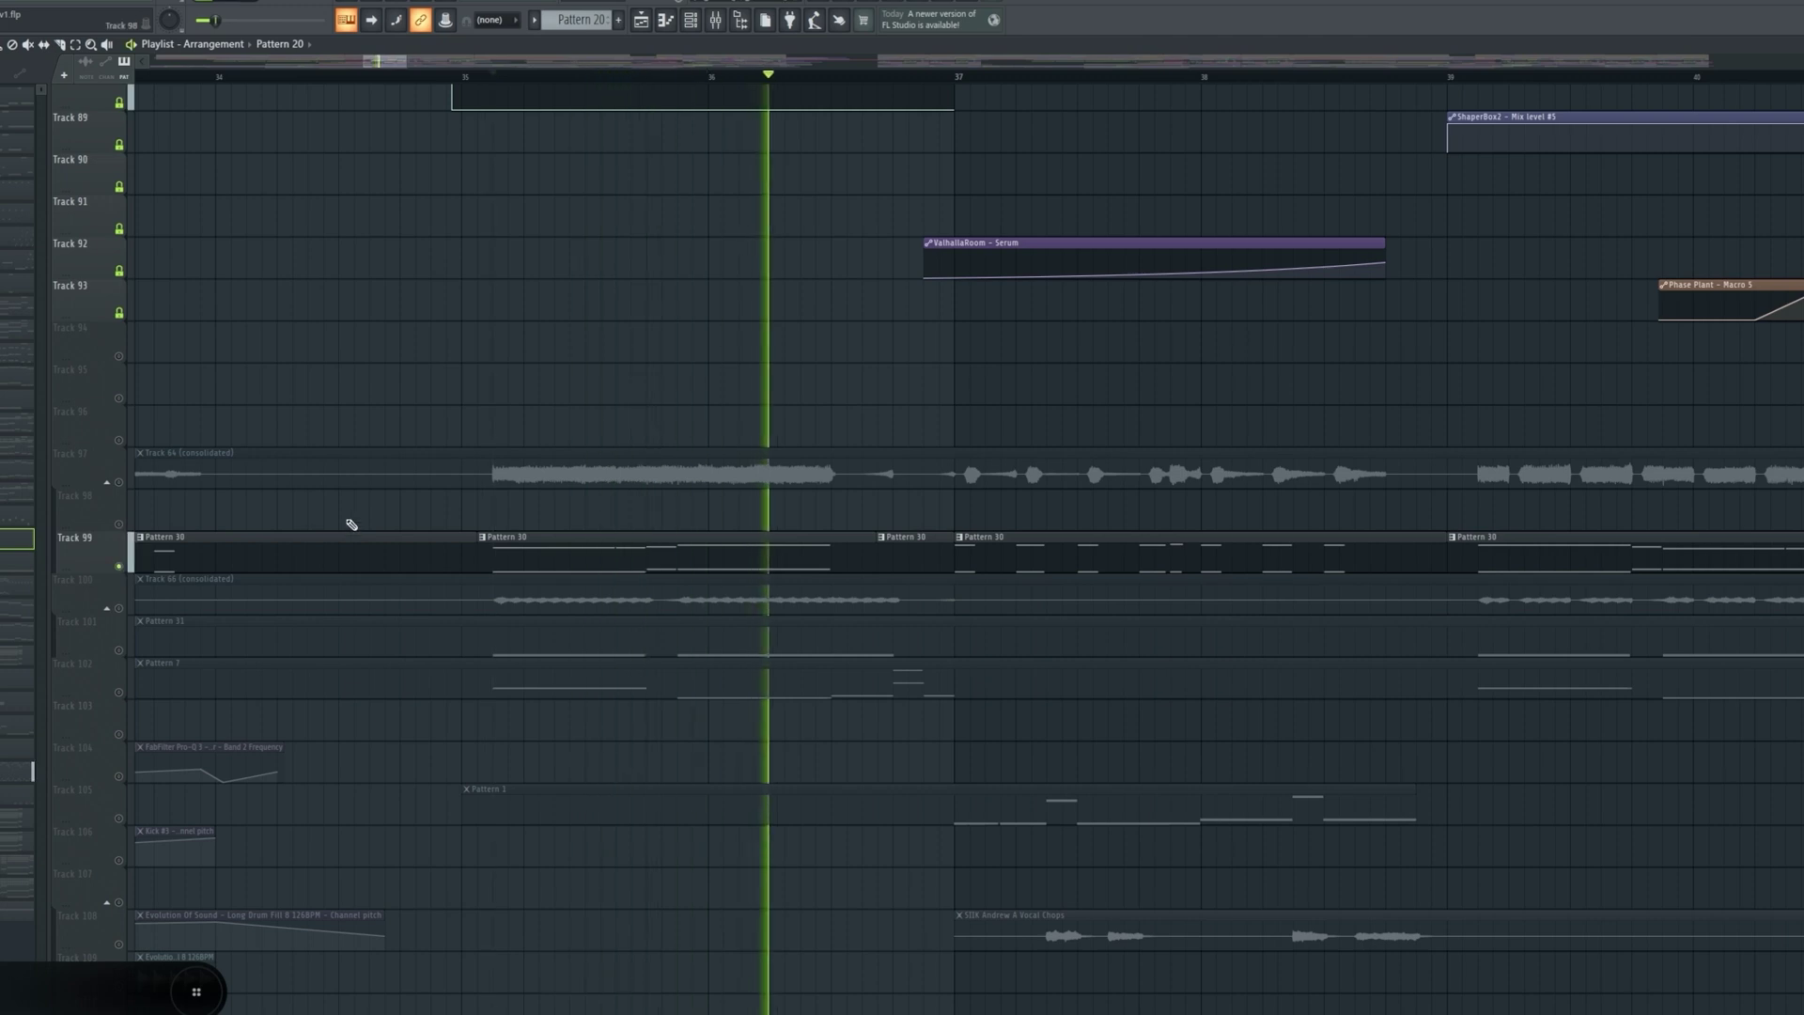
- Stop playback, open Pattern 30's Phase Plant notes in the piano roll, and examine the section around bar 10
{"action": "key", "text": "space"}
{"action": "scroll", "coordinate": [604, 544], "scroll_direction": "up", "scroll_amount": 1}
{"action": "double_click", "coordinate": [589, 599]}
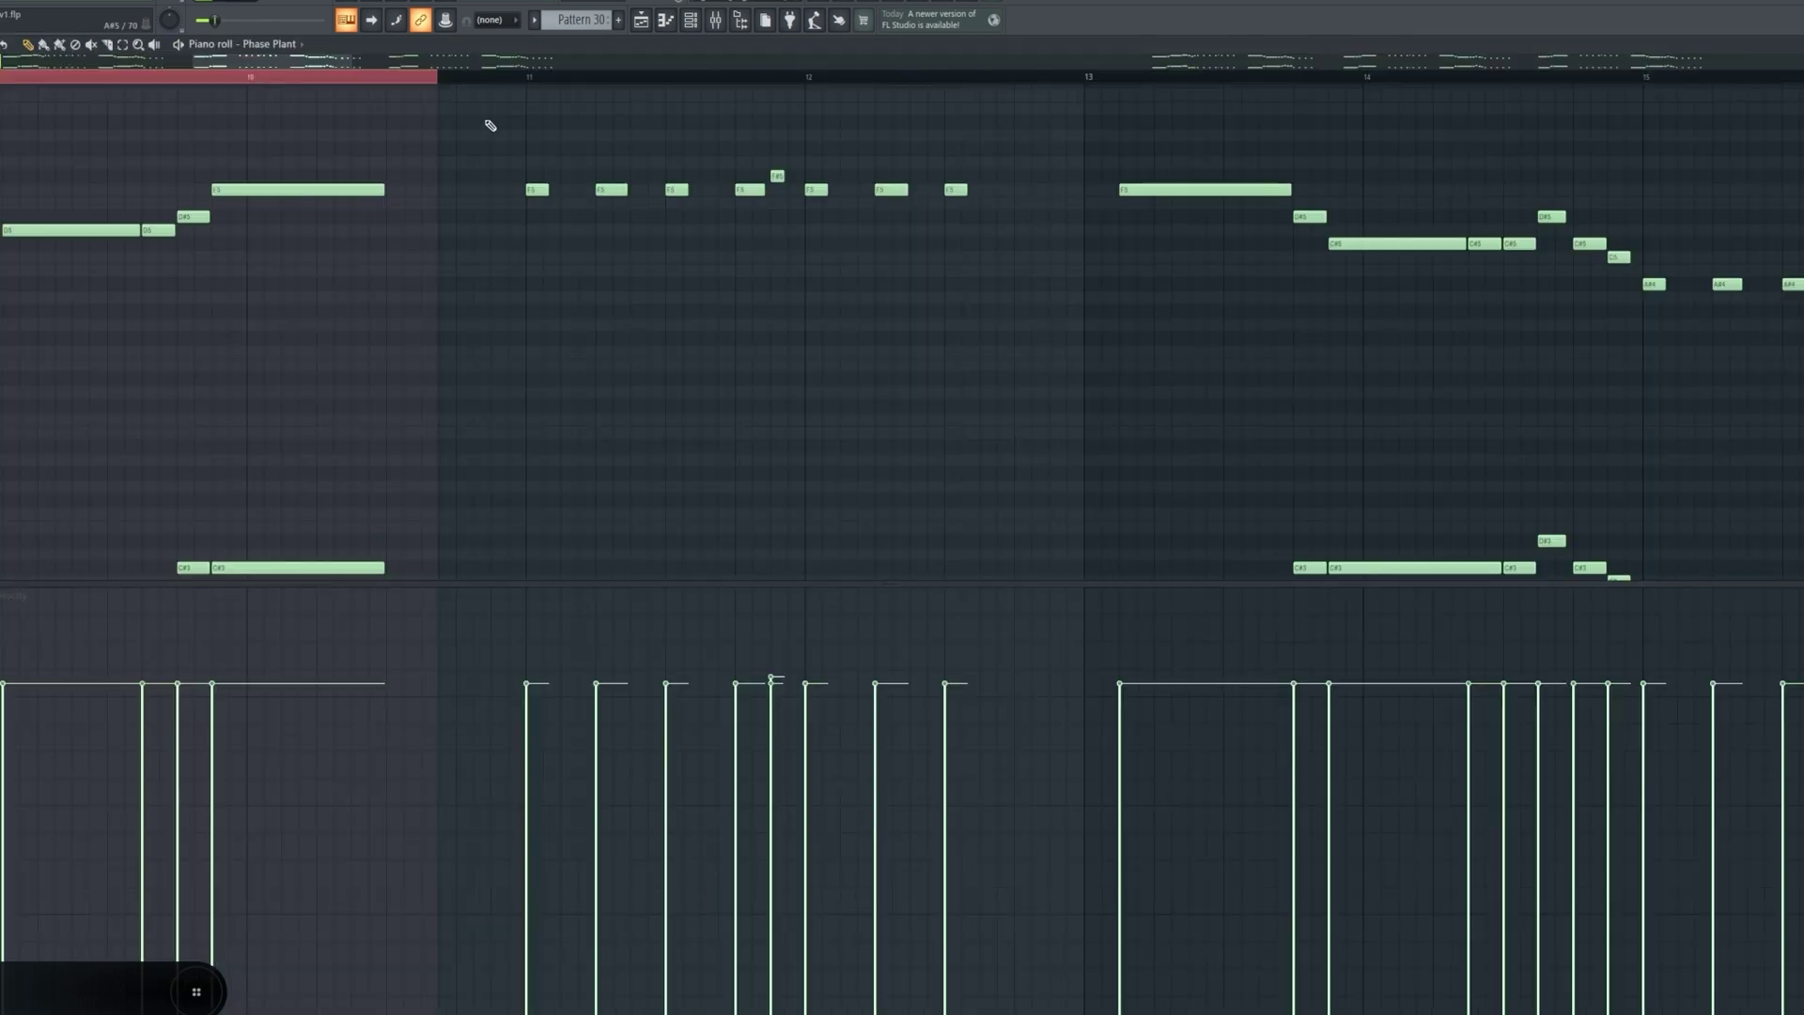
{"action": "left_click_drag", "start_coordinate": [331, 62], "coordinate": [271, 62]}
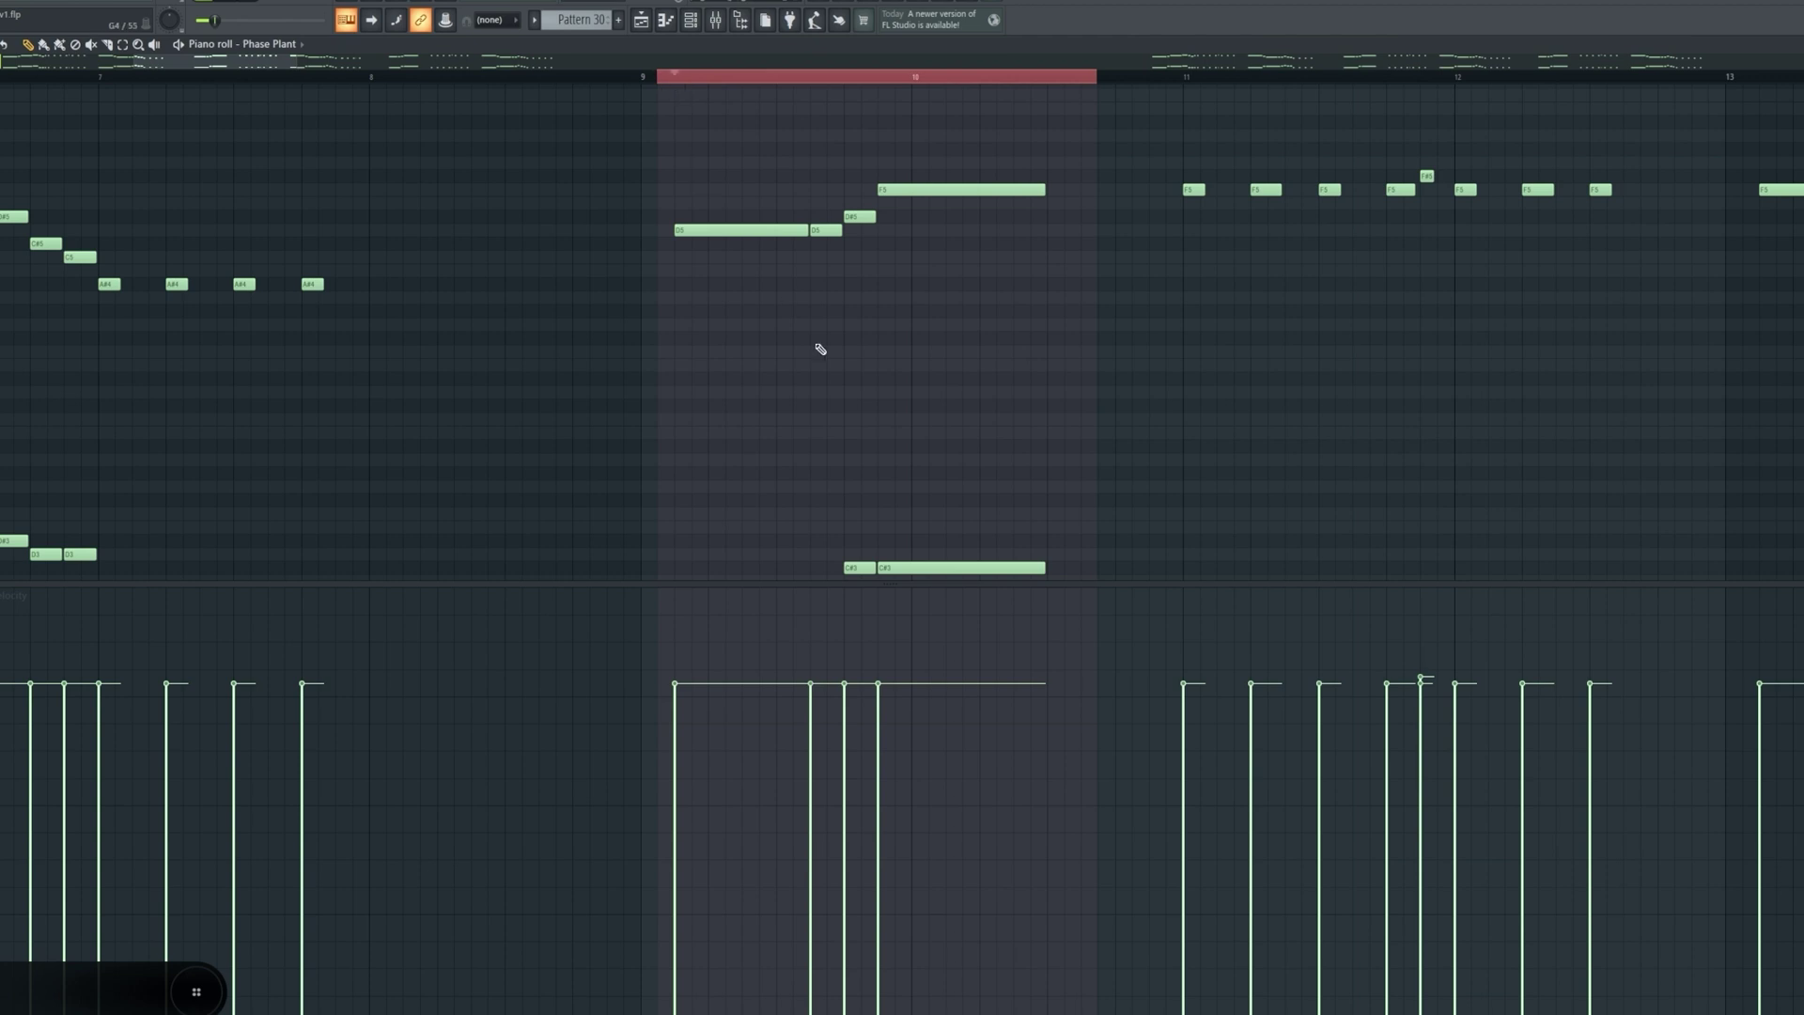
{"action": "scroll", "coordinate": [799, 376], "scroll_direction": "down", "scroll_amount": 5}
{"action": "scroll", "coordinate": [712, 165], "scroll_direction": "up", "scroll_amount": 4}
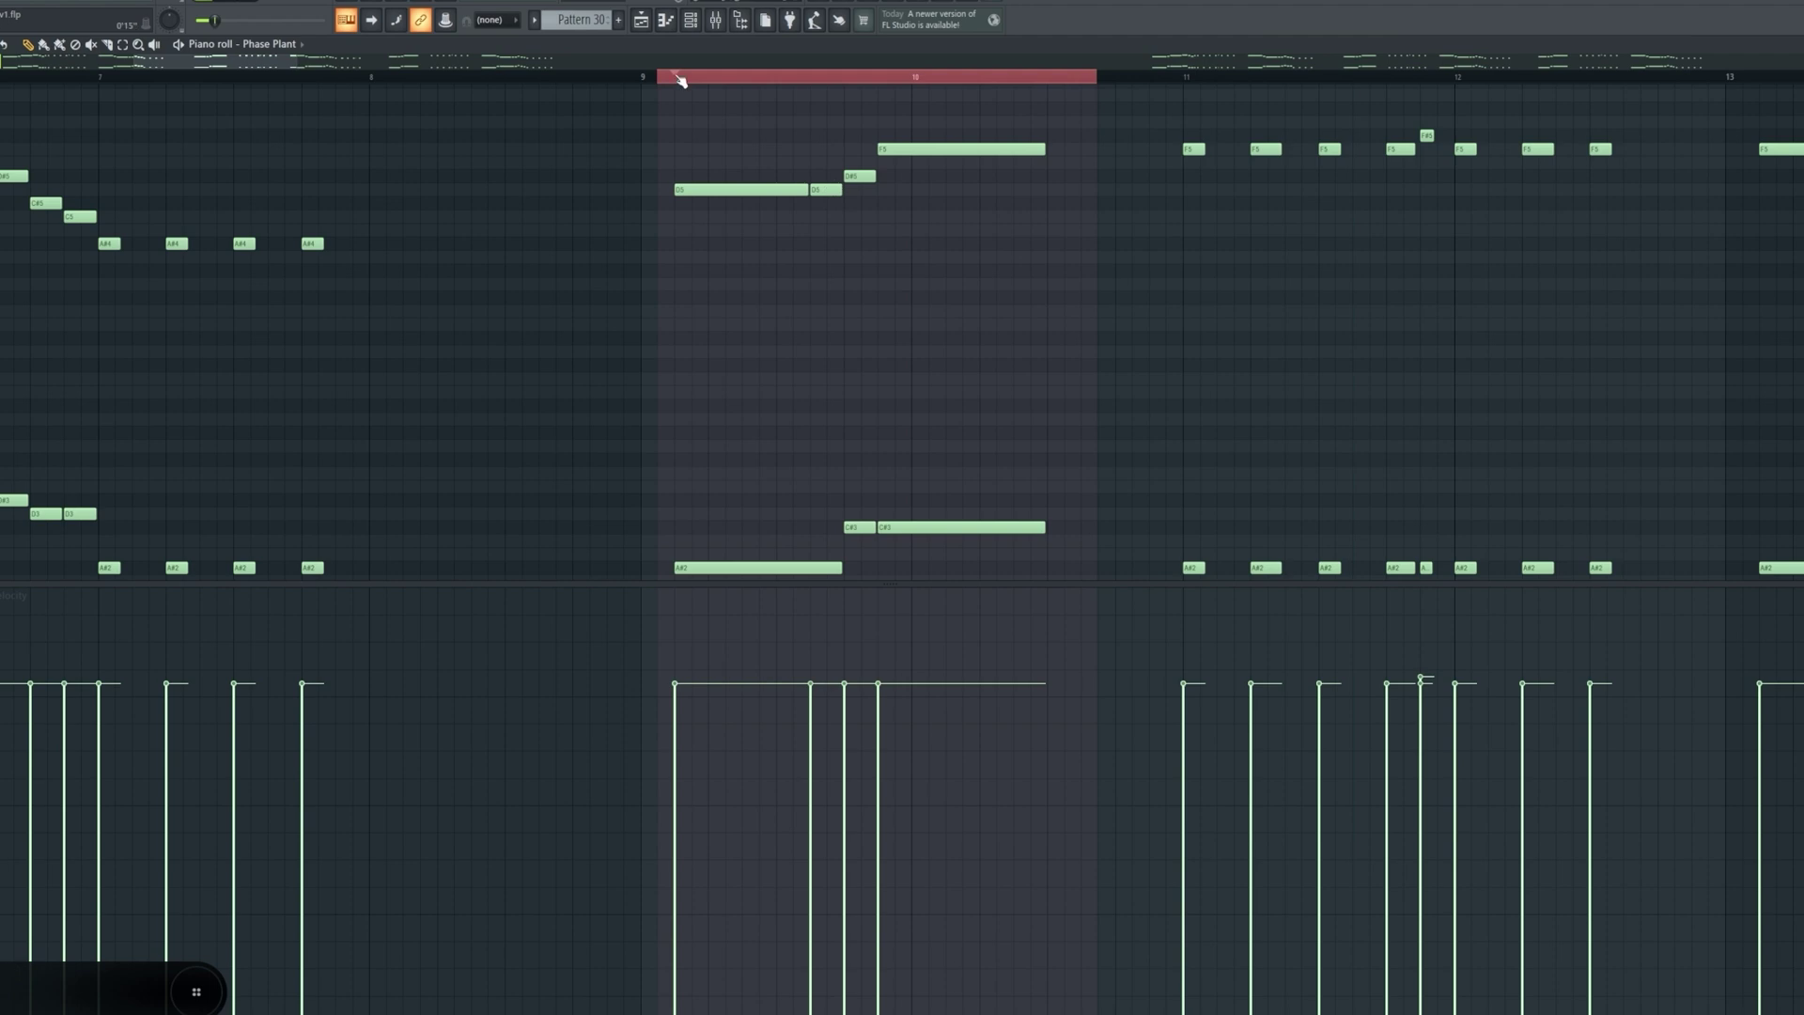
- Open the Phase Plant channel from the channel rack and examine the Knock preset's sample, analog, wavetable and noise generators
{"action": "left_click", "coordinate": [693, 24]}
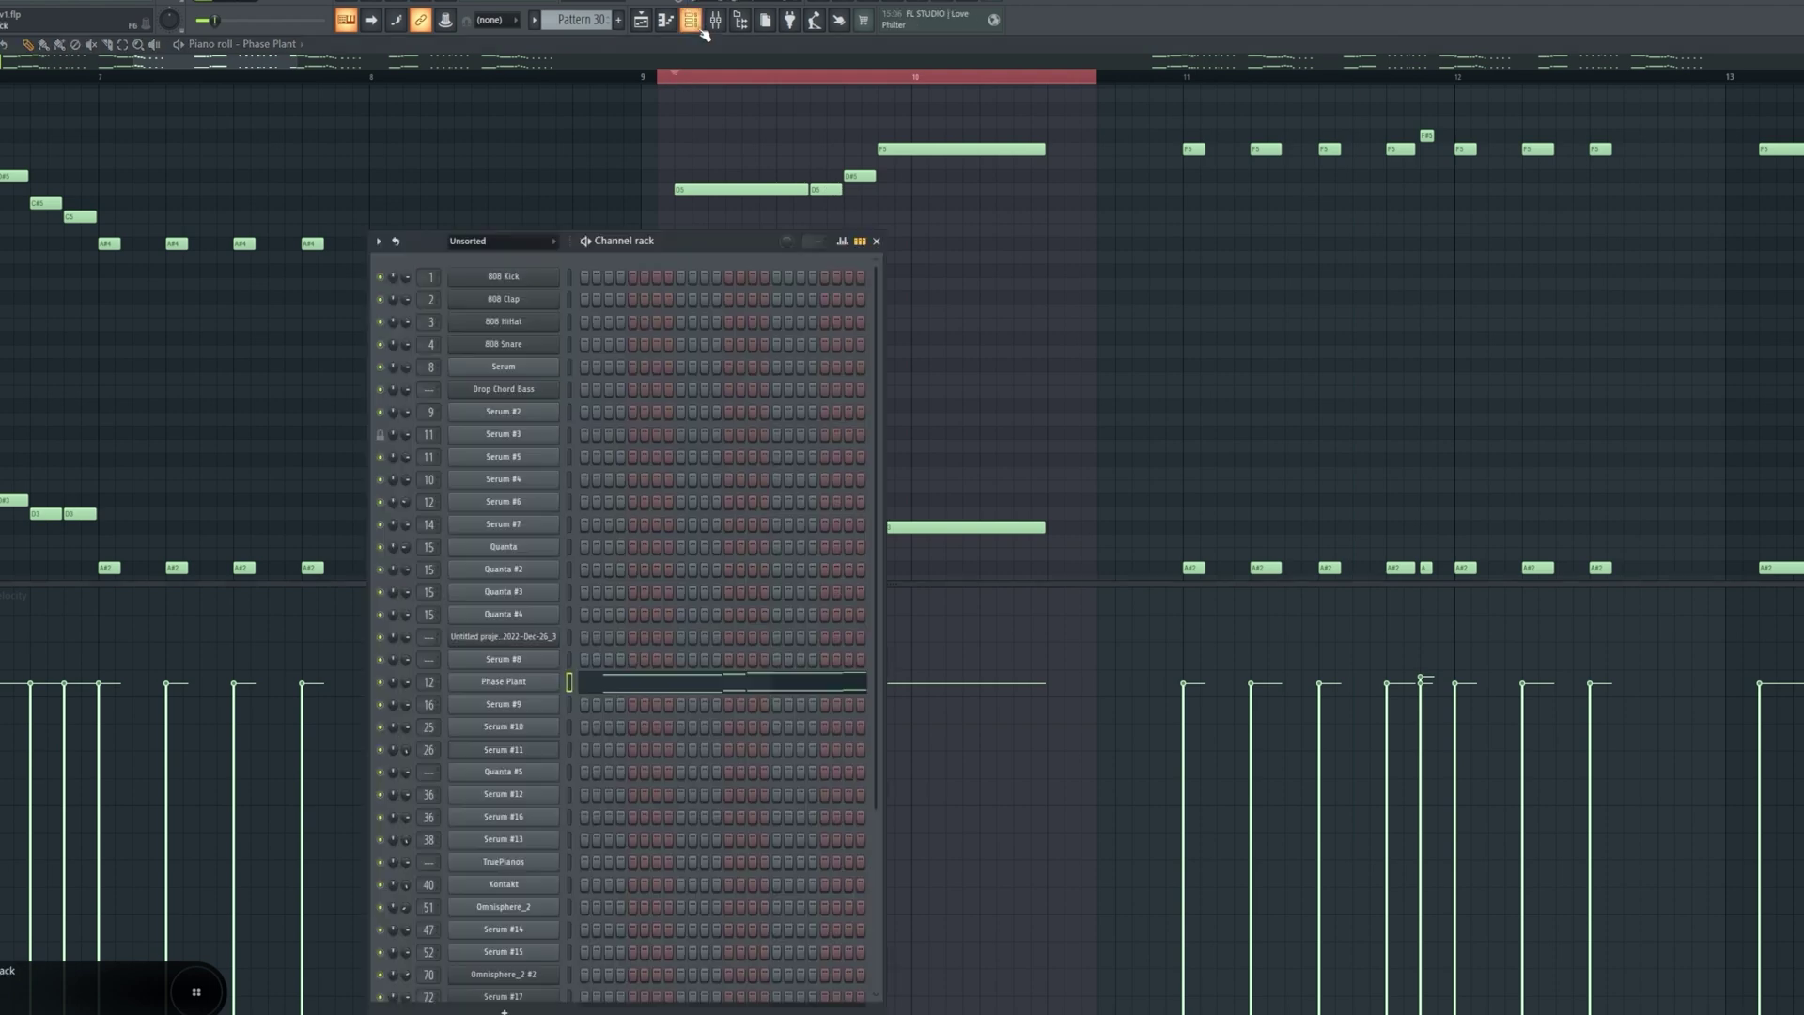
{"action": "left_click", "coordinate": [553, 689]}
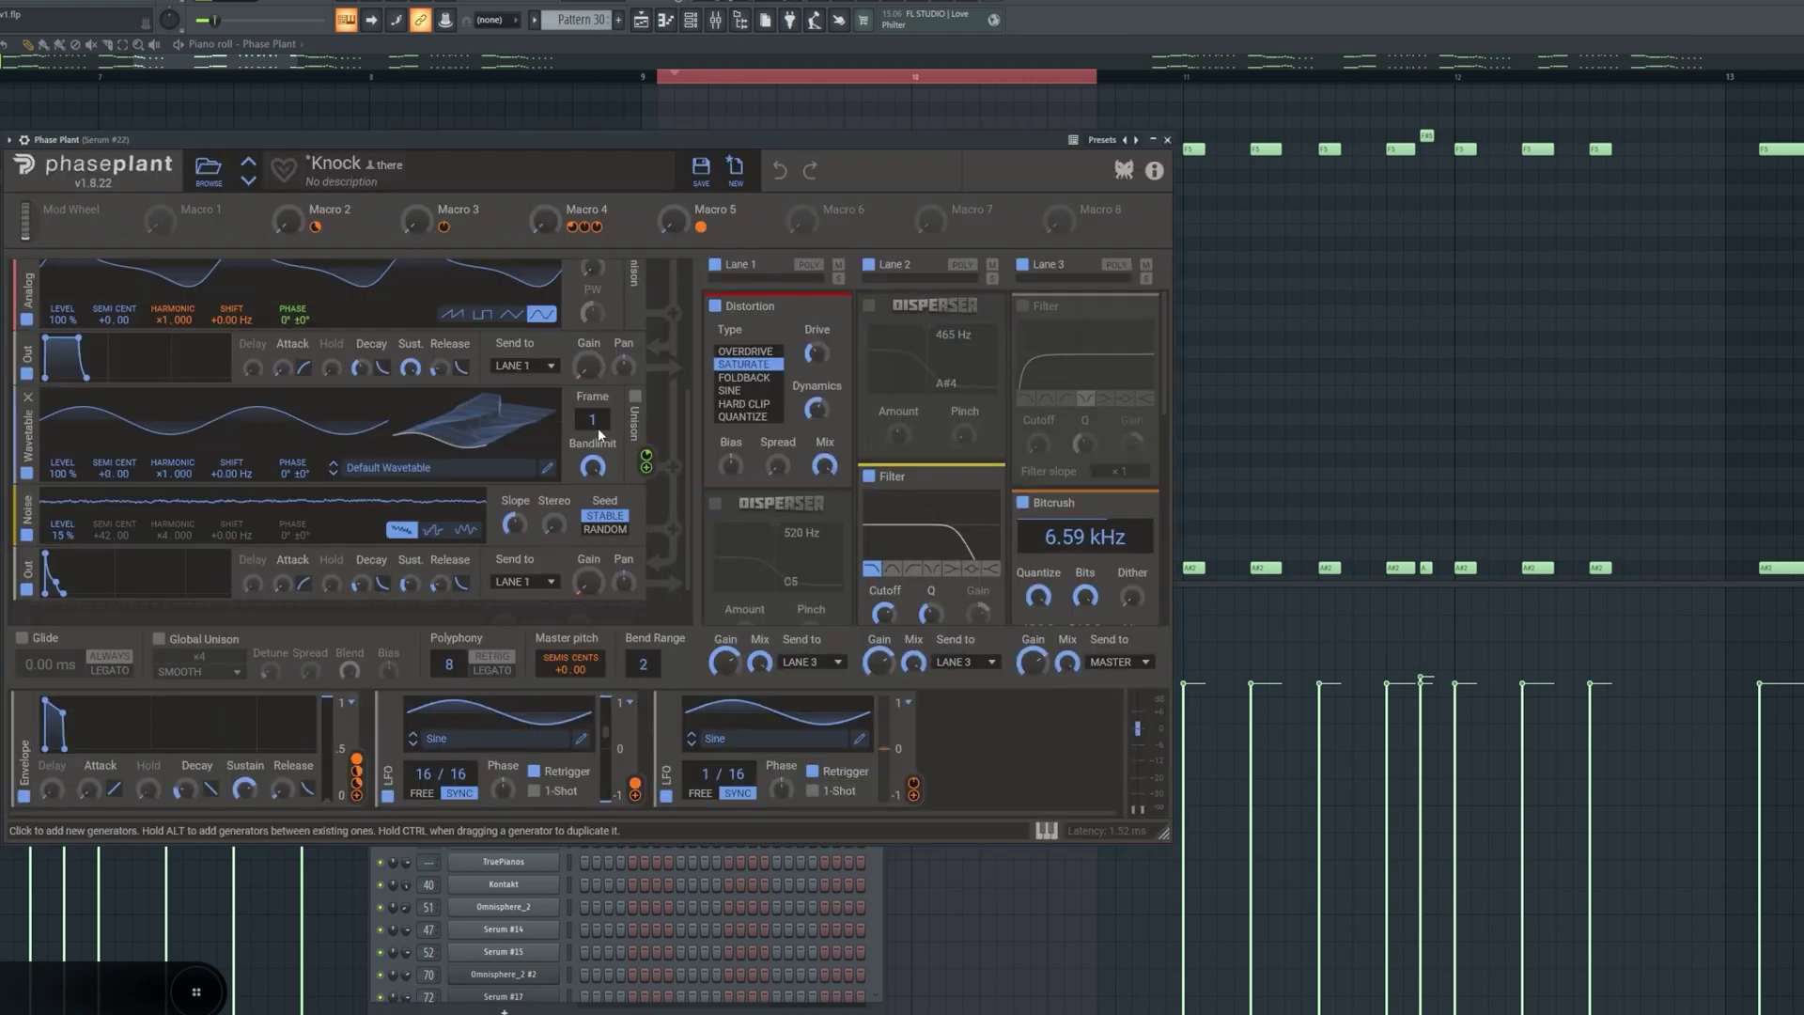
{"action": "scroll", "coordinate": [331, 464], "scroll_direction": "up", "scroll_amount": 3}
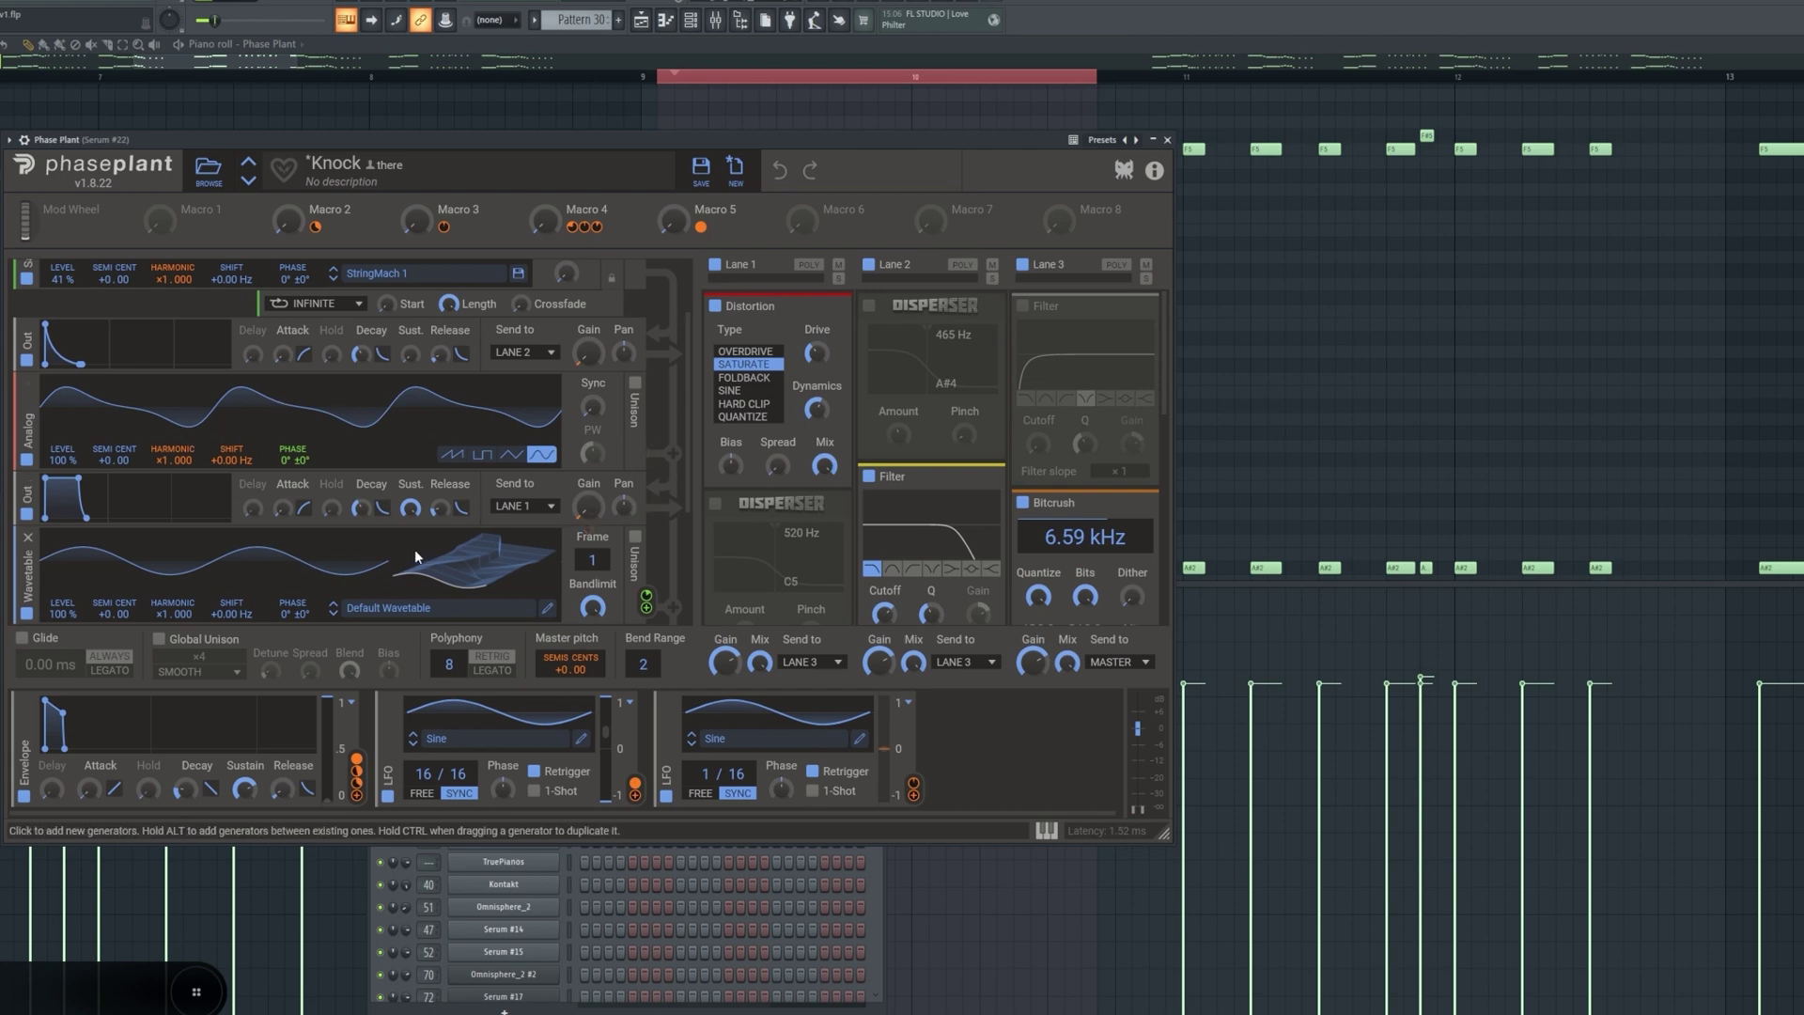
{"action": "scroll", "coordinate": [411, 551], "scroll_direction": "up", "scroll_amount": 1}
{"action": "scroll", "coordinate": [409, 552], "scroll_direction": "up", "scroll_amount": 1}
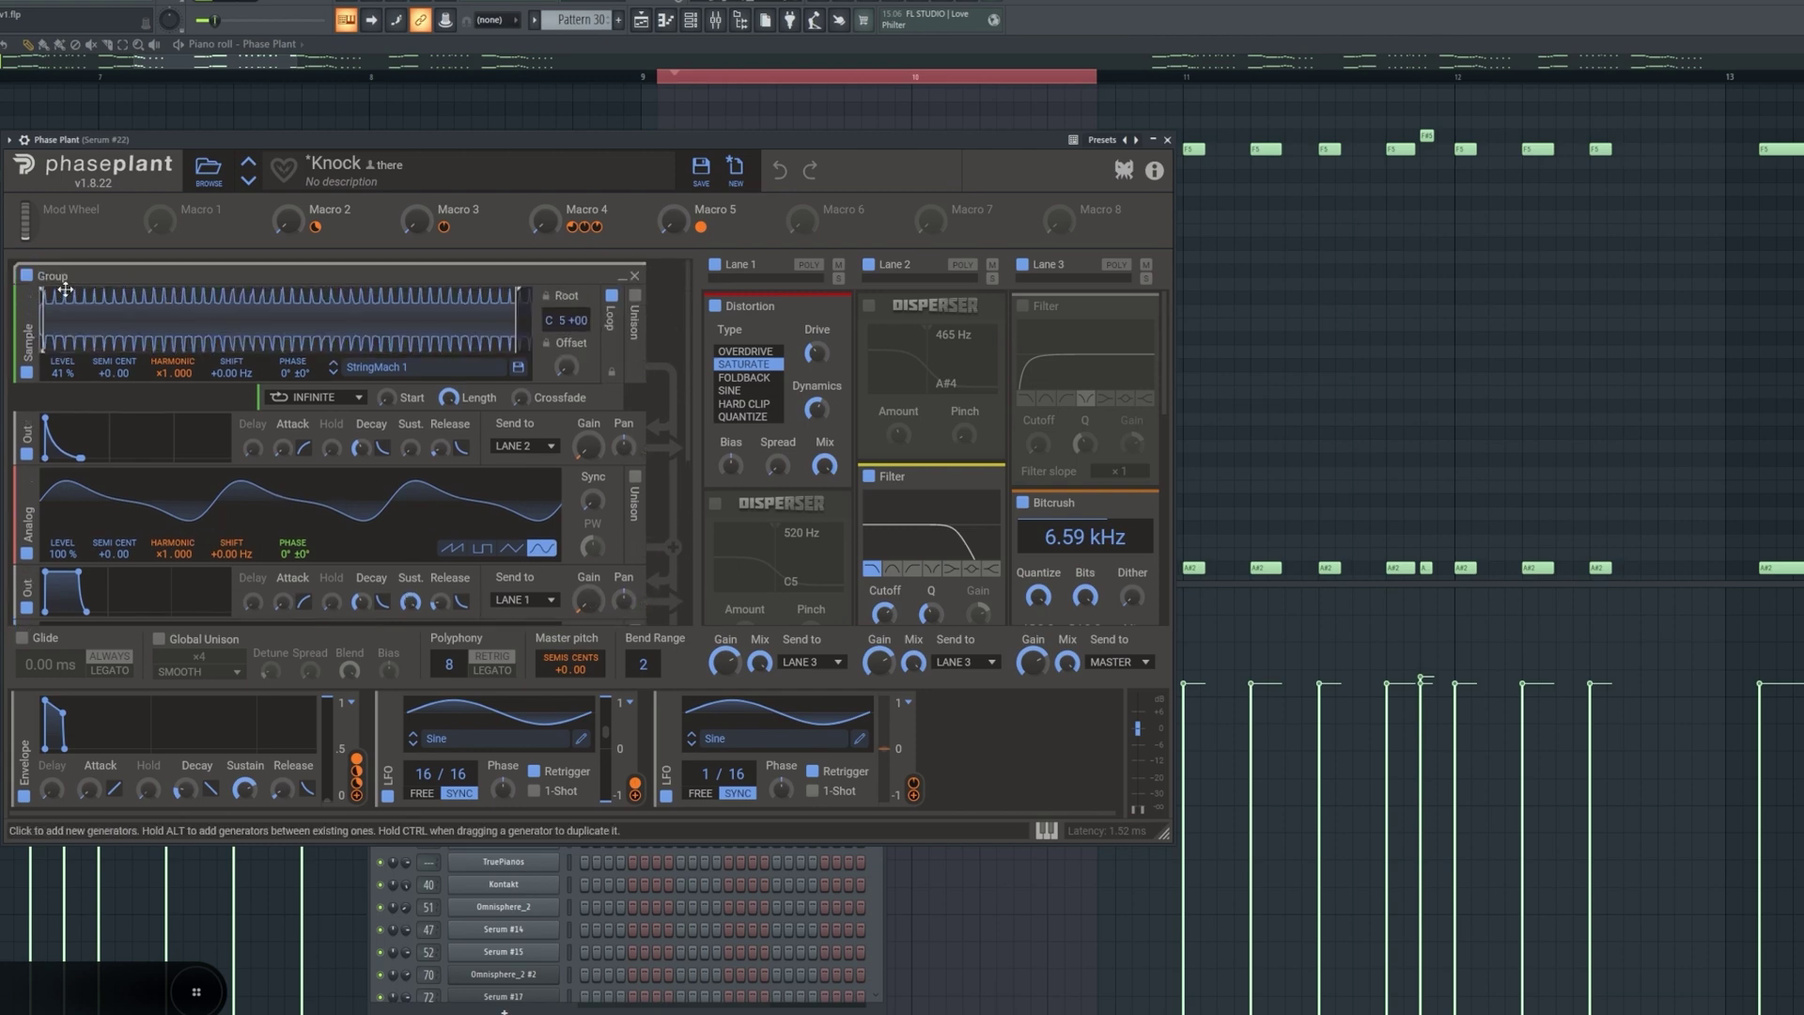
- Examine Phase Plant's effect lanes, from the Lane 2 filter down to the Talkbox Ooh convolver
{"action": "scroll", "coordinate": [845, 385], "scroll_direction": "down", "scroll_amount": 3}
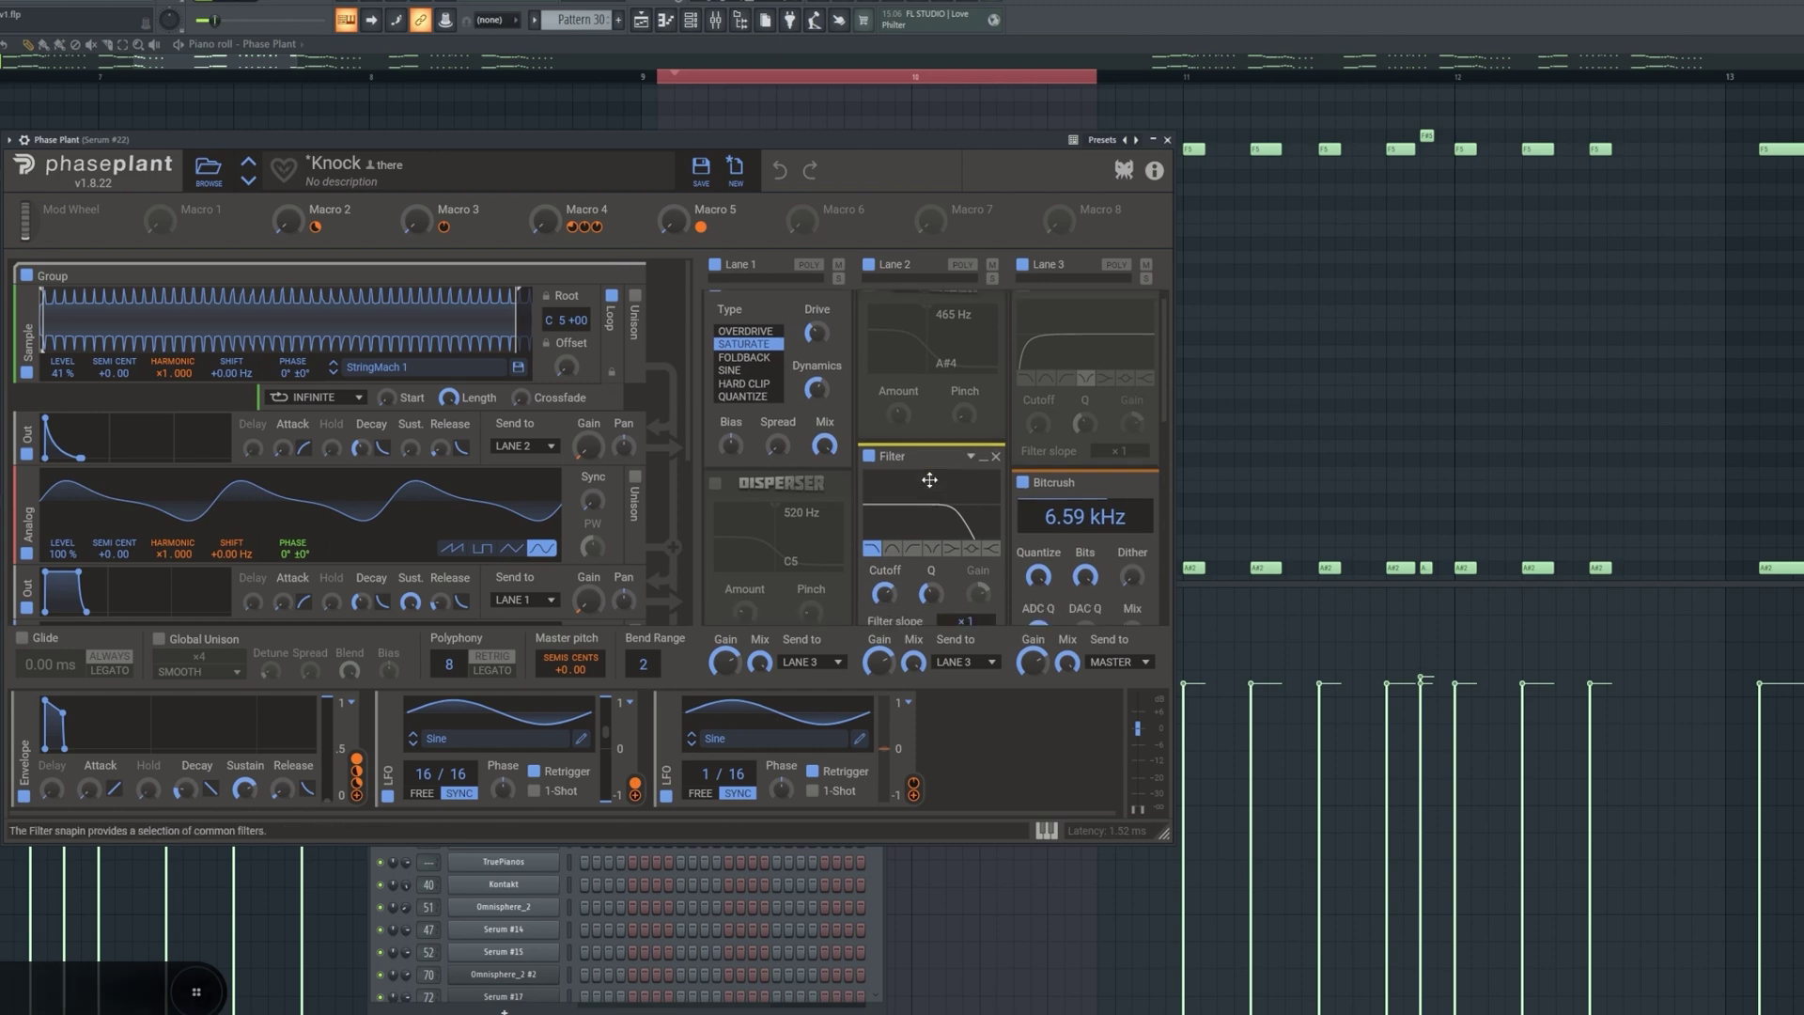
{"action": "scroll", "coordinate": [1011, 411], "scroll_direction": "down", "scroll_amount": 3}
{"action": "scroll", "coordinate": [928, 419], "scroll_direction": "down", "scroll_amount": 3}
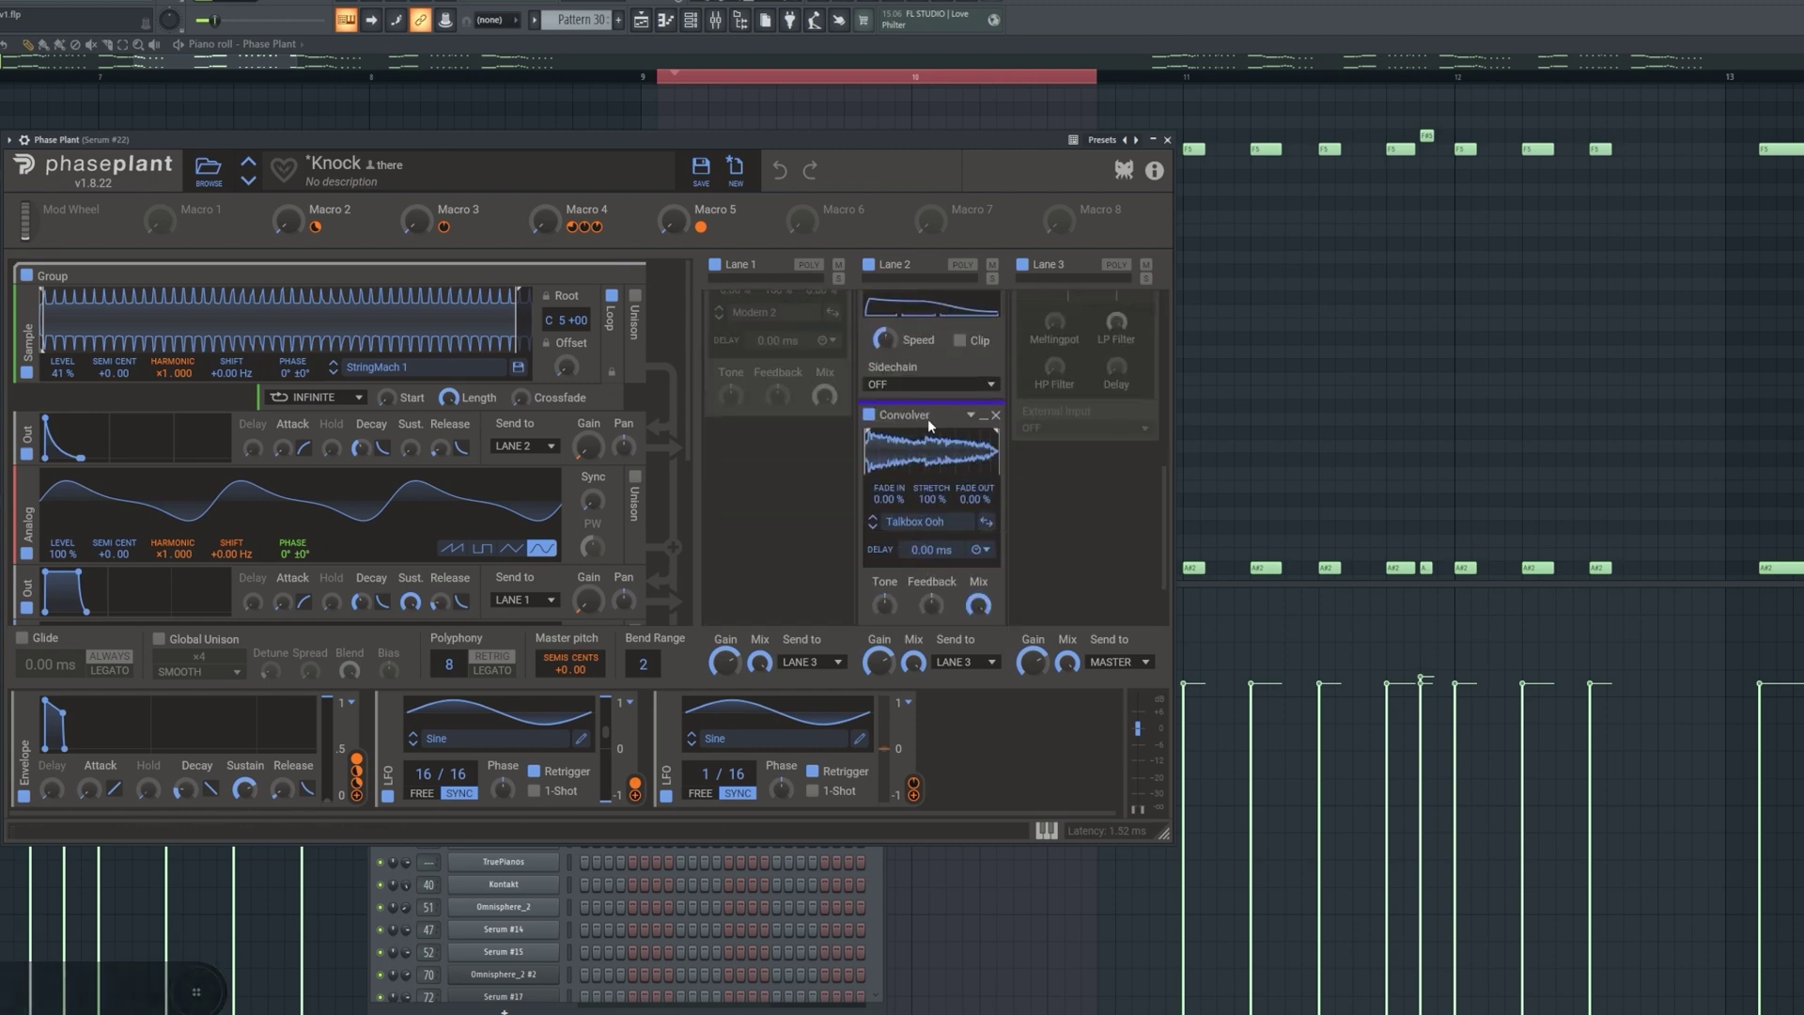
{"action": "scroll", "coordinate": [969, 479], "scroll_direction": "up", "scroll_amount": 1}
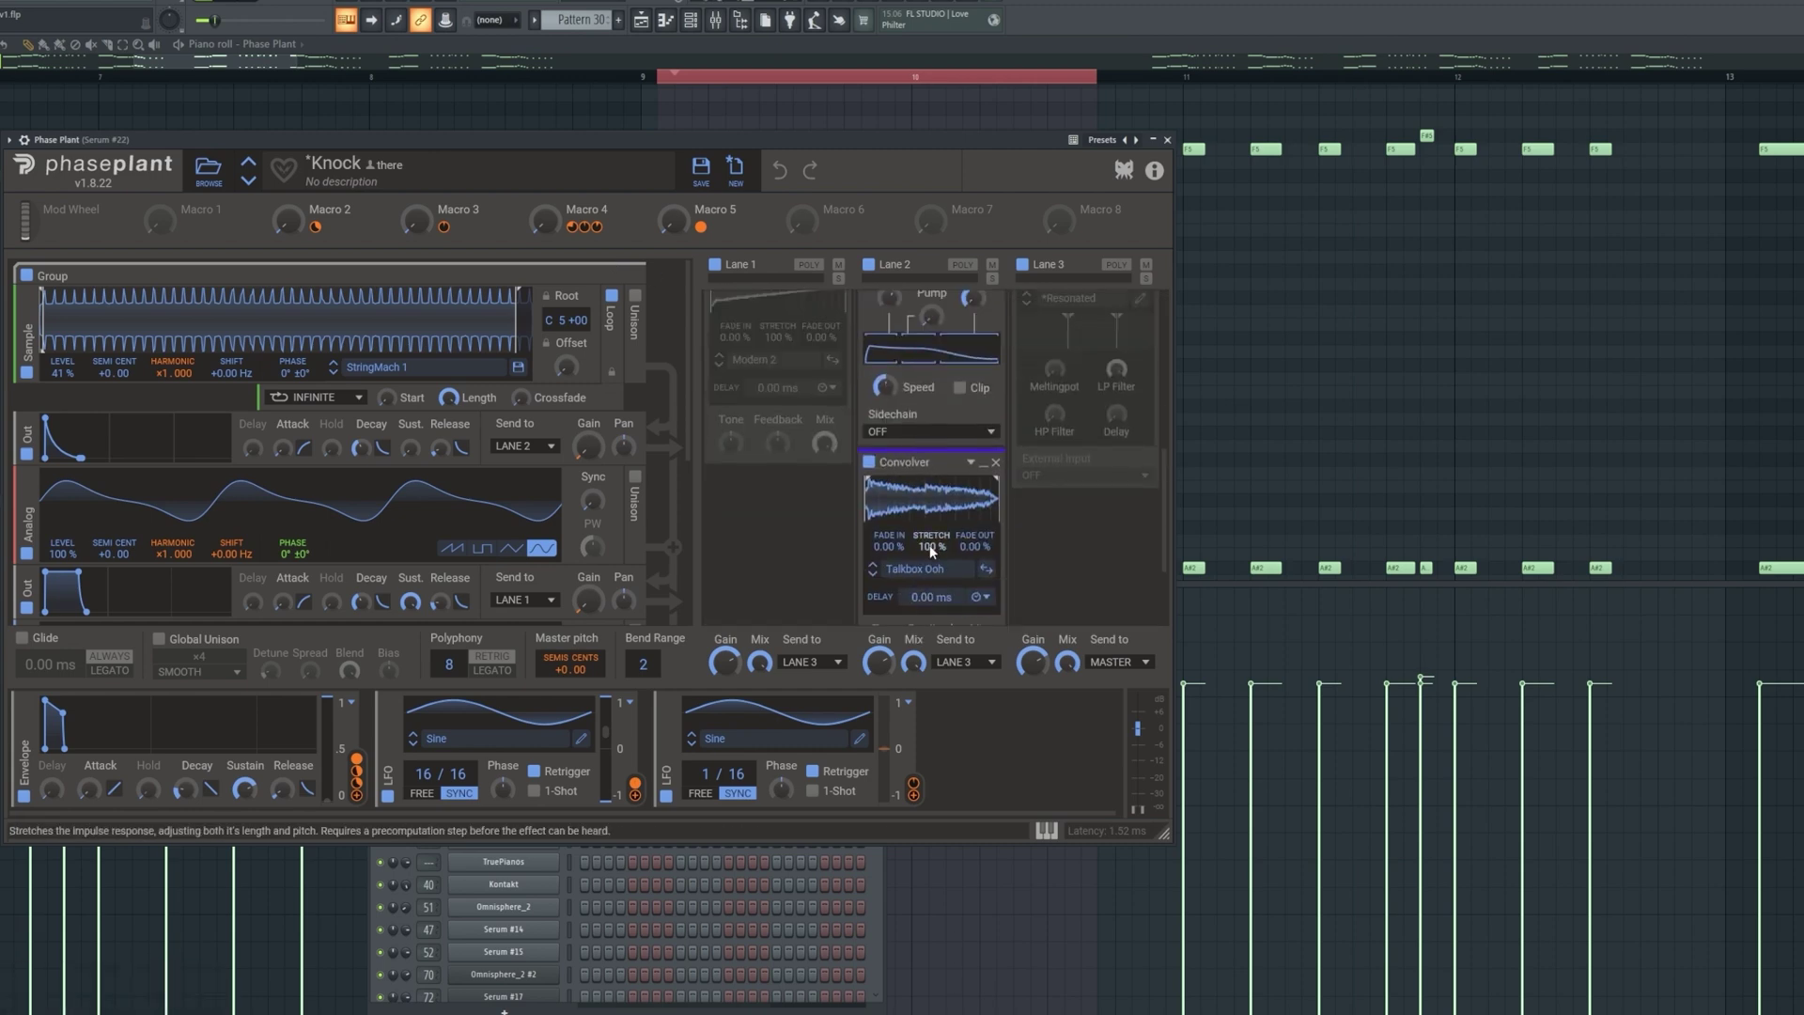
{"action": "scroll", "coordinate": [960, 583], "scroll_direction": "down", "scroll_amount": 2}
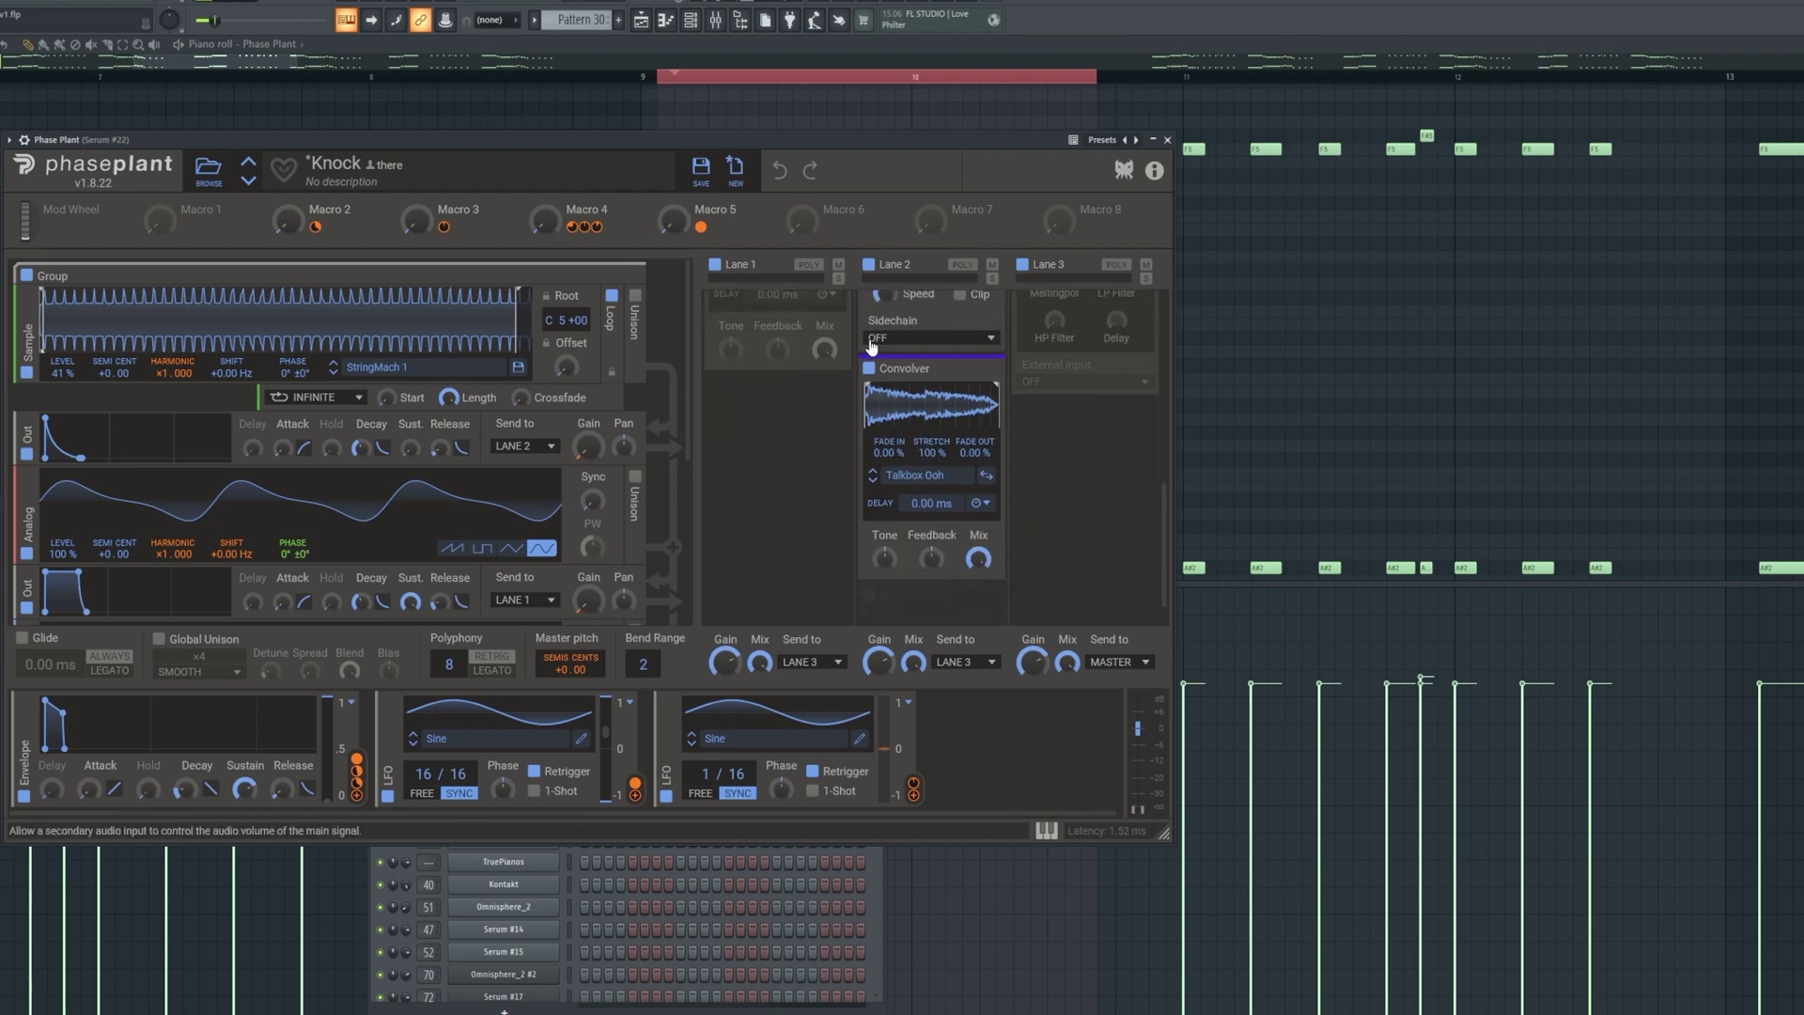
{"action": "scroll", "coordinate": [926, 417], "scroll_direction": "up", "scroll_amount": 5}
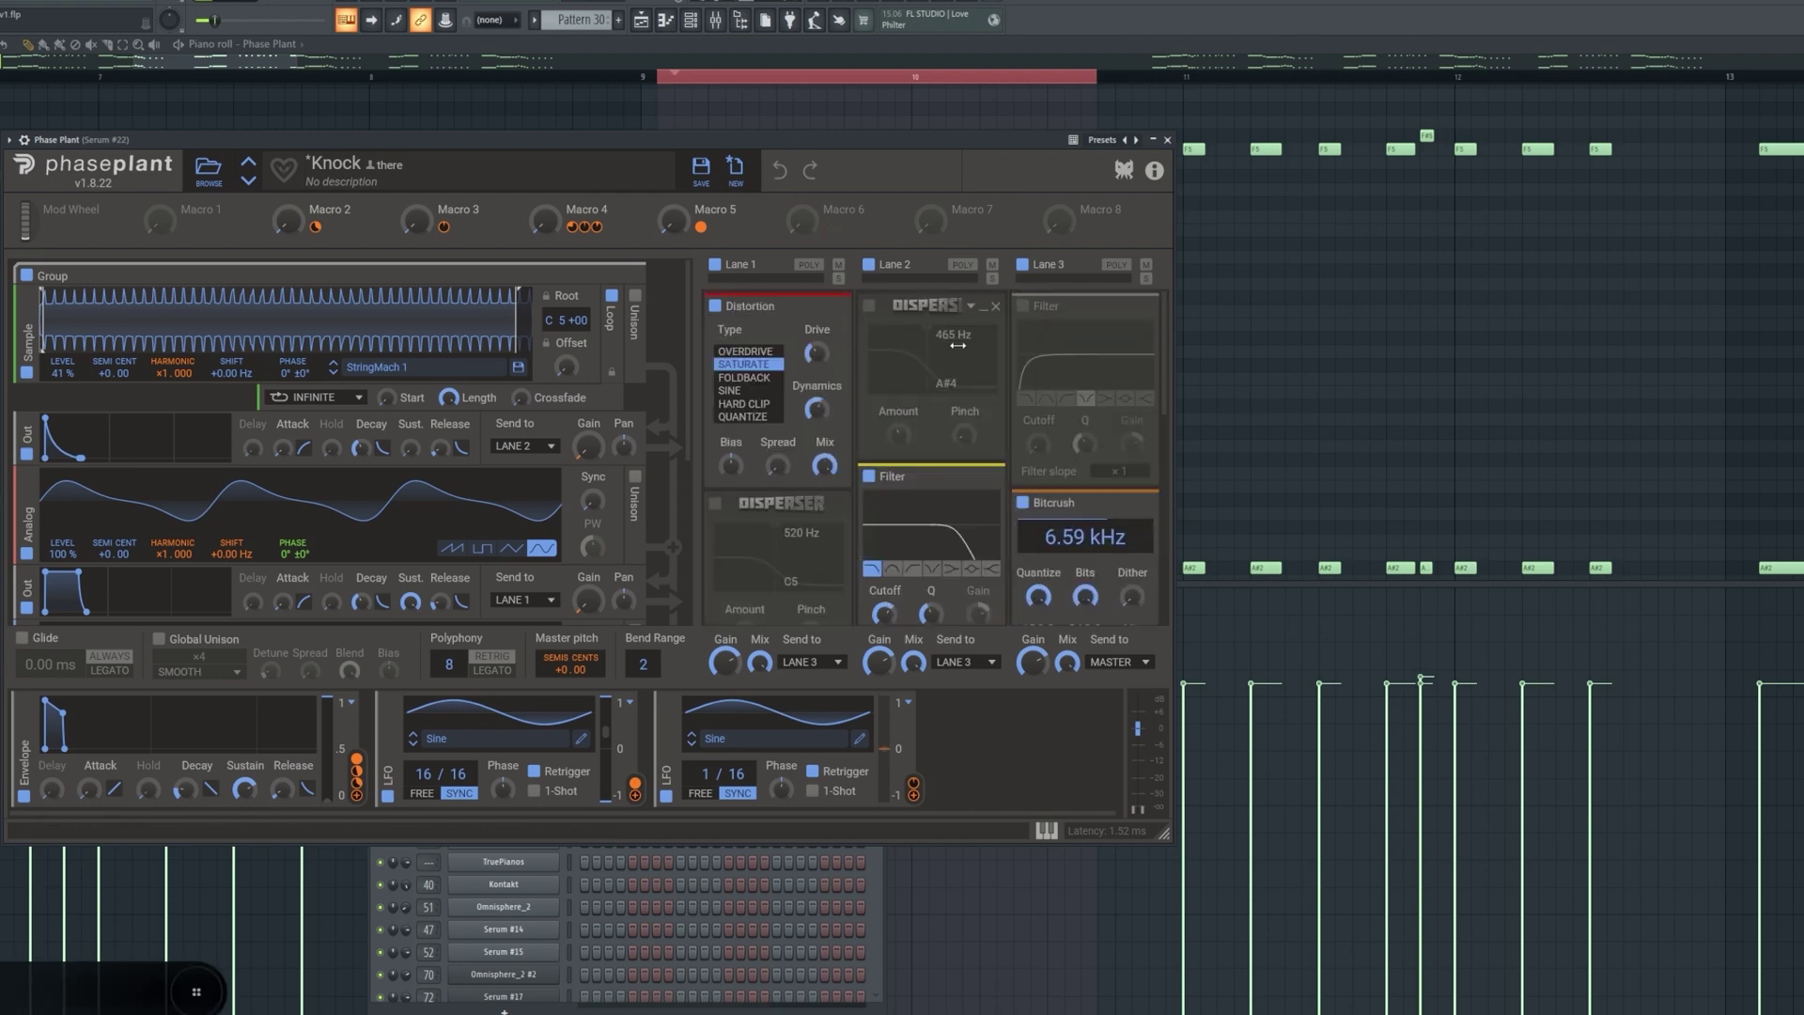
- Show the Serum #22 mixer track and view its EchoBoy, SerumFX and ValhallaRoom effects
{"action": "key", "text": "F9"}
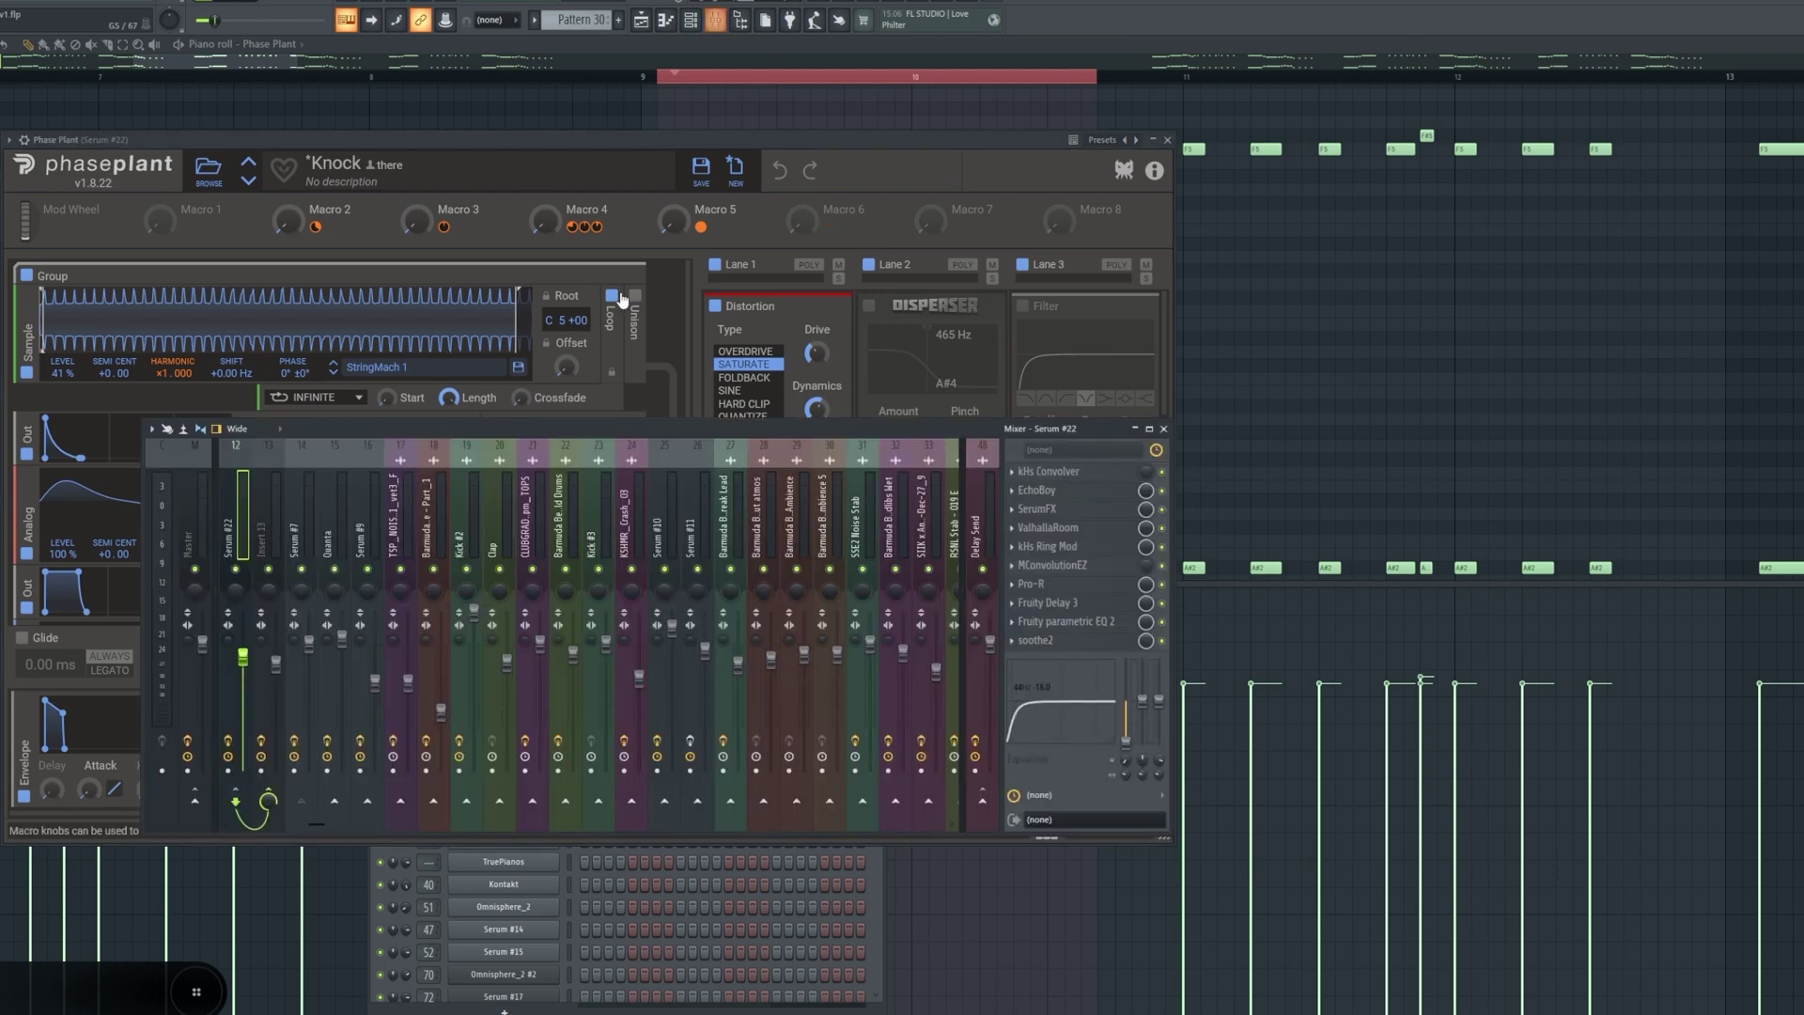
{"action": "scroll", "coordinate": [291, 526], "scroll_direction": "up", "scroll_amount": 3}
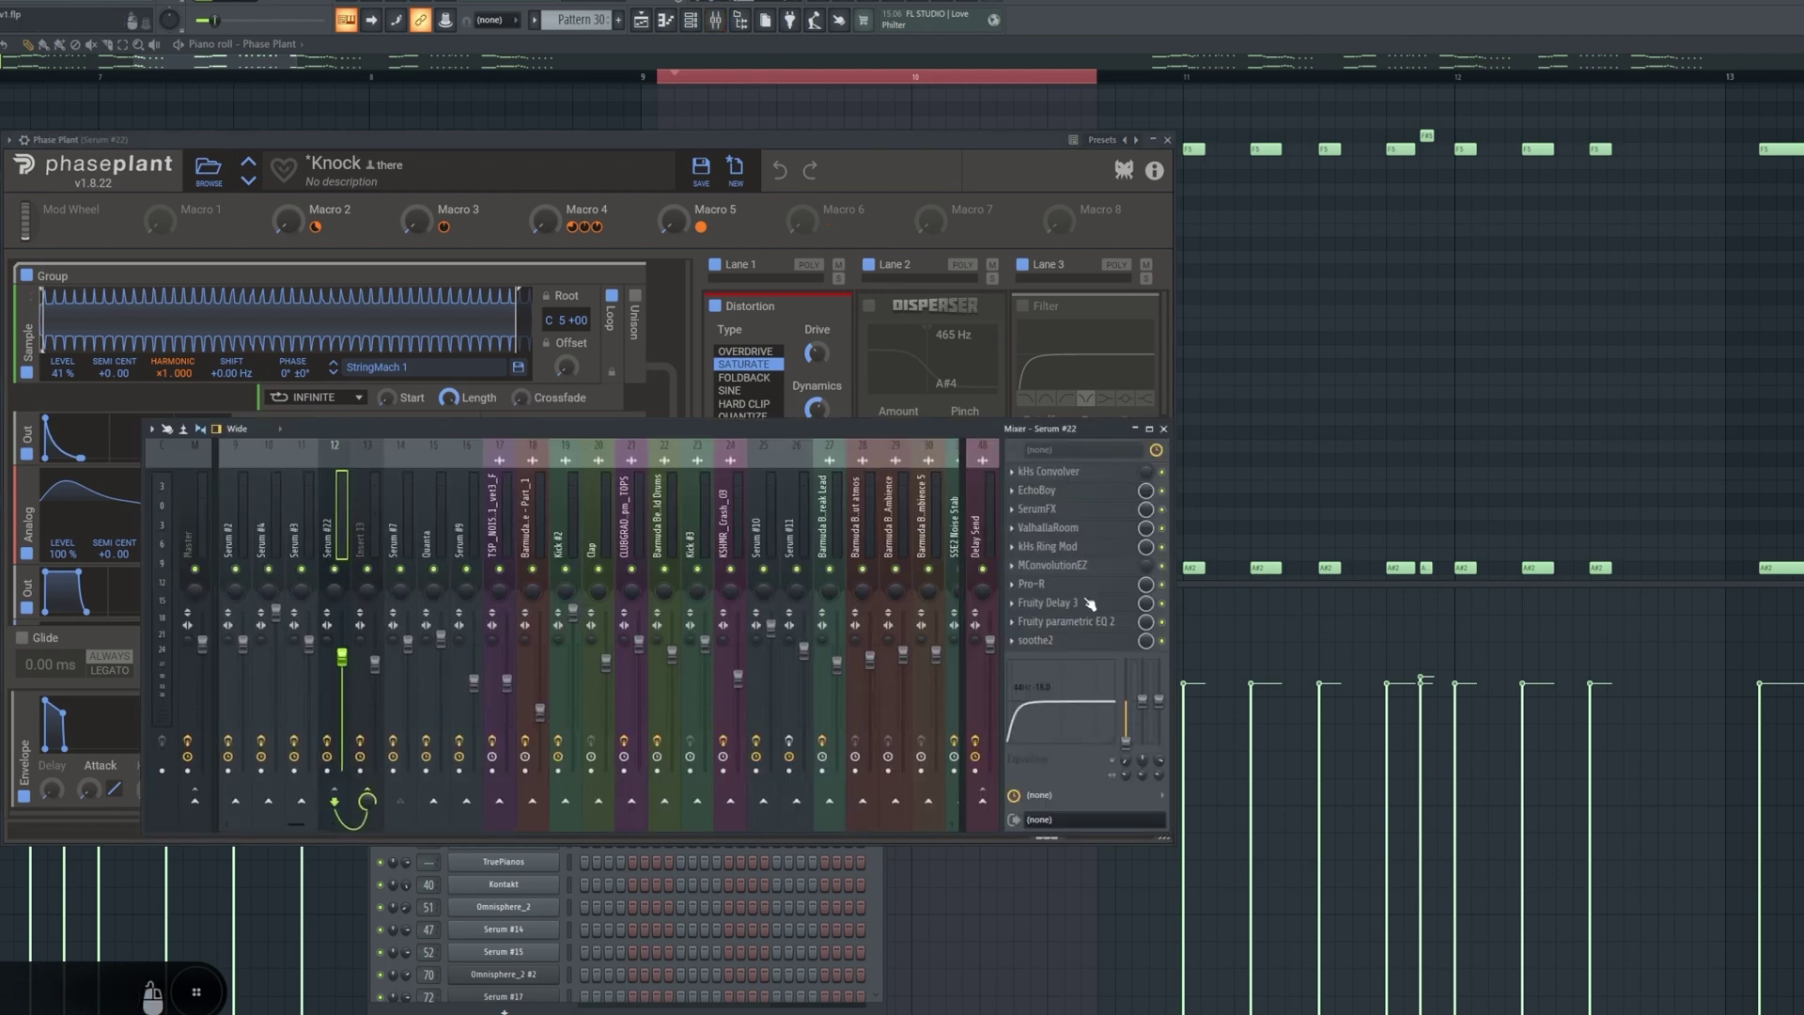
{"action": "left_click", "coordinate": [1099, 493]}
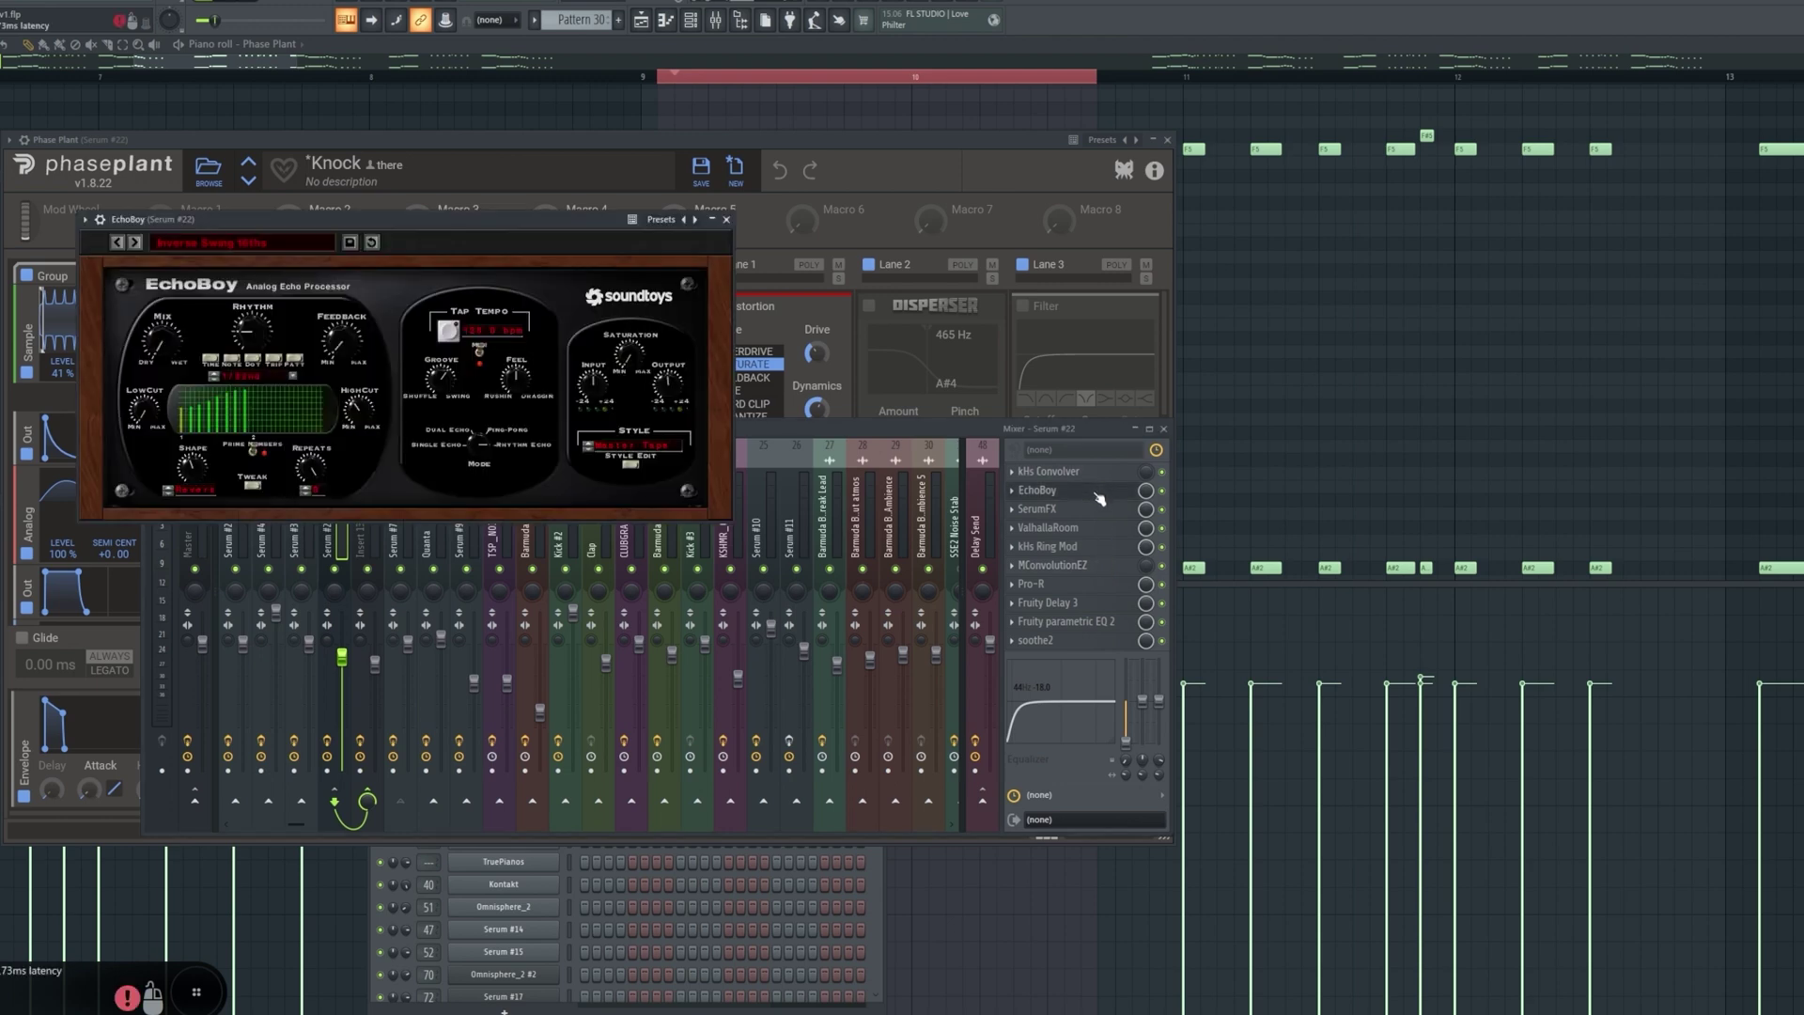
{"action": "left_click", "coordinate": [1099, 496]}
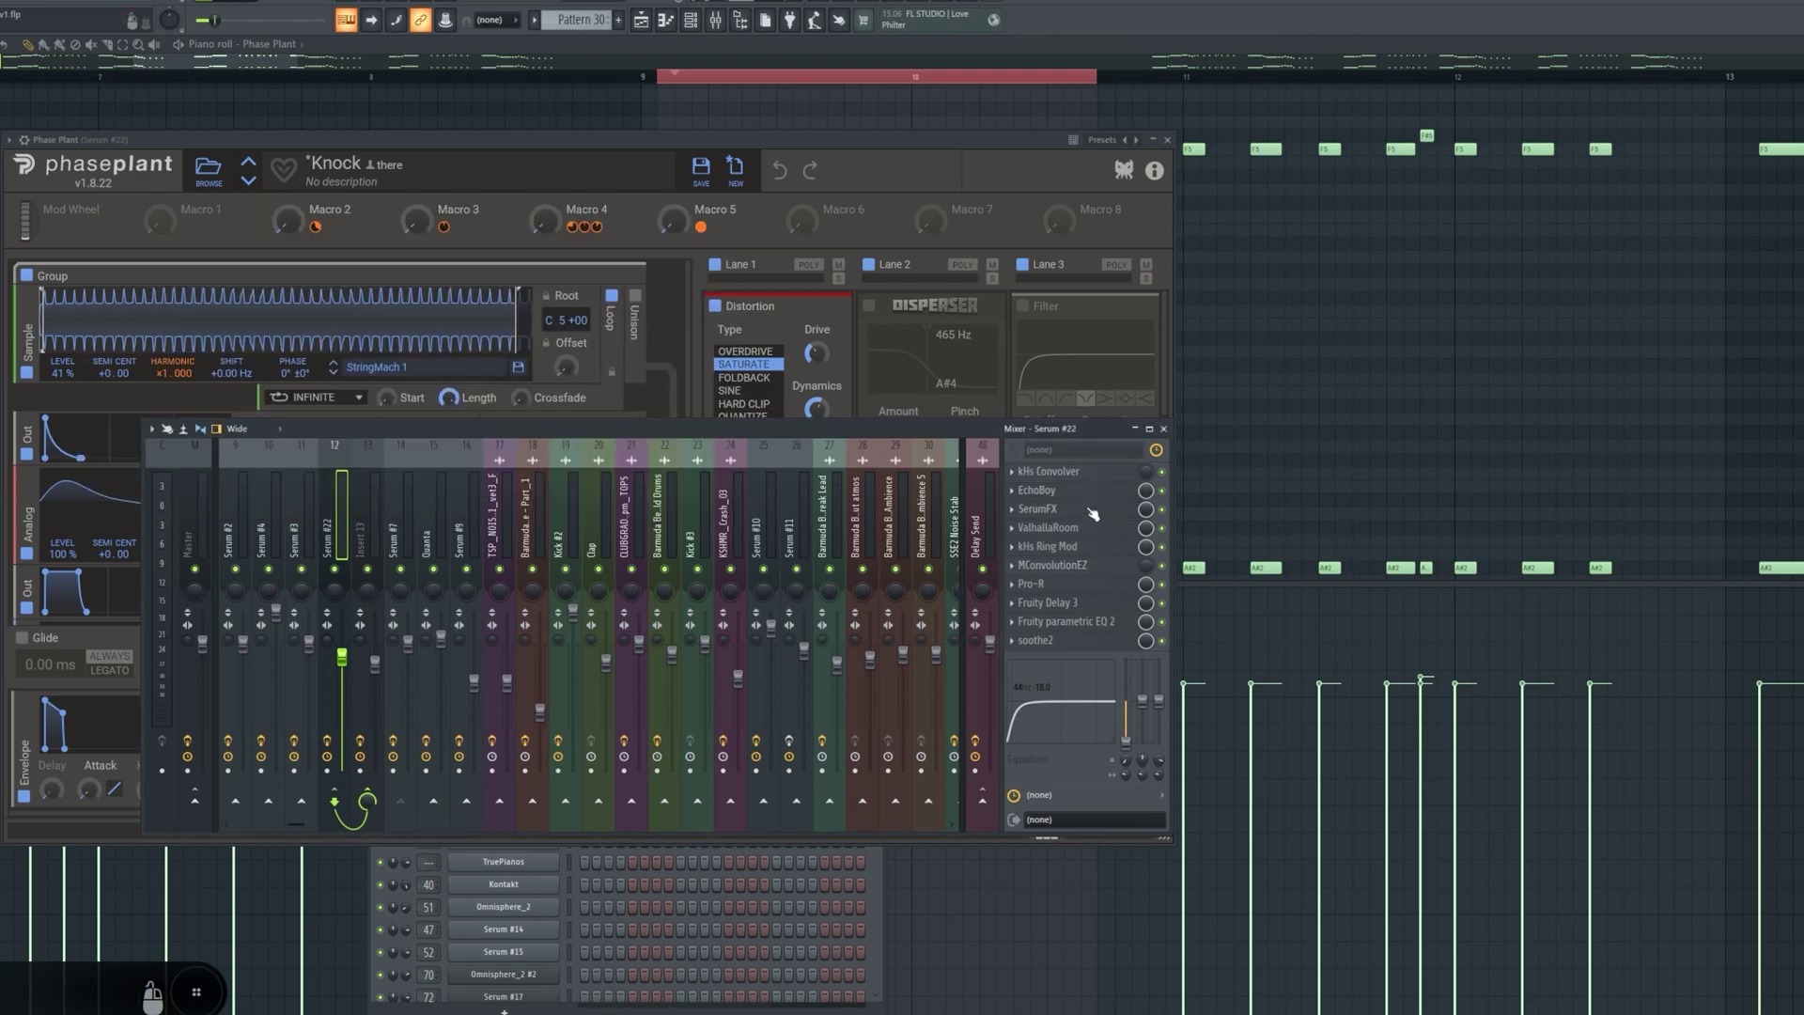
{"action": "left_click", "coordinate": [1086, 508]}
{"action": "left_click", "coordinate": [1118, 528]}
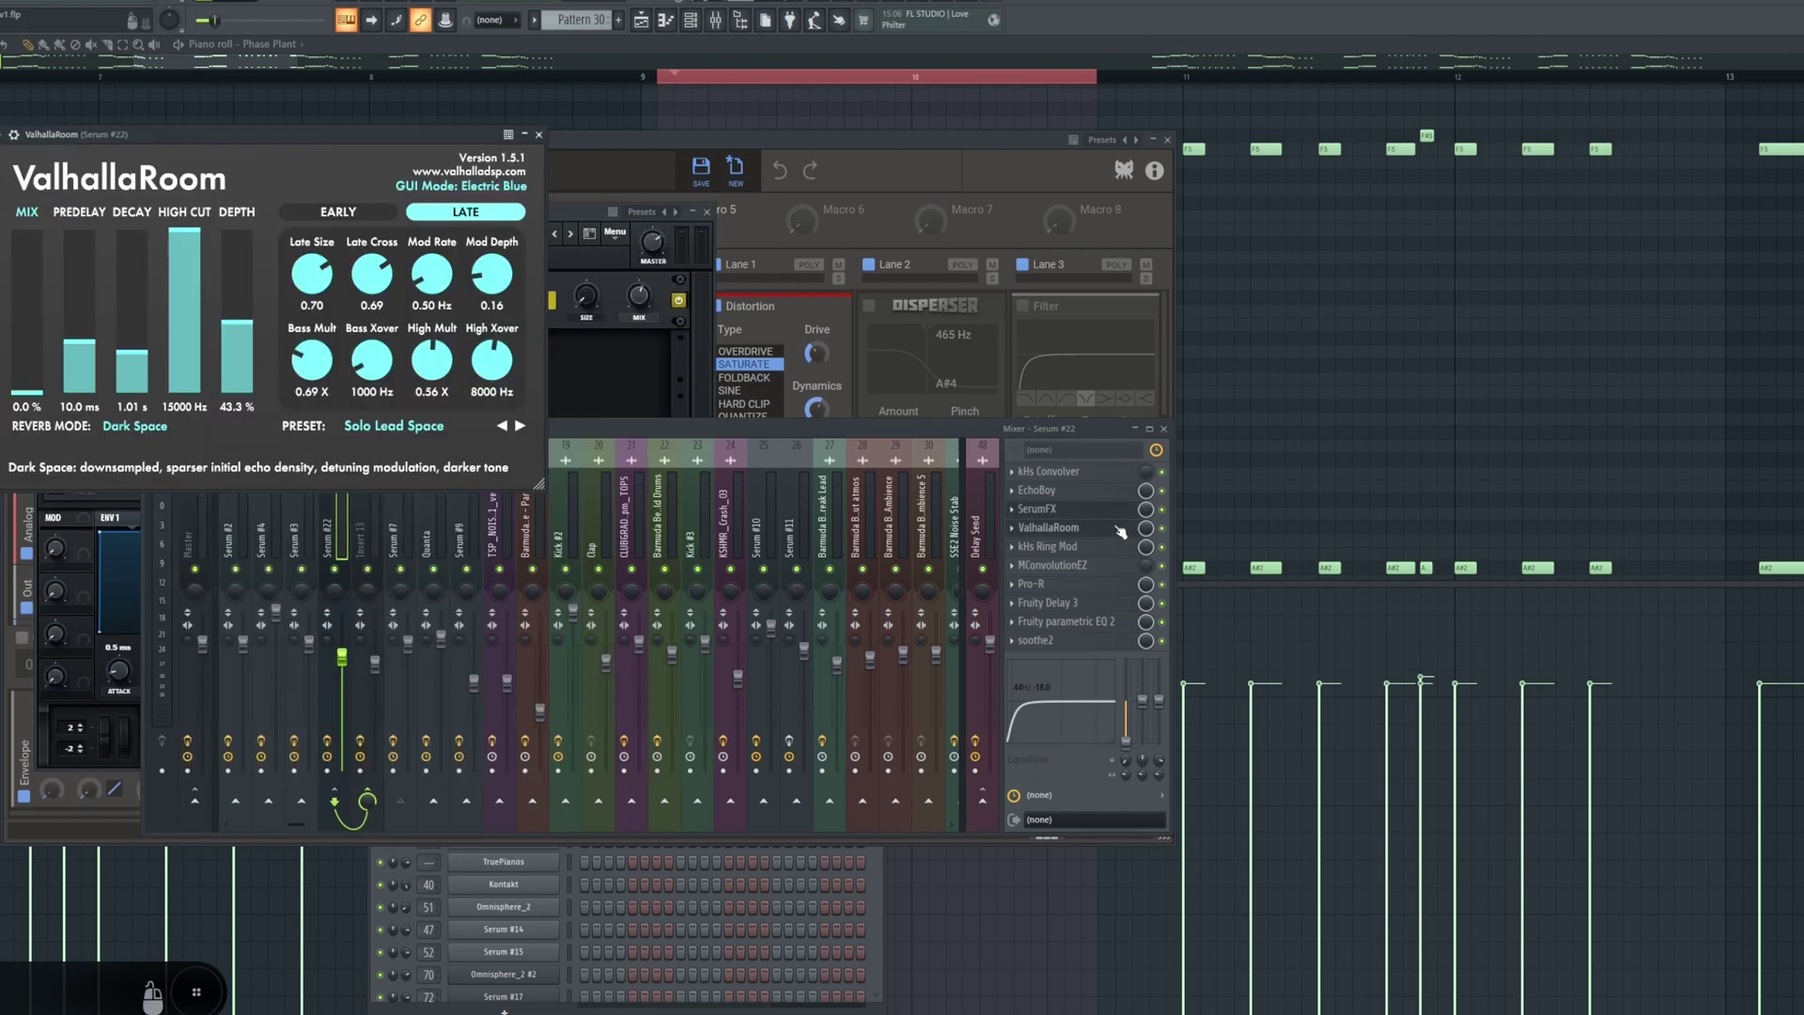
- View the Serum #22 track's kHs Ring Mod, Pro-R, Fruity Delay 3, Fruity parametric EQ 2 and soothe2 effects
{"action": "left_click", "coordinate": [1052, 546]}
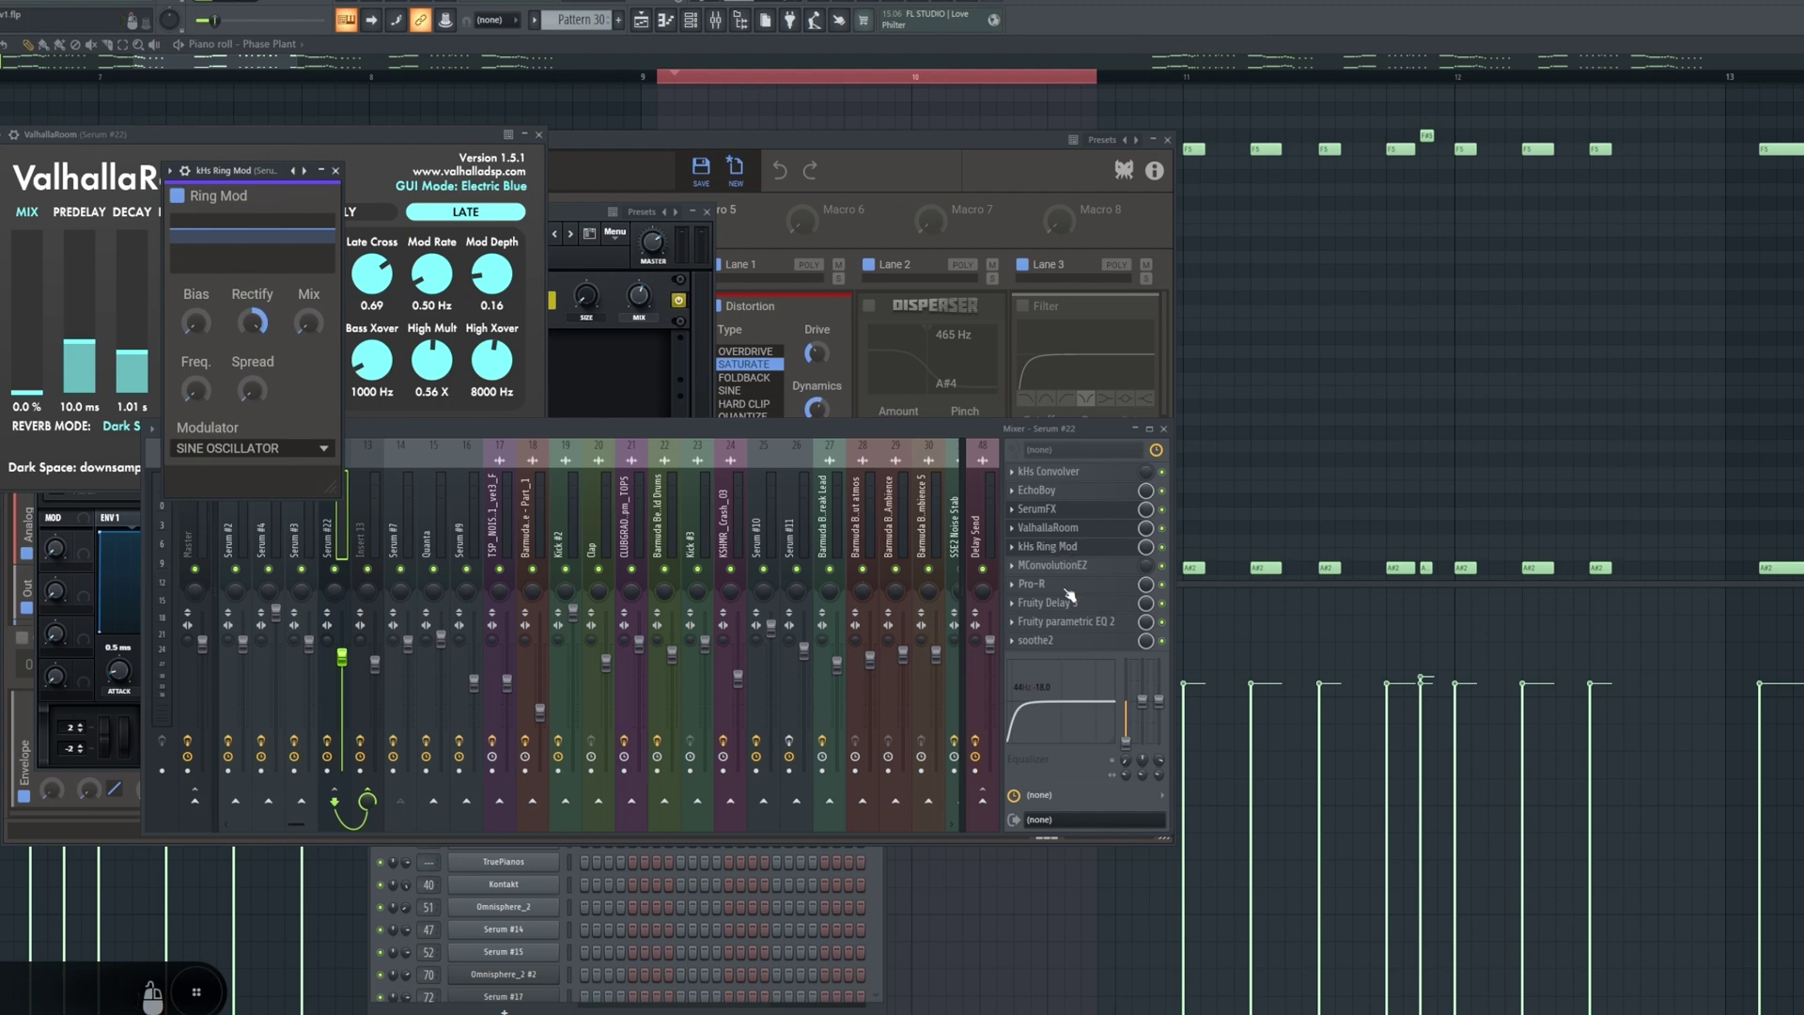
{"action": "left_click", "coordinate": [1033, 583]}
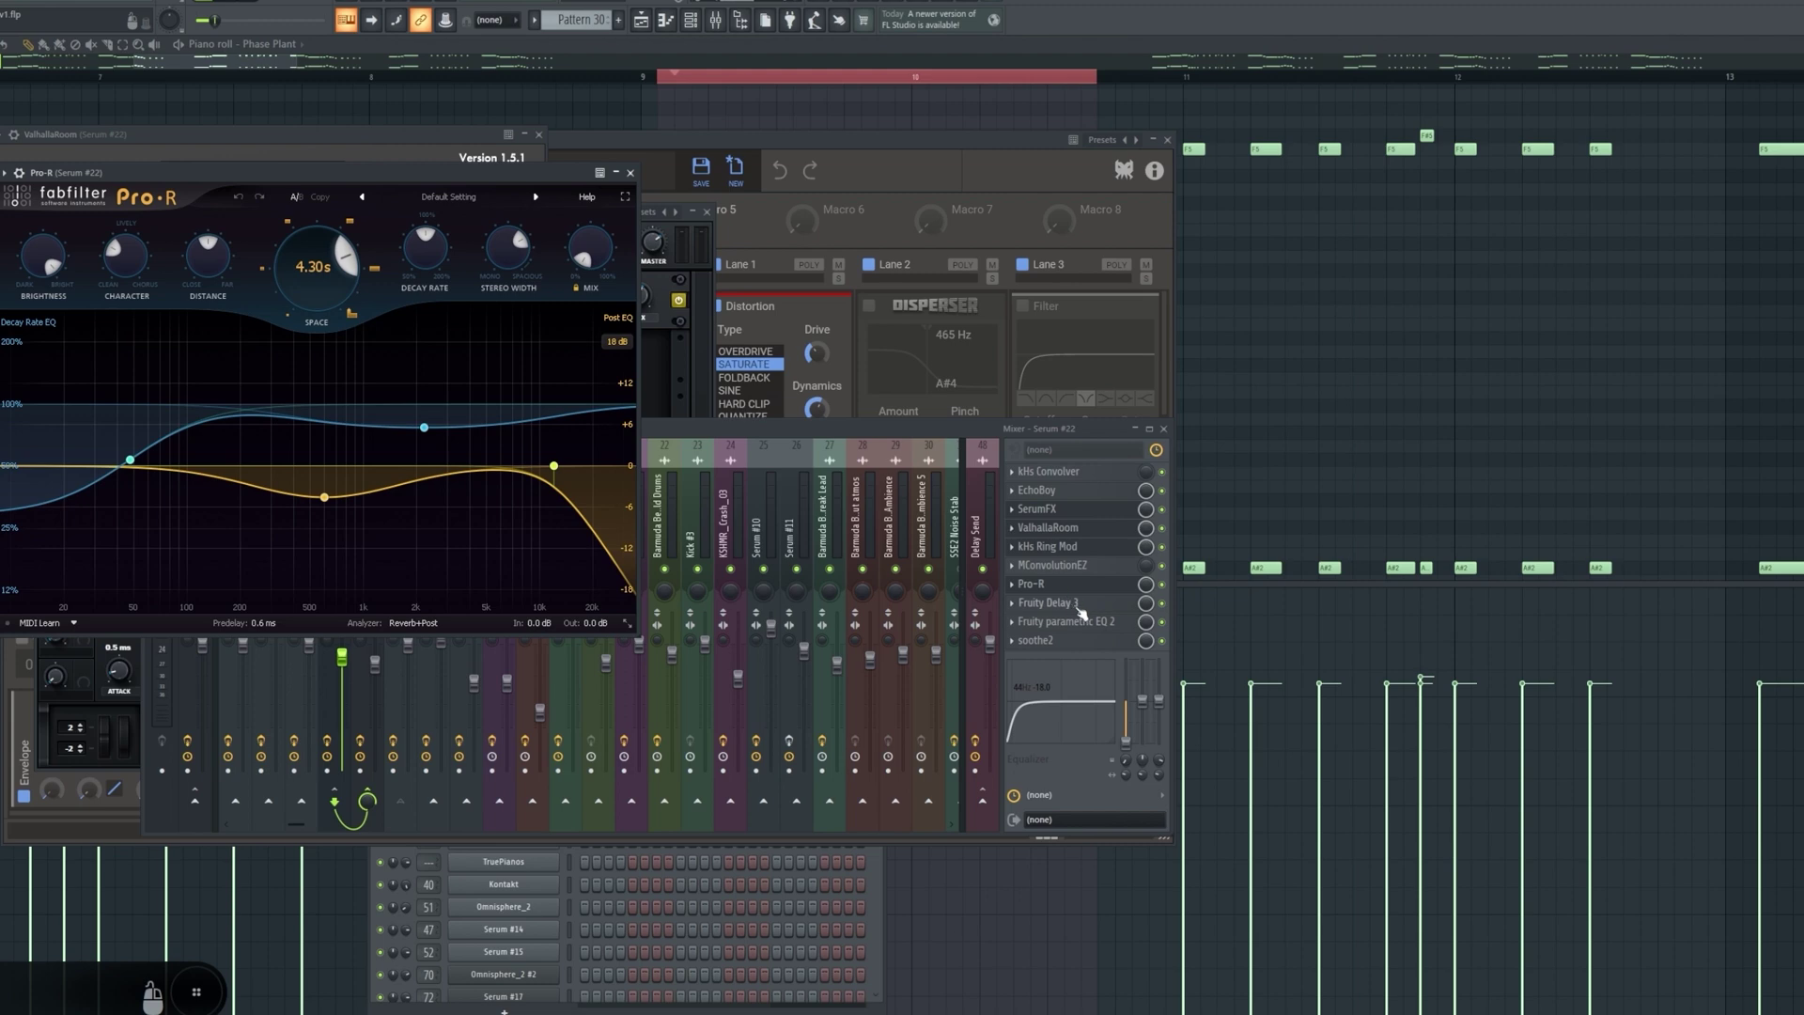
{"action": "left_click", "coordinate": [1071, 604]}
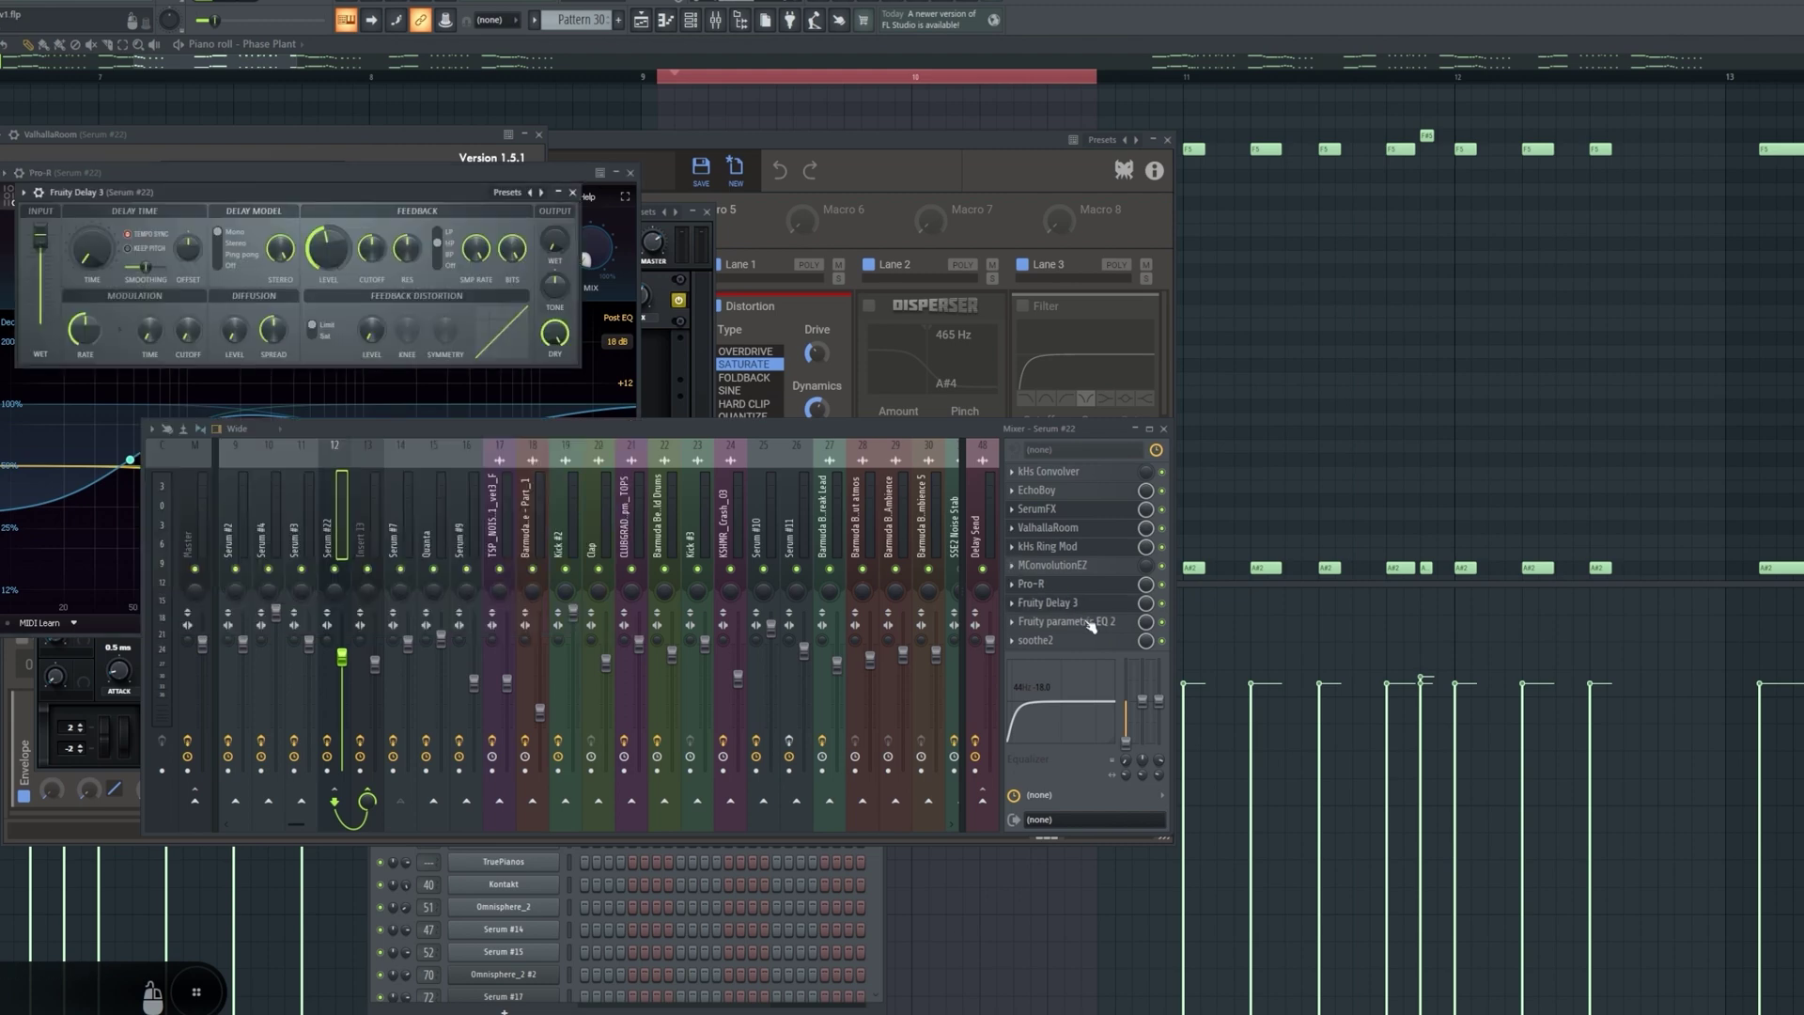
{"action": "left_click", "coordinate": [1089, 623]}
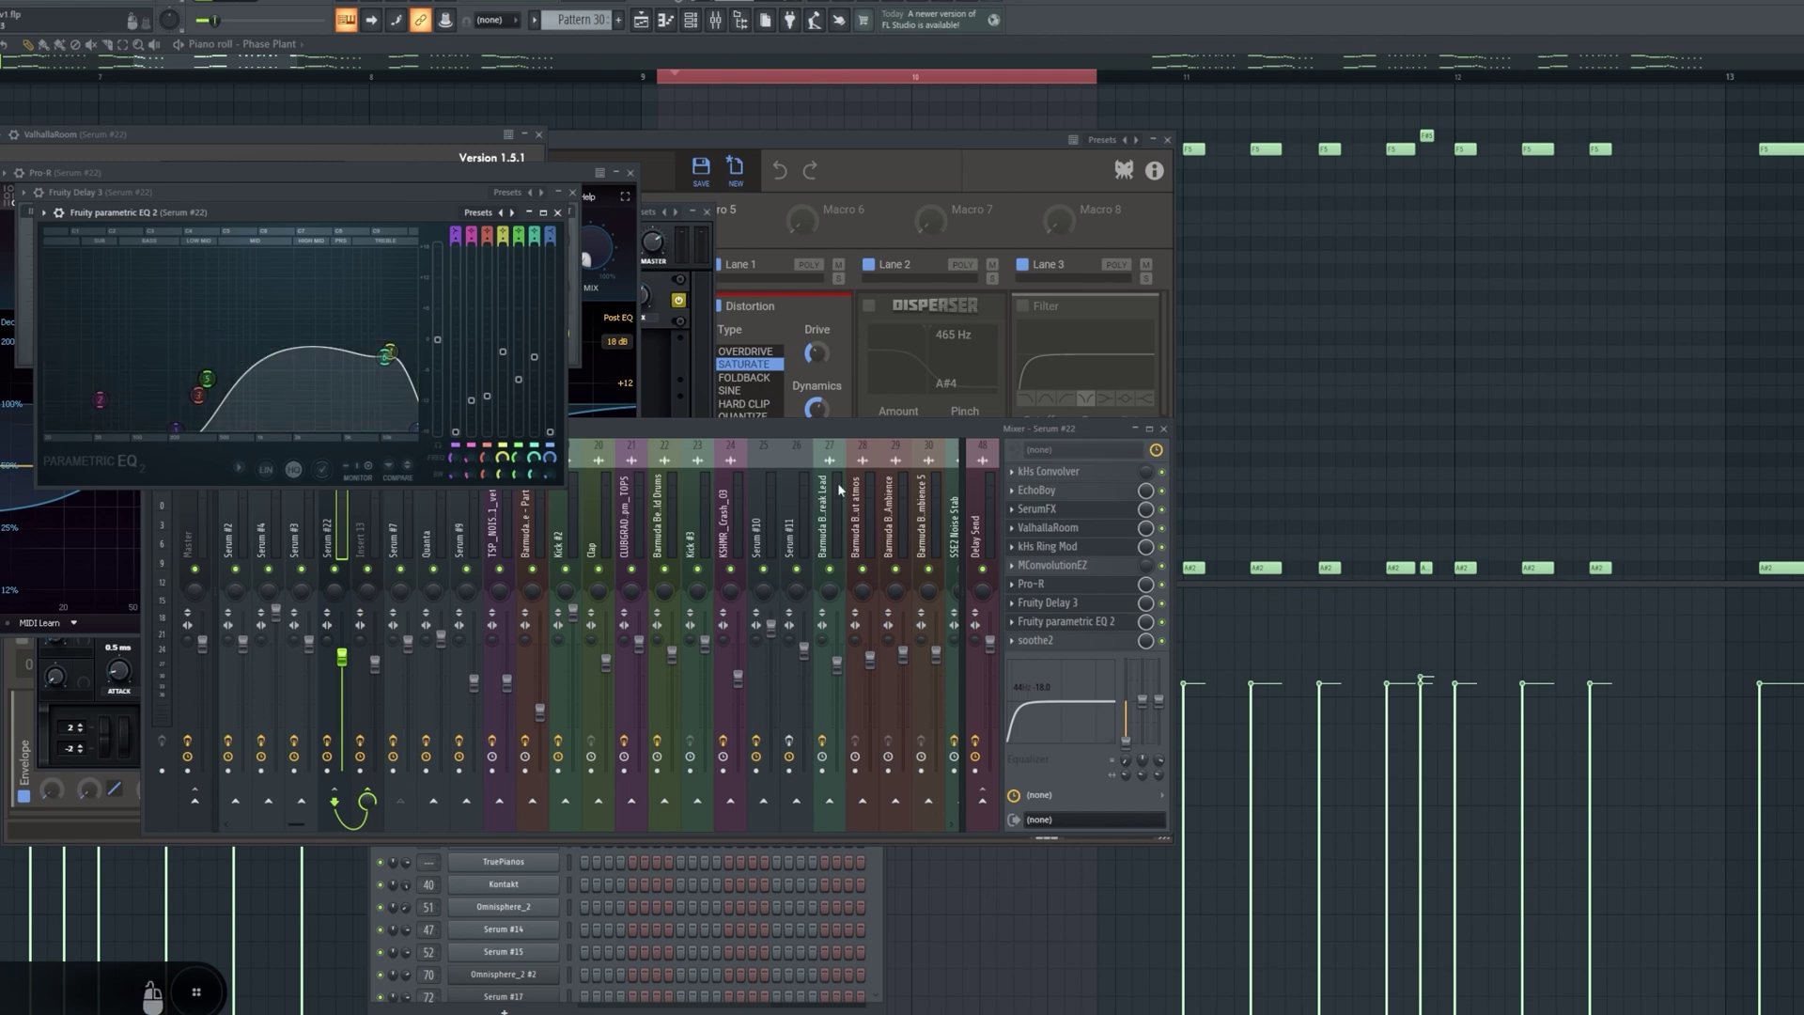
{"action": "left_click", "coordinate": [1061, 641]}
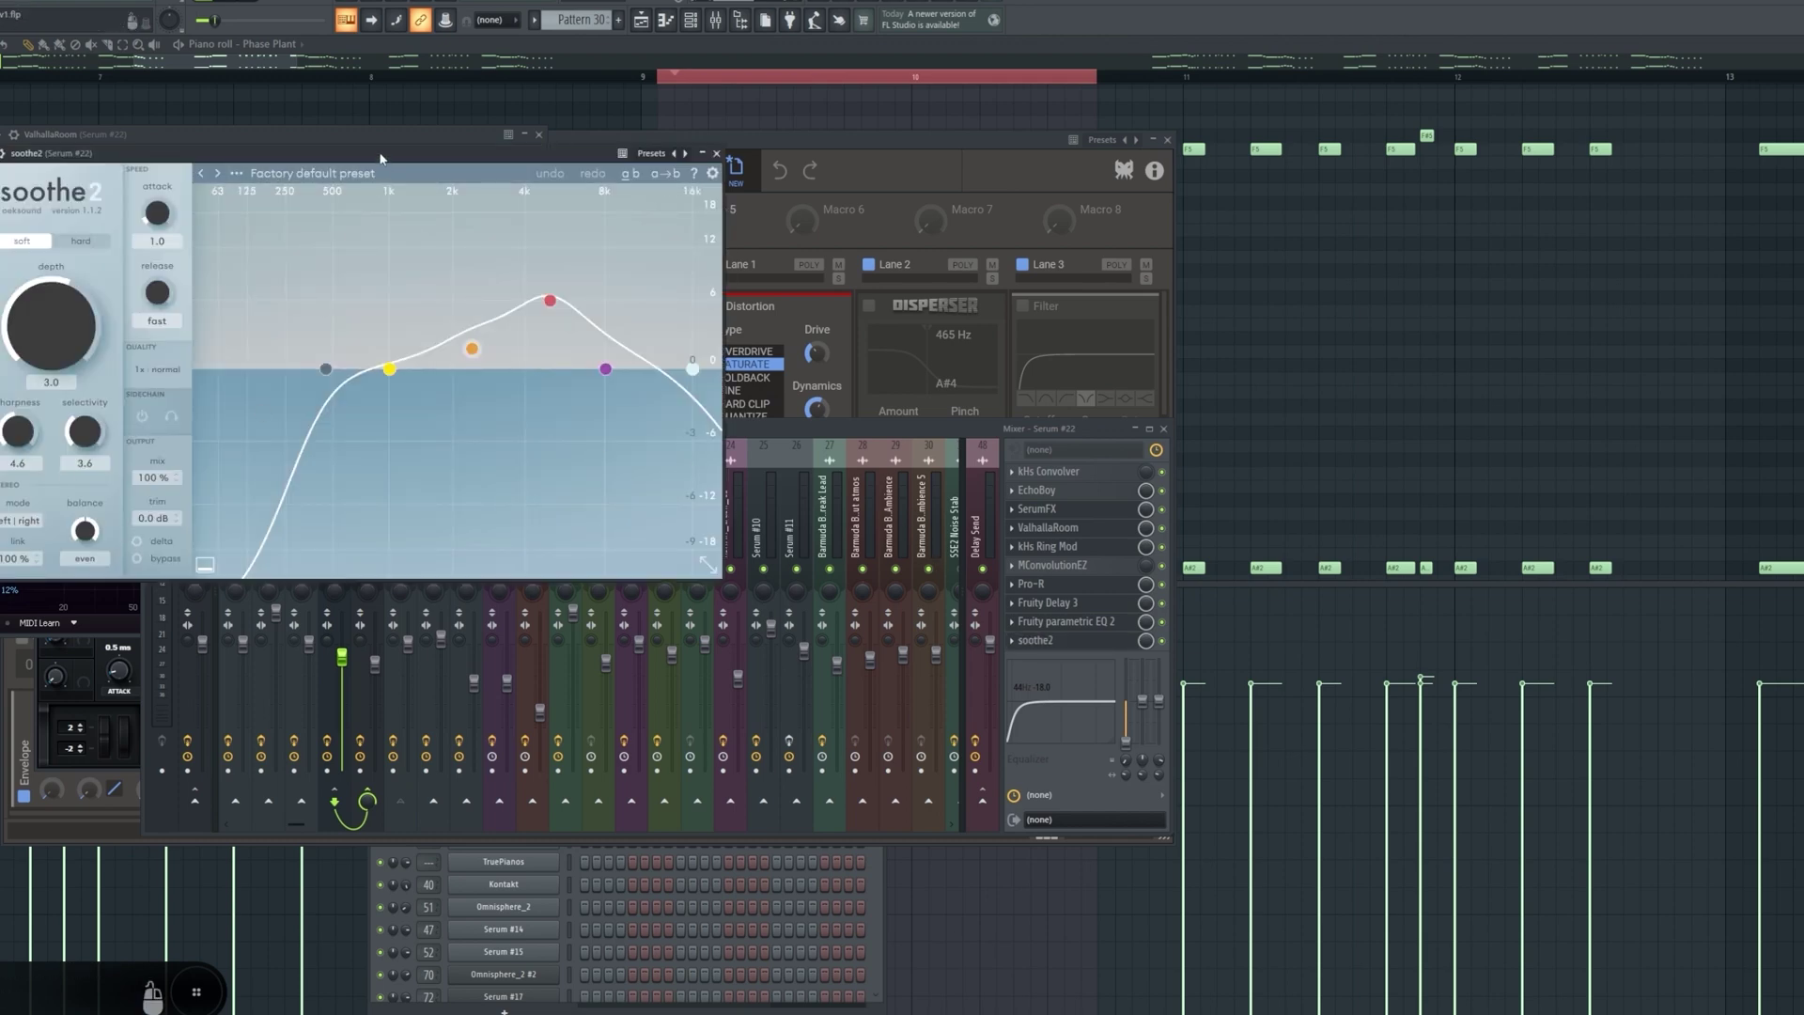
- Select mixer track Insert 13, open its Disperser, and compare the sound with the effect bypassed and enabled during playback
{"action": "left_click", "coordinate": [367, 691]}
{"action": "left_click", "coordinate": [544, 505]}
{"action": "left_click", "coordinate": [567, 502]}
{"action": "left_click", "coordinate": [1071, 471]}
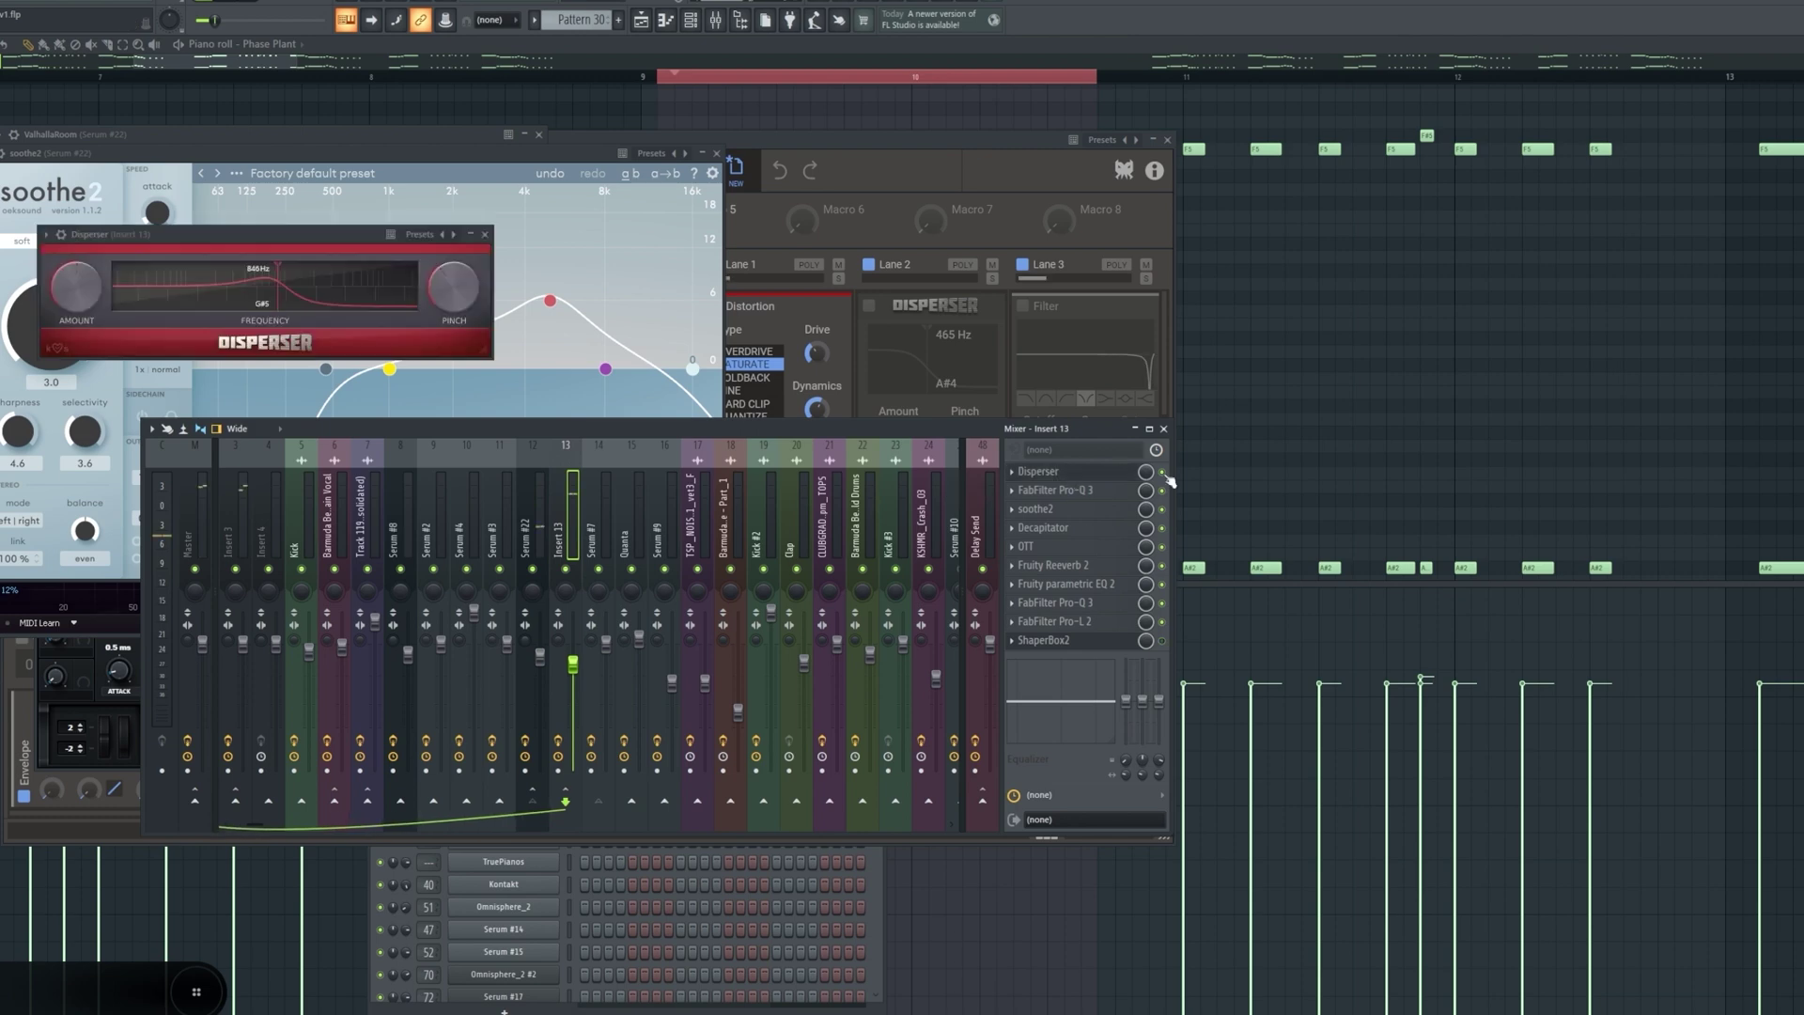
{"action": "left_click", "coordinate": [1161, 472]}
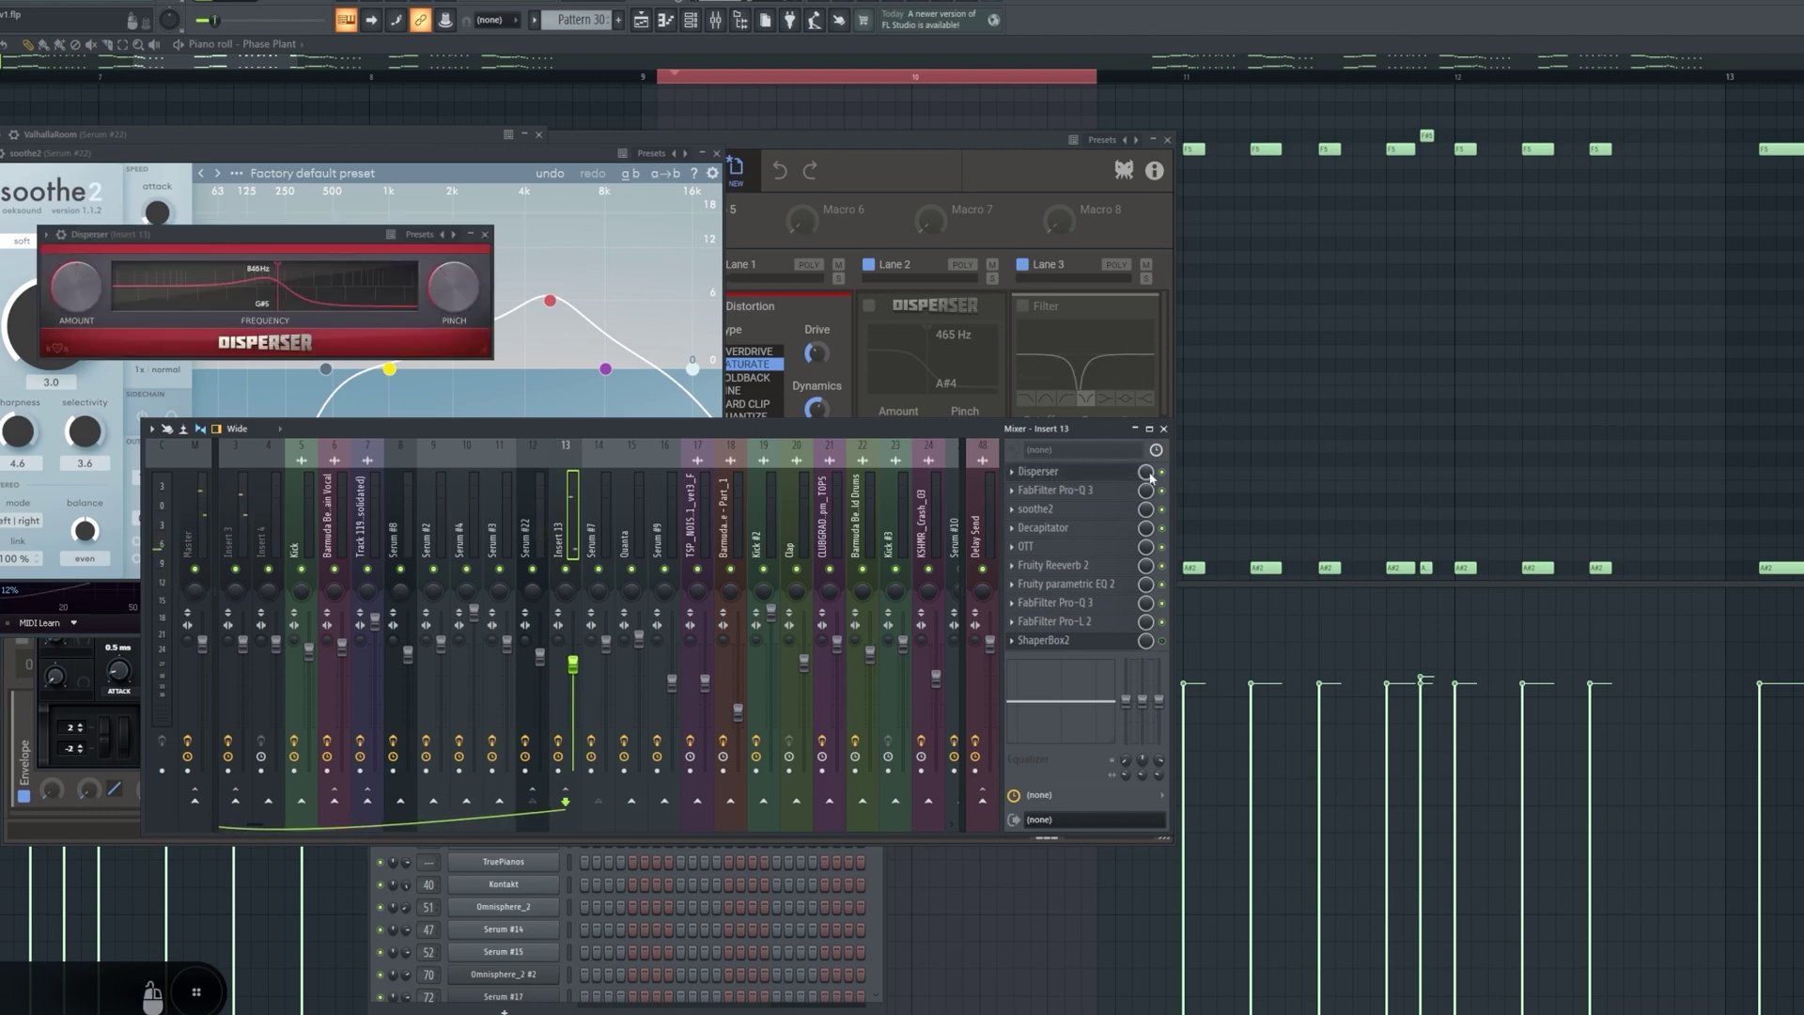
{"action": "left_click", "coordinate": [1159, 472]}
{"action": "key", "text": "space"}
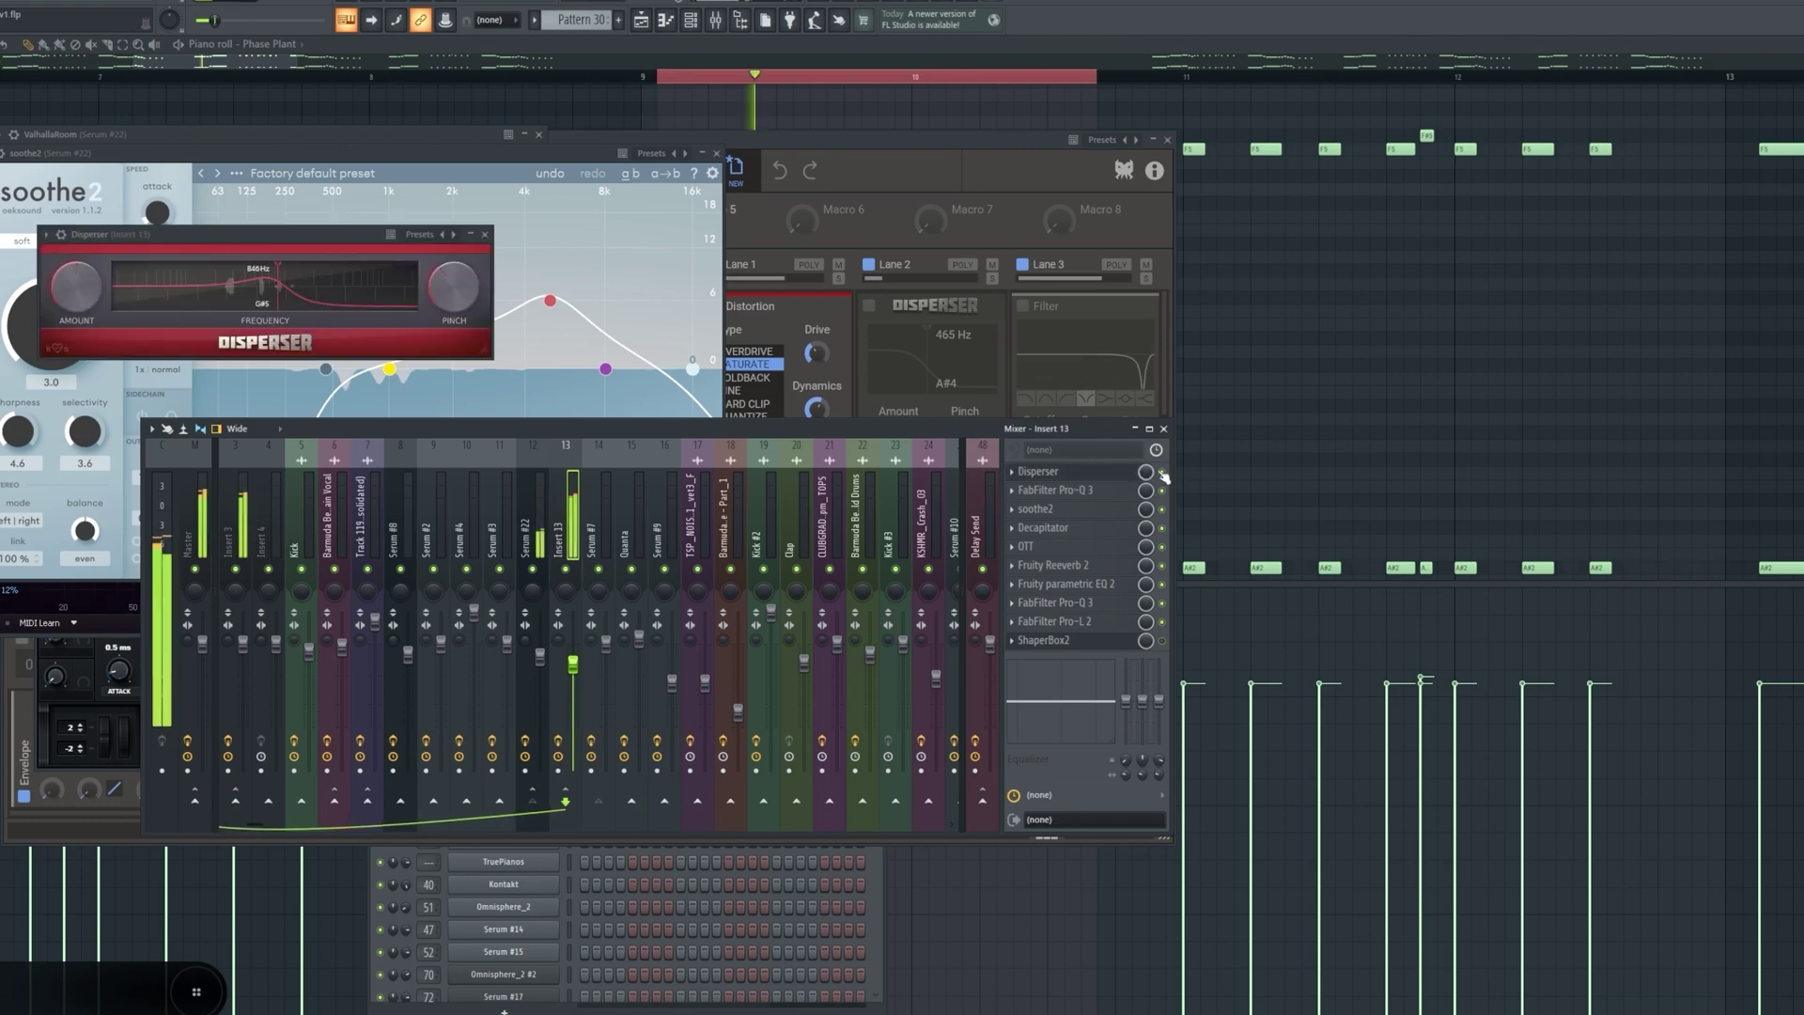
{"action": "key", "text": "space"}
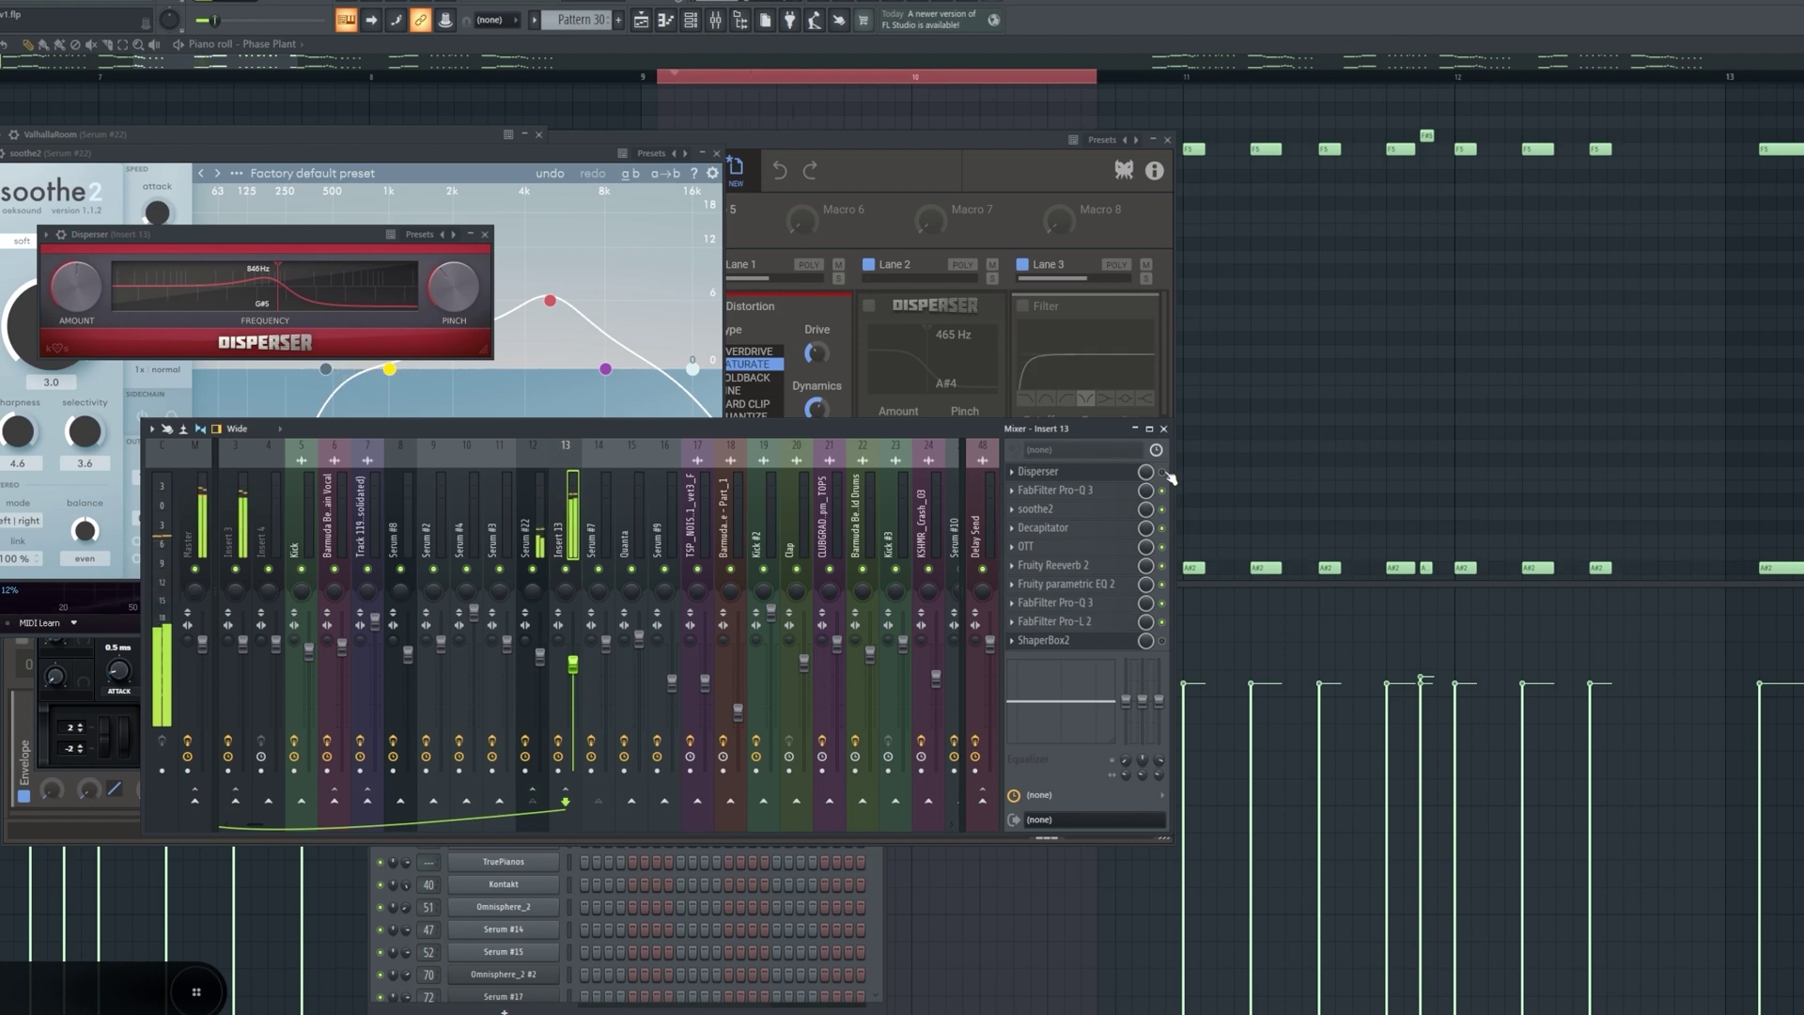
- View Insert 13's first FabFilter Pro-Q 3, soothe2 and Decapitator, and audition Decapitator's effect on the looped section
{"action": "left_click", "coordinate": [1113, 492]}
{"action": "left_click", "coordinate": [1109, 508]}
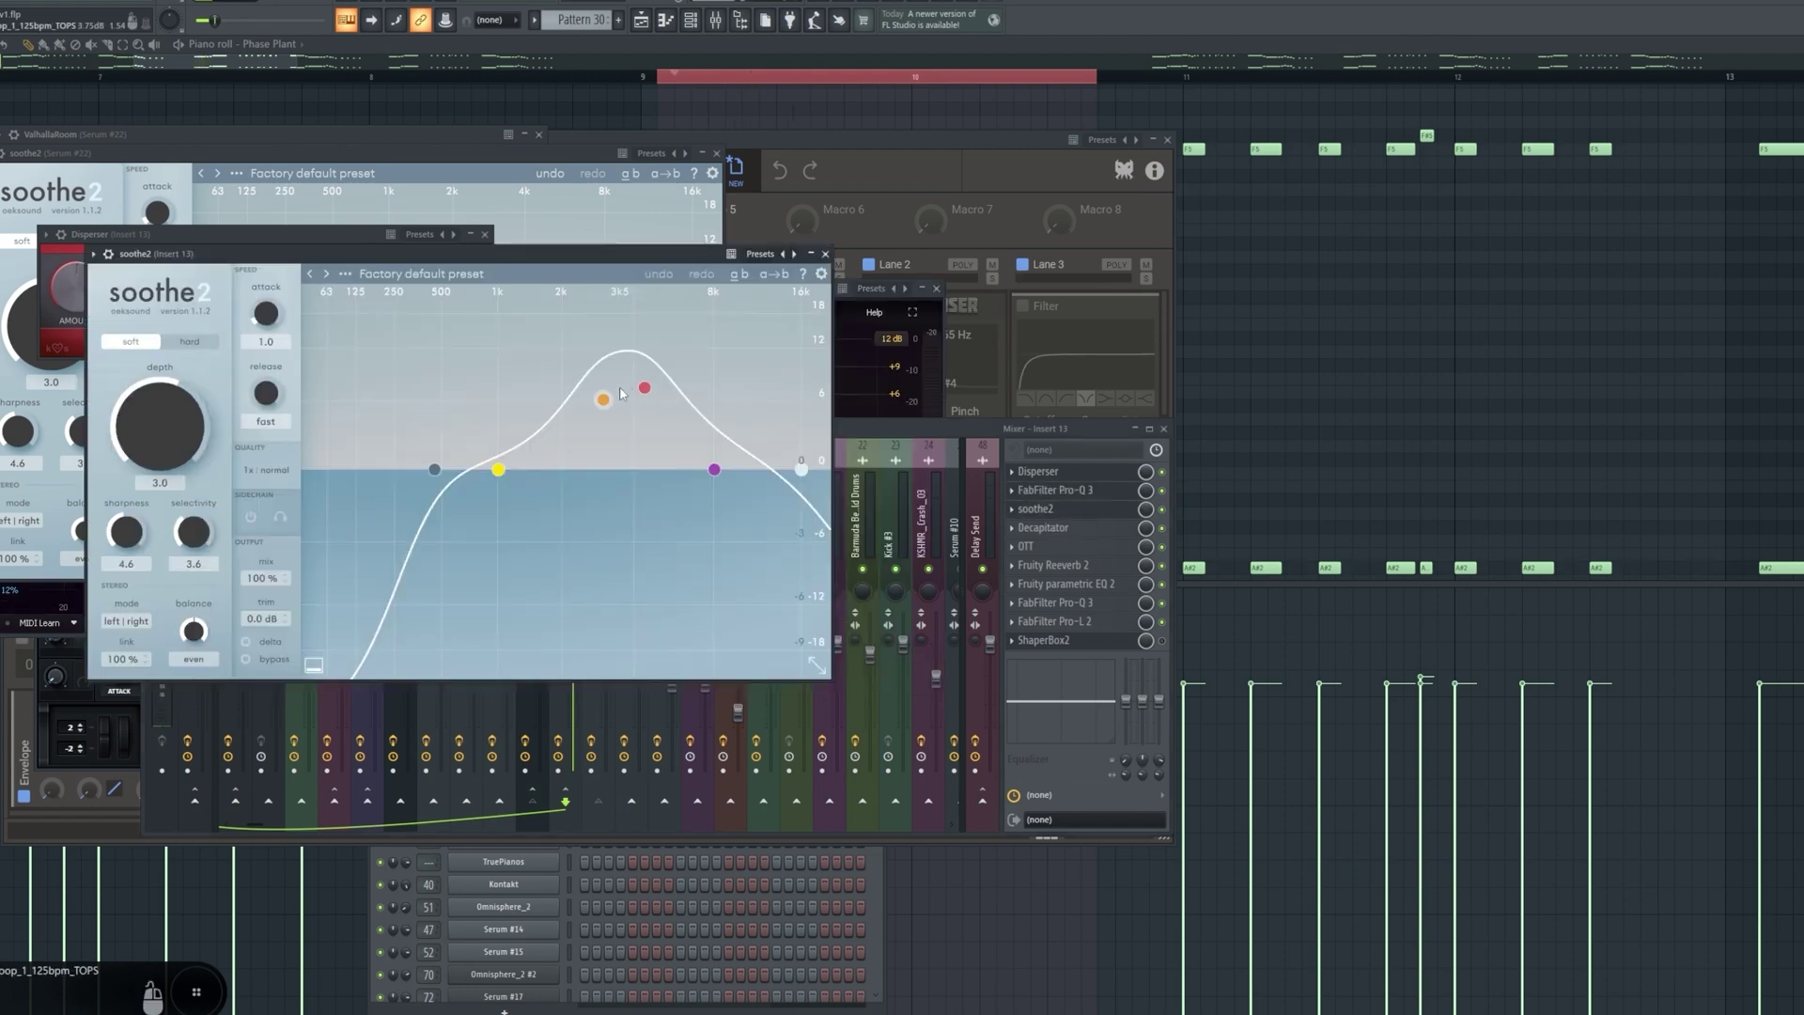
{"action": "left_click", "coordinate": [1045, 529]}
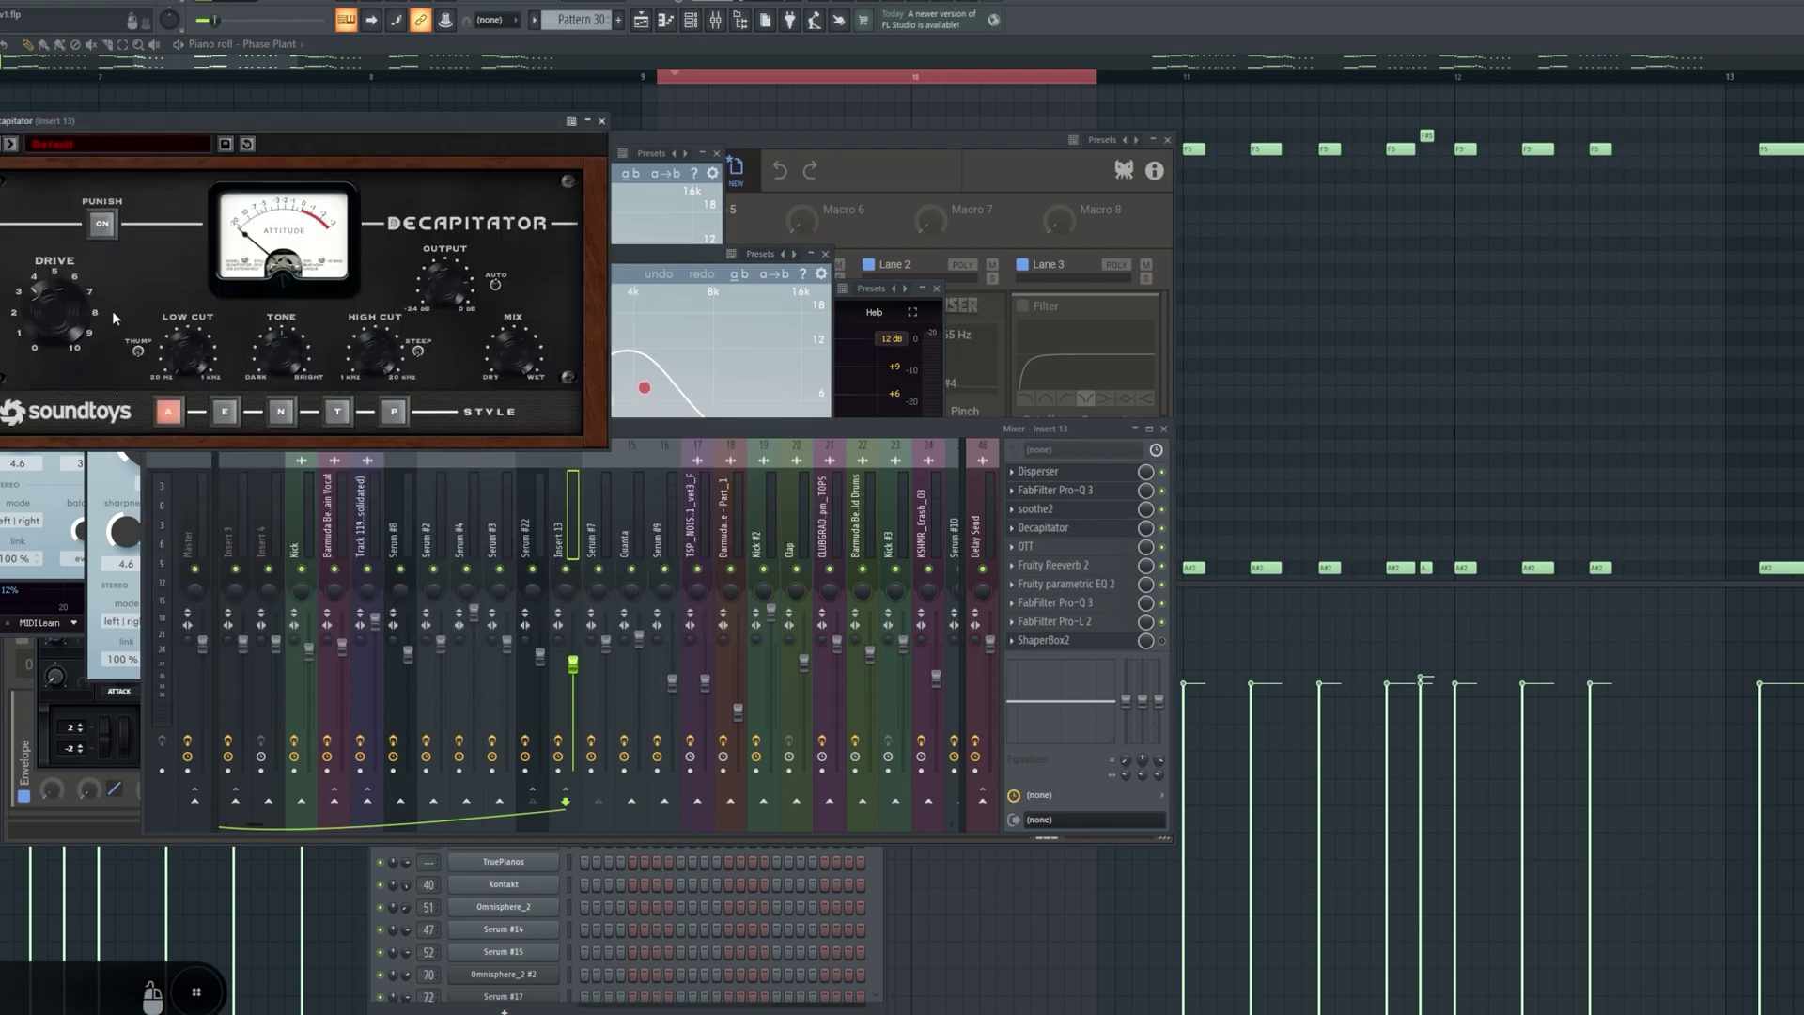
{"action": "key", "text": "space"}
{"action": "left_click", "coordinate": [1169, 535]}
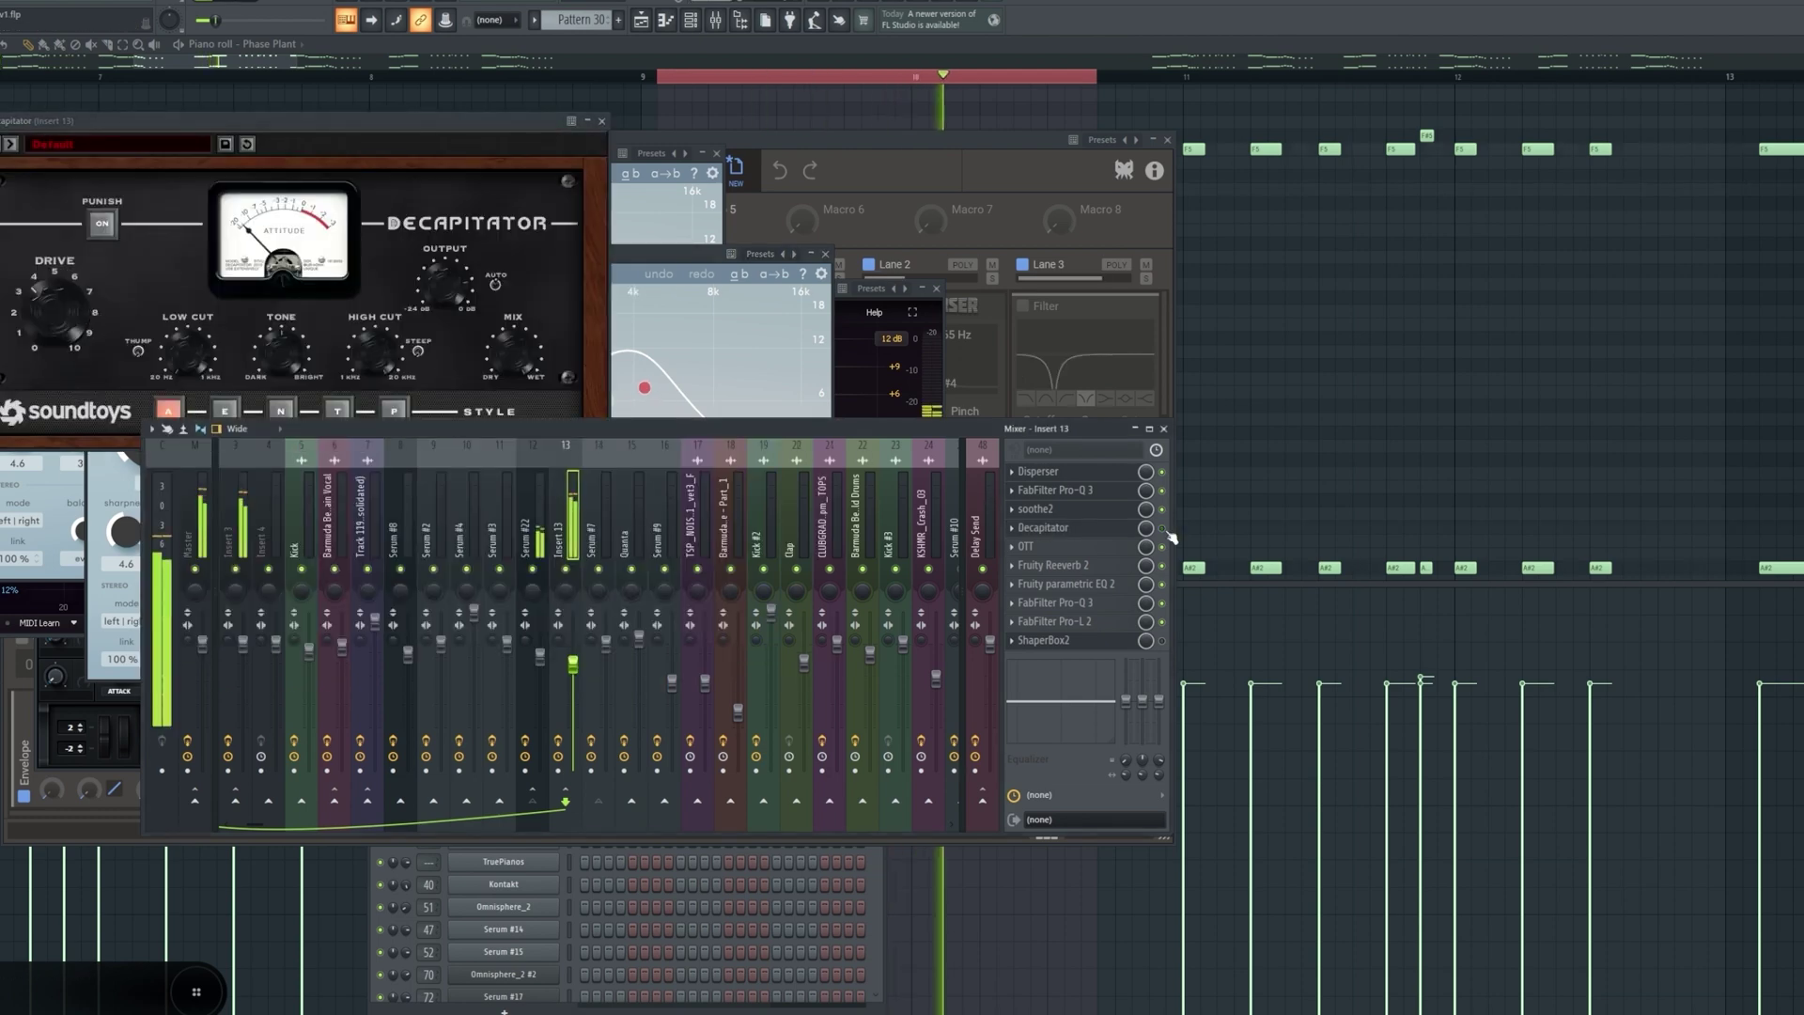
{"action": "key", "text": "space"}
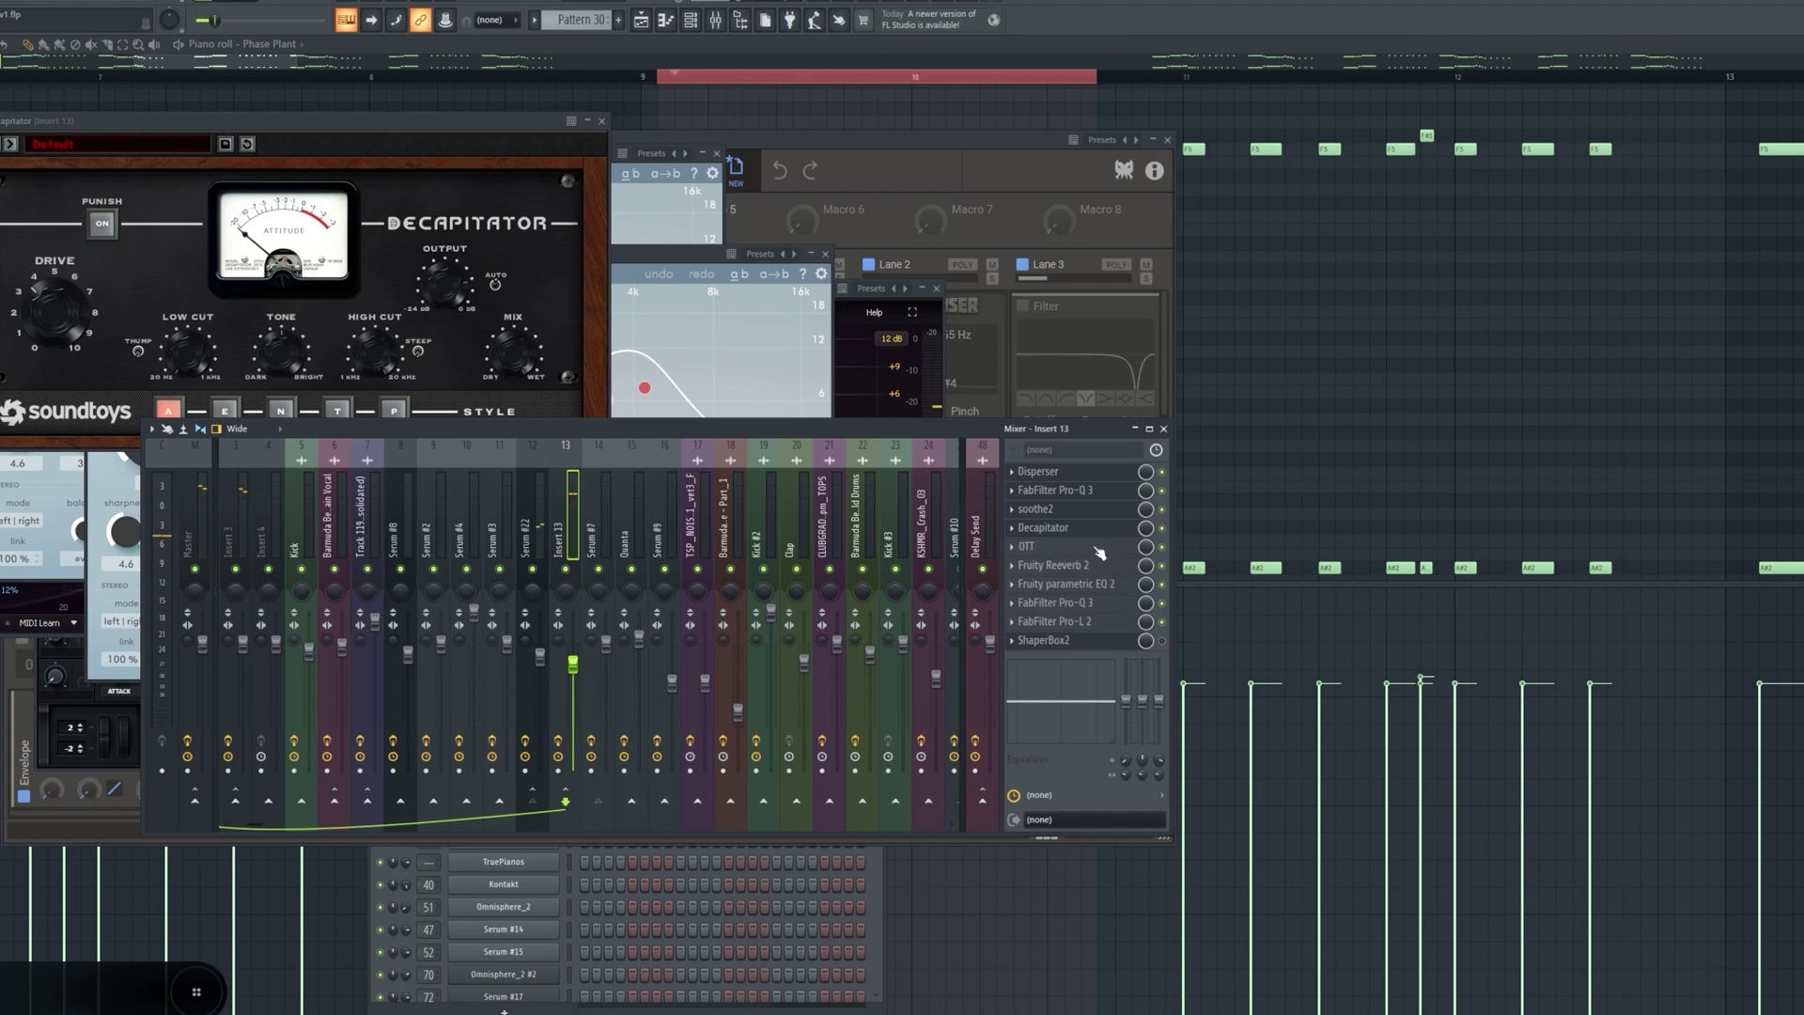
- Audition Insert 13 with OTT open, and view its Fruity Reeverb 2, Fruity parametric EQ 2 and second FabFilter Pro-Q 3
{"action": "left_click", "coordinate": [1097, 547]}
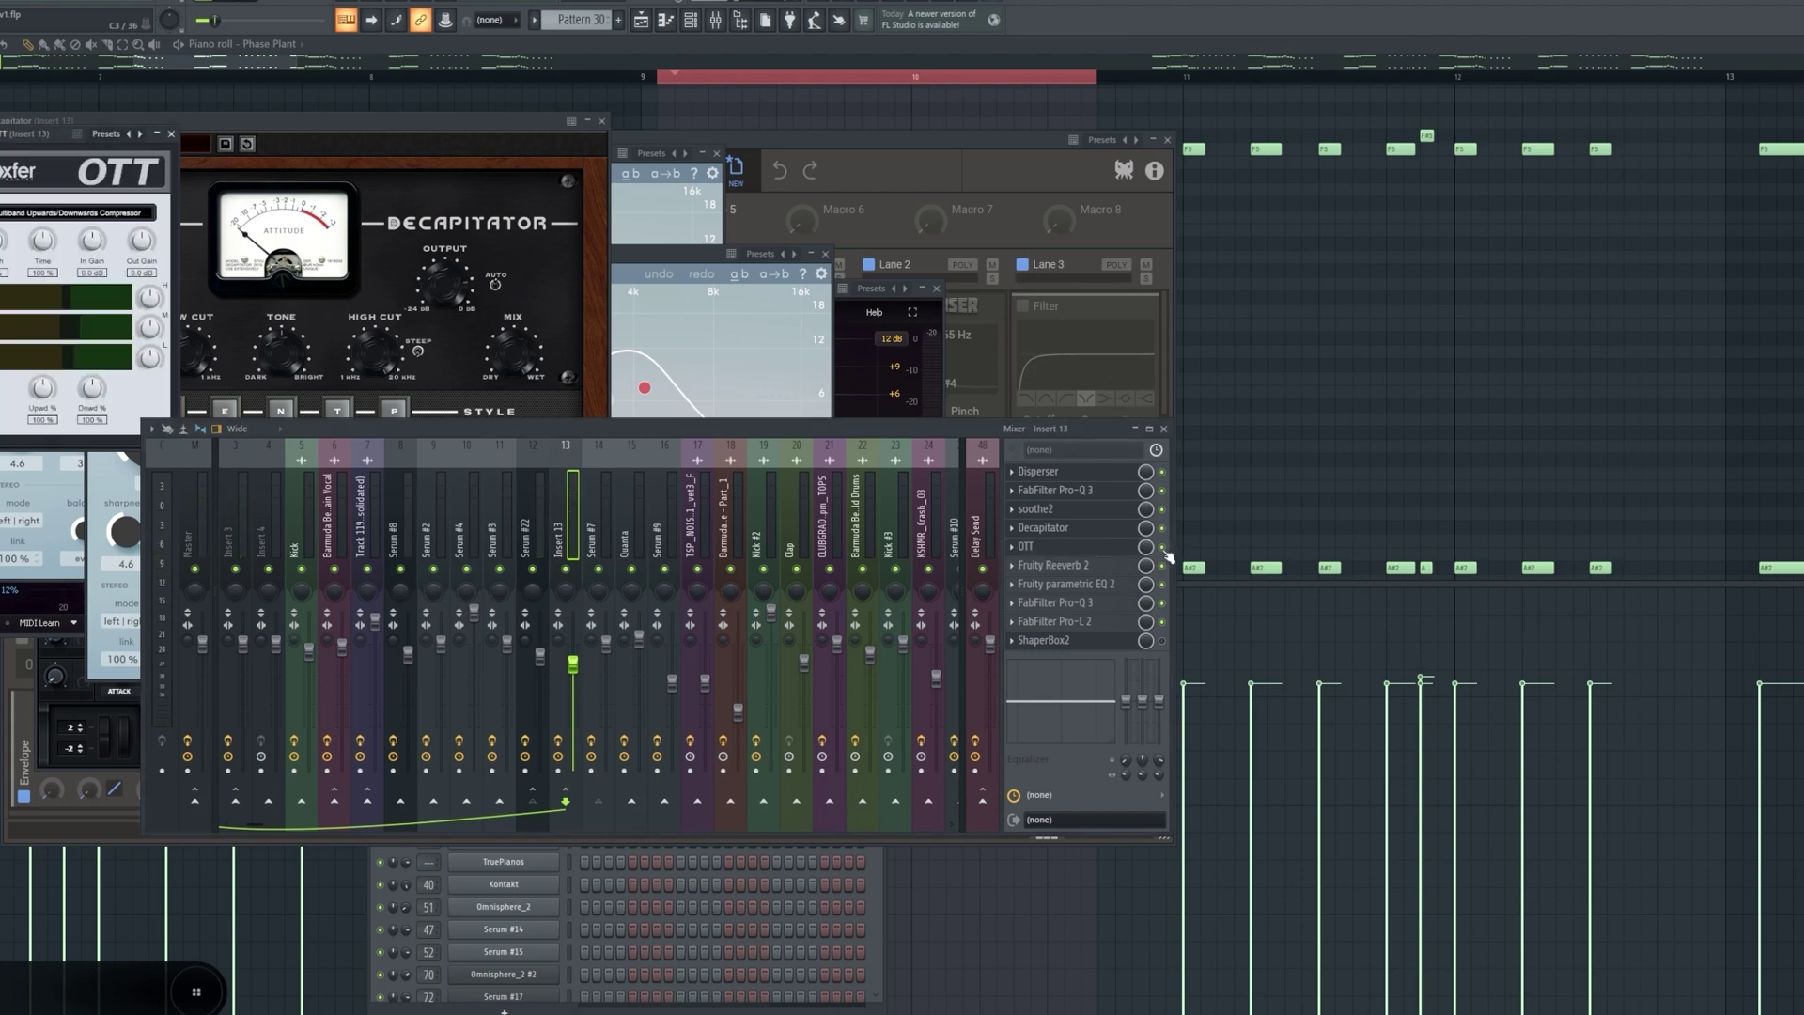
{"action": "key", "text": "space"}
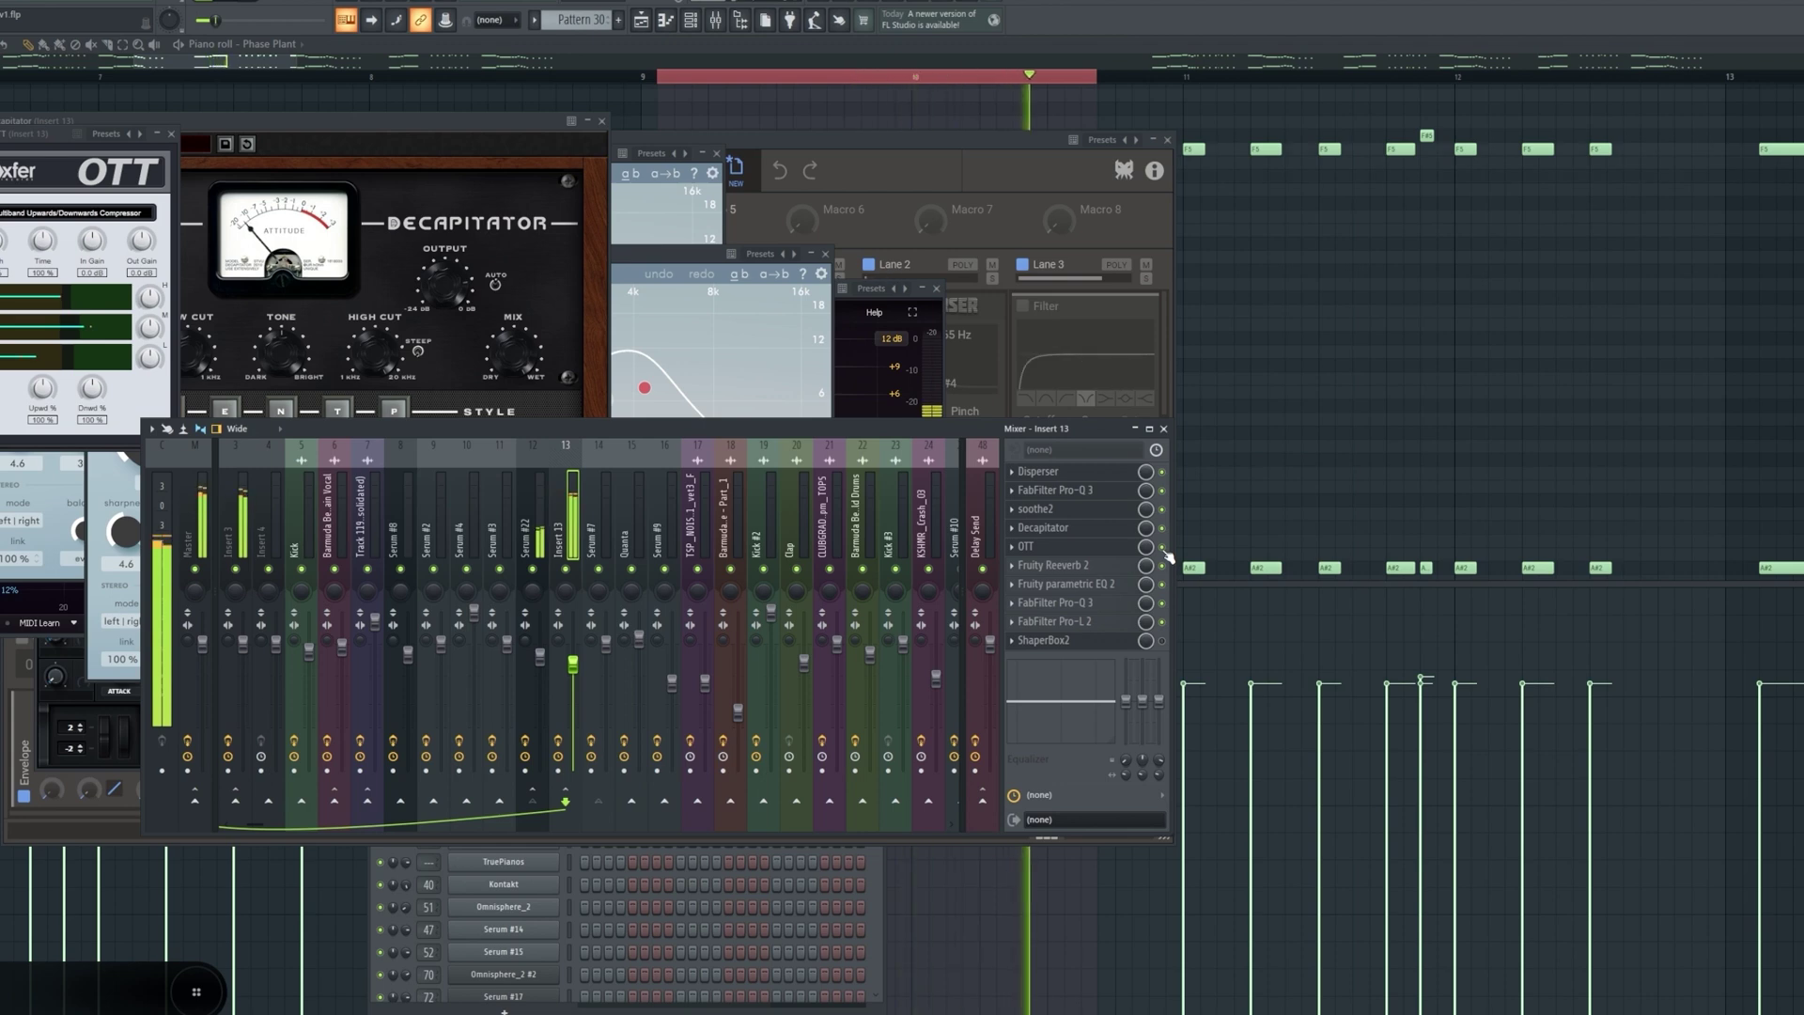
{"action": "key", "text": "space"}
{"action": "left_click", "coordinate": [1105, 566]}
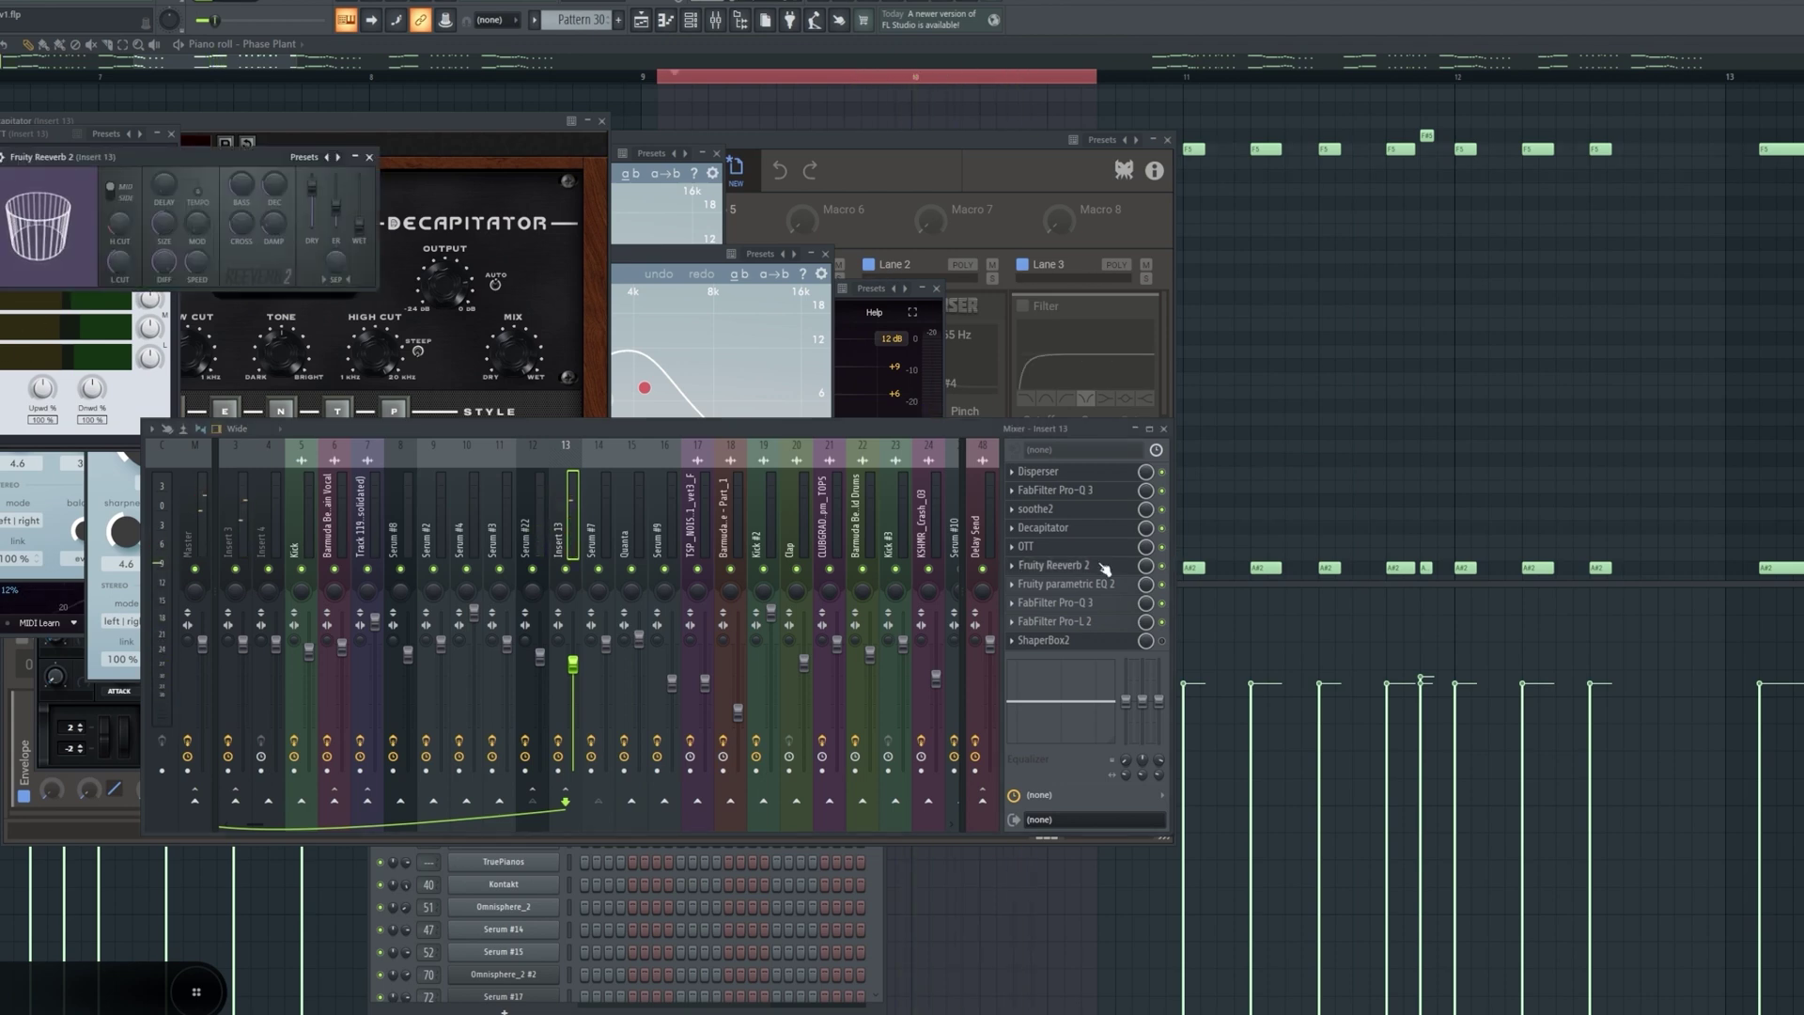
{"action": "left_click", "coordinate": [1104, 583]}
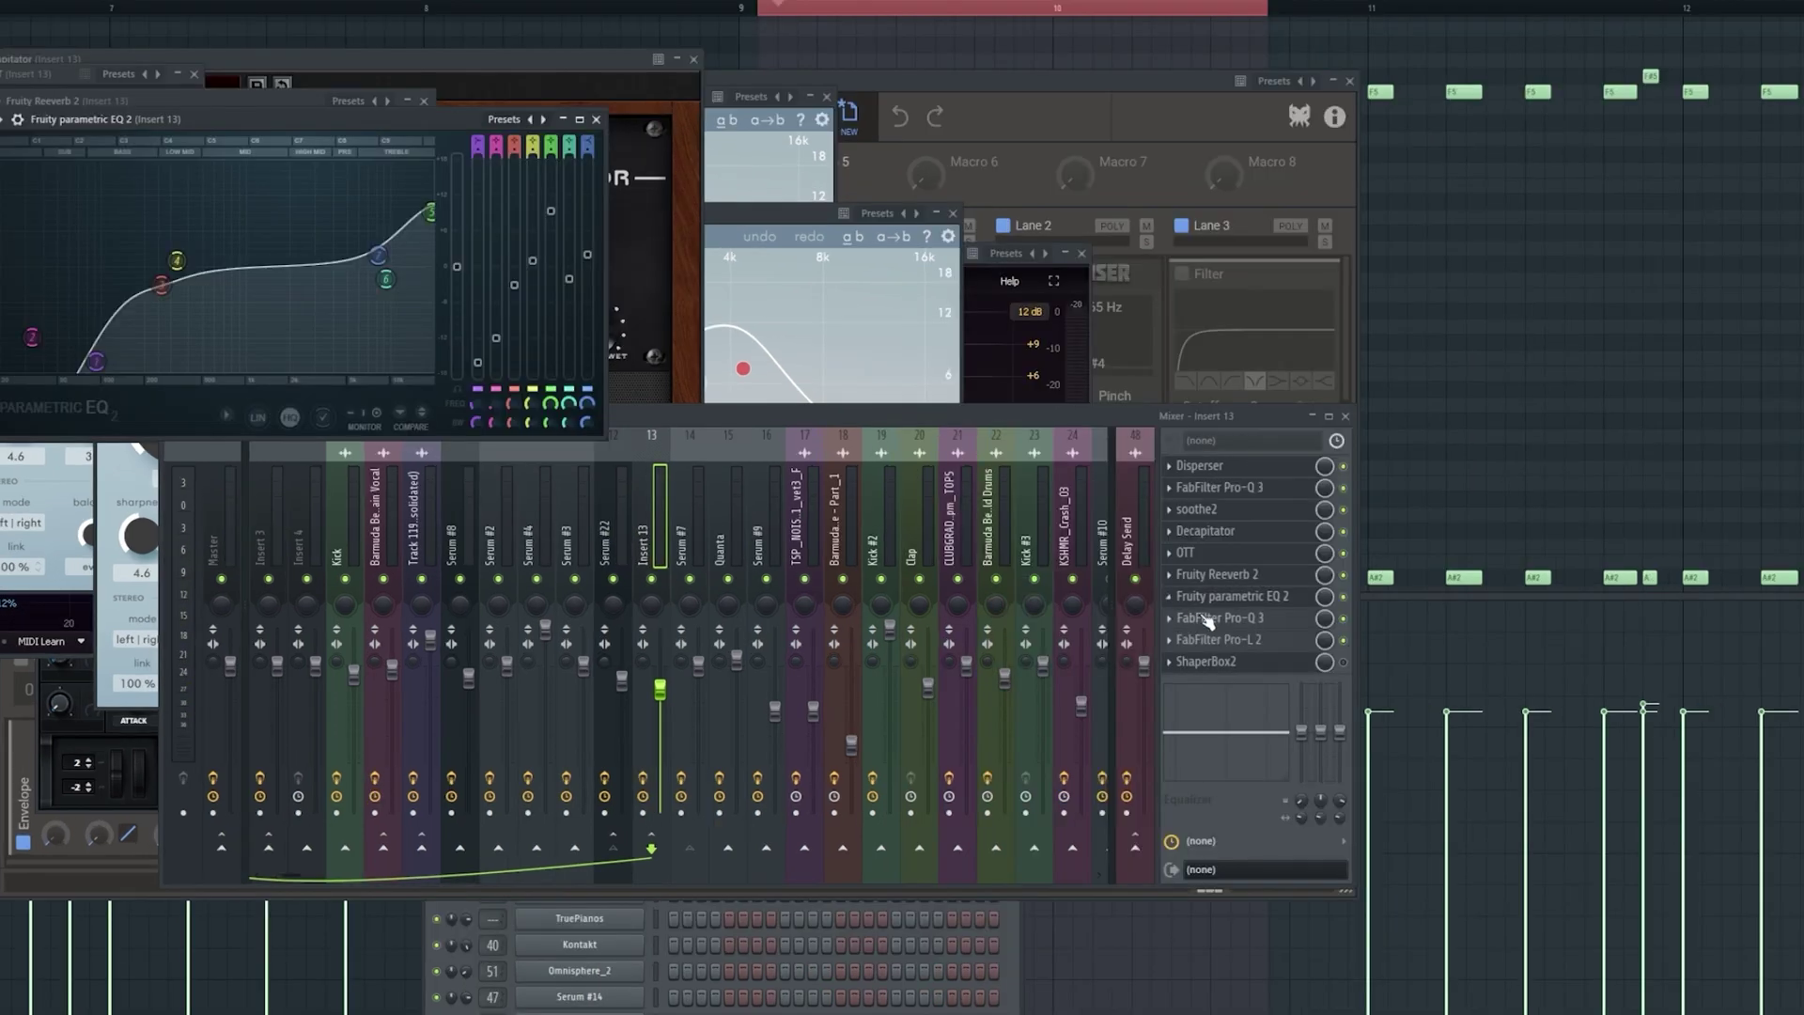
{"action": "left_click", "coordinate": [1208, 617]}
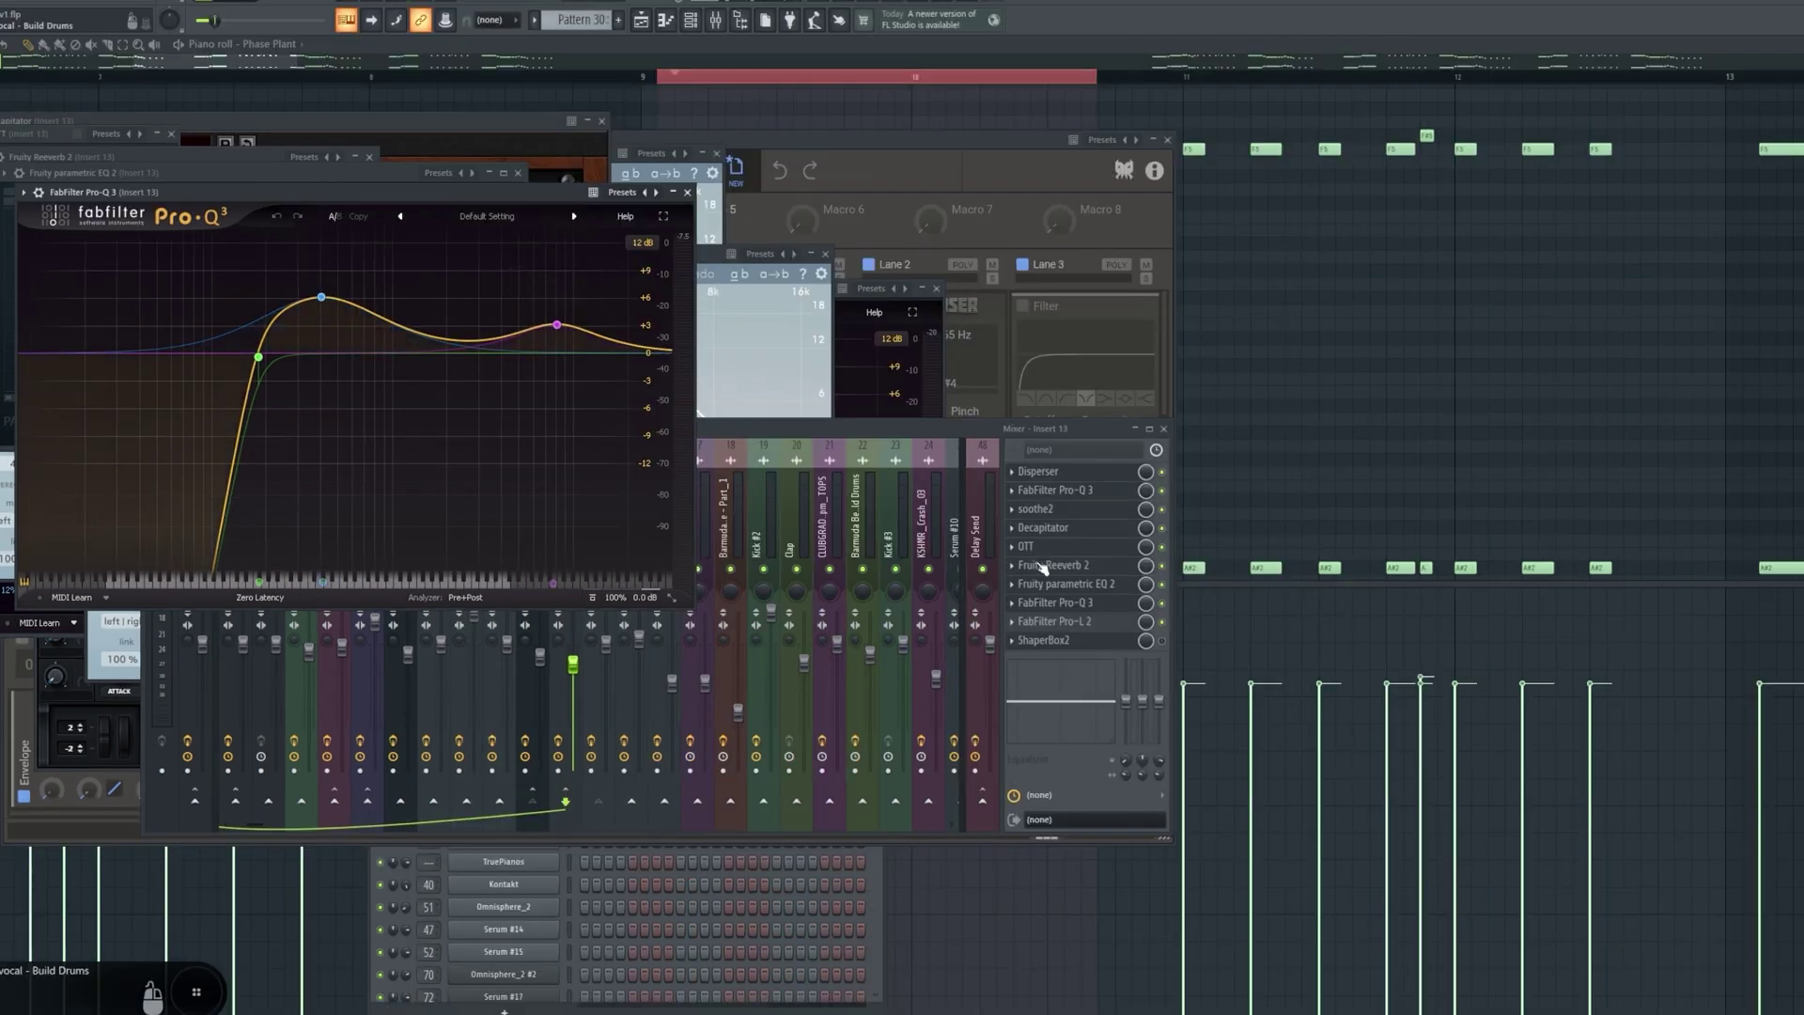
- Open Insert 13's FabFilter Pro-L 2 and audition the looped section through the limiter
{"action": "left_click", "coordinate": [1056, 622]}
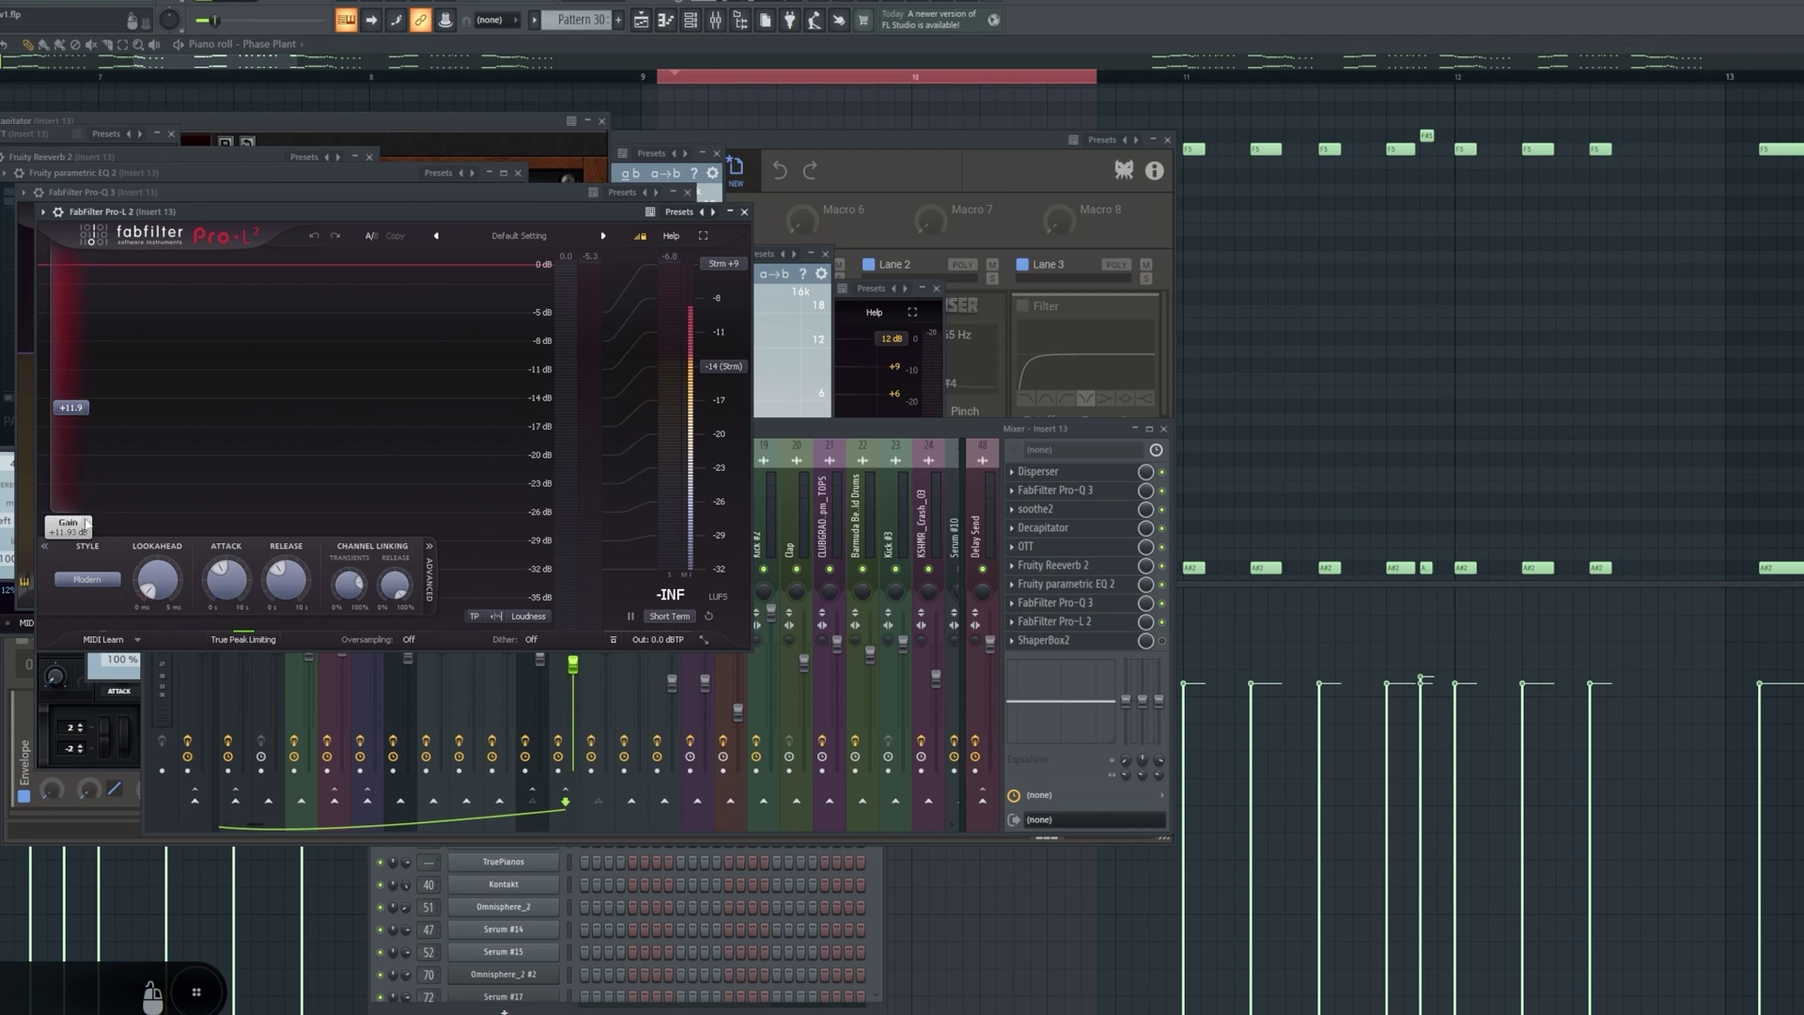
{"action": "left_click_drag", "start_coordinate": [481, 208], "coordinate": [519, 210]}
{"action": "key", "text": "space"}
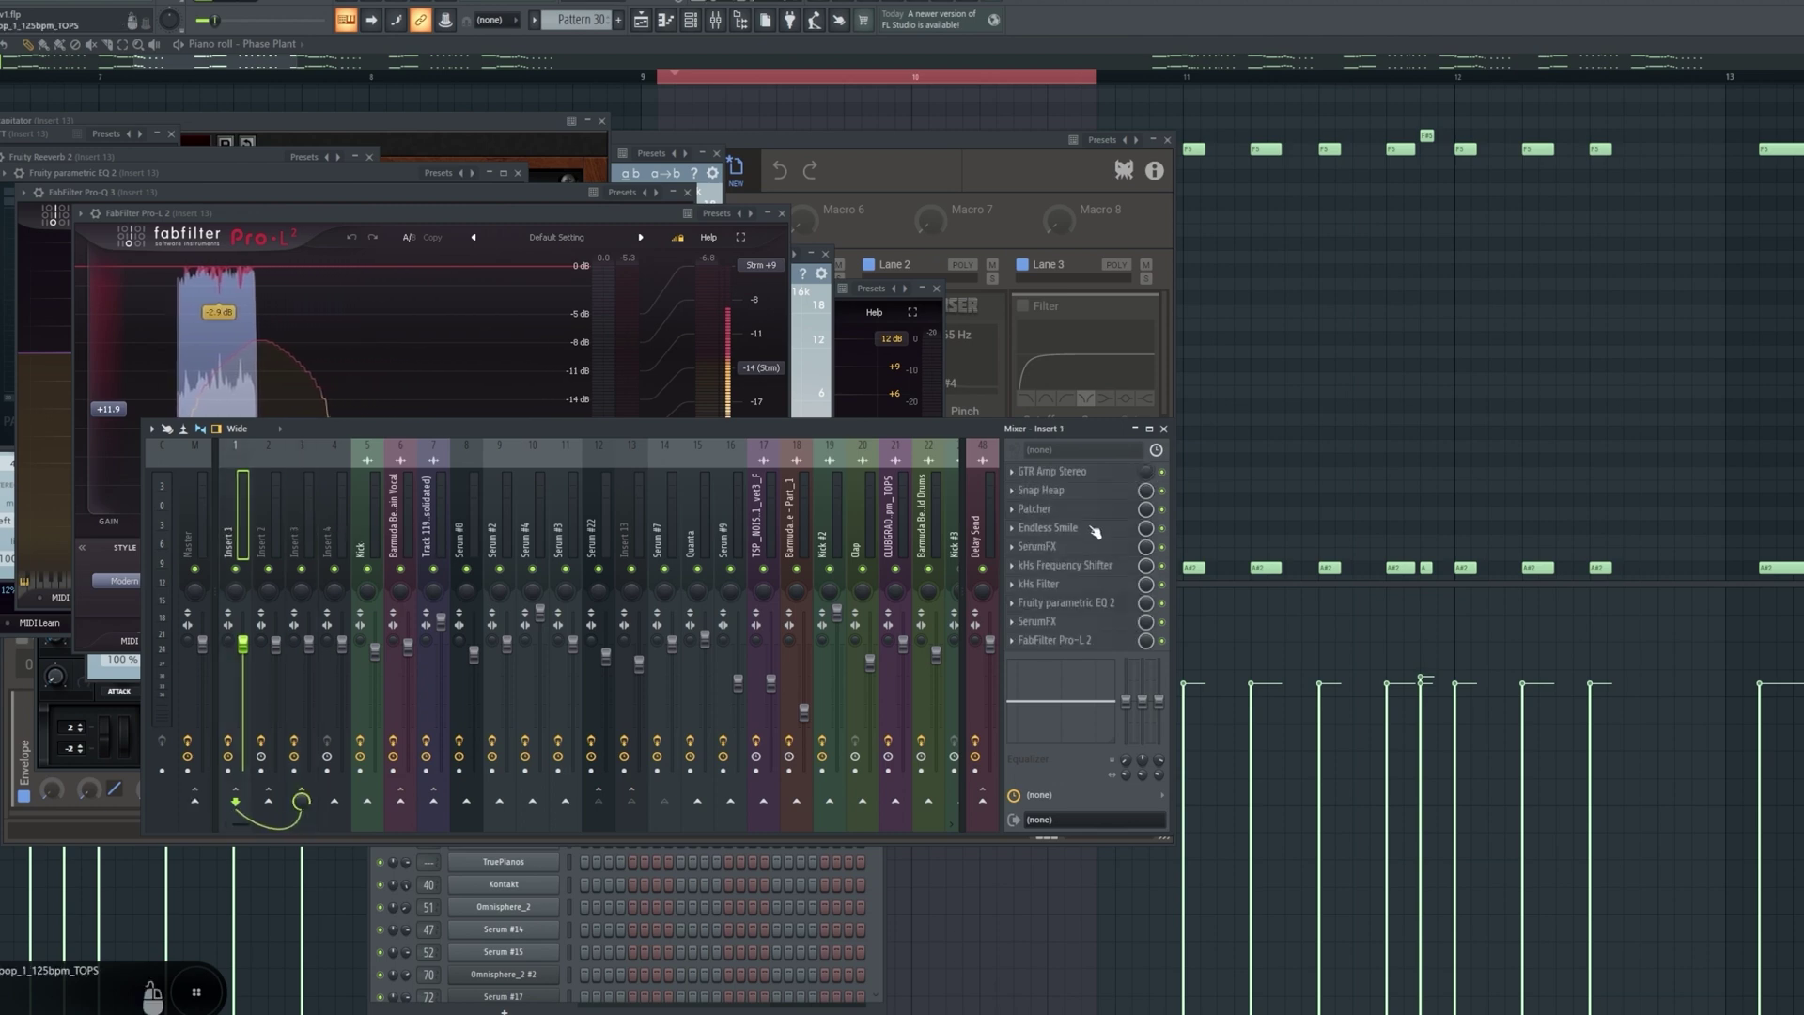
- View mixer track Insert 1's Snap Heap, Patcher, Endless Smile and kHs Frequency Shifter effects
{"action": "left_click", "coordinate": [1080, 489]}
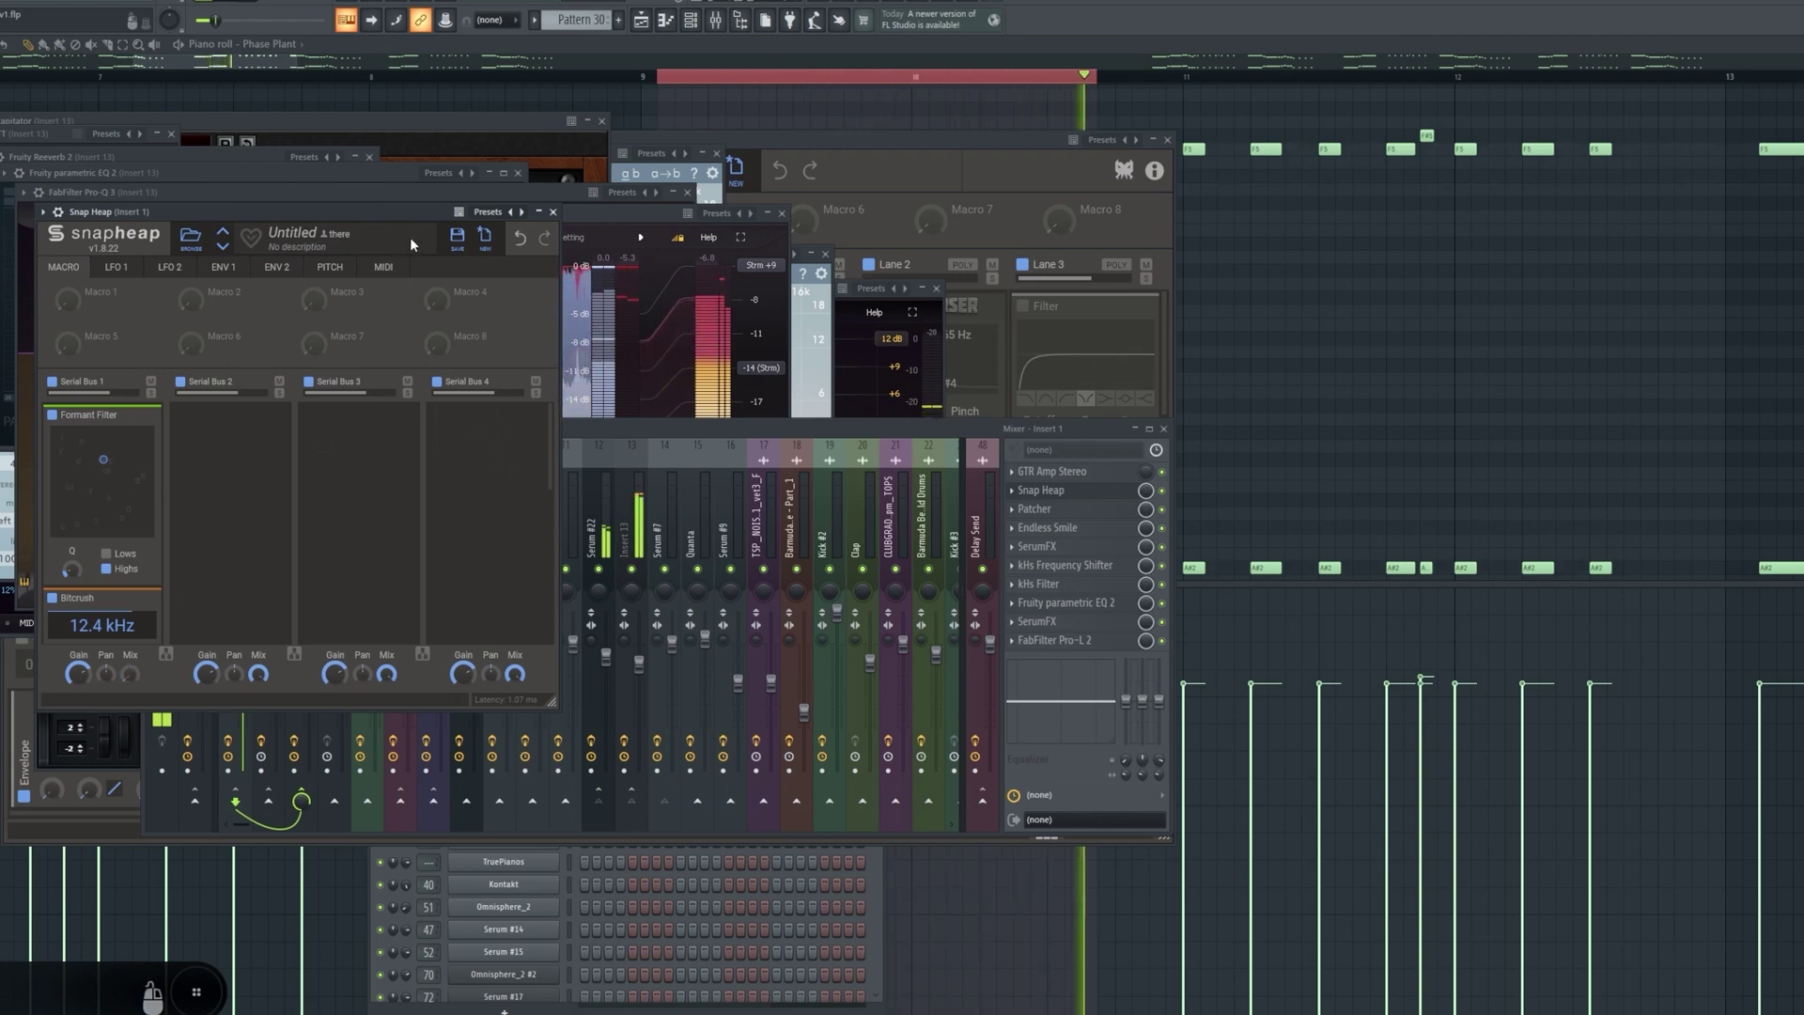
{"action": "left_click", "coordinate": [1073, 510]}
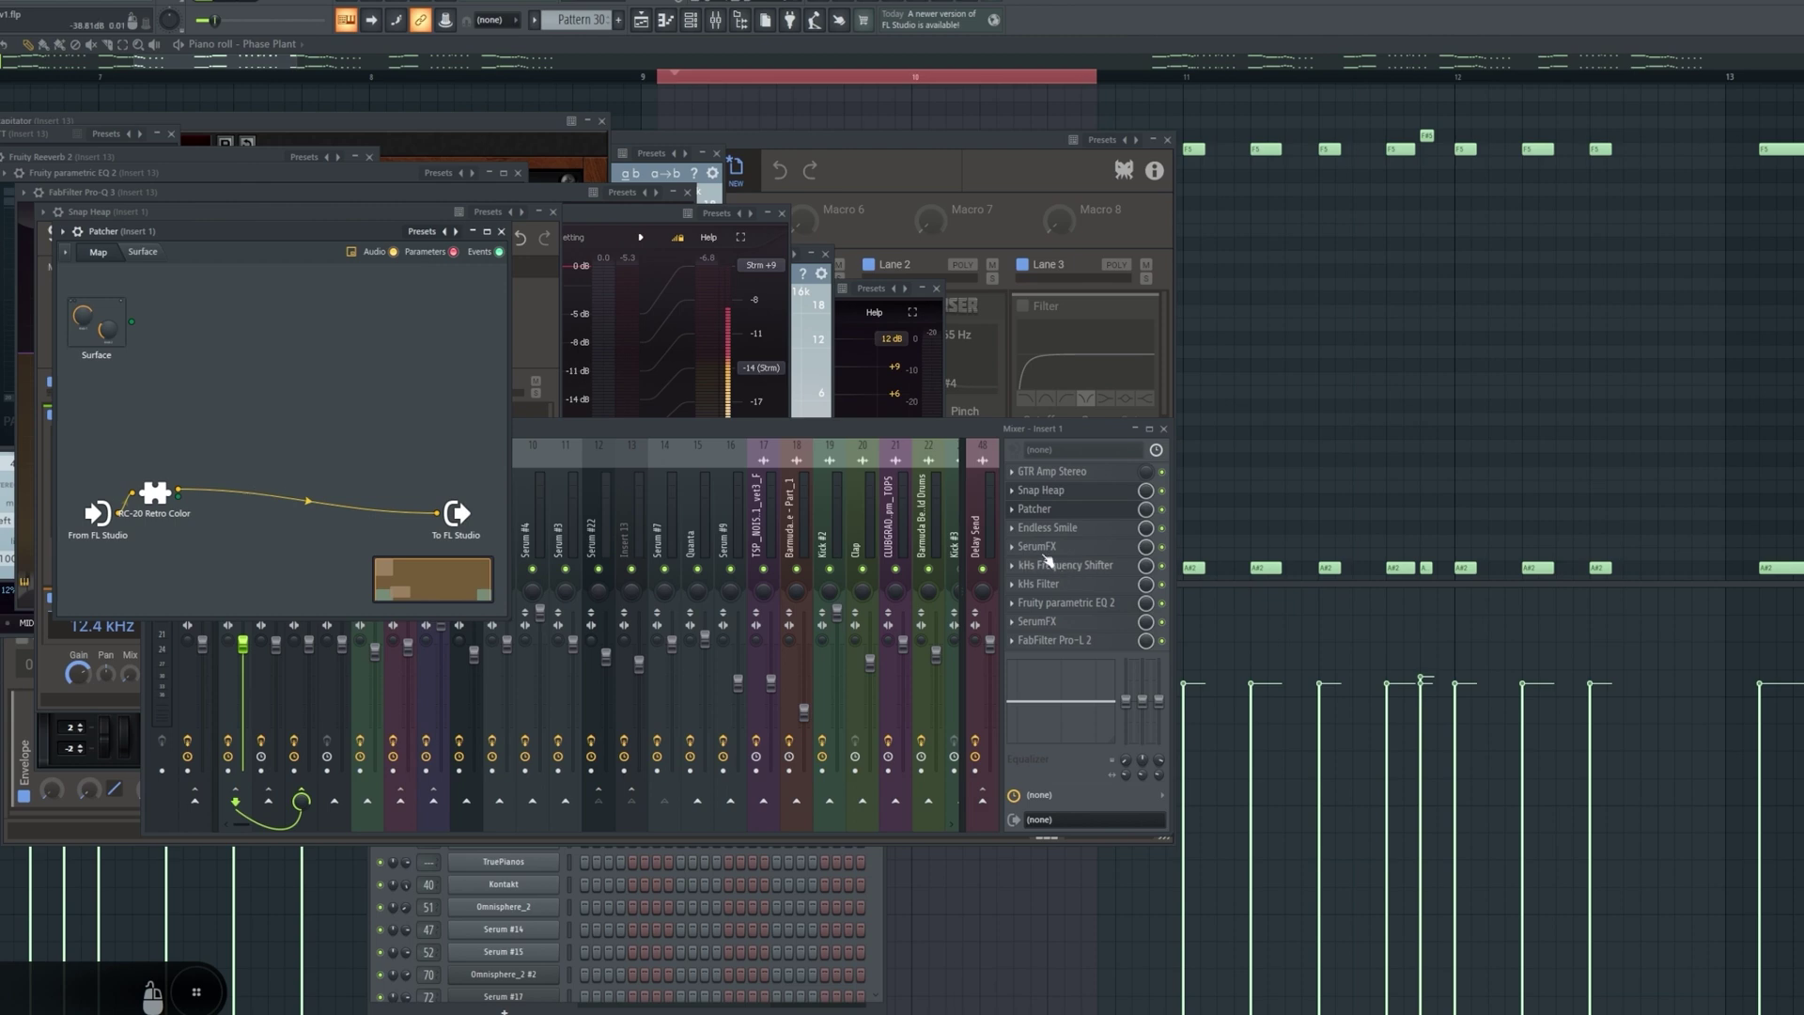
{"action": "left_click", "coordinate": [1050, 528]}
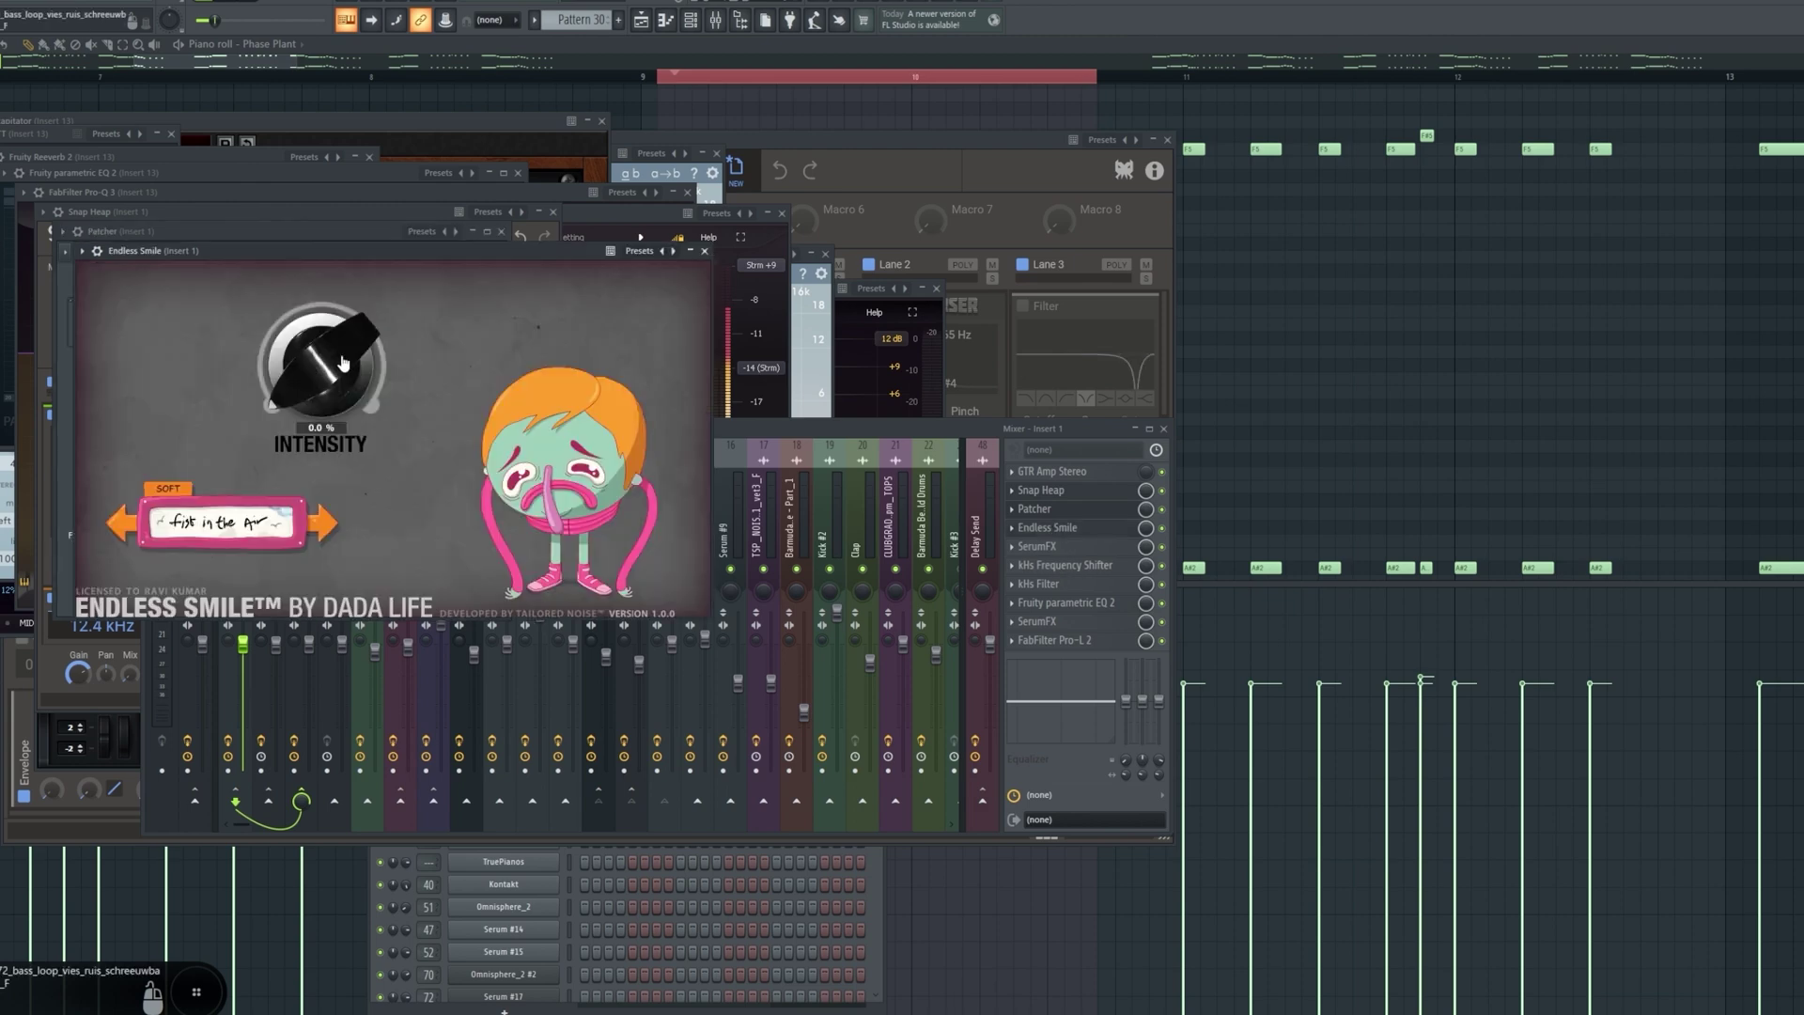
{"action": "left_click", "coordinate": [1066, 564]}
{"action": "left_click", "coordinate": [1065, 563]}
{"action": "left_click", "coordinate": [1095, 564]}
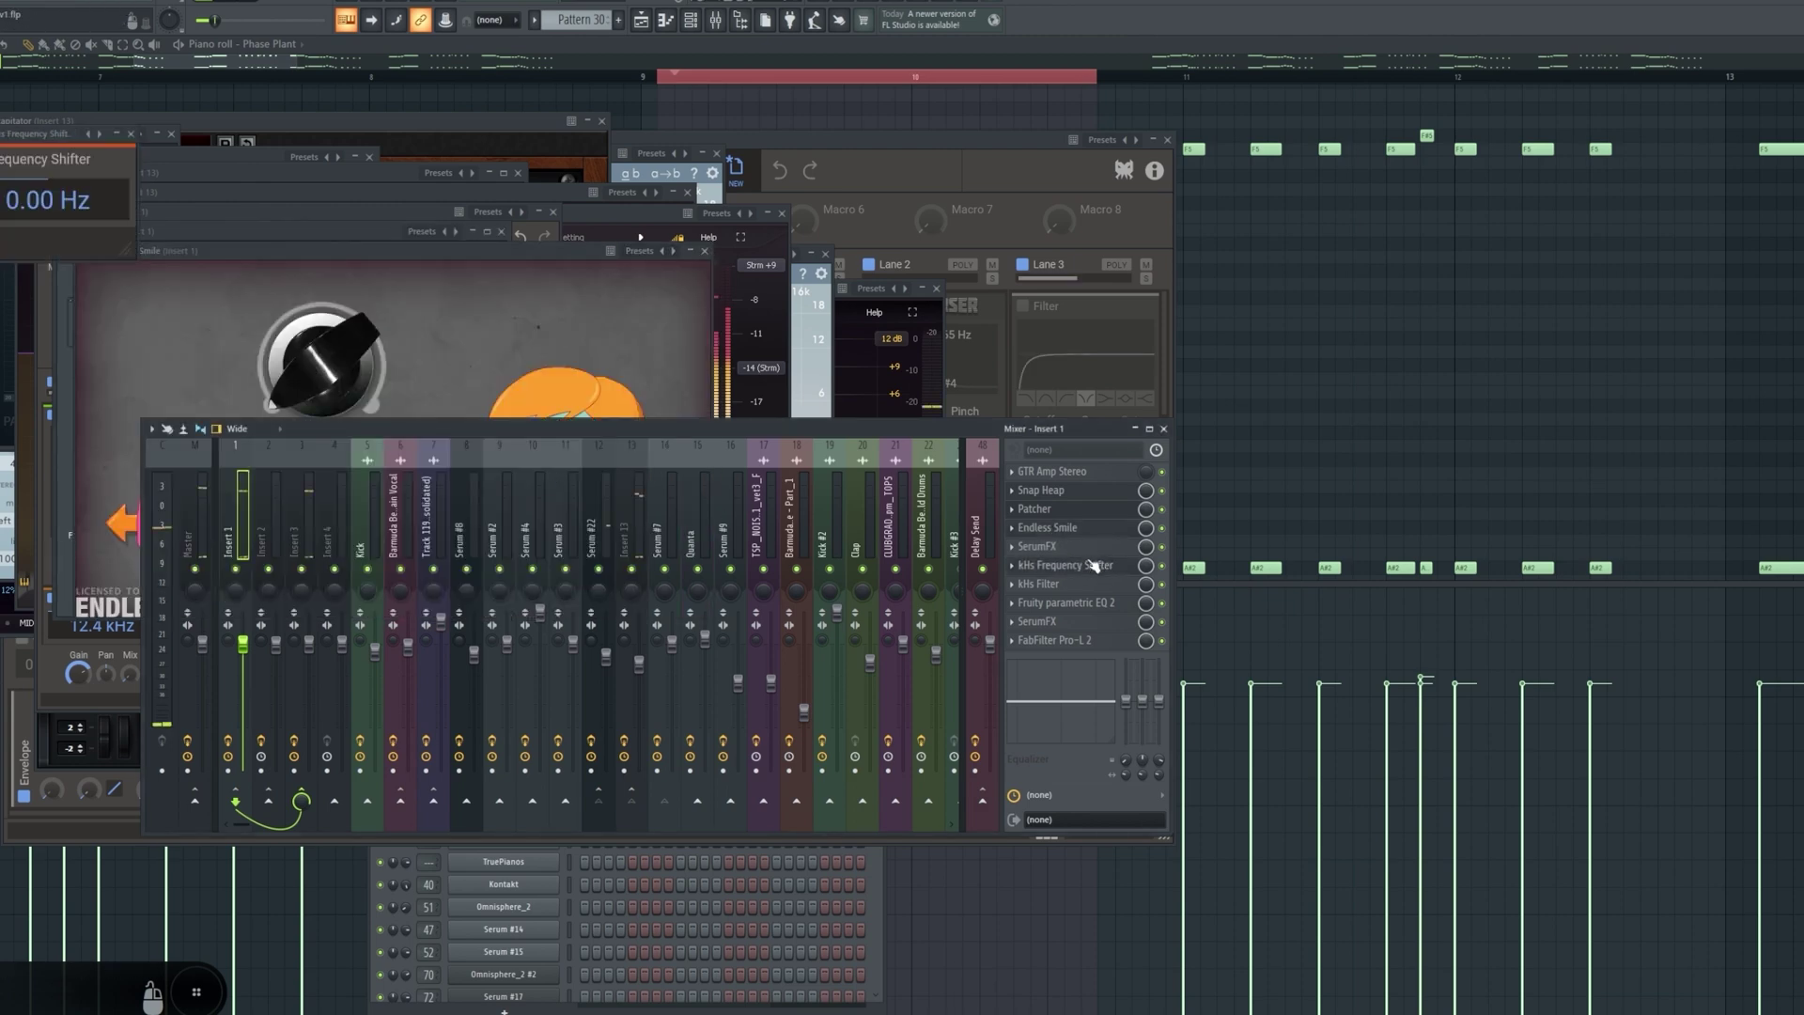
- View Insert 1's kHs Filter, Fruity parametric EQ 2 and second SerumFX, and audition the loop with SerumFX open
{"action": "left_click", "coordinate": [1085, 587]}
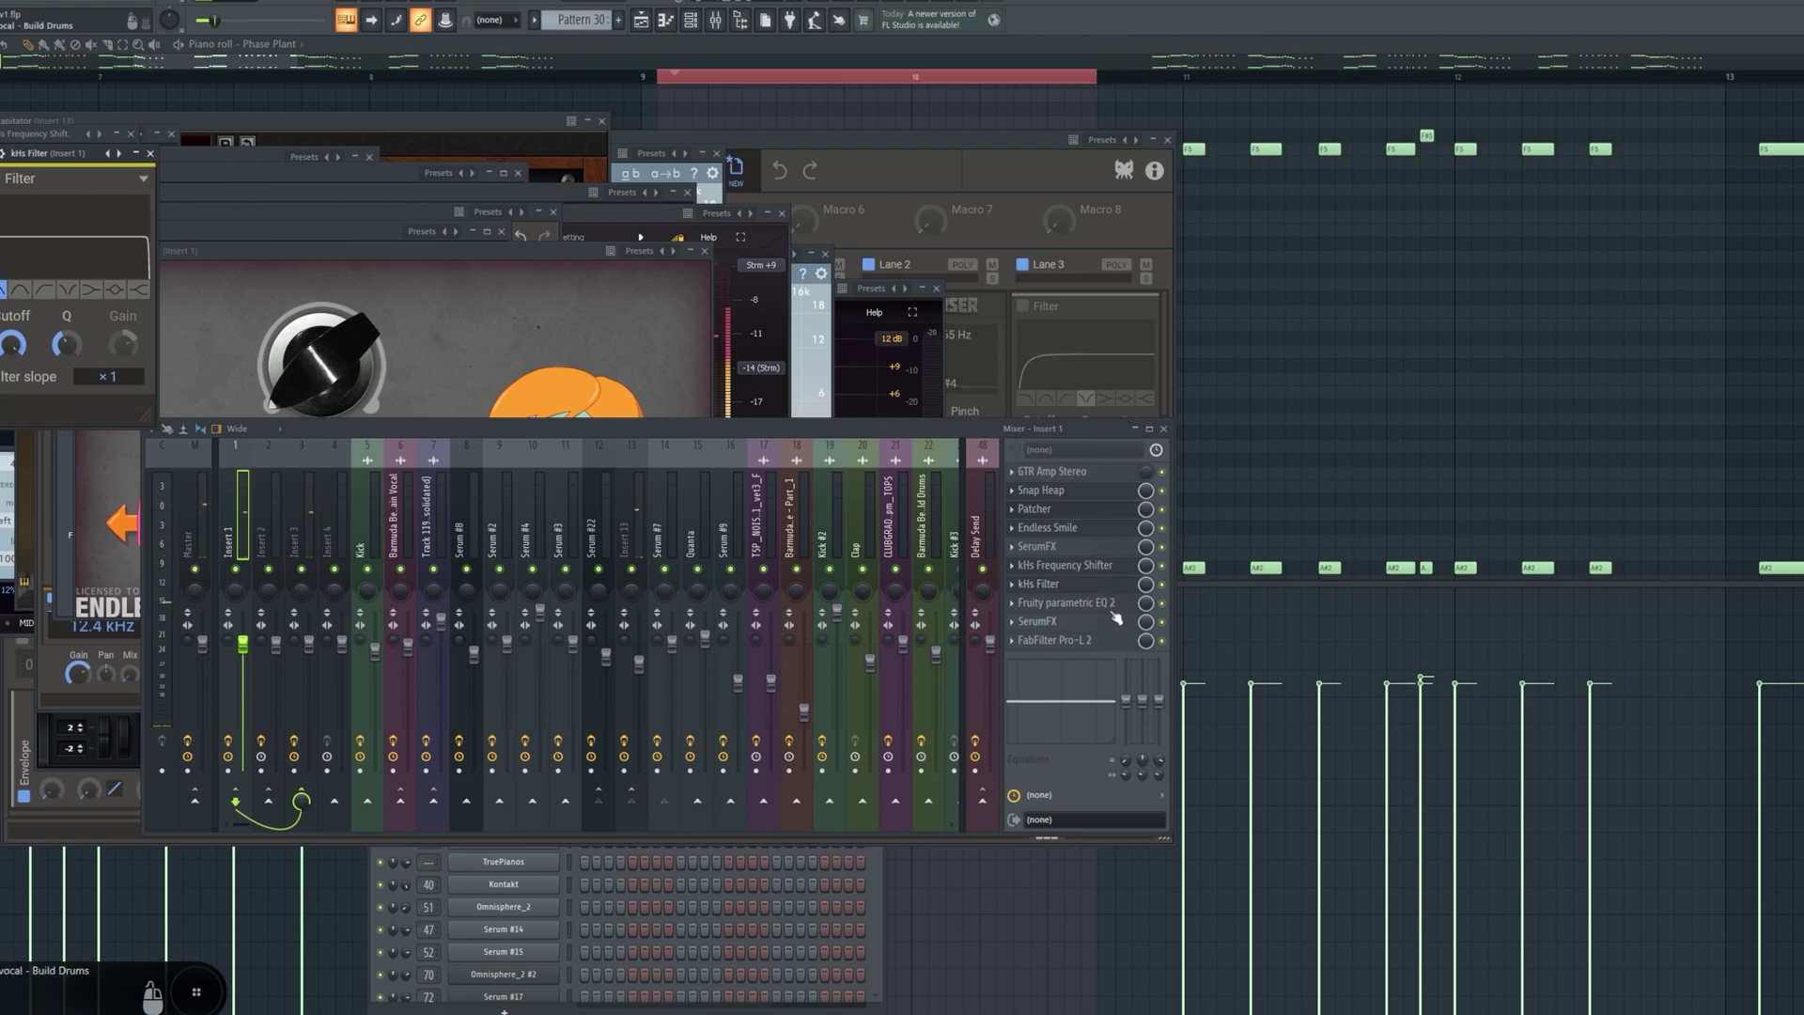
{"action": "left_click", "coordinate": [1113, 607]}
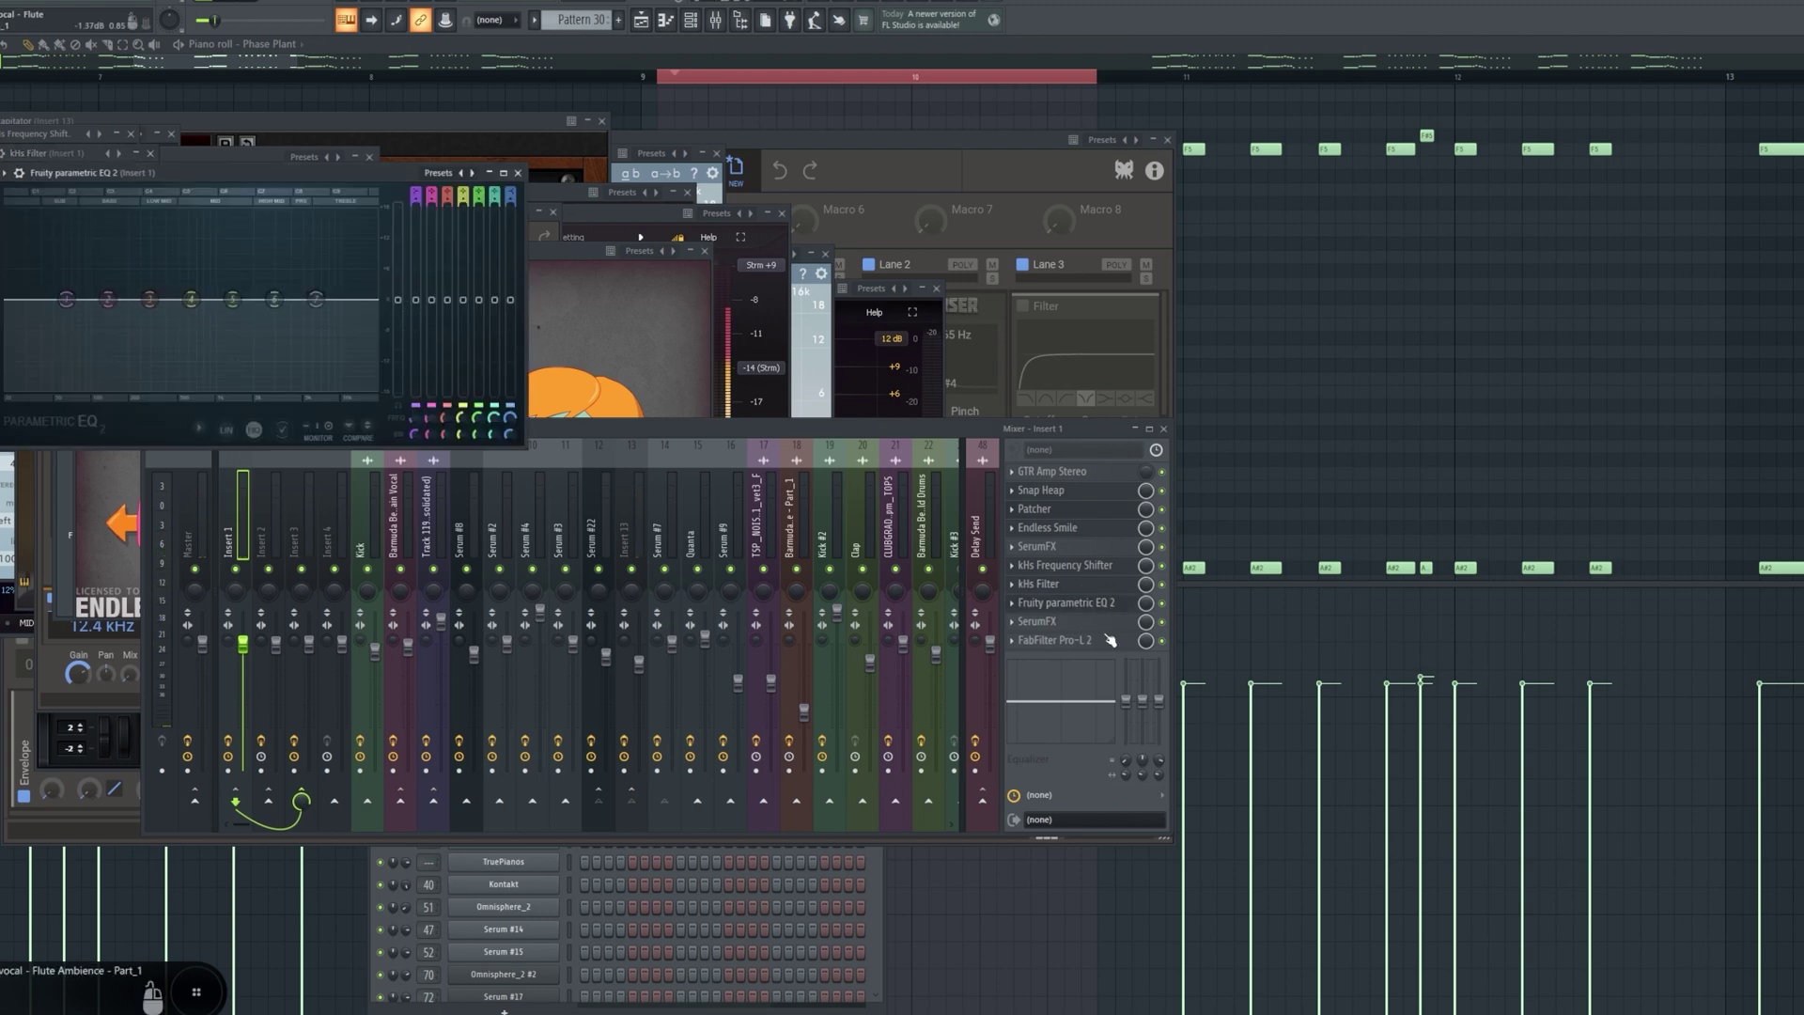
{"action": "left_click", "coordinate": [1095, 622]}
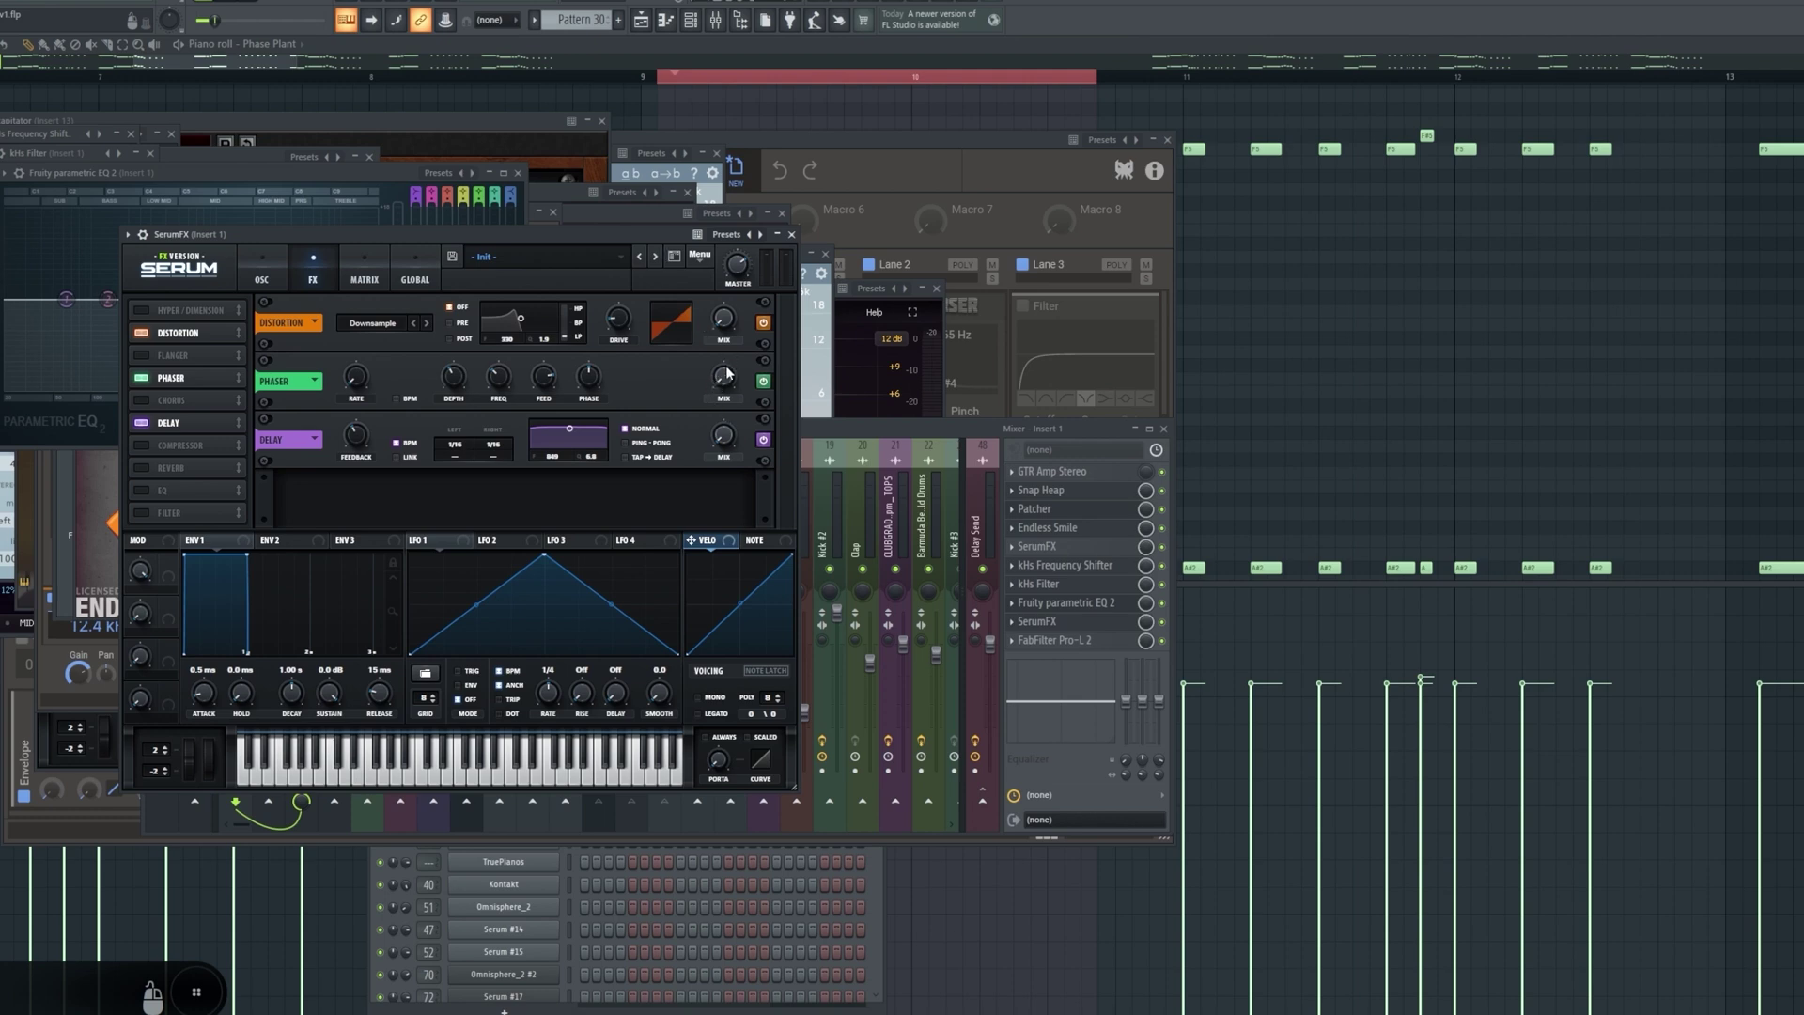
{"action": "key", "text": "space"}
{"action": "mouse_move", "coordinate": [722, 407]}
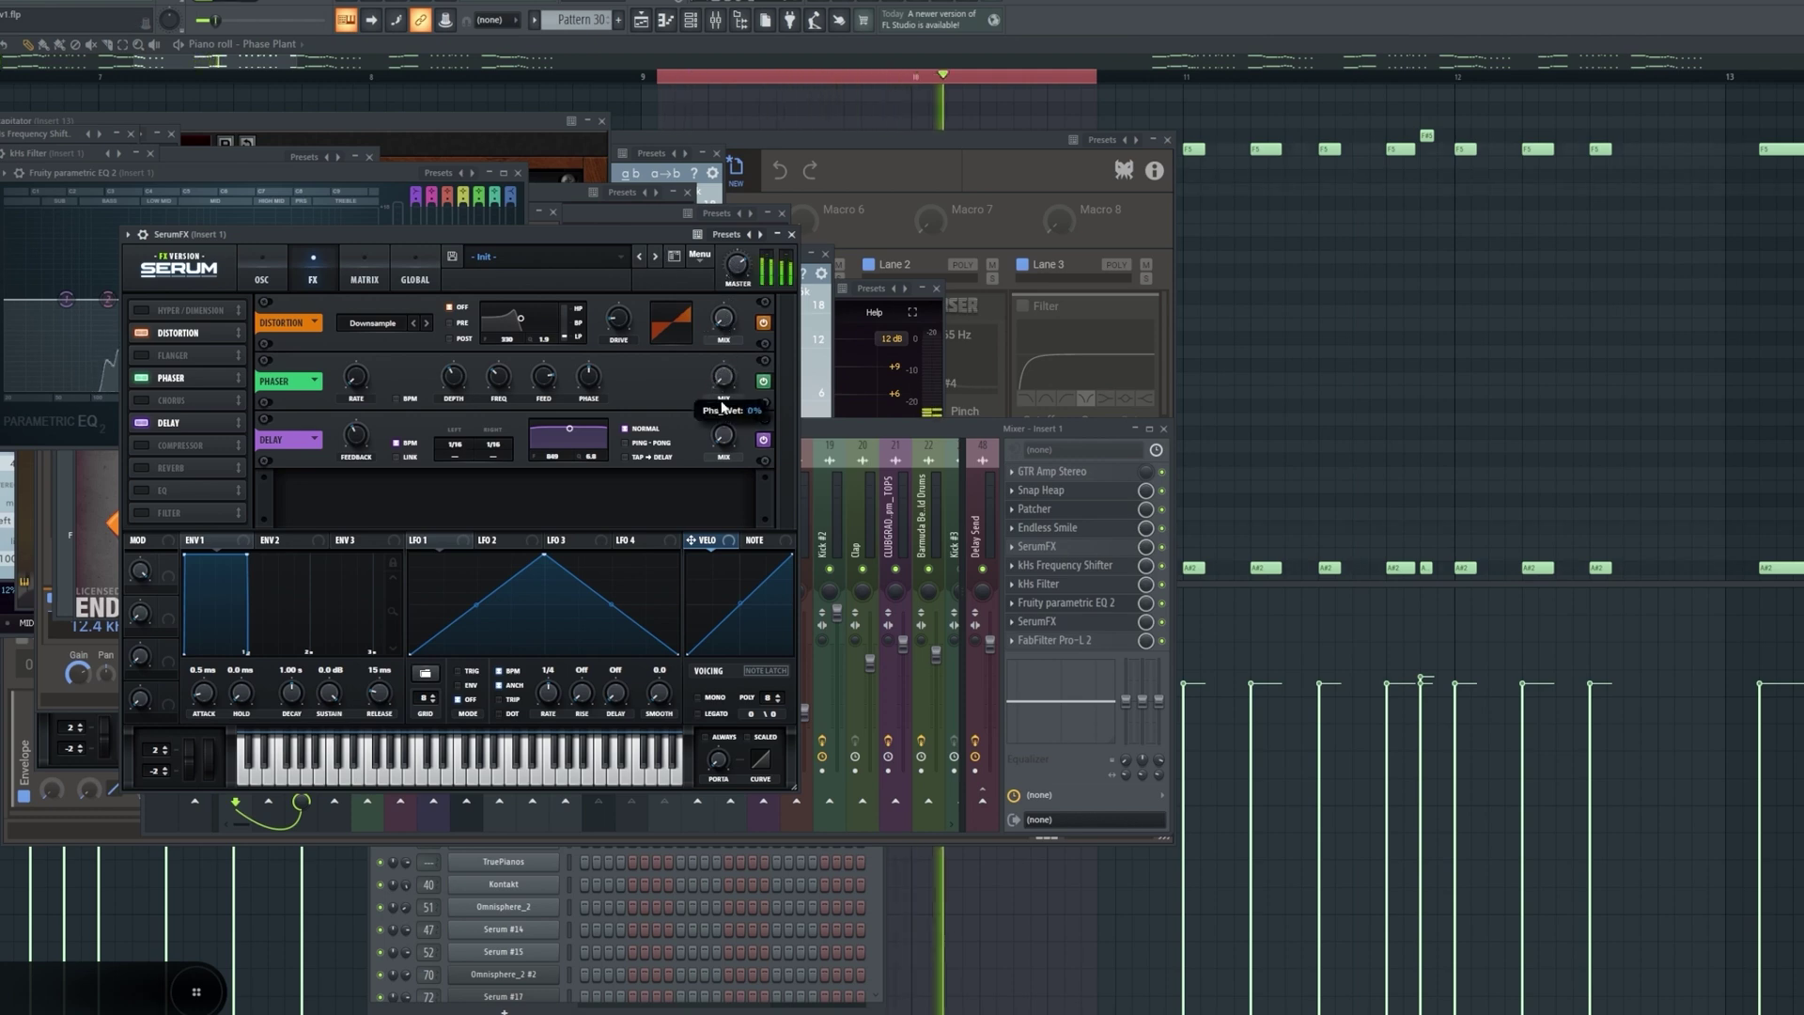
{"action": "key", "text": "space"}
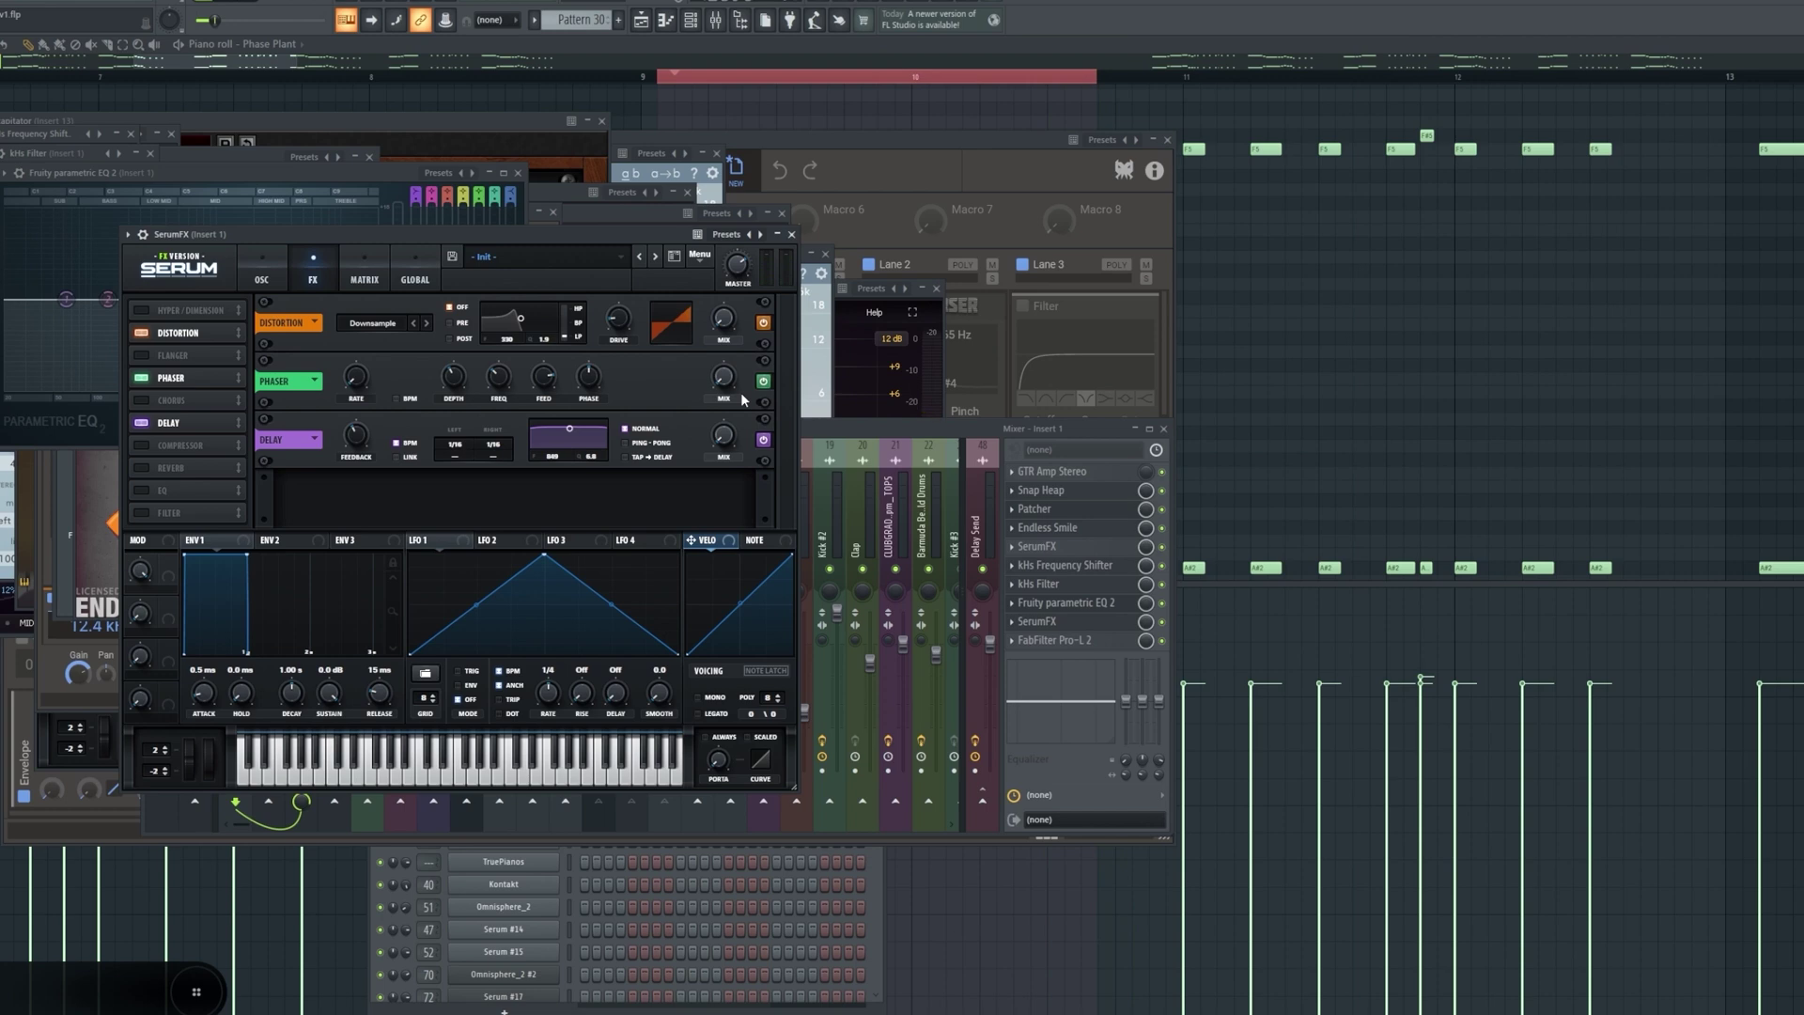
- View Insert 1's FabFilter Pro-L 2, and audition the loop while examining the effect chain in Insert 3's Snap Heap
{"action": "left_click", "coordinate": [901, 432]}
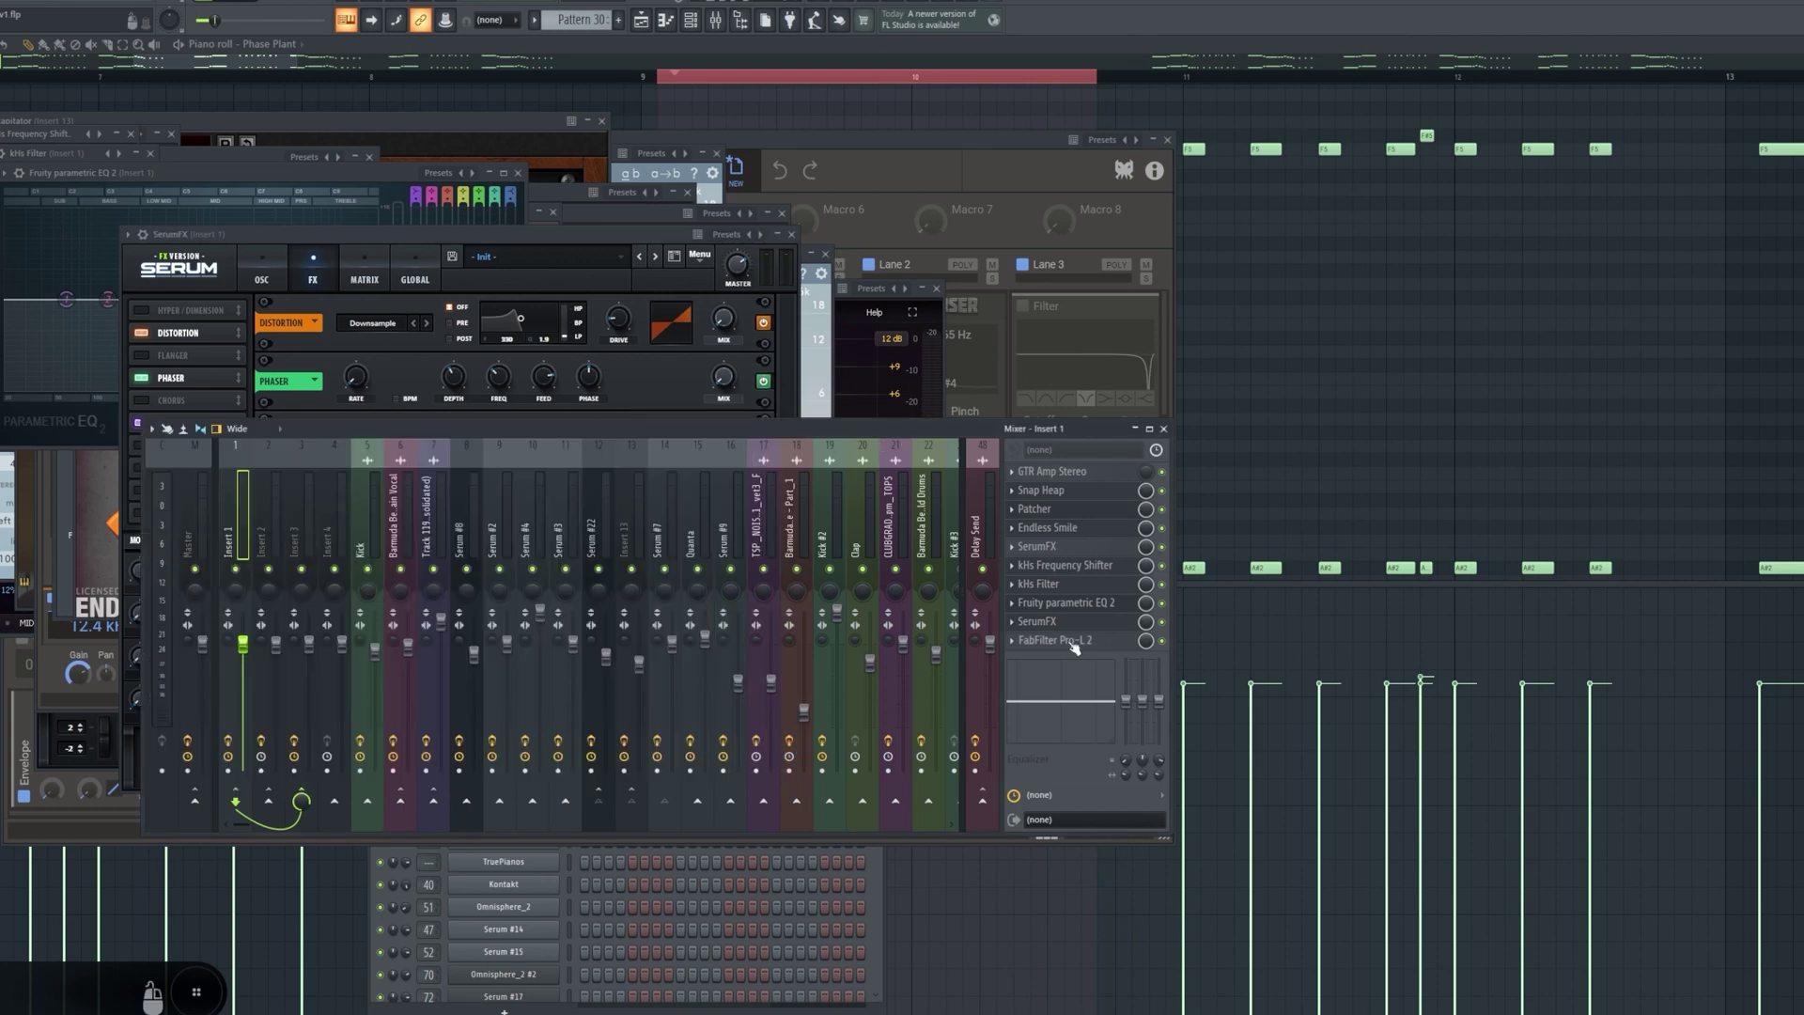
{"action": "left_click", "coordinate": [1075, 641]}
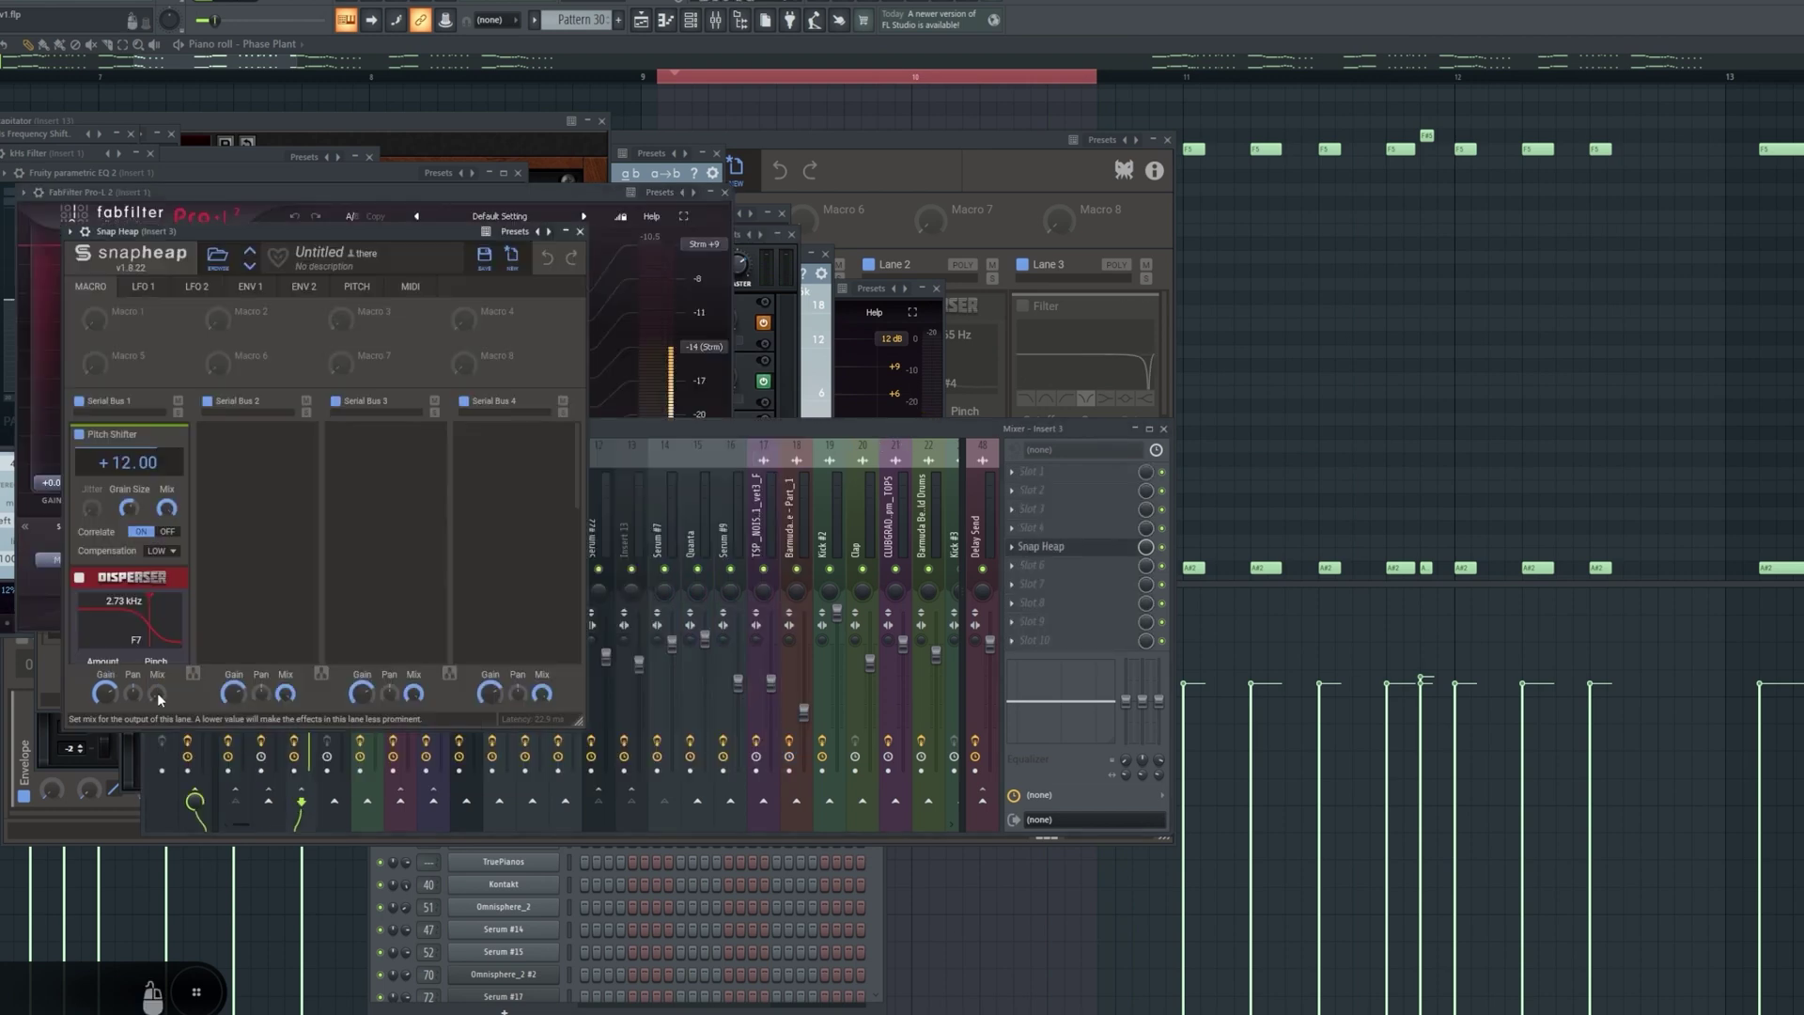
{"action": "scroll", "coordinate": [159, 600], "scroll_direction": "down", "scroll_amount": 1}
{"action": "scroll", "coordinate": [160, 600], "scroll_direction": "down", "scroll_amount": 4}
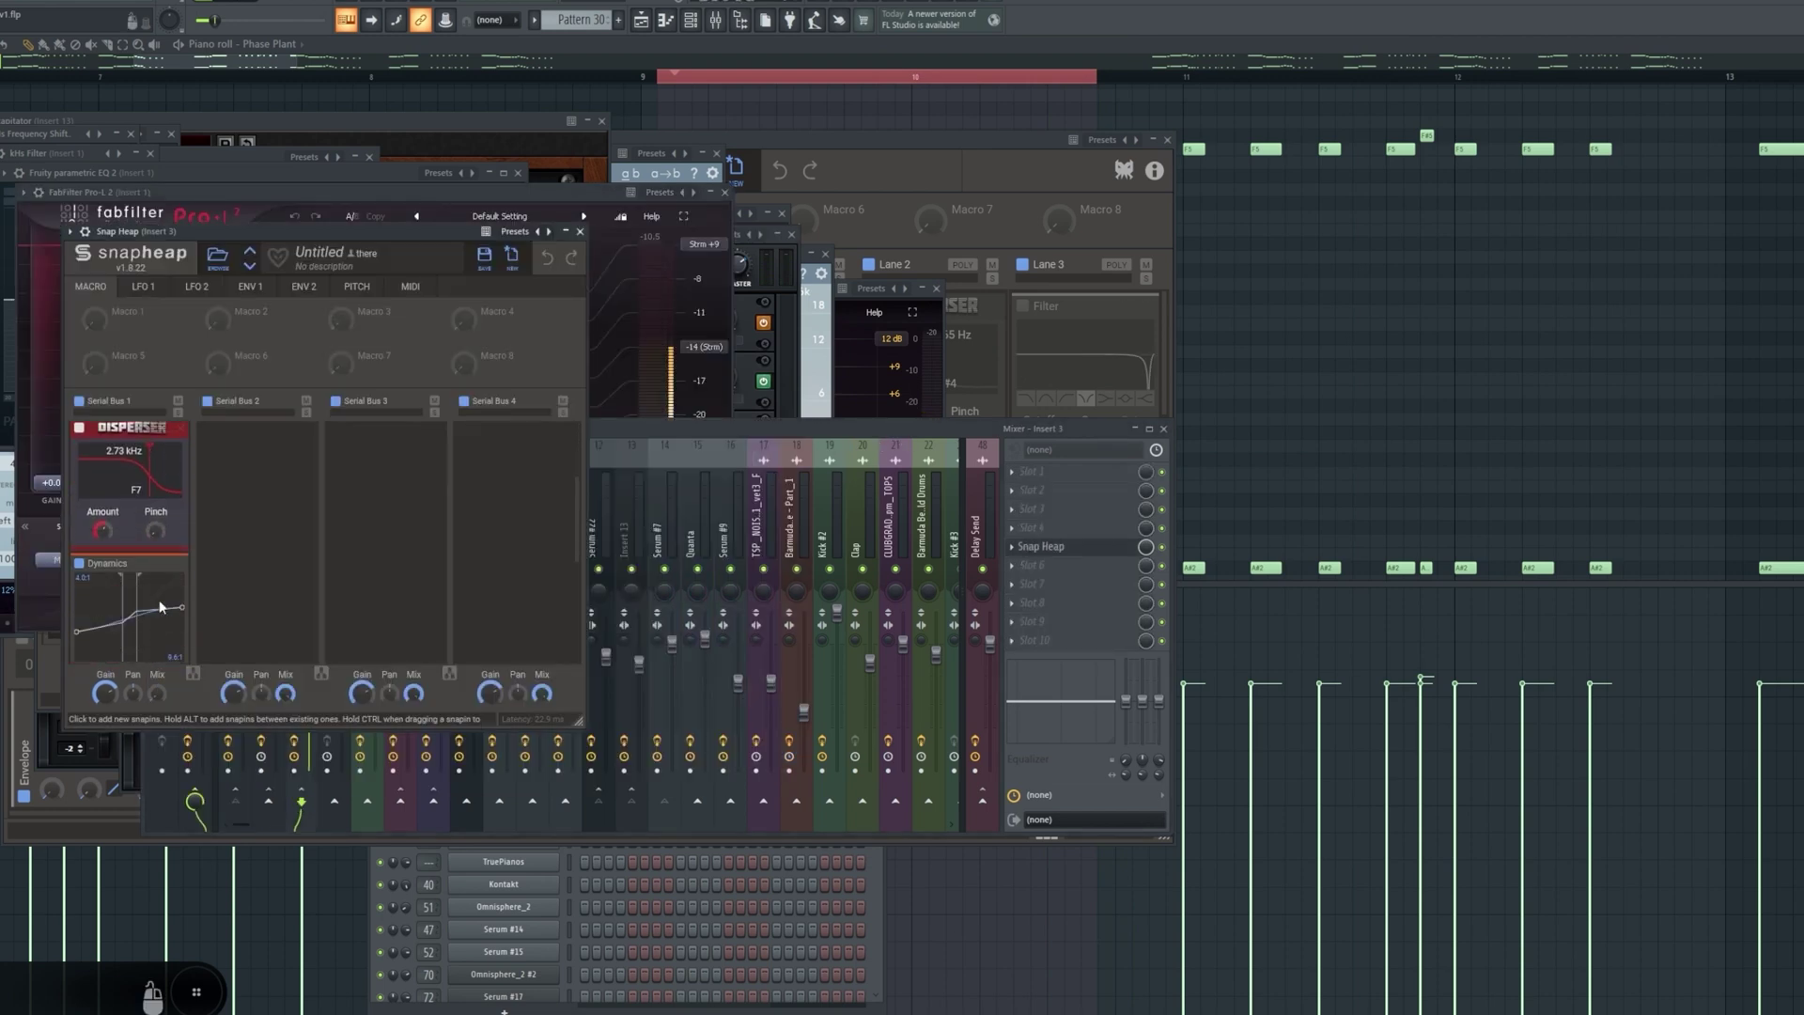
{"action": "key", "text": "space"}
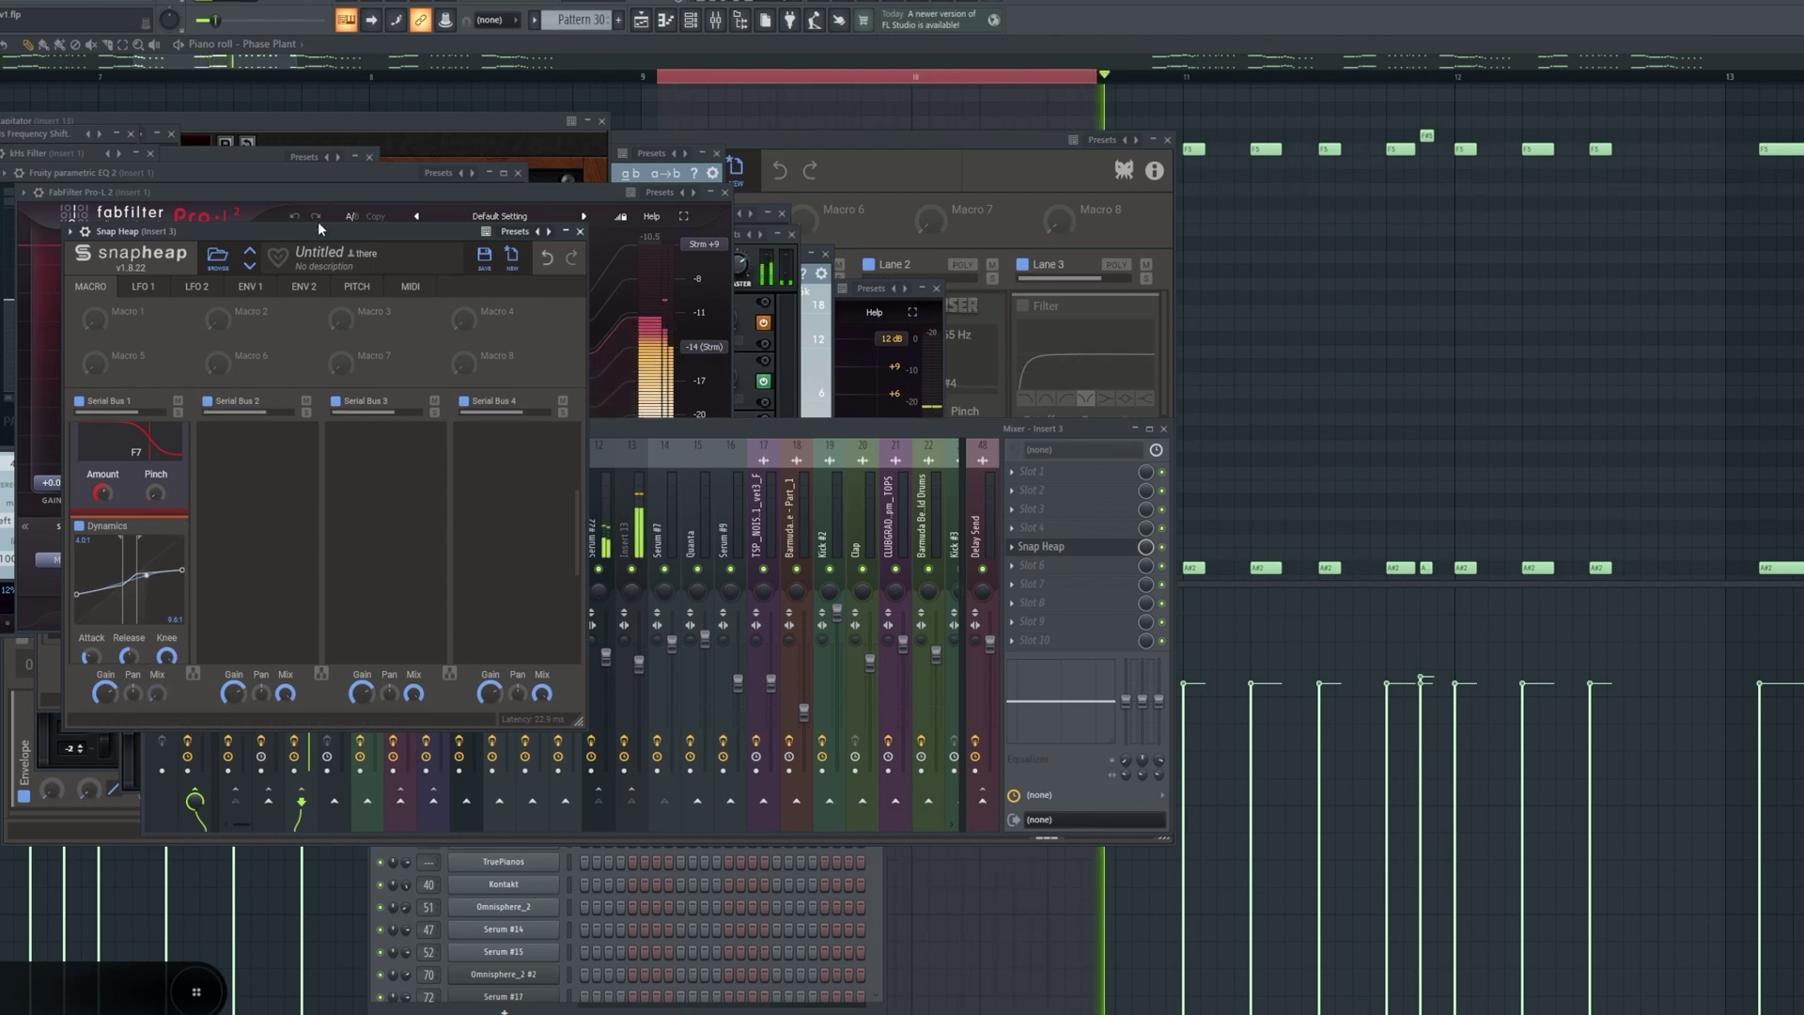
{"action": "key", "text": "space"}
{"action": "scroll", "coordinate": [131, 466], "scroll_direction": "up", "scroll_amount": 2}
{"action": "scroll", "coordinate": [138, 464], "scroll_direction": "down", "scroll_amount": 4}
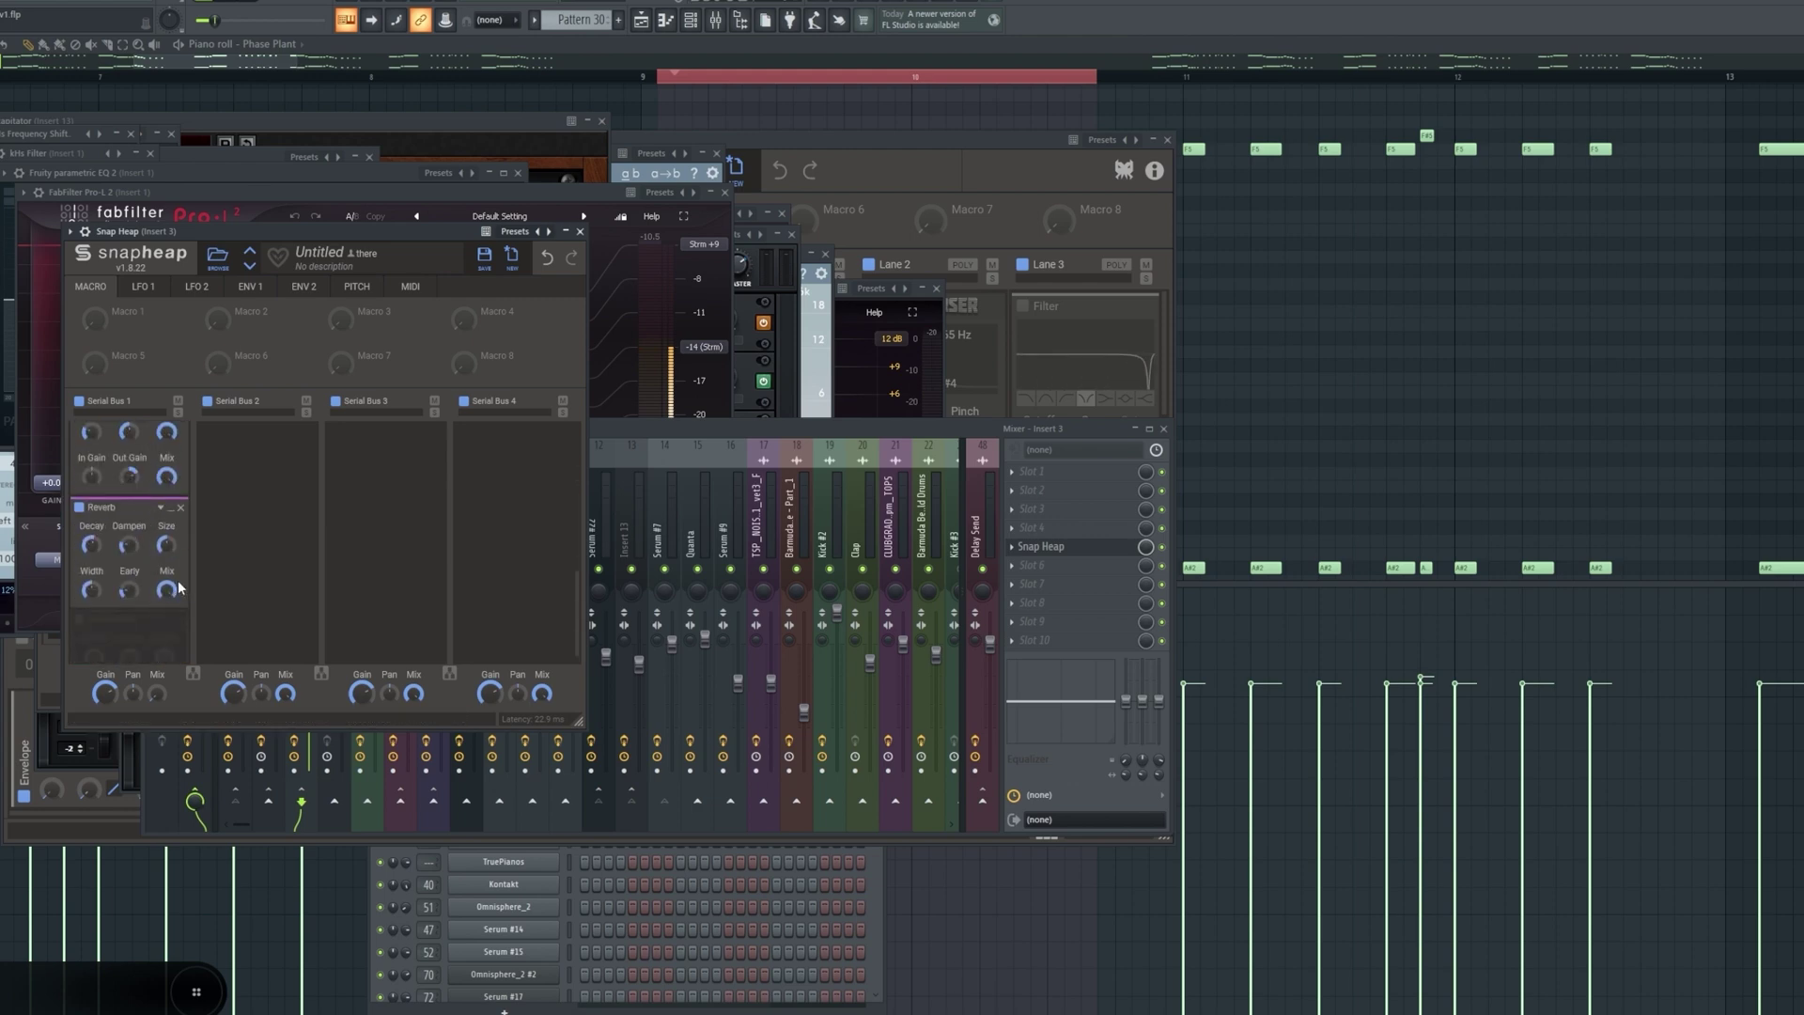
- Close the effect windows and bring up the playlist around the Phase Plant Master Pitch automation on Track 87
{"action": "left_click", "coordinate": [661, 82]}
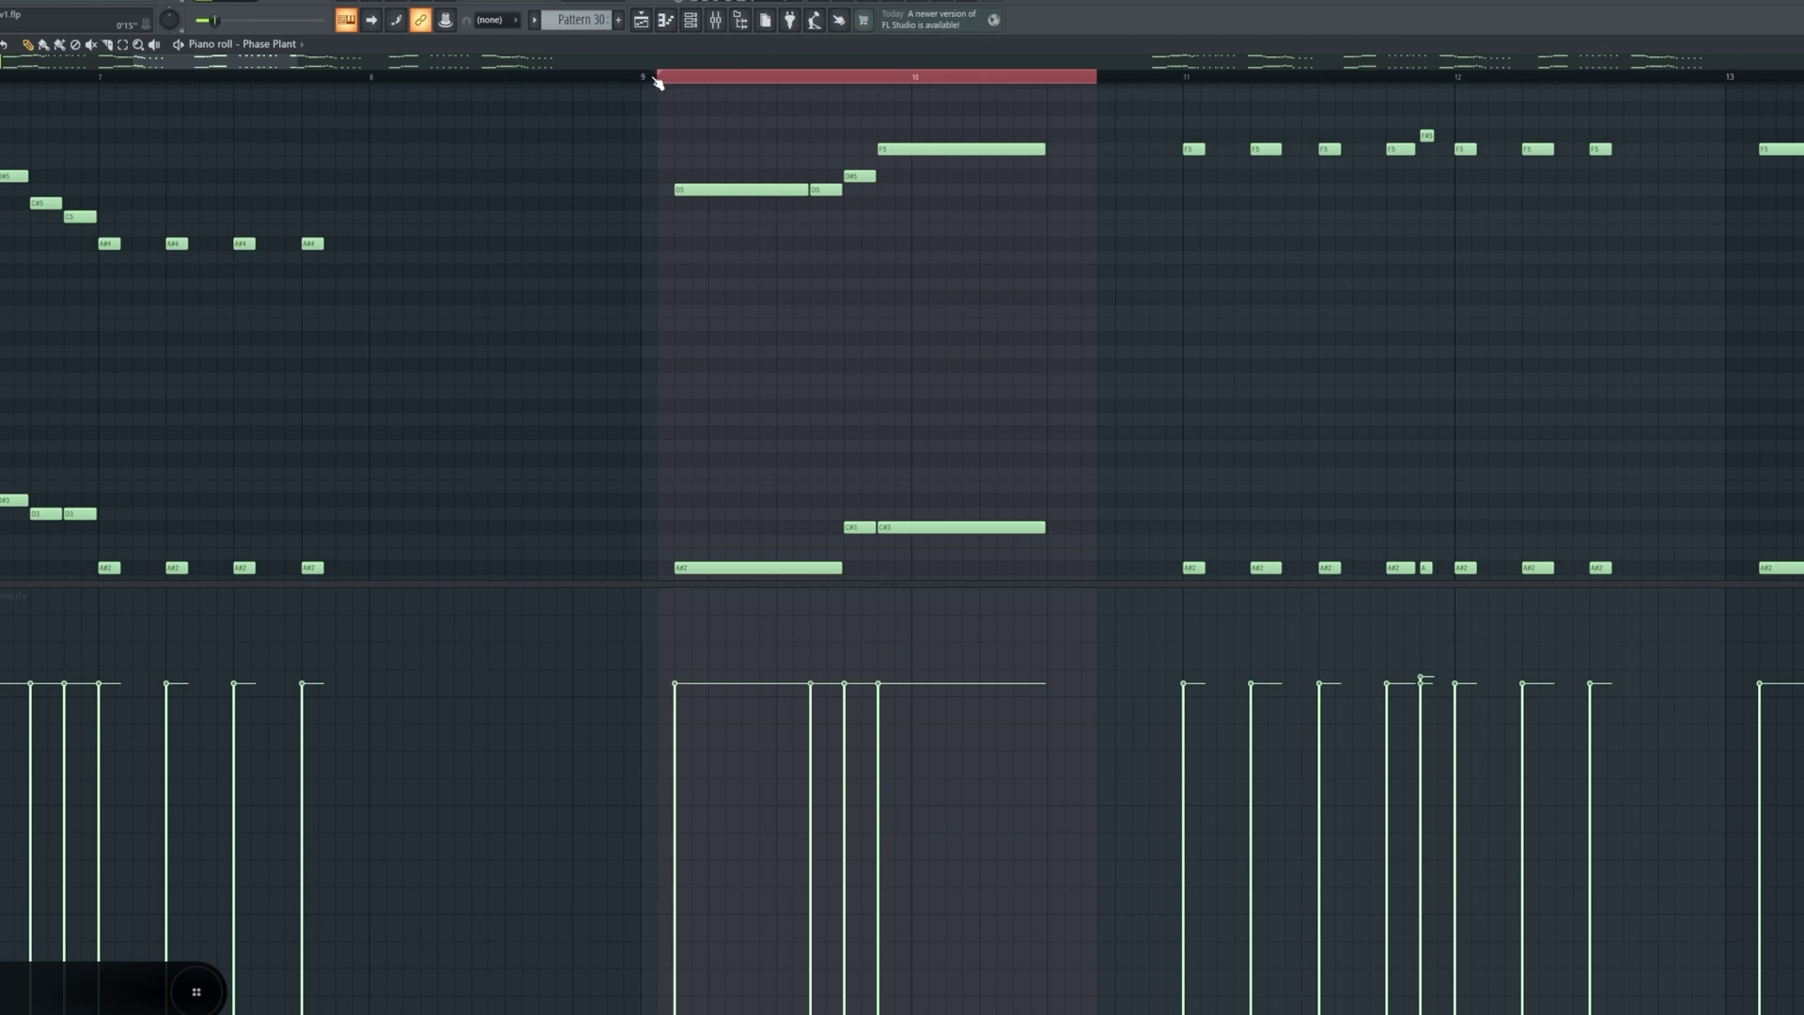
{"action": "left_click", "coordinate": [643, 23]}
{"action": "scroll", "coordinate": [680, 285], "scroll_direction": "down", "scroll_amount": 2}
{"action": "scroll", "coordinate": [680, 285], "scroll_direction": "up", "scroll_amount": 4}
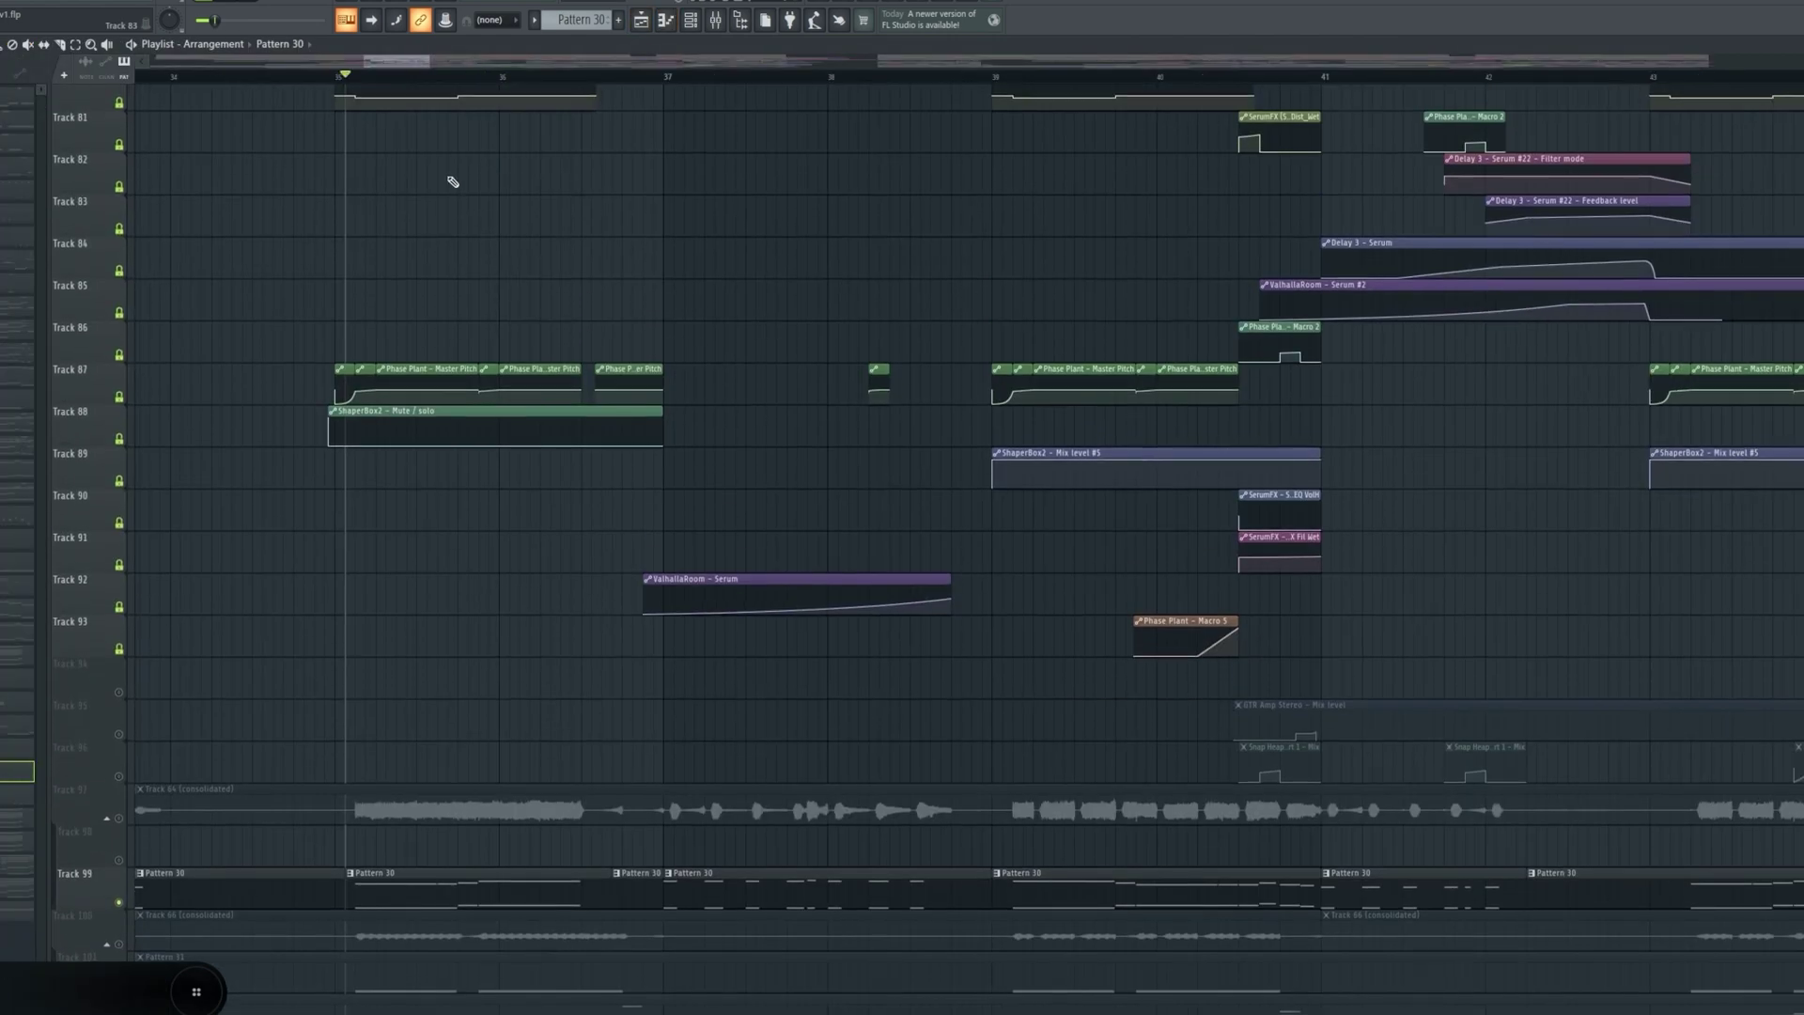
{"action": "scroll", "coordinate": [376, 68], "scroll_direction": "up", "scroll_amount": 1}
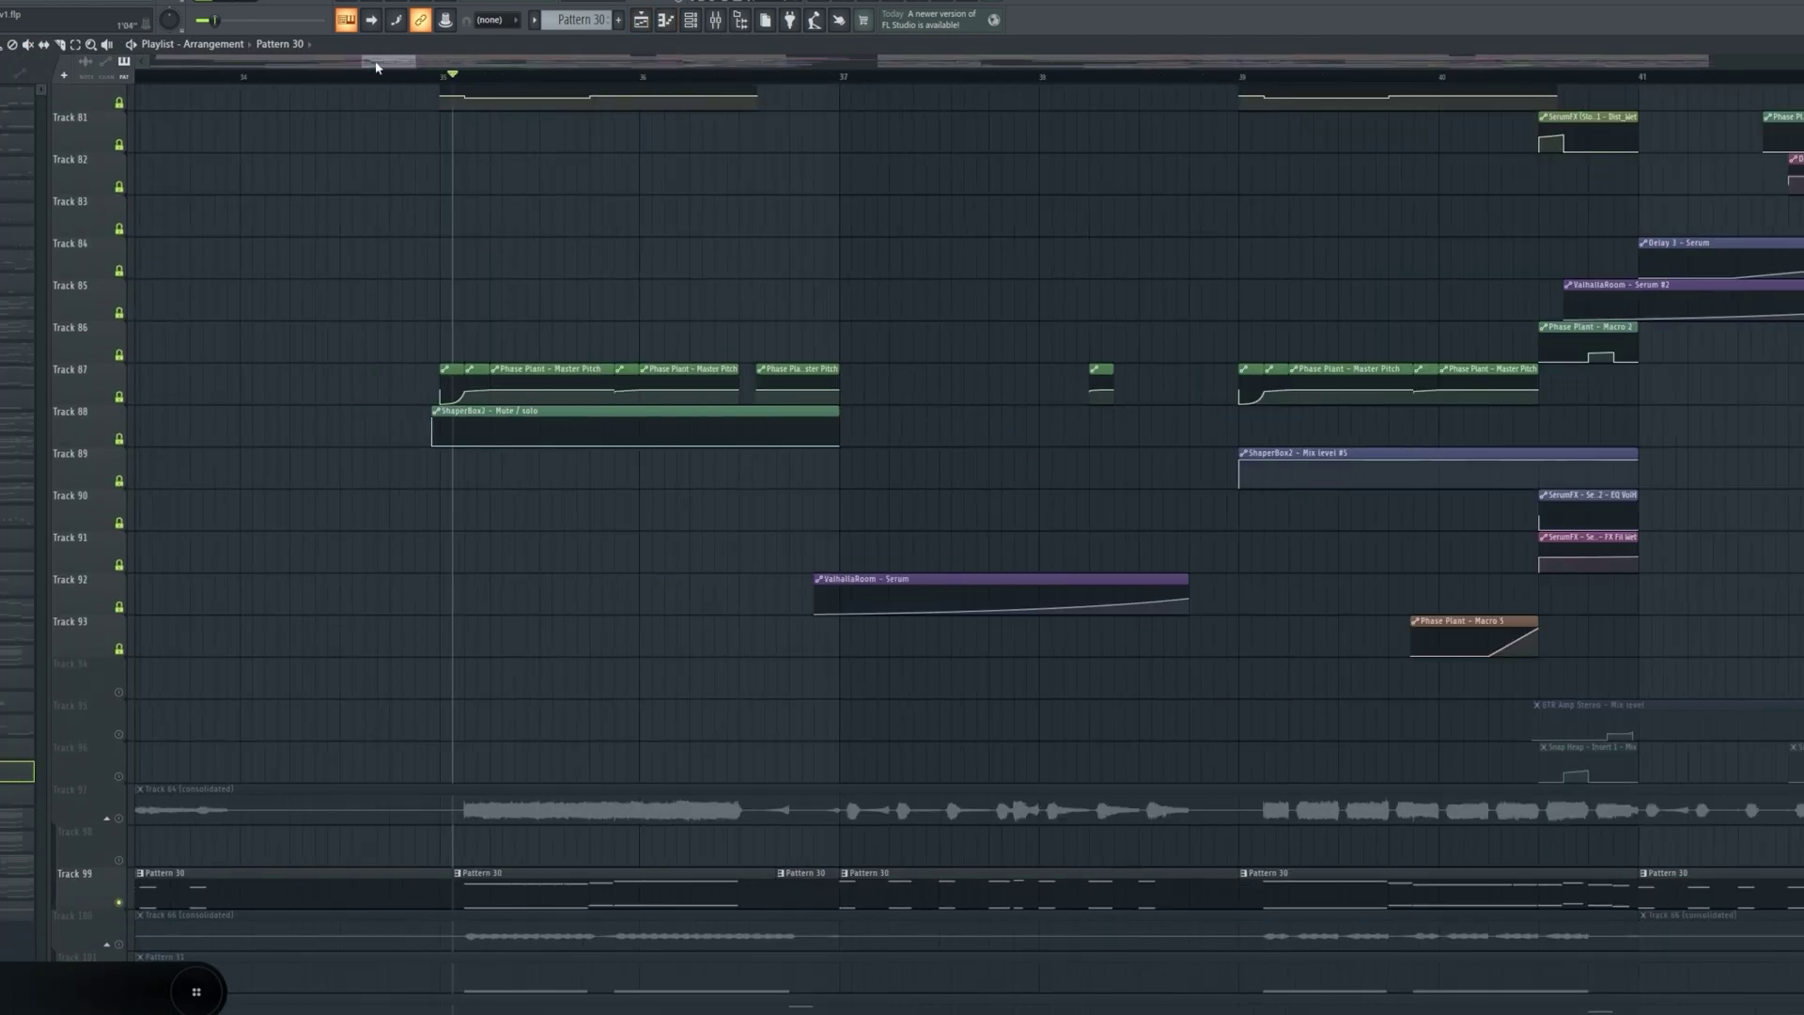
- Compare playback with Track 87's Phase Plant Master Pitch automation muted and enabled
{"action": "left_click", "coordinate": [119, 396]}
{"action": "key", "text": "space"}
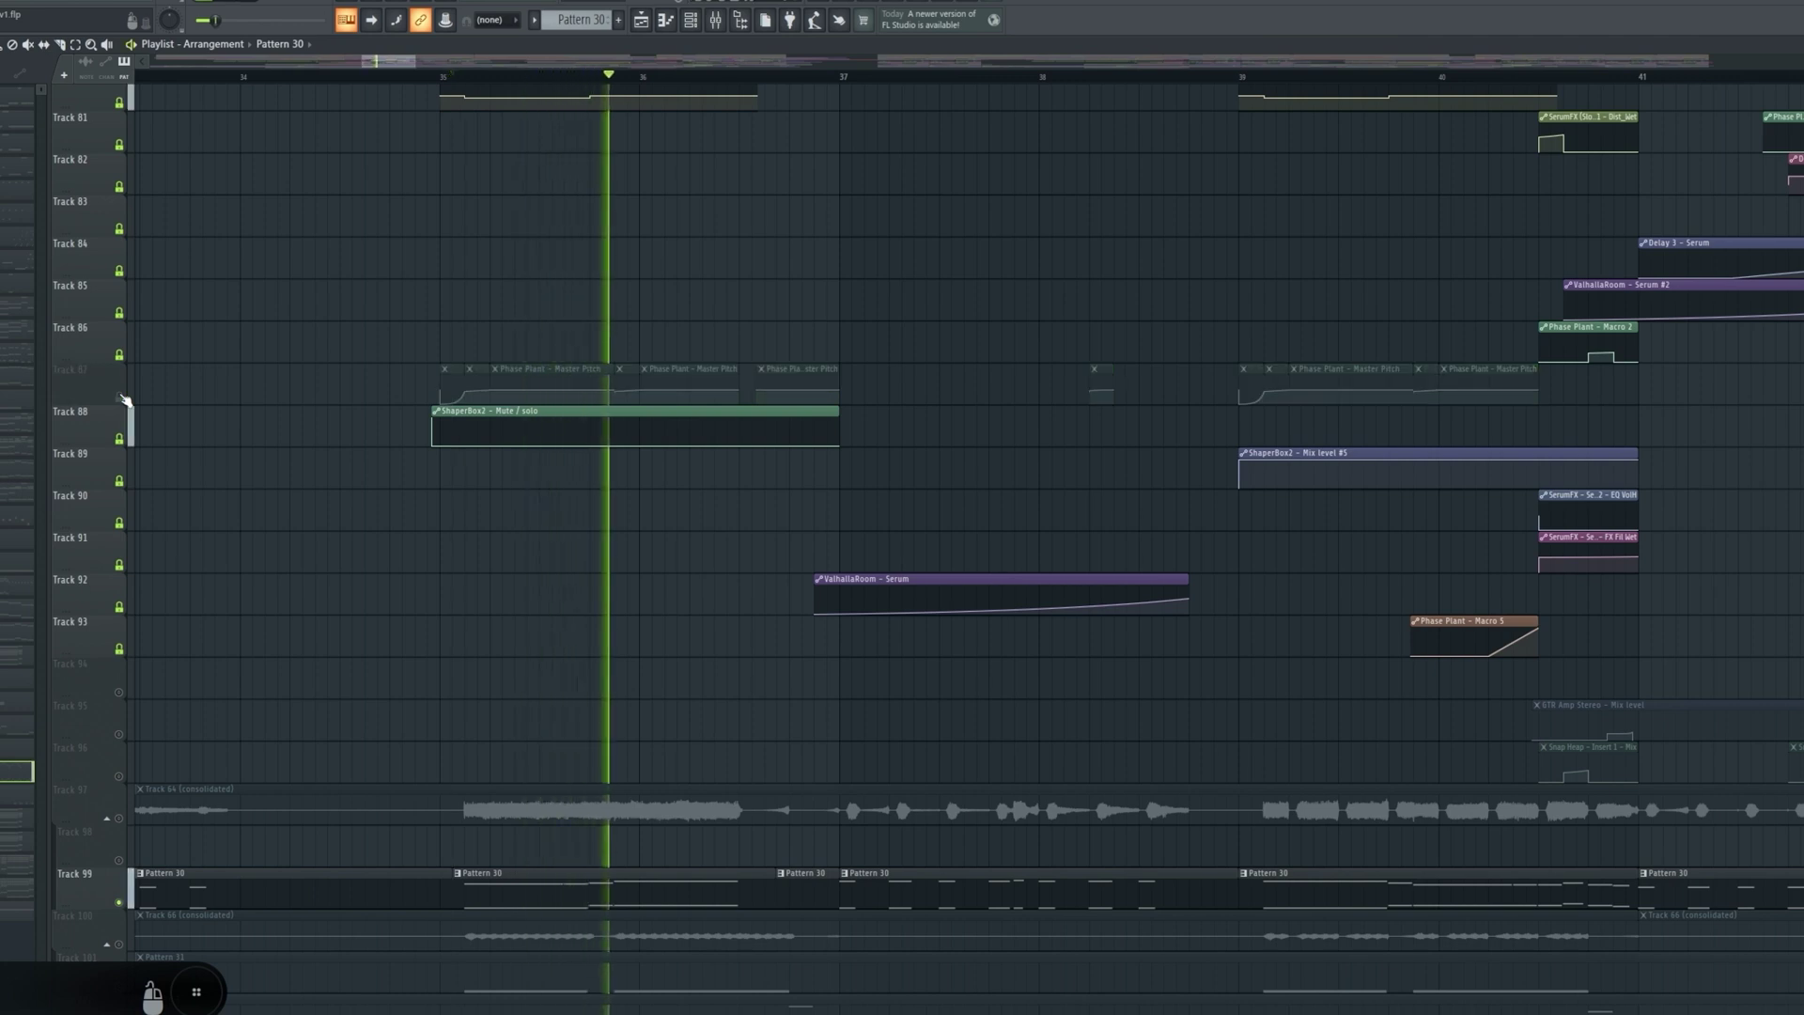
{"action": "key", "text": "space"}
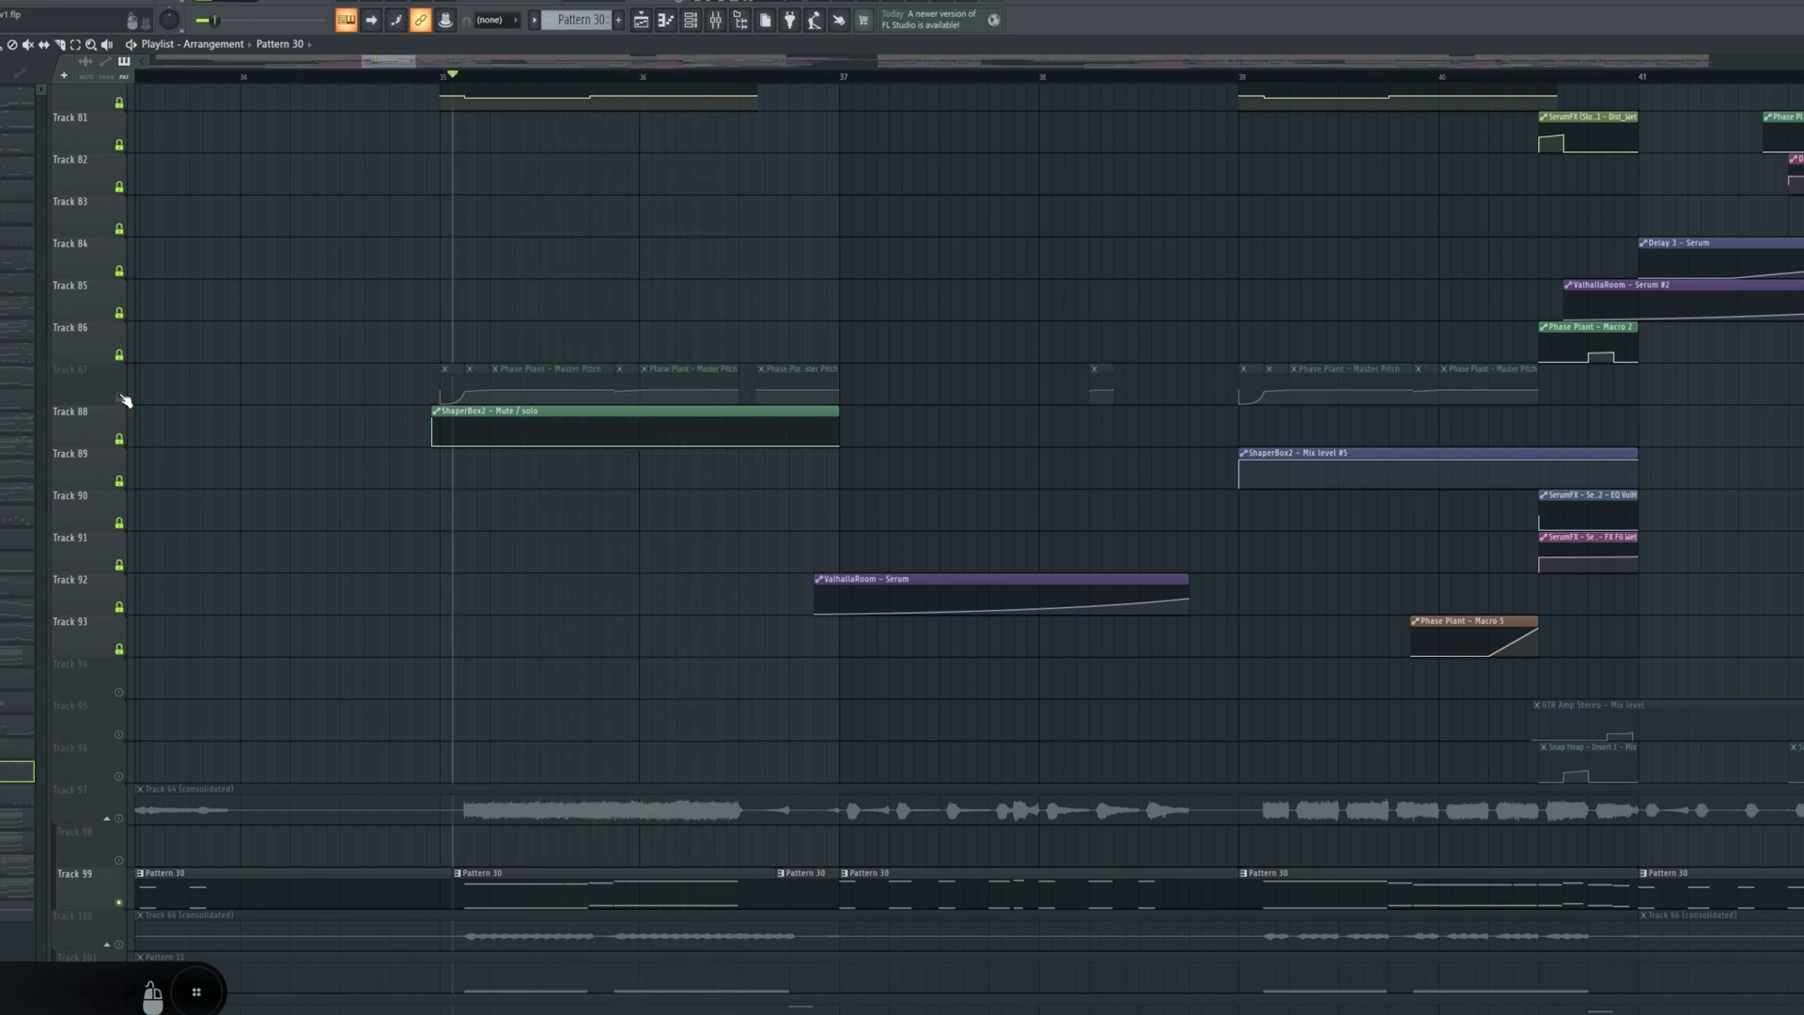
{"action": "left_click", "coordinate": [119, 396]}
{"action": "key", "text": "space"}
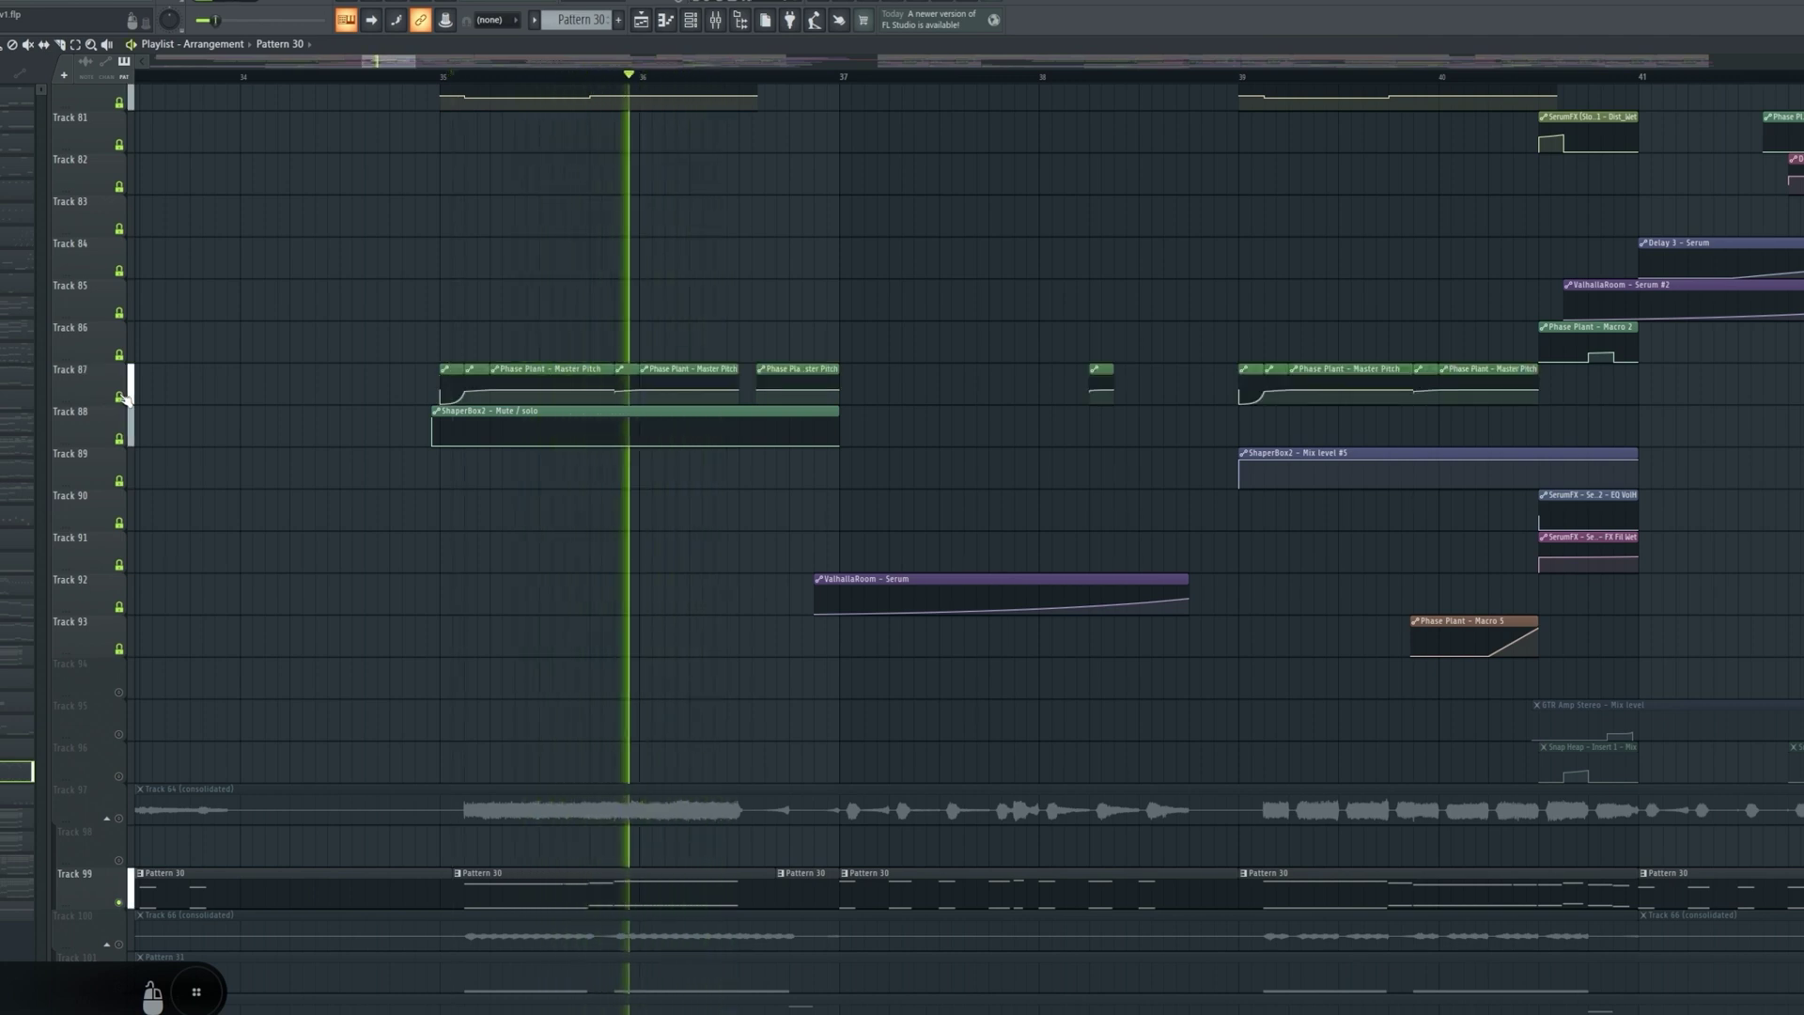
{"action": "key", "text": "space"}
- Examine the automation clips on Tracks 73 to 93, including Reeverb 2 wet level and ValhallaRoom Quanta mix
{"action": "scroll", "coordinate": [668, 354], "scroll_direction": "up", "scroll_amount": 8}
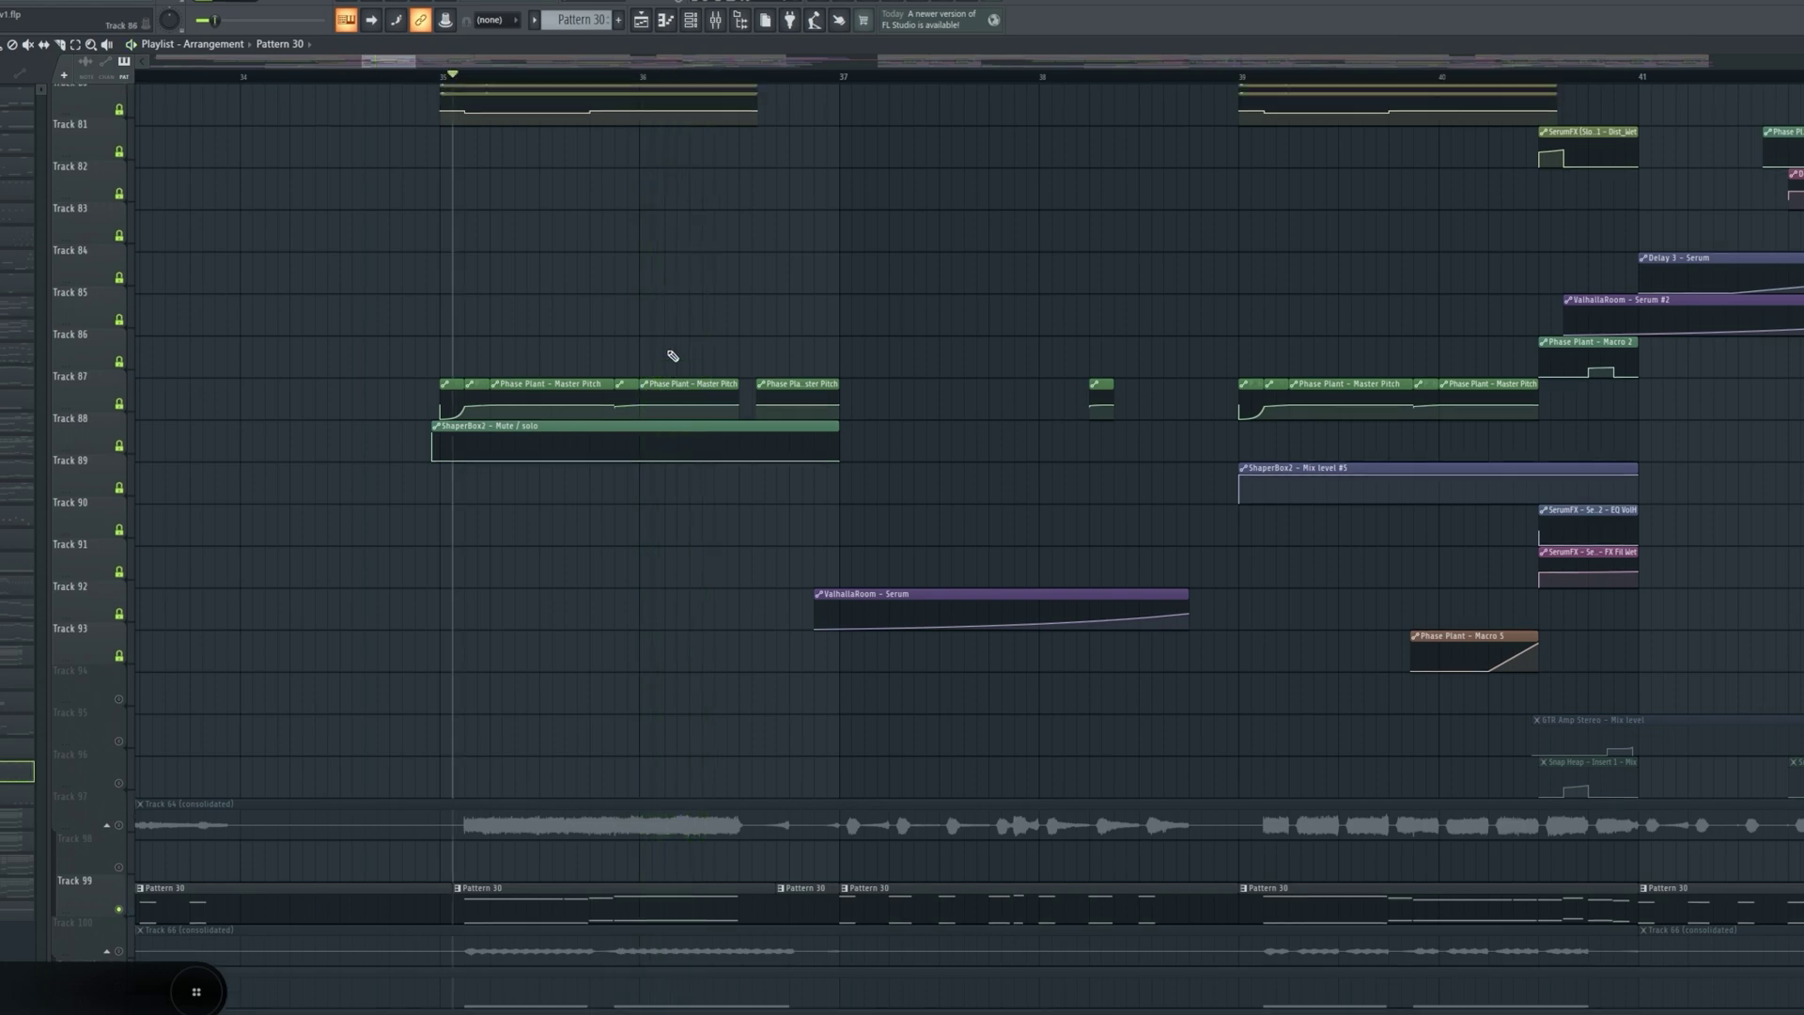
{"action": "left_click", "coordinate": [486, 368]}
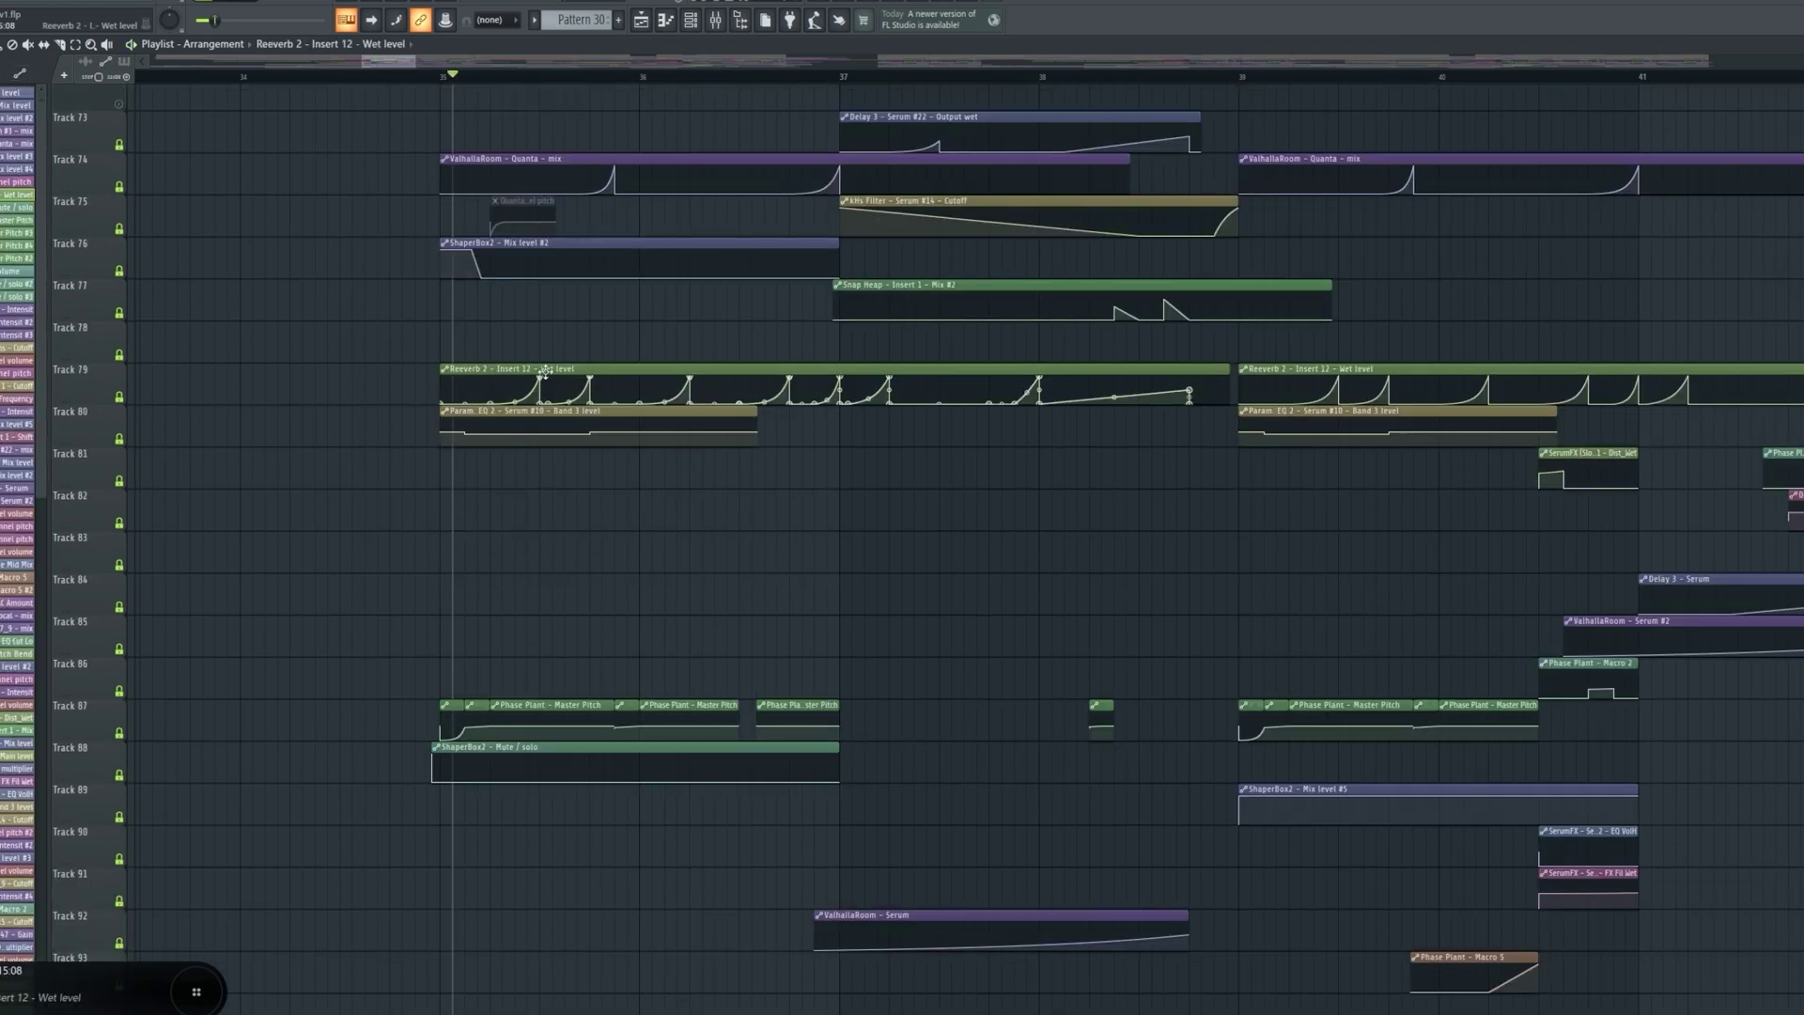
{"action": "scroll", "coordinate": [714, 367], "scroll_direction": "up", "scroll_amount": 4}
{"action": "left_click", "coordinate": [827, 333]}
{"action": "scroll", "coordinate": [842, 329], "scroll_direction": "down", "scroll_amount": 14}
{"action": "scroll", "coordinate": [854, 322], "scroll_direction": "up", "scroll_amount": 7}
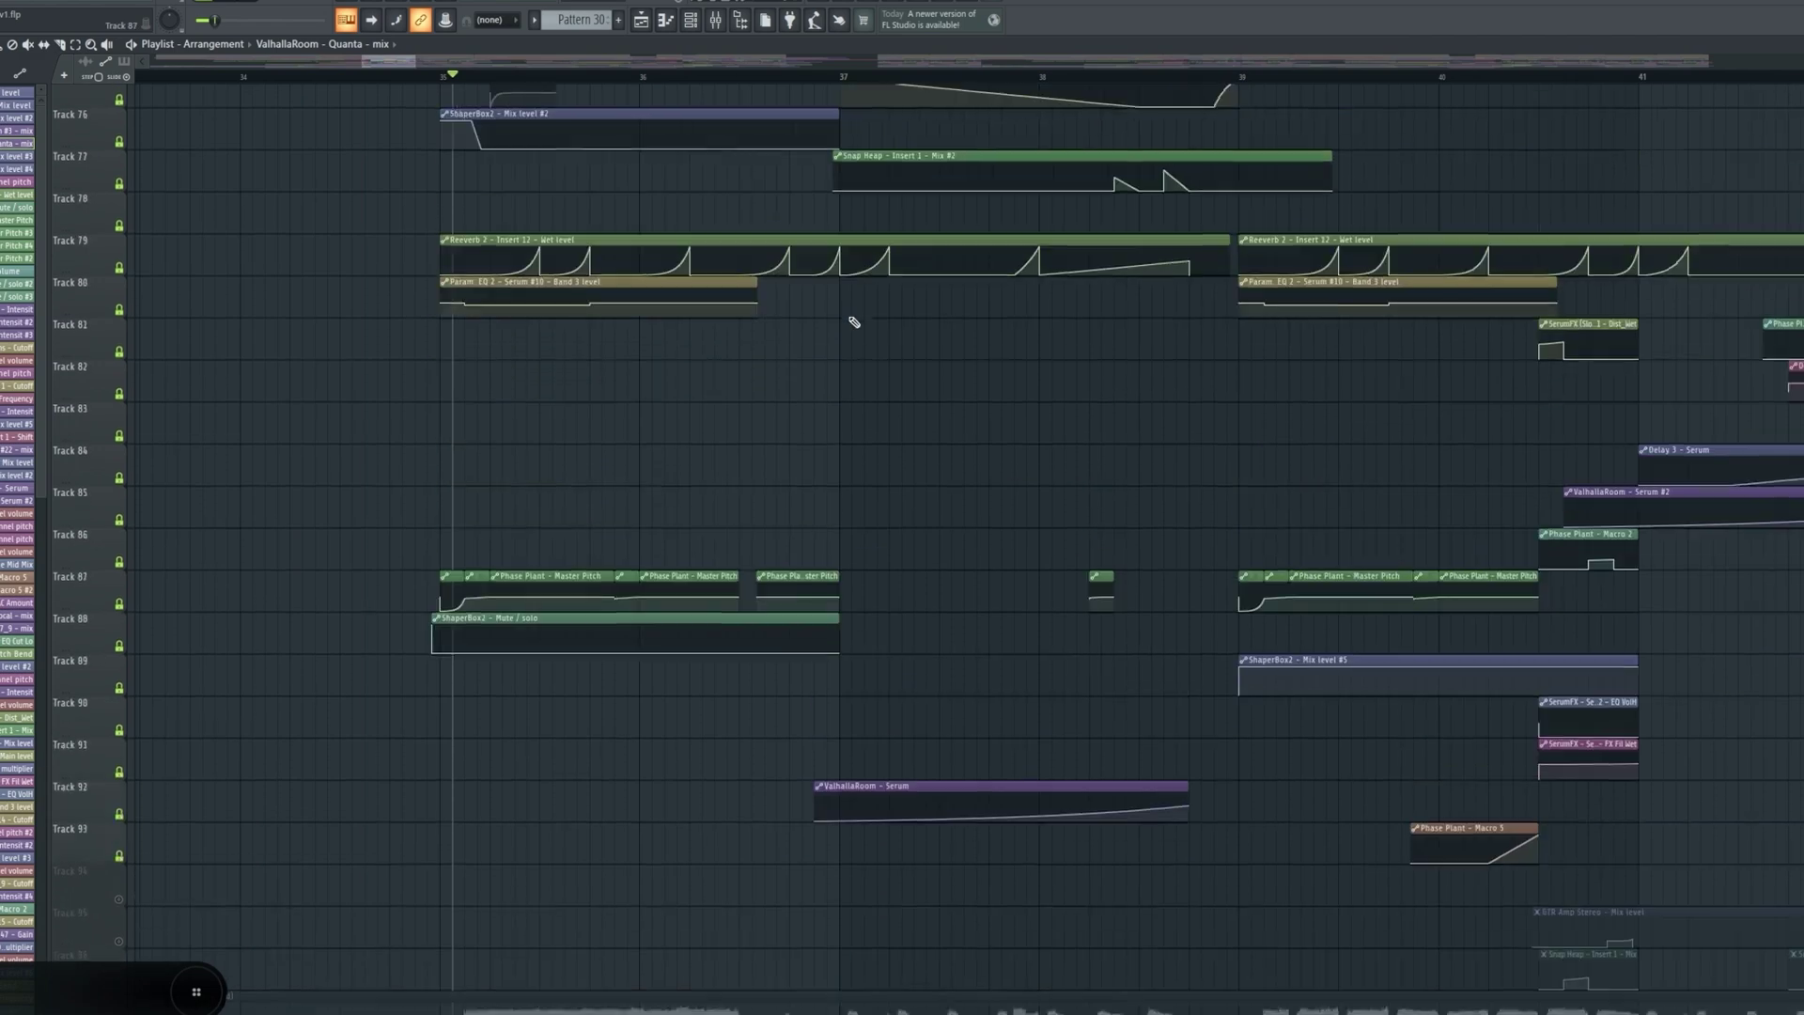
{"action": "scroll", "coordinate": [854, 322], "scroll_direction": "up", "scroll_amount": 5}
- Audition the automated section leading into bar 39, and place the playback position at bar 38
{"action": "left_click", "coordinate": [967, 78]}
{"action": "left_click", "coordinate": [1052, 76]}
{"action": "left_click_drag", "start_coordinate": [1051, 76], "coordinate": [813, 84]}
{"action": "scroll", "coordinate": [706, 66], "scroll_direction": "up", "scroll_amount": 1}
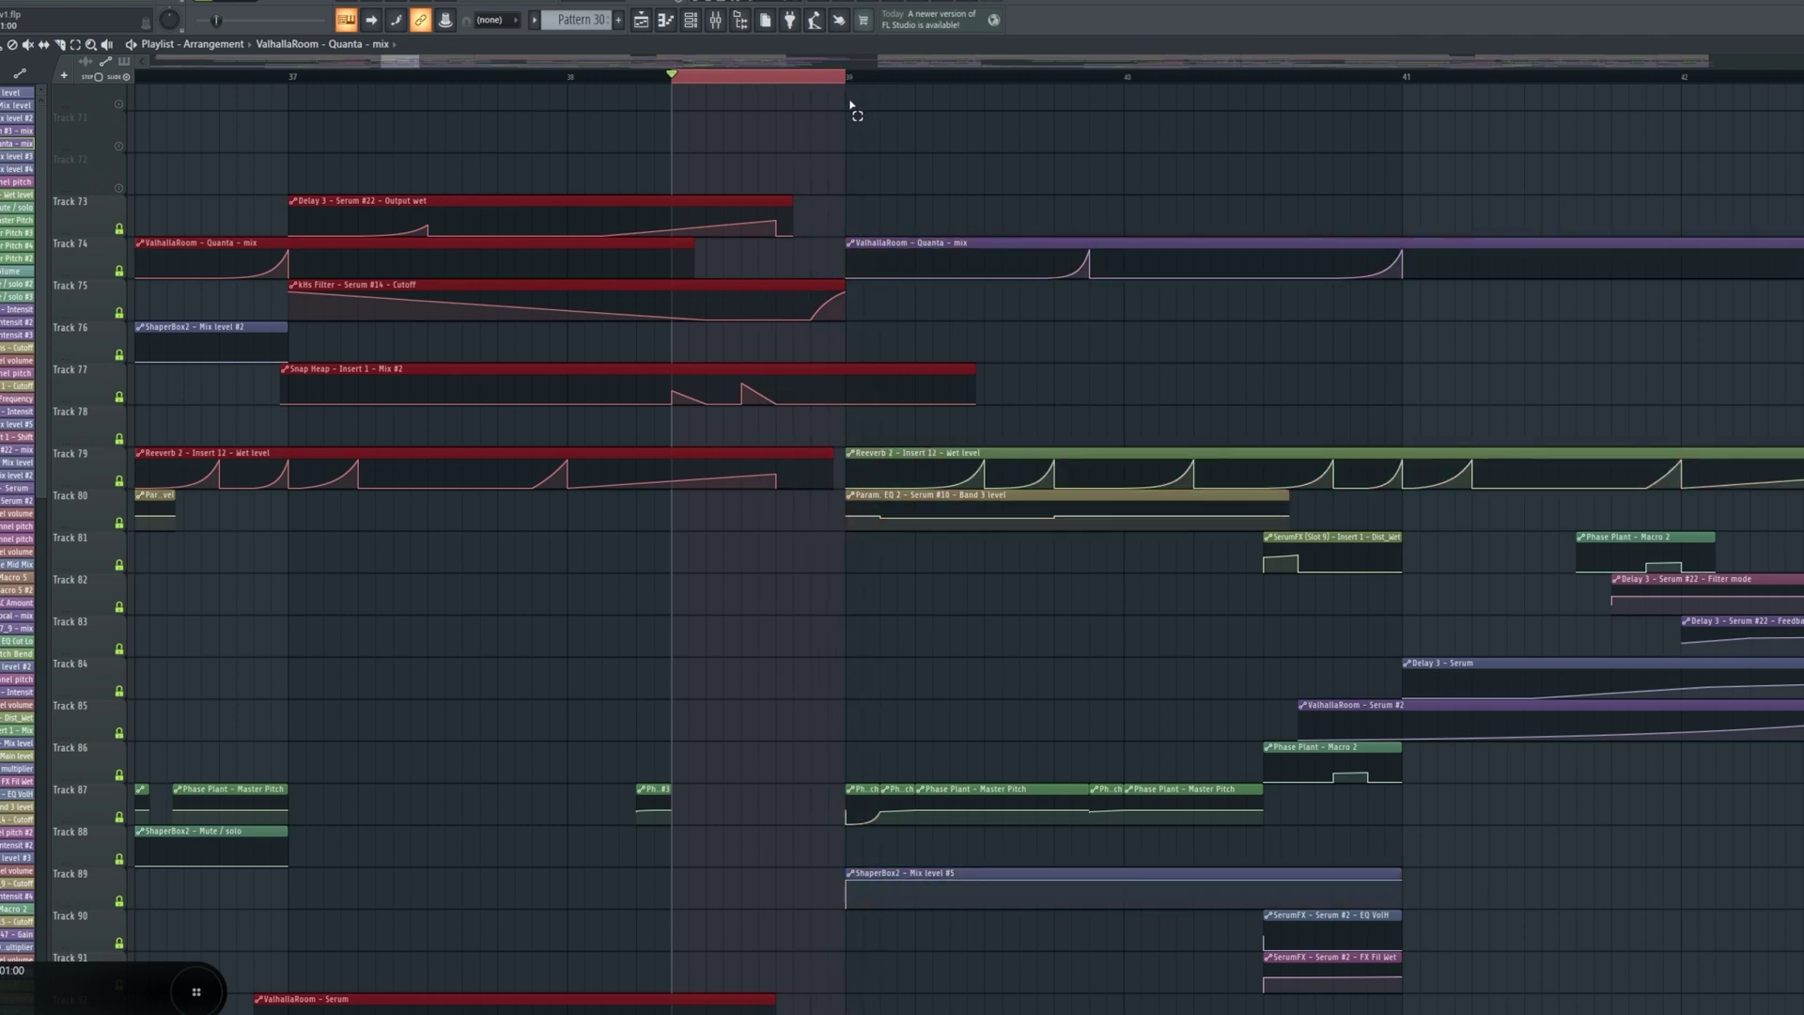
{"action": "left_click", "coordinate": [677, 84]}
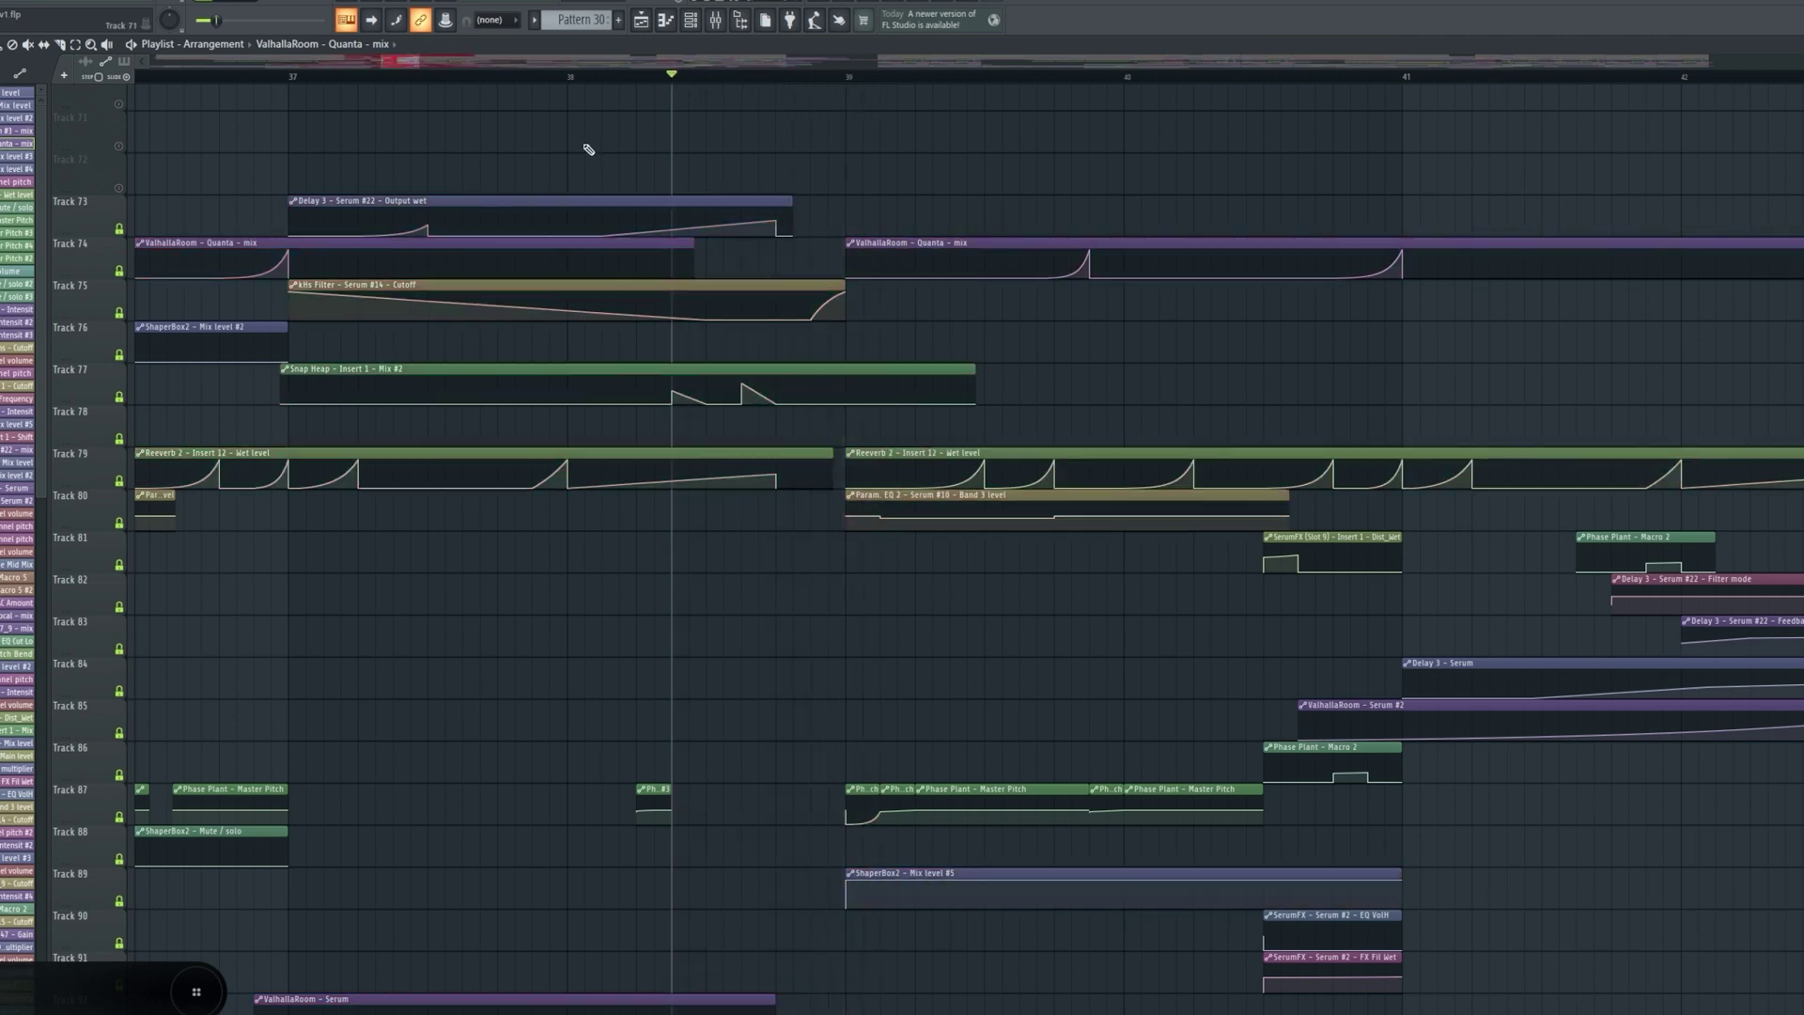
{"action": "key", "text": "space"}
{"action": "key", "text": "space"}
{"action": "left_click", "coordinate": [564, 75]}
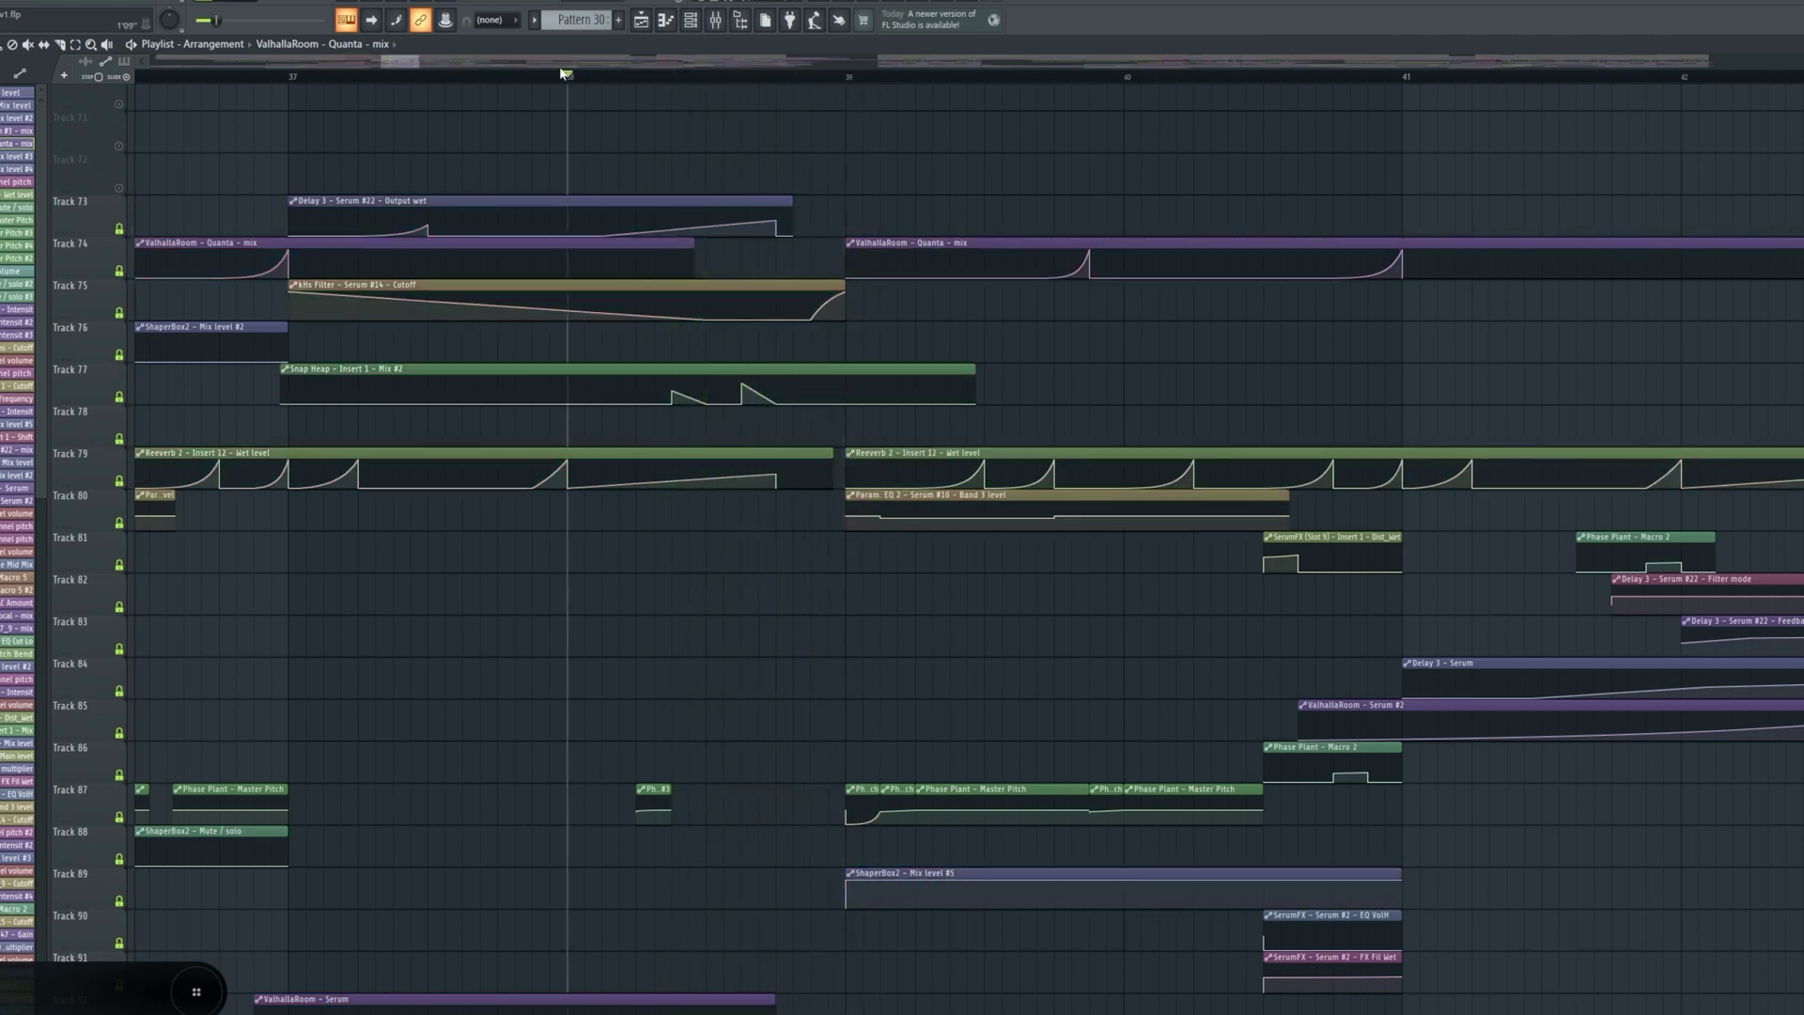
- Review the automation lanes down to Pattern 30, and audition the automated passage leading up to bar 41
{"action": "scroll", "coordinate": [563, 74], "scroll_direction": "down", "scroll_amount": 3}
{"action": "scroll", "coordinate": [724, 457], "scroll_direction": "down", "scroll_amount": 5}
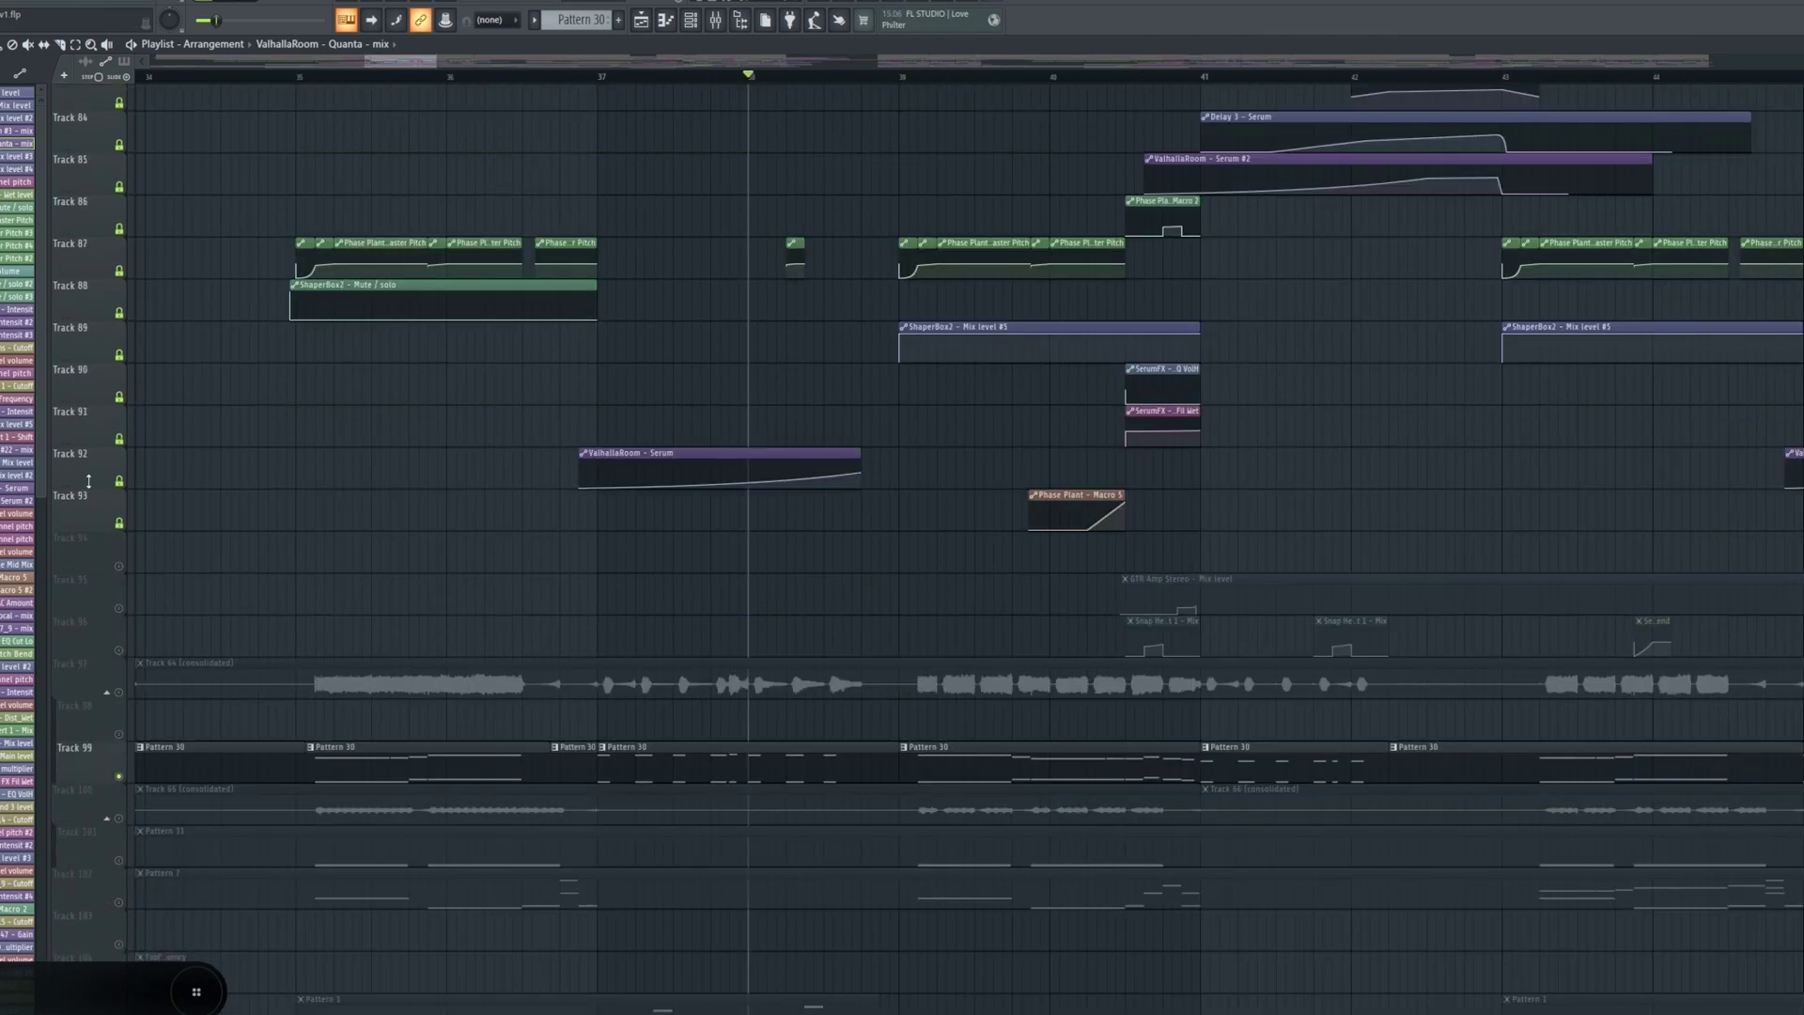
{"action": "scroll", "coordinate": [608, 340], "scroll_direction": "up", "scroll_amount": 5}
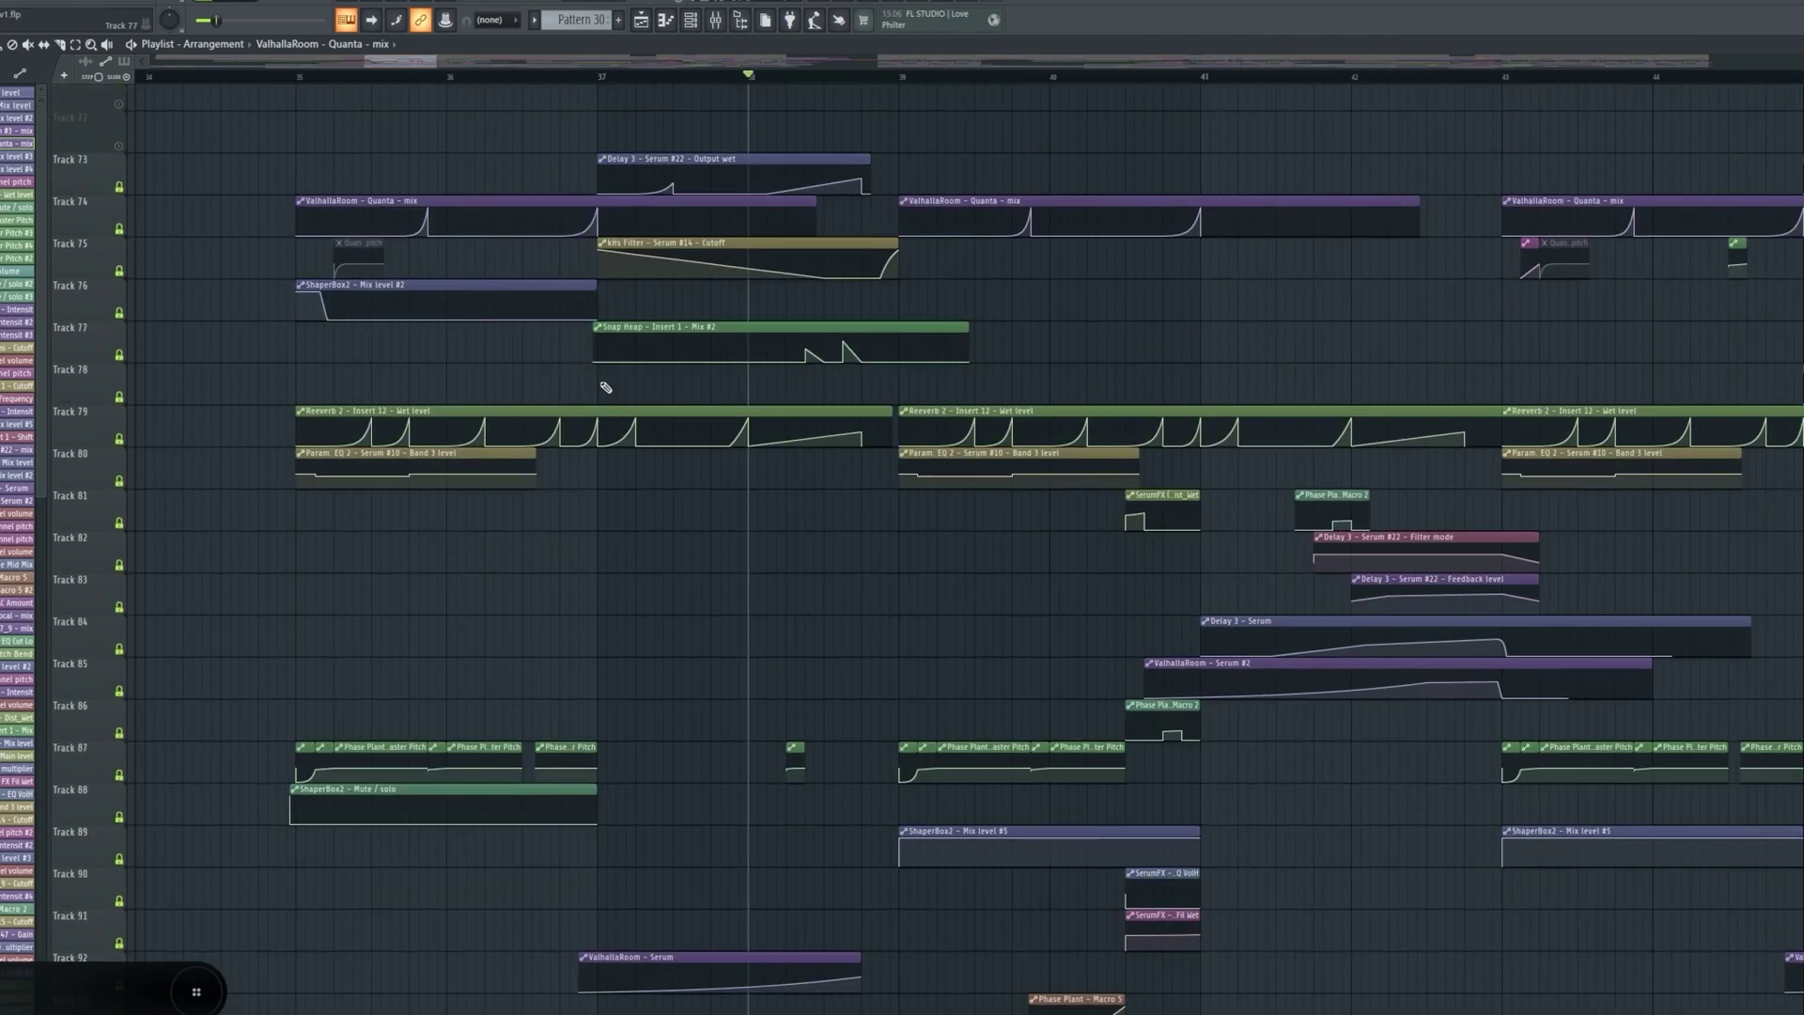
{"action": "left_click", "coordinate": [1127, 75]}
{"action": "scroll", "coordinate": [1127, 75], "scroll_direction": "up", "scroll_amount": 3}
{"action": "key", "text": "space"}
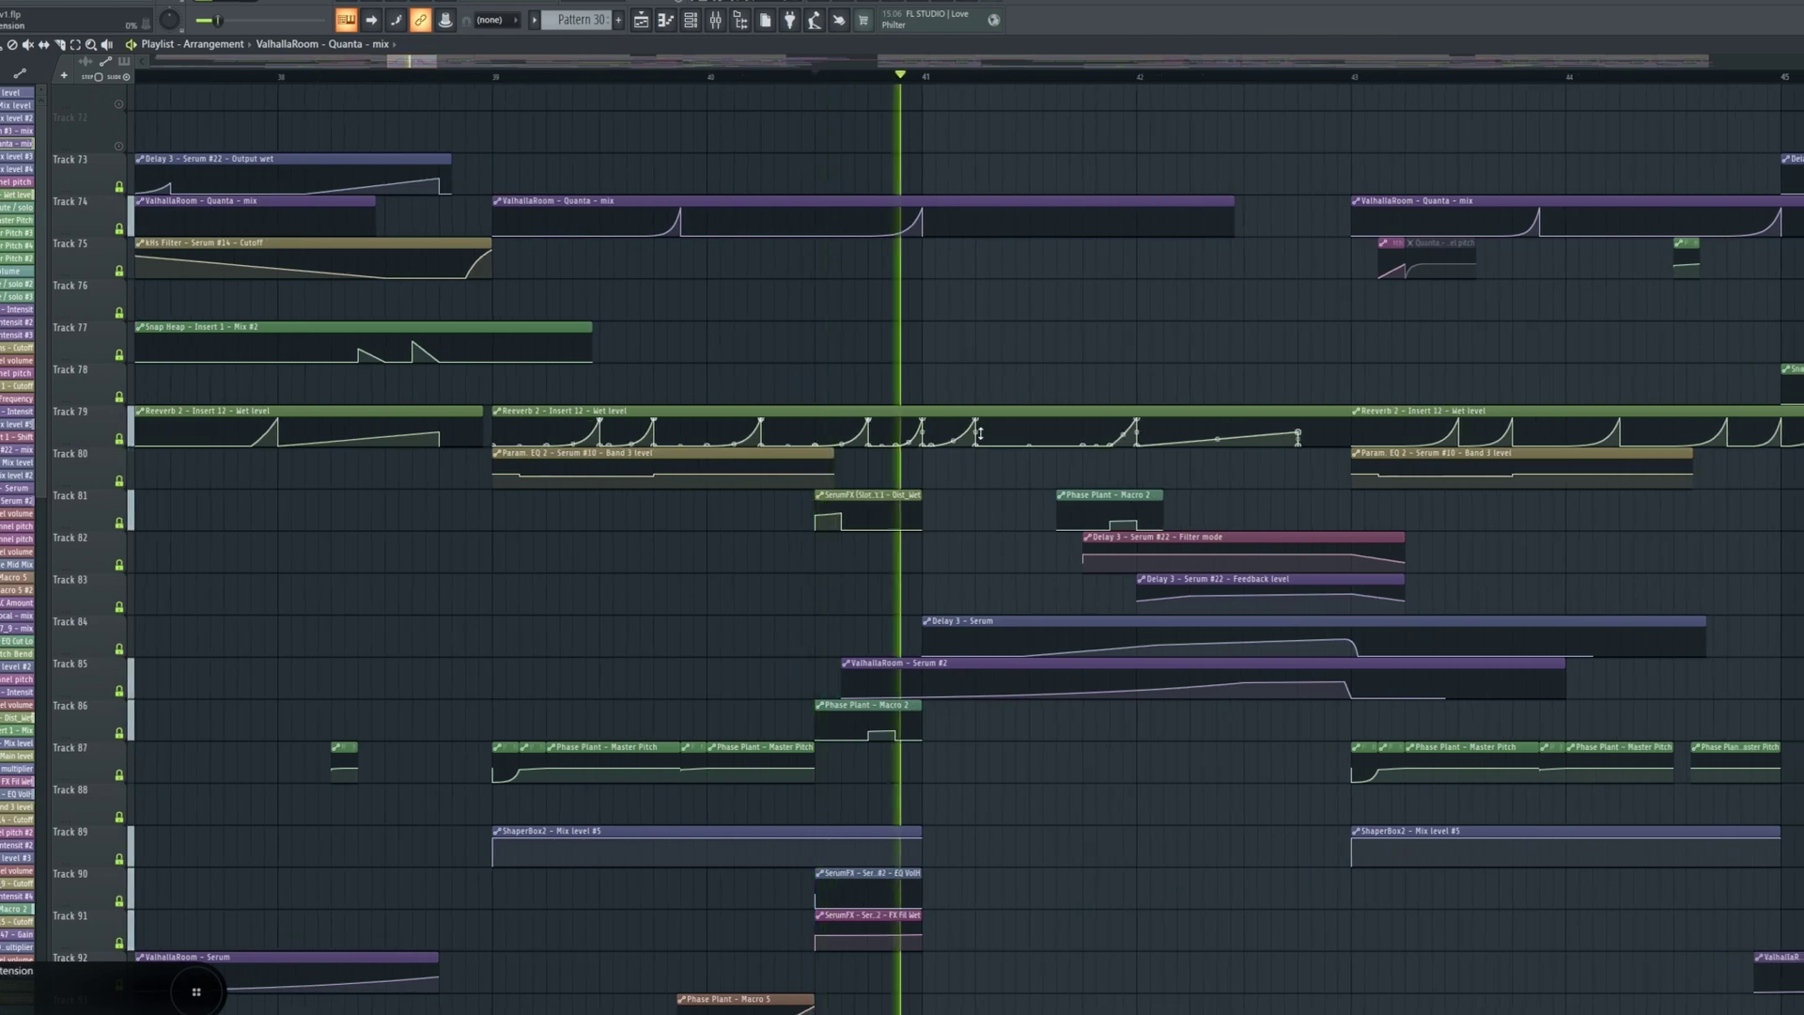
{"action": "key", "text": "space"}
- Audition the passage from just before bar 42, where the Serum #22 Delay 3 filter mode automation starts
{"action": "scroll", "coordinate": [674, 96], "scroll_direction": "down", "scroll_amount": 4}
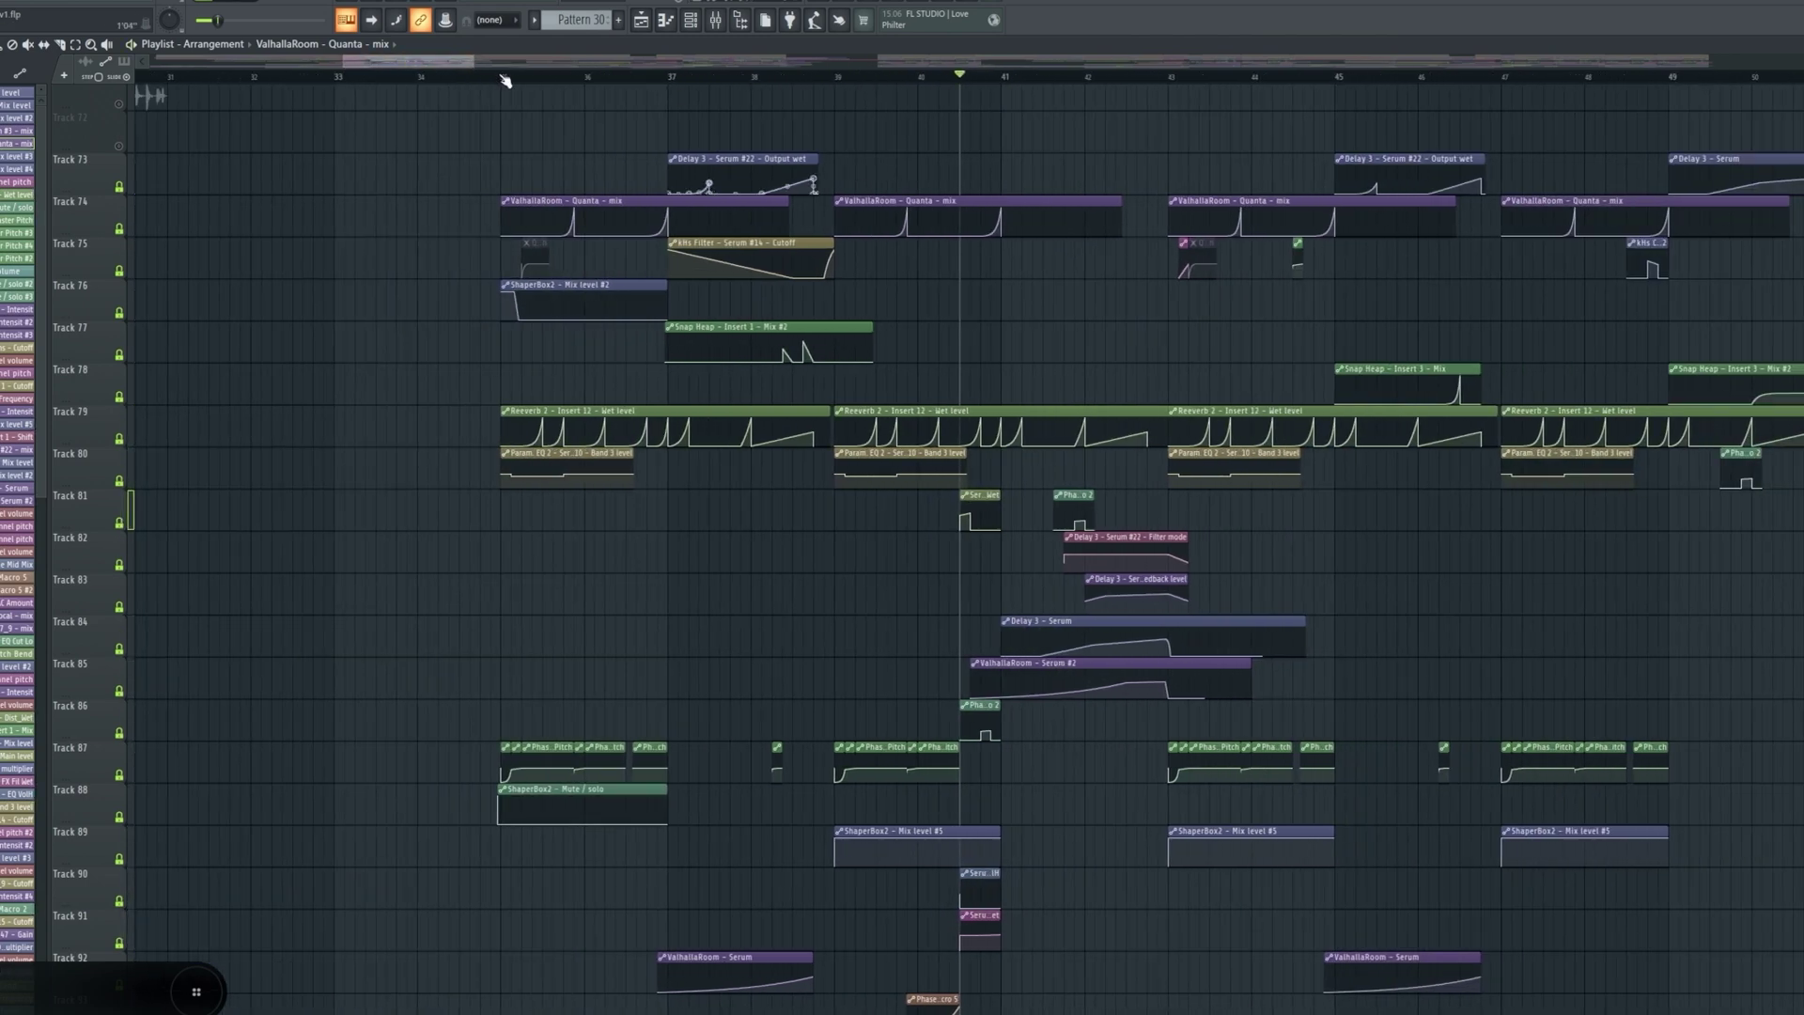
{"action": "left_click", "coordinate": [503, 78]}
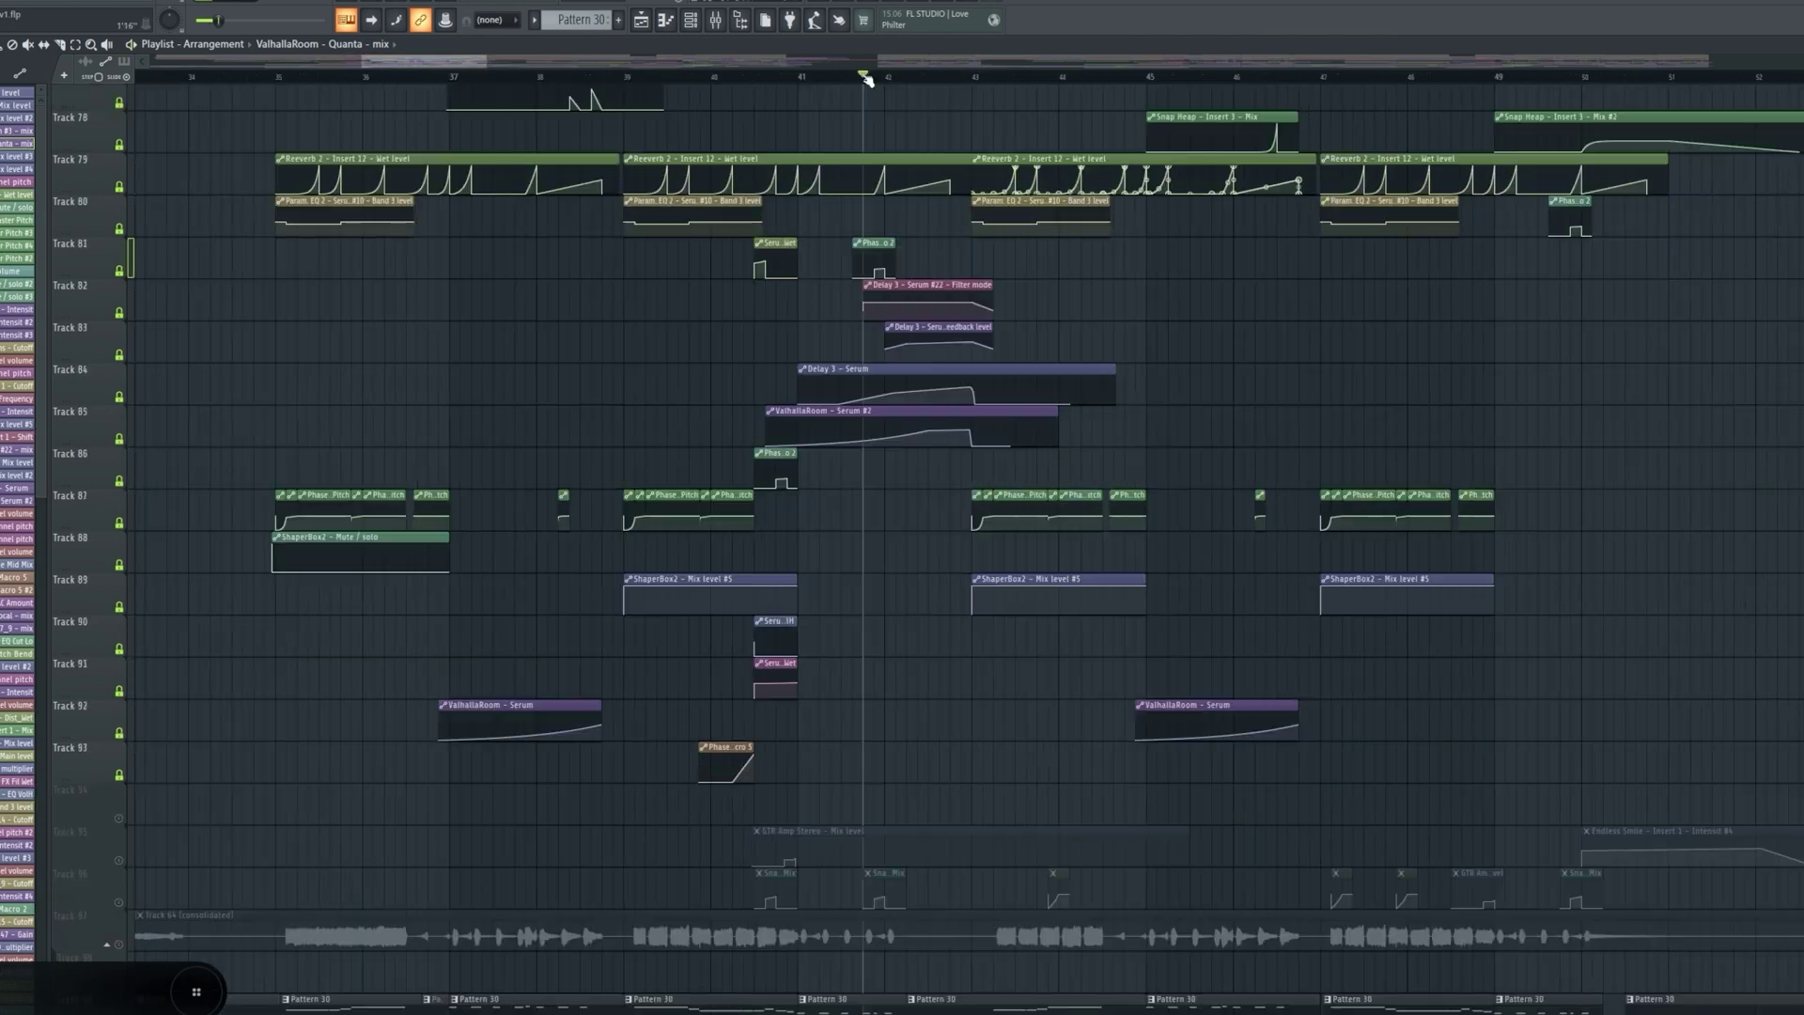
{"action": "scroll", "coordinate": [865, 77], "scroll_direction": "up", "scroll_amount": 2}
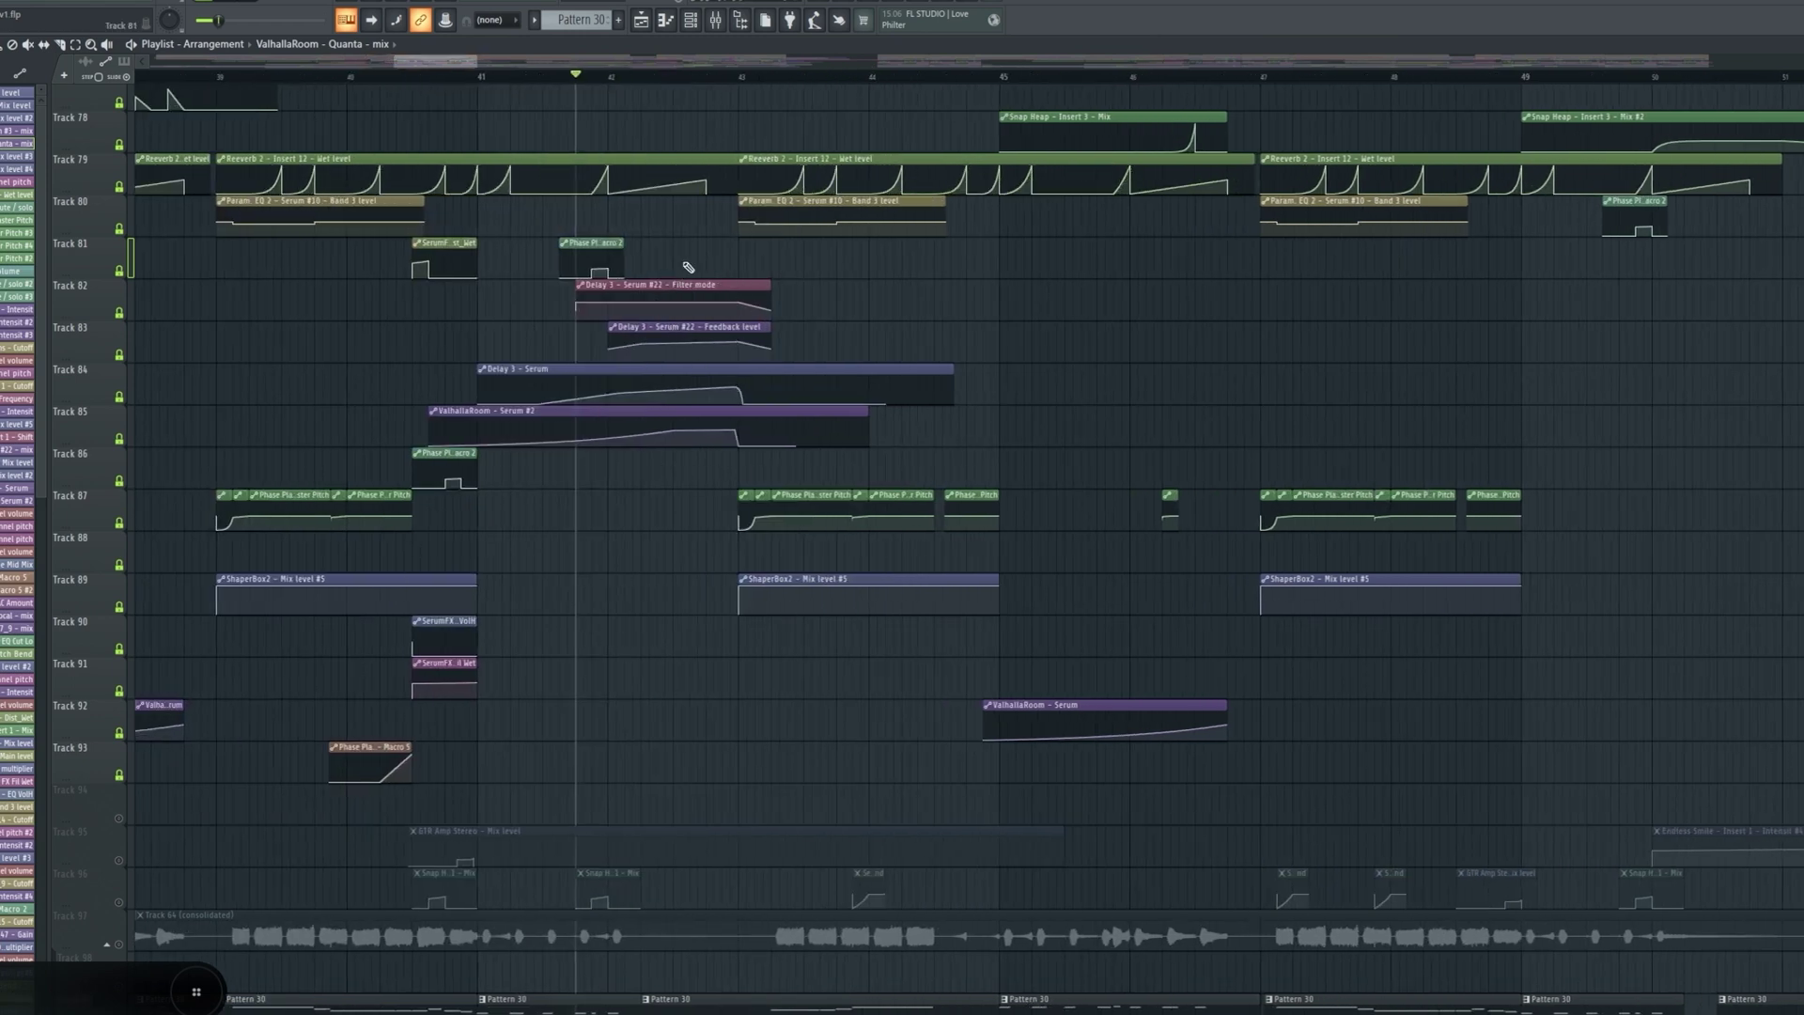
{"action": "key", "text": "space"}
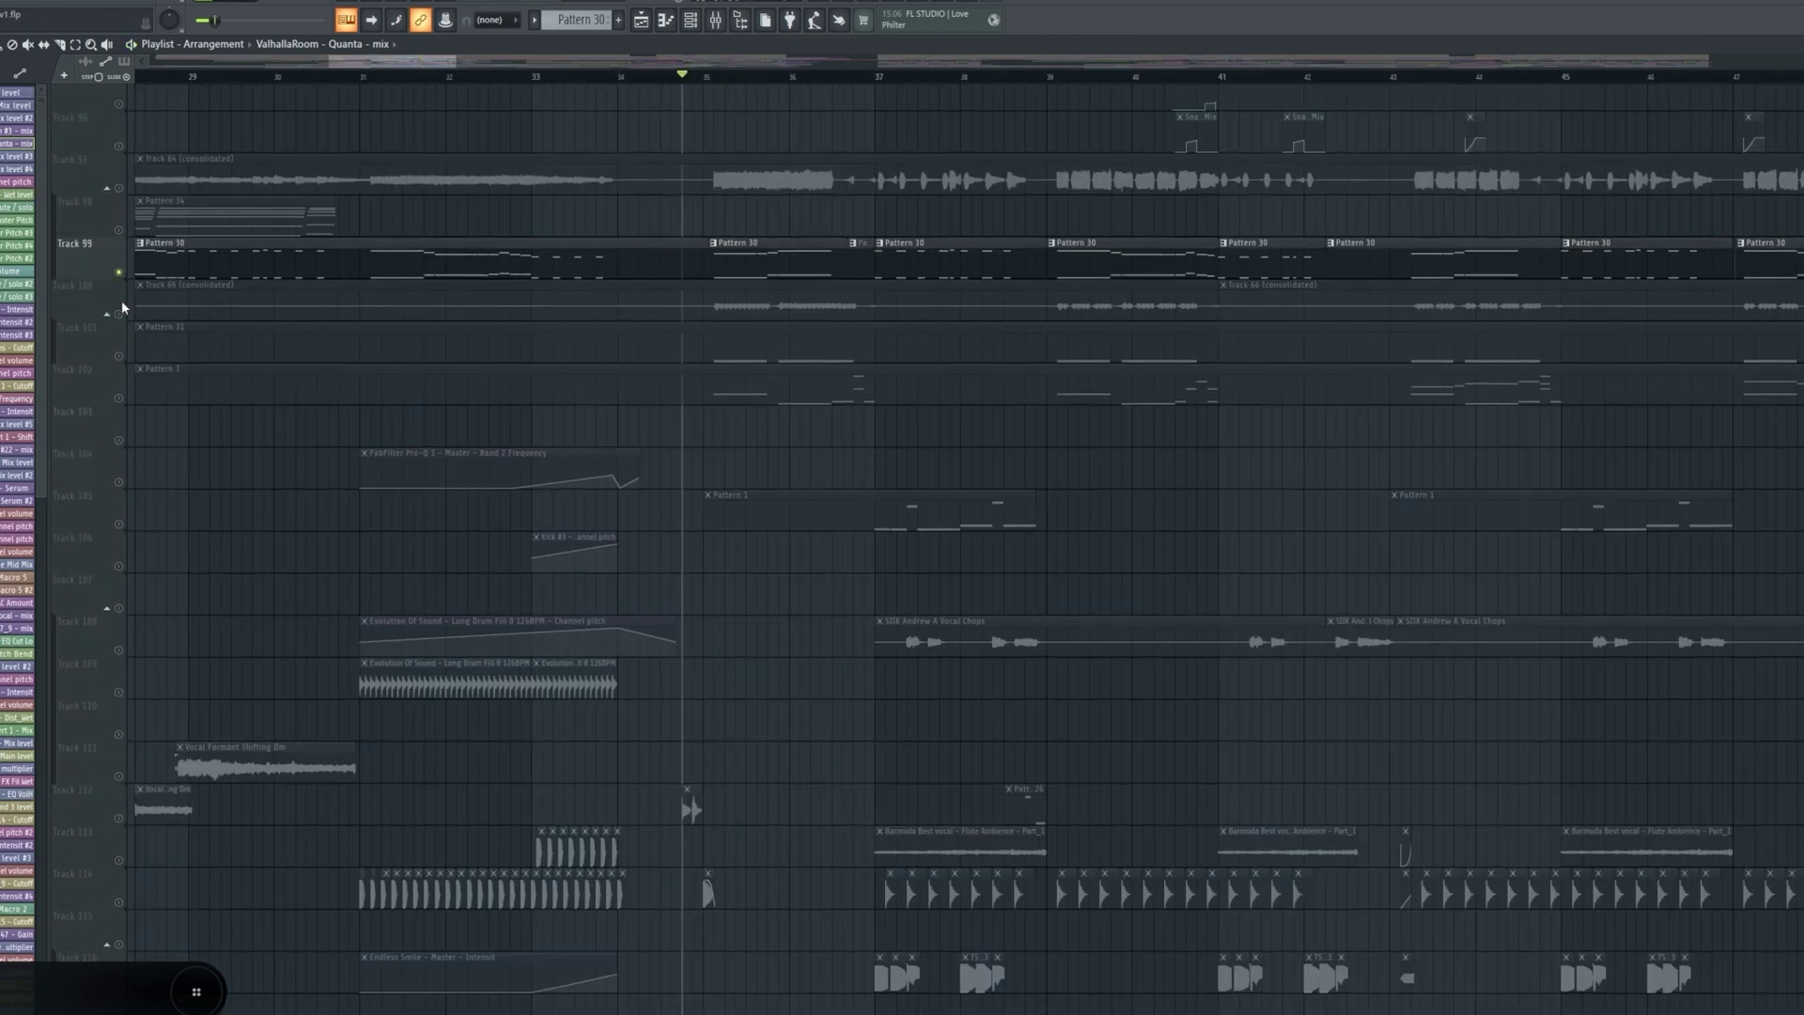
- Solo Track 100 and audition its consolidated audio clip from just after bar 35
{"action": "right_click", "coordinate": [120, 313]}
{"action": "left_click", "coordinate": [713, 76]}
{"action": "key", "text": "space"}
{"action": "scroll", "coordinate": [731, 74], "scroll_direction": "up", "scroll_amount": 2}
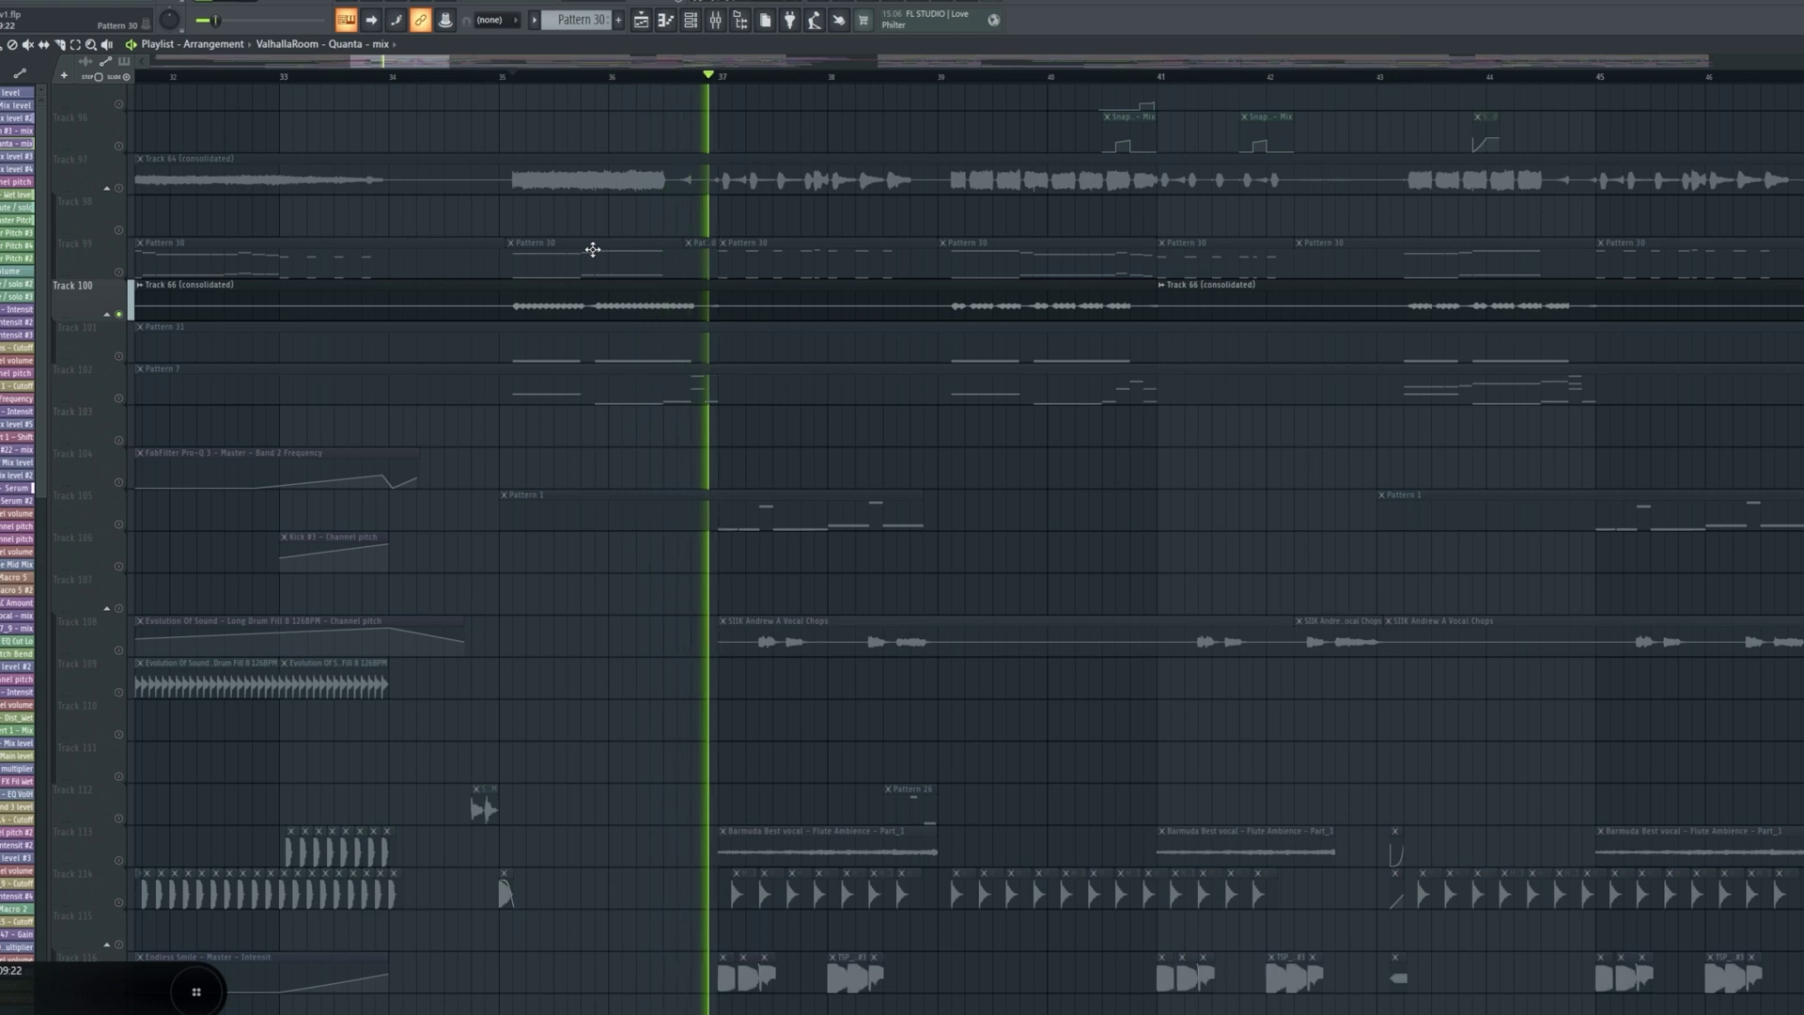
{"action": "key", "text": "space"}
- Review Pattern 31's notes and inspect the Quanta patch that plays them
{"action": "left_click", "coordinate": [566, 350]}
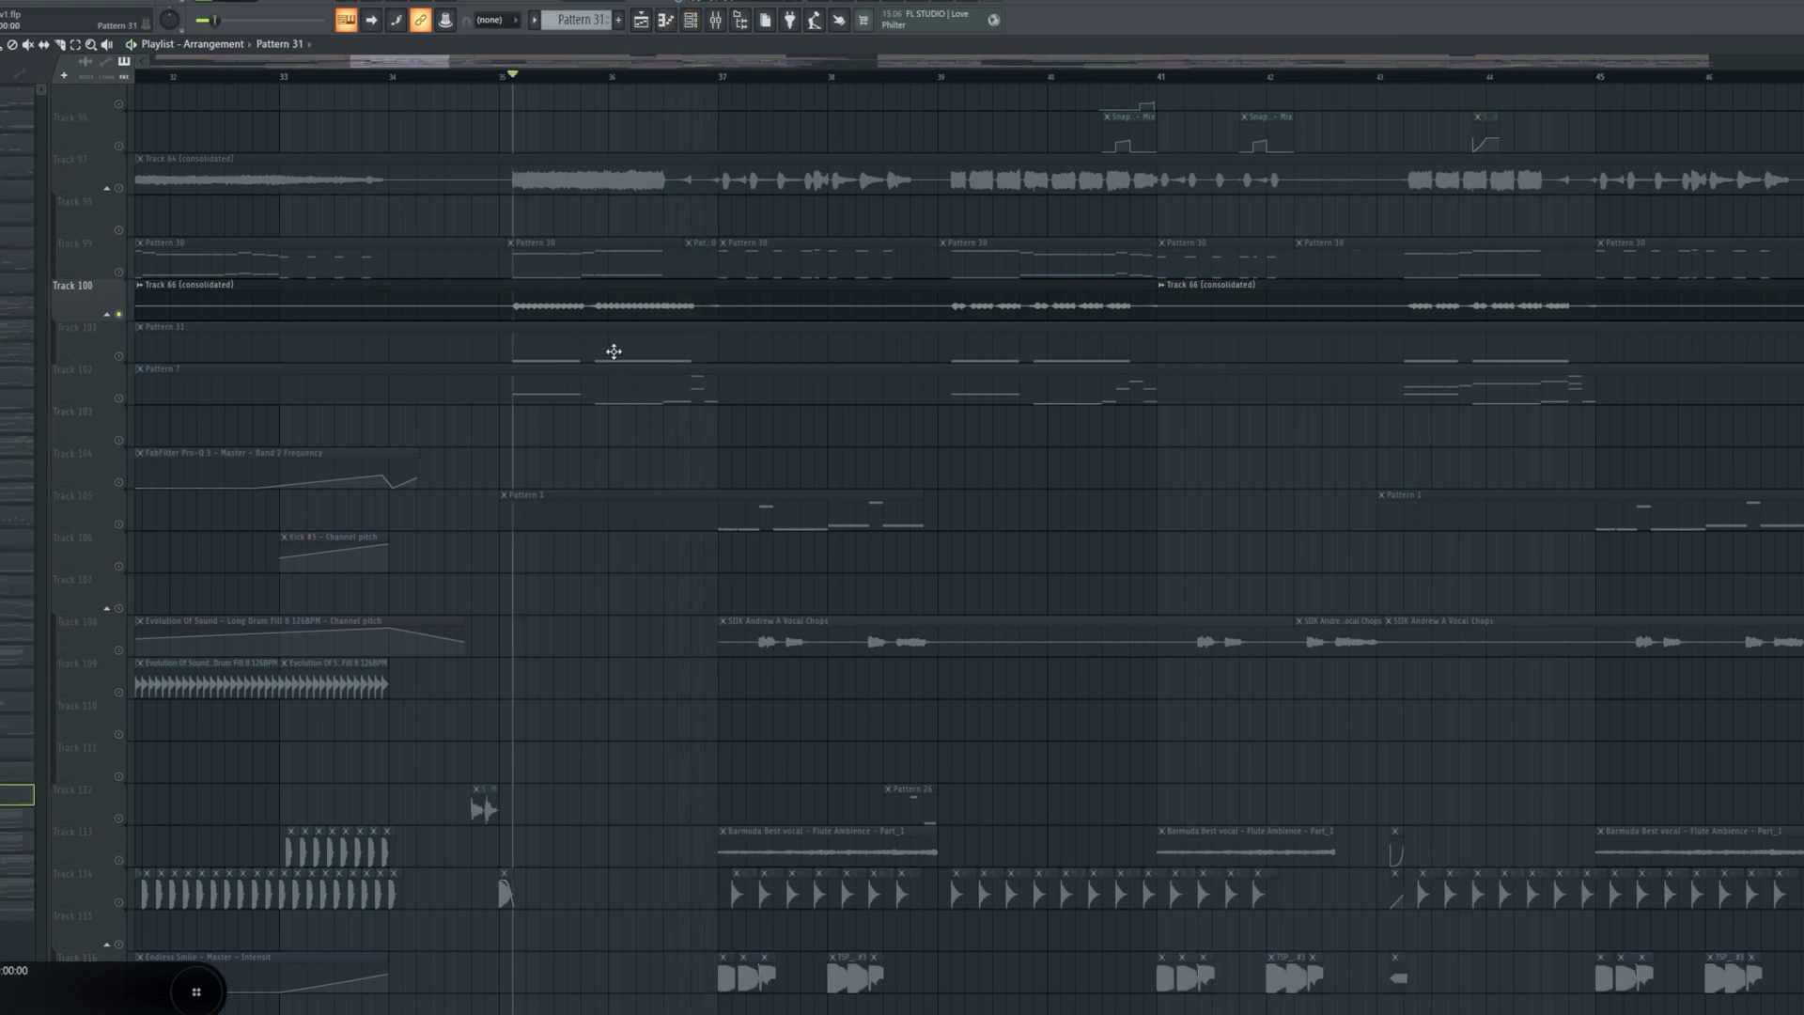
{"action": "double_click", "coordinate": [614, 352]}
{"action": "left_click", "coordinate": [691, 21]}
{"action": "left_click", "coordinate": [504, 546]}
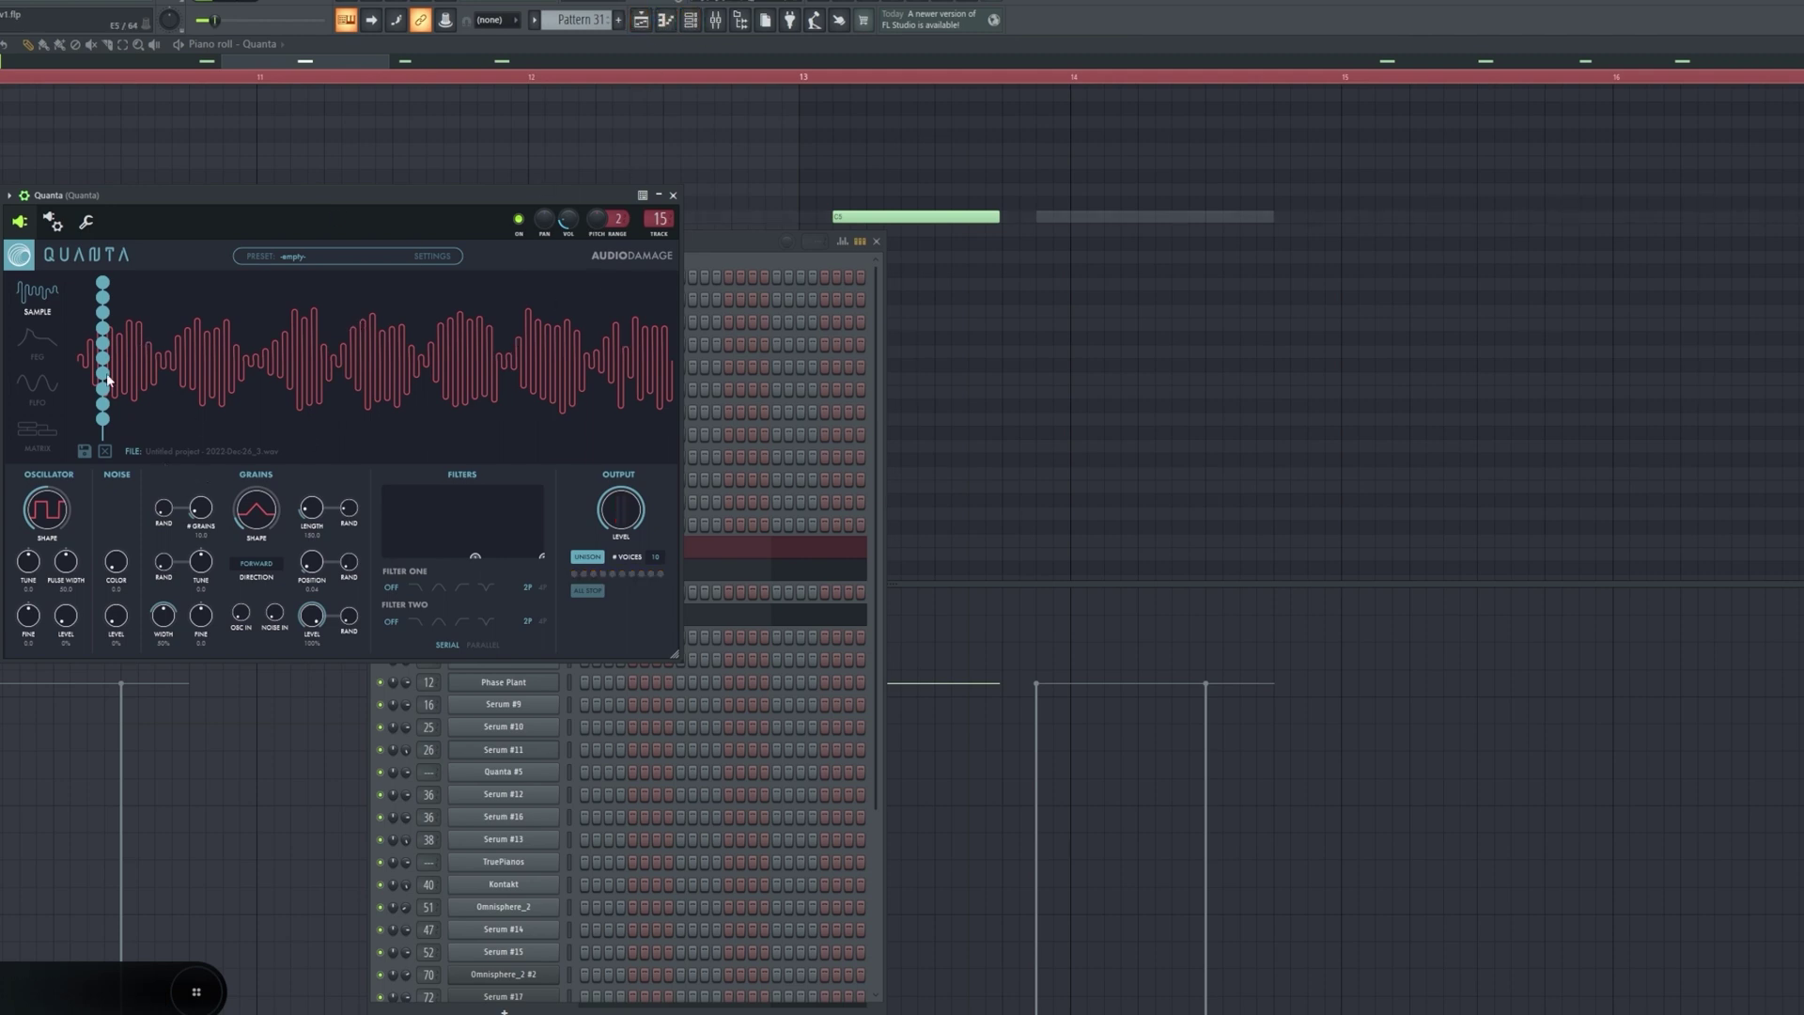
{"action": "key", "text": "F5"}
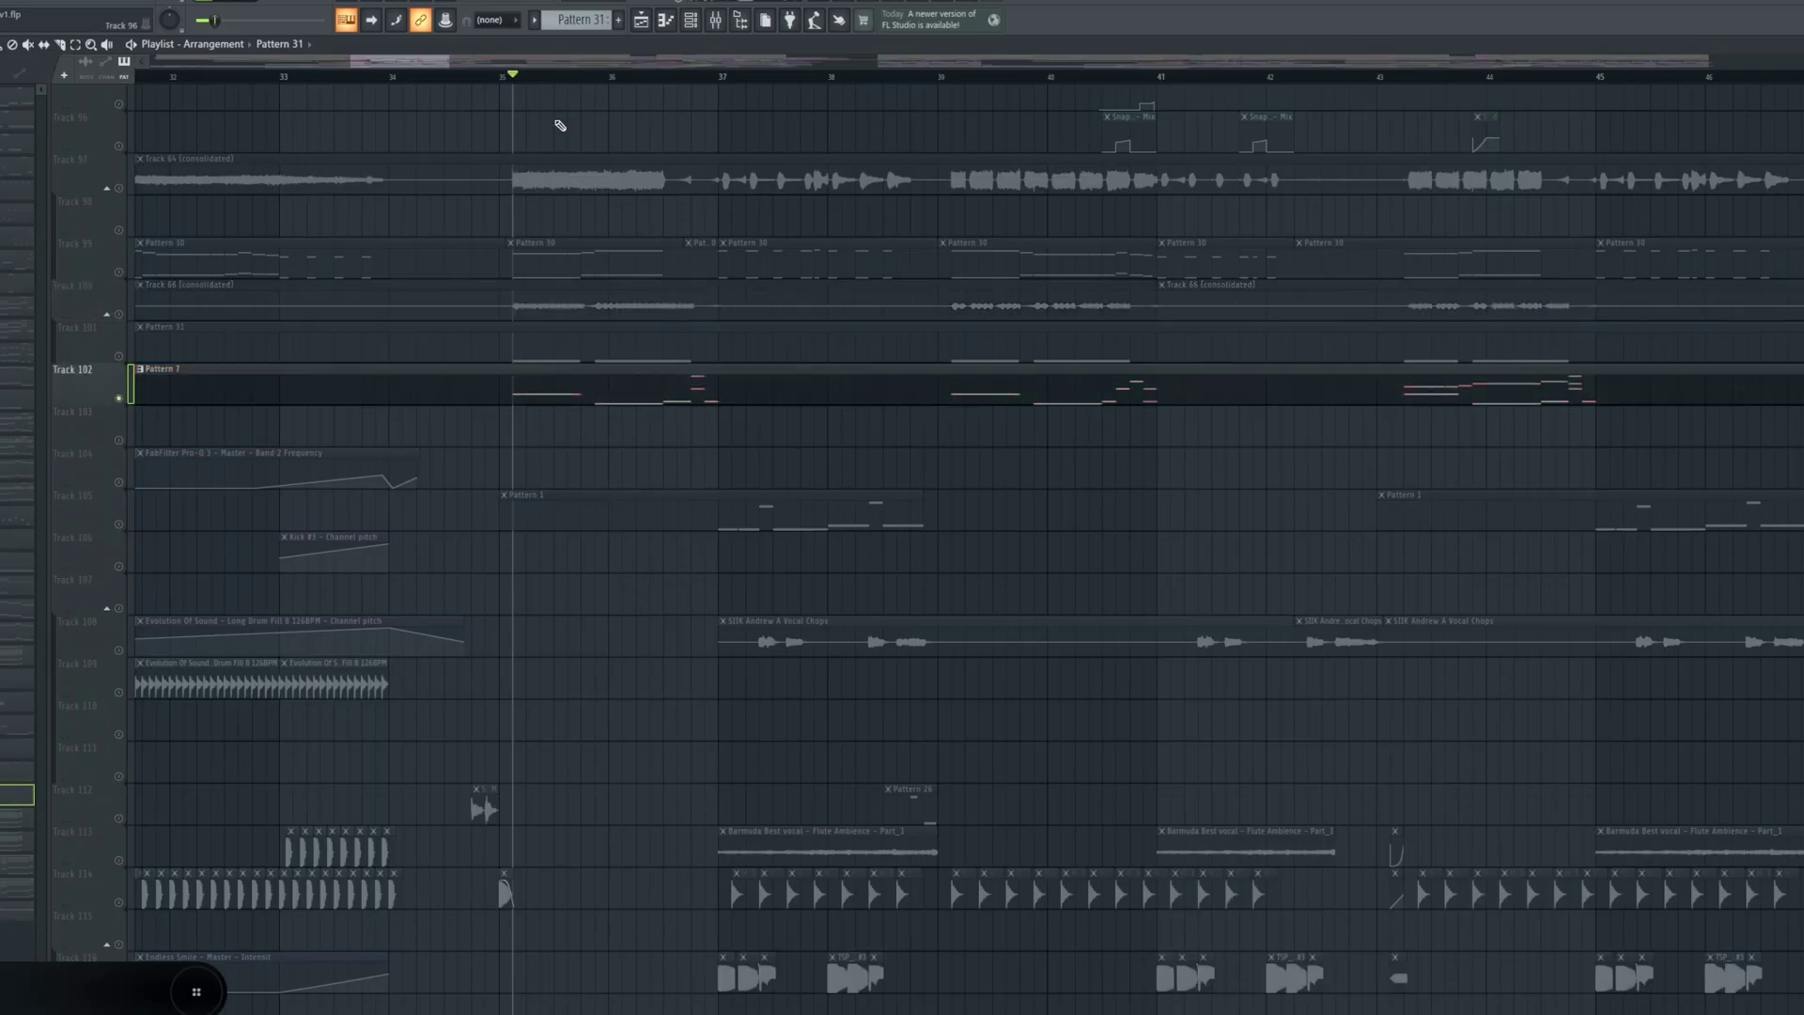
- Audition Pattern 7 on Track 102, and inspect its notes with the Serum #2 and Serum #10 patches
{"action": "key", "text": "space"}
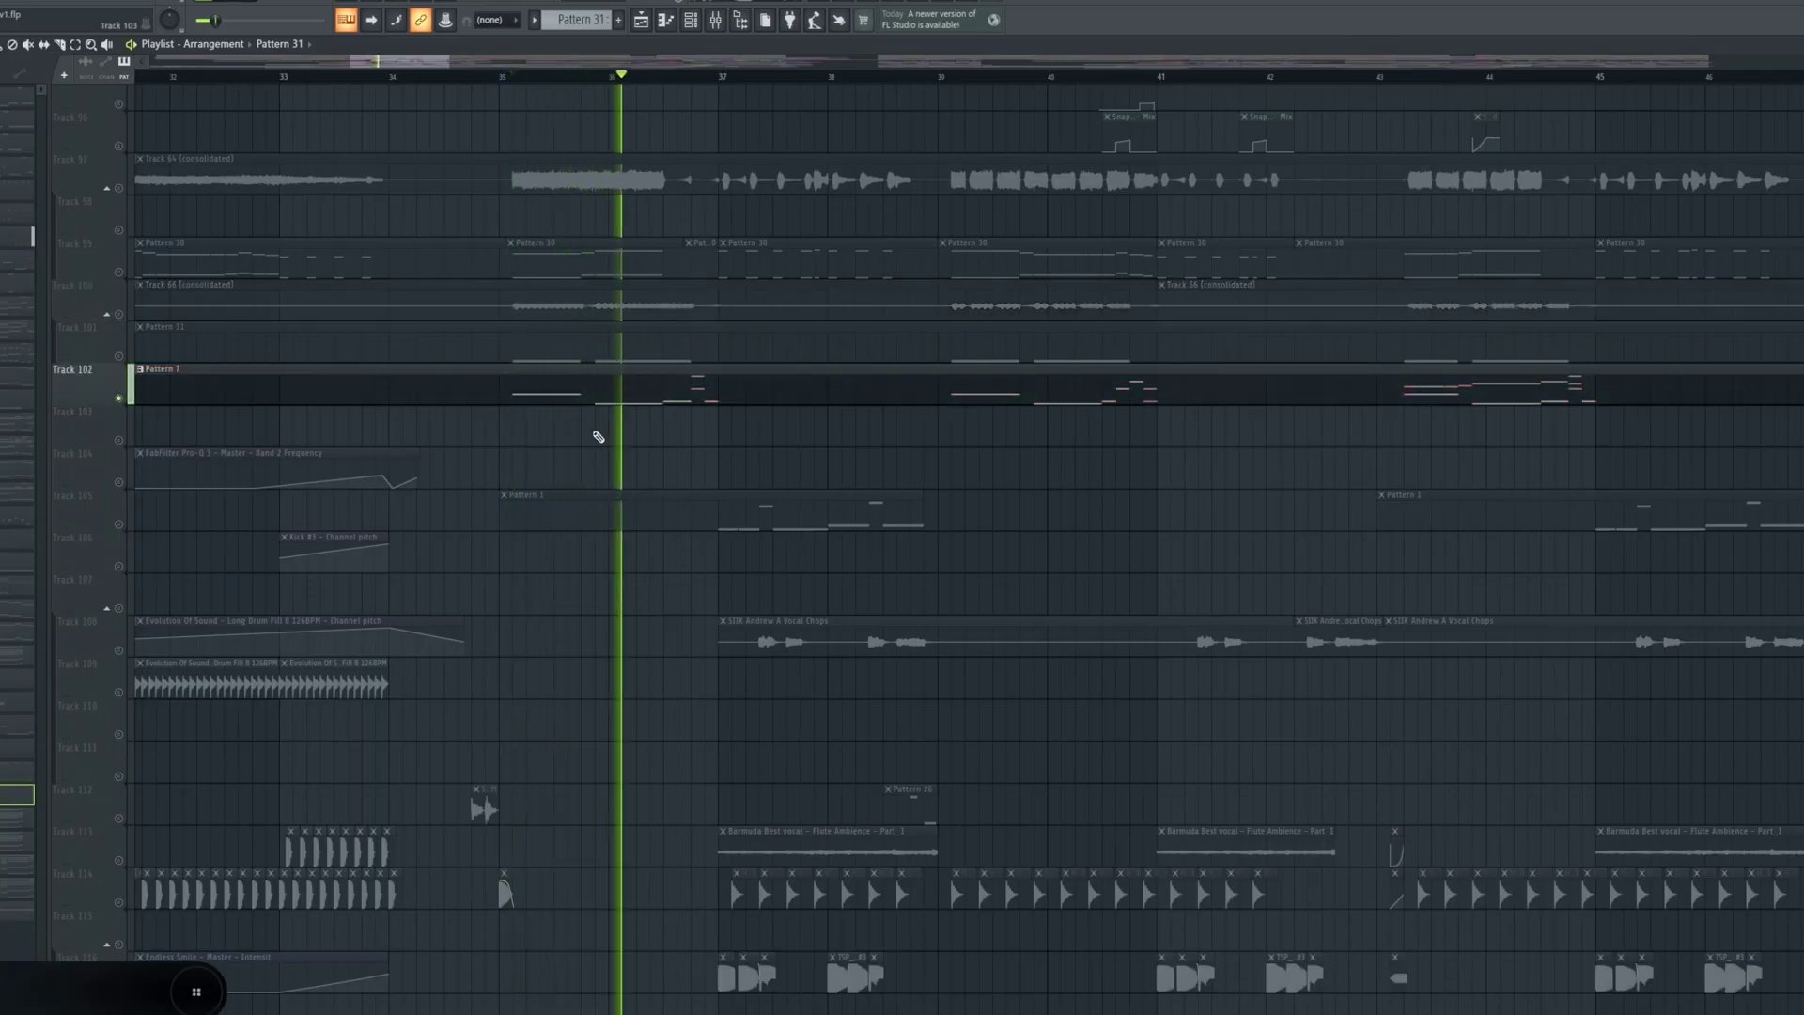
{"action": "key", "text": "space"}
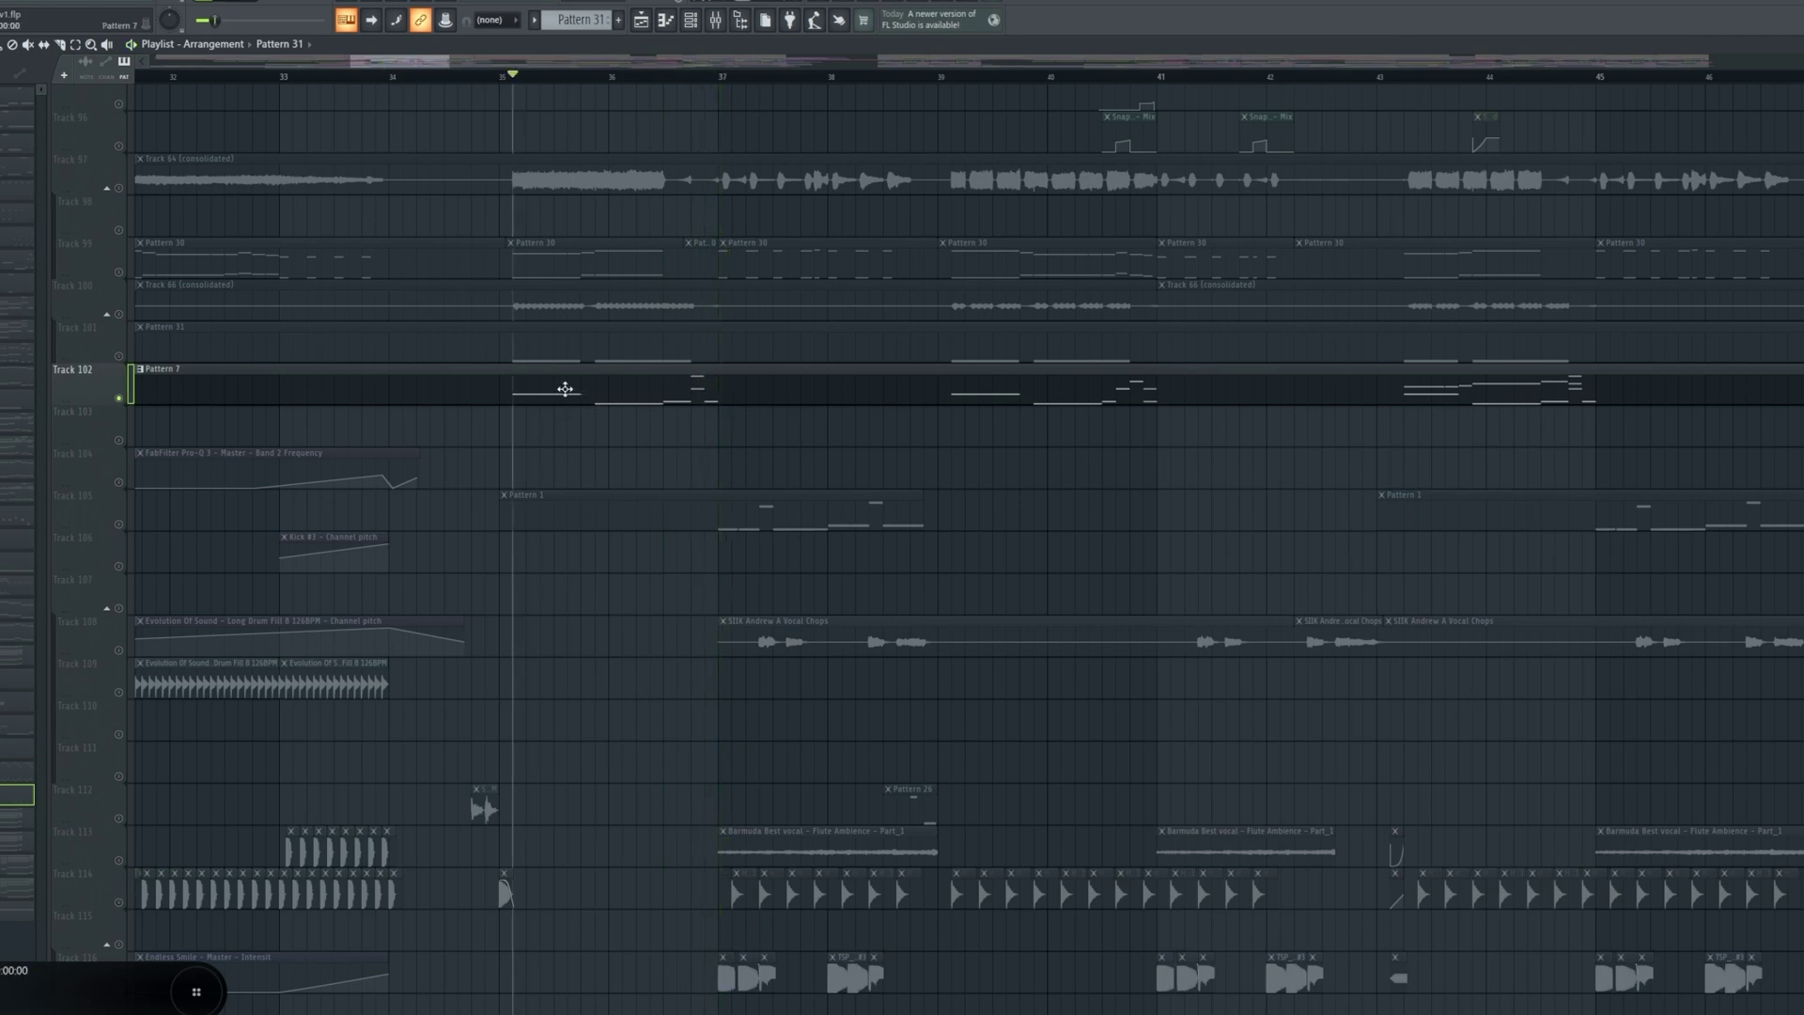
{"action": "double_click", "coordinate": [565, 388]}
{"action": "left_click", "coordinate": [554, 413]}
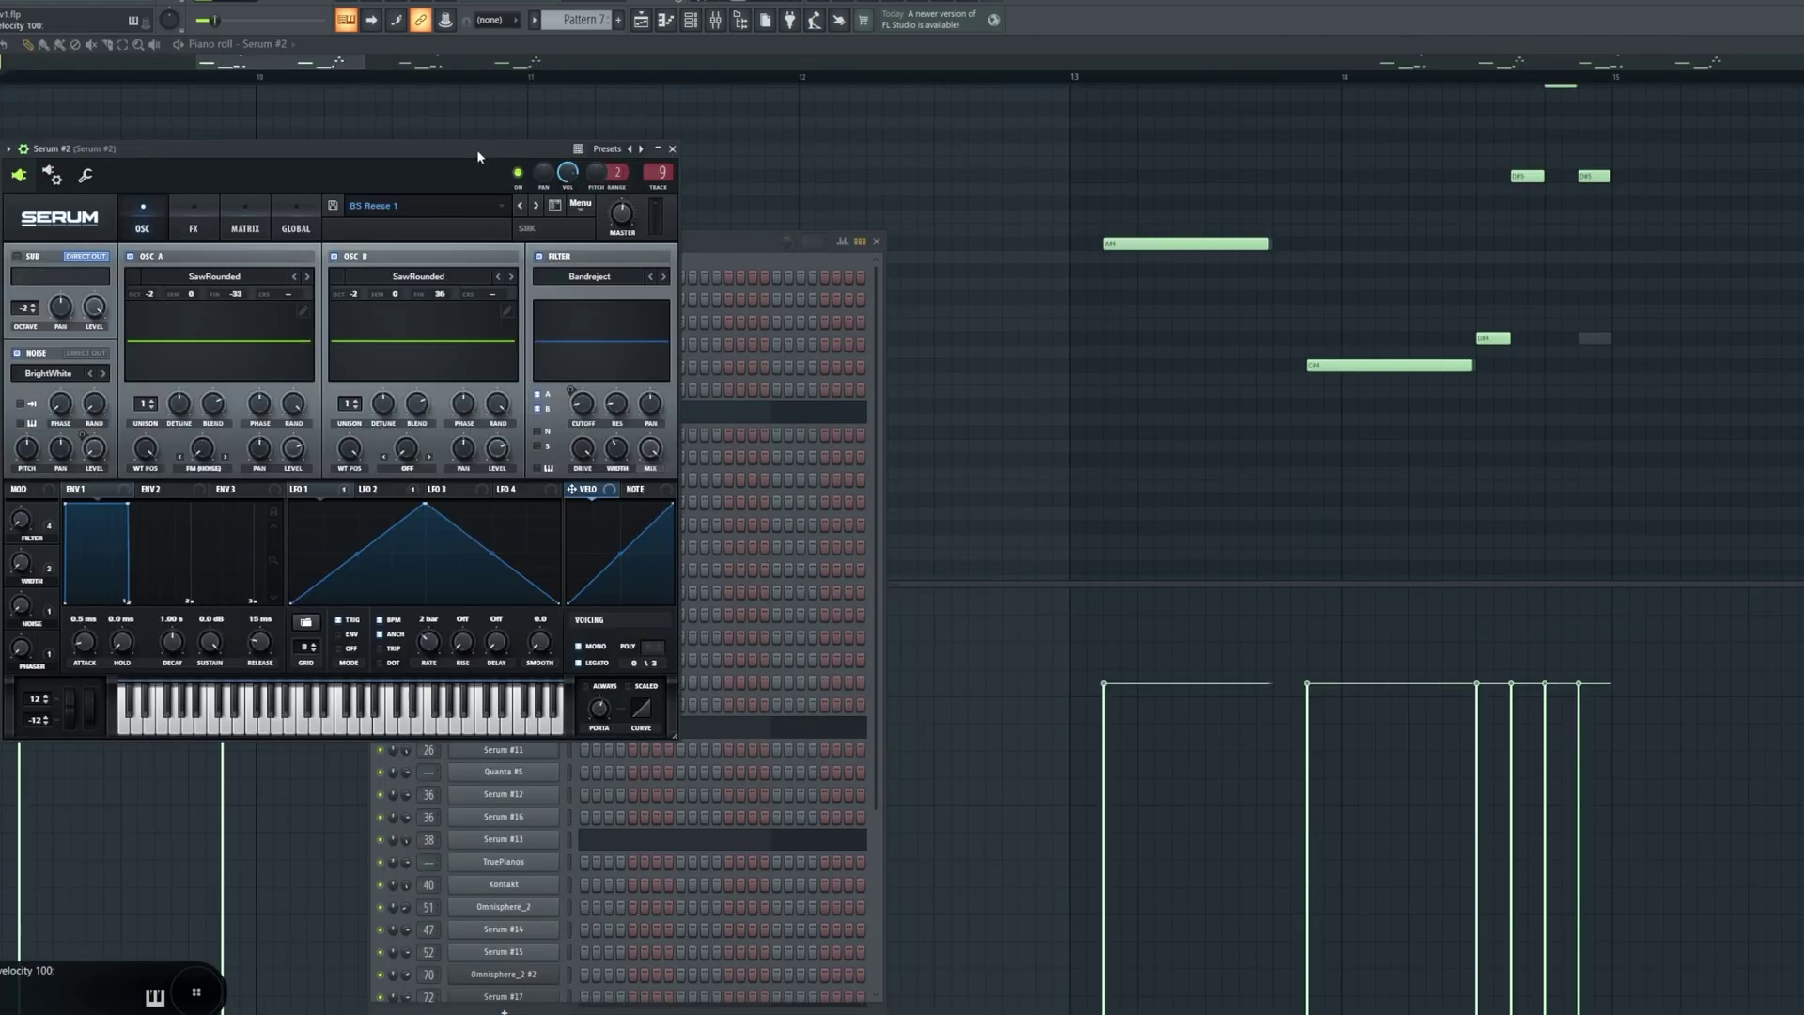
{"action": "left_click", "coordinate": [731, 255]}
{"action": "left_click", "coordinate": [534, 729]}
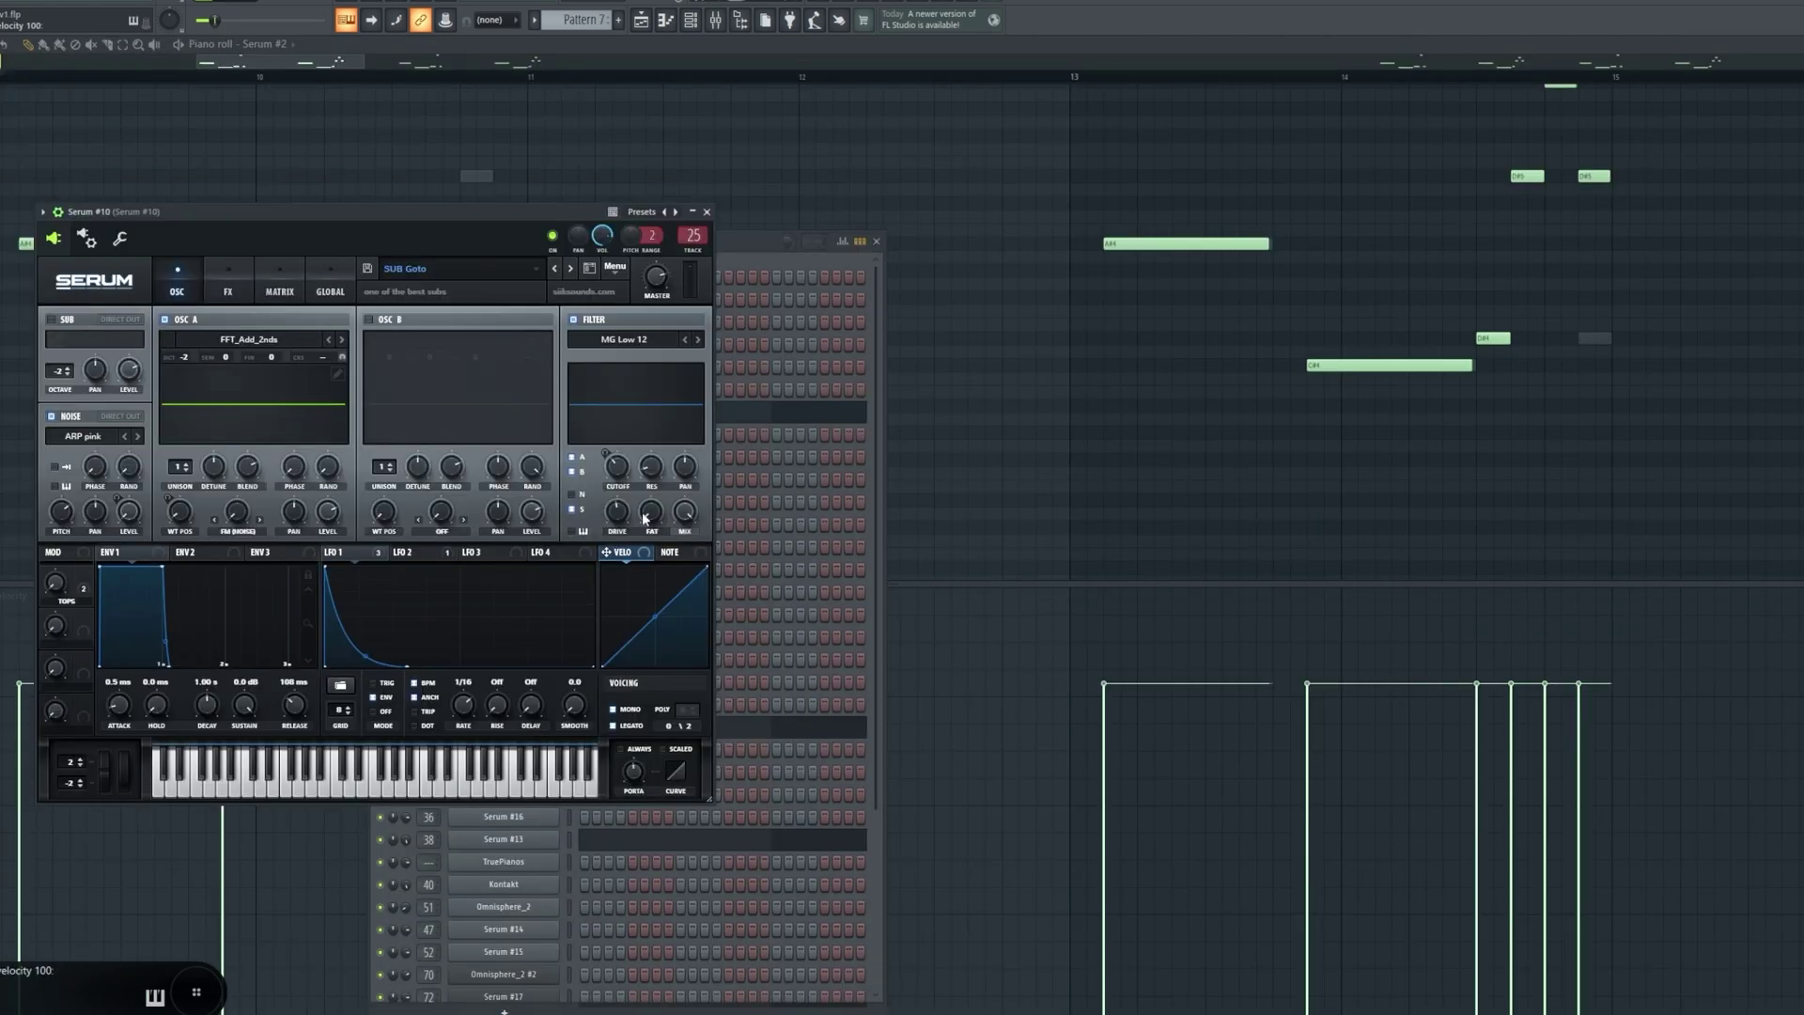
{"action": "left_click", "coordinate": [757, 253]}
{"action": "key", "text": "F5"}
- Enable Tracks 99 and 101 alongside Track 102
{"action": "scroll", "coordinate": [231, 424], "scroll_direction": "up", "scroll_amount": 3}
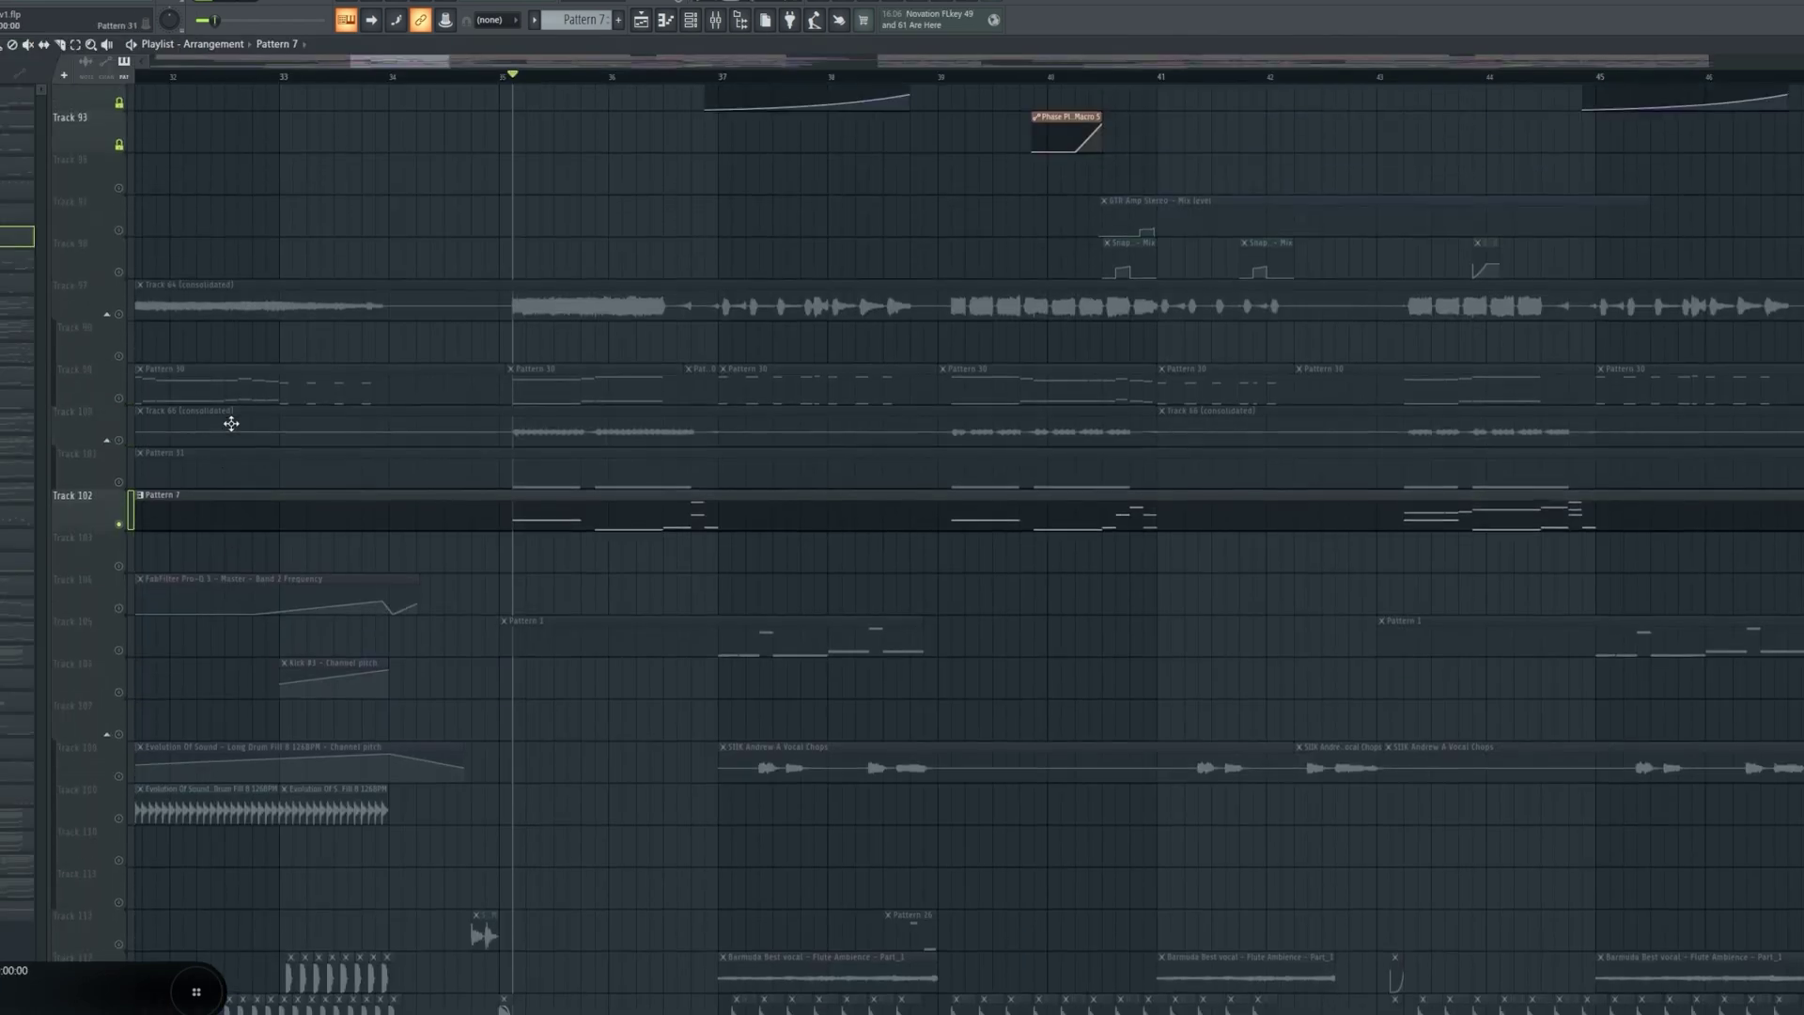
{"action": "left_click", "coordinate": [119, 481]}
{"action": "left_click", "coordinate": [119, 398]}
- Solo Track 105 and audition Pattern 1 from bar 37
{"action": "left_click", "coordinate": [722, 75]}
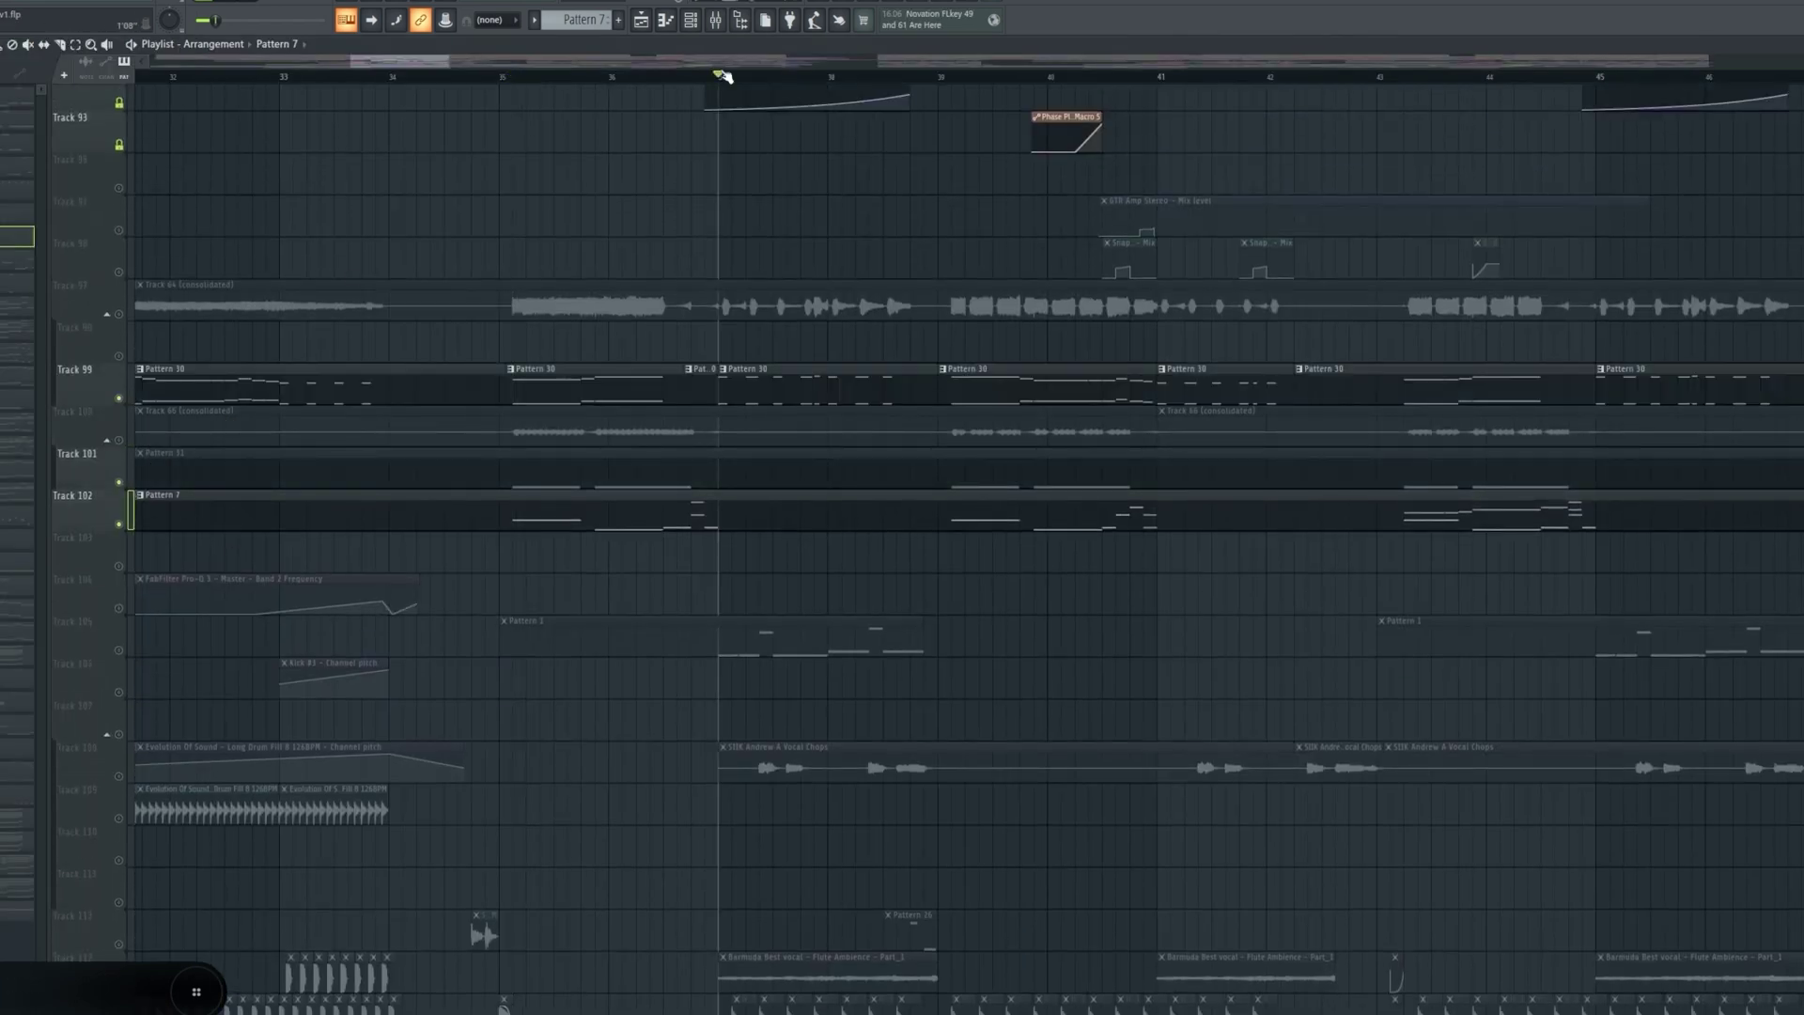
{"action": "scroll", "coordinate": [1343, 470], "scroll_direction": "up", "scroll_amount": 1}
{"action": "scroll", "coordinate": [1317, 470], "scroll_direction": "up", "scroll_amount": 1}
{"action": "right_click", "coordinate": [119, 650]}
{"action": "scroll", "coordinate": [539, 504], "scroll_direction": "down", "scroll_amount": 4}
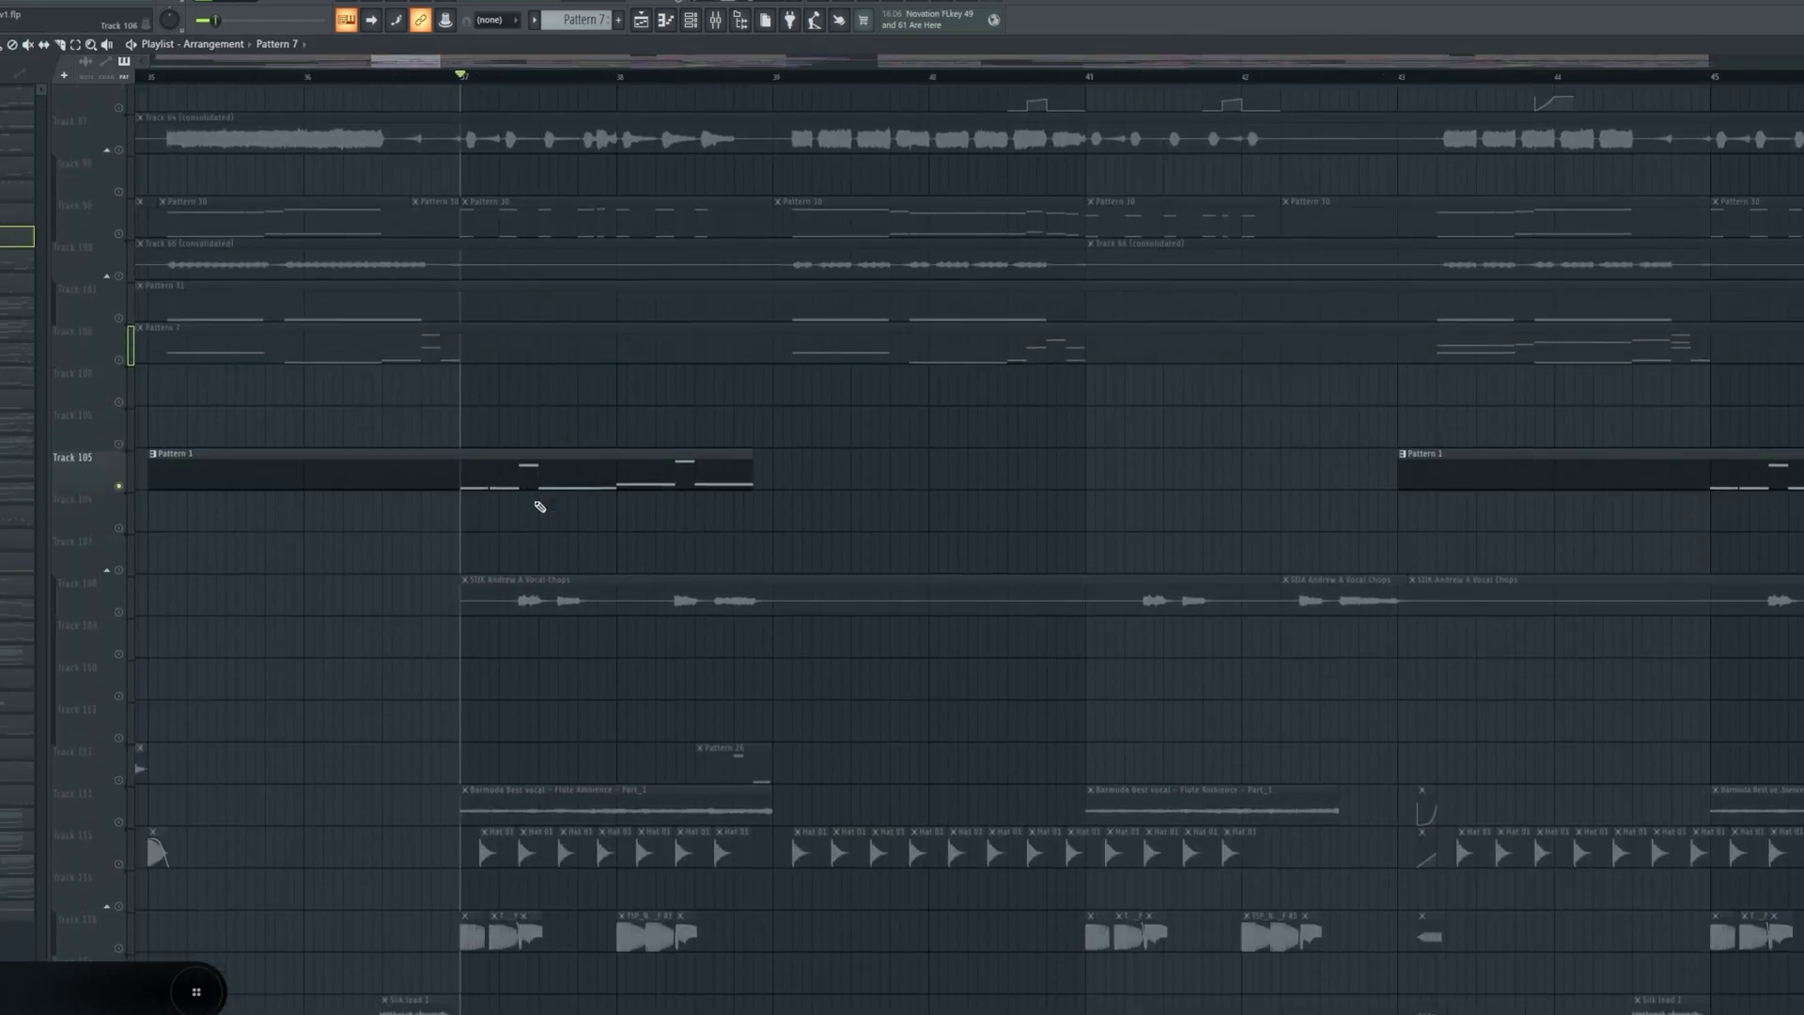
{"action": "key", "text": "space"}
{"action": "key", "text": "space"}
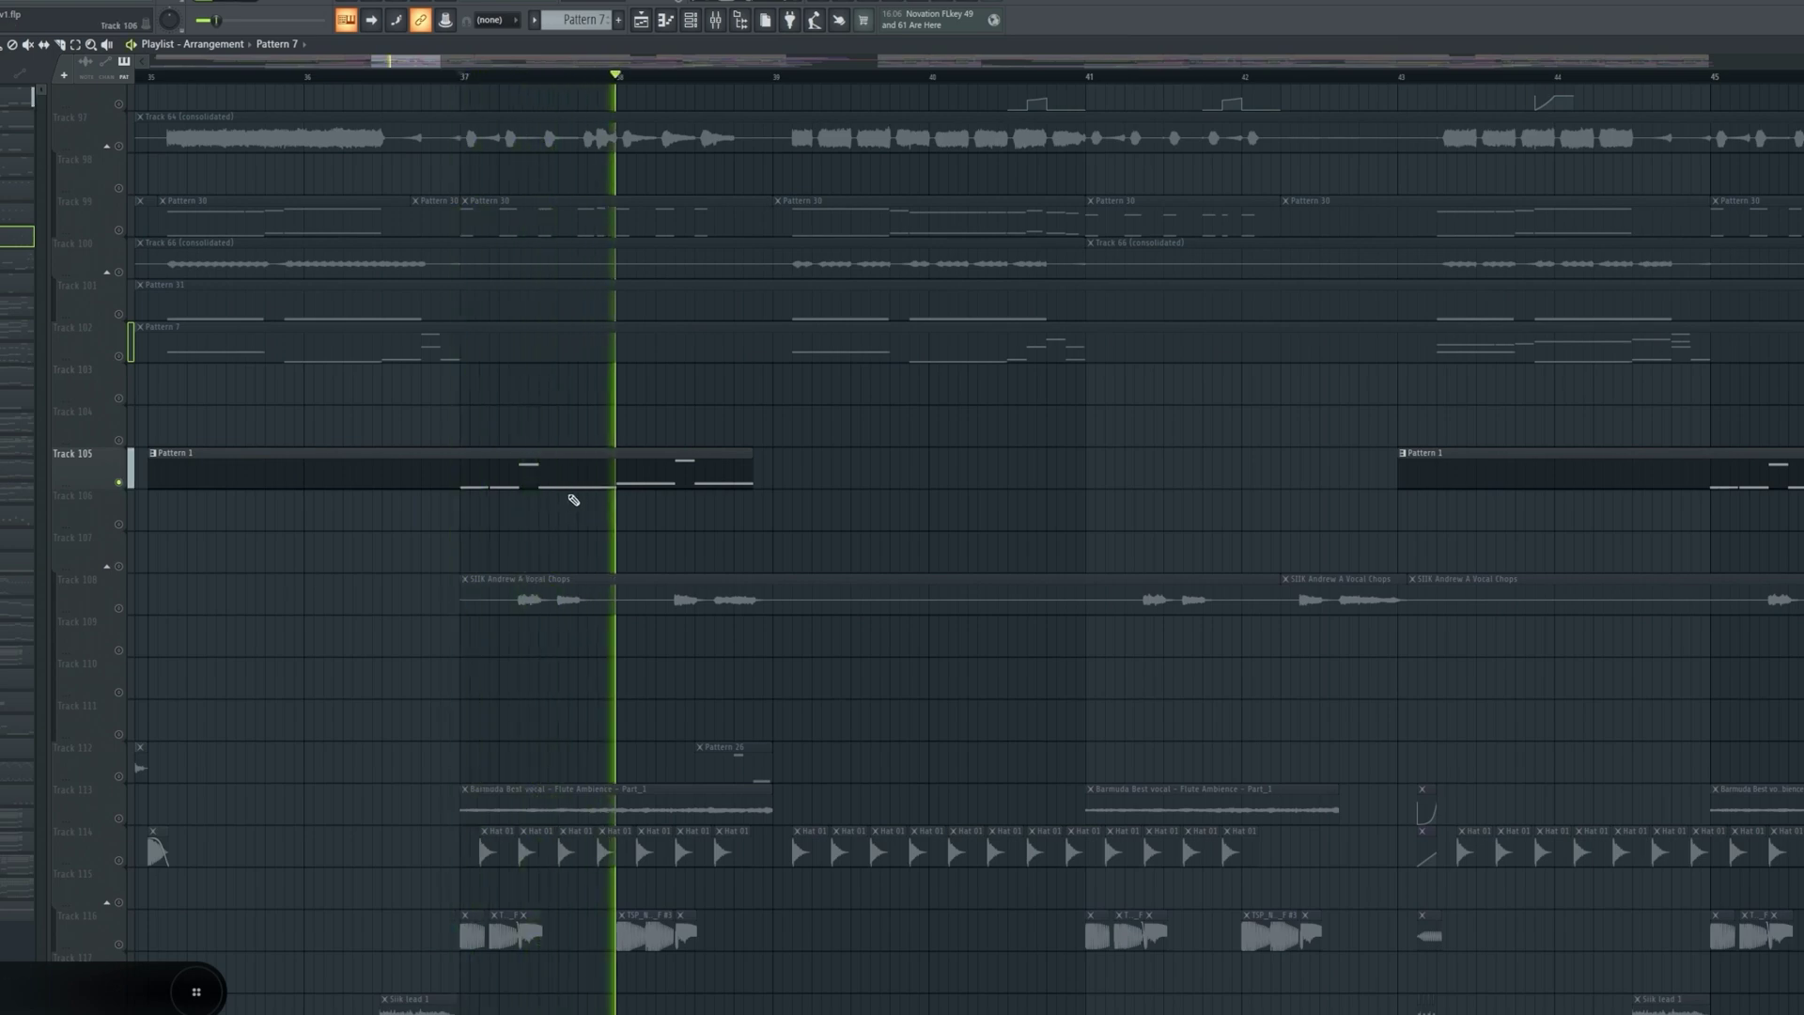
- Open Pattern 1's notes, and inspect its Serum and Serum #9 patches
{"action": "double_click", "coordinate": [571, 465]}
{"action": "left_click", "coordinate": [691, 20]}
{"action": "left_click", "coordinate": [489, 317]}
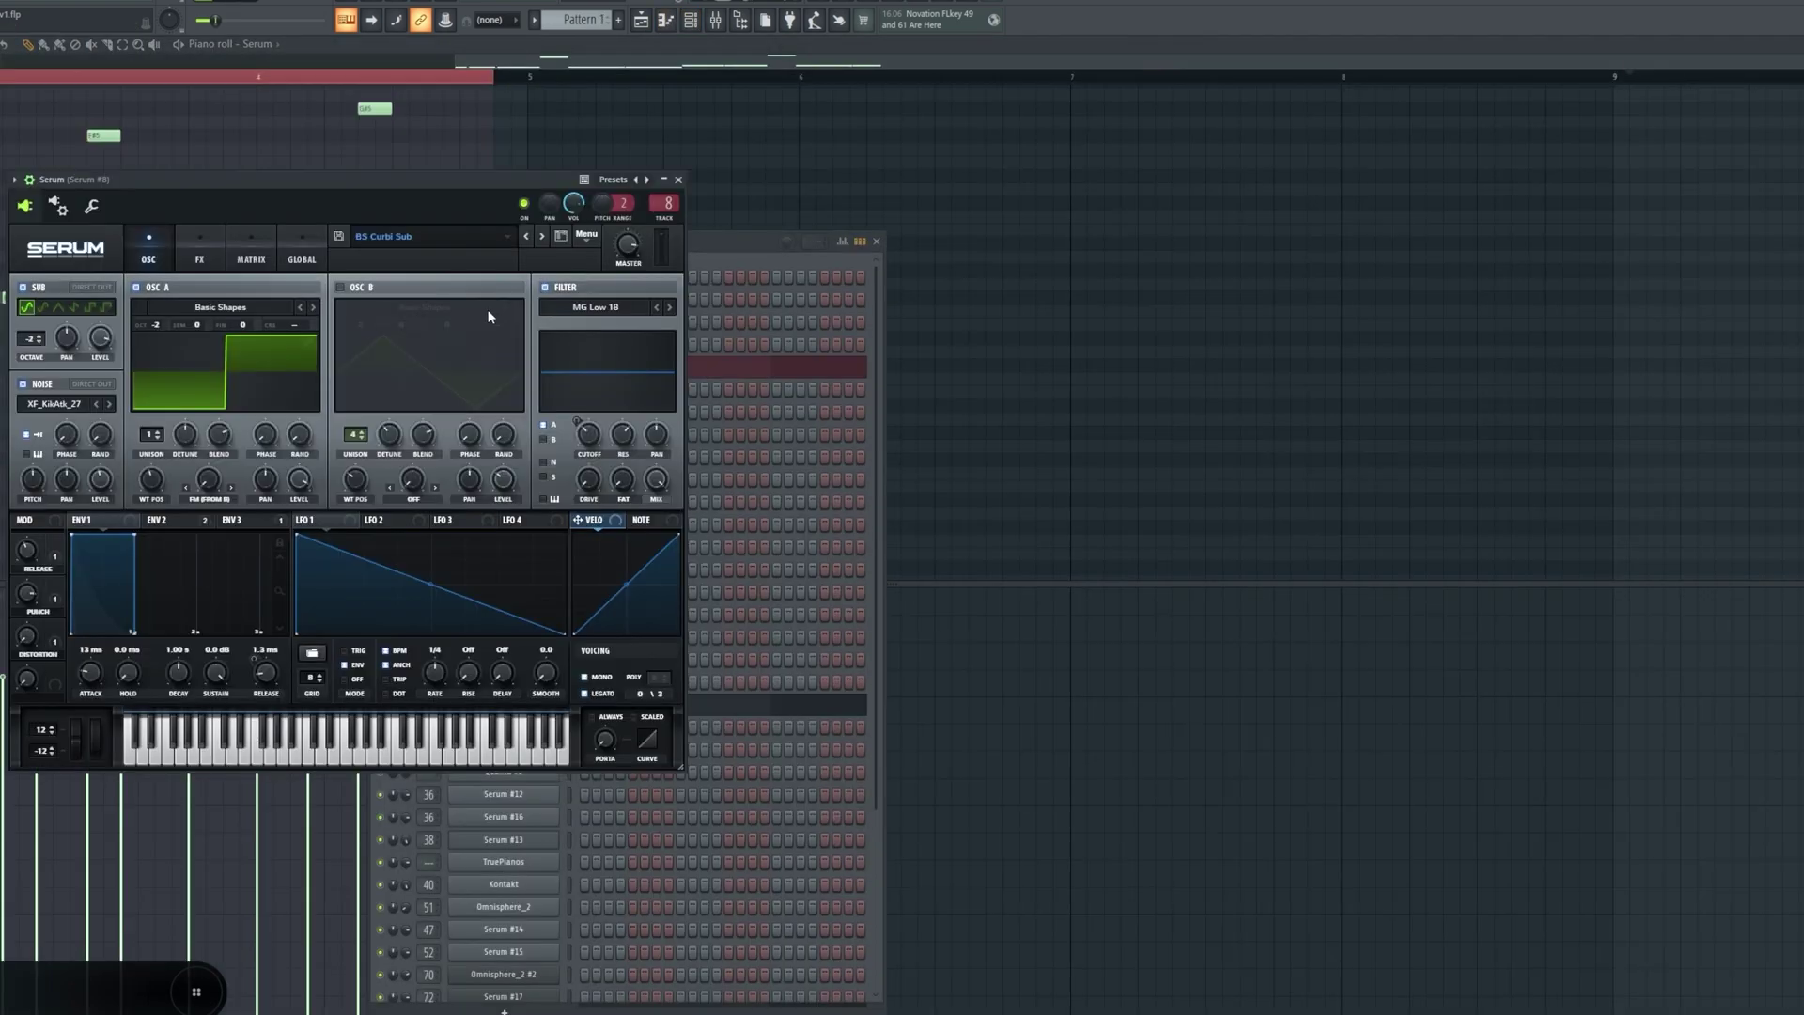
{"action": "left_click_drag", "start_coordinate": [416, 201], "coordinate": [490, 197]}
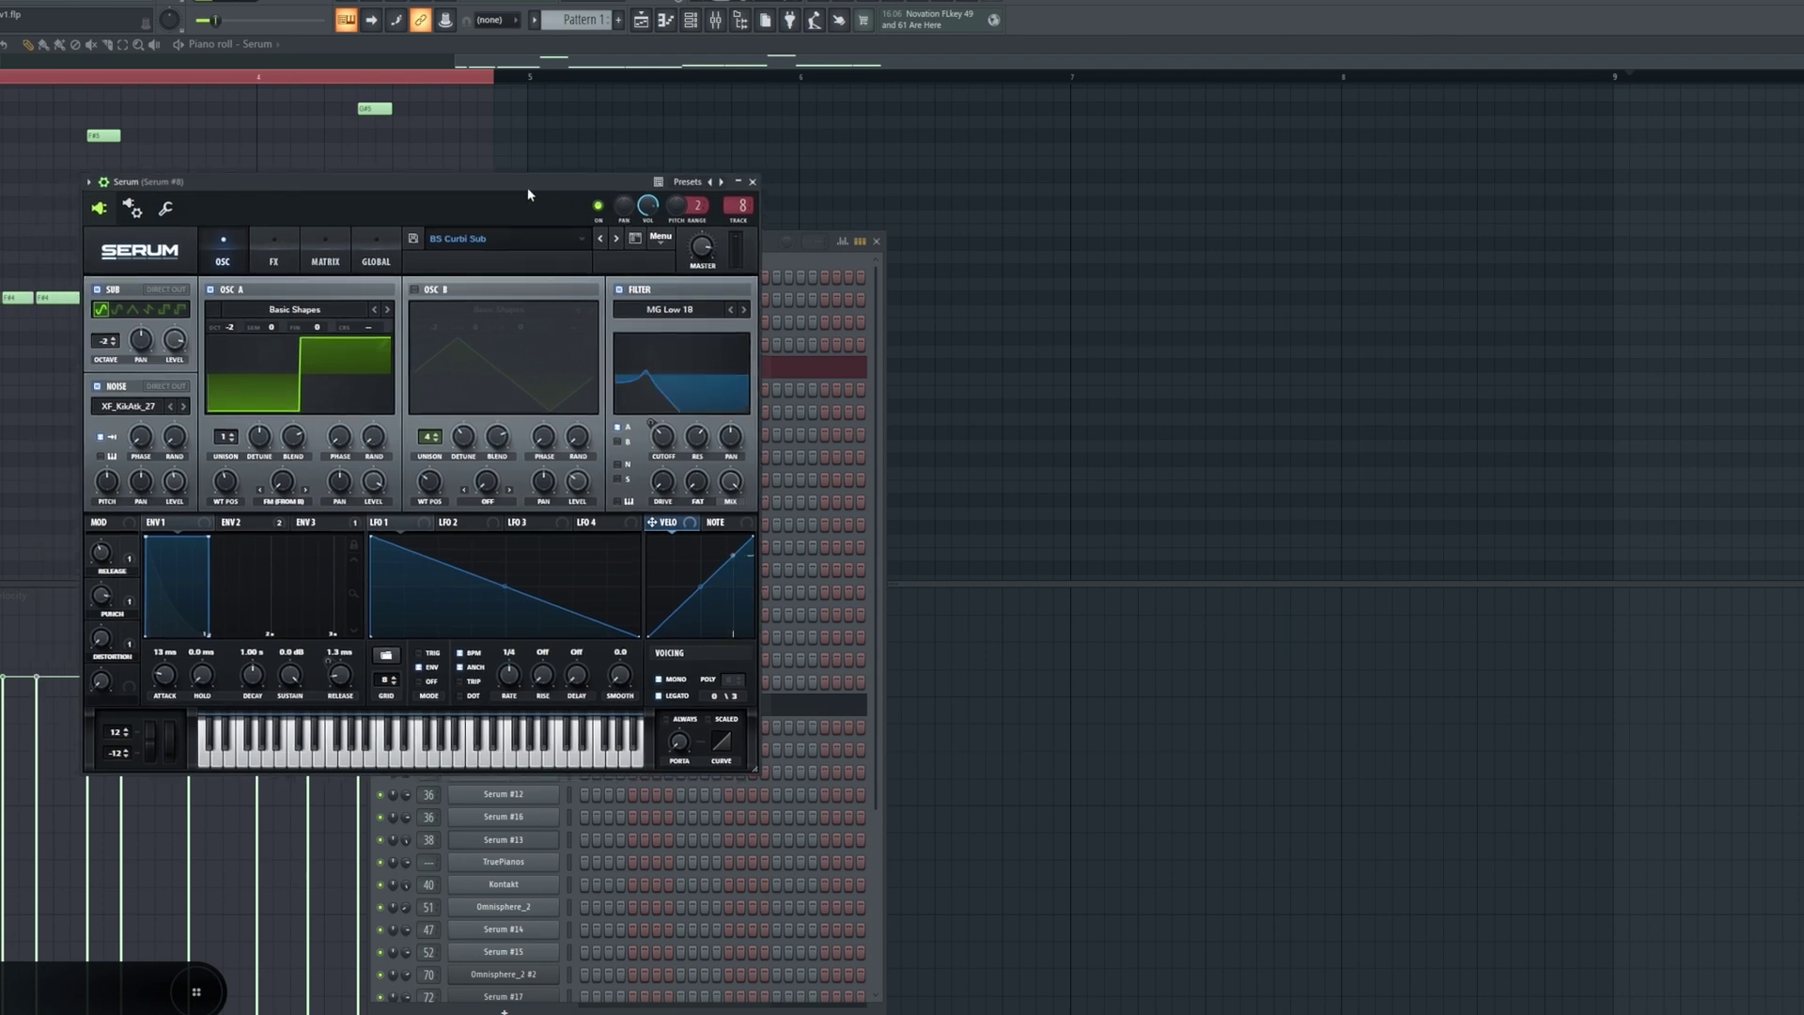
{"action": "left_click", "coordinate": [563, 785]}
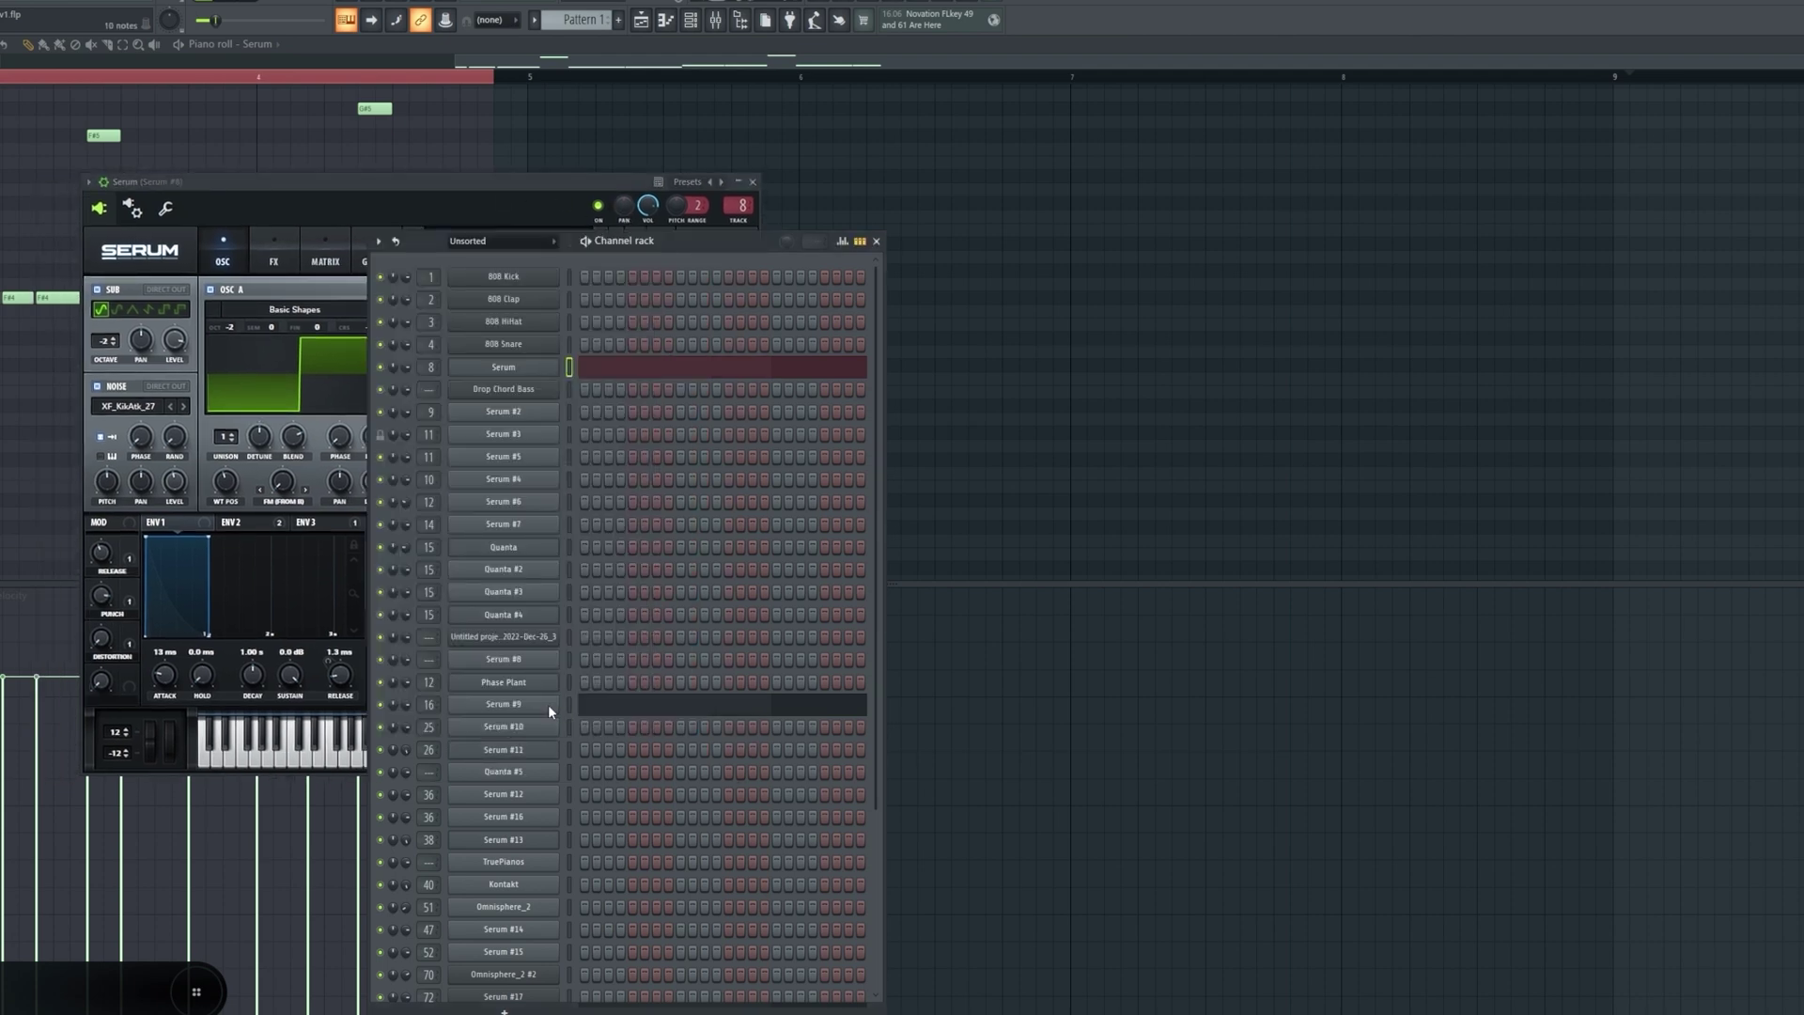
{"action": "left_click", "coordinate": [549, 704]}
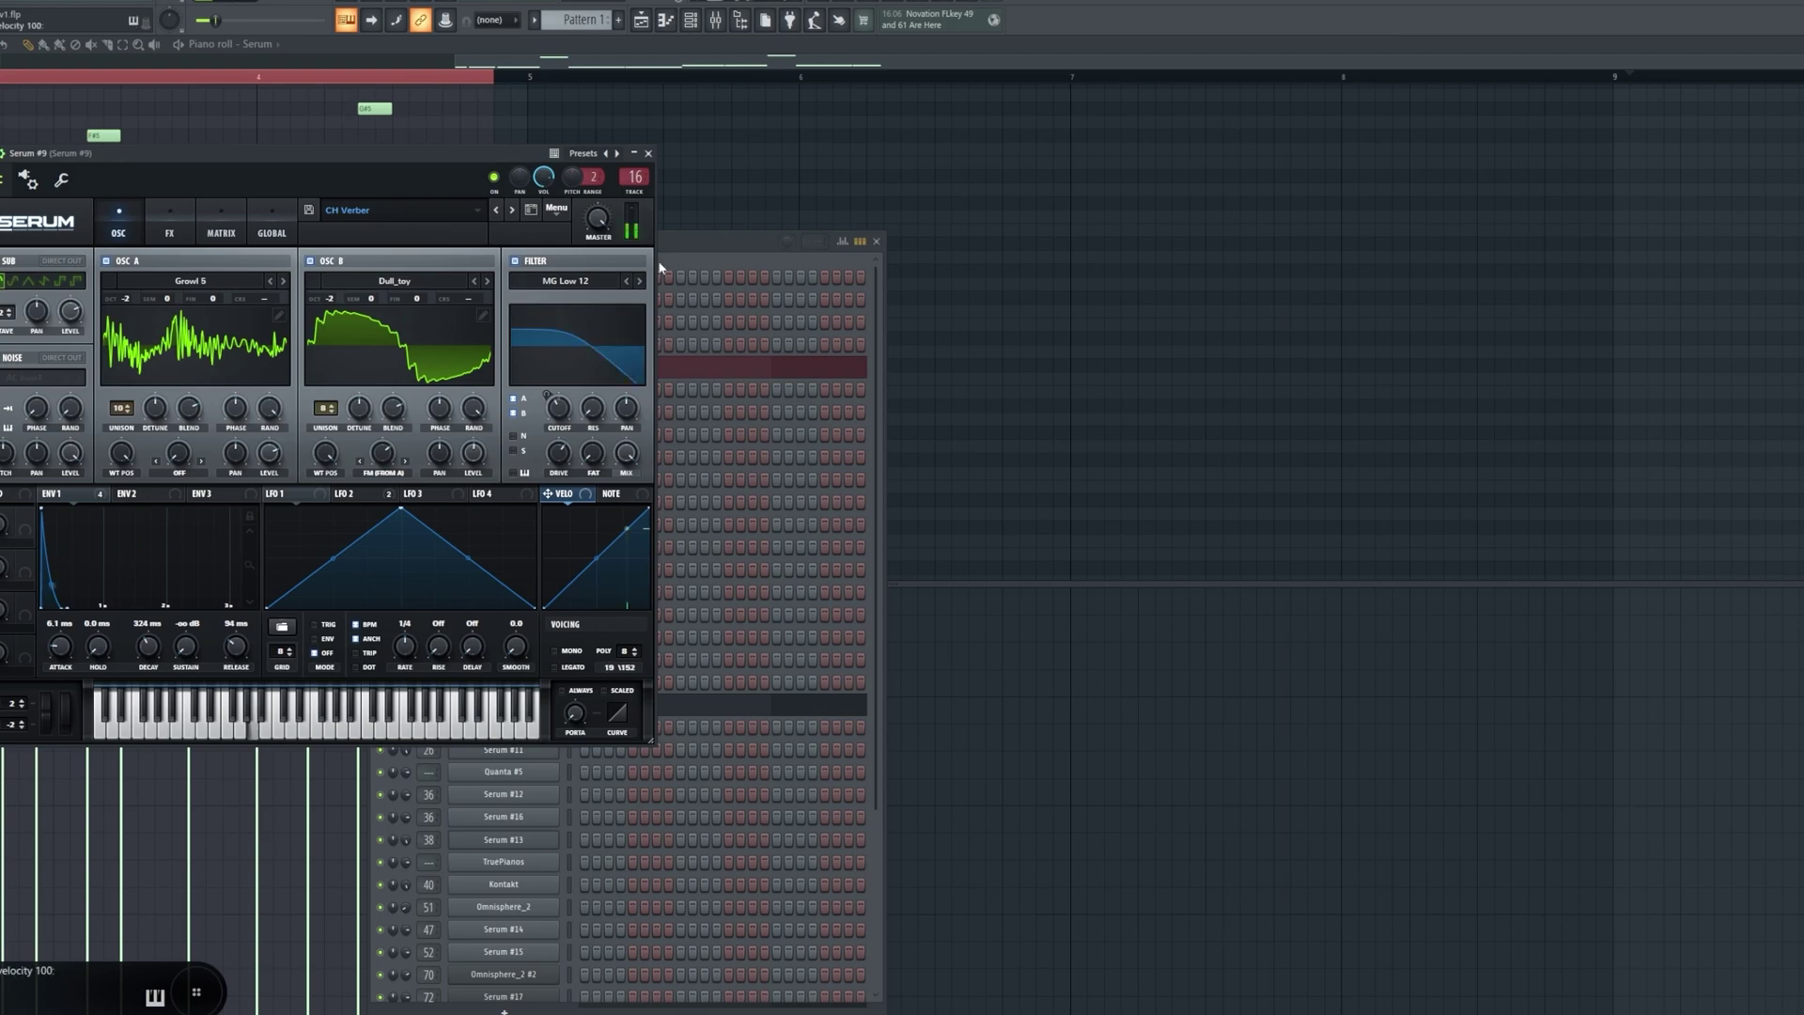
{"action": "key", "text": "F5"}
- Audition the TSP audio clips on Track 116 from bar 37, first soloed and again together with Pattern 1 on Track 105
{"action": "scroll", "coordinate": [166, 755], "scroll_direction": "down", "scroll_amount": 2}
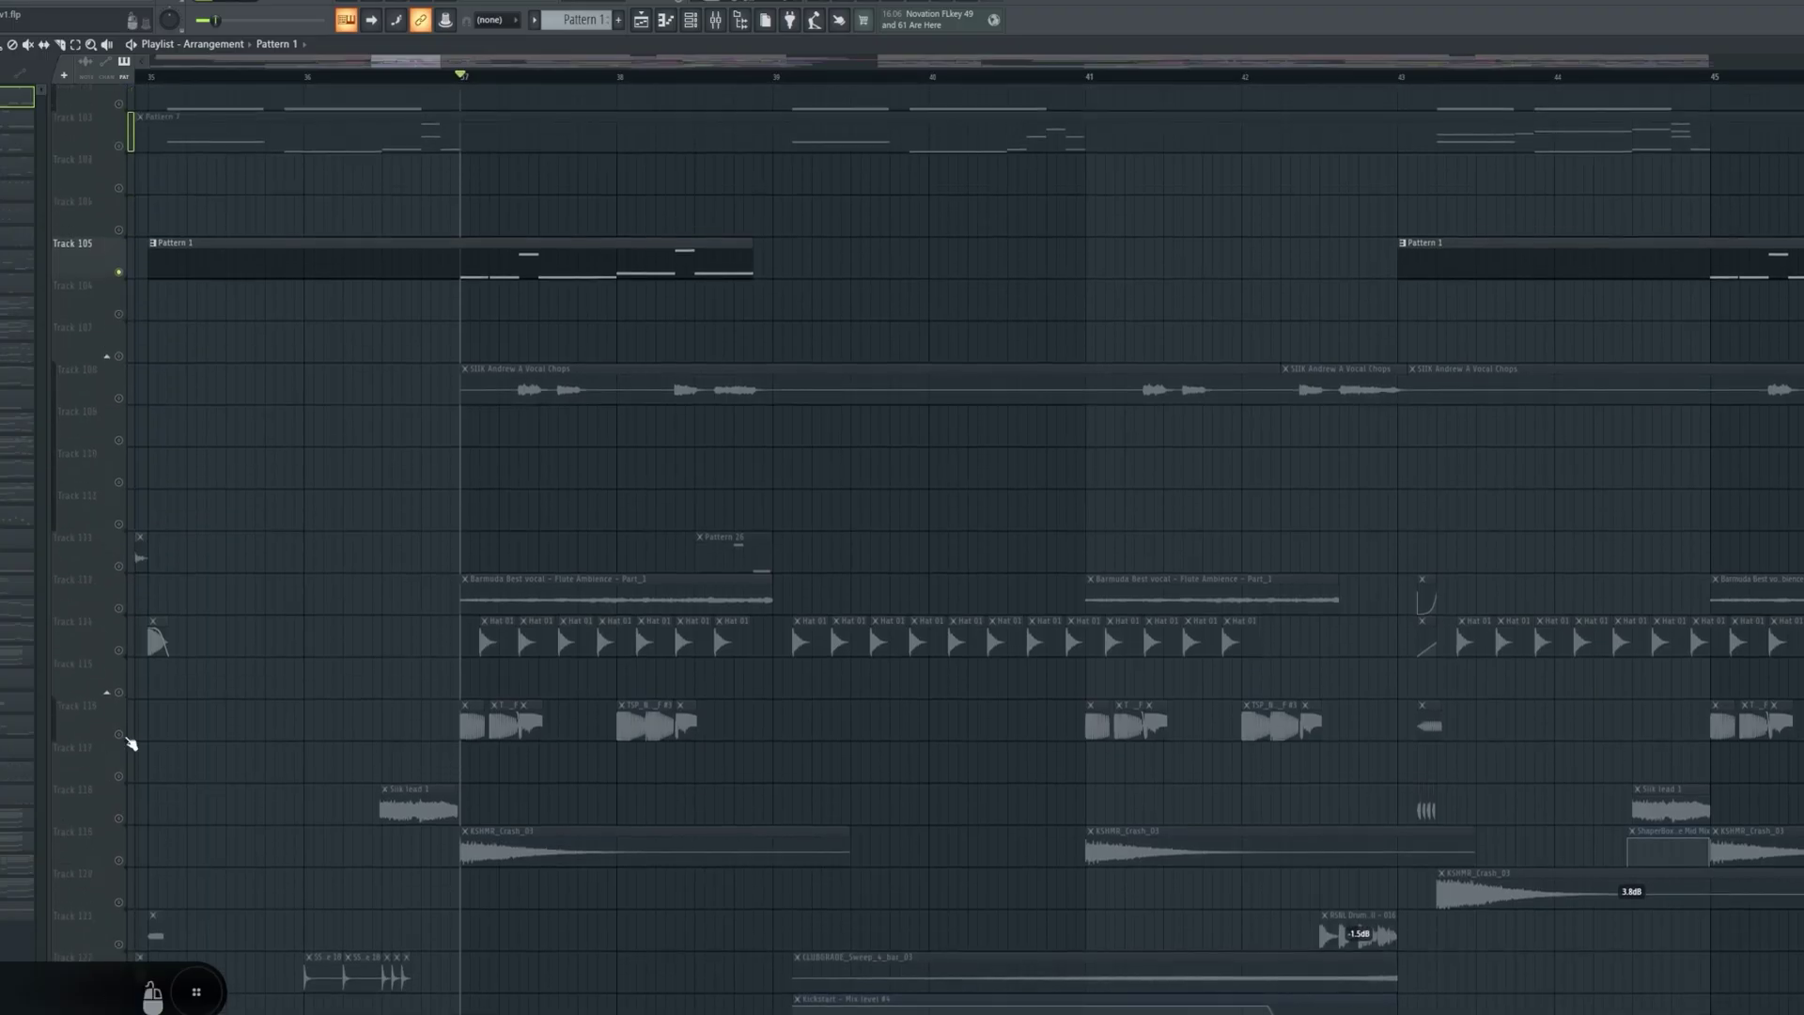
{"action": "right_click", "coordinate": [122, 737]}
{"action": "scroll", "coordinate": [462, 693], "scroll_direction": "down", "scroll_amount": 2}
{"action": "scroll", "coordinate": [523, 60], "scroll_direction": "up", "scroll_amount": 4}
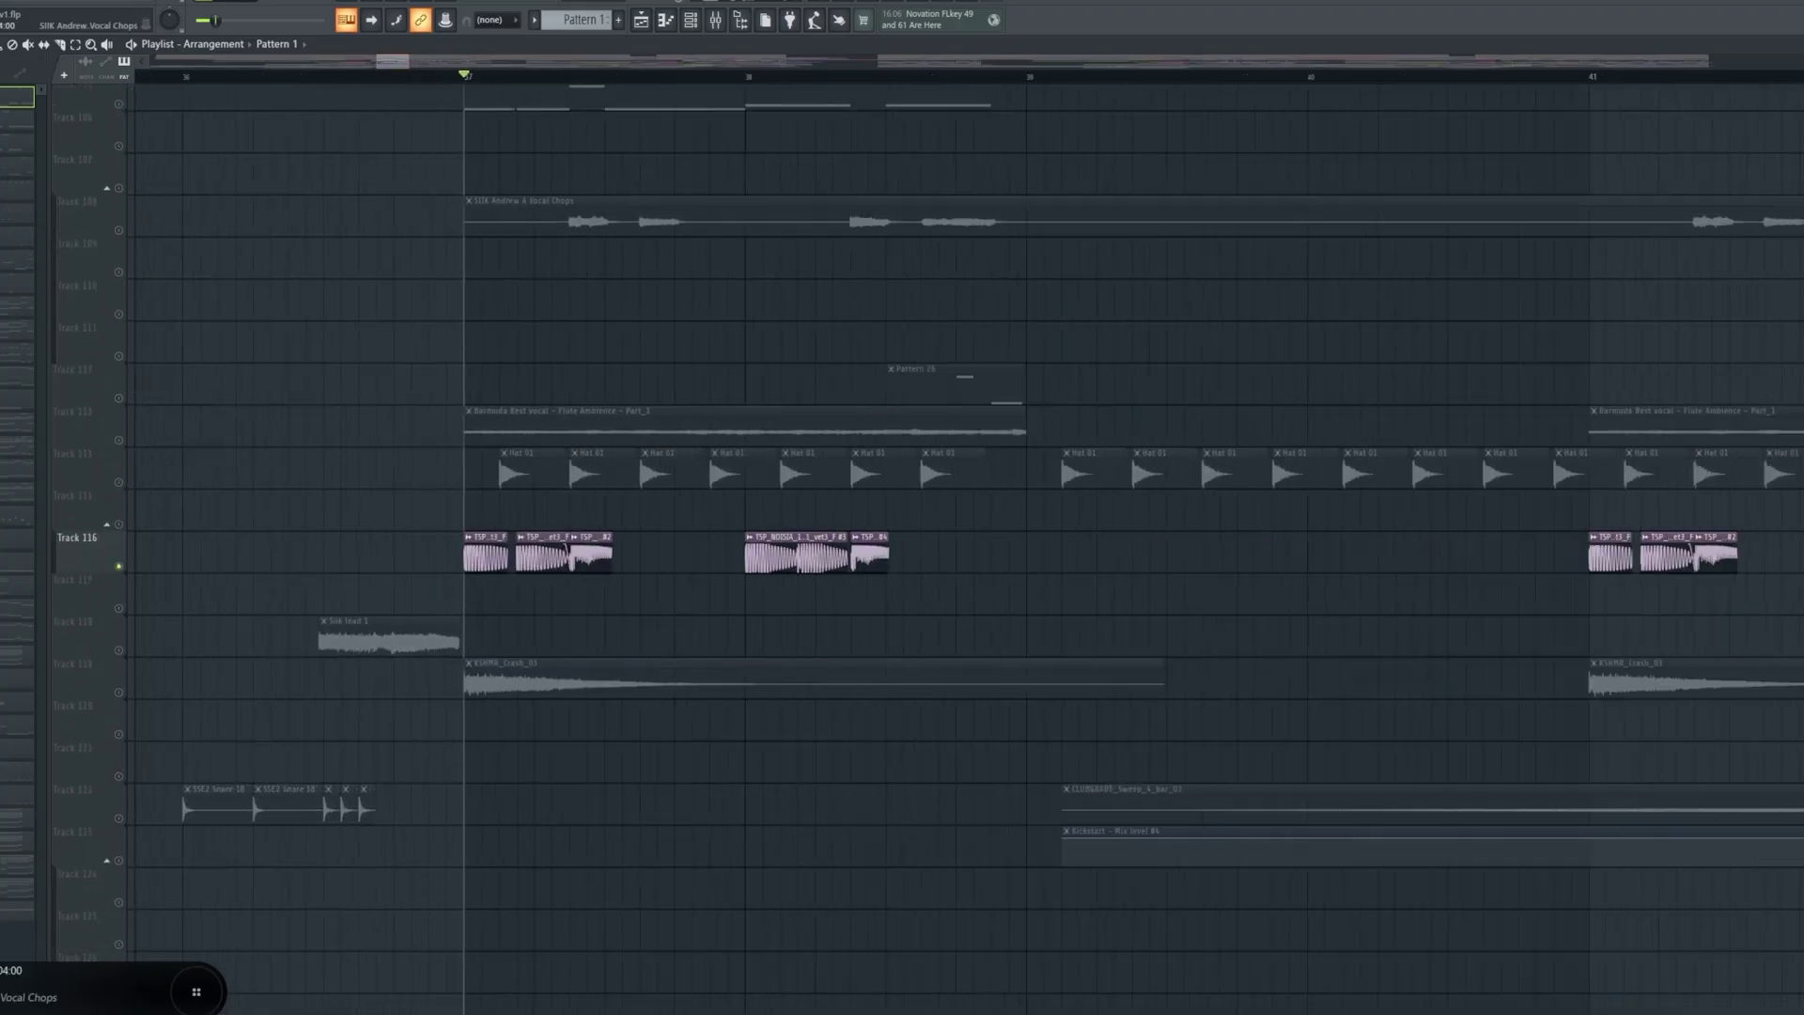
{"action": "key", "text": "space"}
{"action": "scroll", "coordinate": [448, 391], "scroll_direction": "up", "scroll_amount": 6}
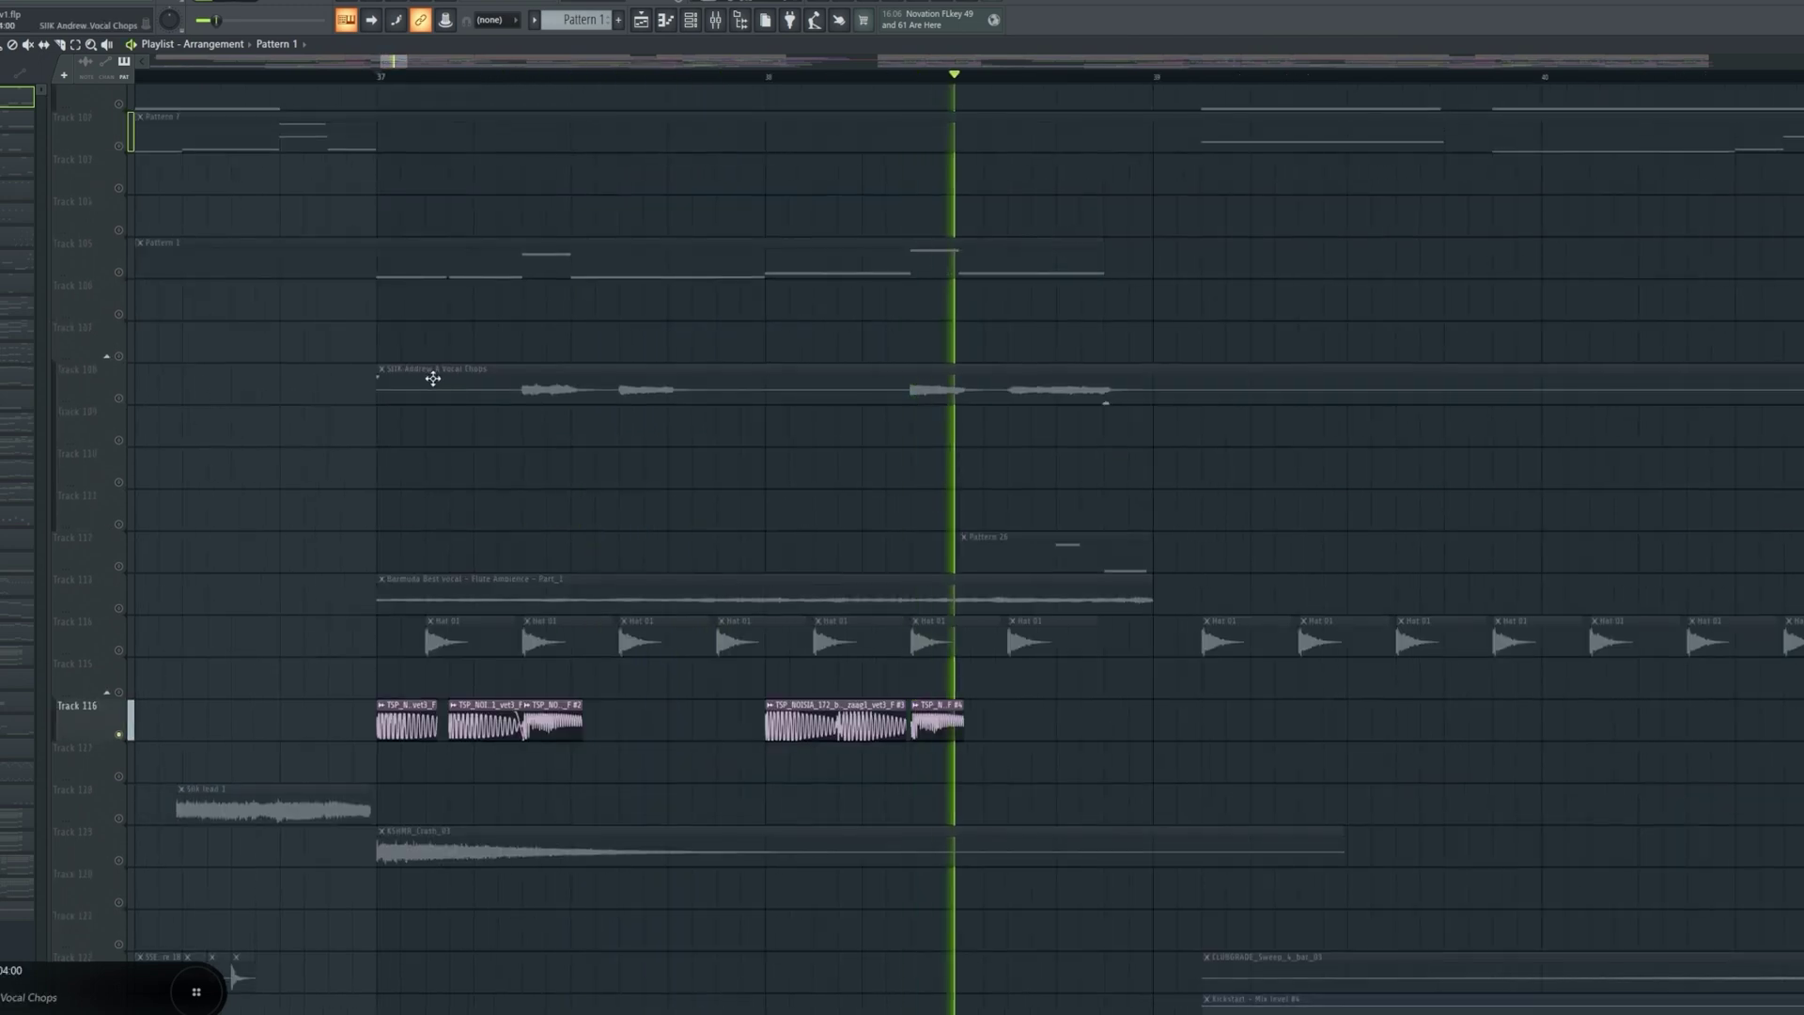
{"action": "key", "text": "space"}
{"action": "key", "text": "space"}
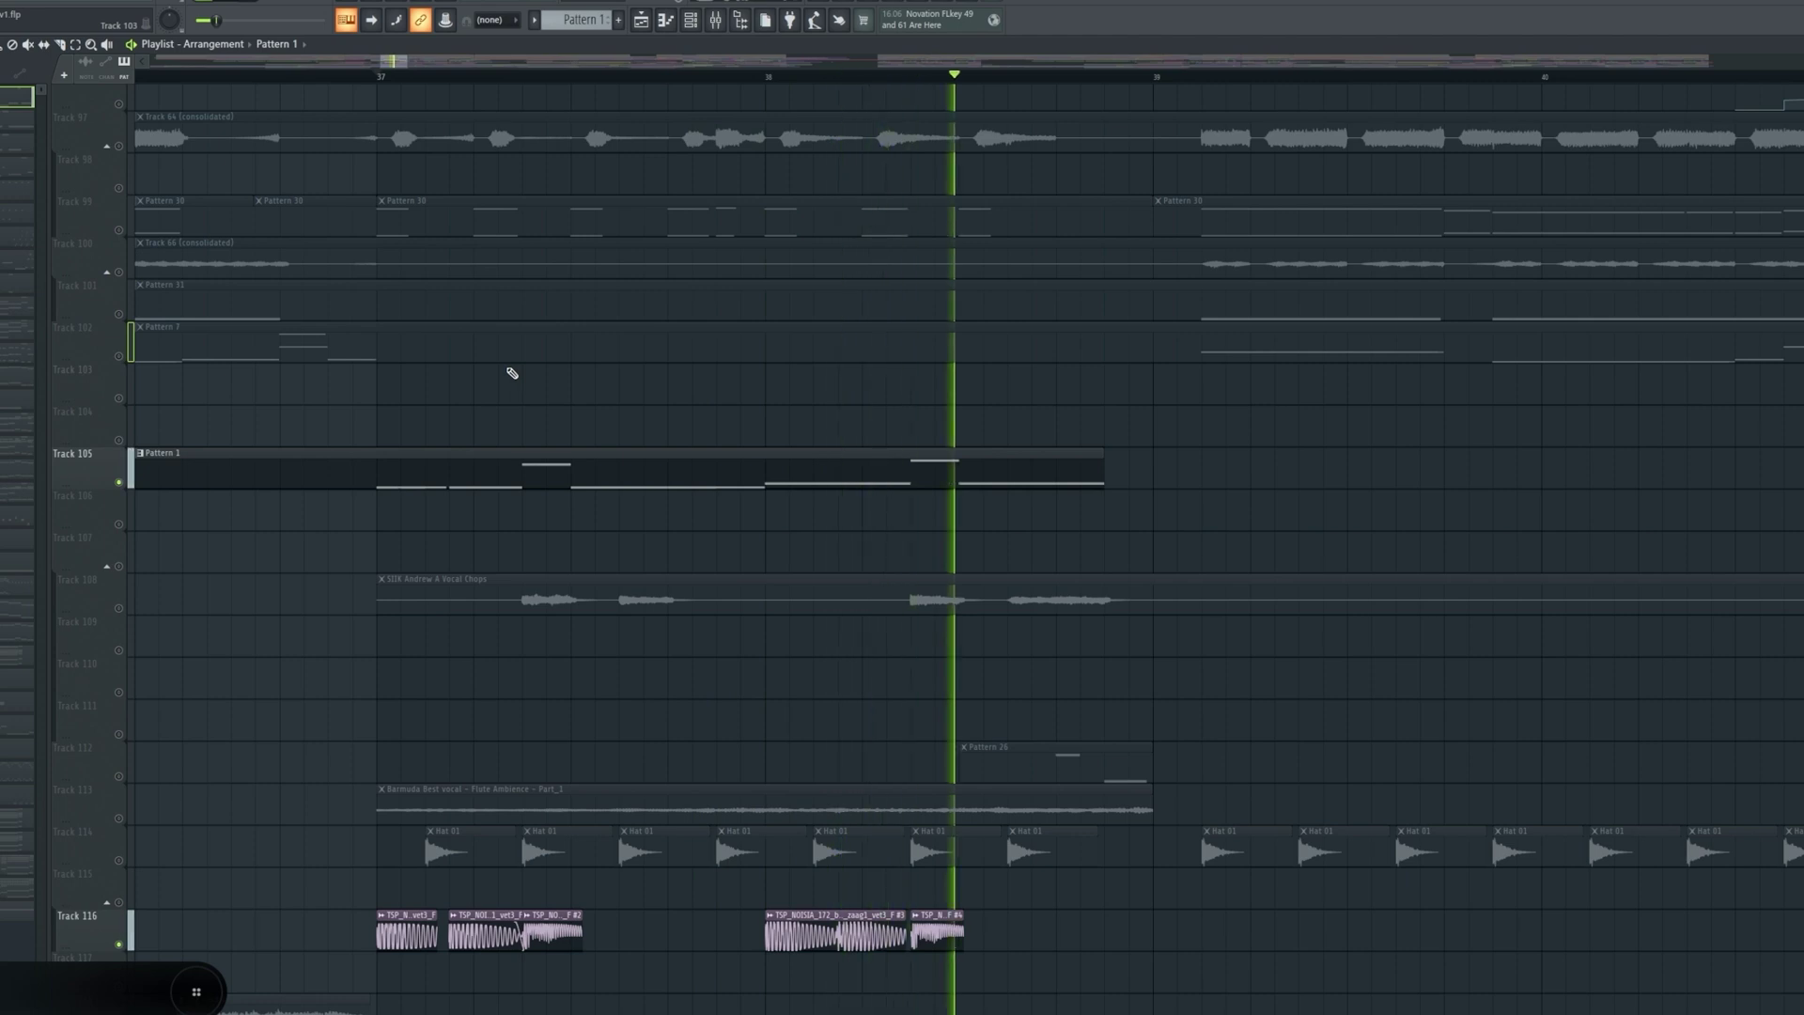
{"action": "key", "text": "space"}
- Solo Track 108 and audition the vocal chops from the first chop after bar 37
{"action": "scroll", "coordinate": [278, 624], "scroll_direction": "down", "scroll_amount": 2}
{"action": "right_click", "coordinate": [120, 525]}
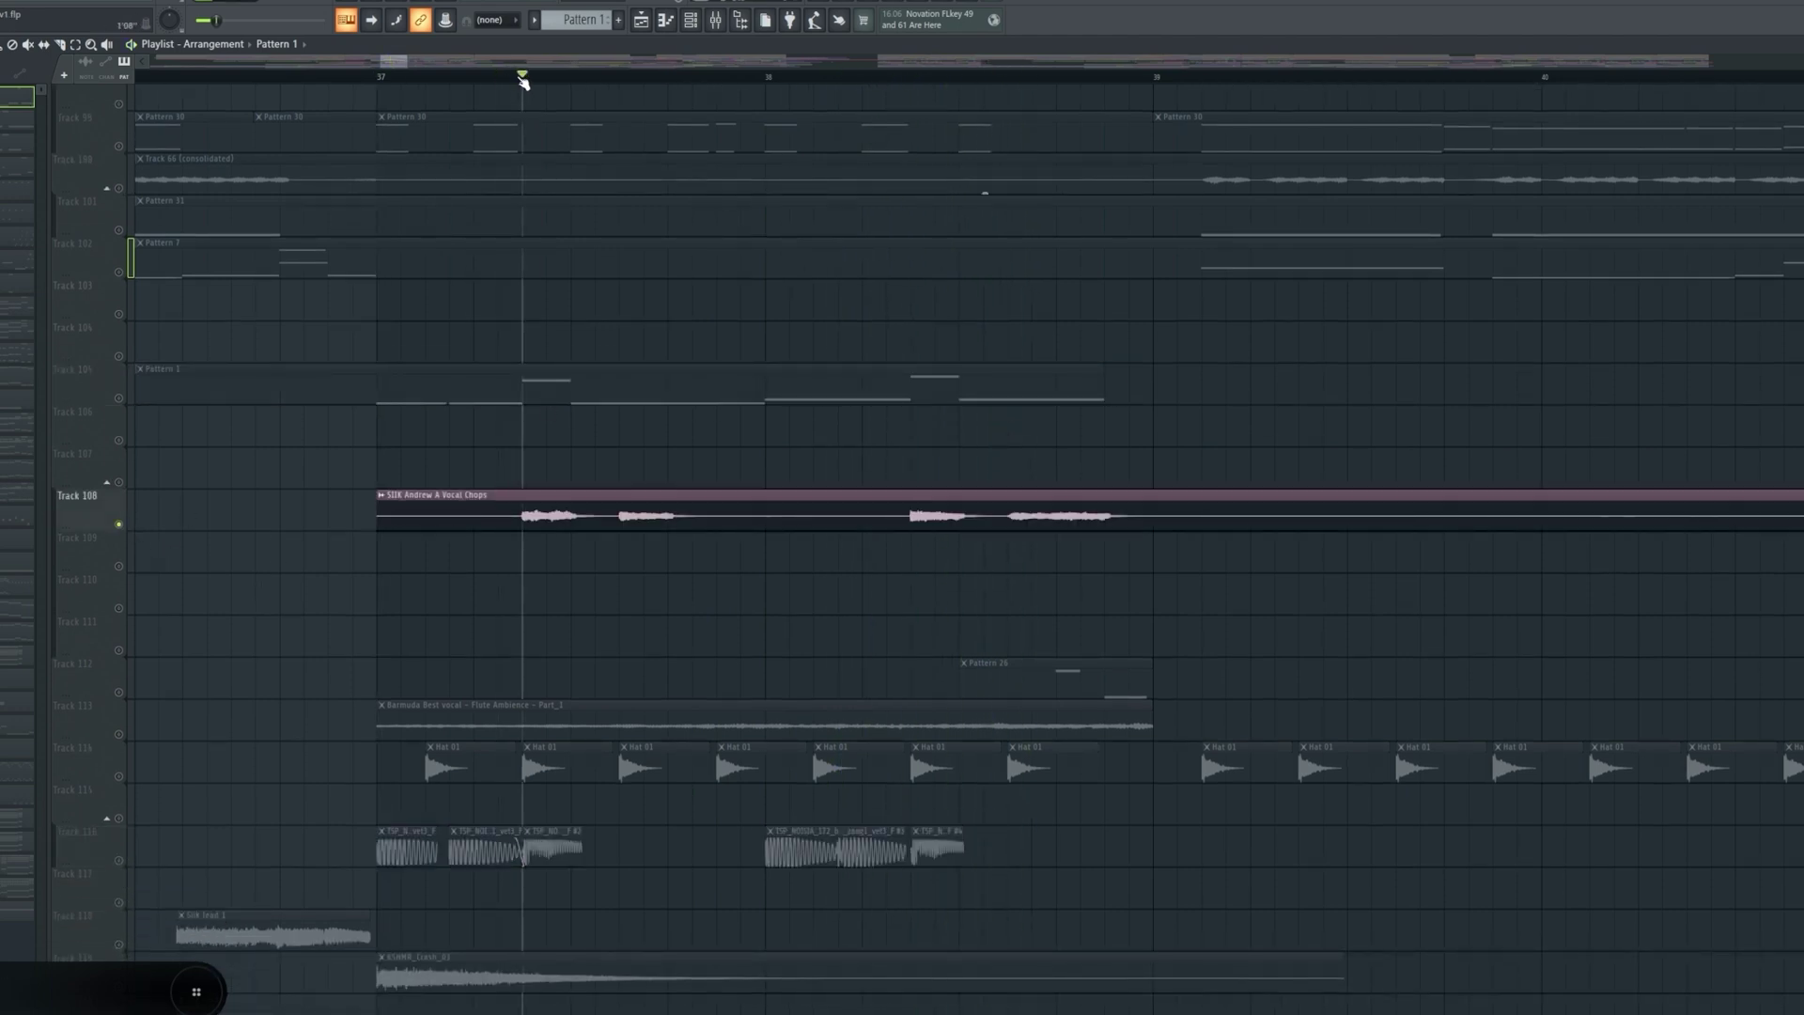
{"action": "key", "text": "space"}
{"action": "key", "text": "space"}
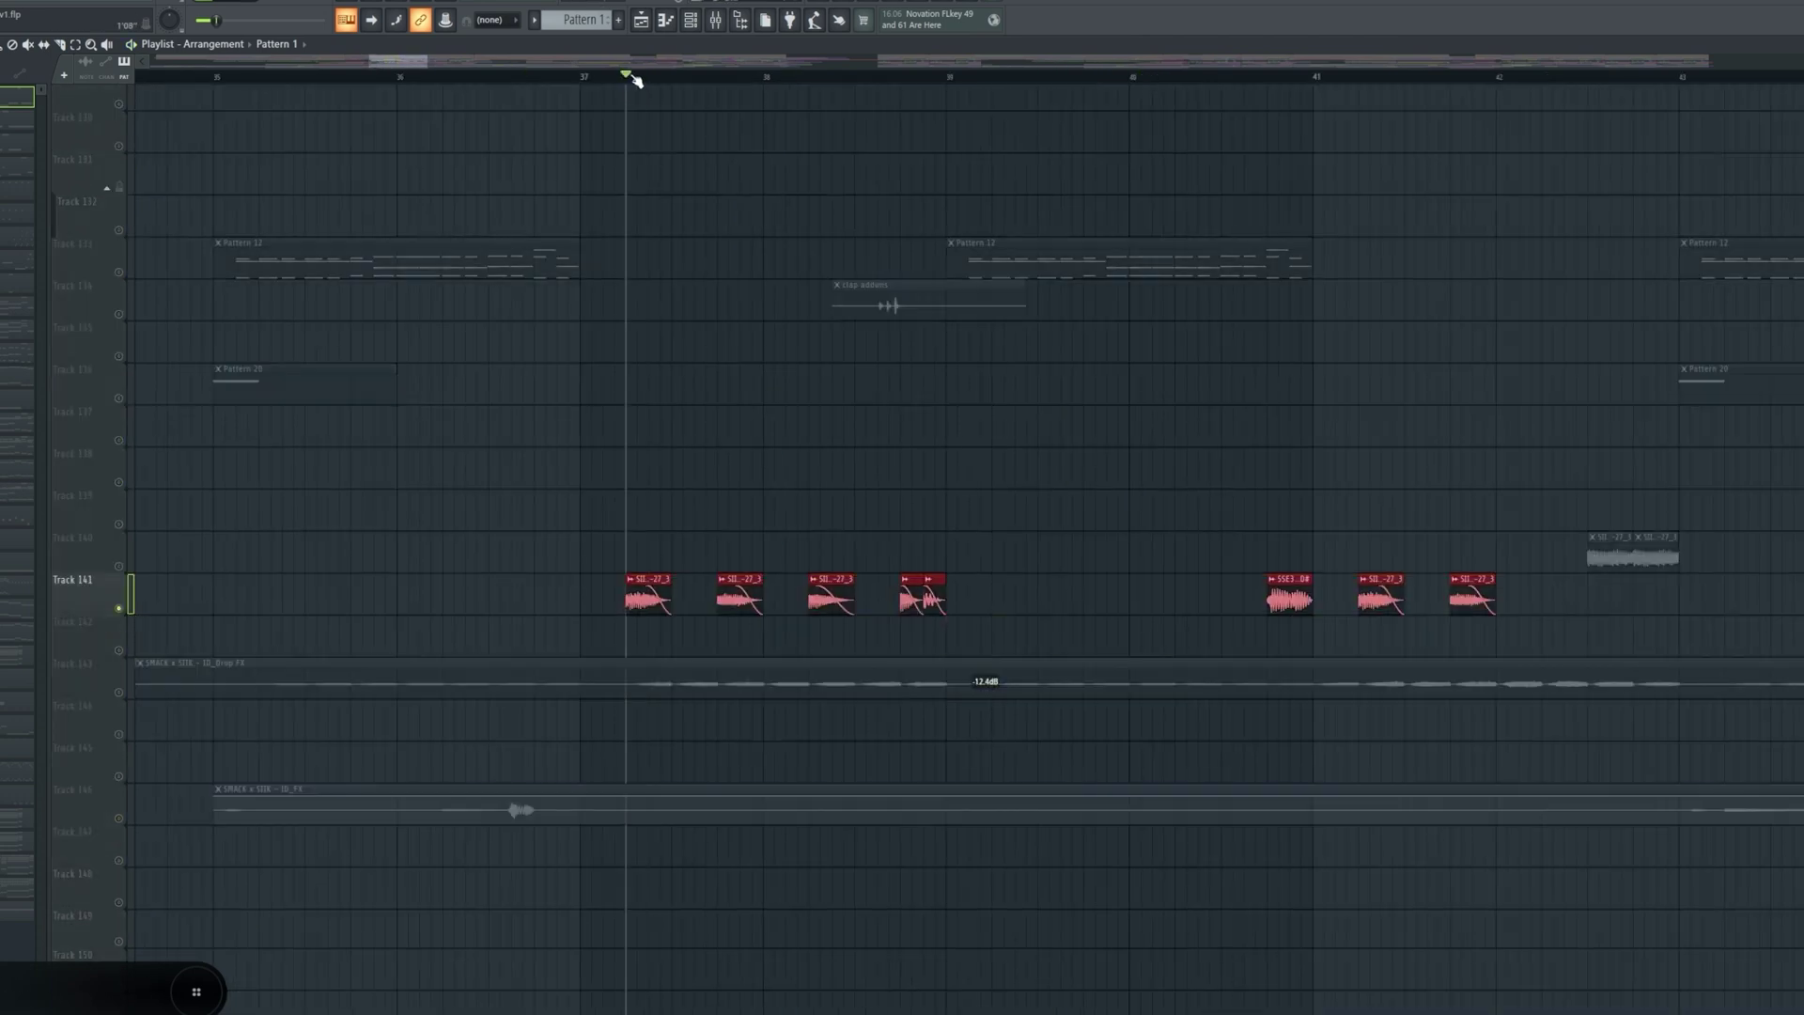
- Audition the short audio clips on Track 141 from the first clip after bar 37
{"action": "key", "text": "ctrl+d"}
{"action": "key", "text": "space"}
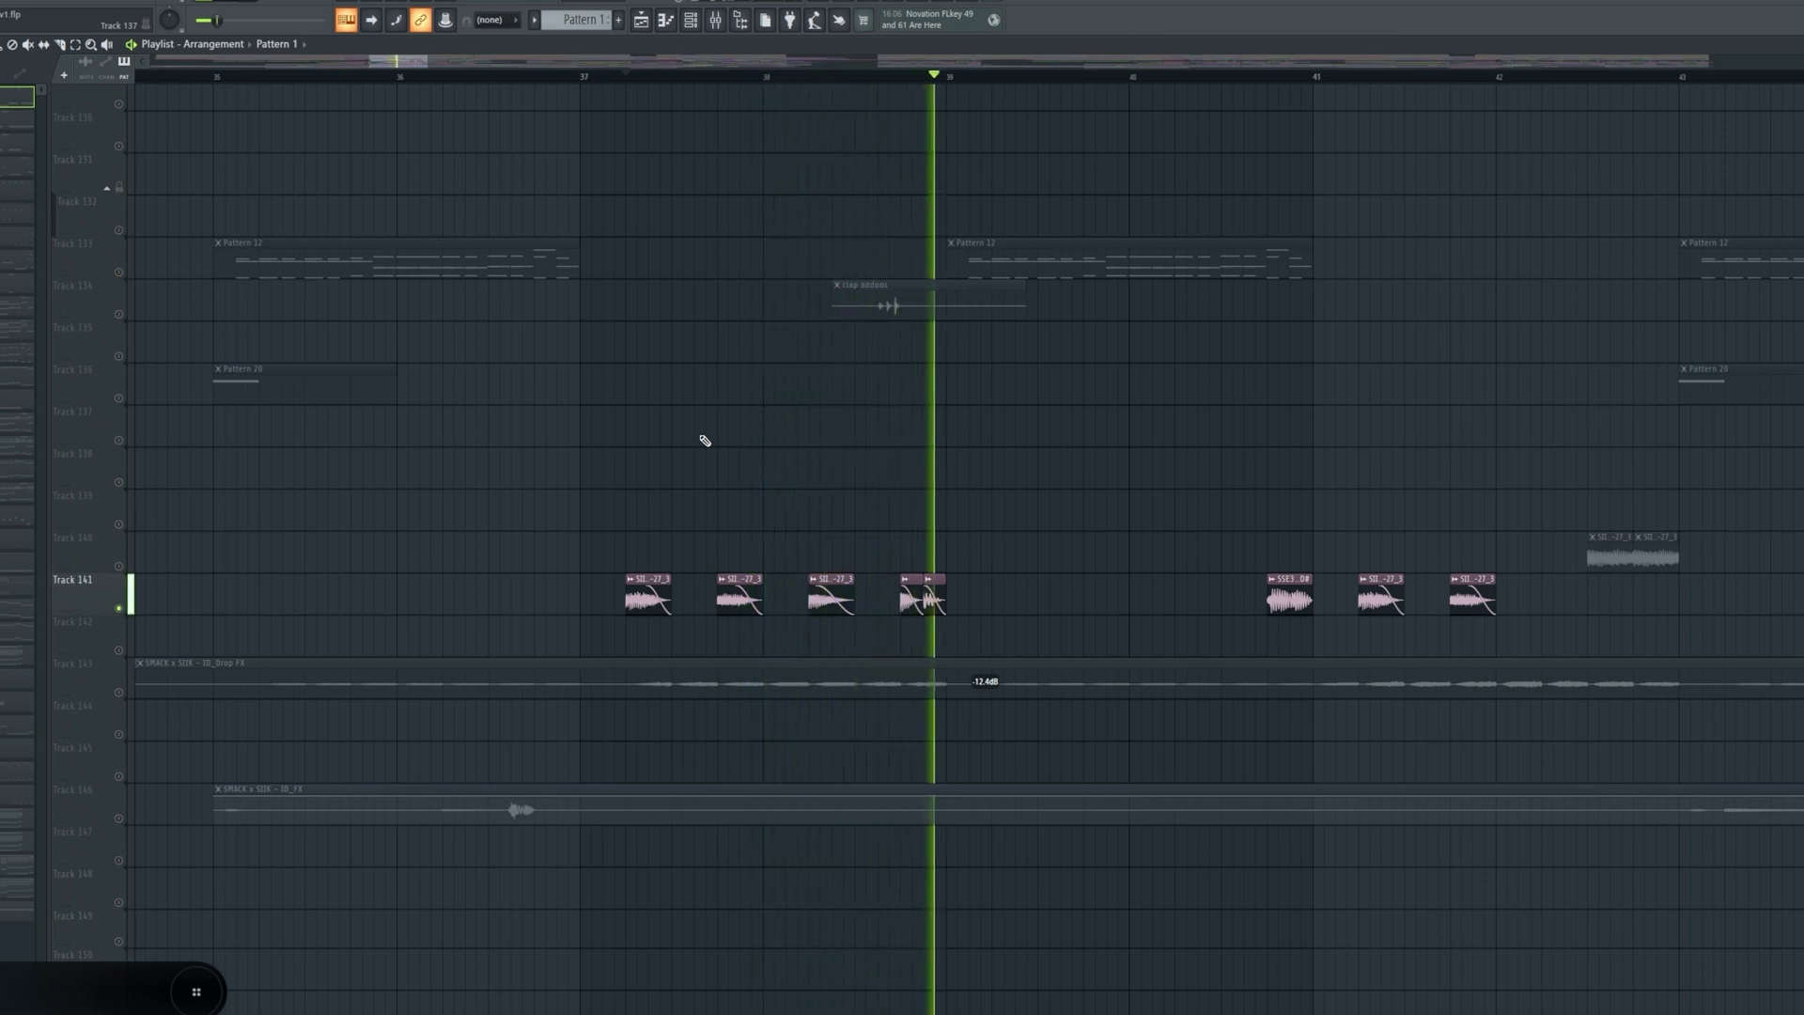
{"action": "key", "text": "space"}
- Inspect the Track 141 sample and the MConvolutionEZ effect on mixer track 49, previewing the sample and toggling the effect
{"action": "left_click", "coordinate": [233, 459]}
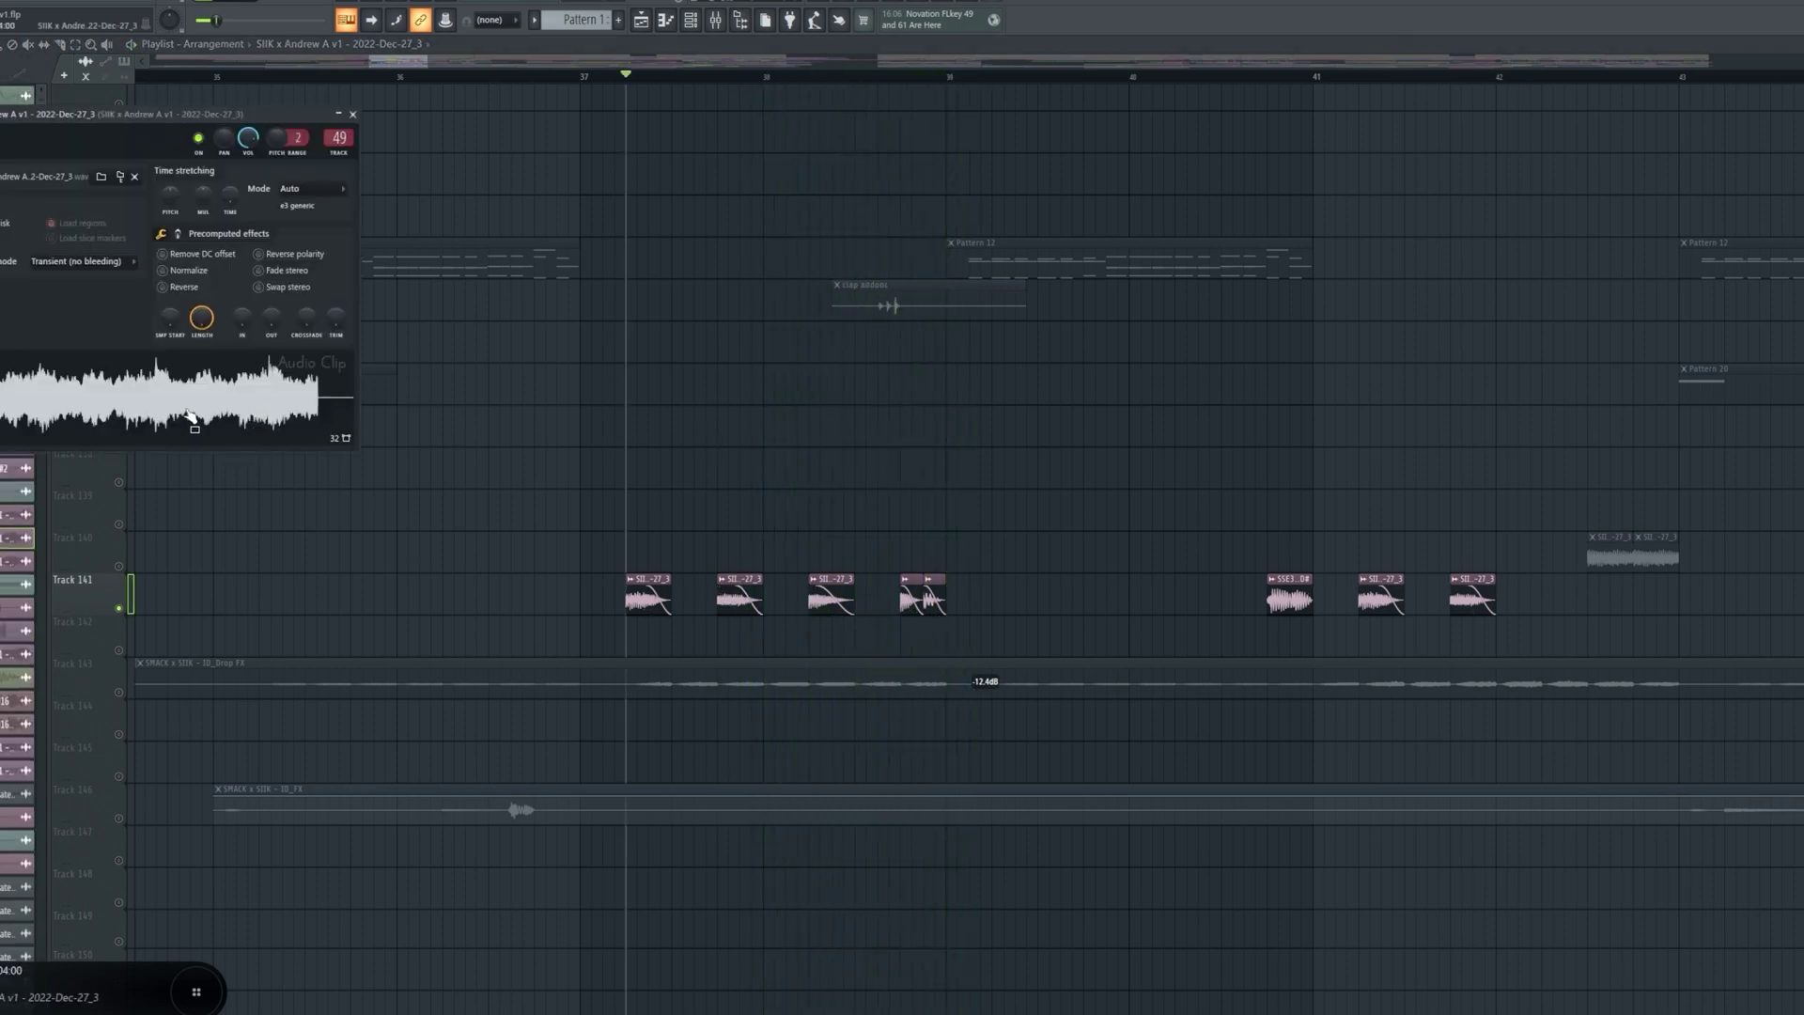
{"action": "left_click", "coordinate": [715, 23]}
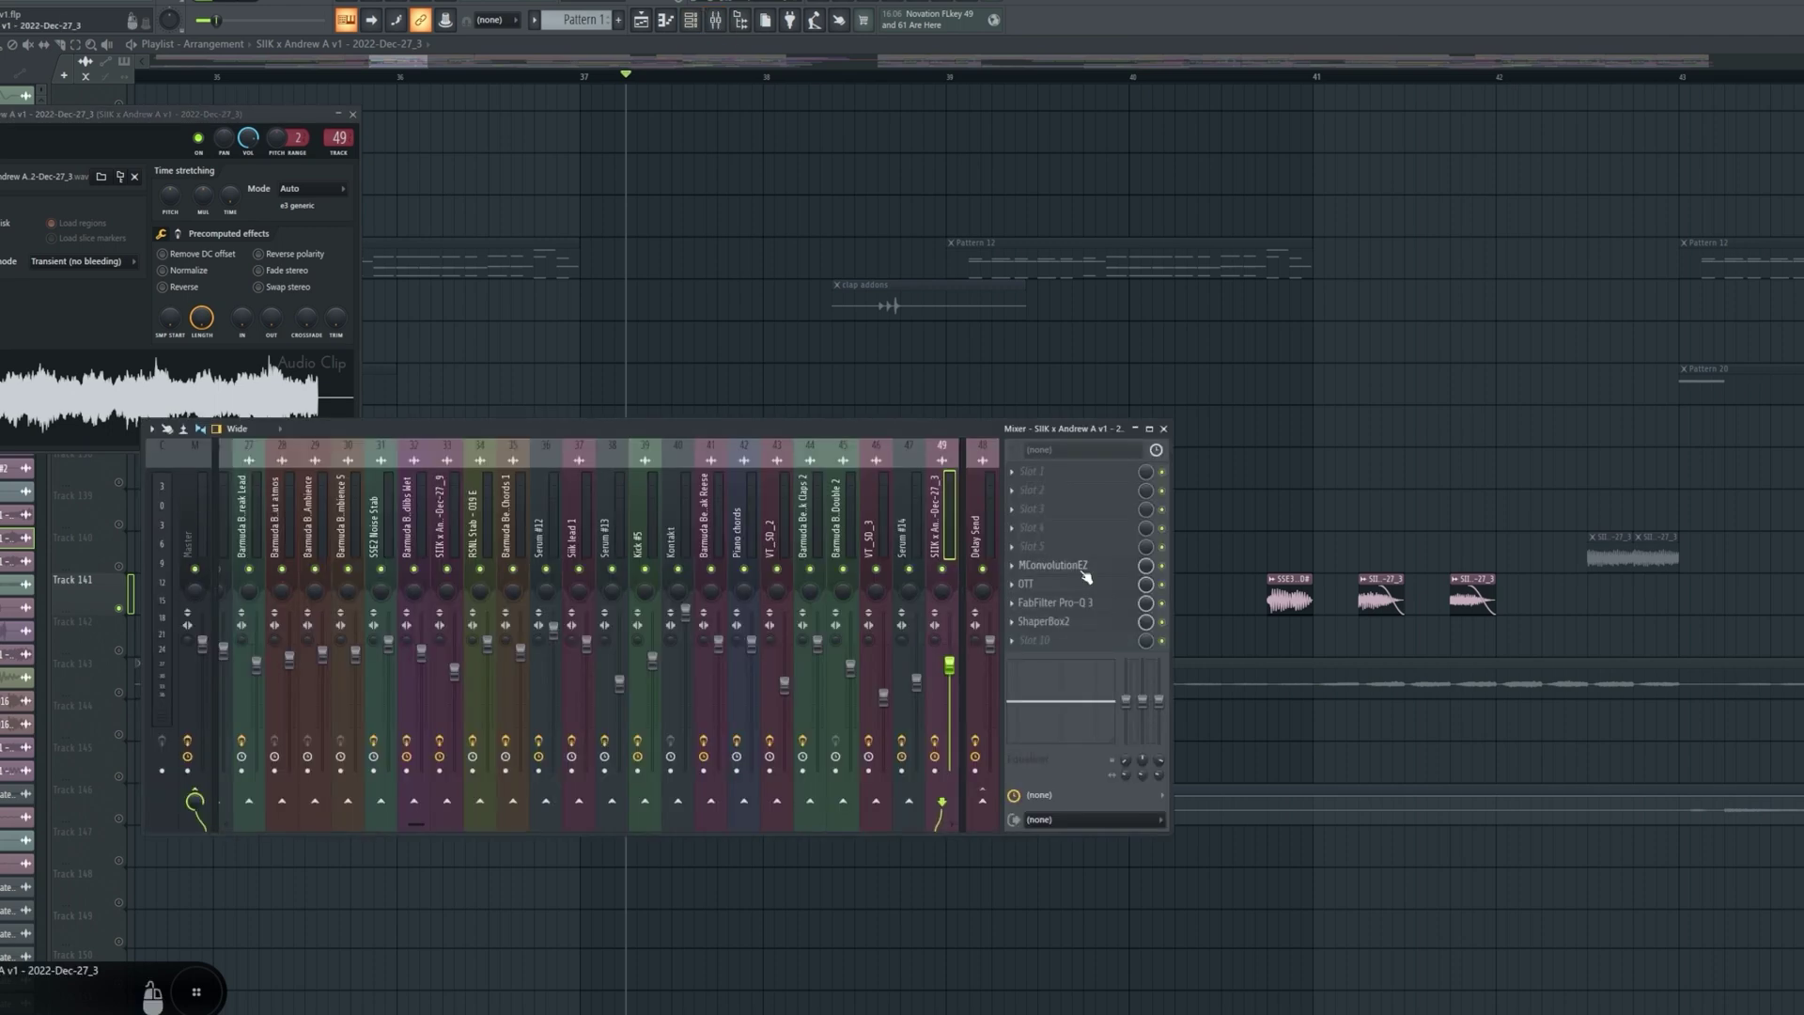
{"action": "left_click", "coordinate": [1076, 573]}
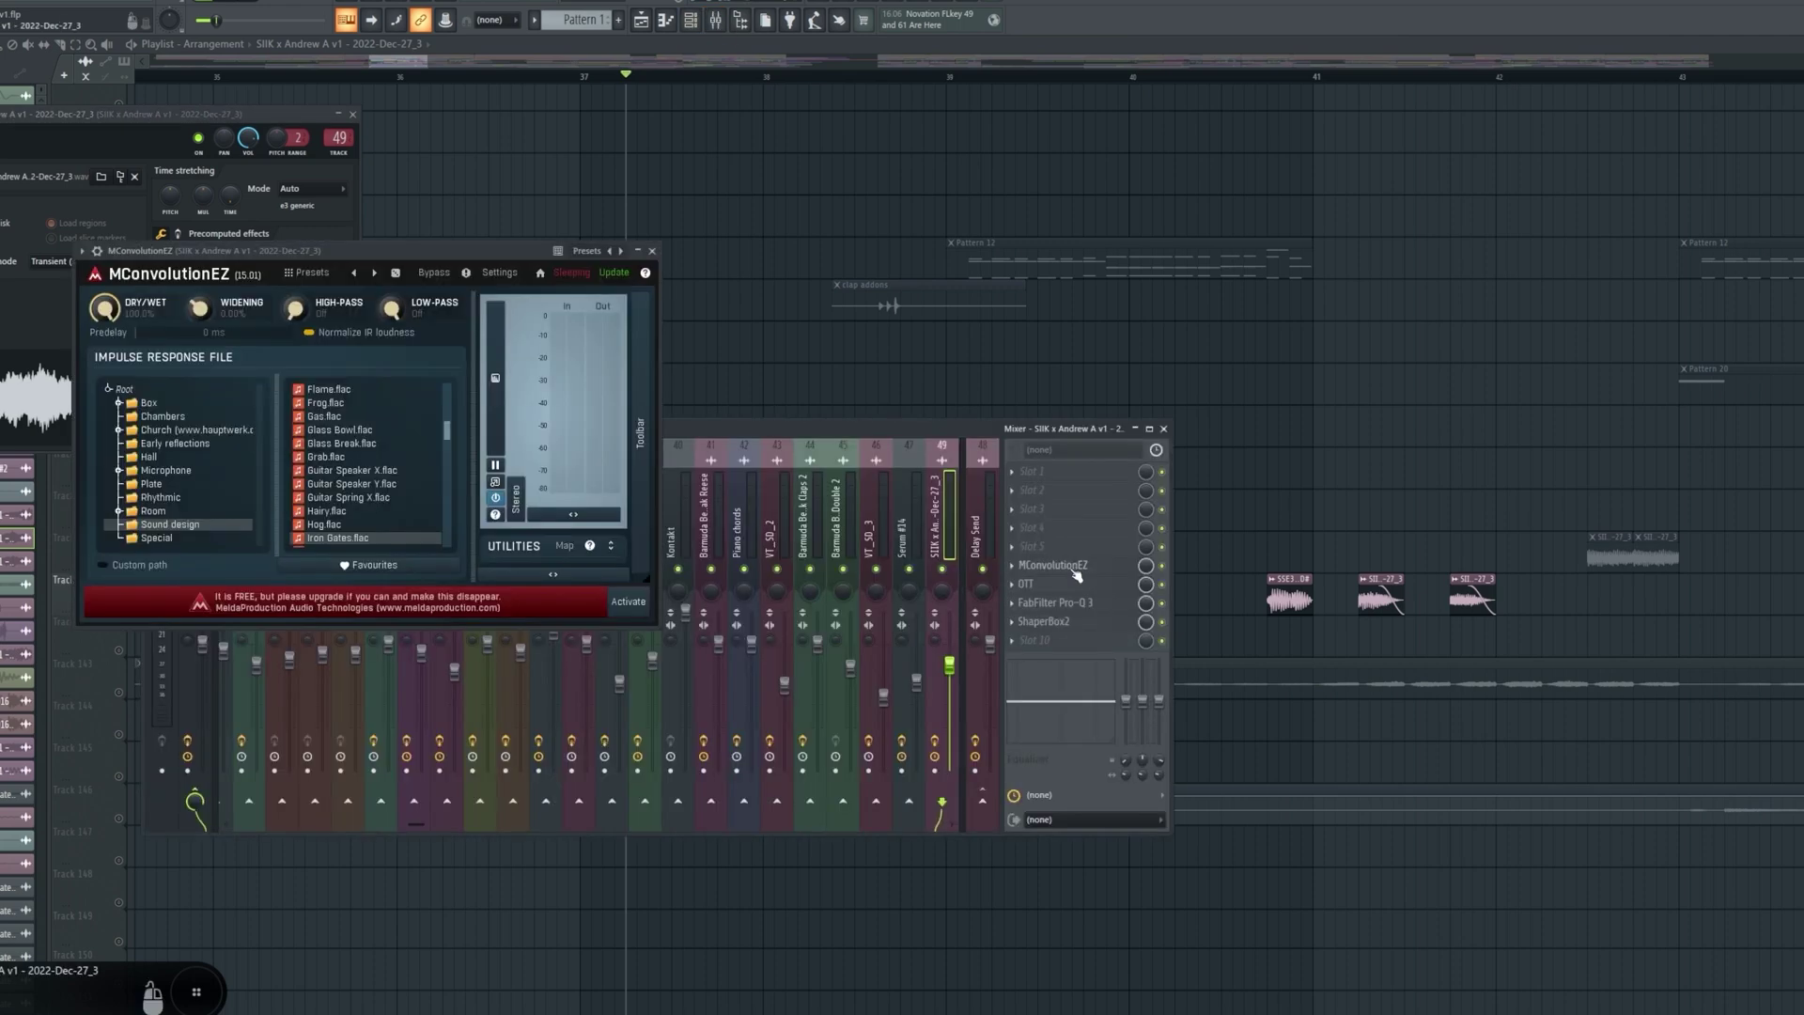
{"action": "left_click", "coordinate": [47, 413]}
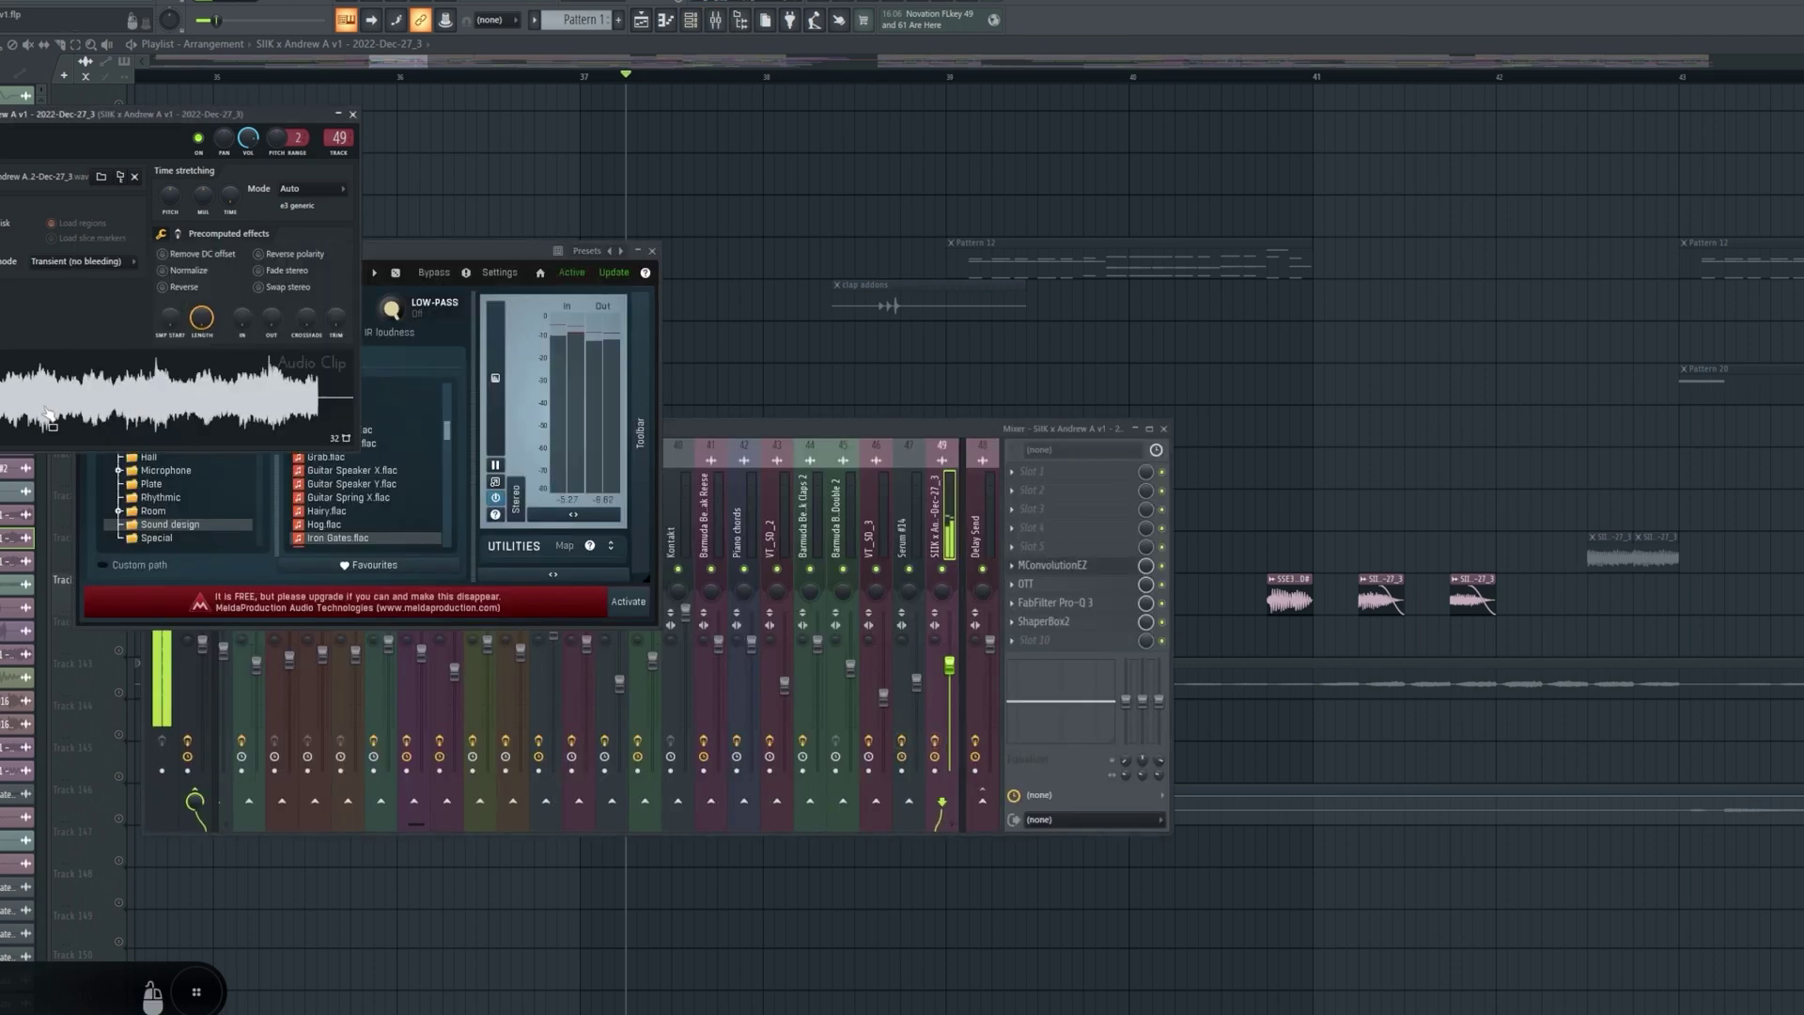
{"action": "left_click", "coordinate": [1162, 567]}
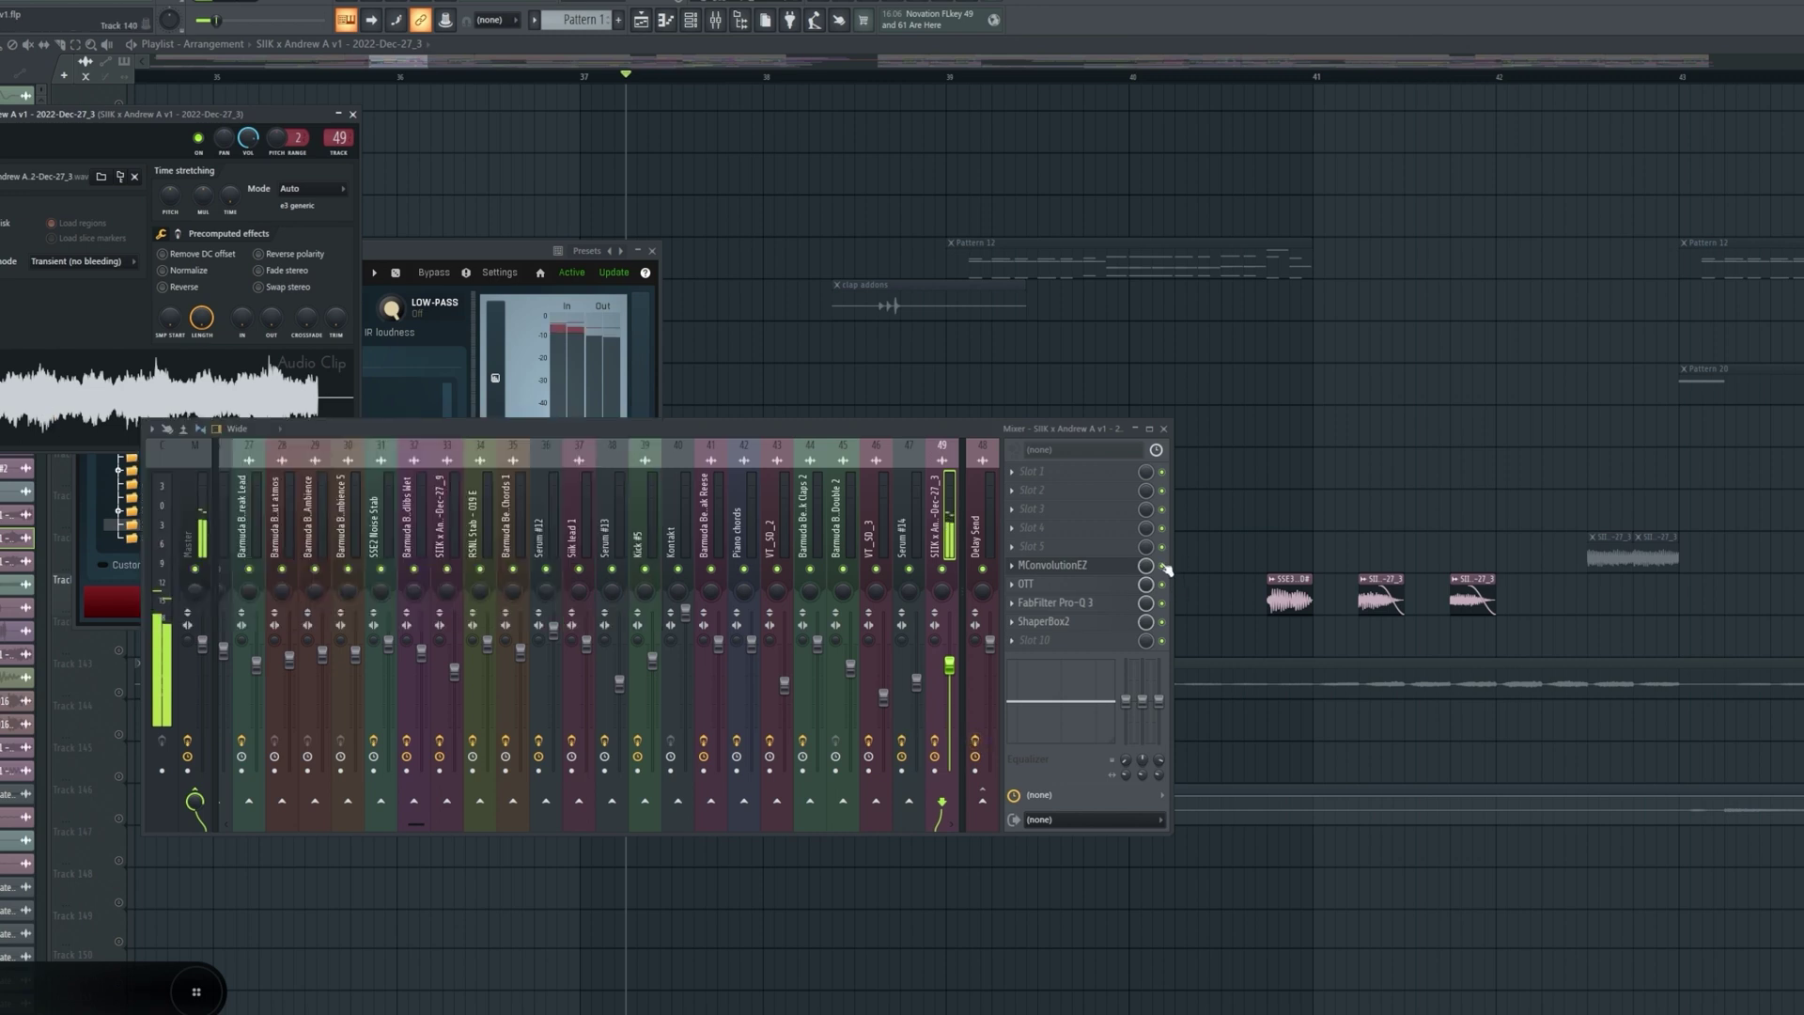
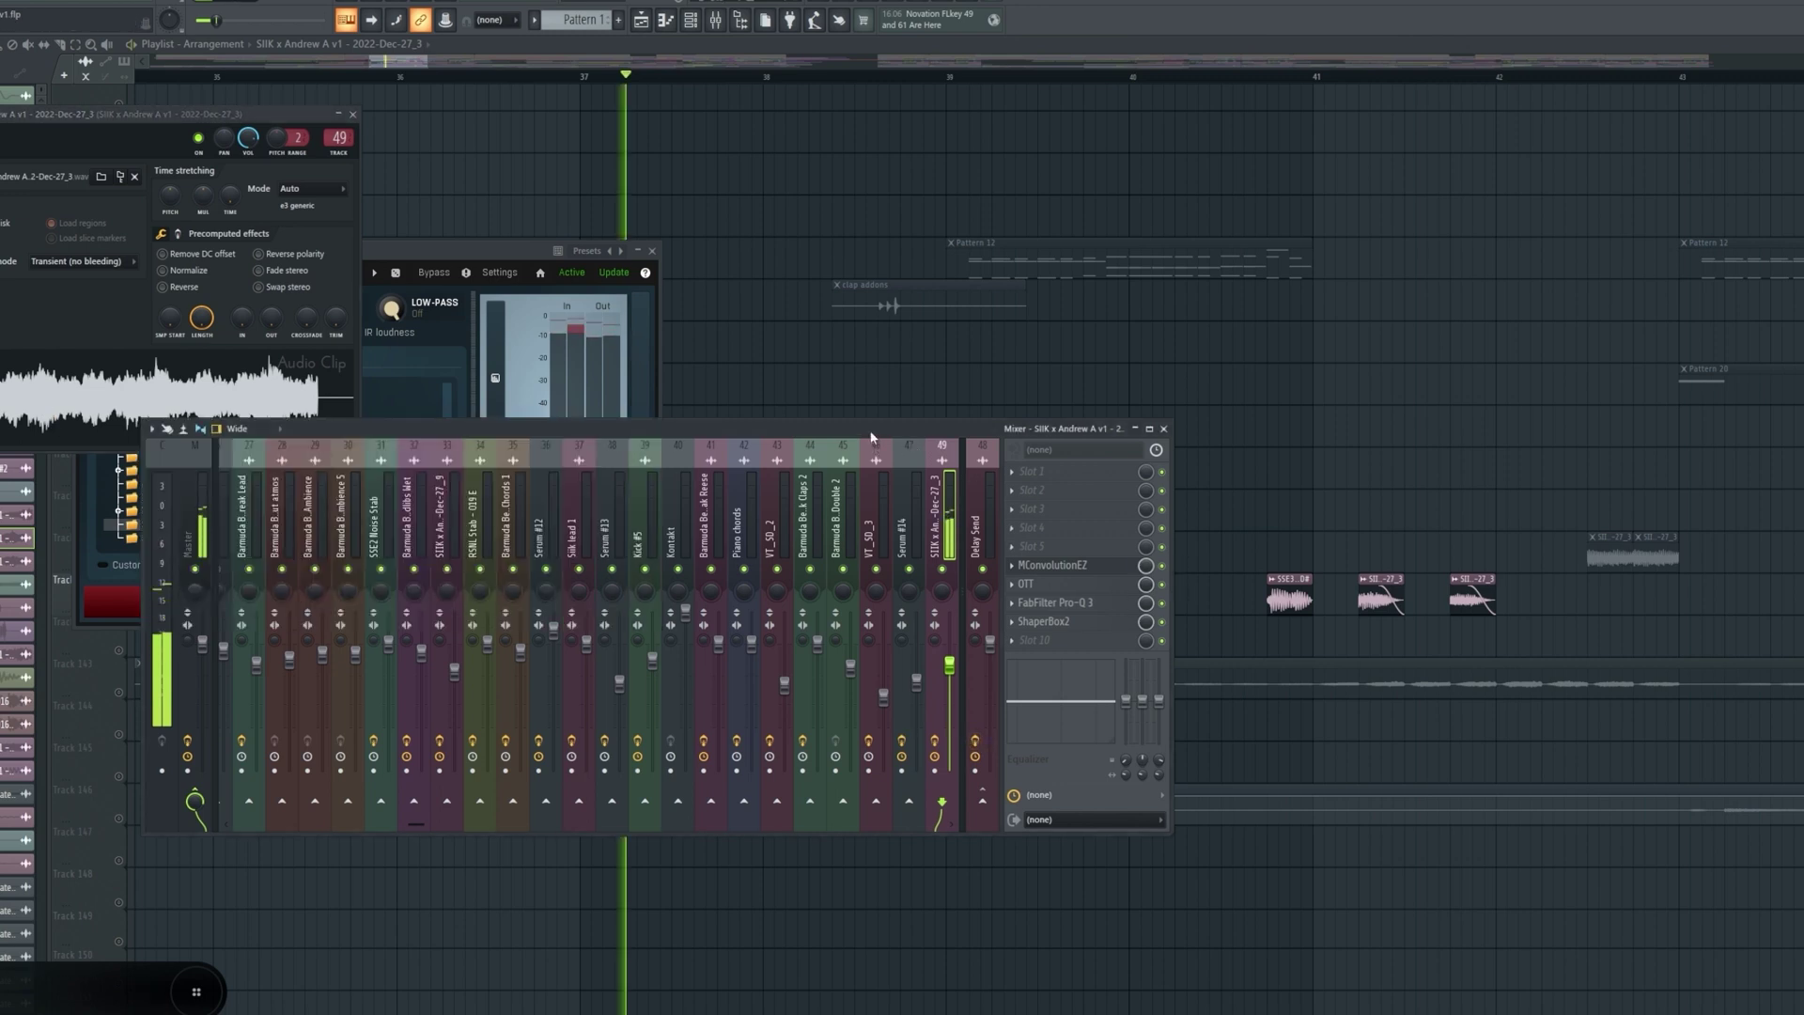
- Close the open plugin and mixer windows, and audition the KSHMR crash on Track 119 soloed from bar 37
{"action": "key", "text": "F12"}
{"action": "scroll", "coordinate": [868, 337], "scroll_direction": "up", "scroll_amount": 5}
{"action": "scroll", "coordinate": [864, 336], "scroll_direction": "up", "scroll_amount": 4}
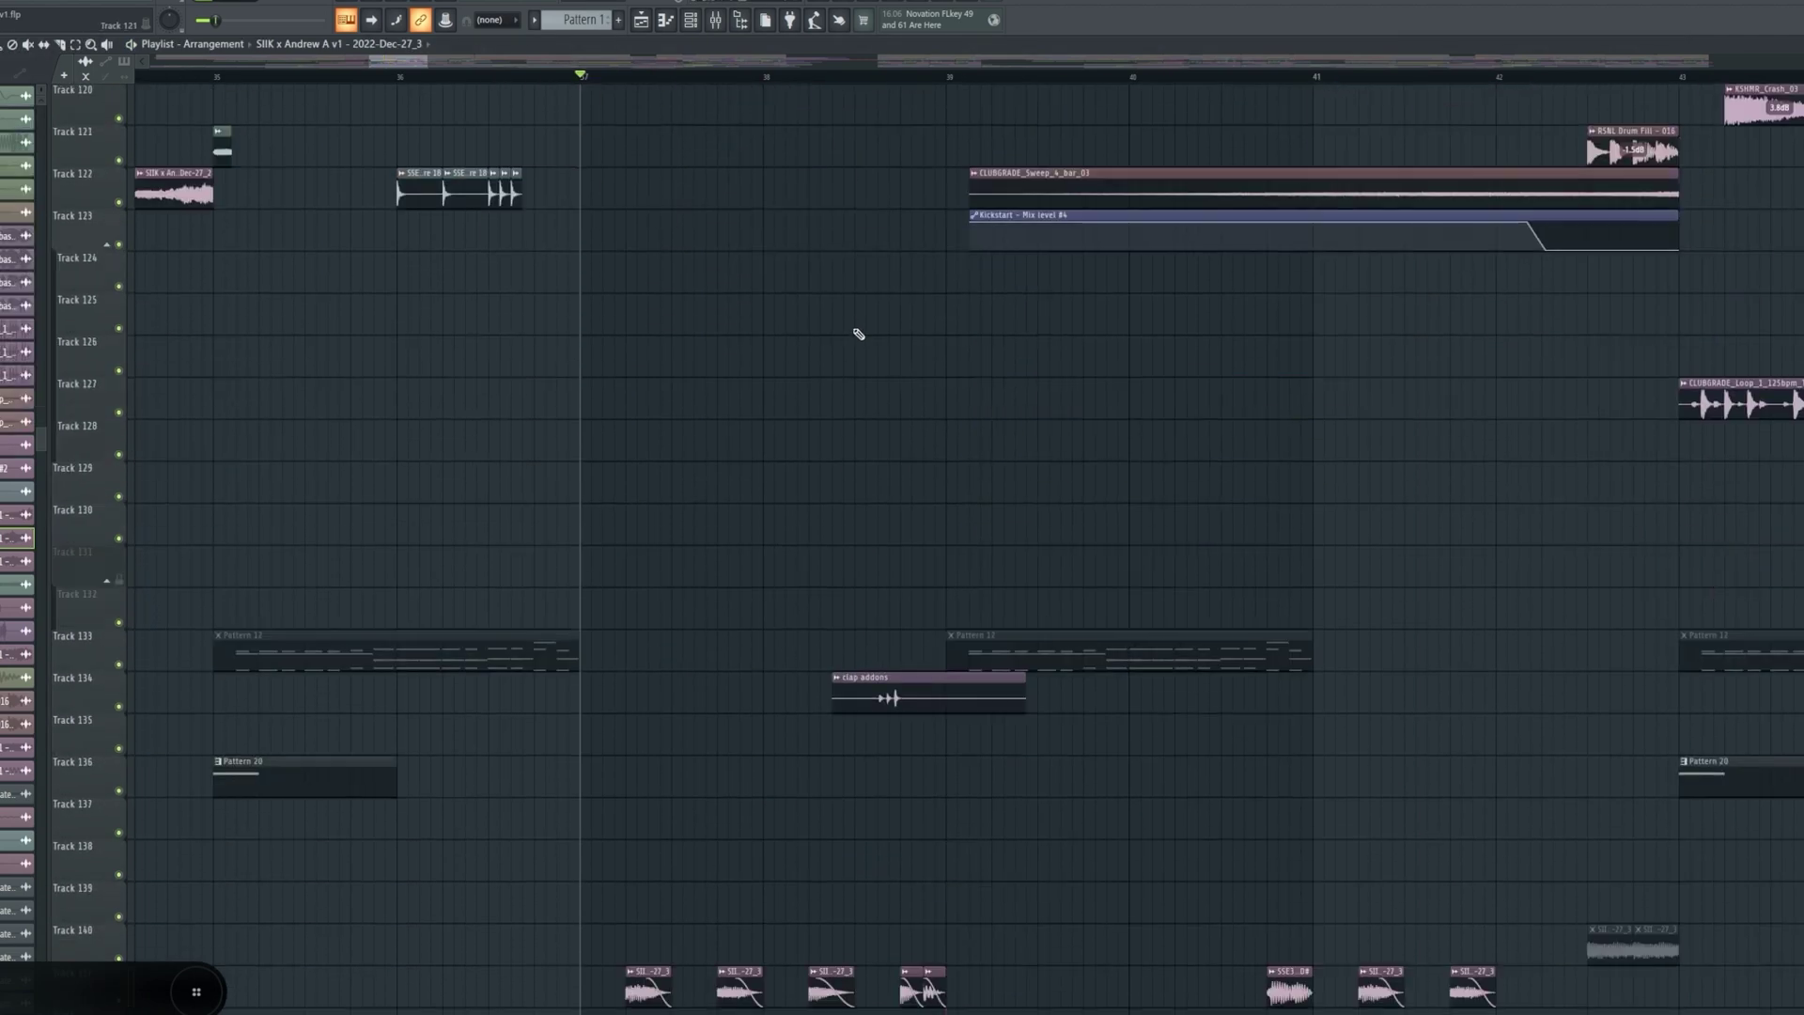
{"action": "scroll", "coordinate": [854, 334], "scroll_direction": "down", "scroll_amount": 10}
{"action": "left_click", "coordinate": [118, 649], "text": "ctrl"}
{"action": "key", "text": "space"}
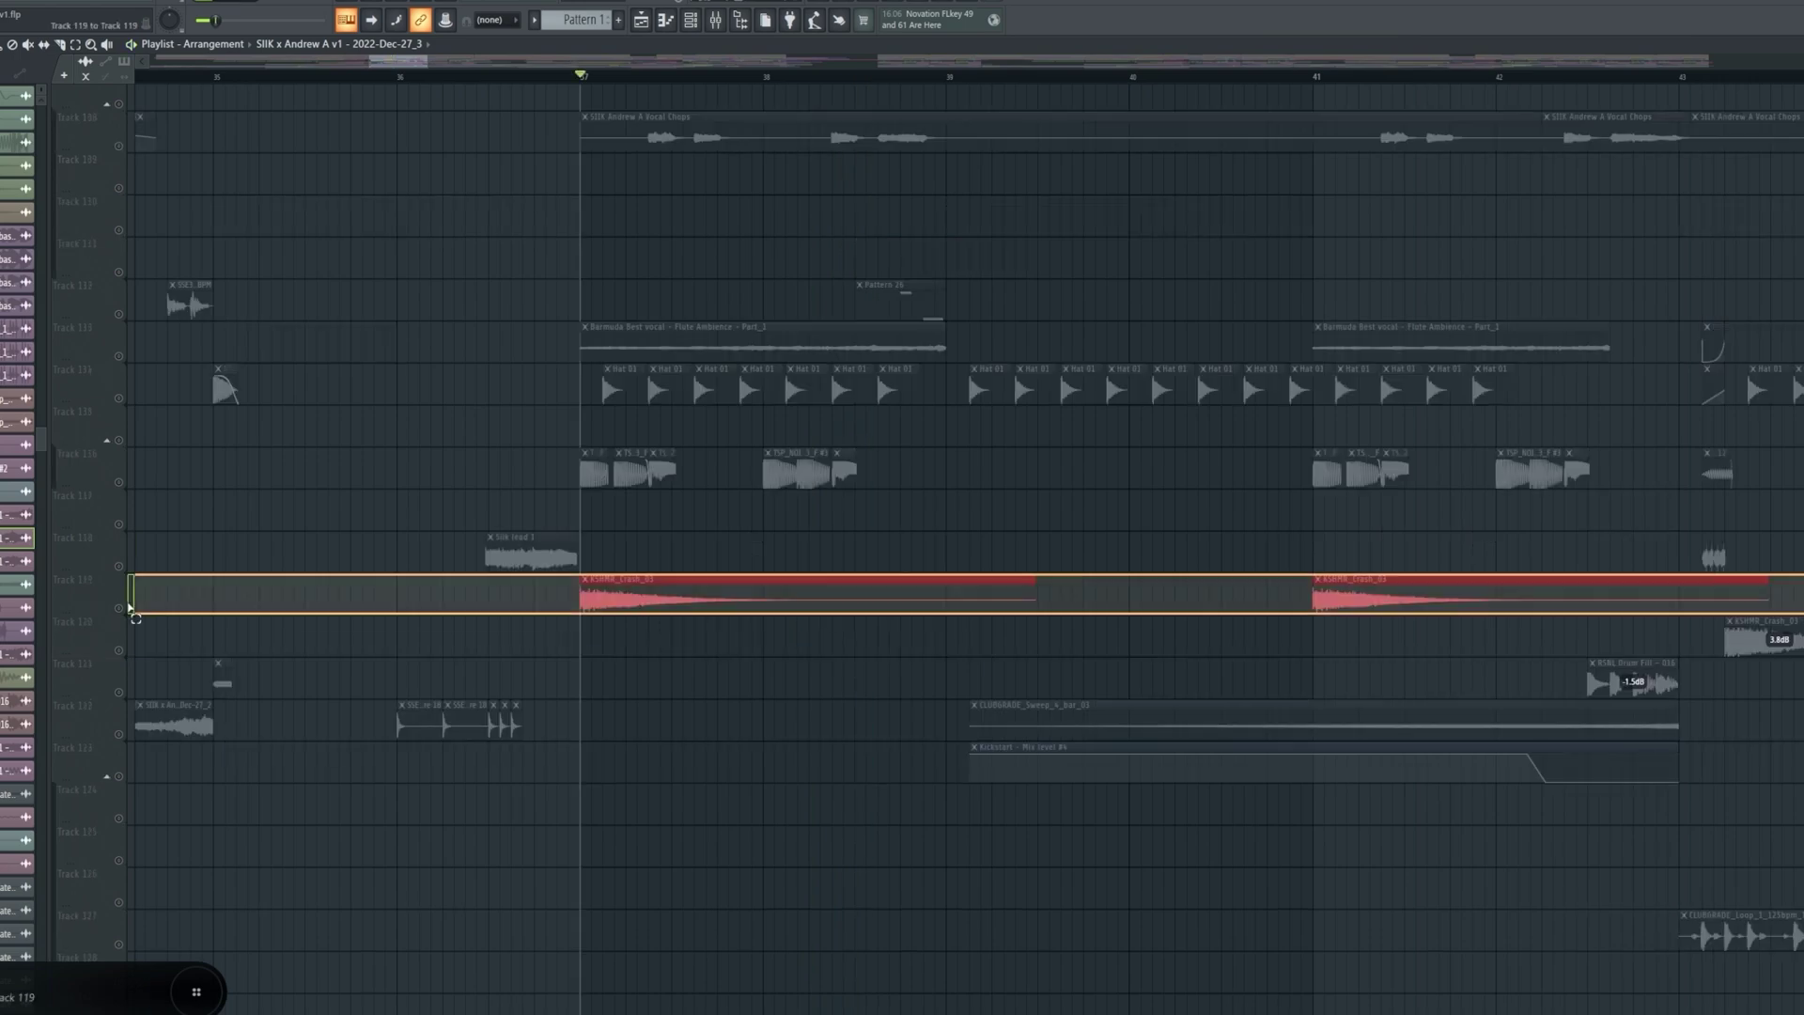
{"action": "scroll", "coordinate": [131, 625], "scroll_direction": "up", "scroll_amount": 1}
{"action": "key", "text": "space"}
{"action": "key", "text": "space"}
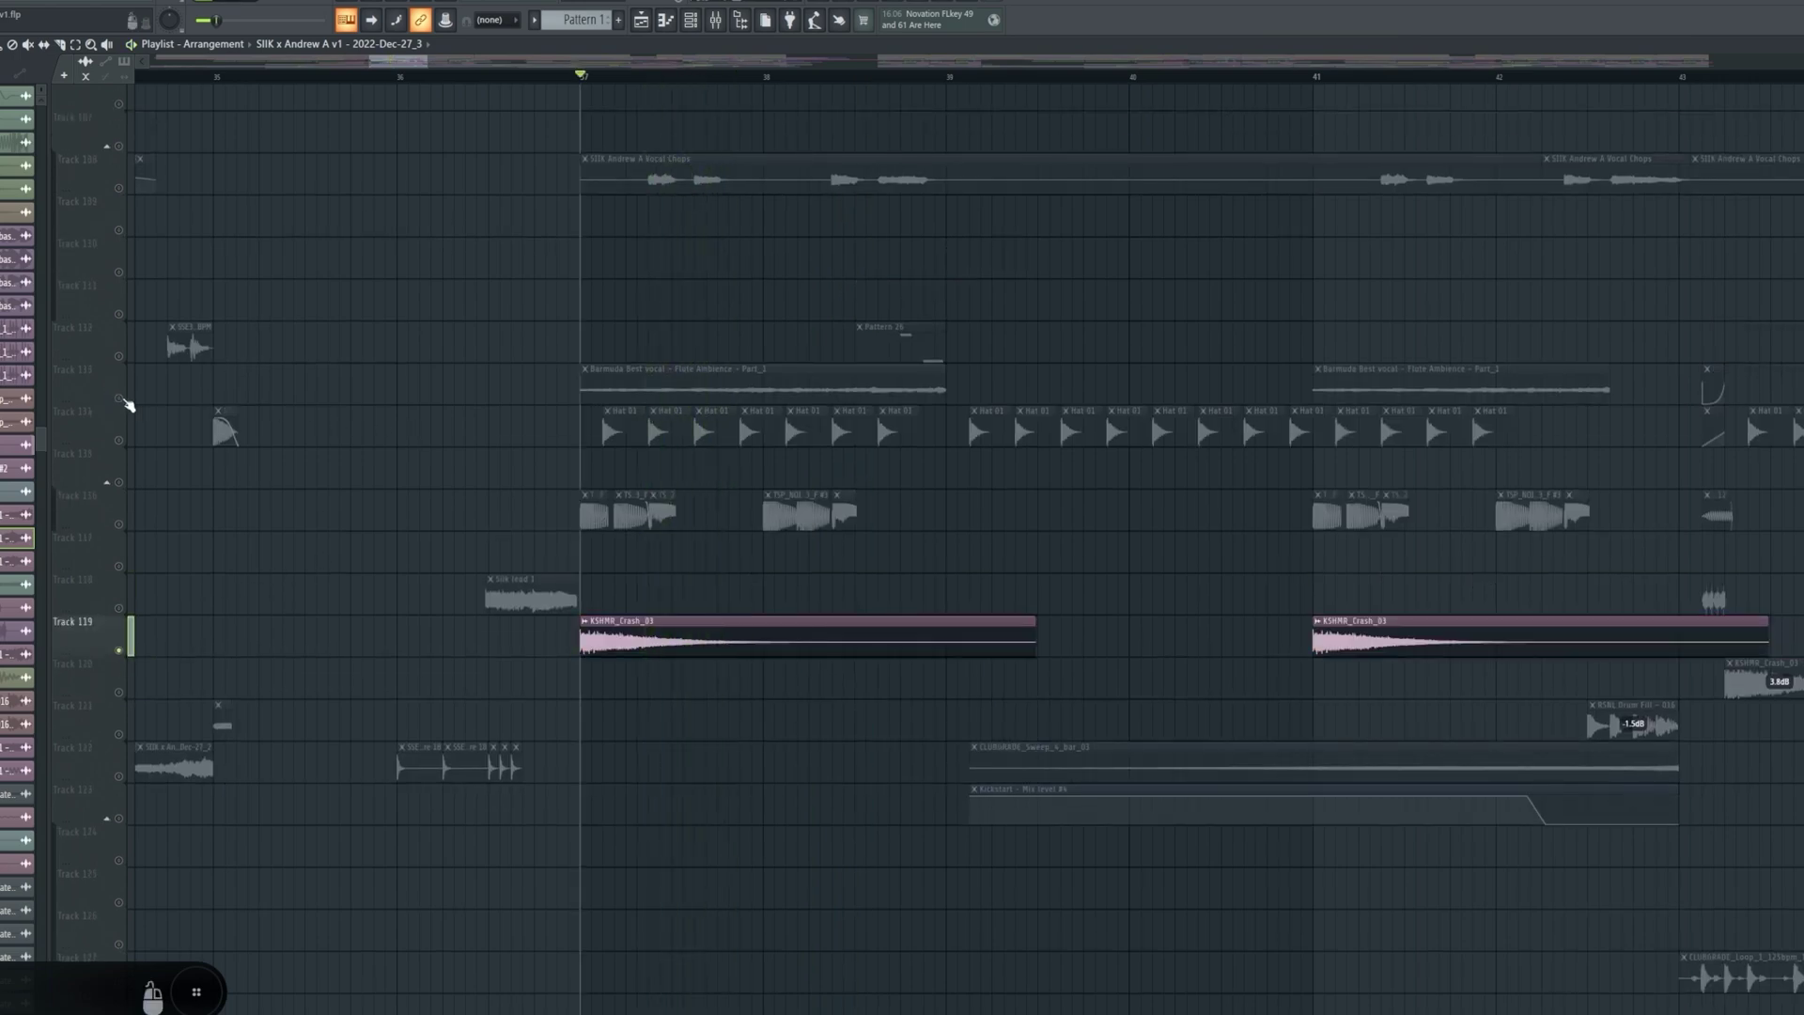
- Audition Pattern 26 on Track 112 leading into bar 39, and return to all tracks with the playback position at bar 37
{"action": "left_click", "coordinate": [820, 76]}
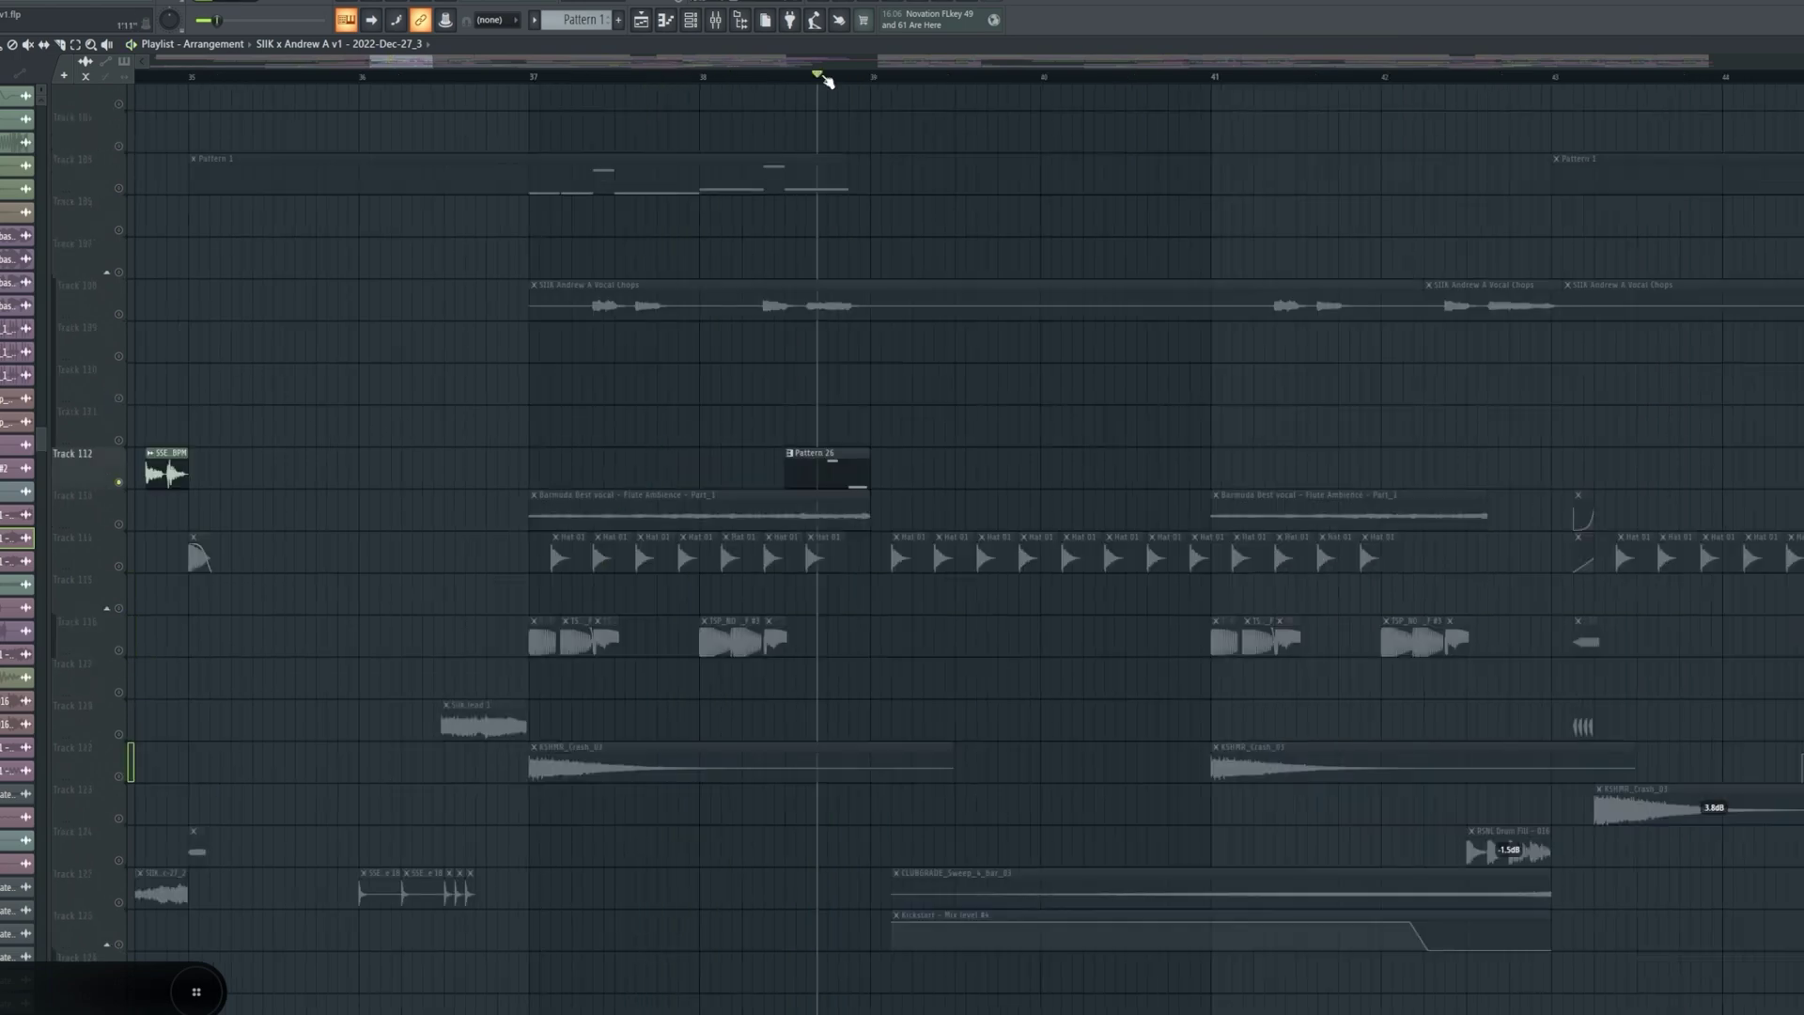
{"action": "key", "text": "space"}
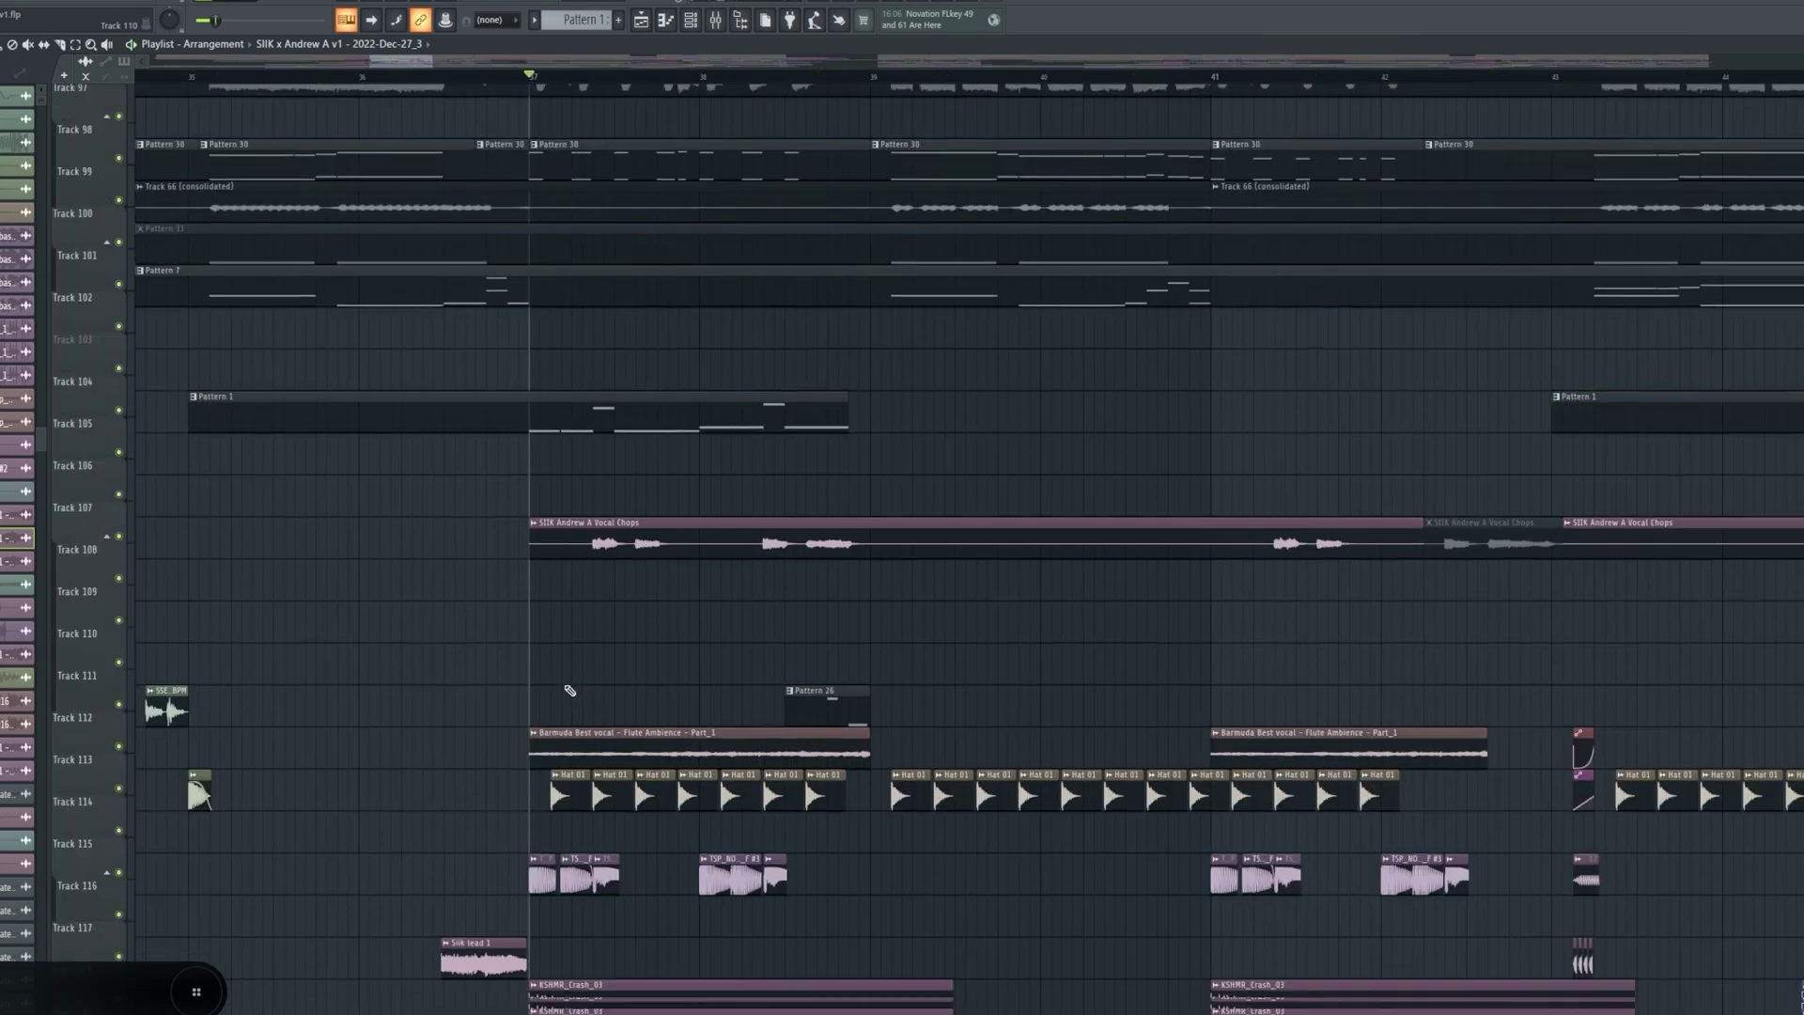
{"action": "scroll", "coordinate": [554, 694], "scroll_direction": "down", "scroll_amount": 1}
{"action": "scroll", "coordinate": [539, 697], "scroll_direction": "up", "scroll_amount": 12}
{"action": "scroll", "coordinate": [539, 697], "scroll_direction": "up", "scroll_amount": 2}
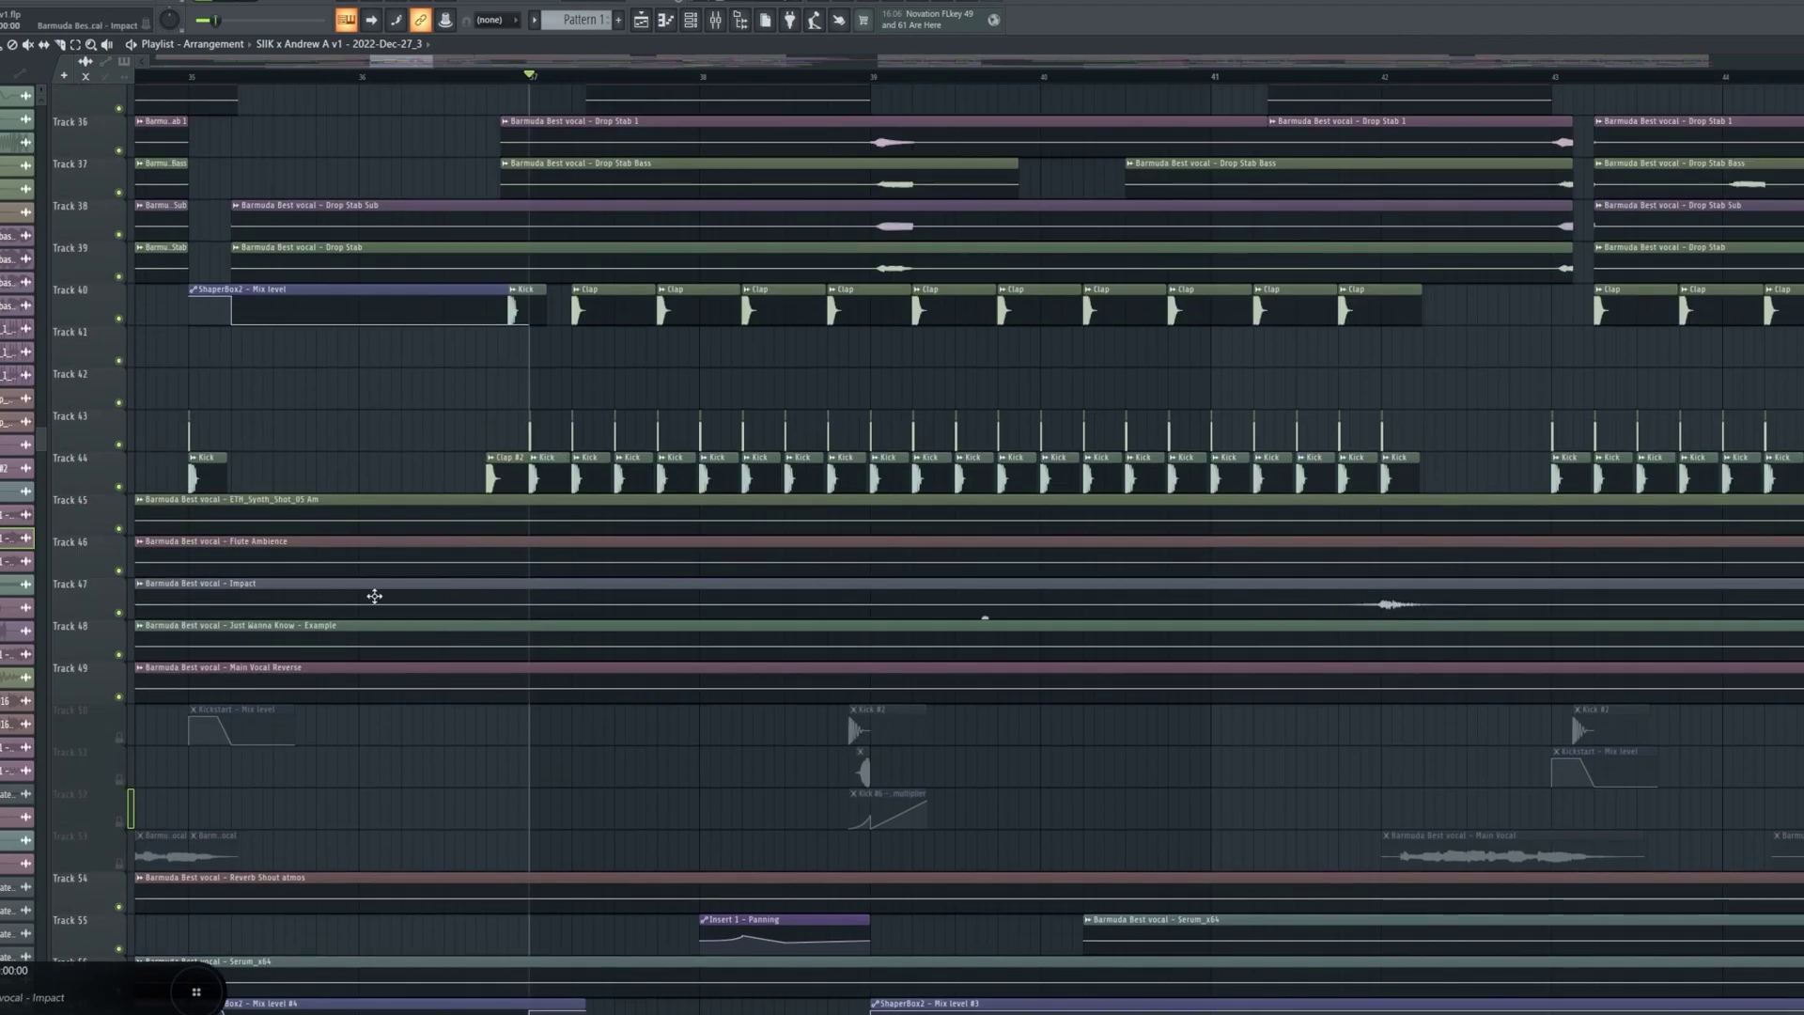
- Audition the kick and clap layers on Tracks 40, 43 and 44 soloed together from bar 37
{"action": "right_click", "coordinate": [129, 487]}
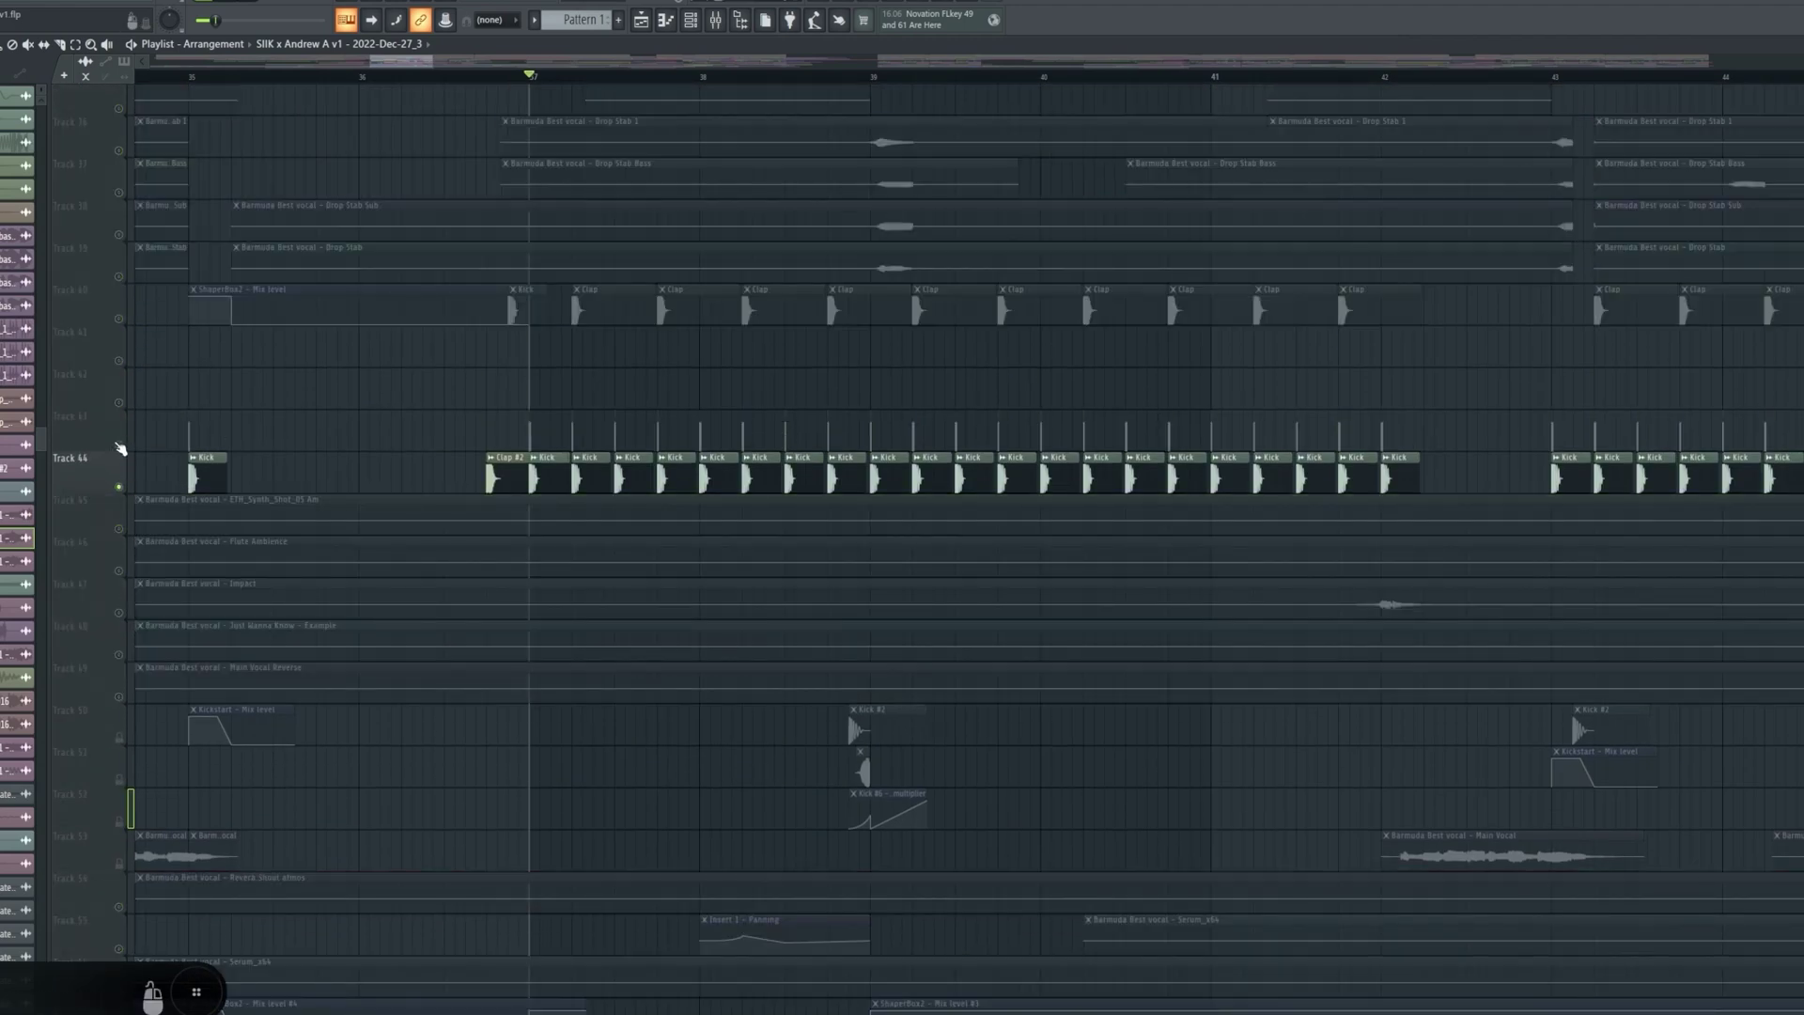
{"action": "left_click", "coordinate": [118, 444]}
{"action": "left_click", "coordinate": [119, 319]}
{"action": "key", "text": "space"}
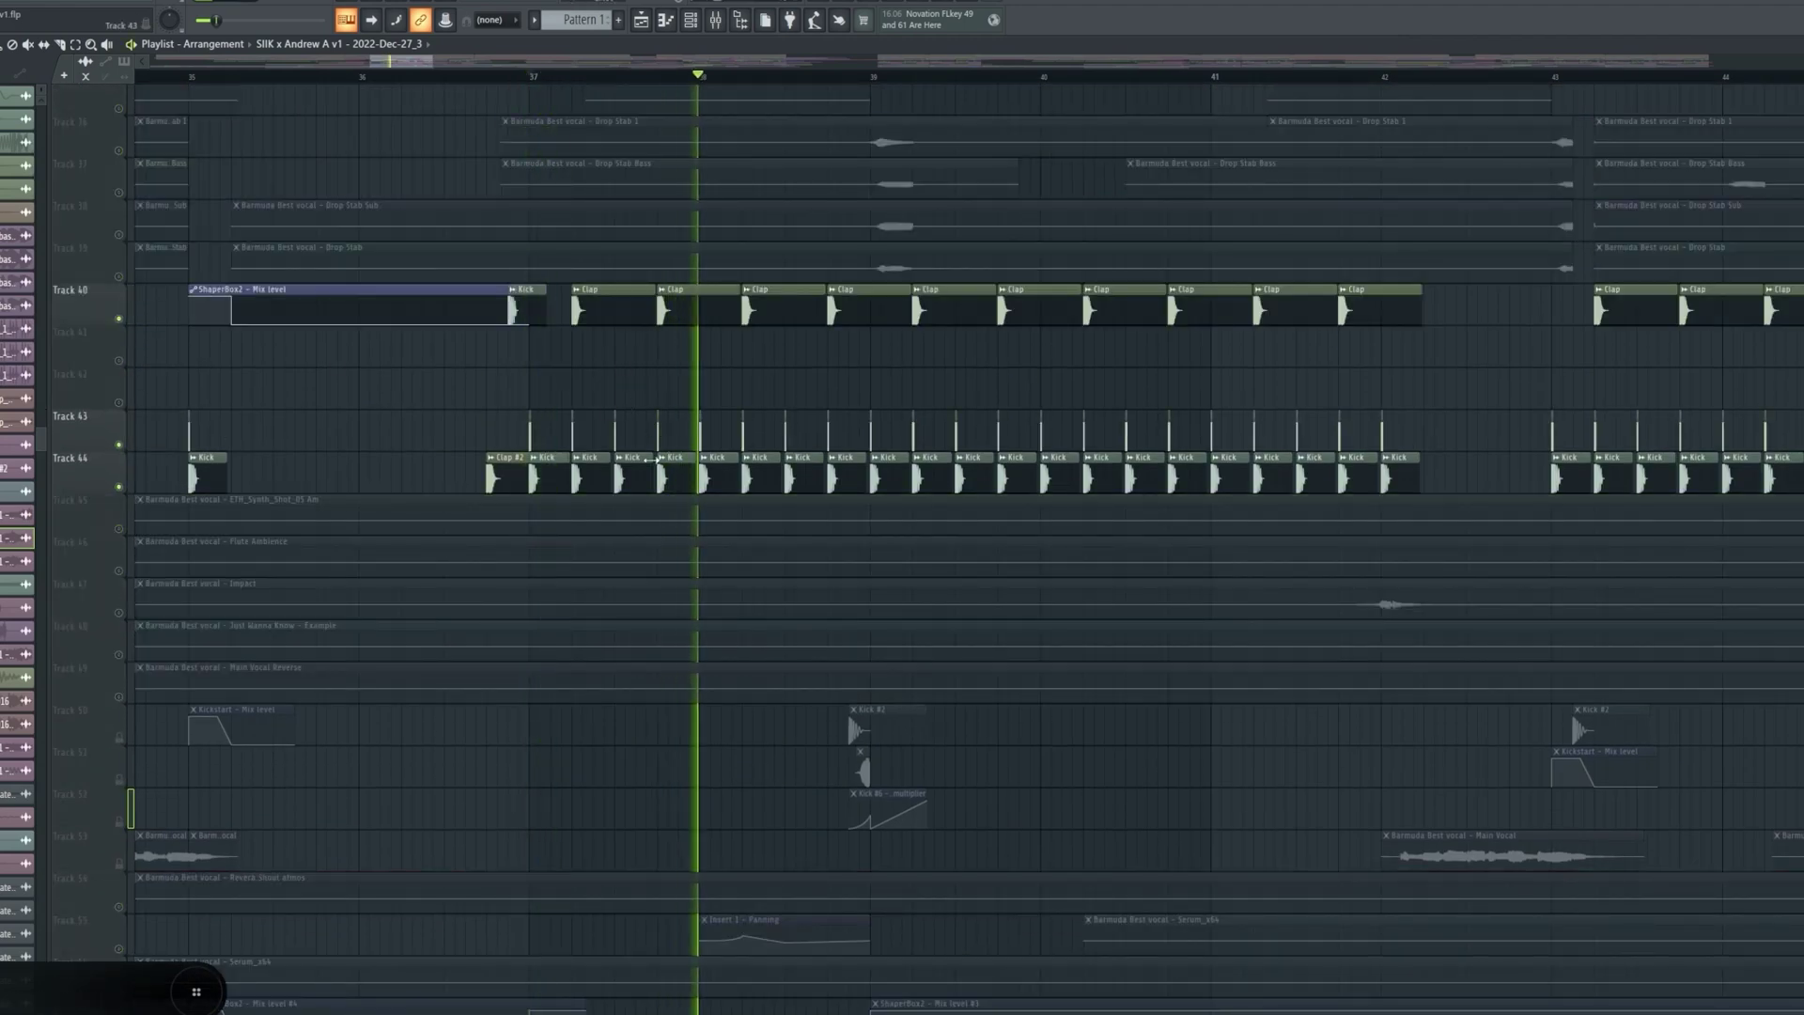
{"action": "key", "text": "space"}
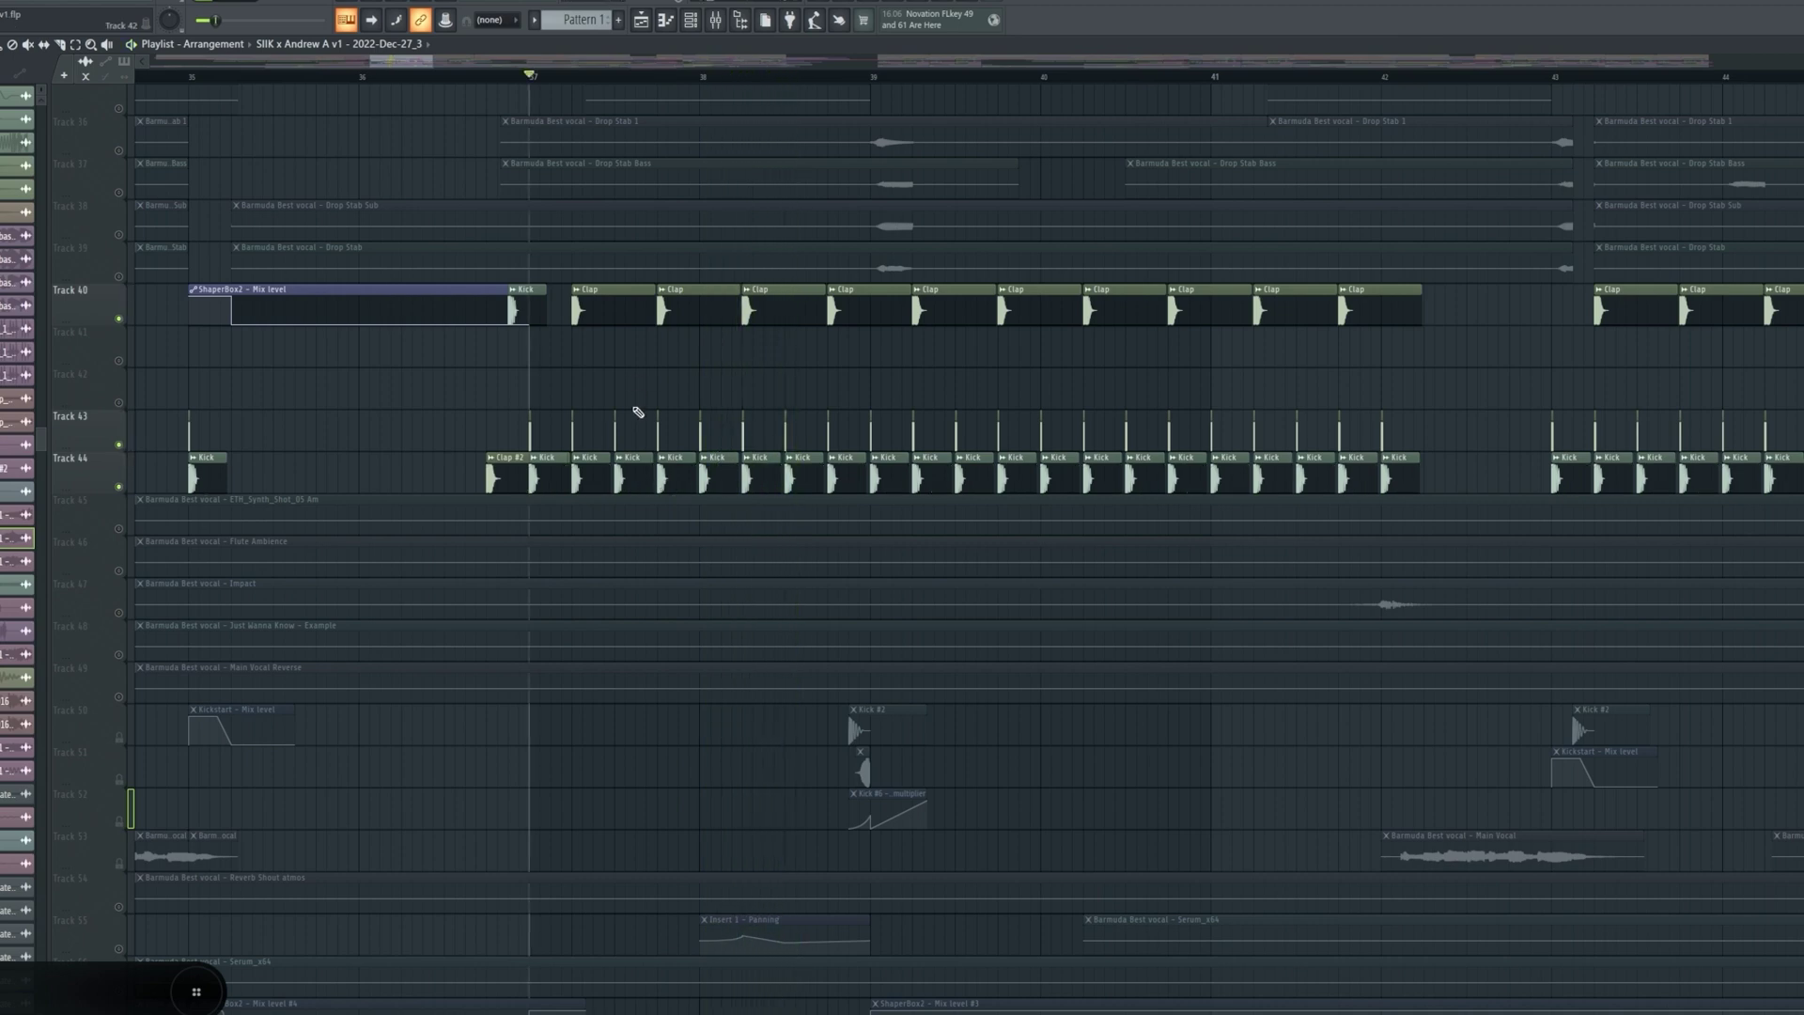
- Add the Track 114 hats to the soloed drum tracks and audition them together from bar 37
{"action": "scroll", "coordinate": [642, 441], "scroll_direction": "down", "scroll_amount": 20}
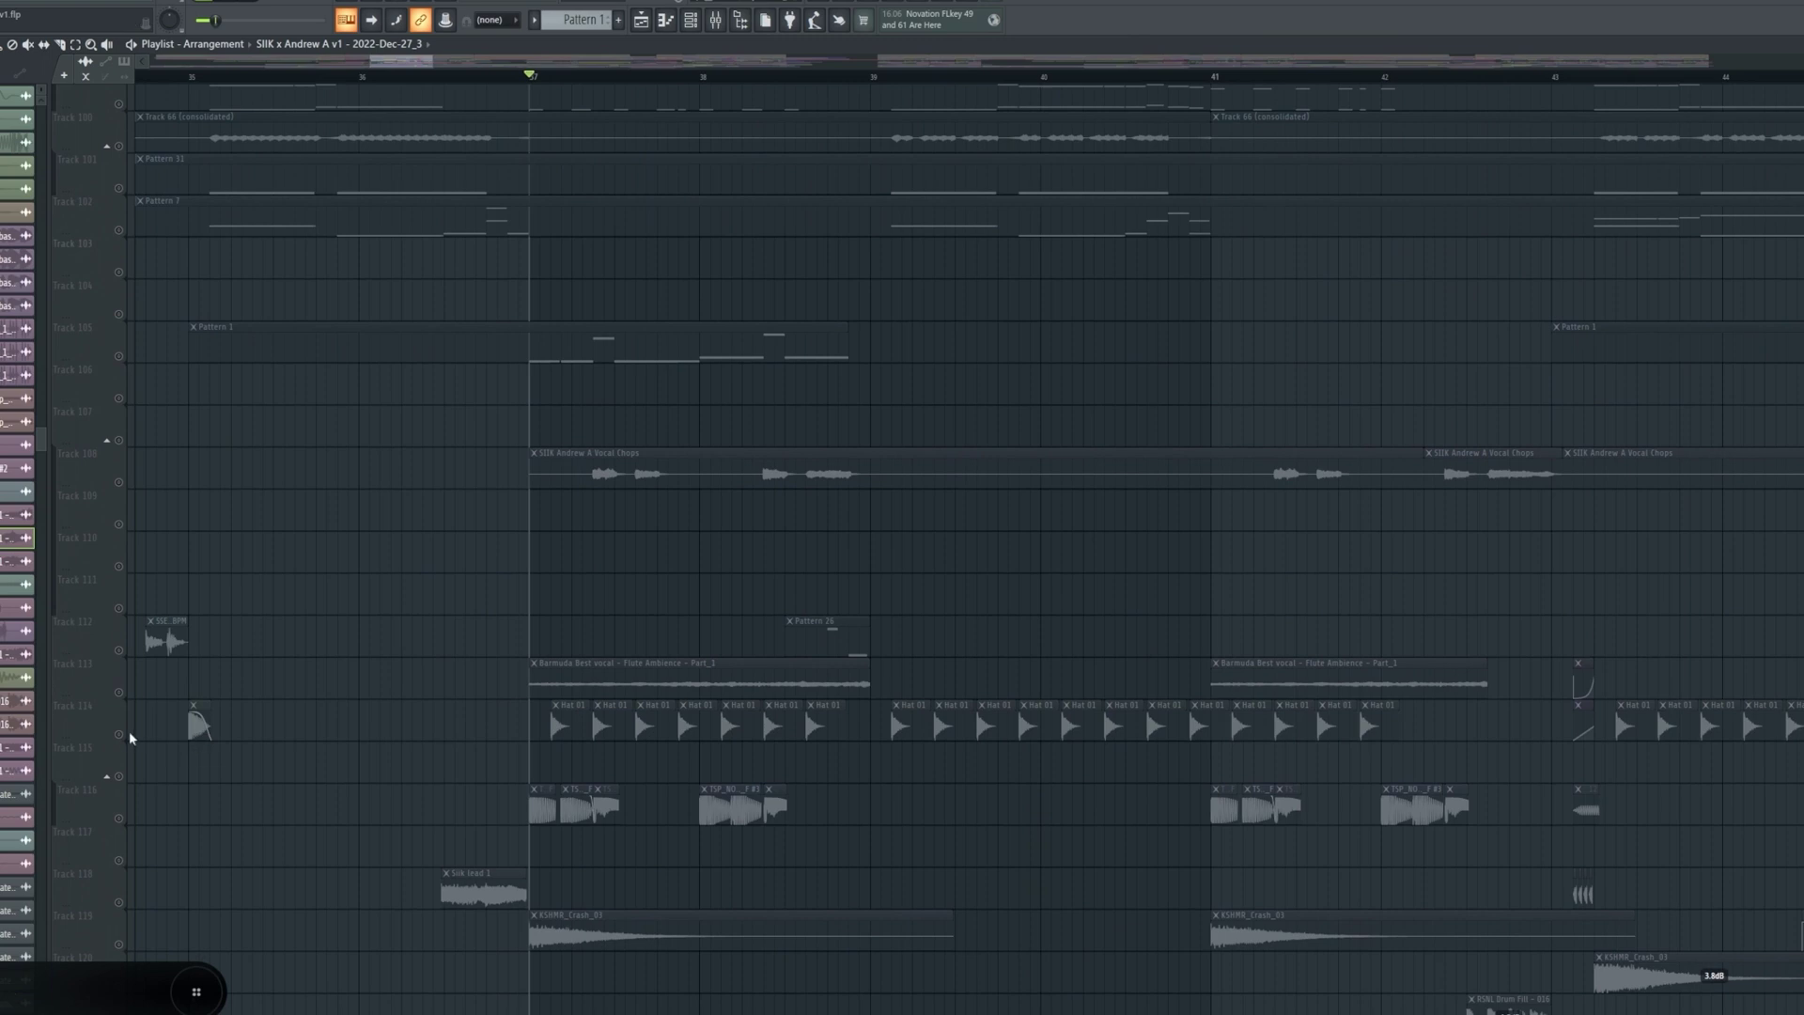
{"action": "left_click", "coordinate": [119, 733]}
{"action": "scroll", "coordinate": [485, 636], "scroll_direction": "down", "scroll_amount": 2}
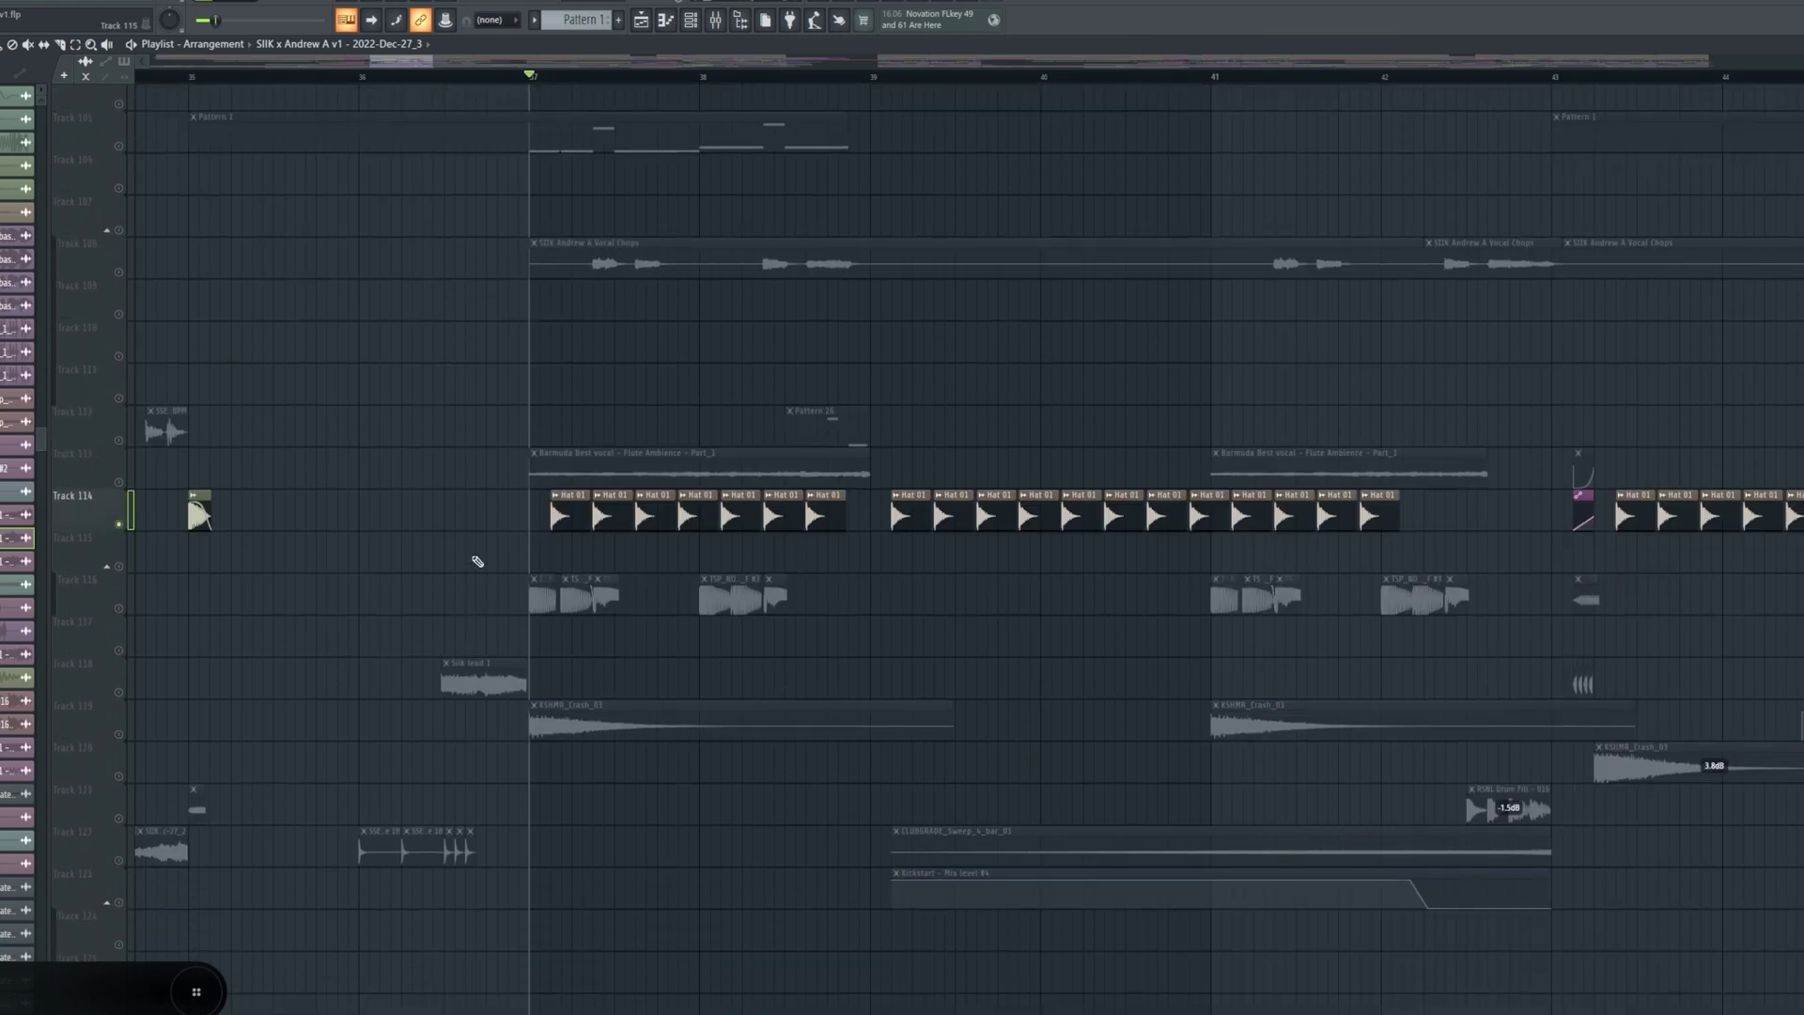
{"action": "key", "text": "space"}
{"action": "scroll", "coordinate": [725, 487], "scroll_direction": "up", "scroll_amount": 2}
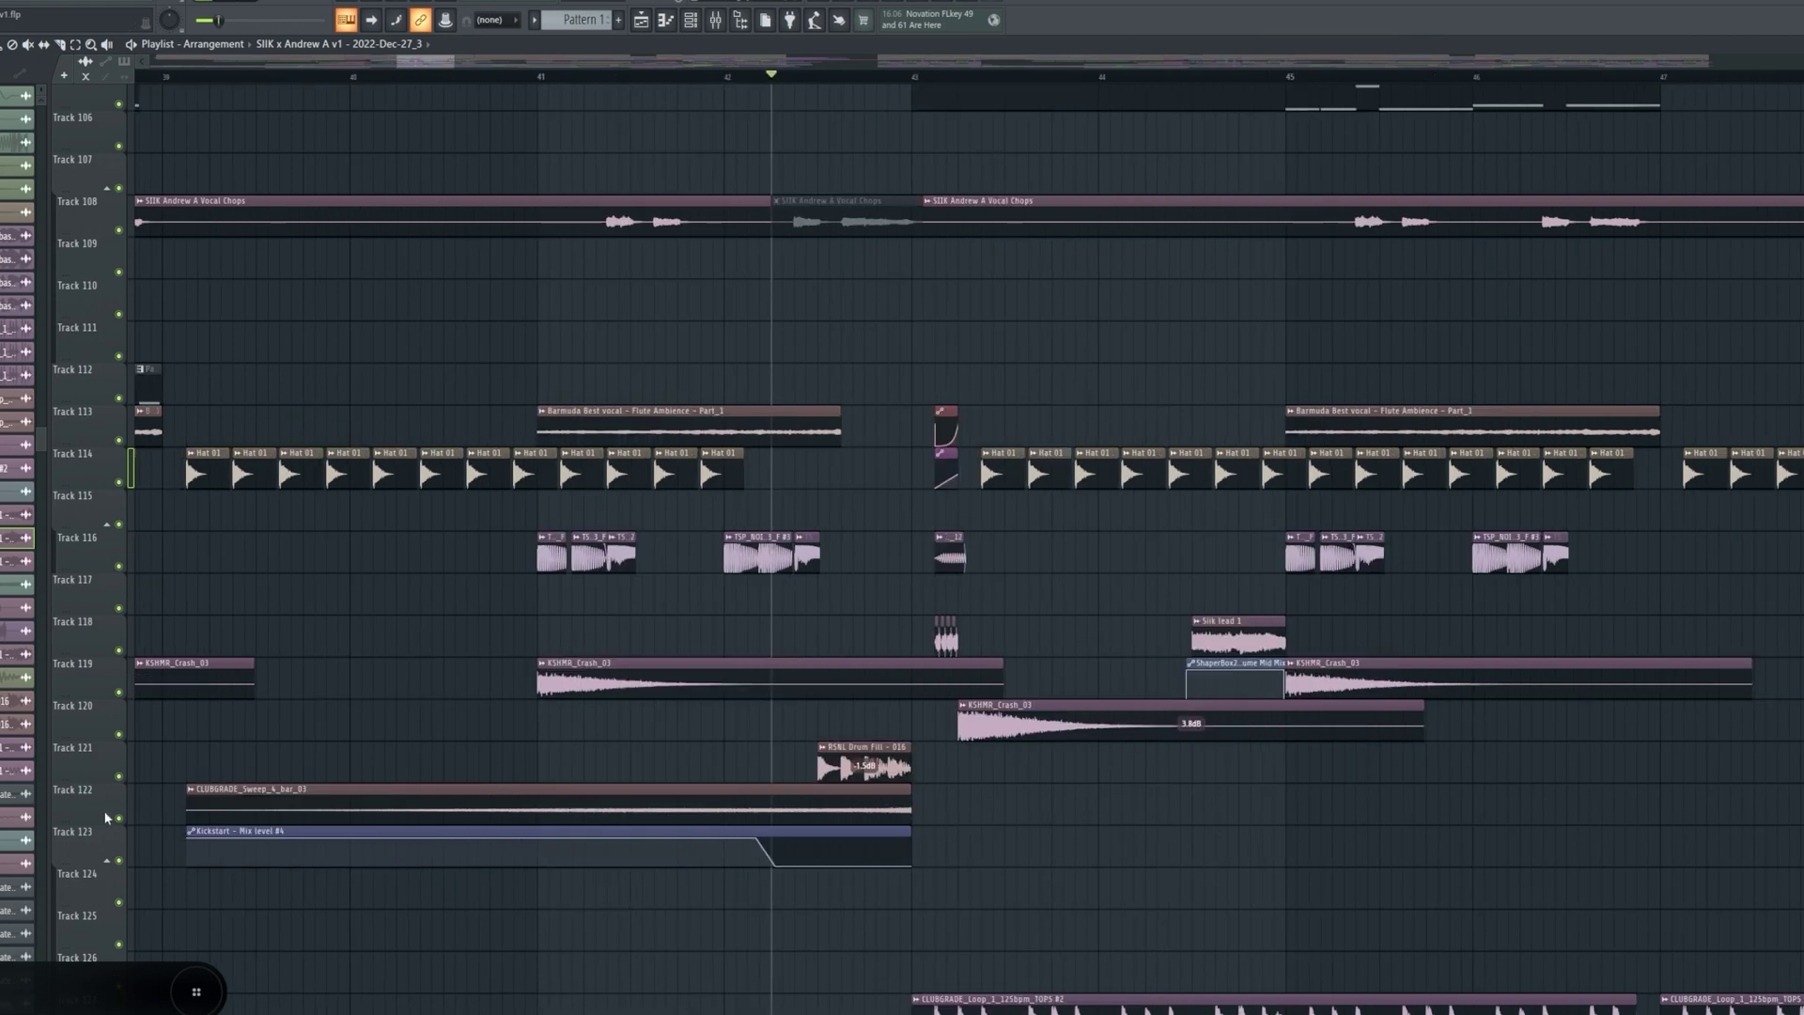
- Solo the CLUBGRADE sweep on Track 122 with the drum fill on Track 121 and audition them leading into bar 43
{"action": "right_click", "coordinate": [119, 818]}
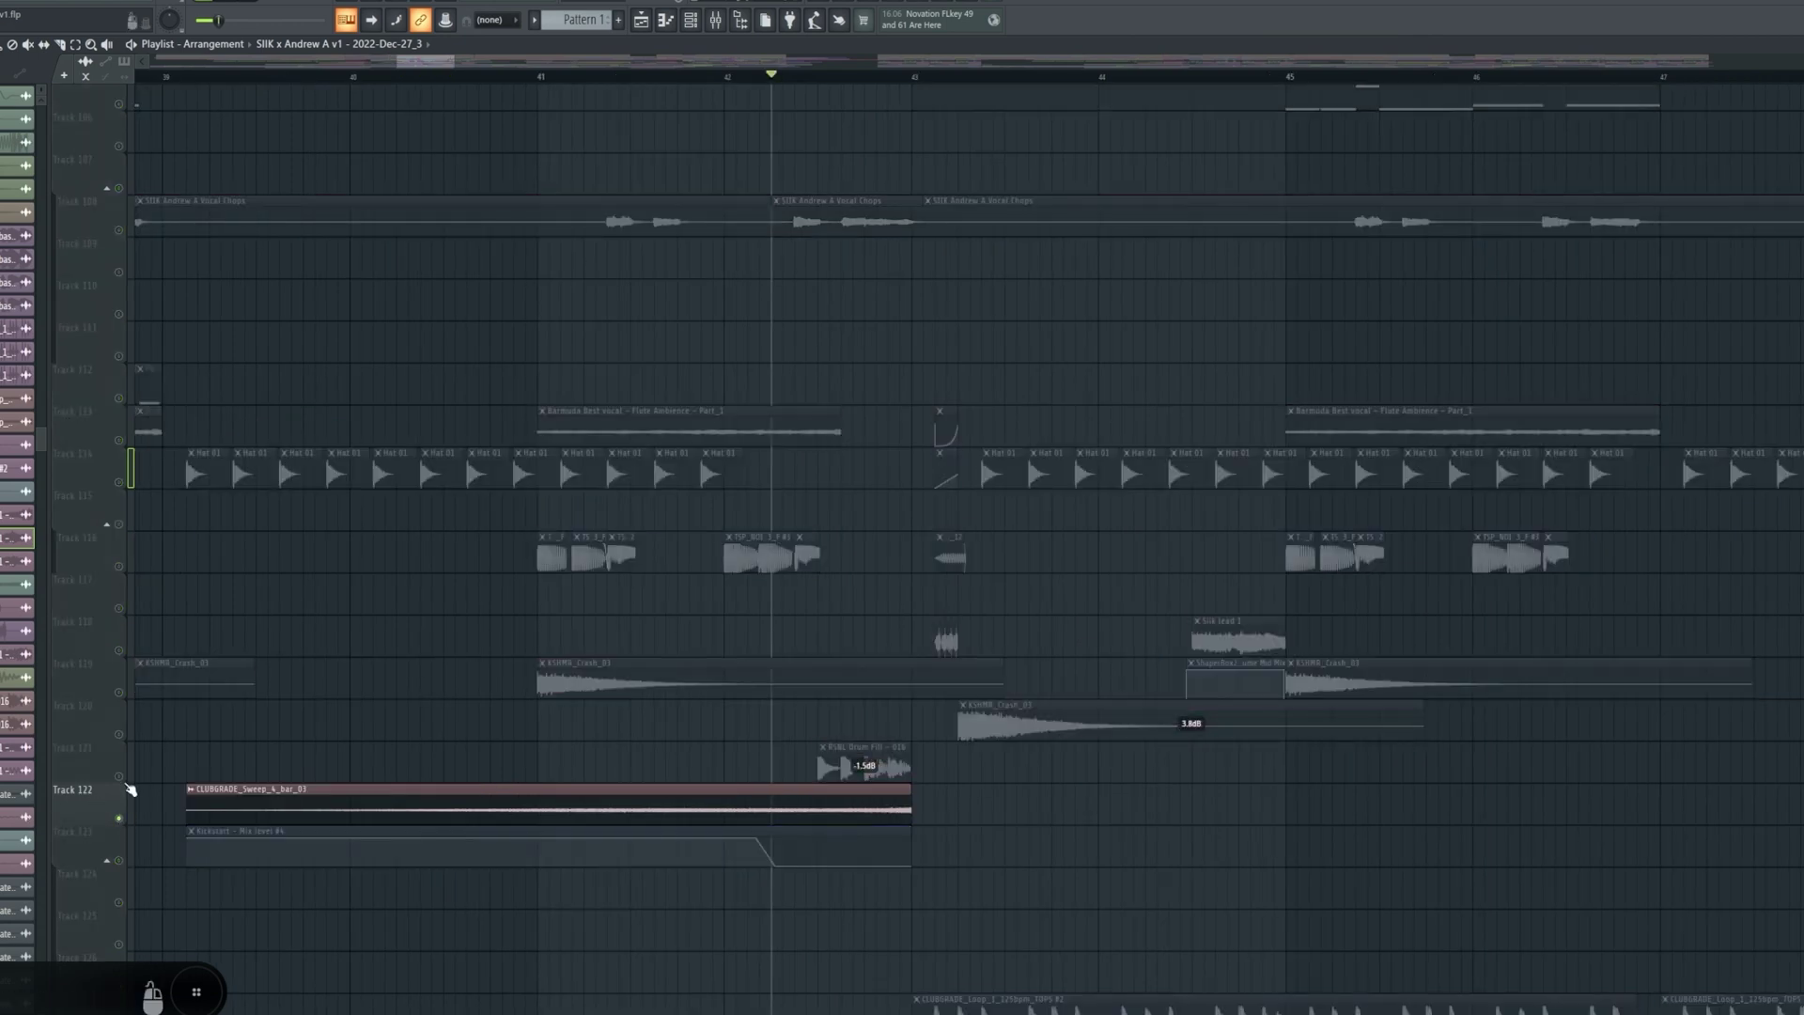
{"action": "left_click", "coordinate": [118, 776]}
{"action": "key", "text": "space"}
{"action": "key", "text": "space"}
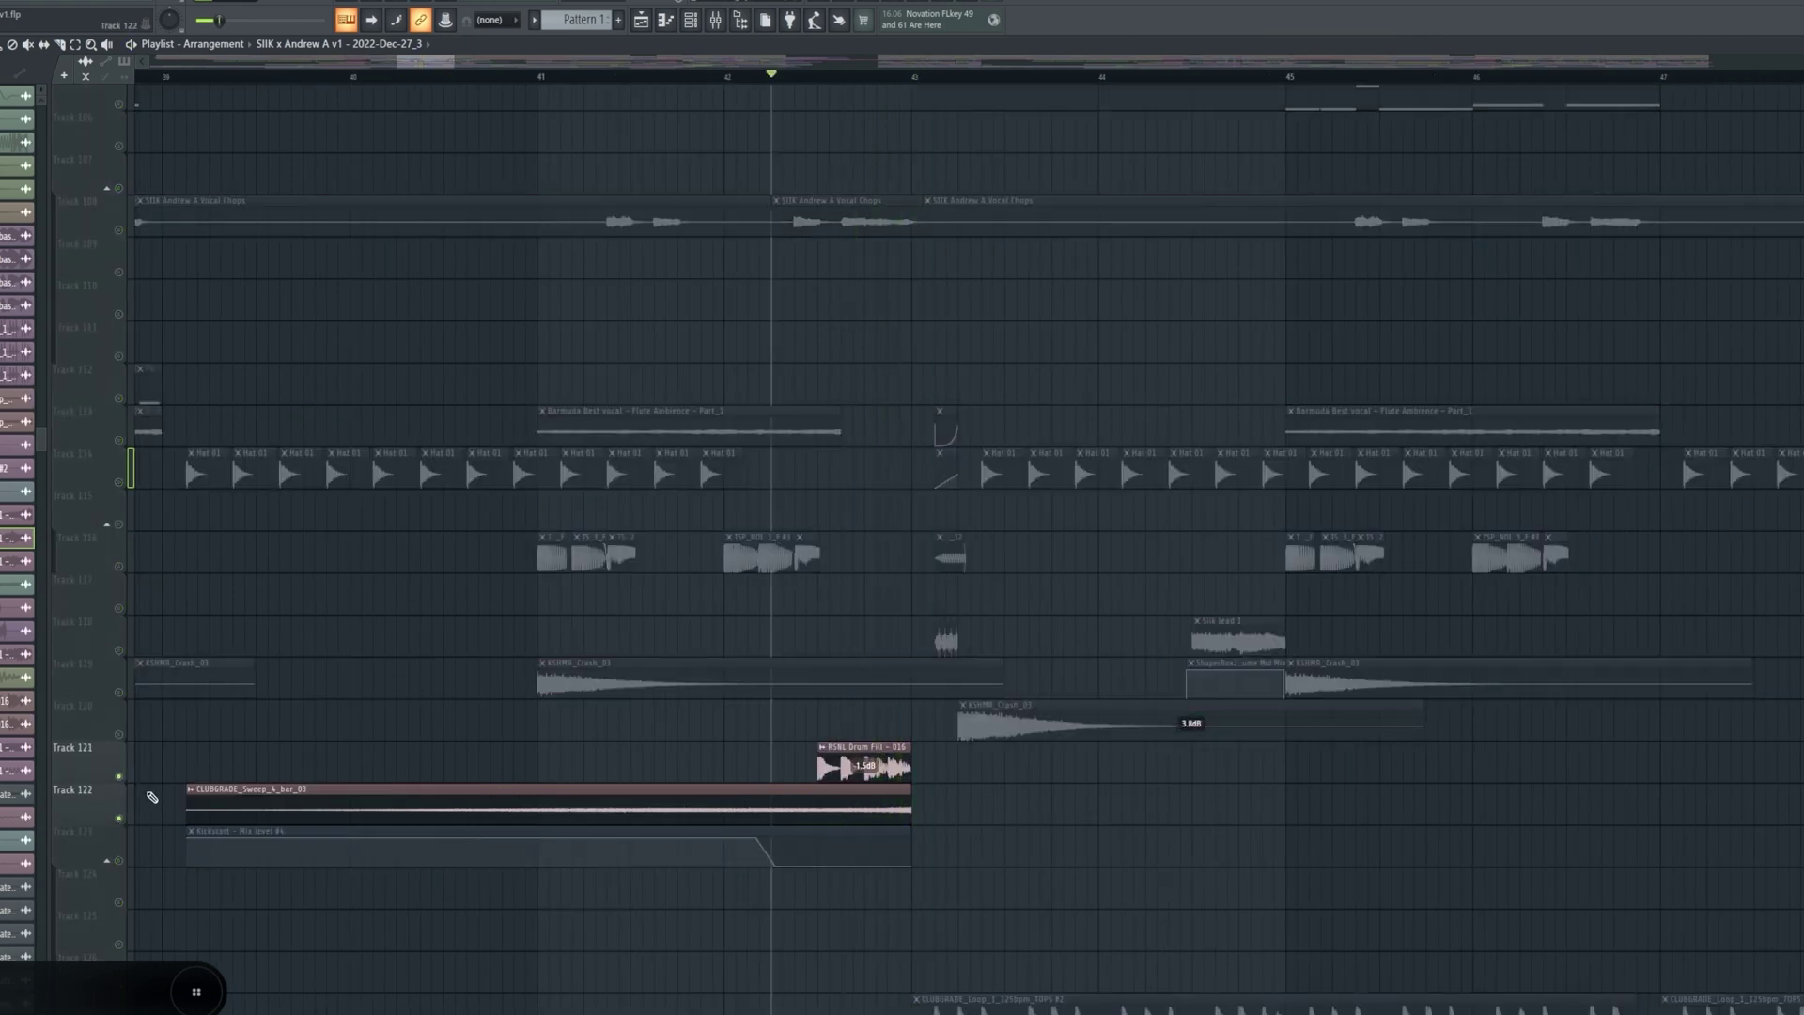
- Return to all tracks and play the full mix from bar 42 across the transition into bar 43
{"action": "right_click", "coordinate": [119, 818]}
{"action": "left_click", "coordinate": [725, 76]}
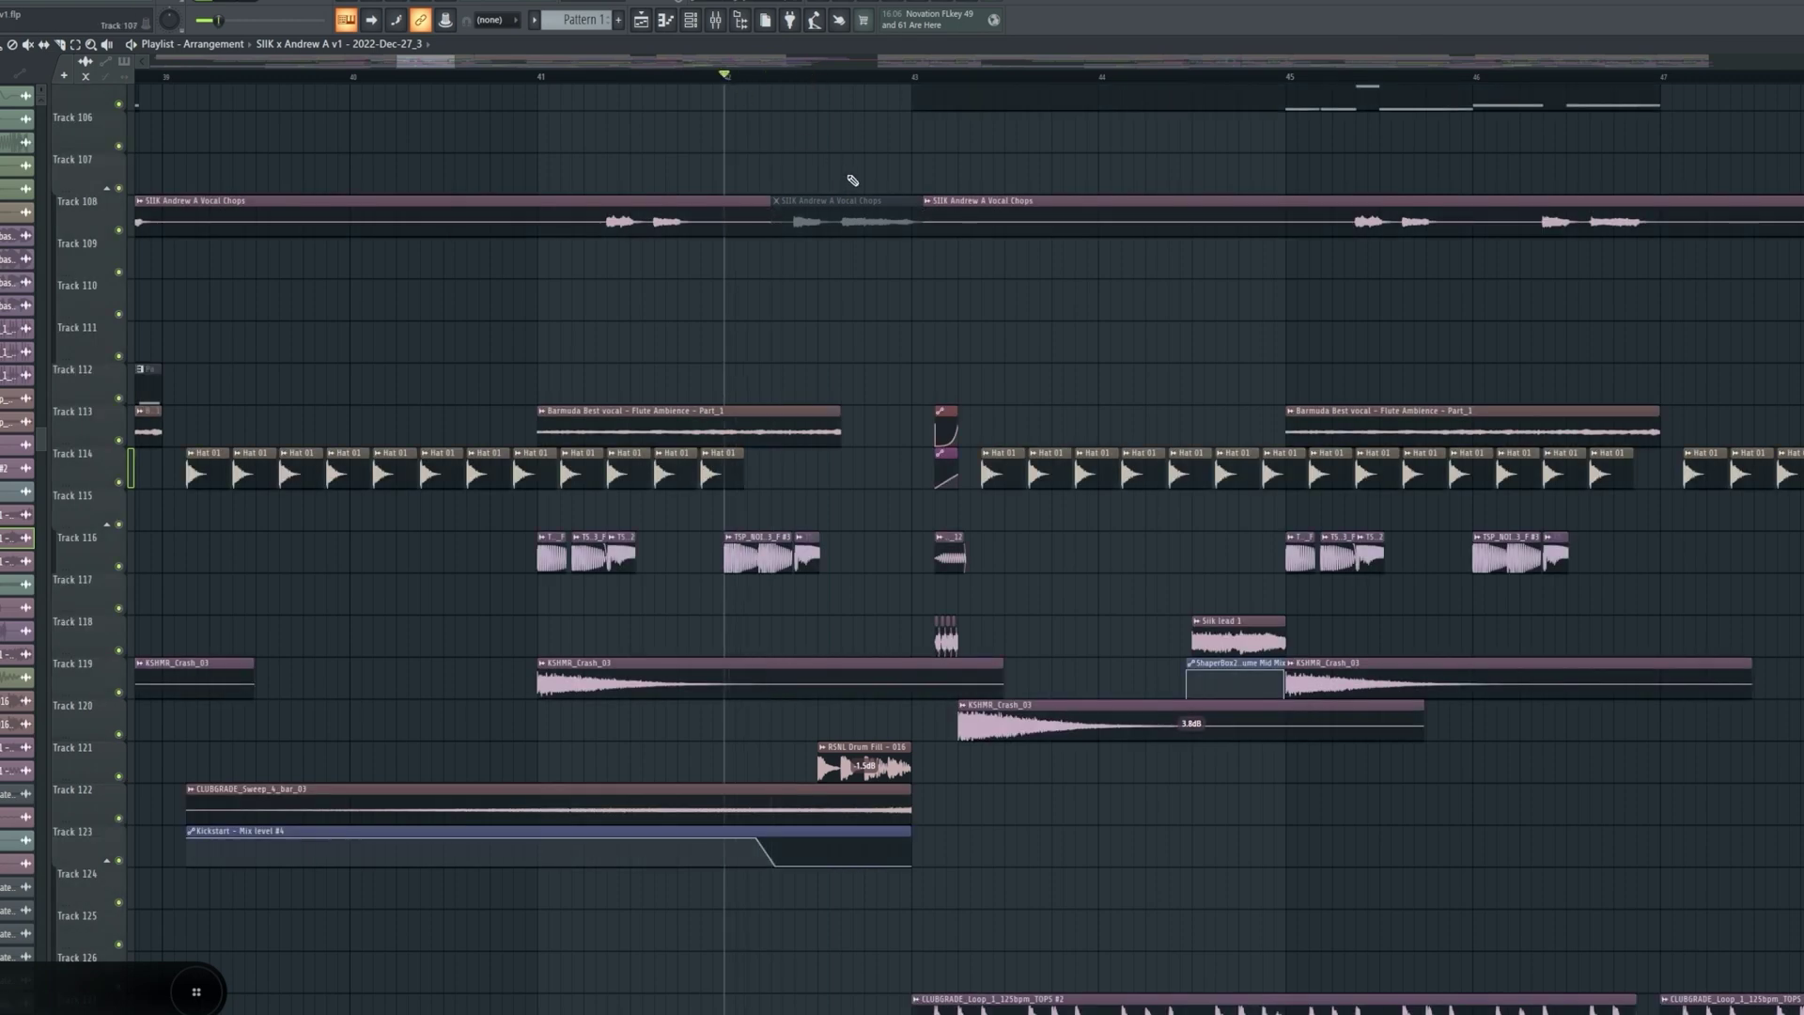
{"action": "key", "text": "space"}
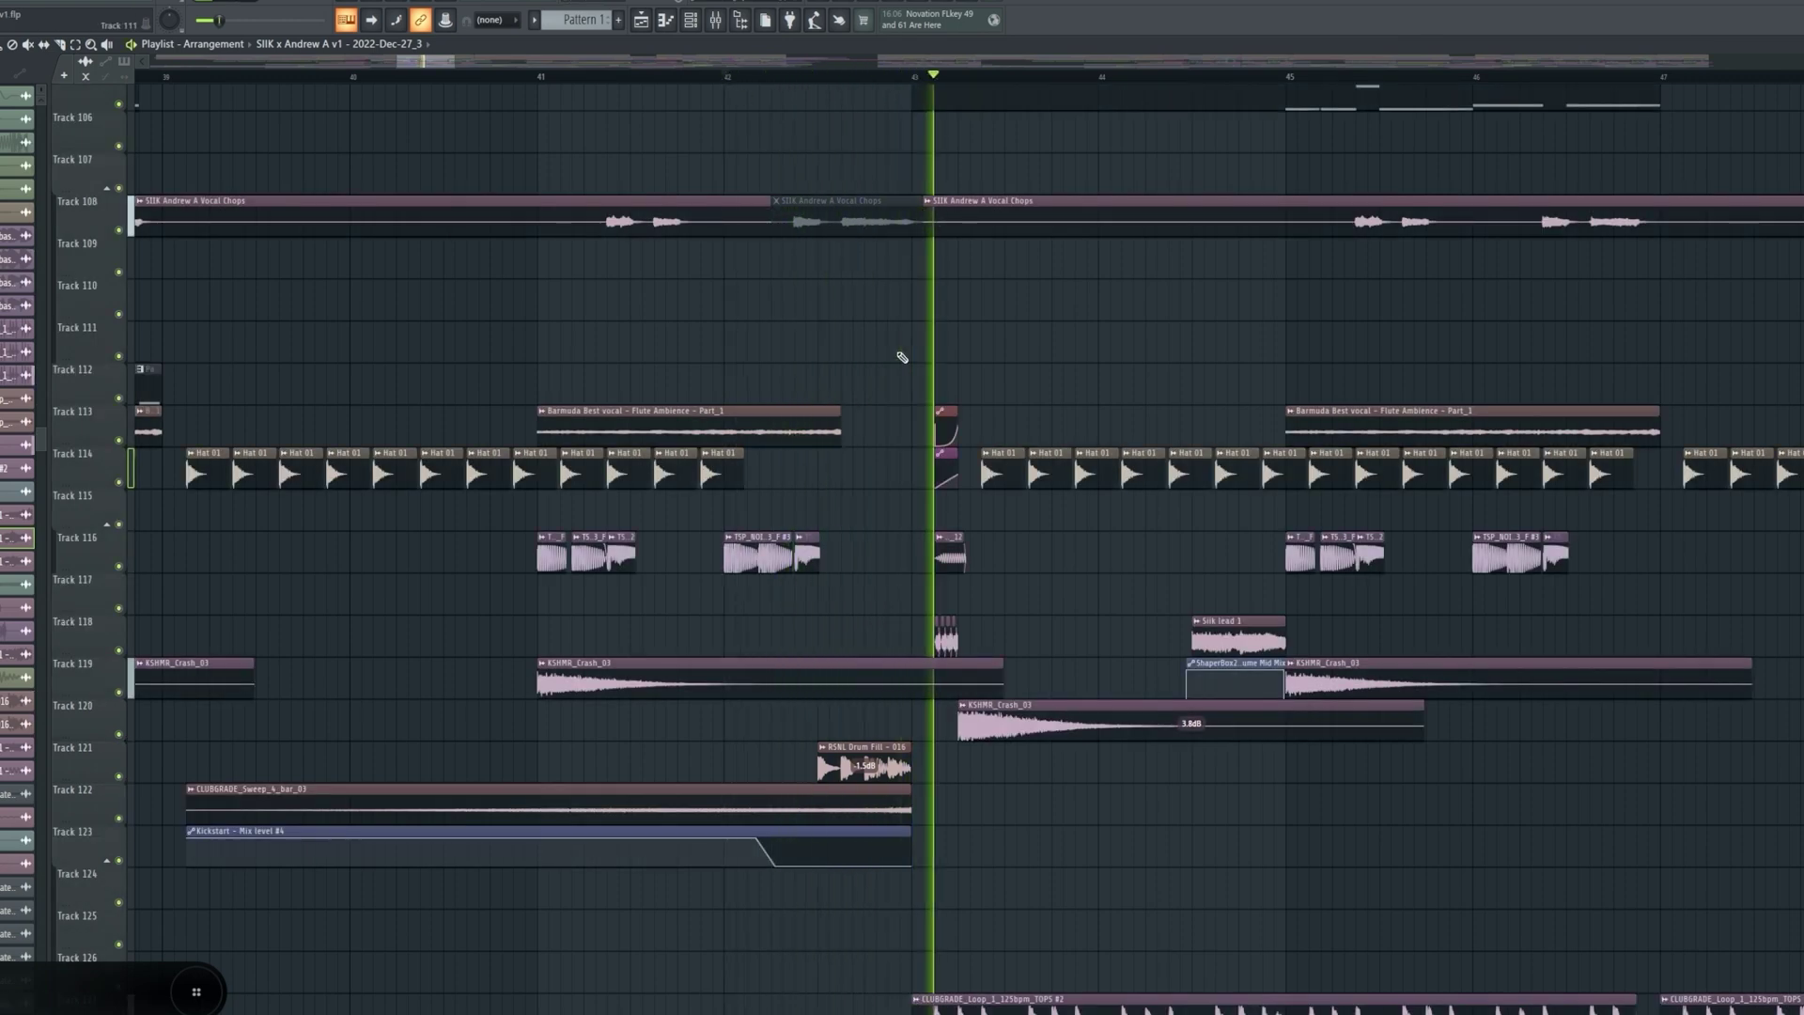
{"action": "key", "text": "space"}
{"action": "scroll", "coordinate": [916, 460], "scroll_direction": "down", "scroll_amount": 2}
{"action": "left_click", "coordinate": [819, 75]}
{"action": "scroll", "coordinate": [954, 246], "scroll_direction": "up", "scroll_amount": 10}
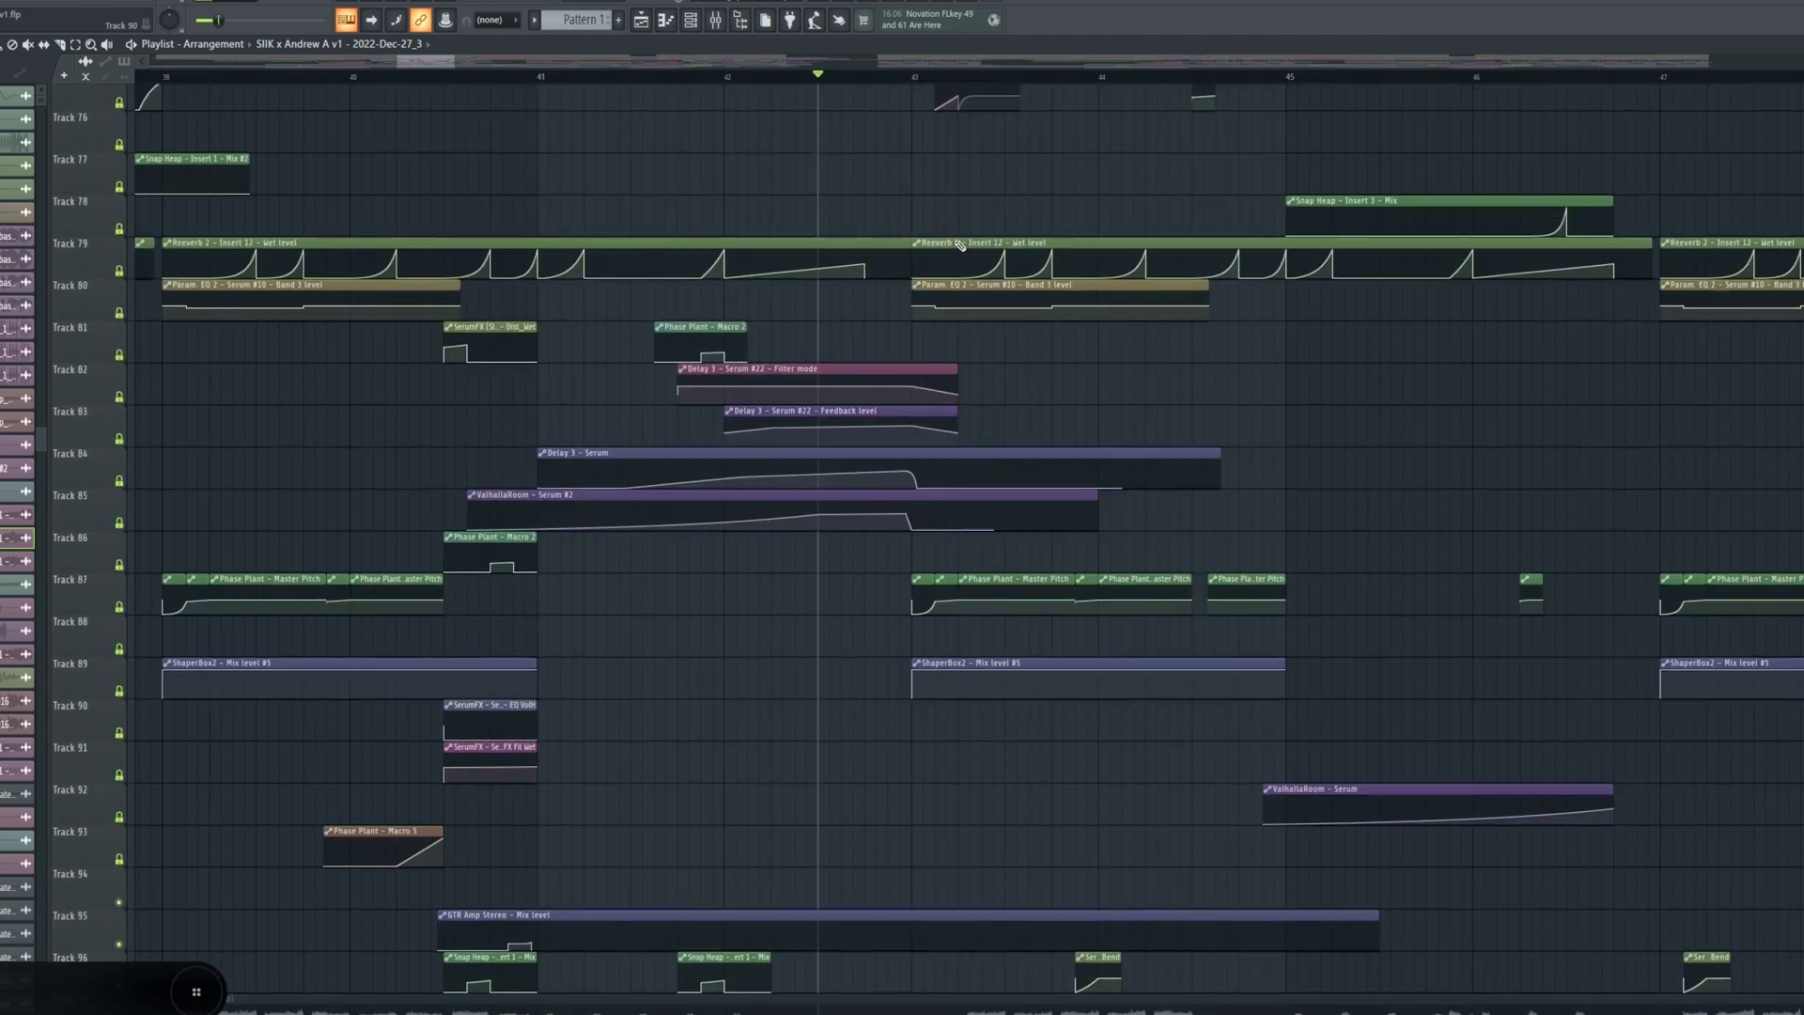
- Audition the short effect clips on Tracks 116 to 118 from bar 43, adding Tracks 113 and 114, and inspect the clips
{"action": "left_click_drag", "start_coordinate": [928, 71], "coordinate": [733, 82]}
{"action": "left_click", "coordinate": [730, 77]}
{"action": "scroll", "coordinate": [842, 386], "scroll_direction": "down", "scroll_amount": 10}
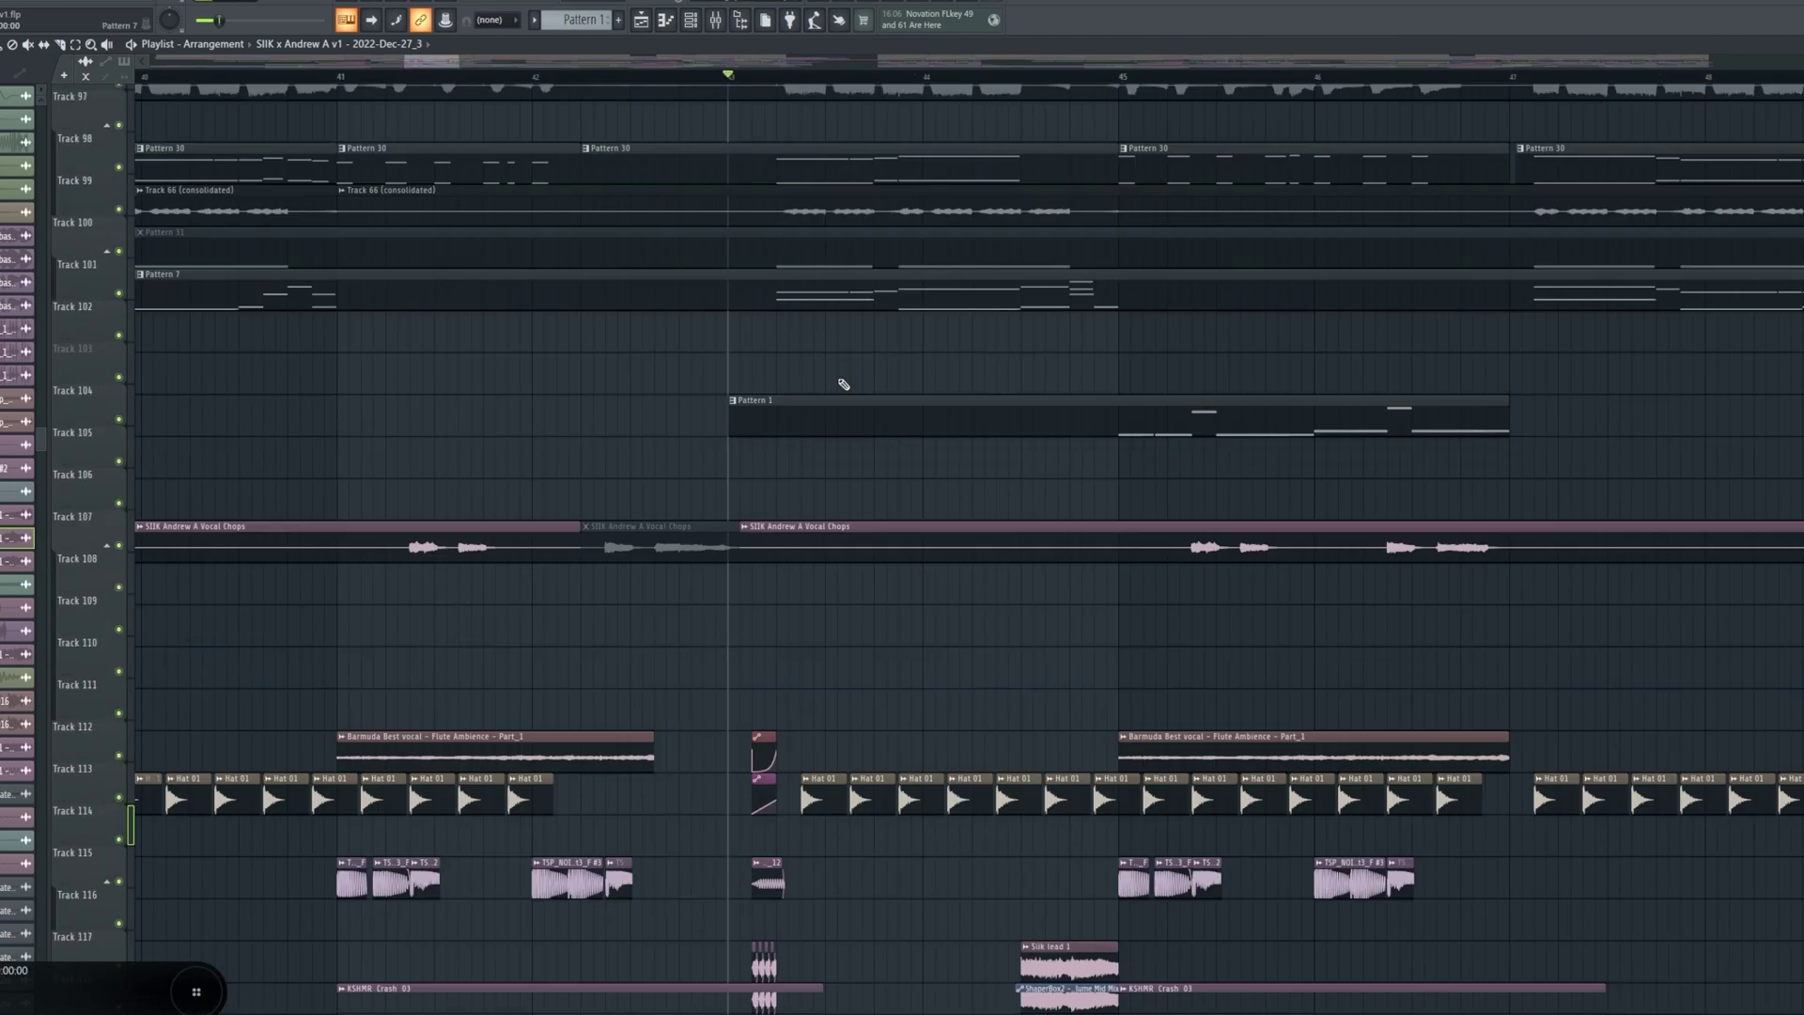
{"action": "scroll", "coordinate": [869, 418], "scroll_direction": "up", "scroll_amount": 1}
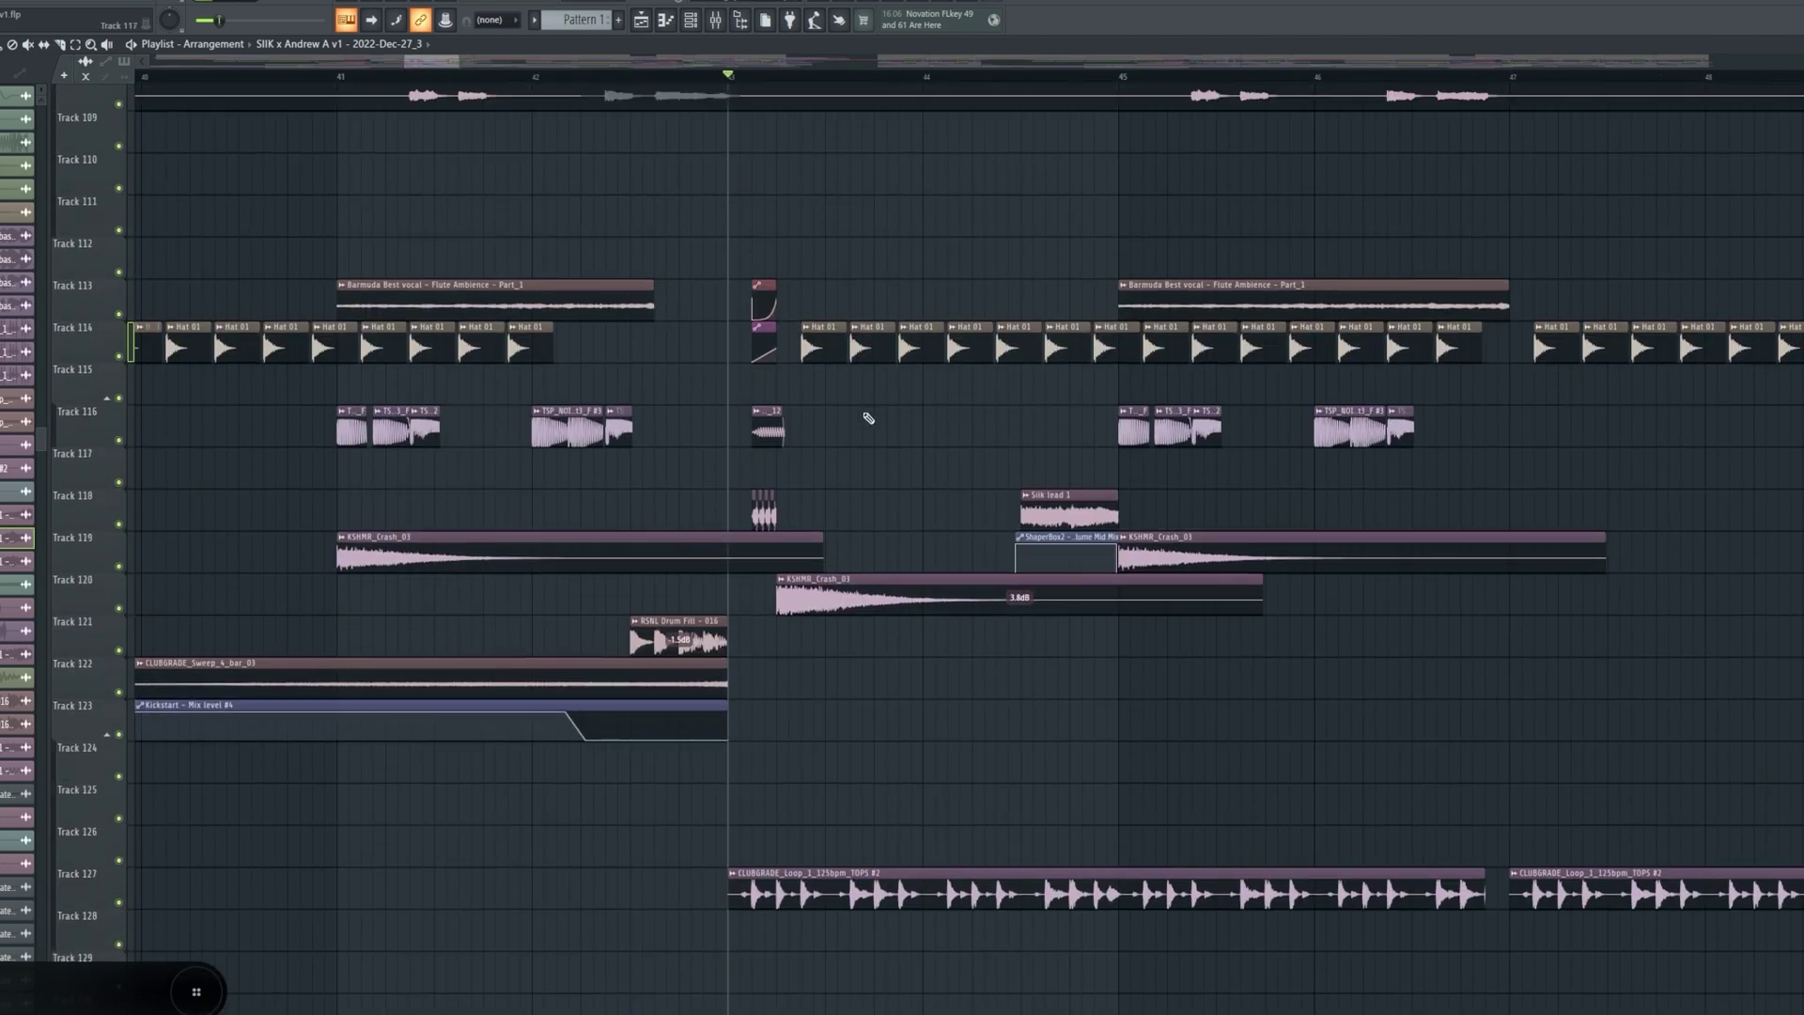
{"action": "right_click", "coordinate": [121, 524]}
{"action": "left_click", "coordinate": [120, 481]}
{"action": "left_click", "coordinate": [120, 439]}
{"action": "scroll", "coordinate": [713, 174], "scroll_direction": "up", "scroll_amount": 2}
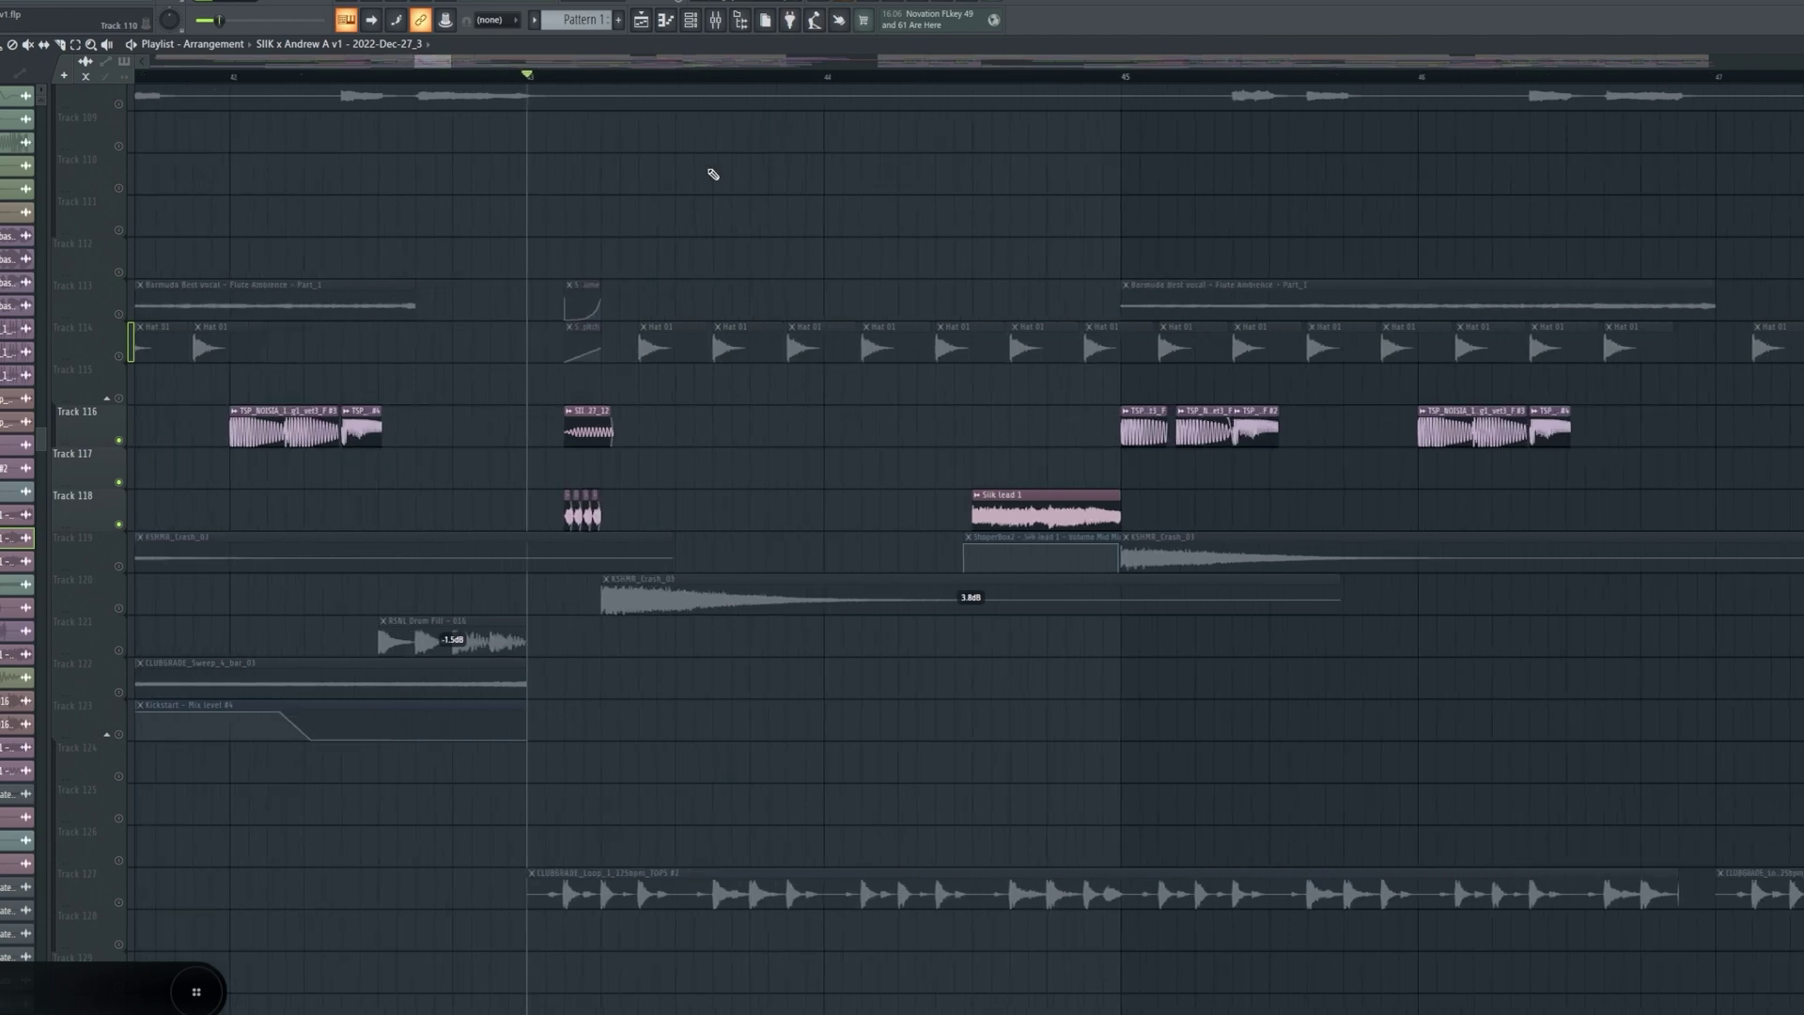
{"action": "left_click_drag", "start_coordinate": [131, 347], "coordinate": [131, 306]}
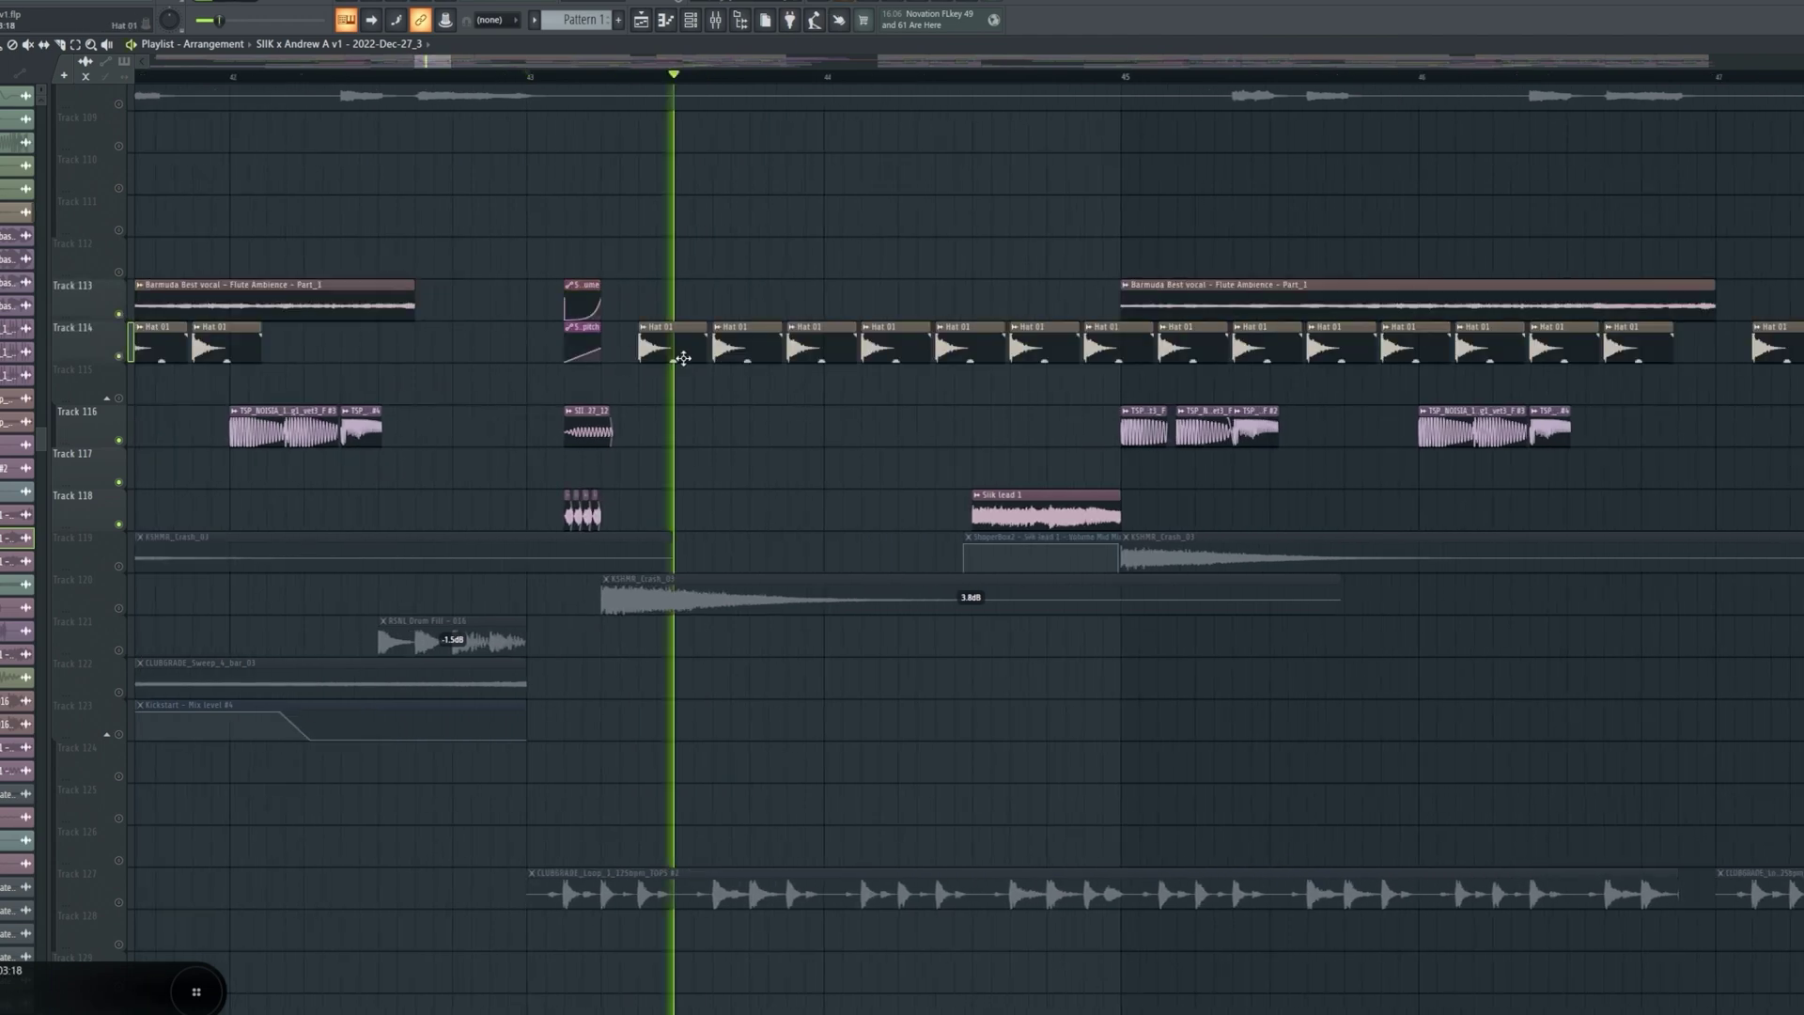
{"action": "double_click", "coordinate": [601, 516]}
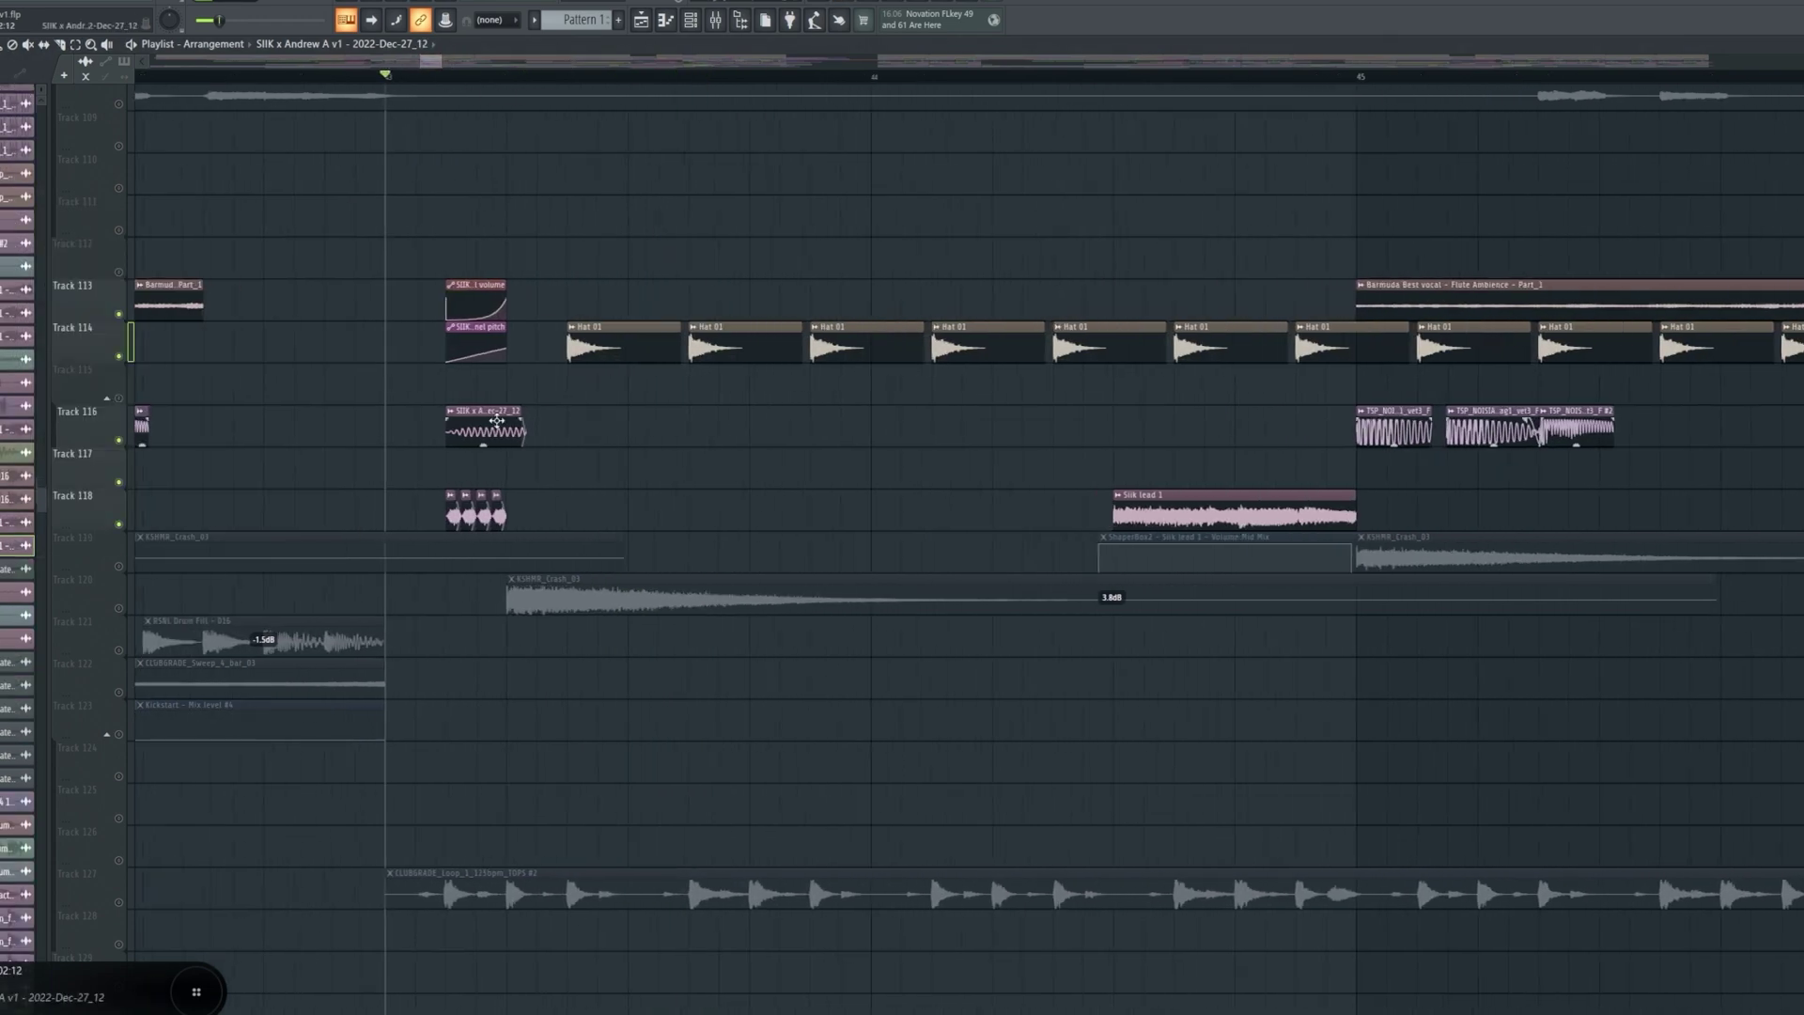
{"action": "double_click", "coordinate": [505, 421]}
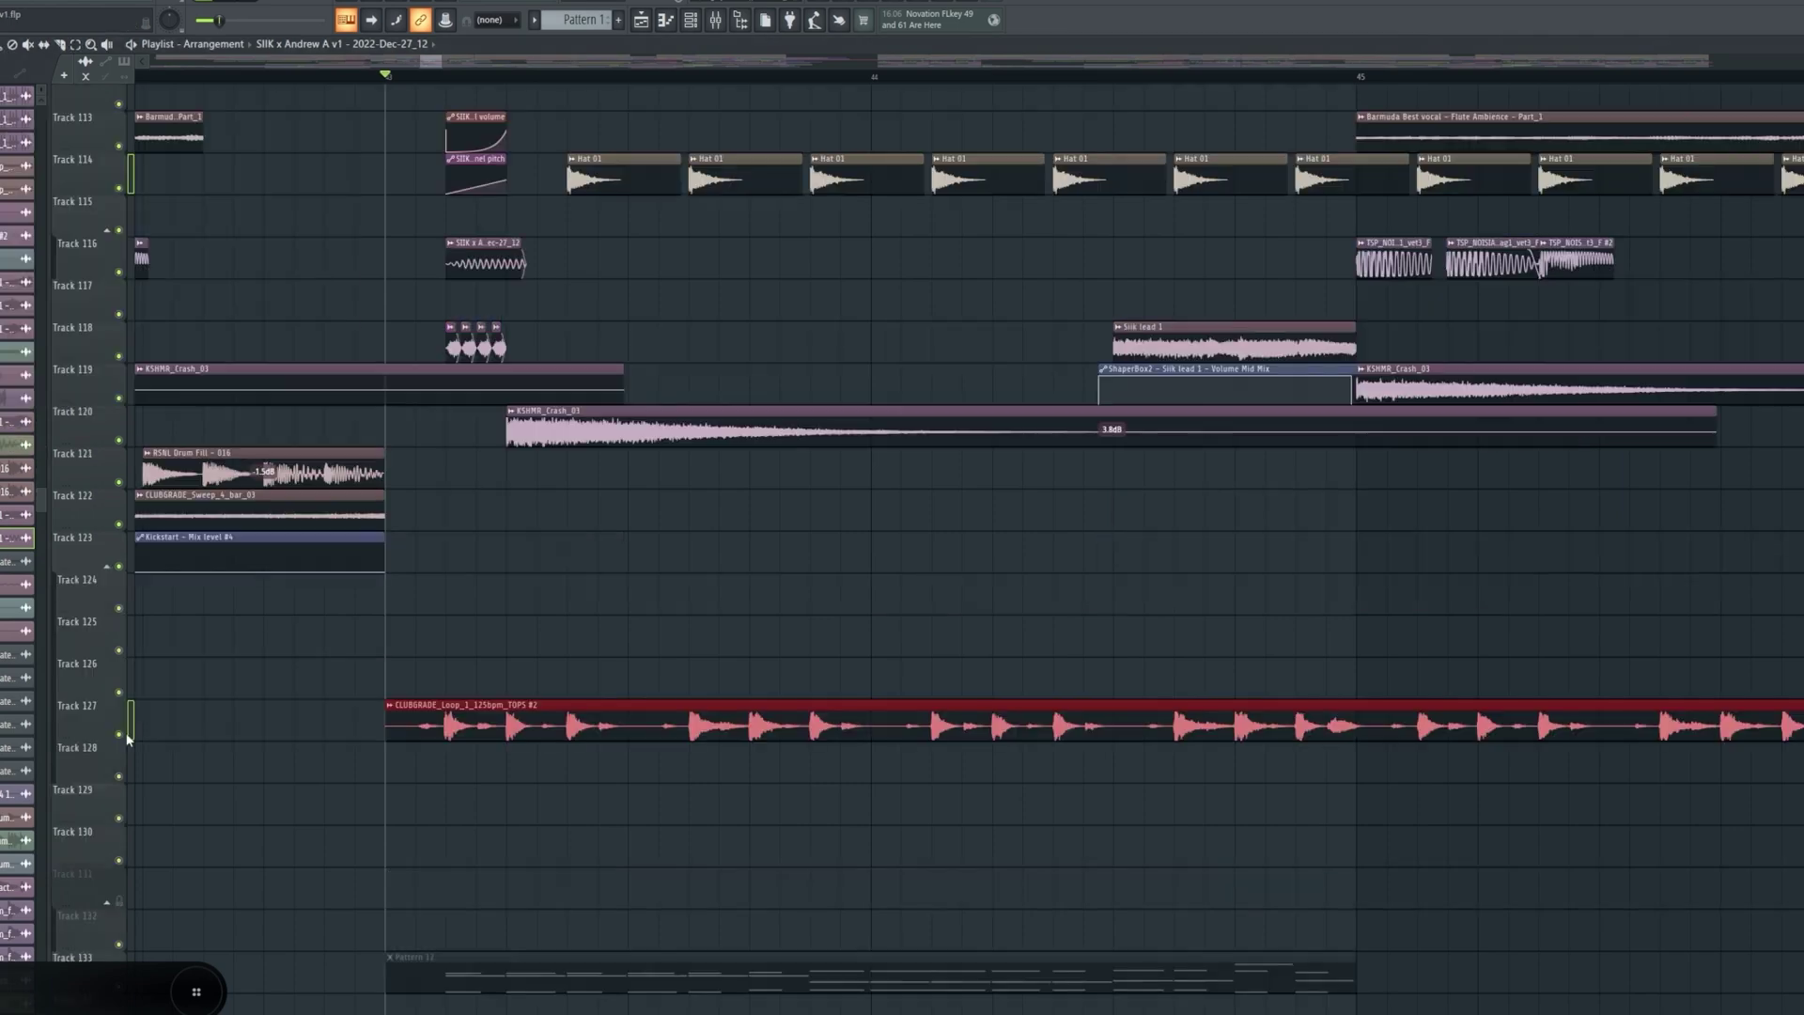
- Audition the CLUBGRADE_Loop_1_125bpm_TOPS loop soloed on Track 127 from bar 43, and return to all tracks
{"action": "right_click", "coordinate": [128, 738]}
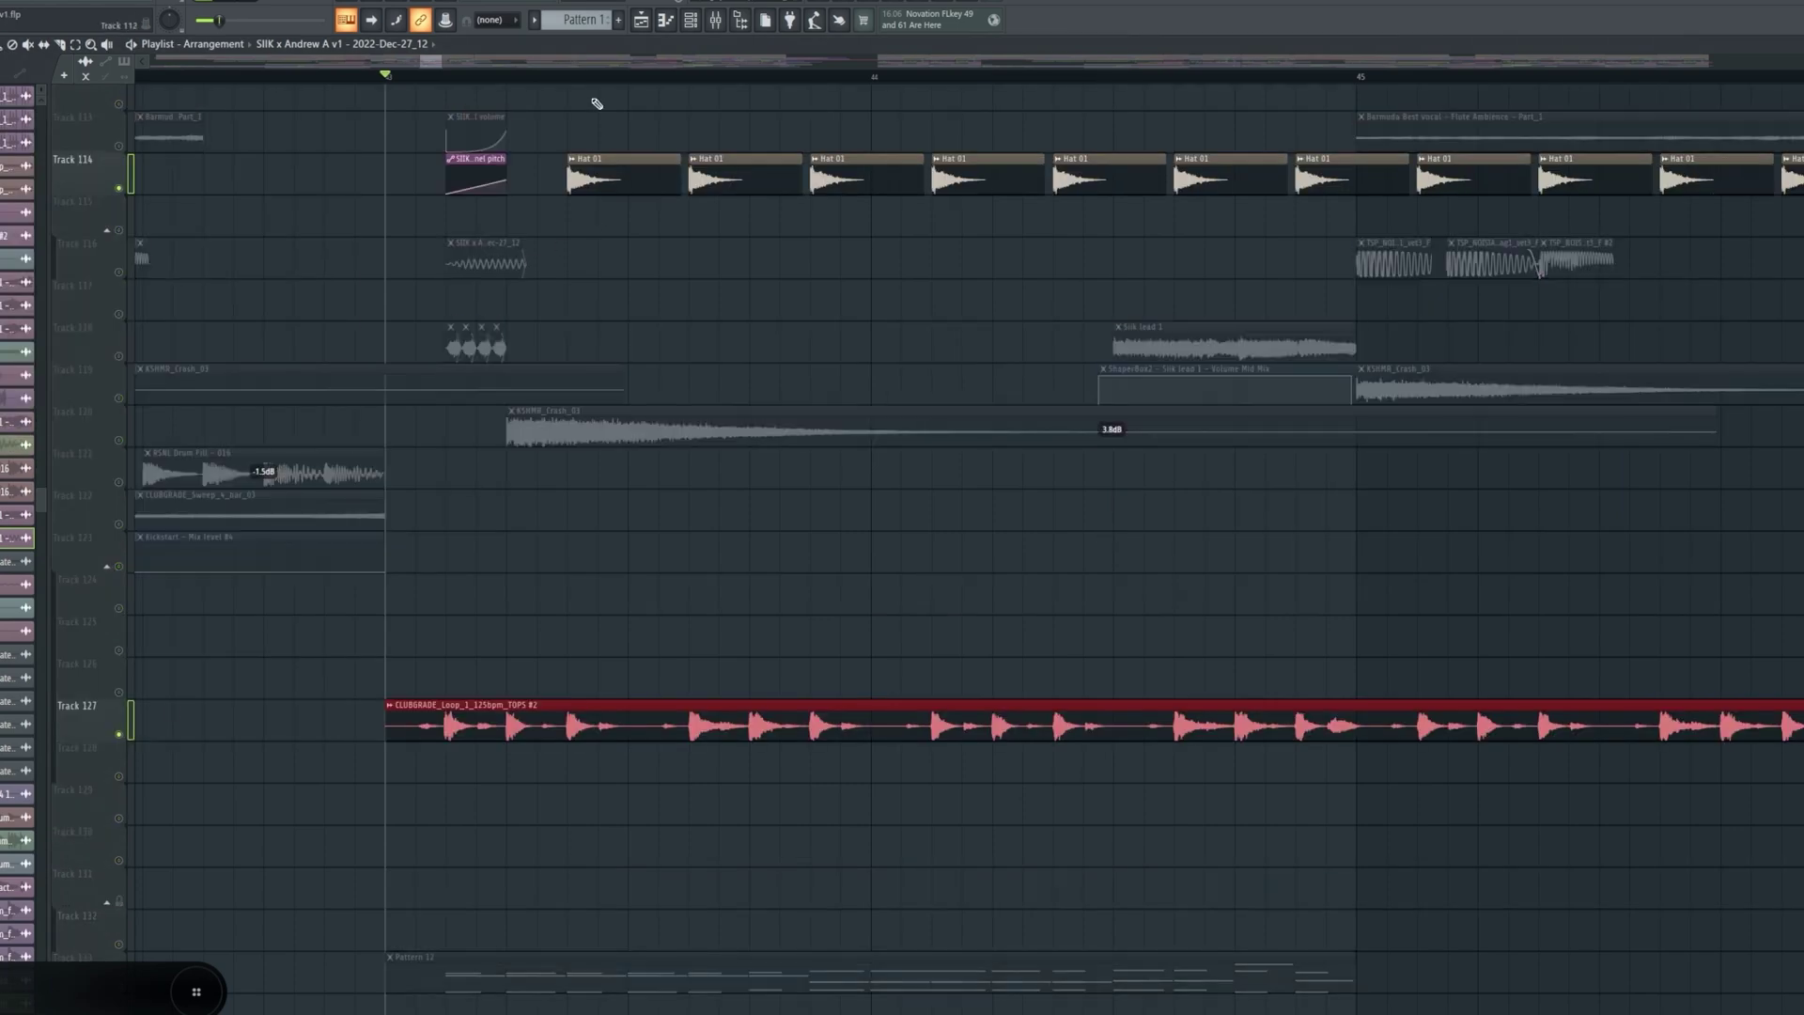
{"action": "scroll", "coordinate": [597, 104], "scroll_direction": "down", "scroll_amount": 3}
{"action": "scroll", "coordinate": [696, 562], "scroll_direction": "down", "scroll_amount": 4}
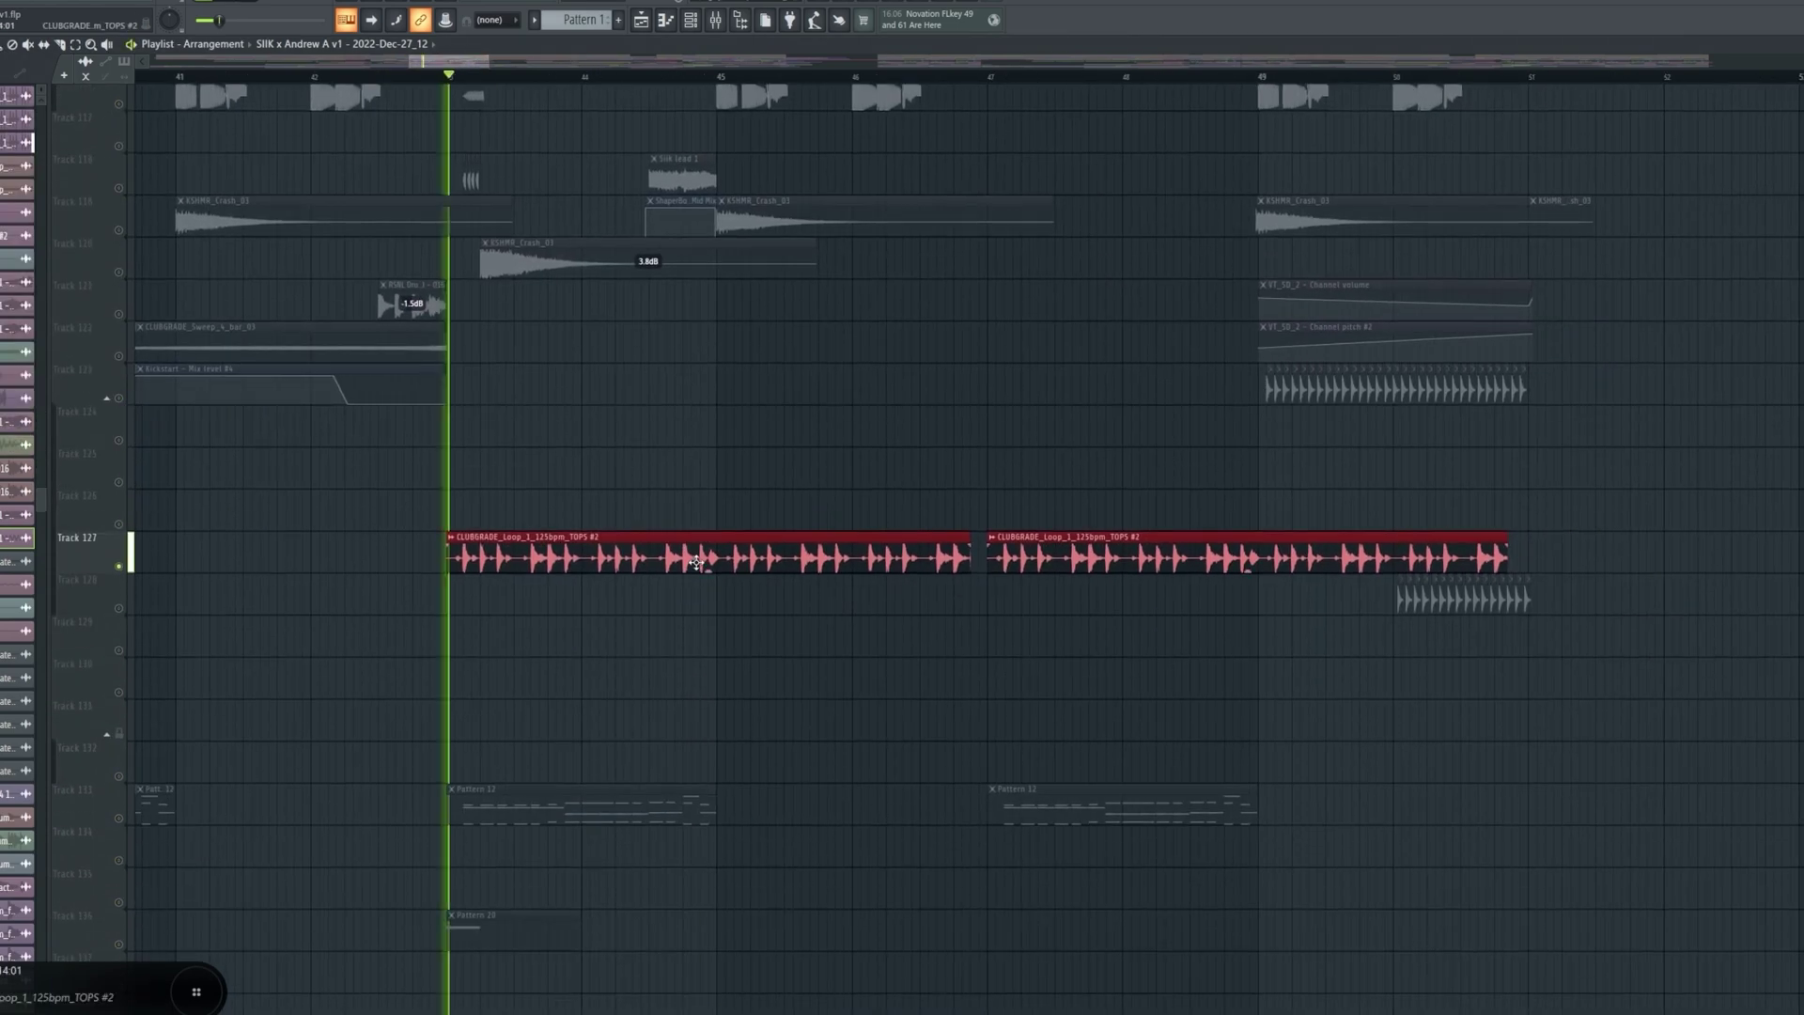
{"action": "left_click", "coordinate": [615, 664], "text": "ctrl"}
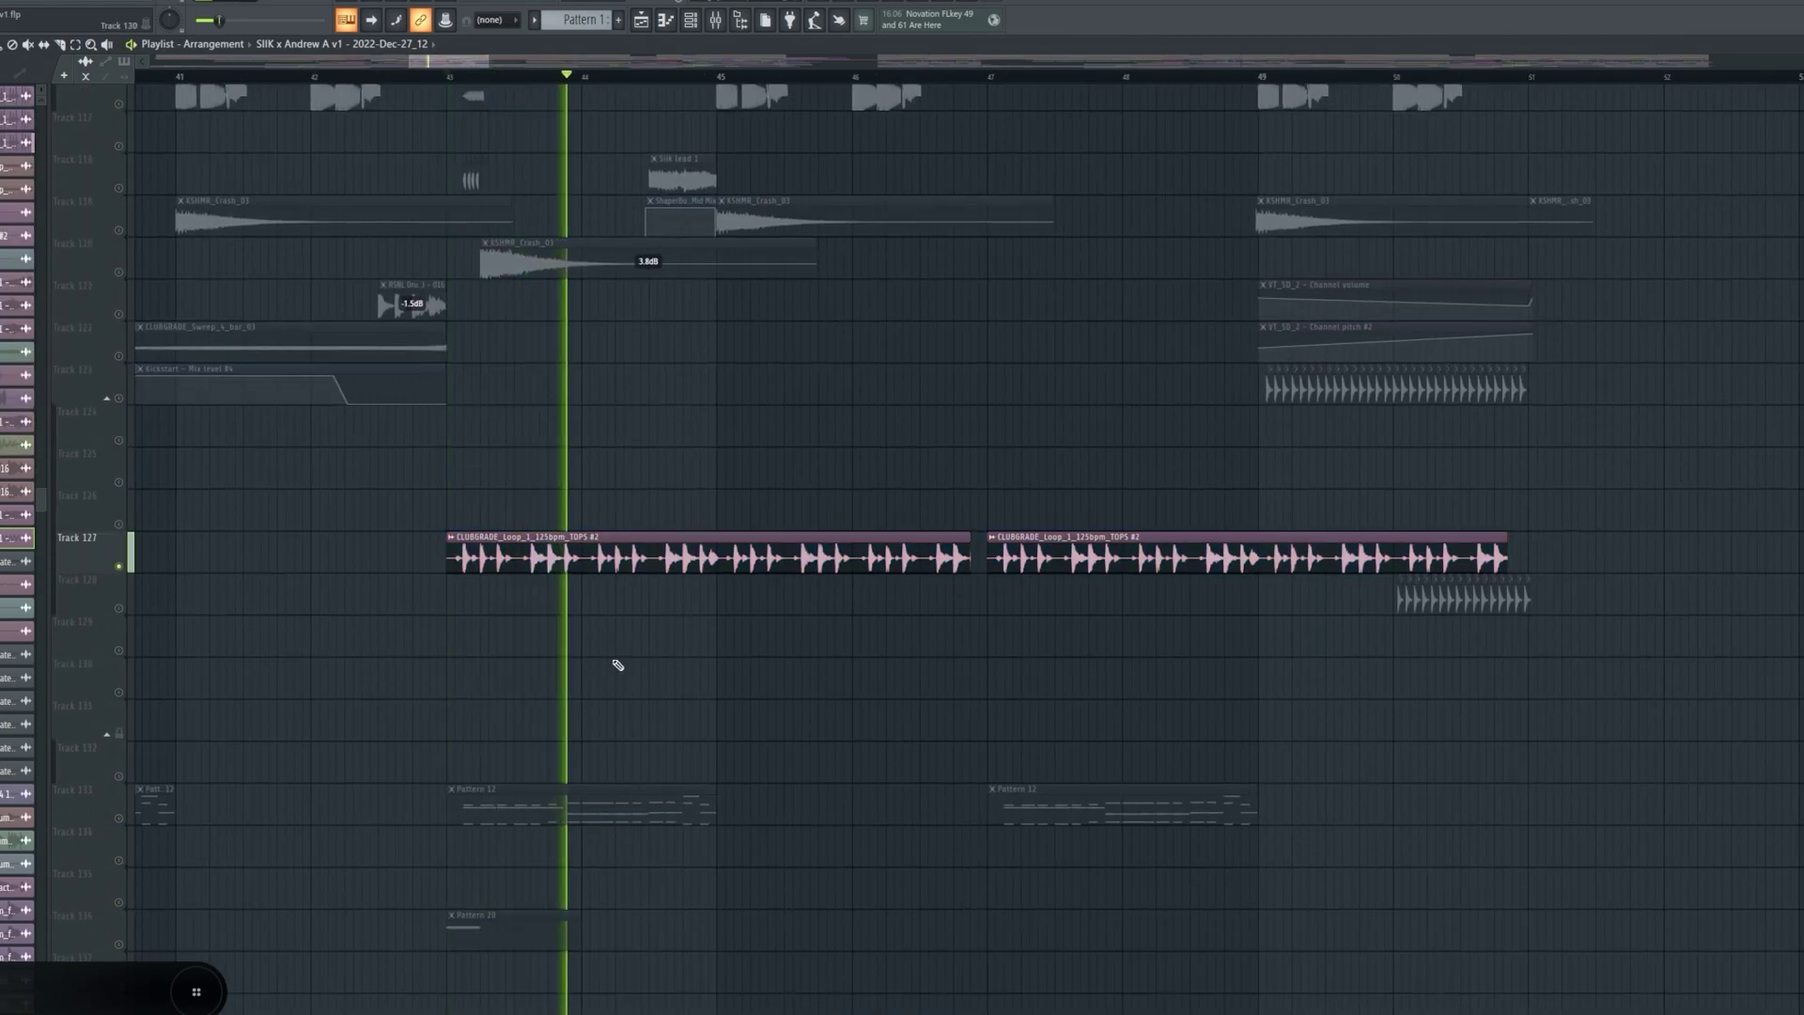
{"action": "key", "text": "space"}
{"action": "right_click", "coordinate": [127, 569]}
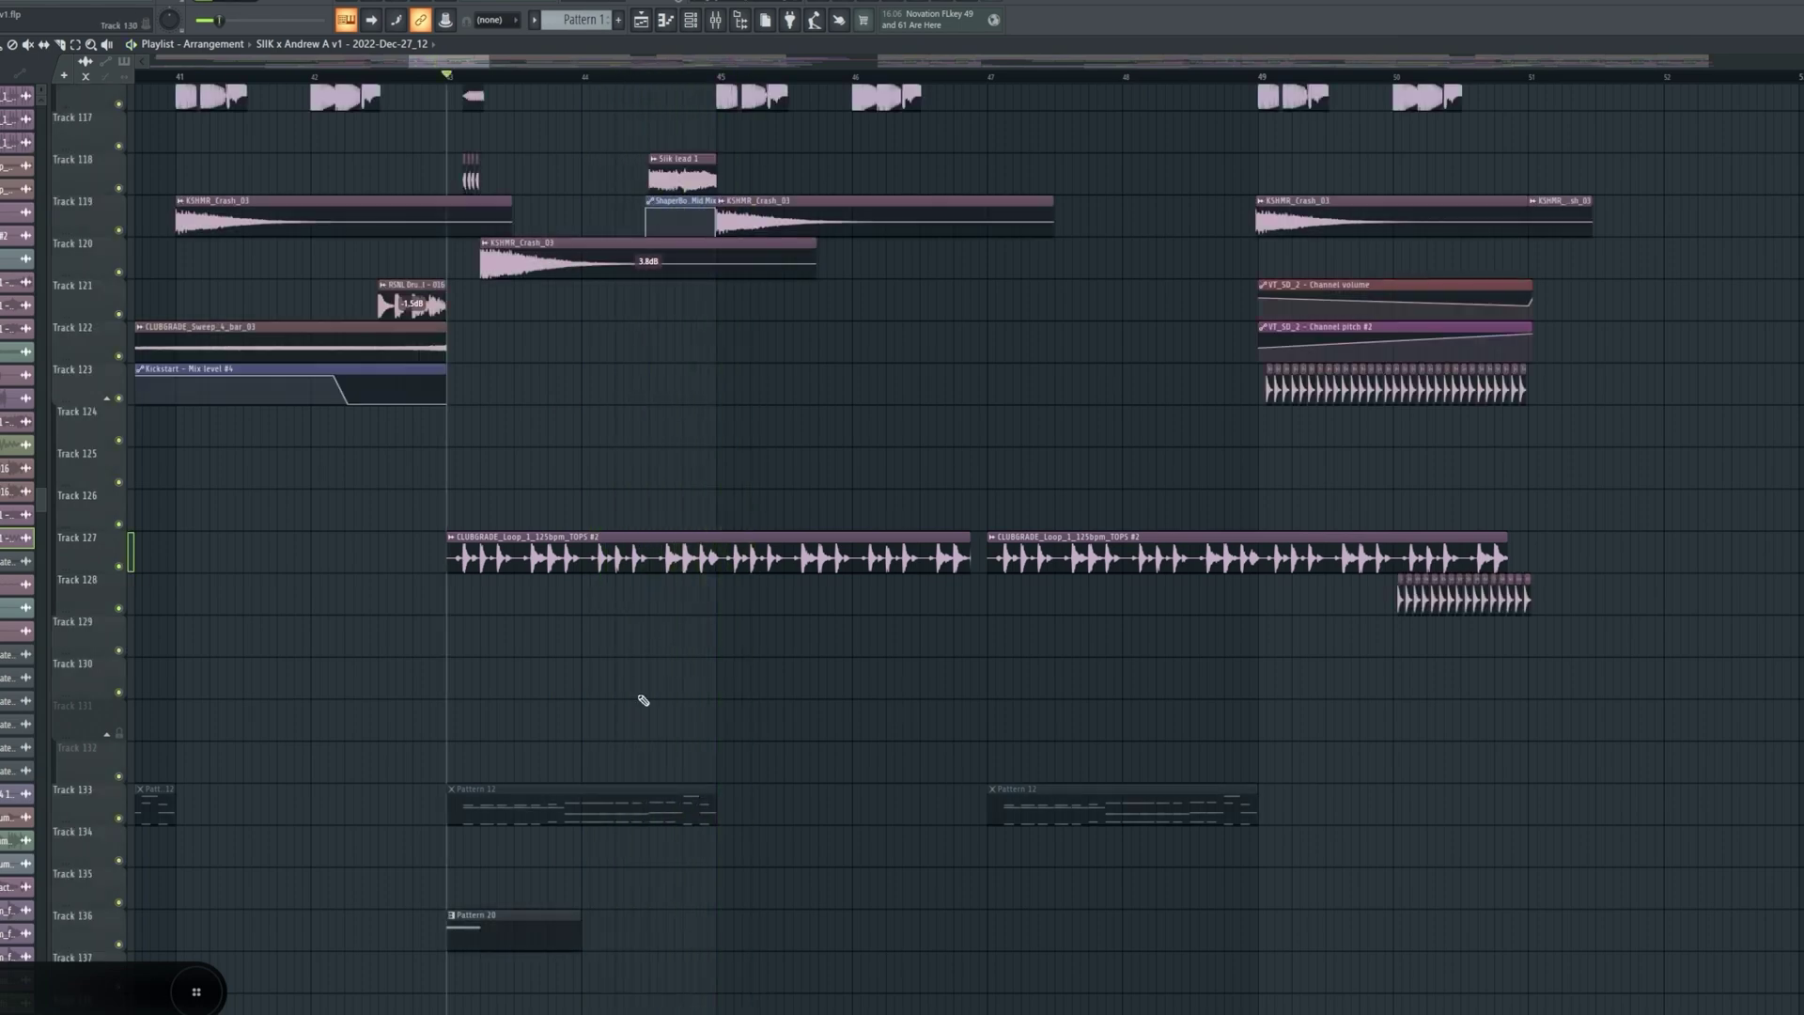
- Review Pattern 7's Serum #2 and Serum #13 notes in the piano roll, playing the Serum #13 part
{"action": "scroll", "coordinate": [640, 707], "scroll_direction": "up", "scroll_amount": 6}
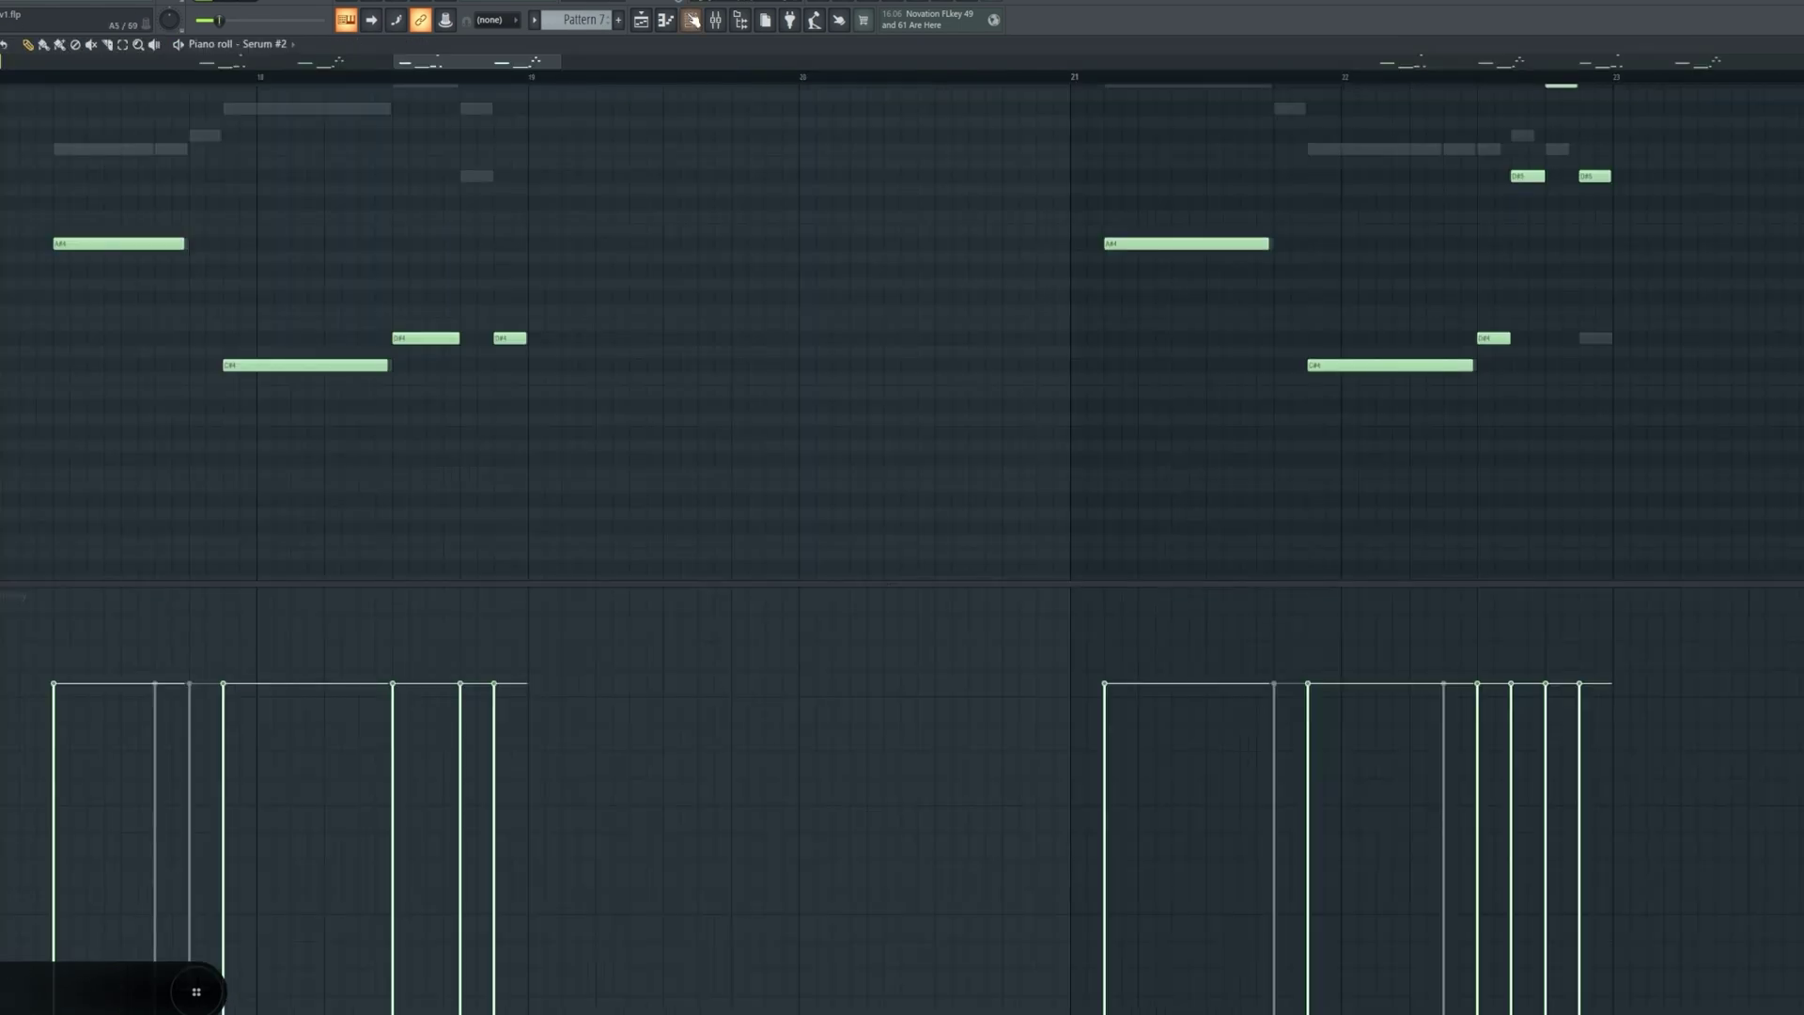
{"action": "left_click", "coordinate": [691, 20]}
{"action": "scroll", "coordinate": [706, 487], "scroll_direction": "down", "scroll_amount": 3}
{"action": "left_click", "coordinate": [595, 698]}
{"action": "key", "text": "space"}
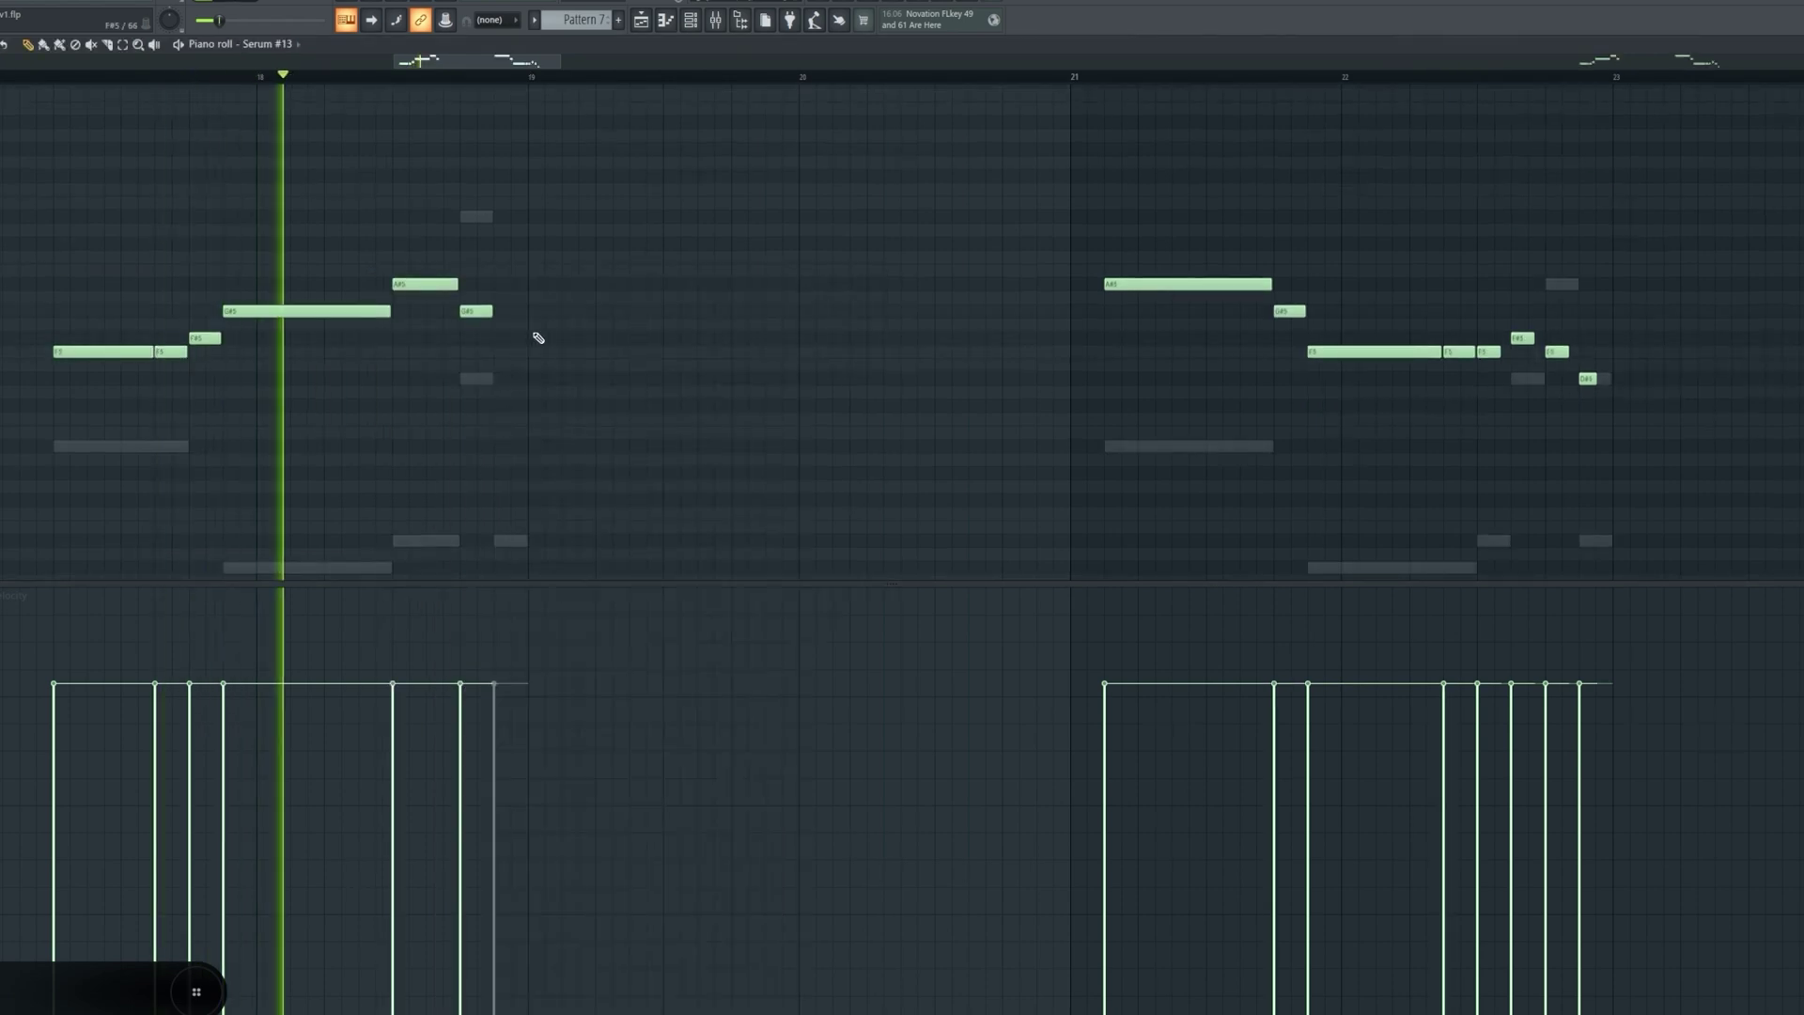
{"action": "key", "text": "space"}
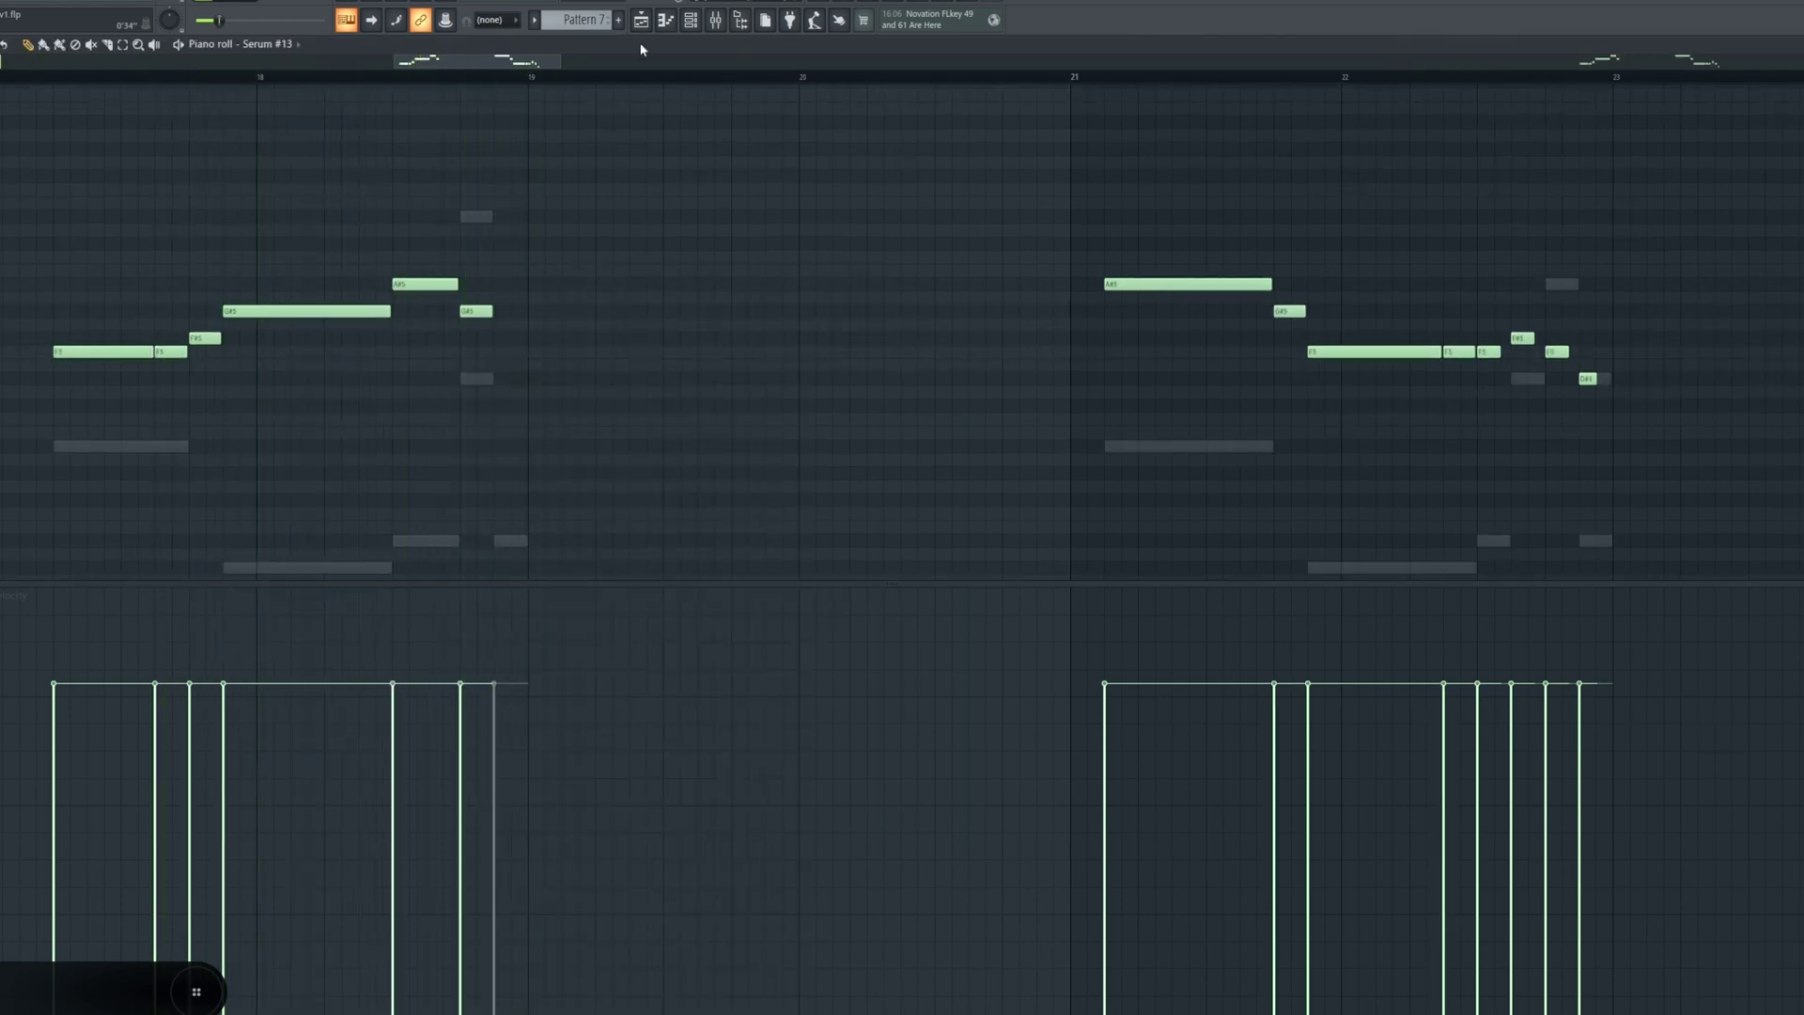
- Play the arrangement from just after bar 43 with the channel rack open to check Pattern 7's Serum channels
{"action": "left_click", "coordinate": [691, 19]}
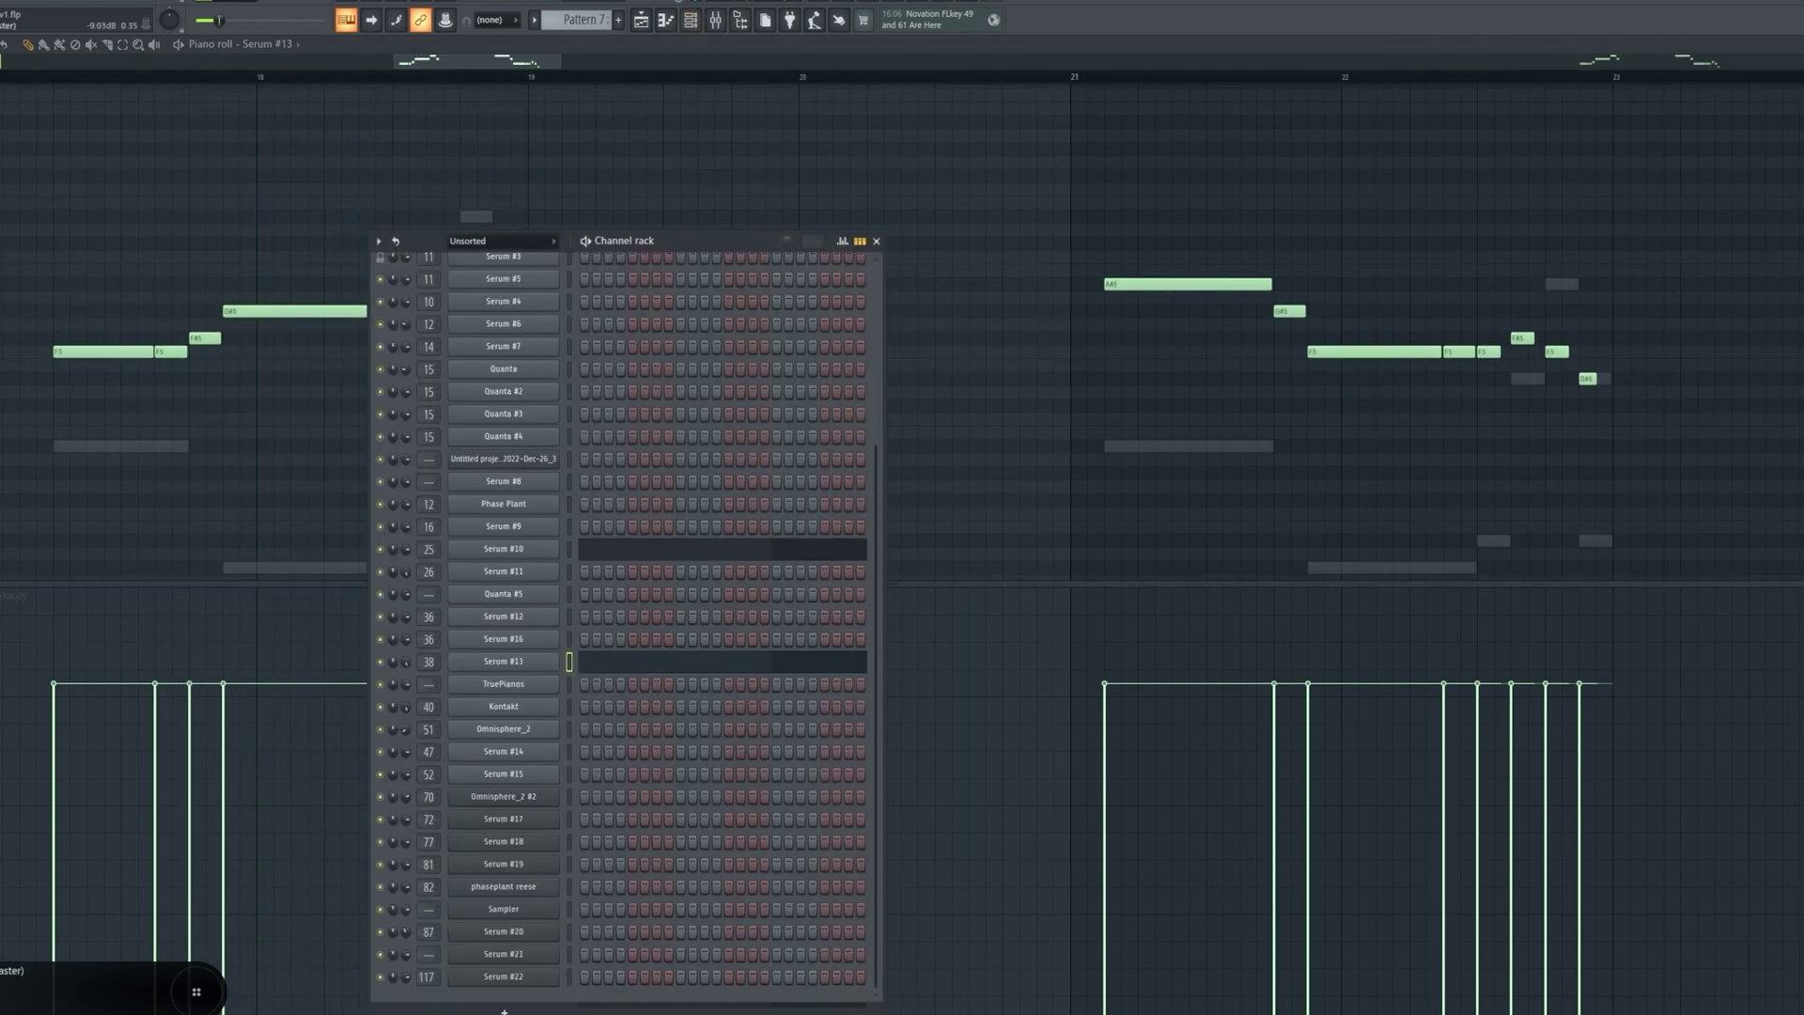
{"action": "left_click", "coordinate": [641, 22]}
{"action": "left_click", "coordinate": [473, 78]}
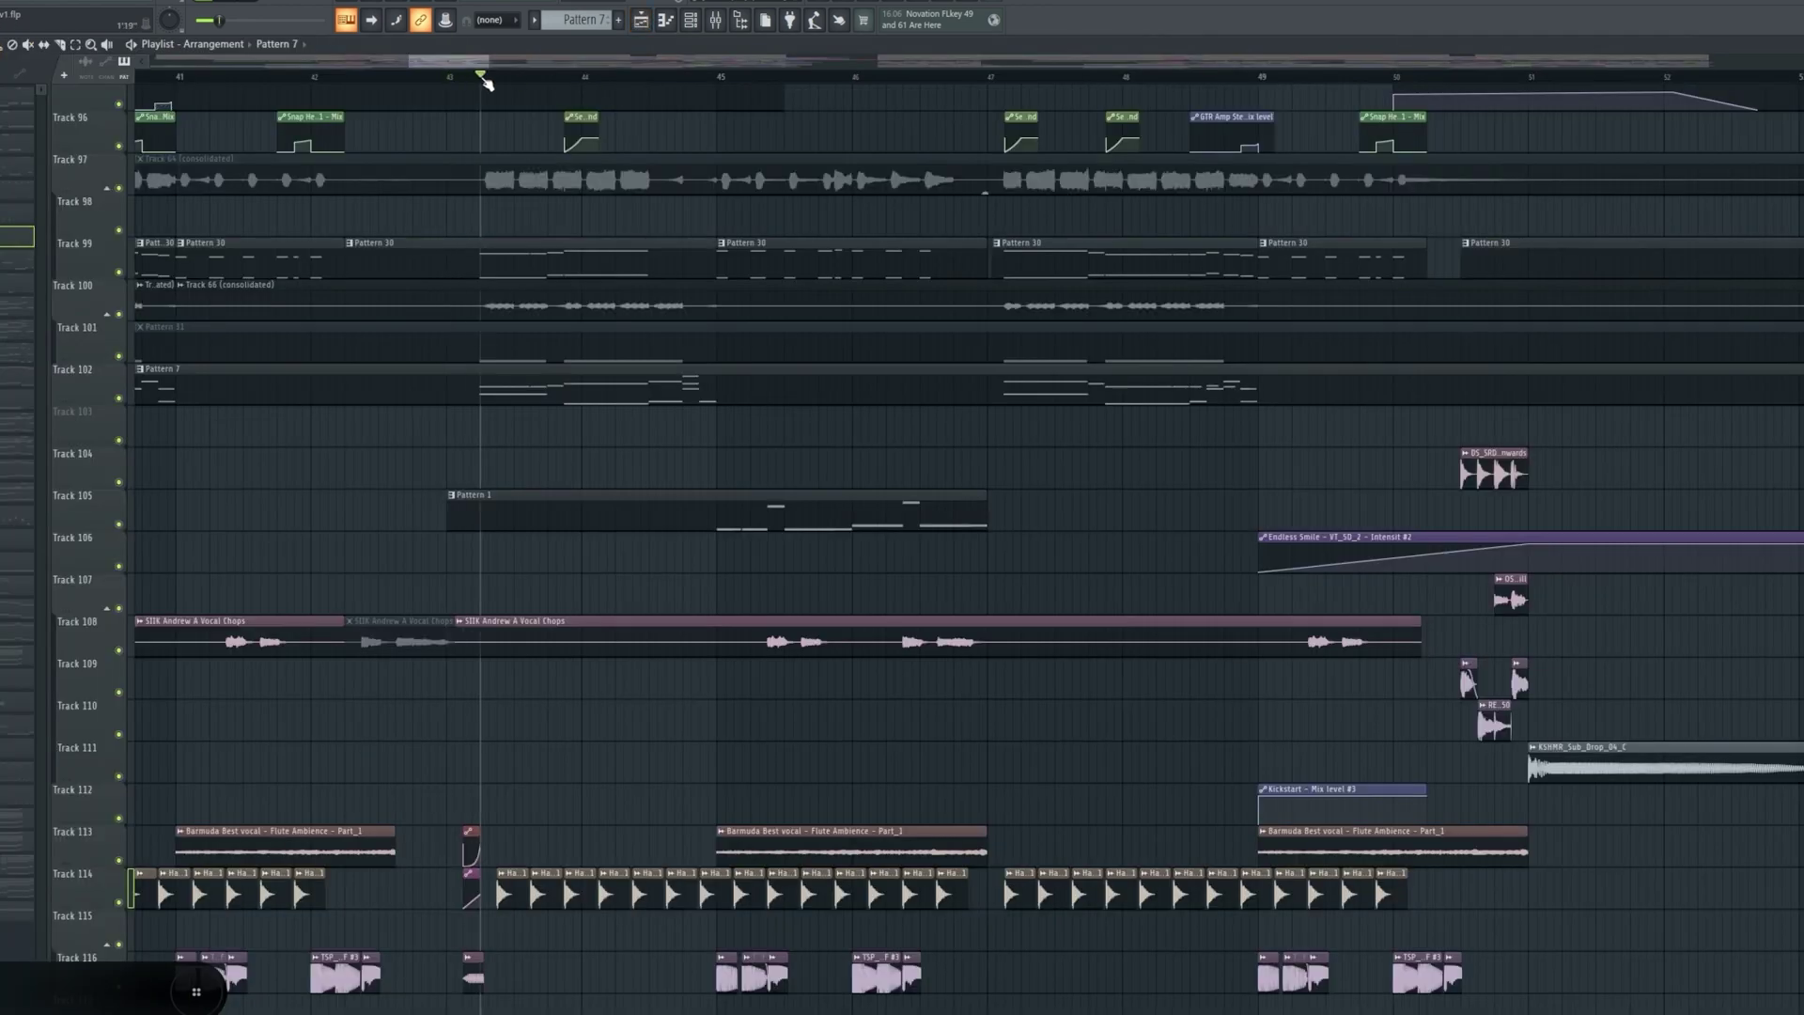
{"action": "left_click", "coordinate": [691, 20]}
{"action": "key", "text": "space"}
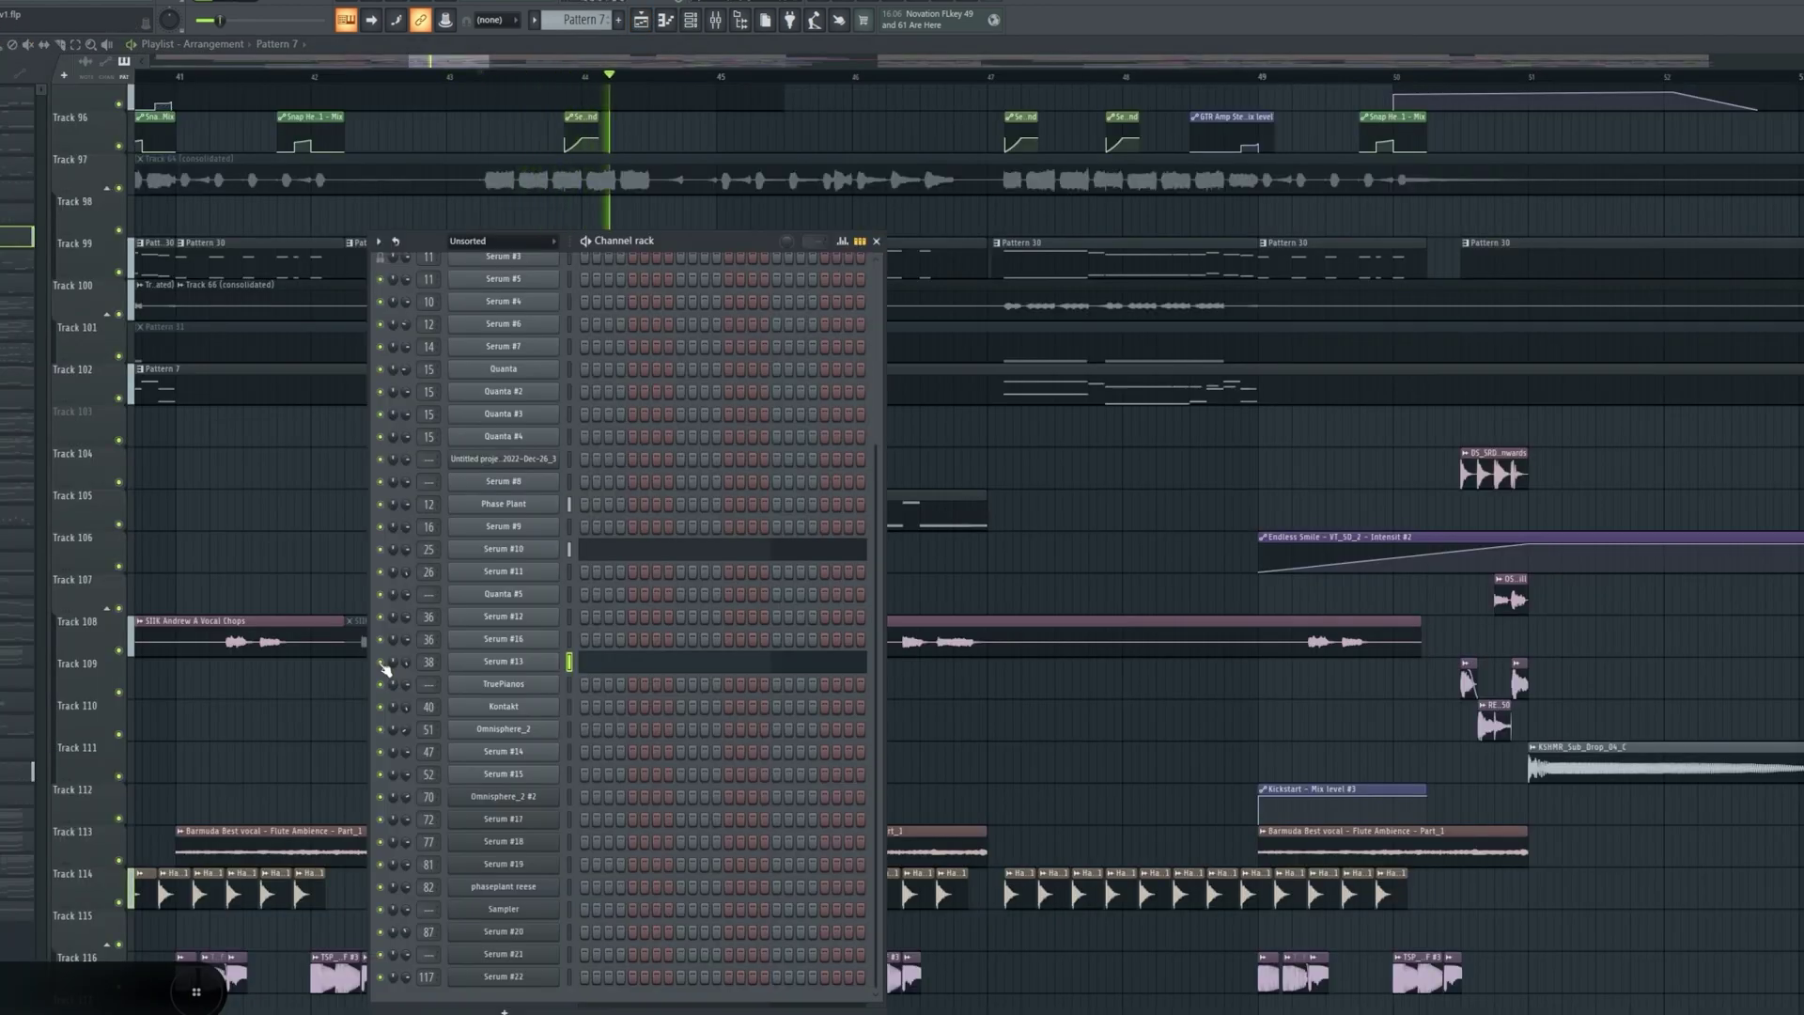
{"action": "key", "text": "space"}
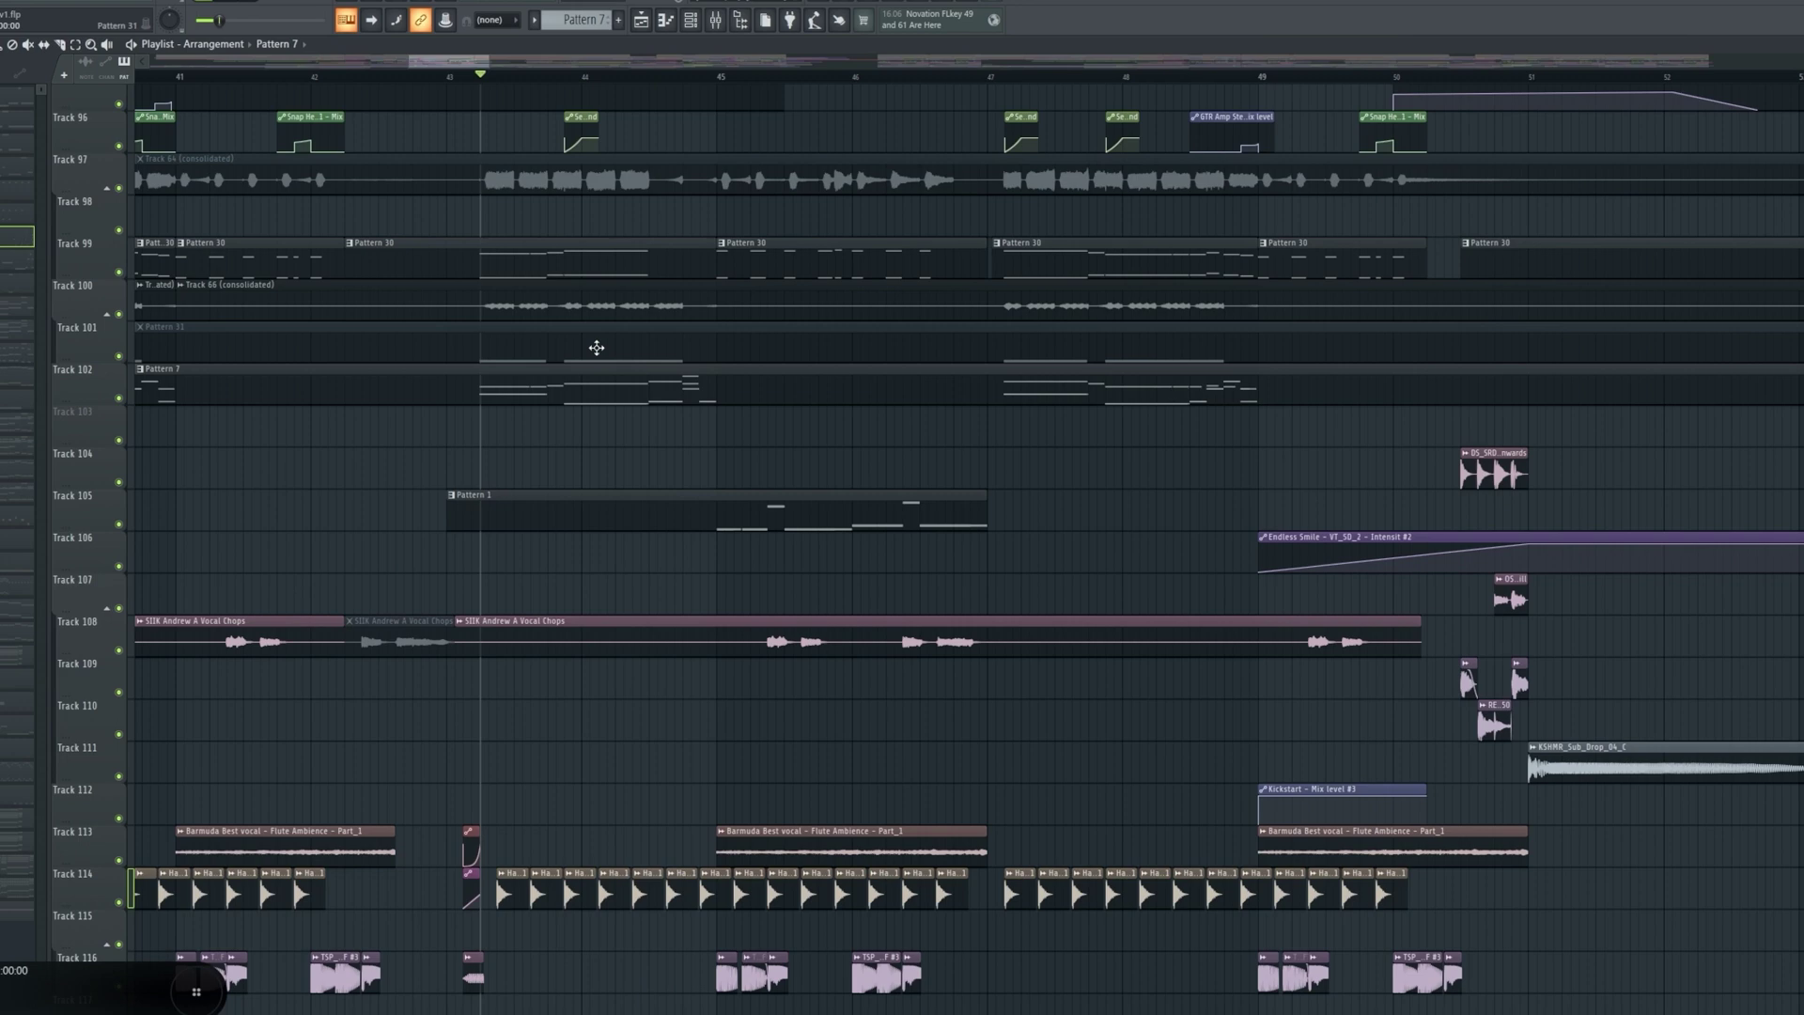
- Audition the VT_SD_2 snare roll and its volume and pitch automation on Tracks 121–123 and 128 from bar 49, and return to all tracks
{"action": "left_click_drag", "start_coordinate": [666, 25], "coordinate": [505, 80]}
{"action": "scroll", "coordinate": [650, 62], "scroll_direction": "down", "scroll_amount": 4}
{"action": "scroll", "coordinate": [756, 332], "scroll_direction": "up", "scroll_amount": 6}
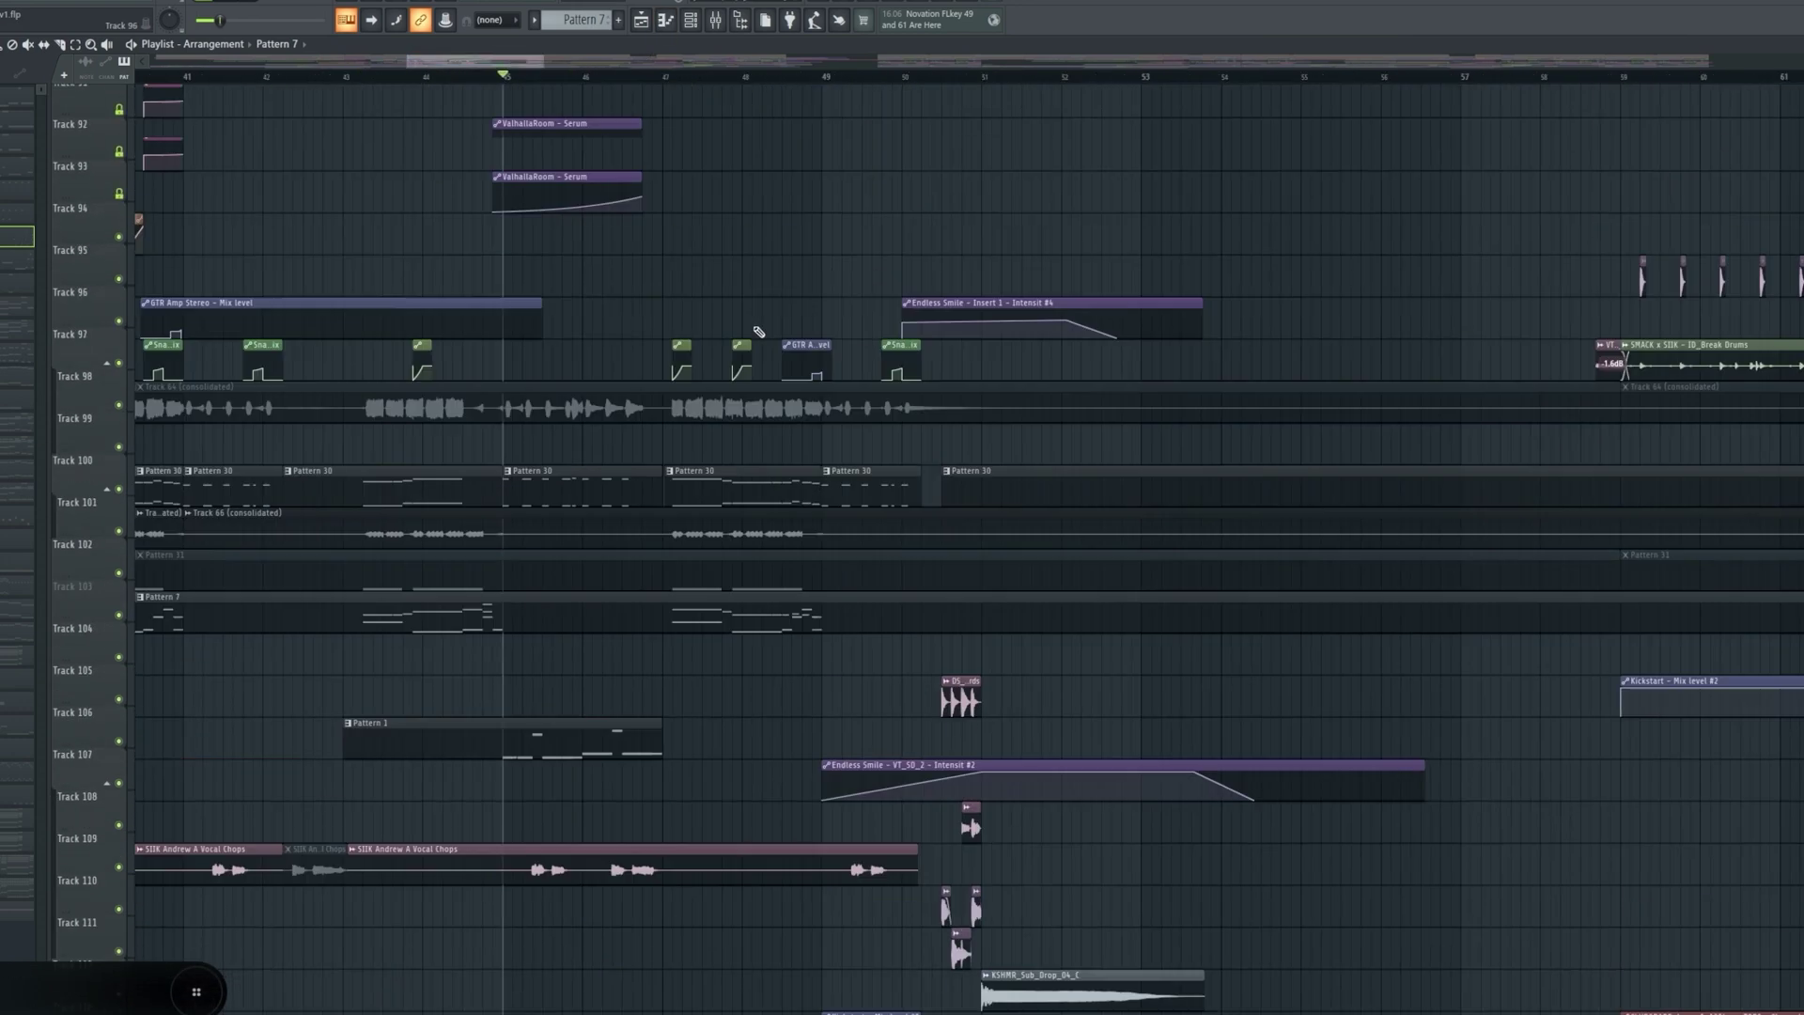
{"action": "scroll", "coordinate": [754, 324], "scroll_direction": "down", "scroll_amount": 2}
{"action": "scroll", "coordinate": [761, 322], "scroll_direction": "down", "scroll_amount": 13}
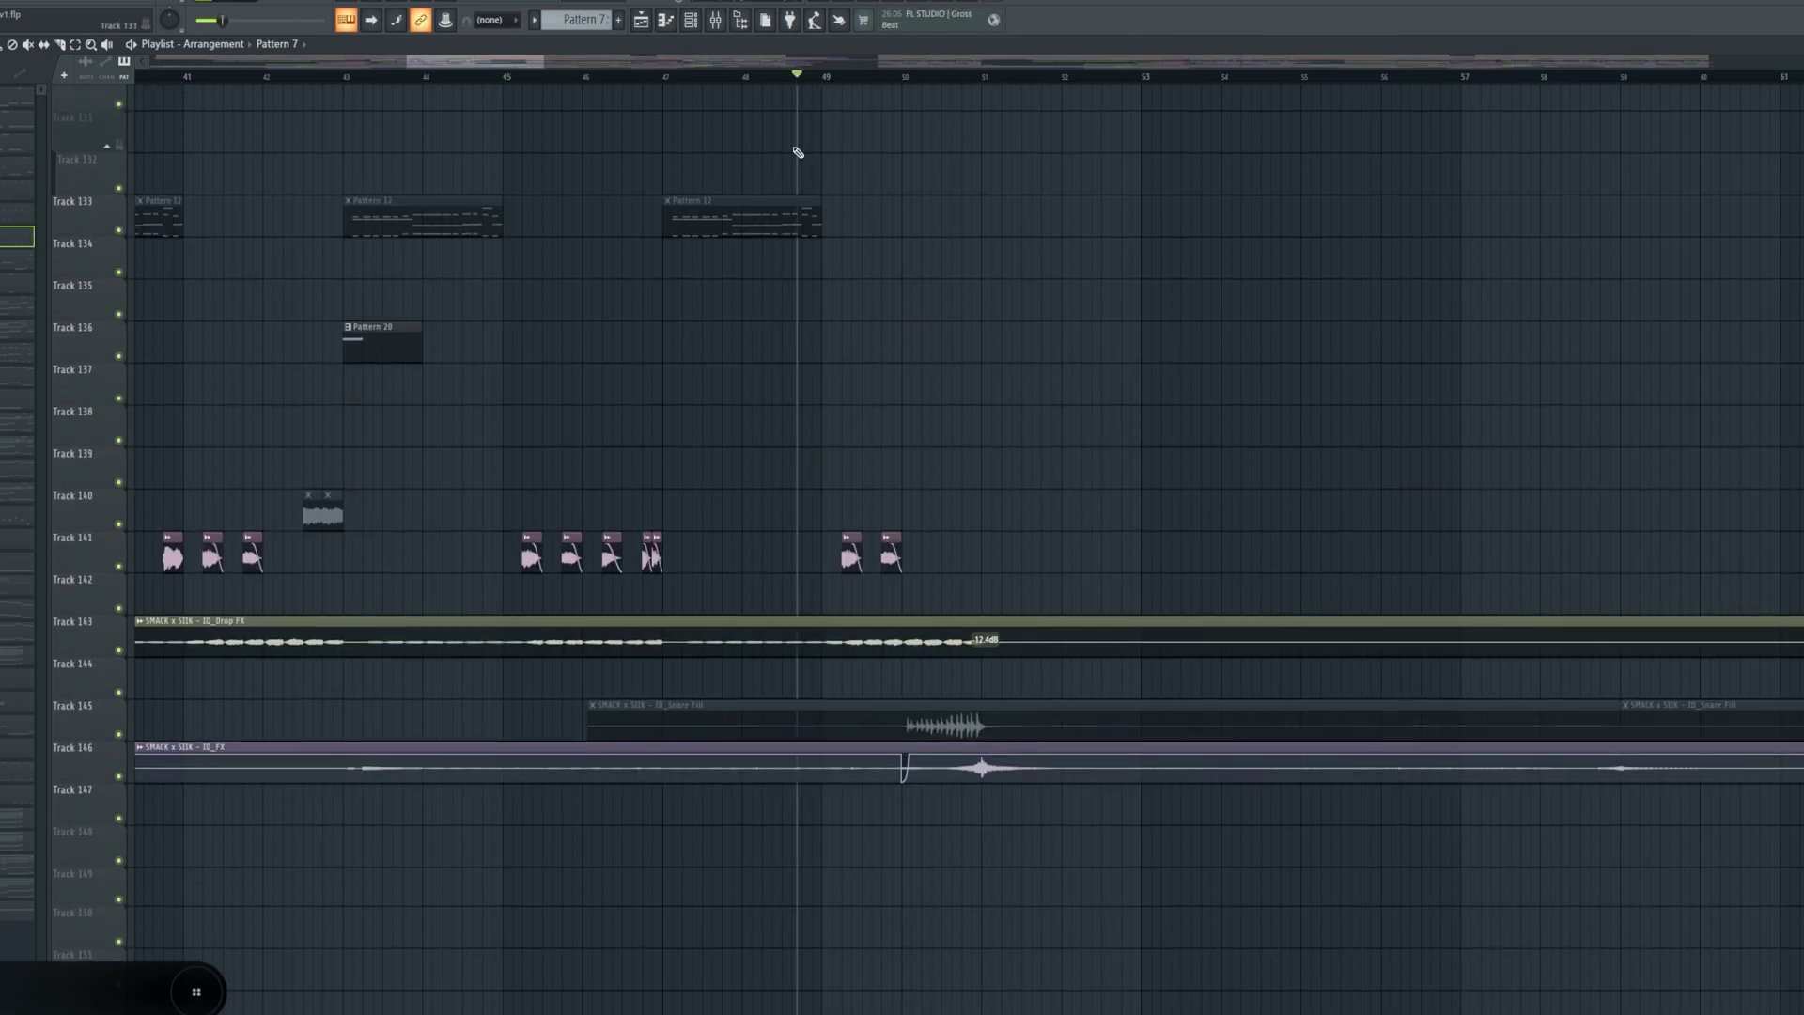
{"action": "scroll", "coordinate": [798, 152], "scroll_direction": "up", "scroll_amount": 7}
{"action": "left_click", "coordinate": [839, 67]}
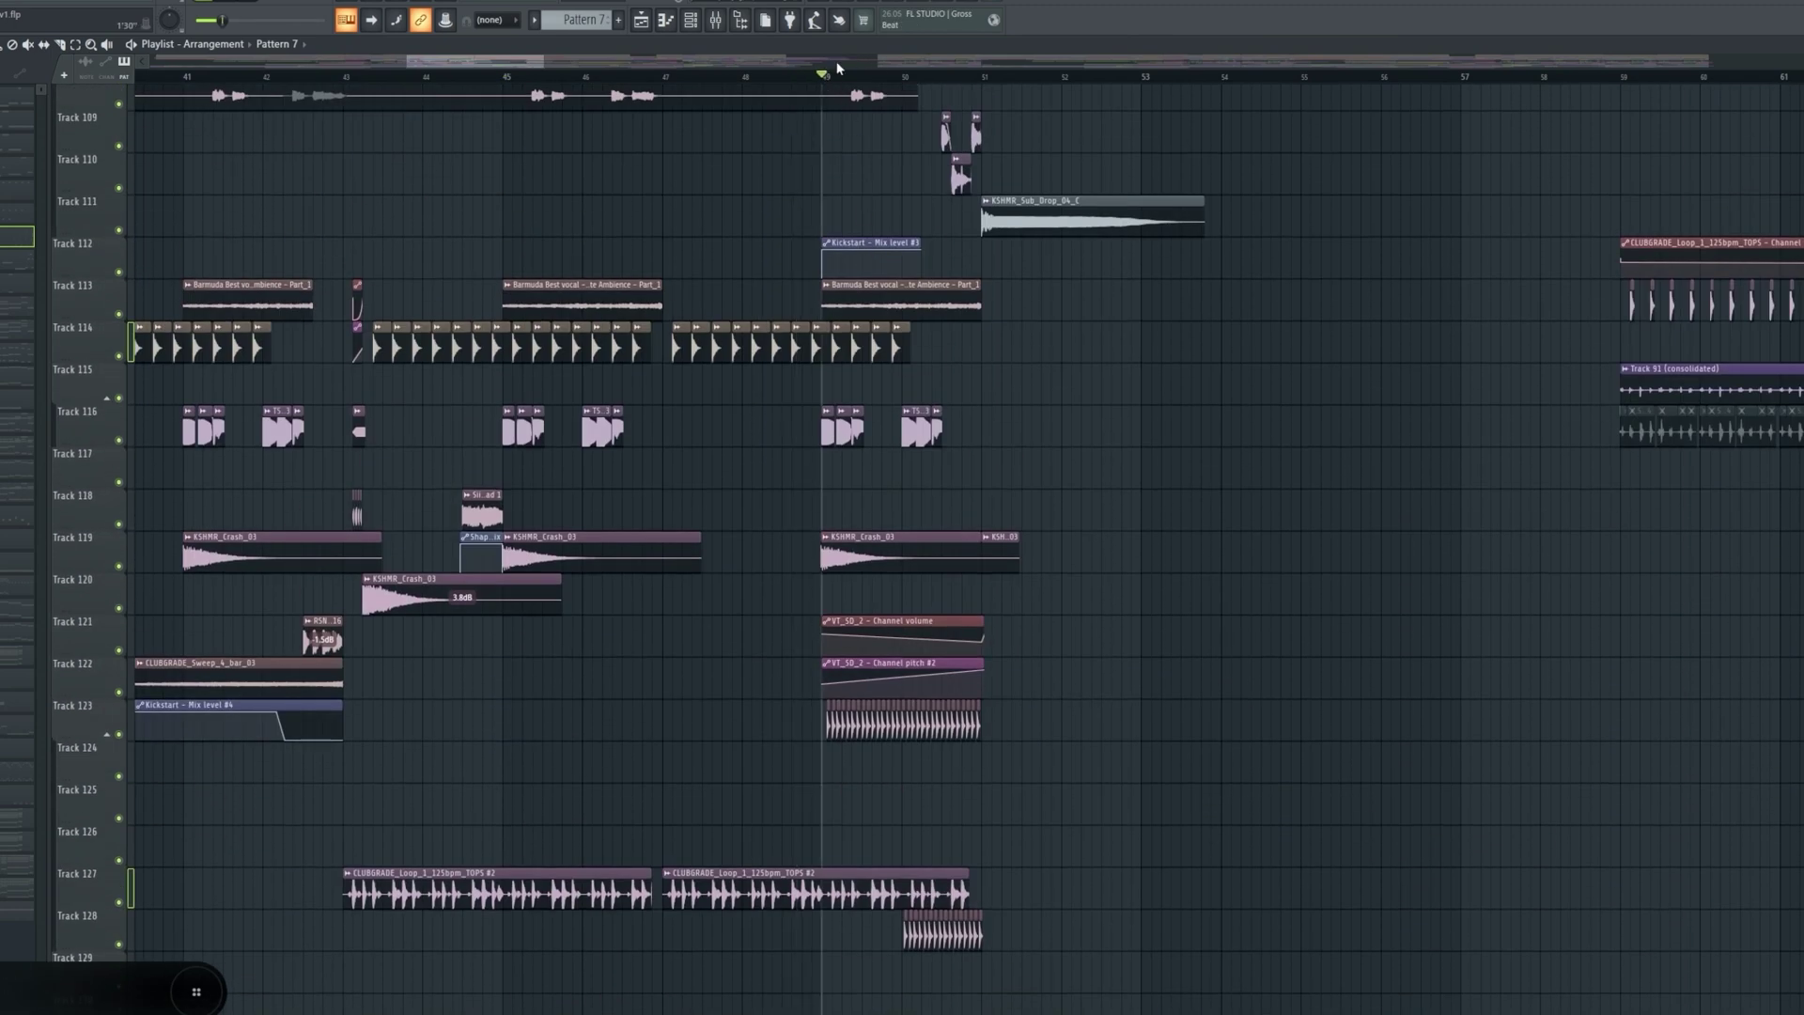
{"action": "scroll", "coordinate": [839, 68], "scroll_direction": "up", "scroll_amount": 1}
{"action": "right_click", "coordinate": [498, 729], "text": "alt"}
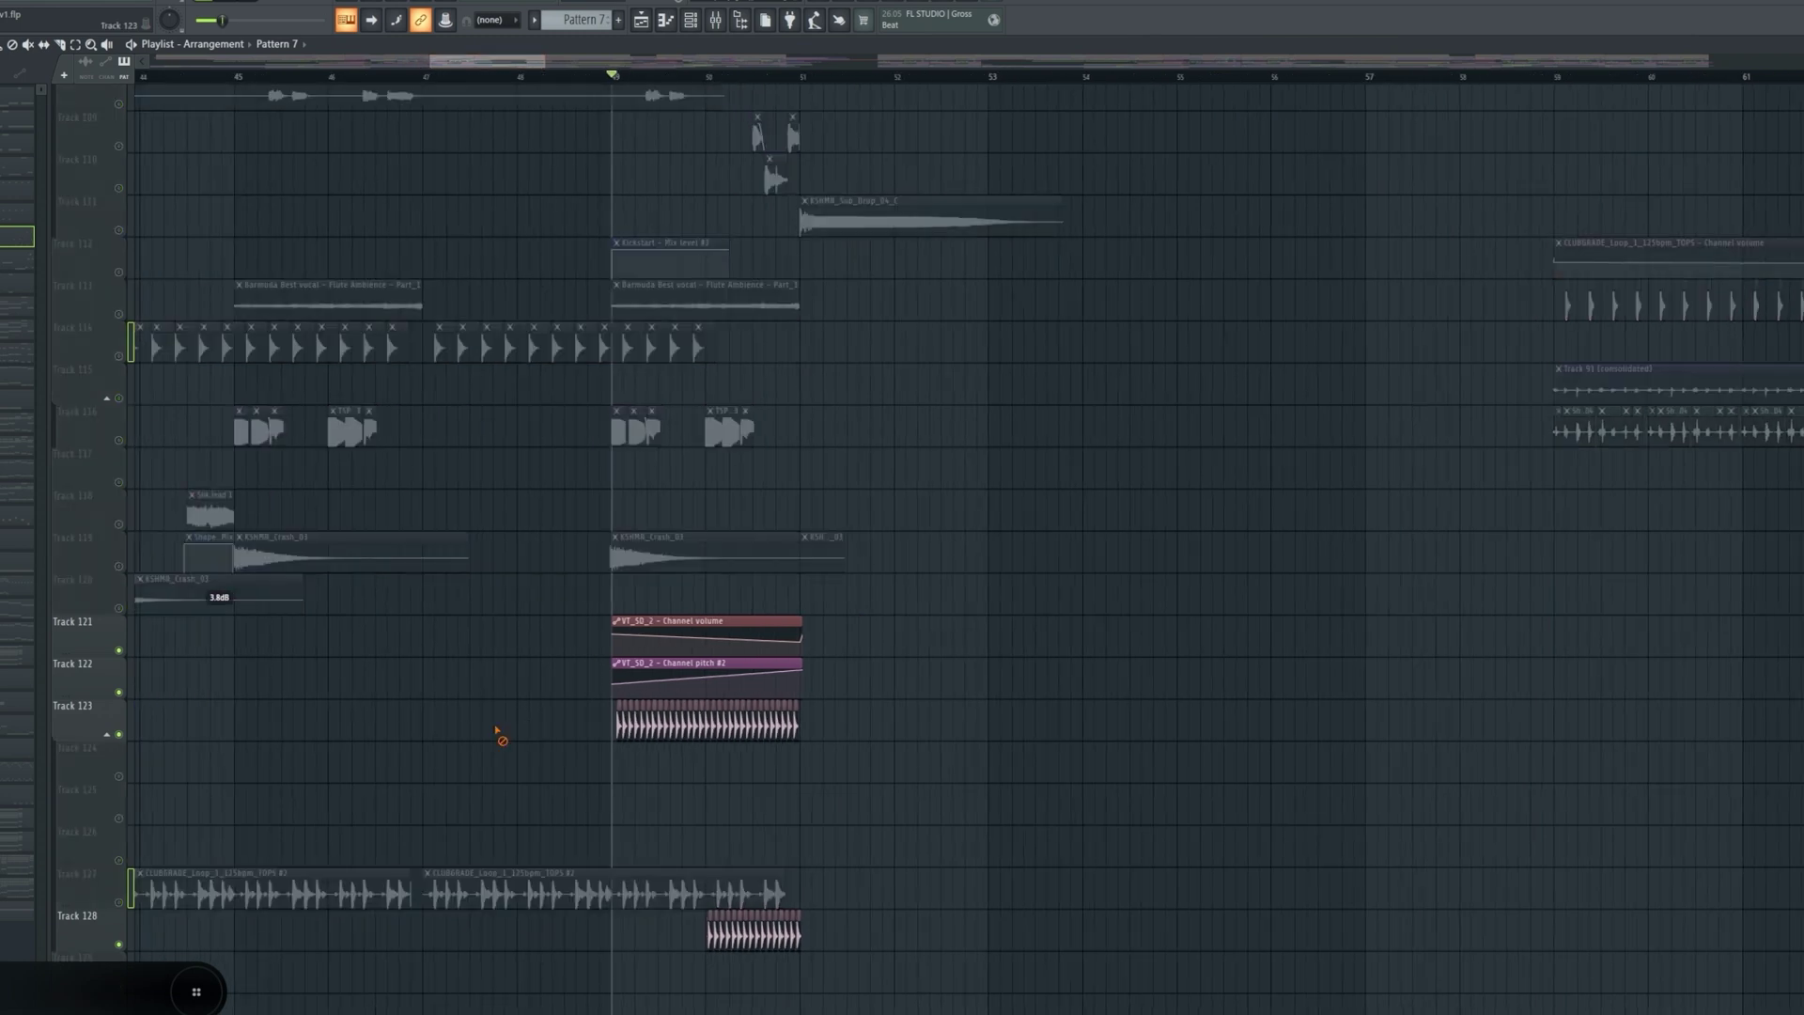
{"action": "key", "text": "space"}
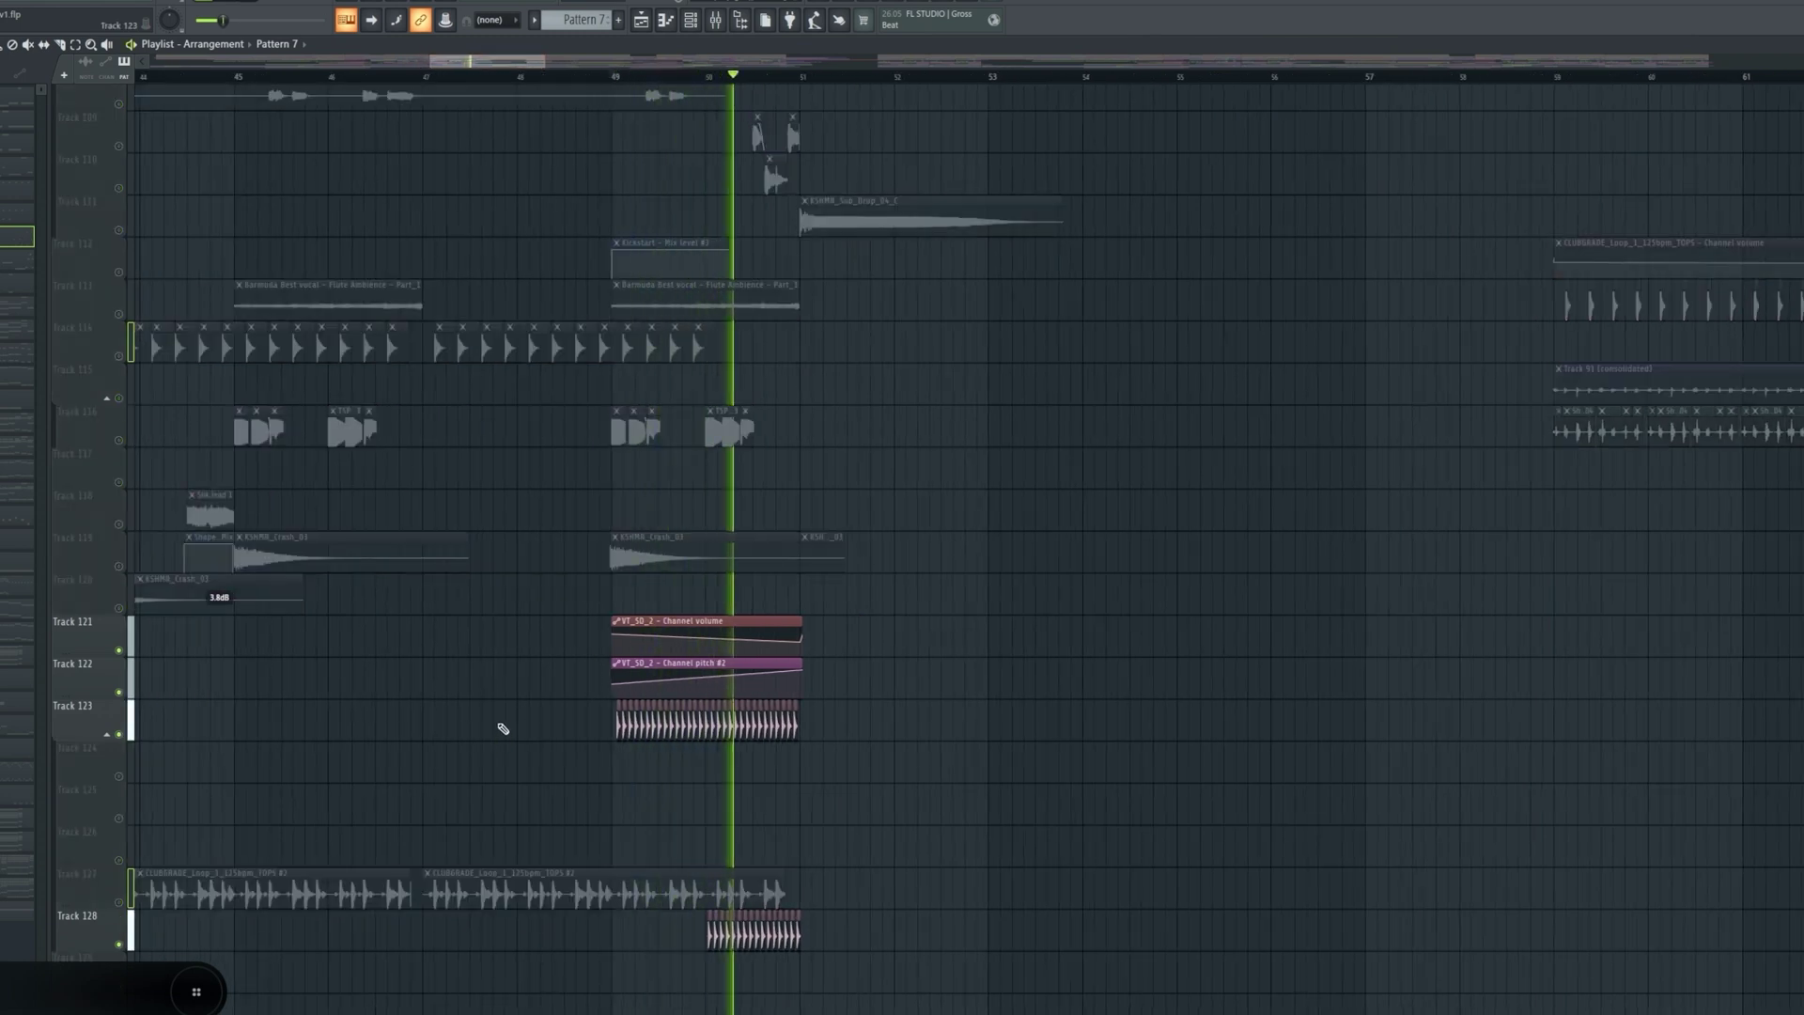
{"action": "key", "text": "space"}
{"action": "right_click", "coordinate": [118, 648]}
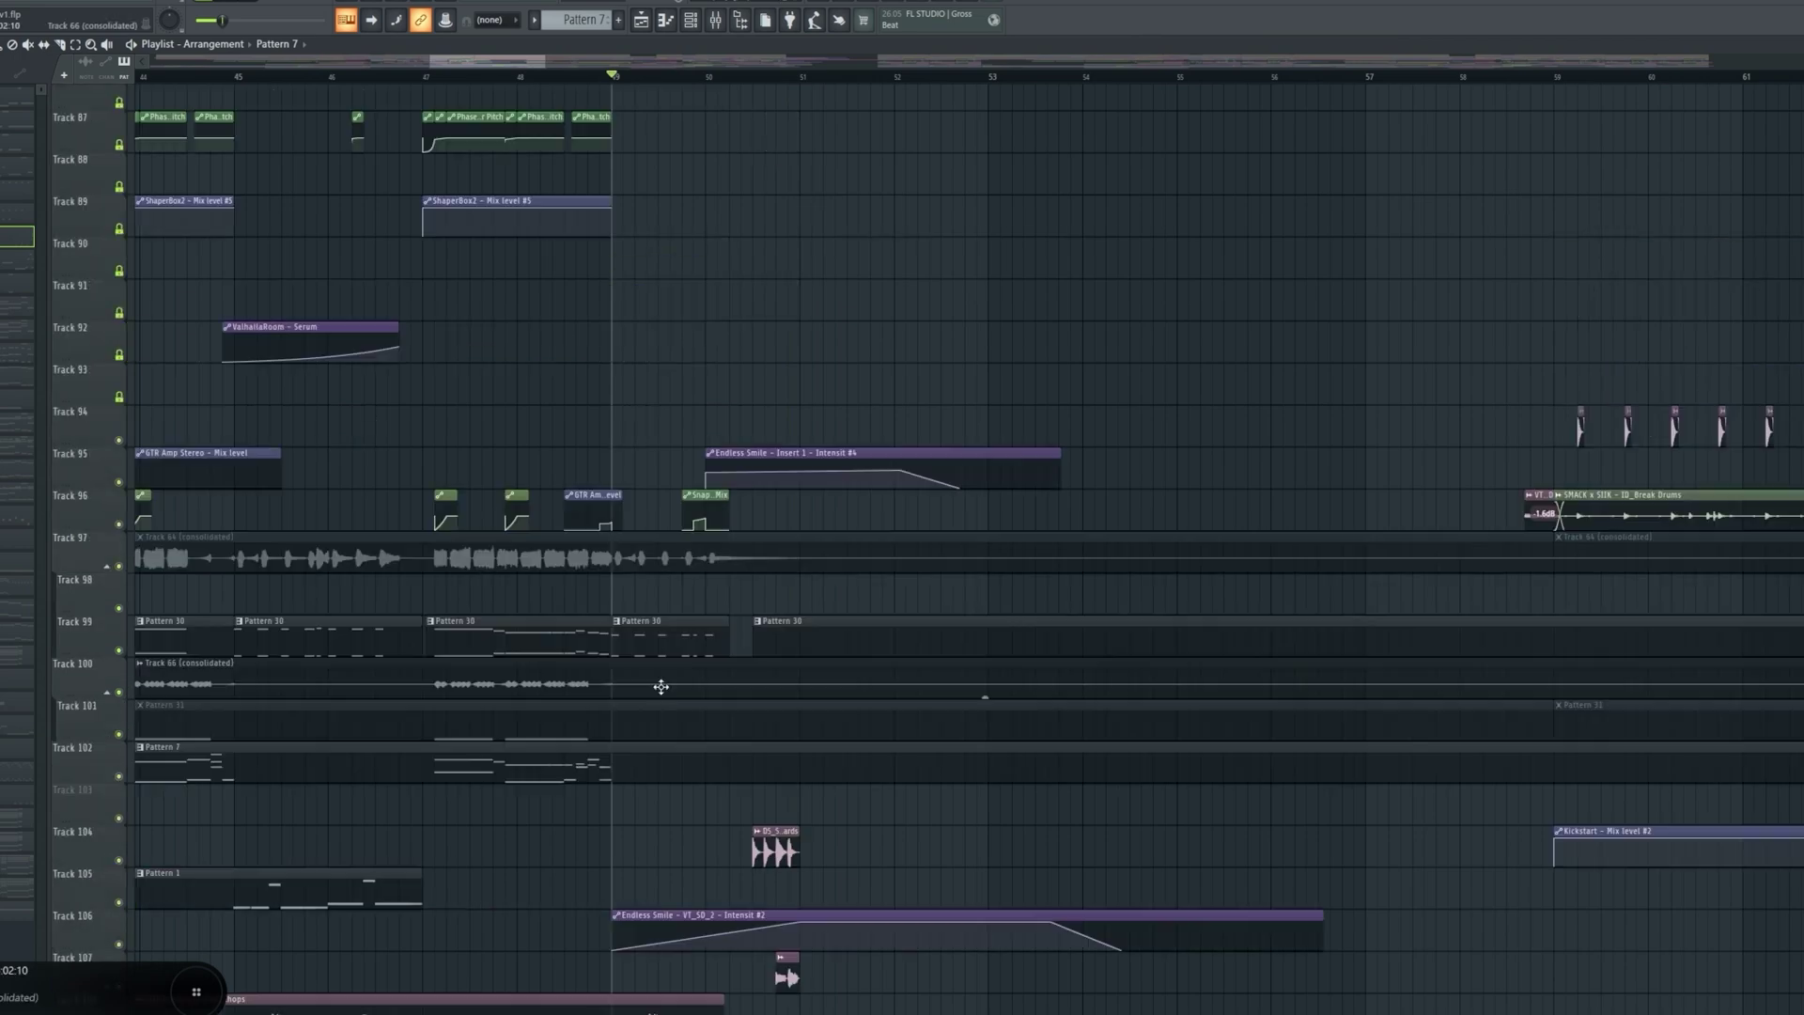
- Play the arrangement from bar 49 into the break and look over the sub drop, percussion, snare fill and FX layers
{"action": "scroll", "coordinate": [662, 687], "scroll_direction": "down", "scroll_amount": 7}
{"action": "key", "text": "space"}
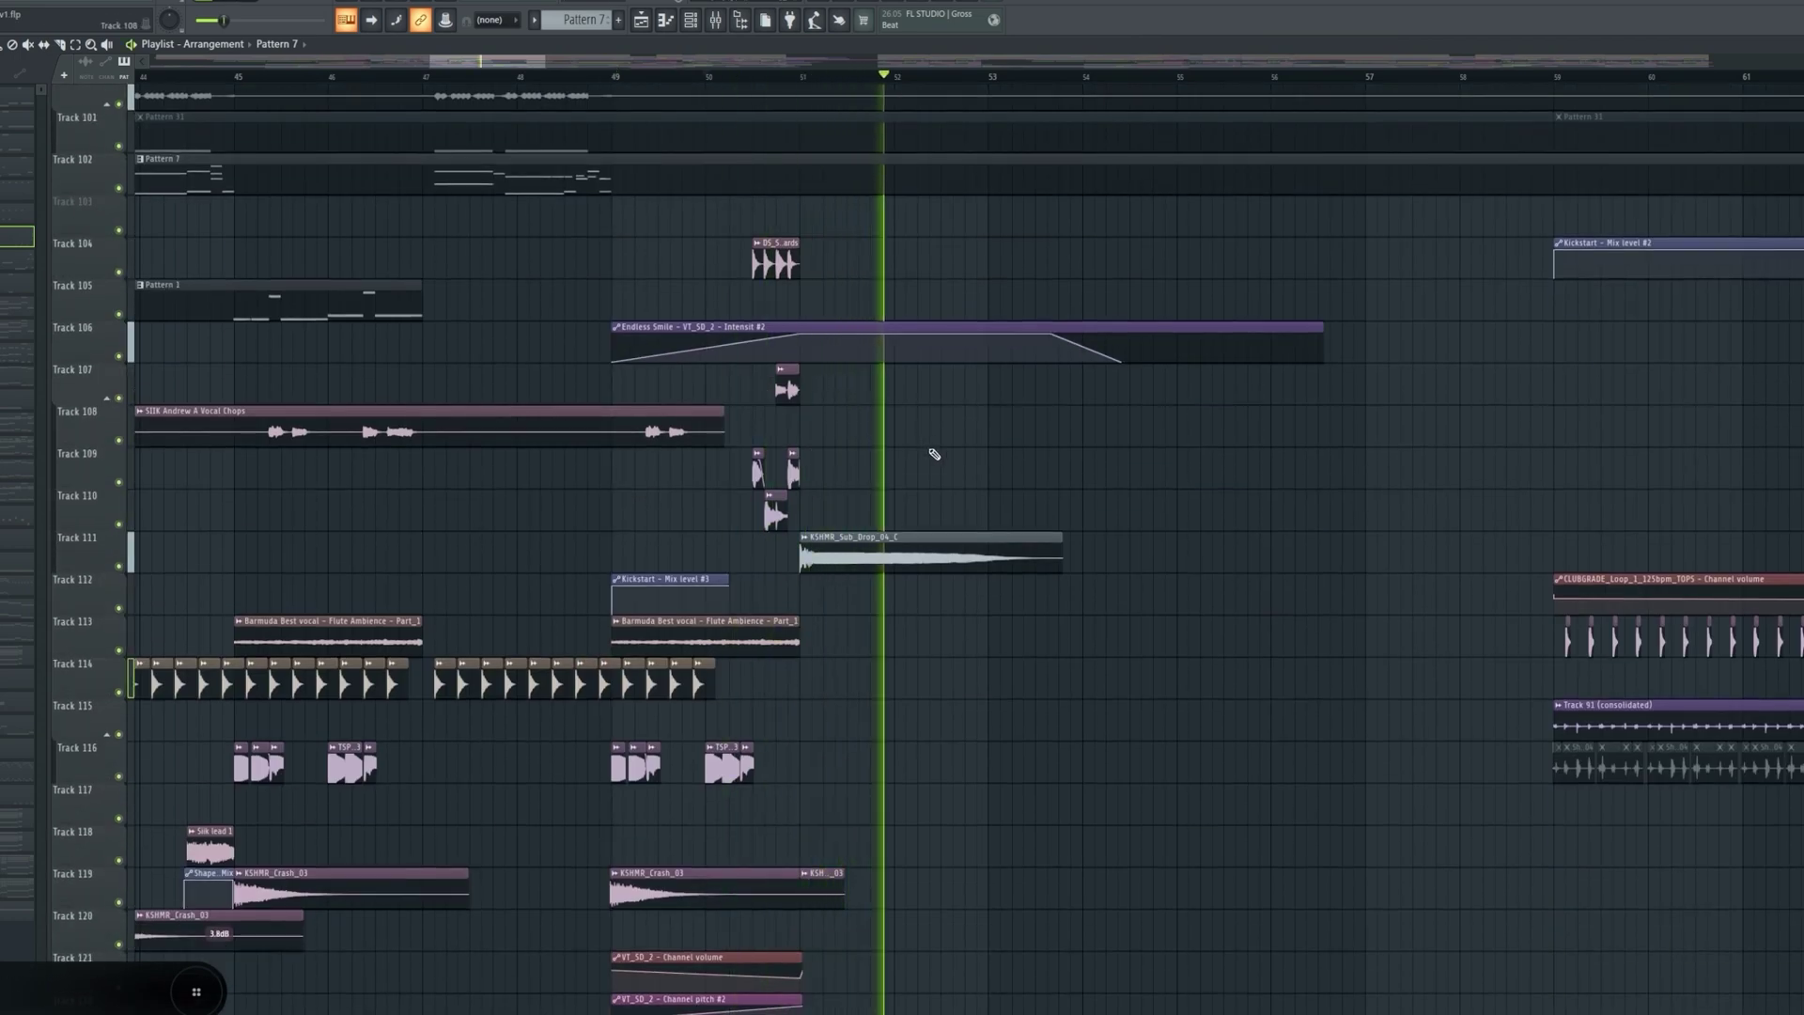
{"action": "scroll", "coordinate": [937, 482], "scroll_direction": "down", "scroll_amount": 20}
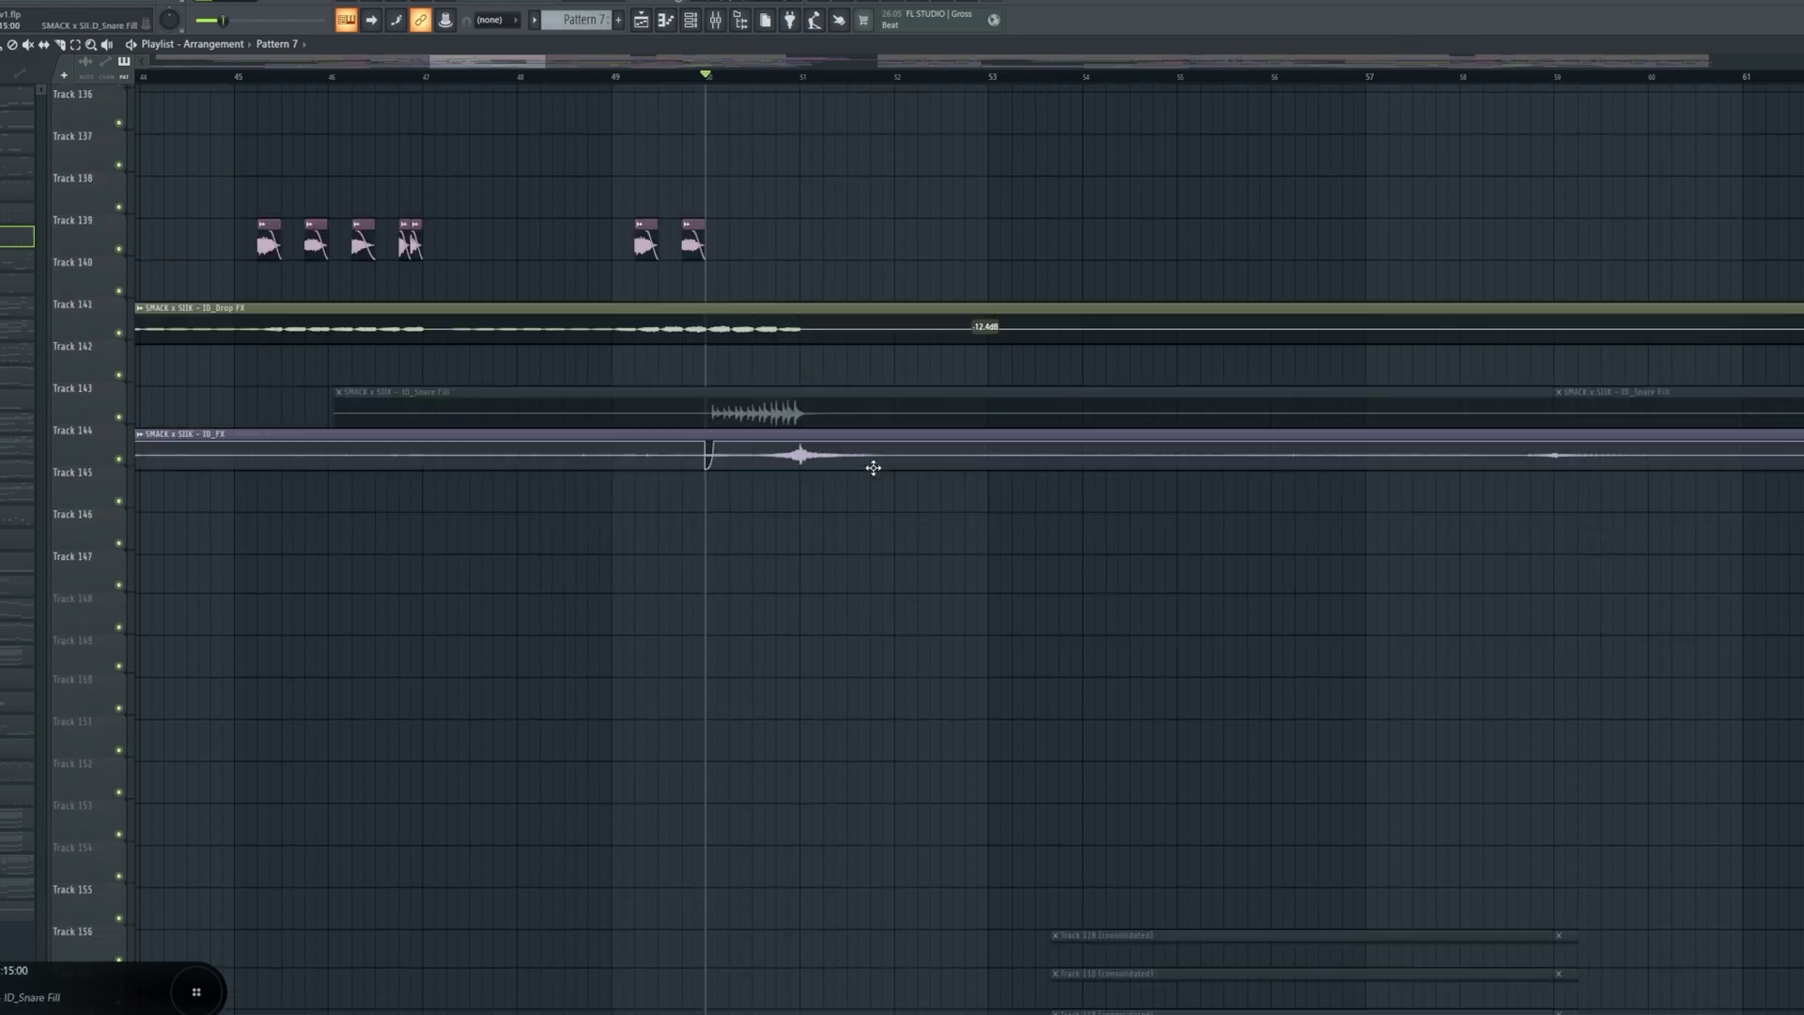
{"action": "scroll", "coordinate": [843, 392], "scroll_direction": "up", "scroll_amount": 4}
{"action": "scroll", "coordinate": [658, 282], "scroll_direction": "down", "scroll_amount": 2}
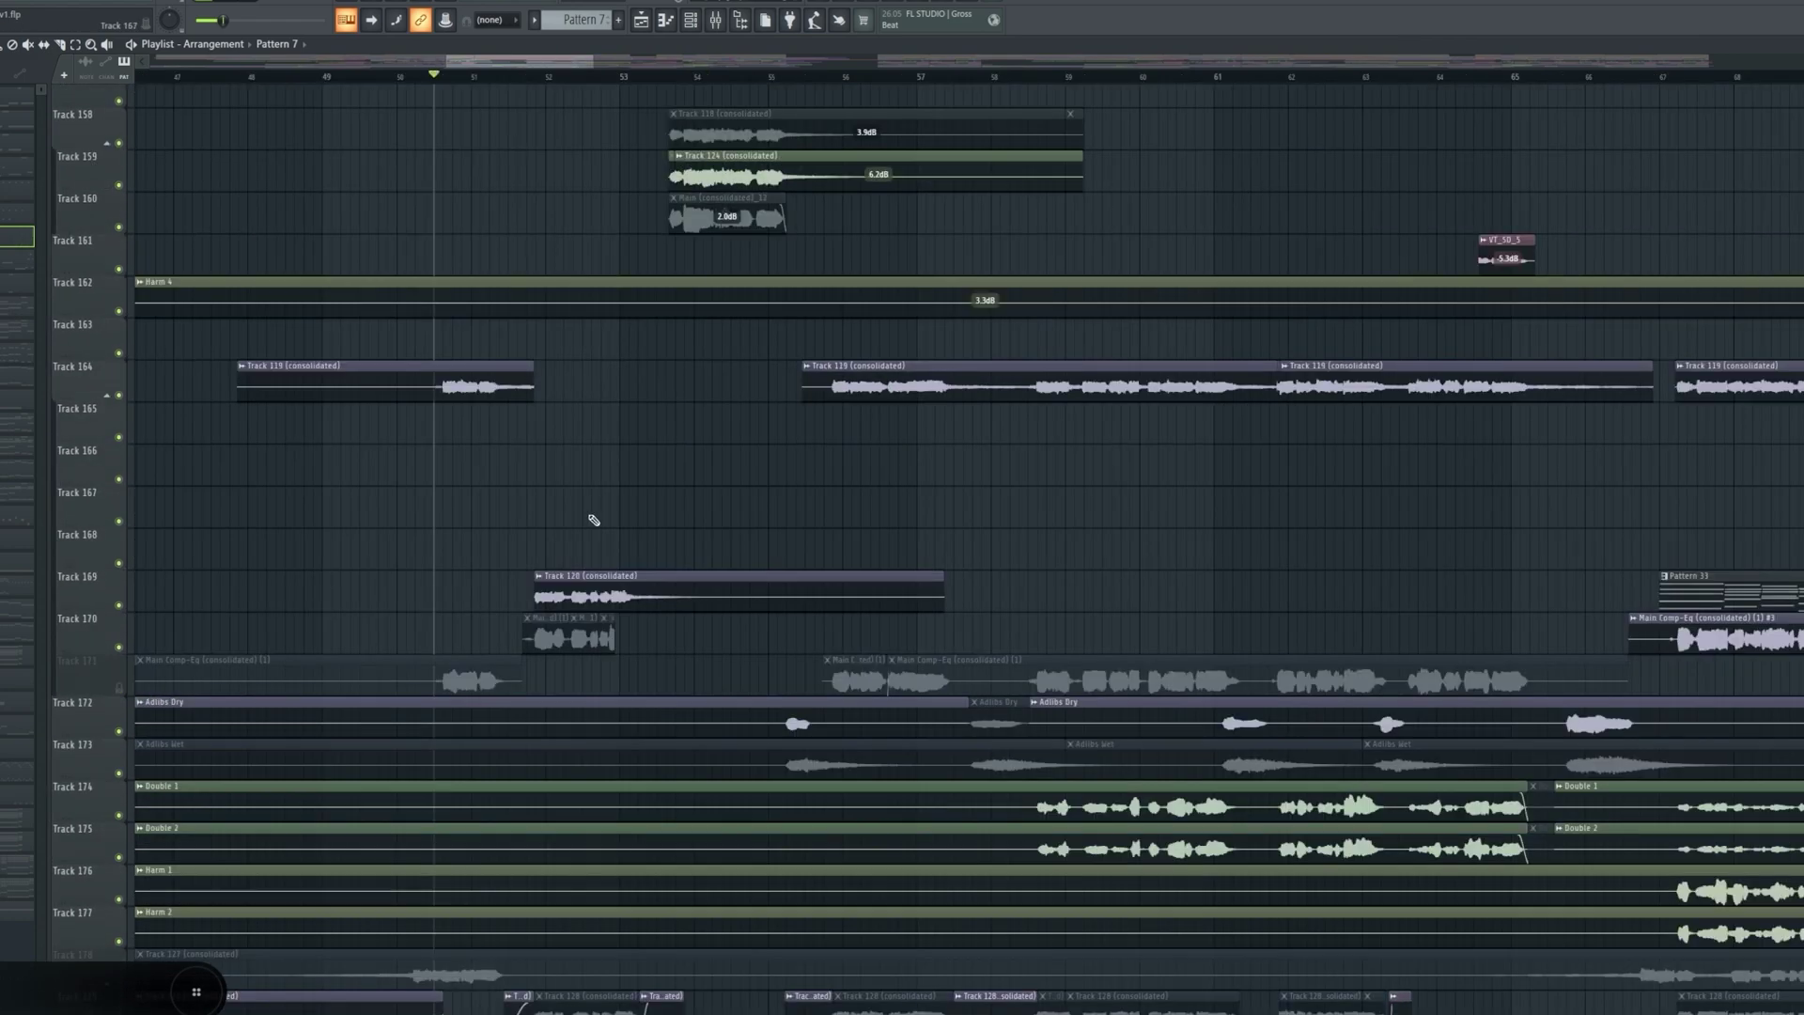
- Audition the chopped audio clips soloed on Track 61 from bar 51, and return to all tracks
{"action": "scroll", "coordinate": [594, 519], "scroll_direction": "up", "scroll_amount": 20}
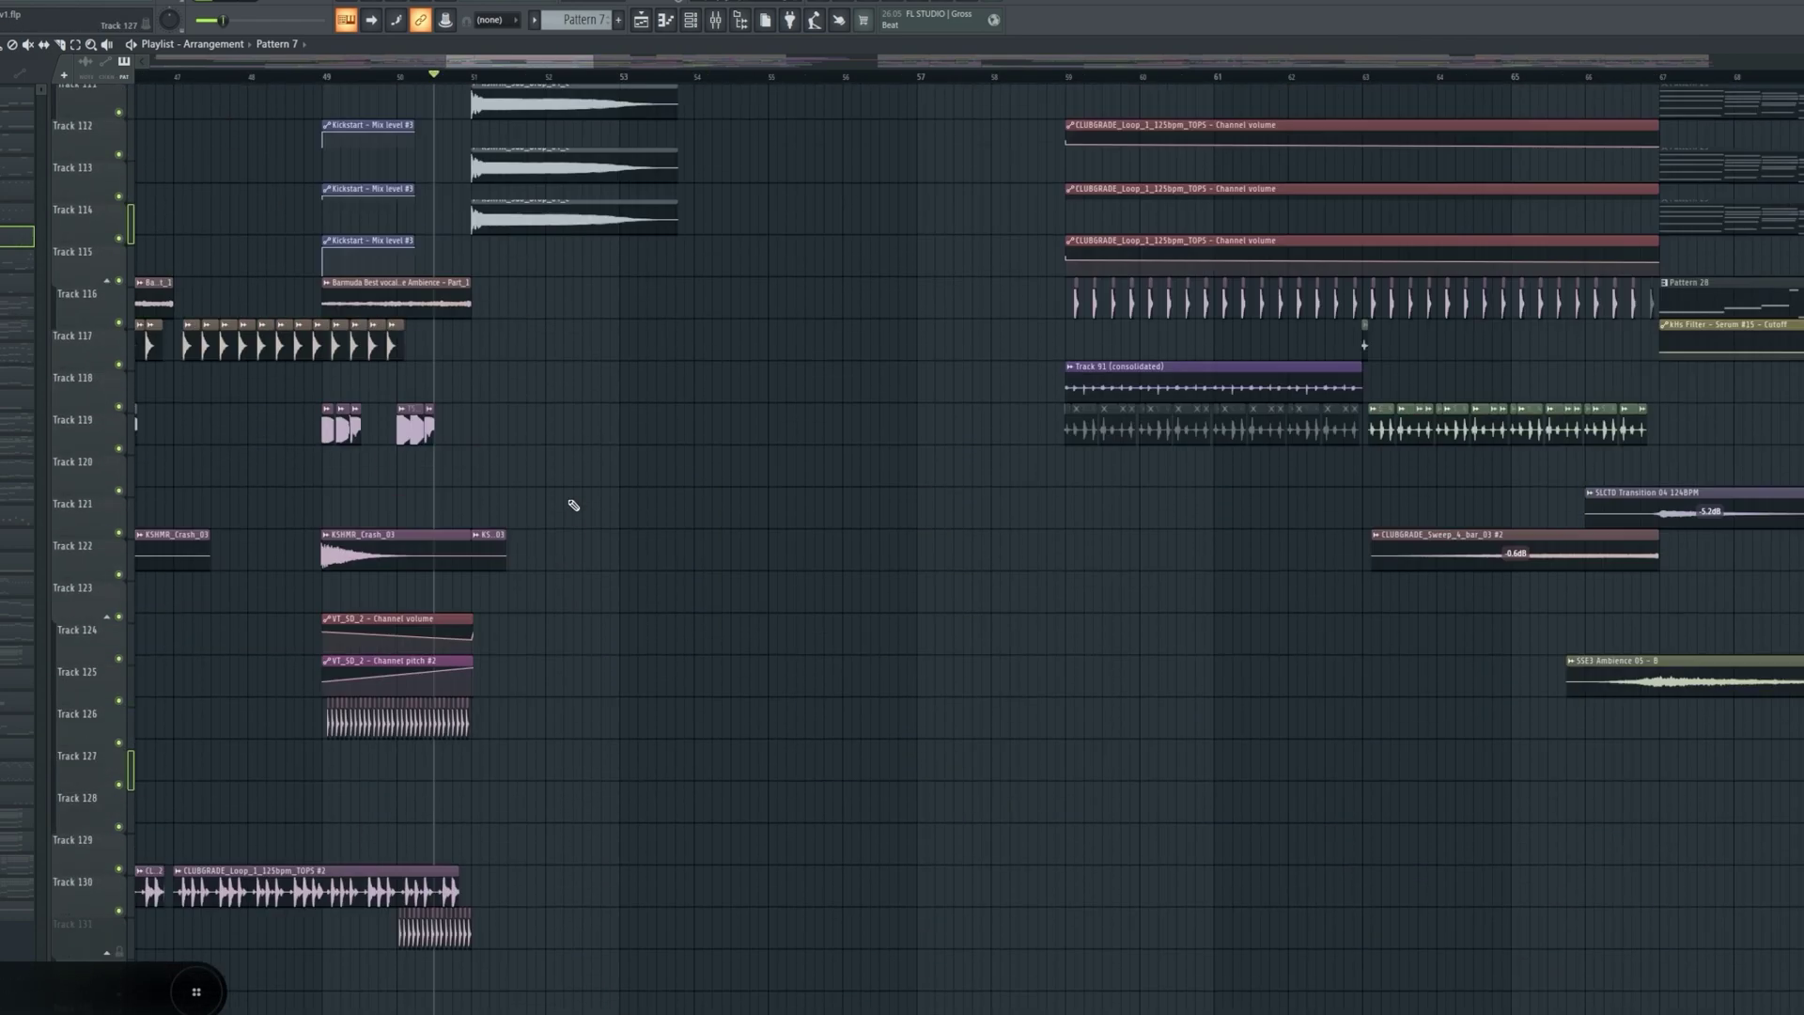
{"action": "scroll", "coordinate": [569, 504], "scroll_direction": "up", "scroll_amount": 20}
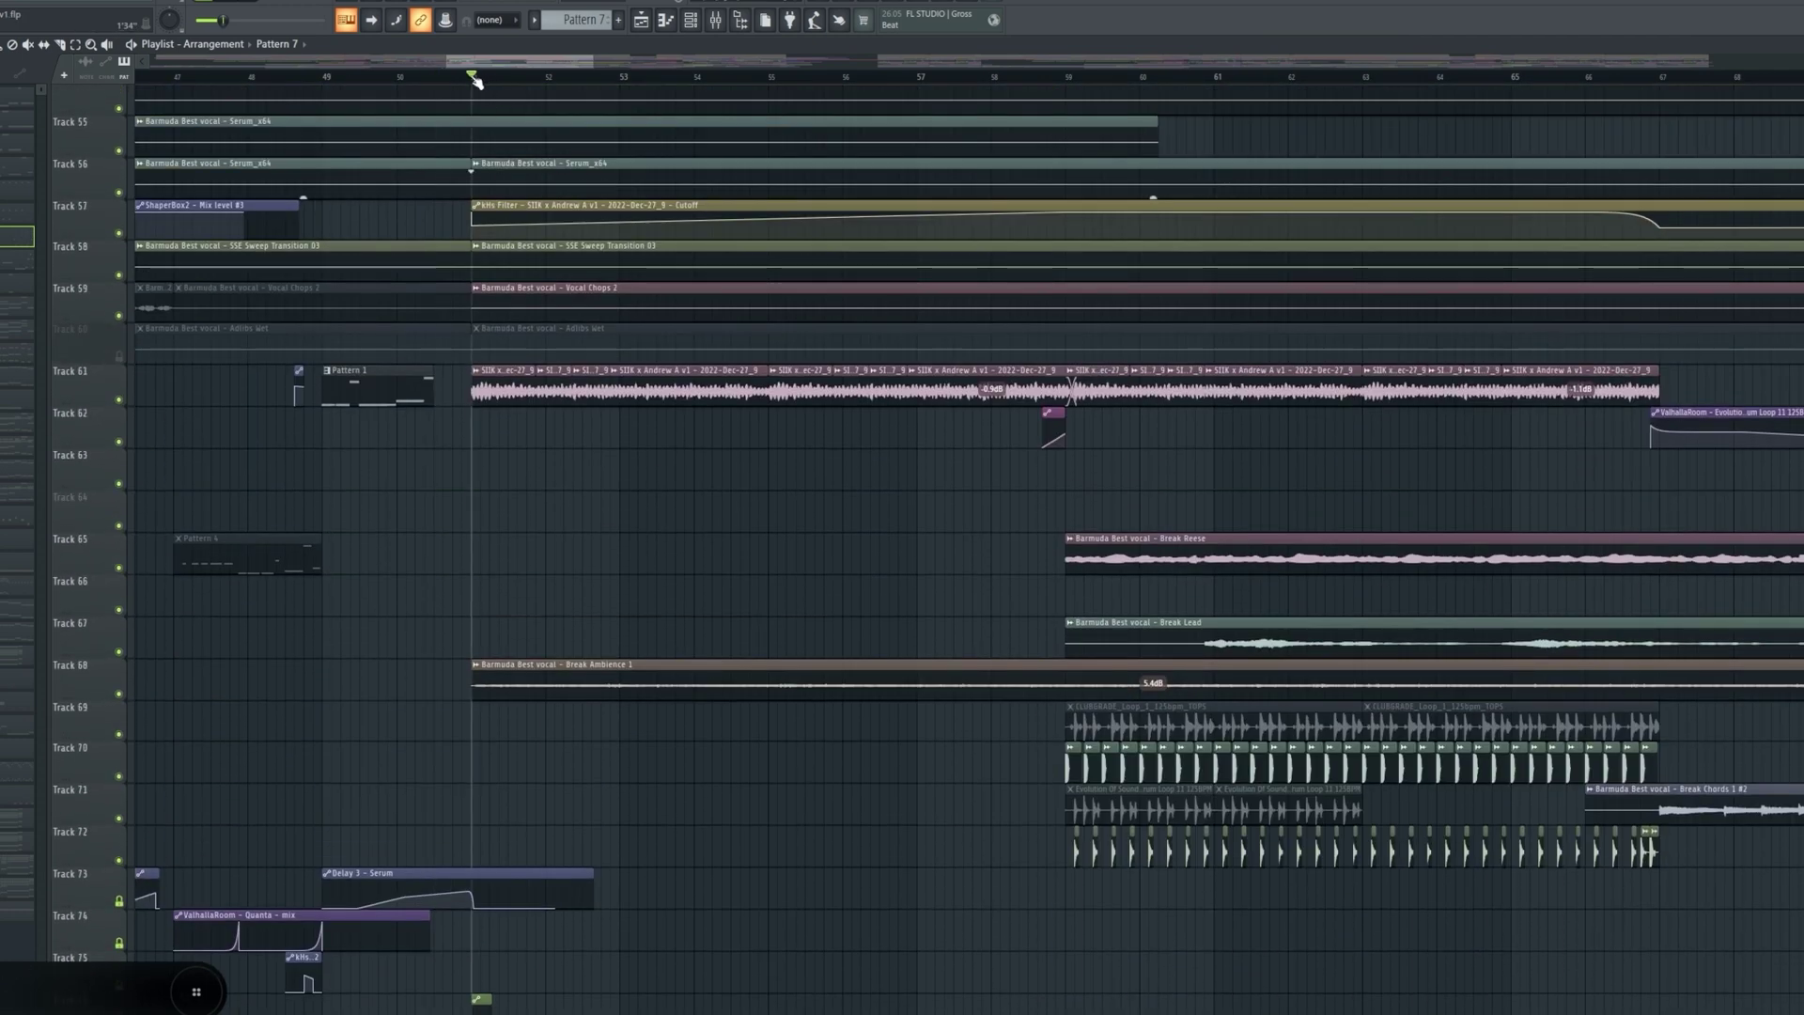
{"action": "left_click", "coordinate": [119, 398], "text": "ctrl"}
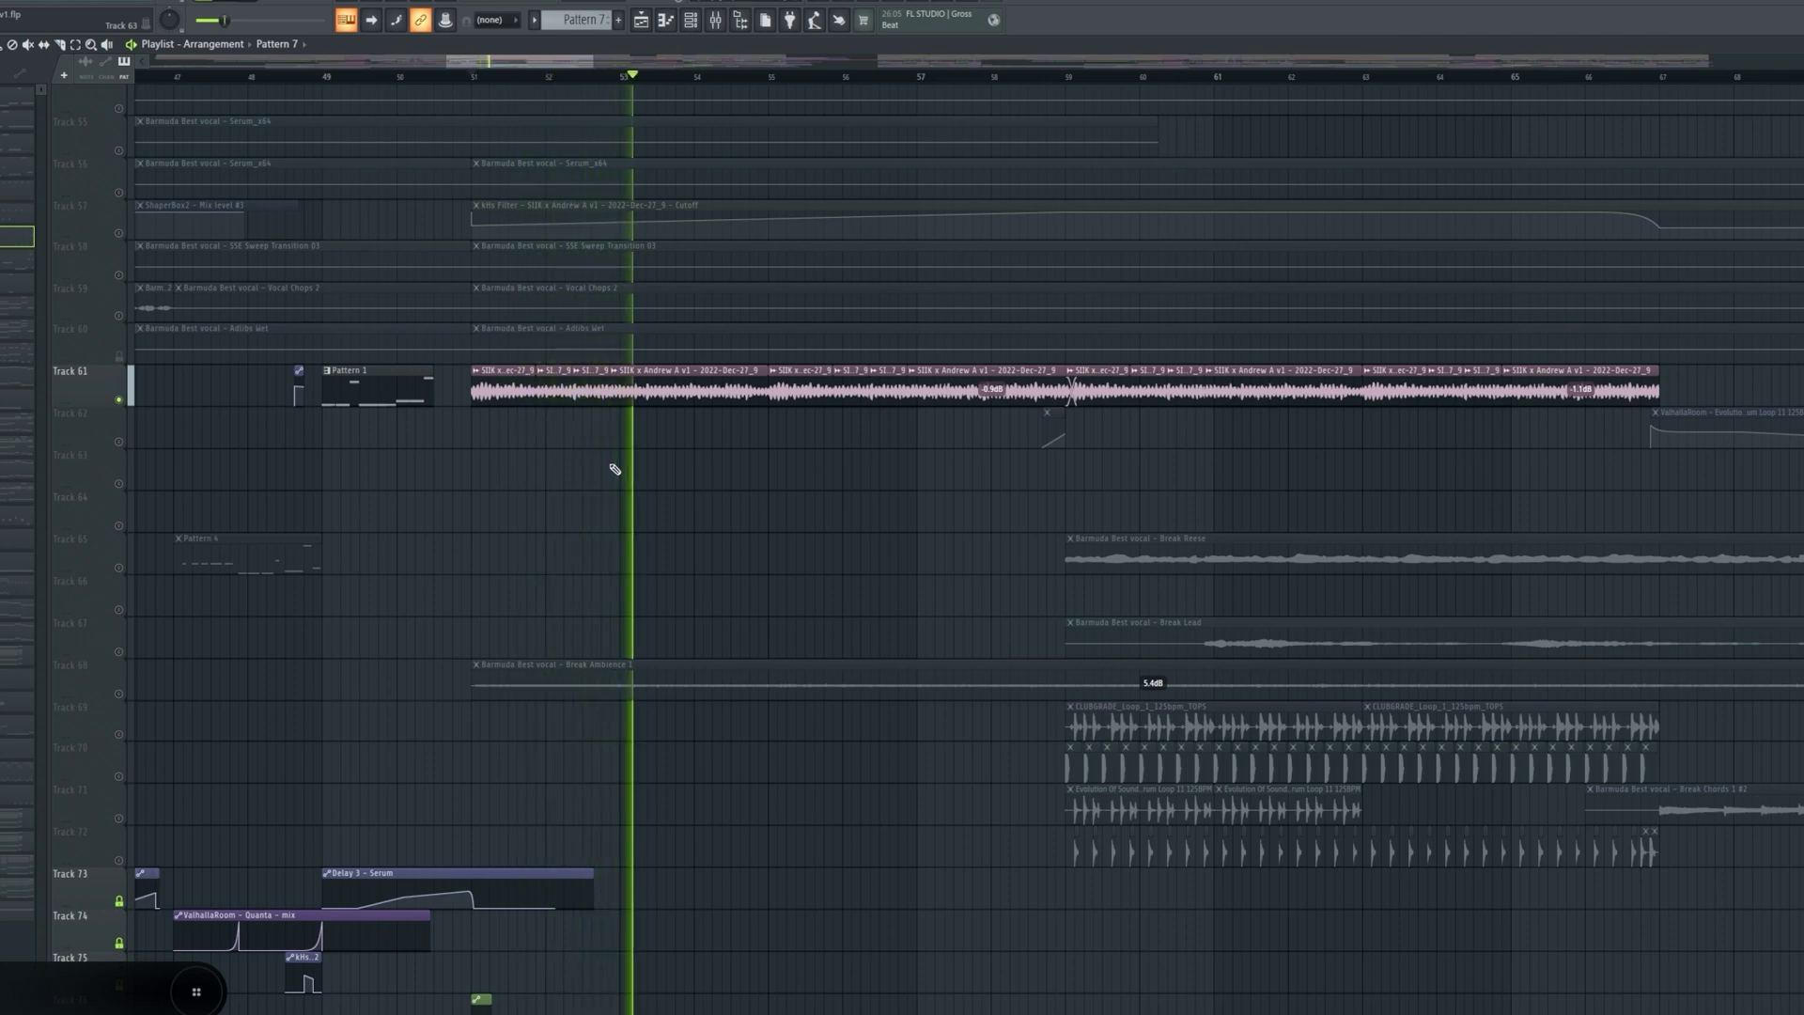
{"action": "key", "text": "space"}
{"action": "left_click", "coordinate": [119, 400], "text": "ctrl"}
- Demonstrate the Quanta #5 granular patch by moving its grain position to 0.15, 0.23 and 0.41, and close the plugin
{"action": "left_click_drag", "start_coordinate": [219, 237], "coordinate": [380, 251]}
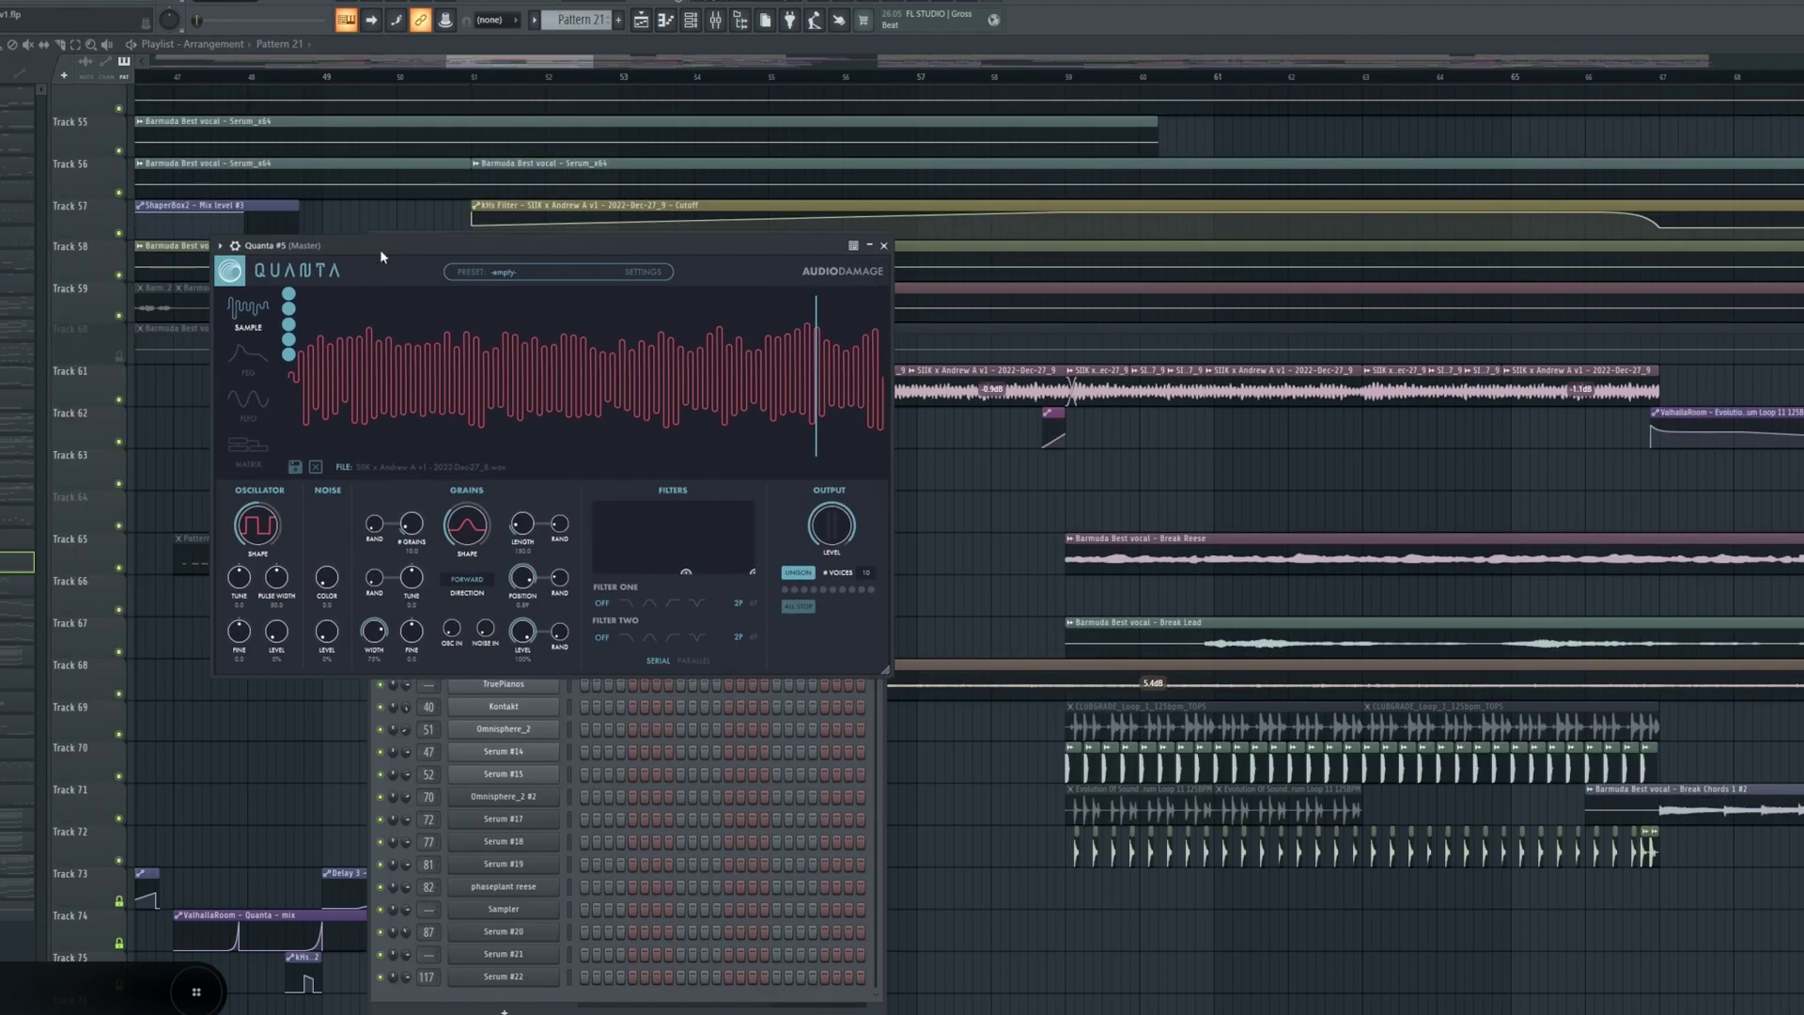
{"action": "left_click_drag", "start_coordinate": [347, 371], "coordinate": [721, 412]}
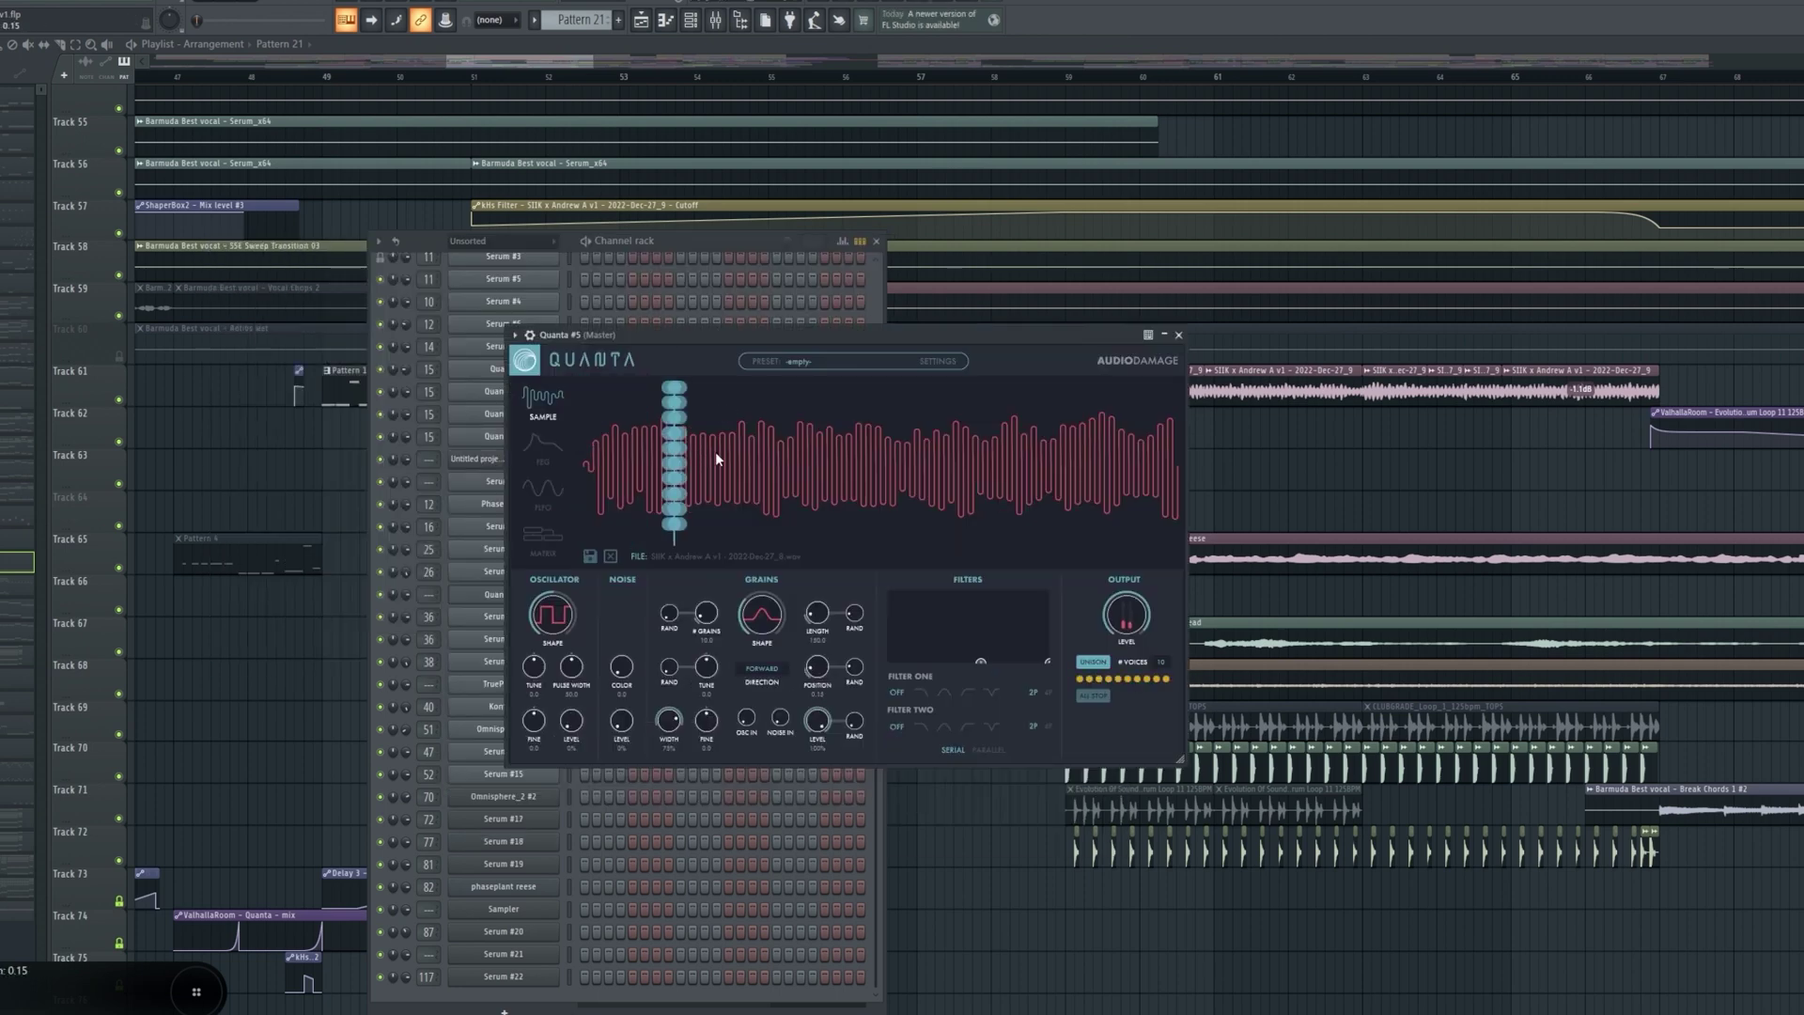
{"action": "left_click", "coordinate": [717, 453]}
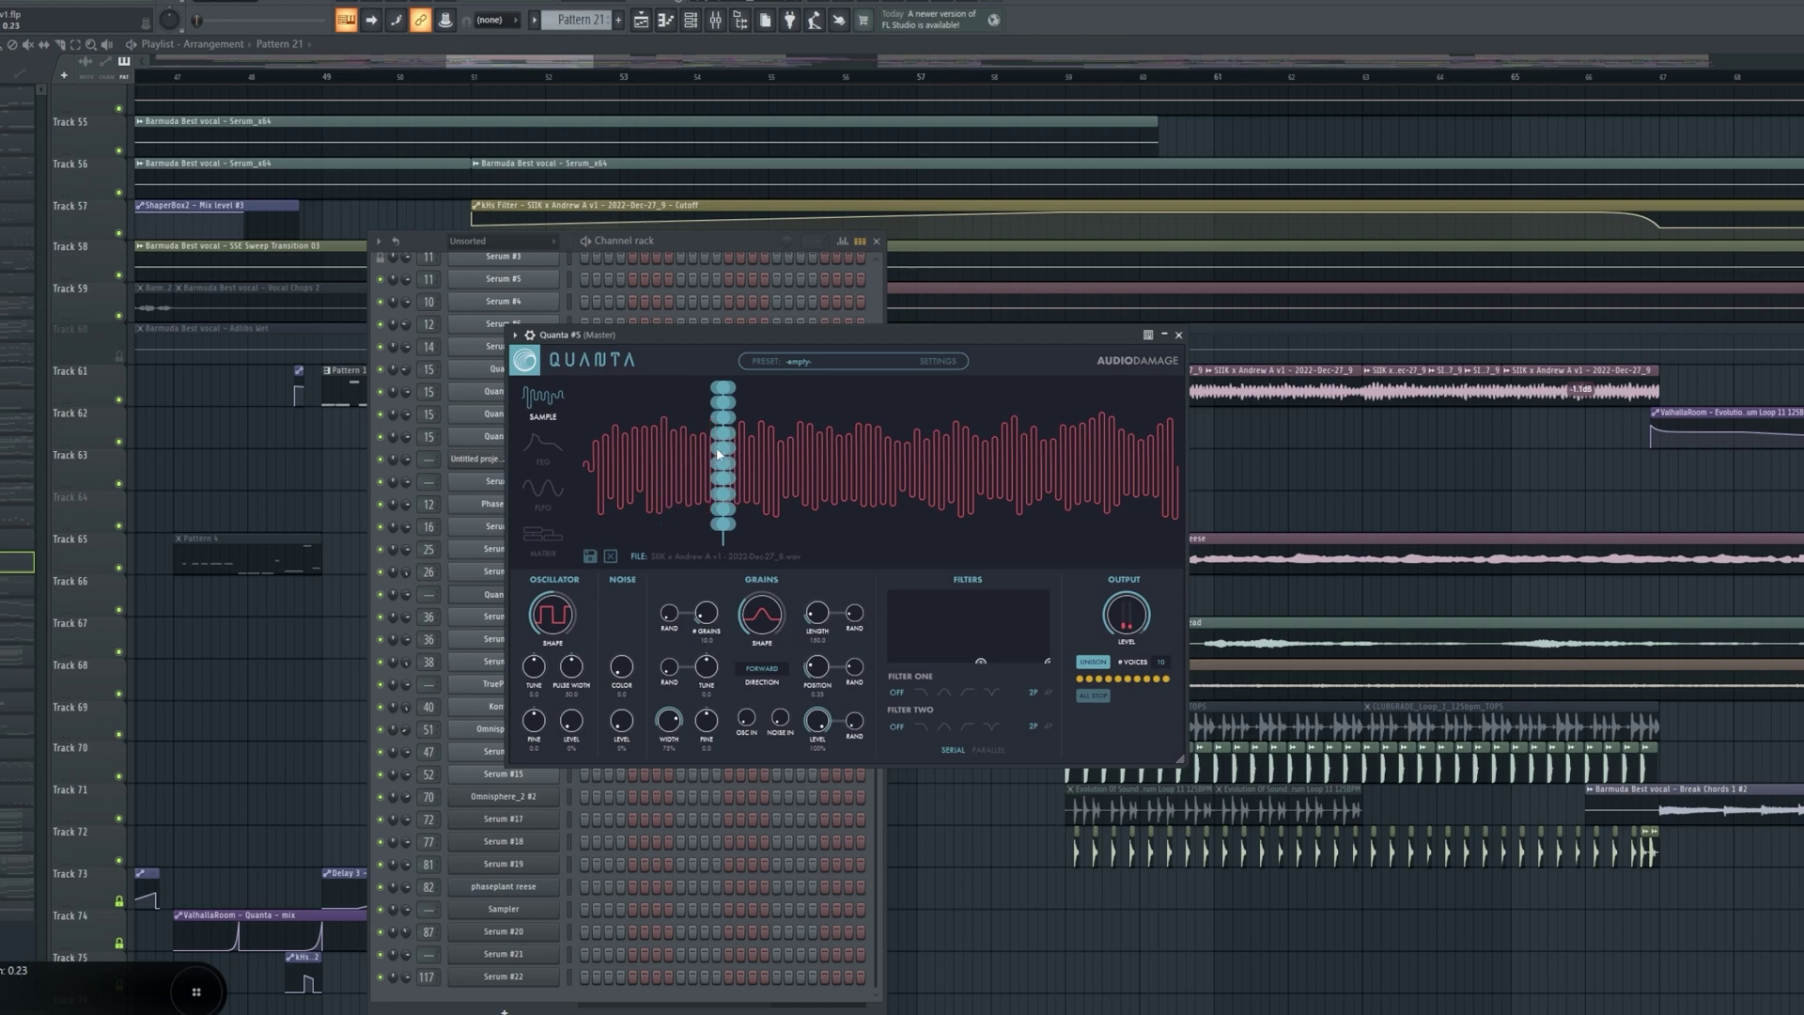
{"action": "left_click", "coordinate": [775, 459]}
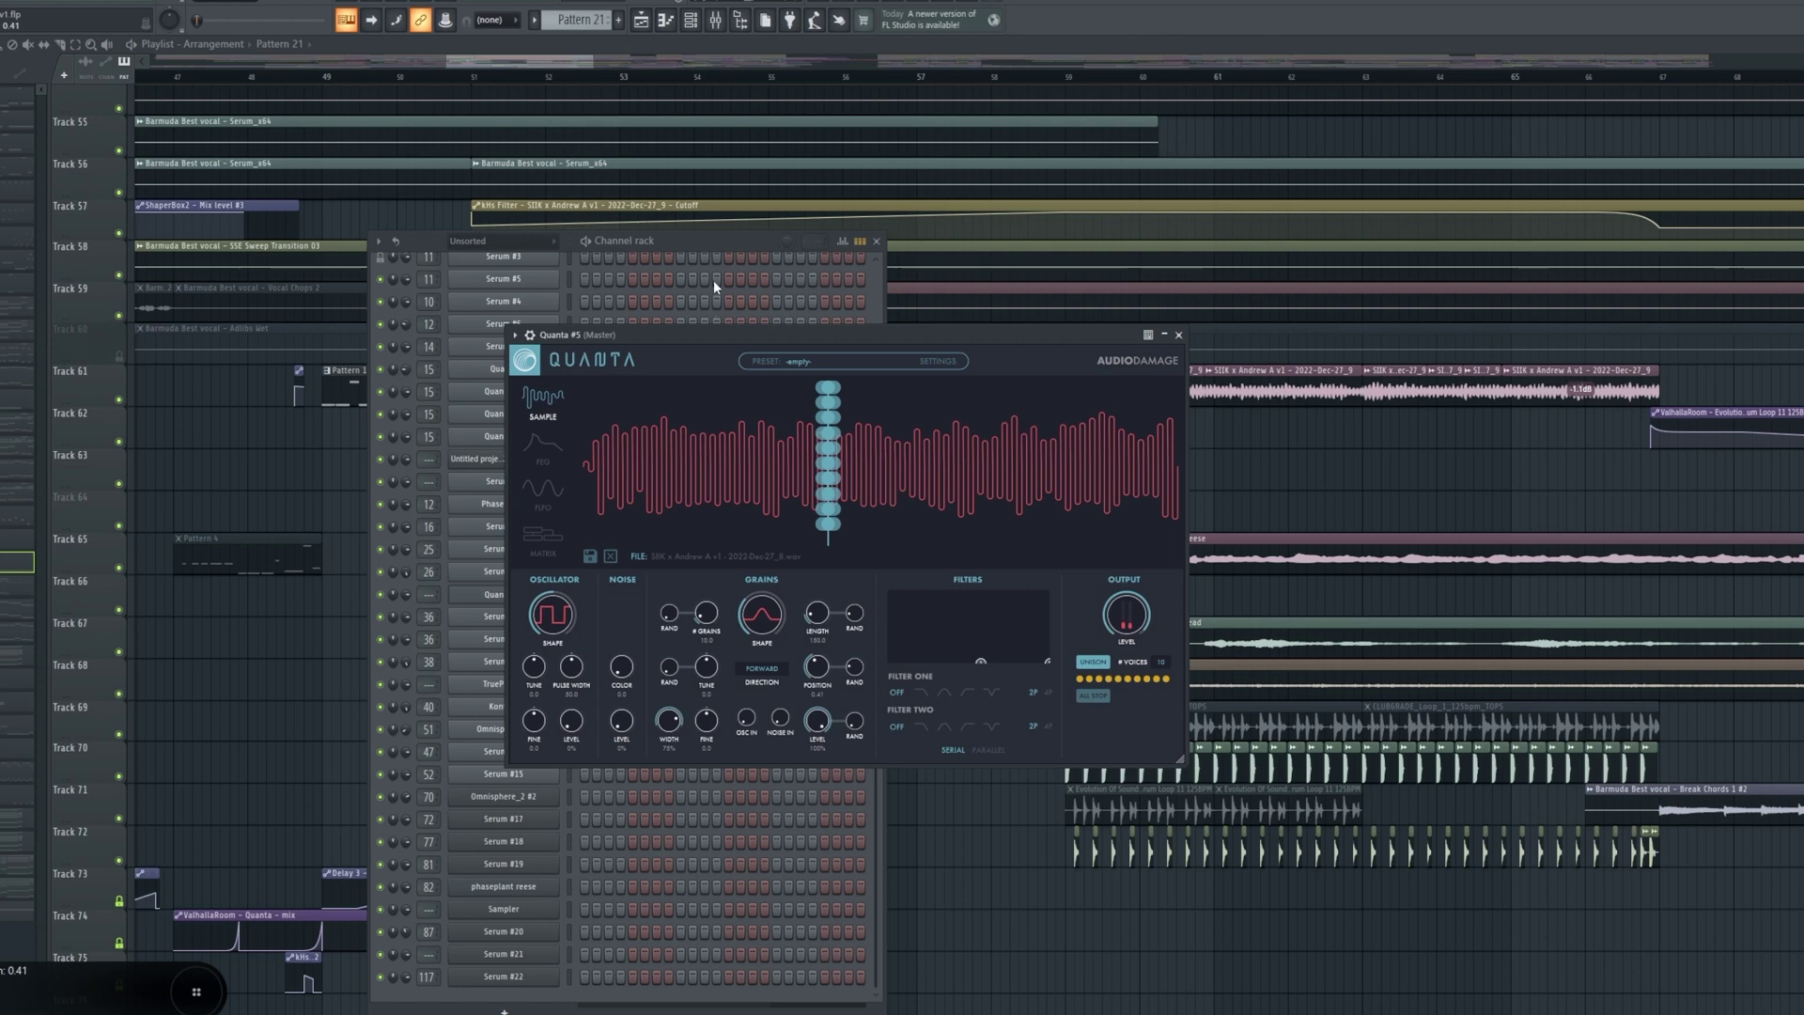
{"action": "left_click", "coordinate": [718, 241]}
- Play the break from bar 51 while following the vocal, double and harmony clips on Tracks 158–177
{"action": "left_click_drag", "start_coordinate": [594, 63], "coordinate": [652, 67]}
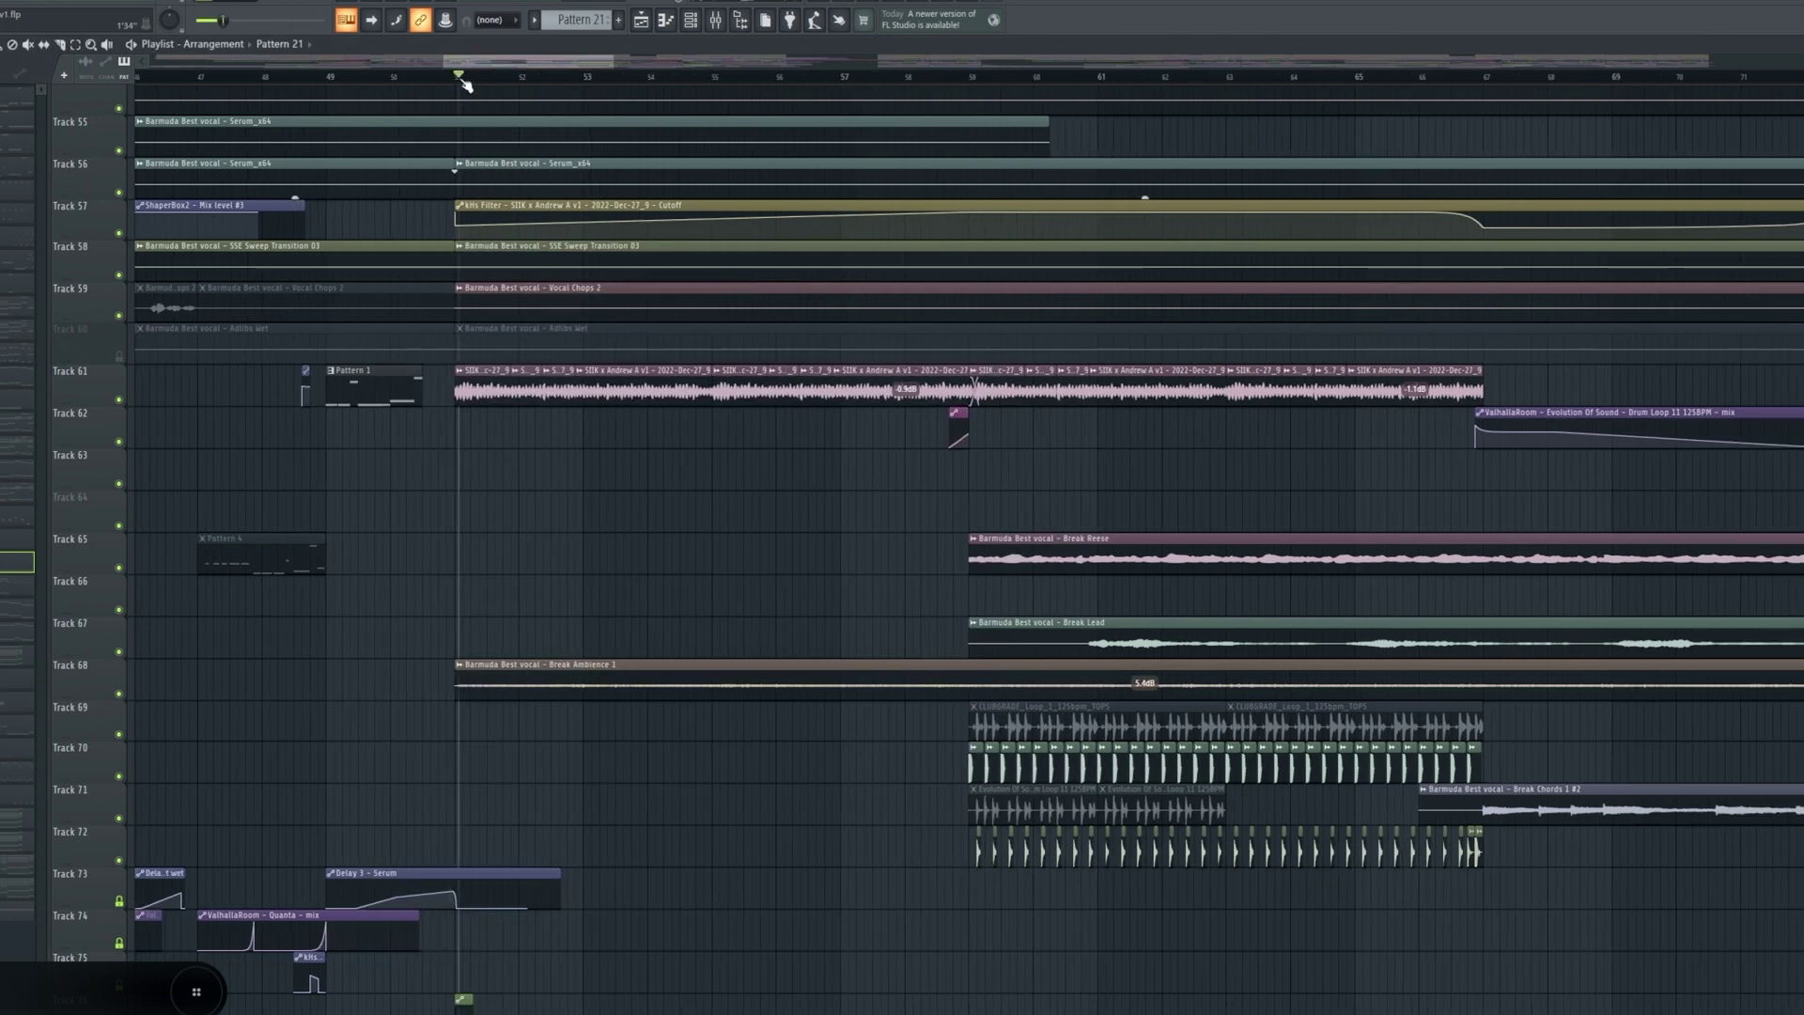
{"action": "scroll", "coordinate": [865, 363], "scroll_direction": "down", "scroll_amount": 20}
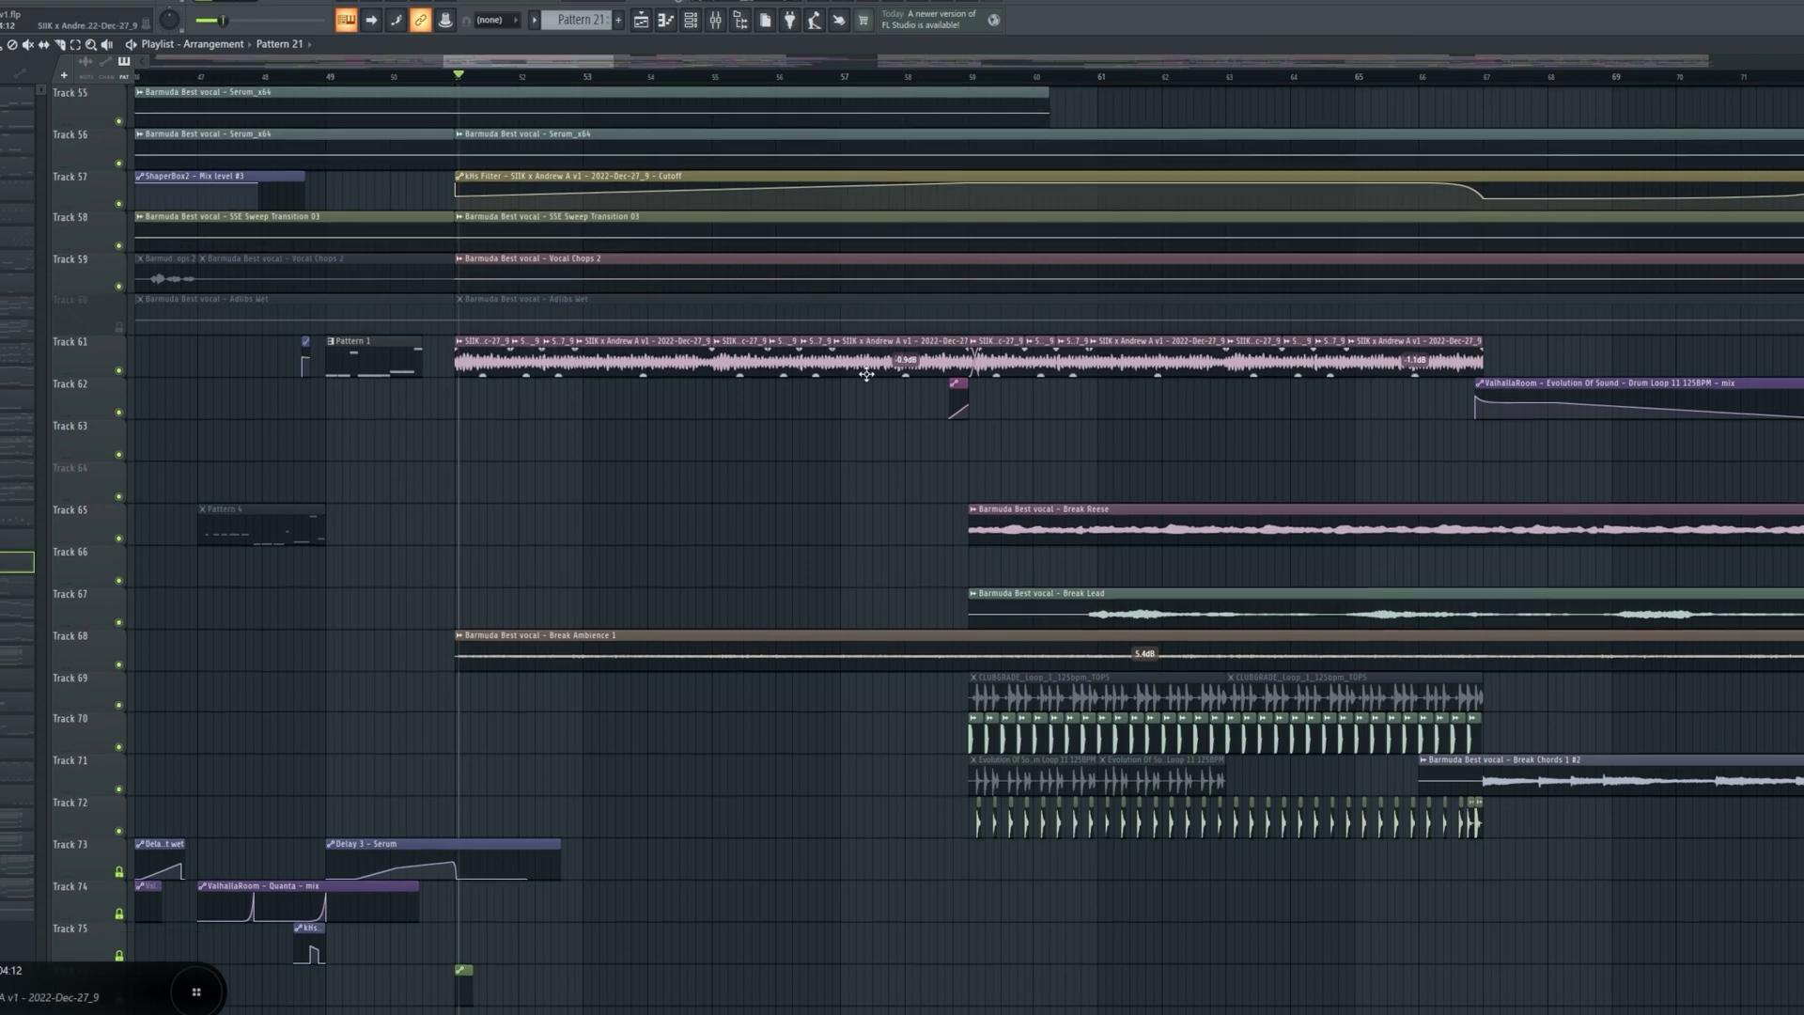
{"action": "scroll", "coordinate": [815, 370], "scroll_direction": "down", "scroll_amount": 5}
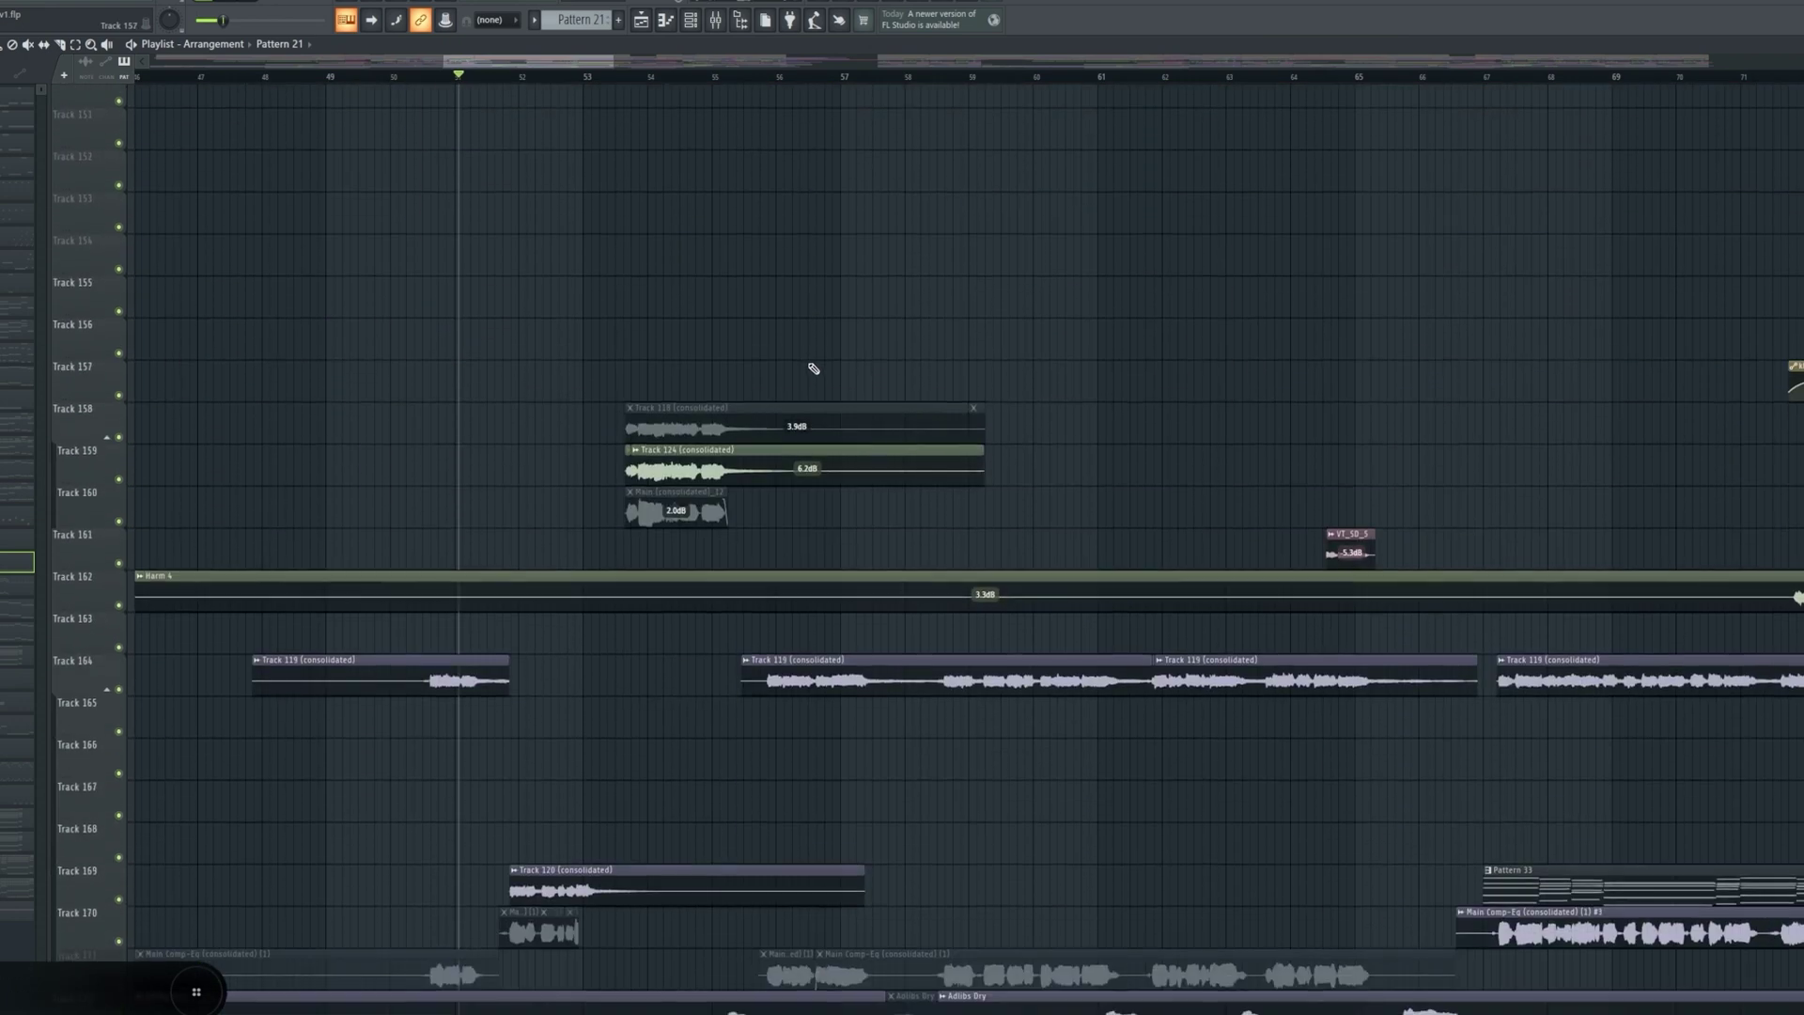
{"action": "scroll", "coordinate": [692, 536], "scroll_direction": "down", "scroll_amount": 2}
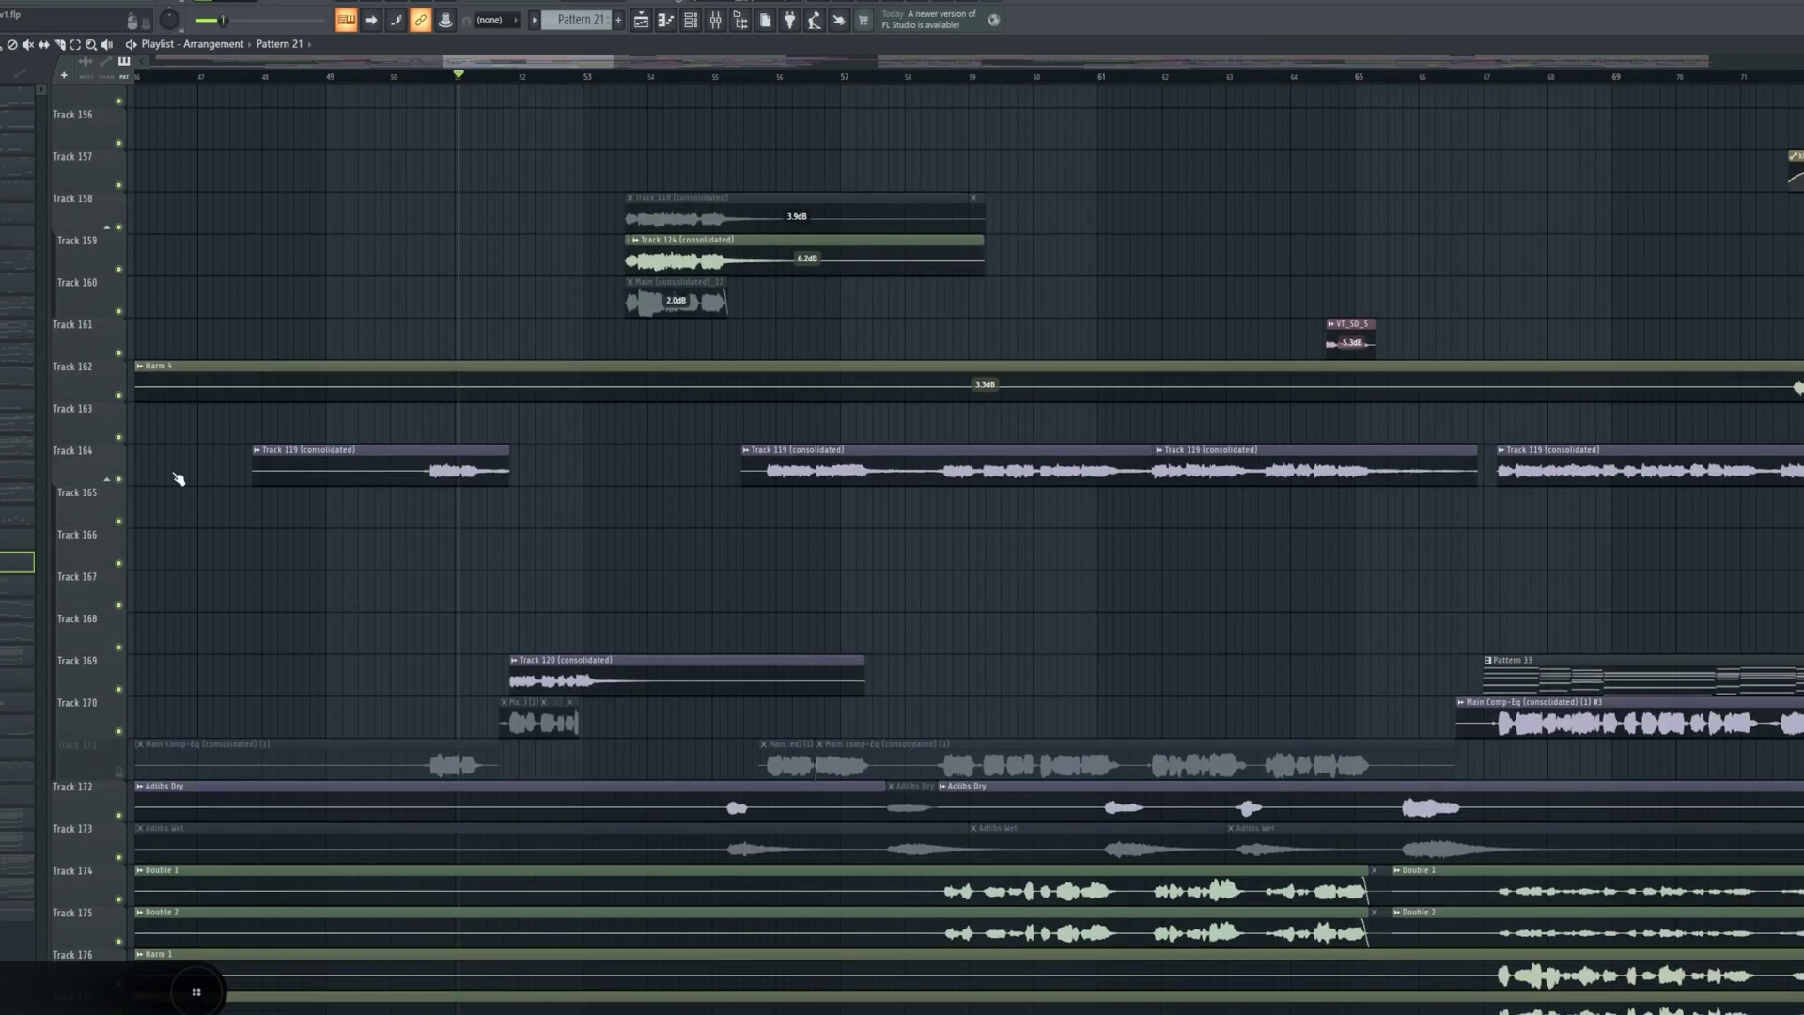
{"action": "key", "text": "space"}
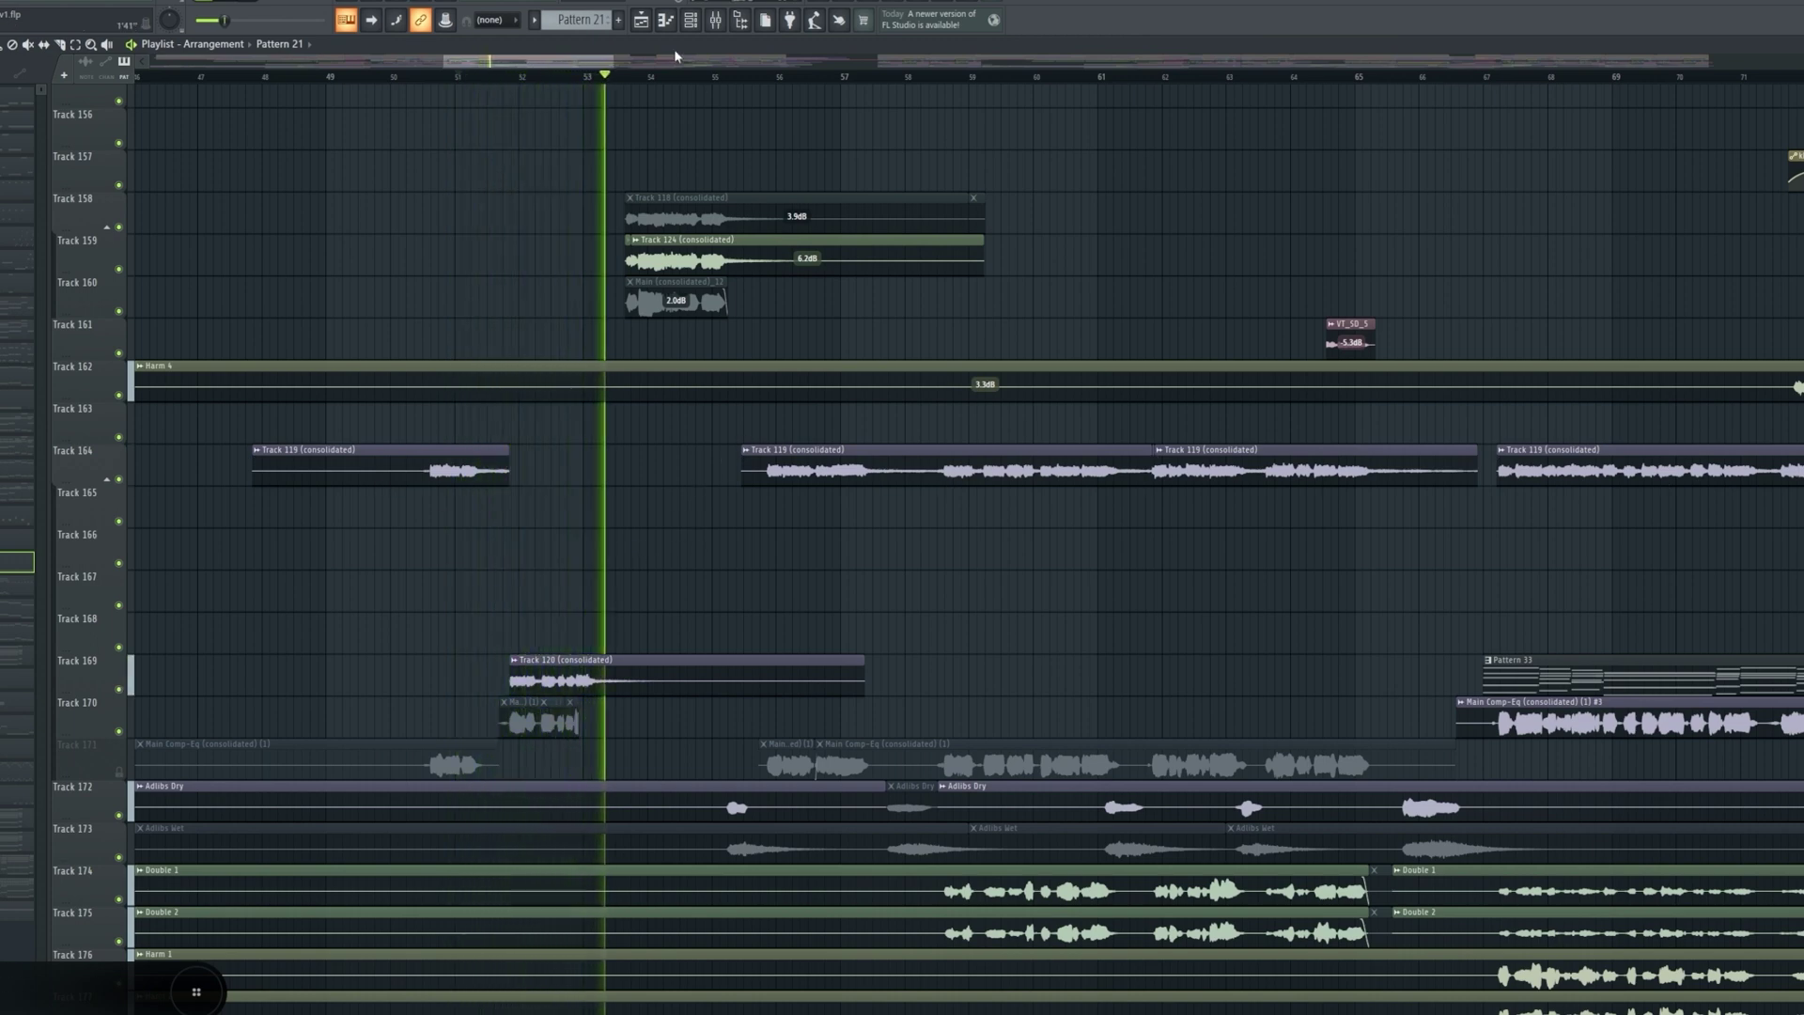
{"action": "scroll", "coordinate": [677, 58], "scroll_direction": "down", "scroll_amount": 2}
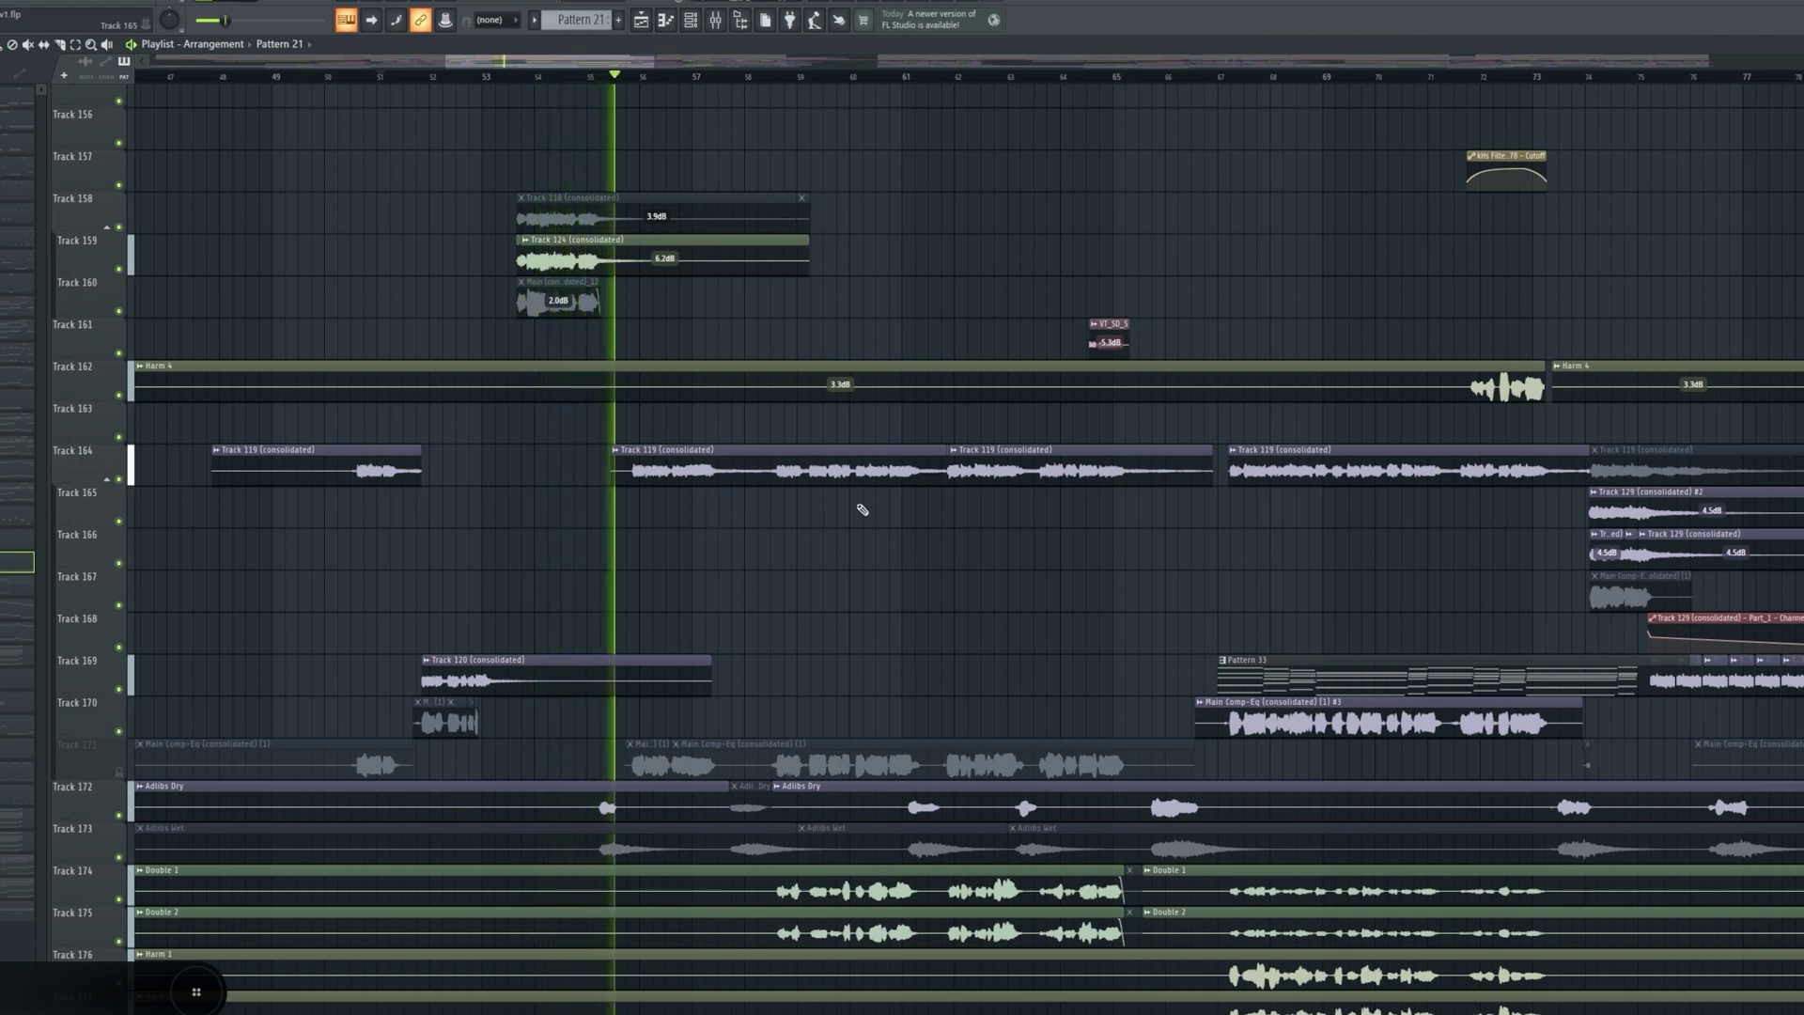
- Audition Pattern 27 soloed on Track 181 around bar 57, and return to all tracks
{"action": "scroll", "coordinate": [773, 64], "scroll_direction": "up", "scroll_amount": 1}
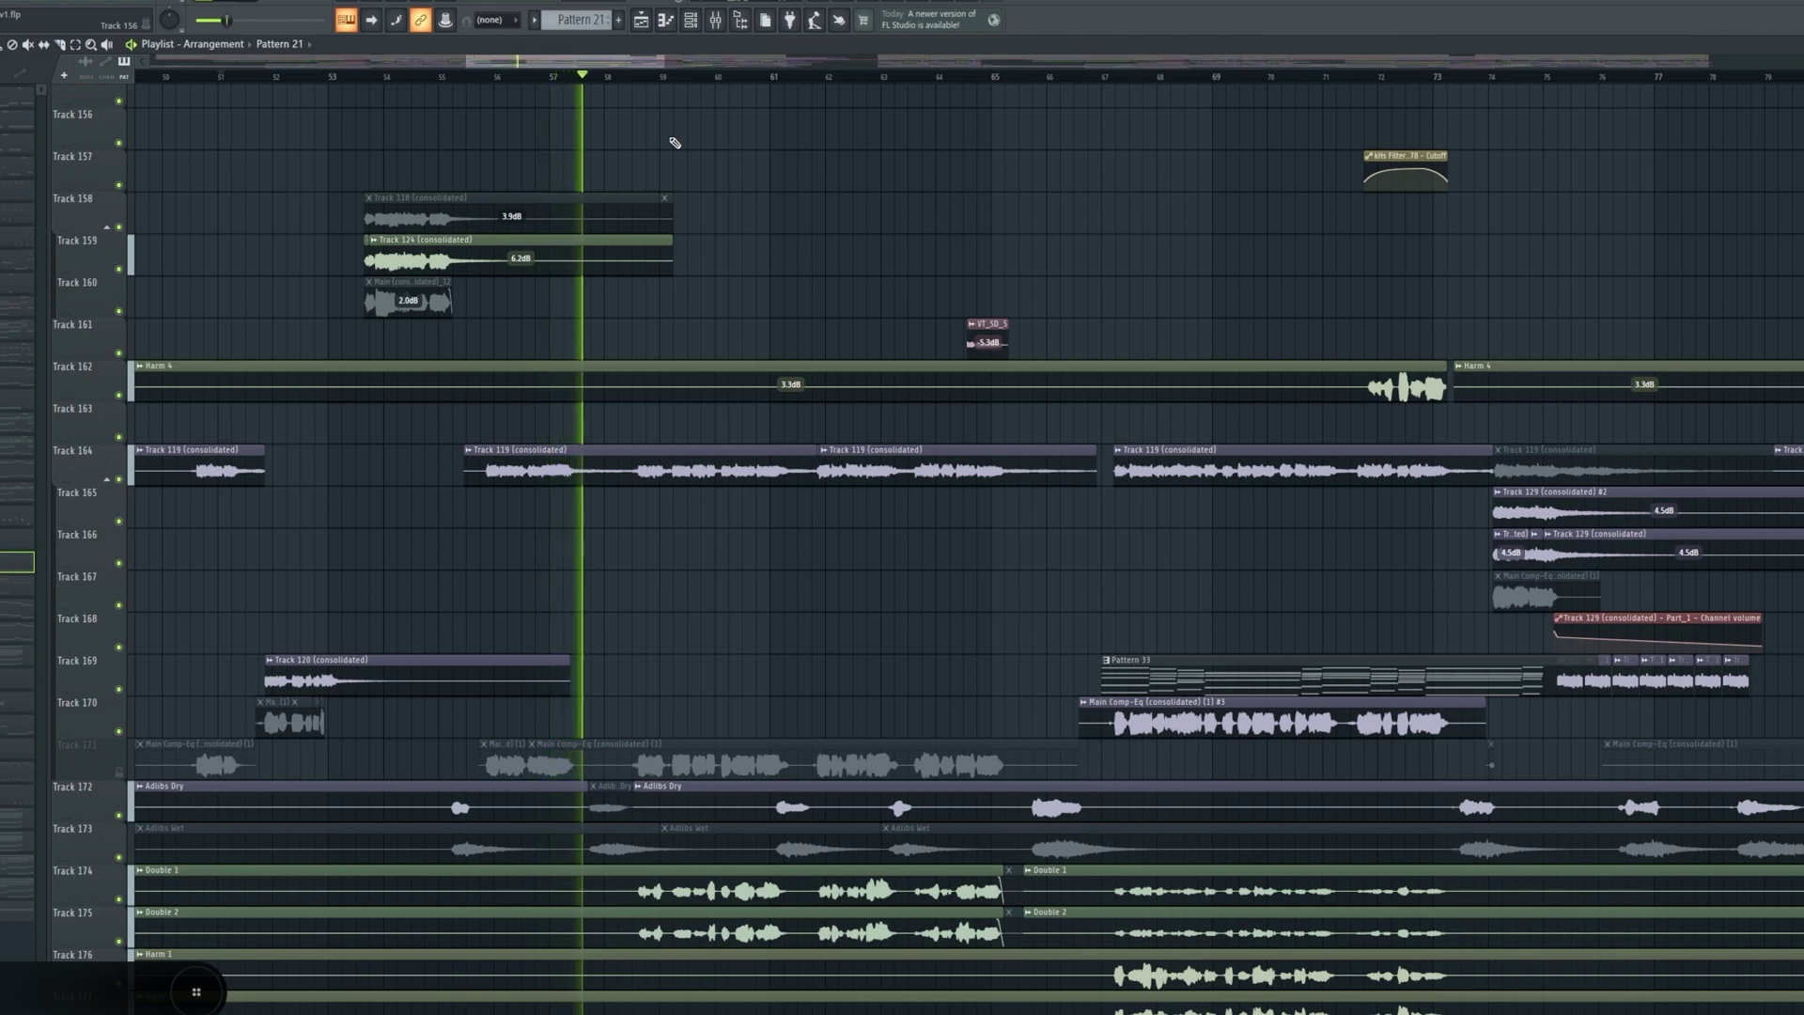
{"action": "scroll", "coordinate": [702, 542], "scroll_direction": "down", "scroll_amount": 5}
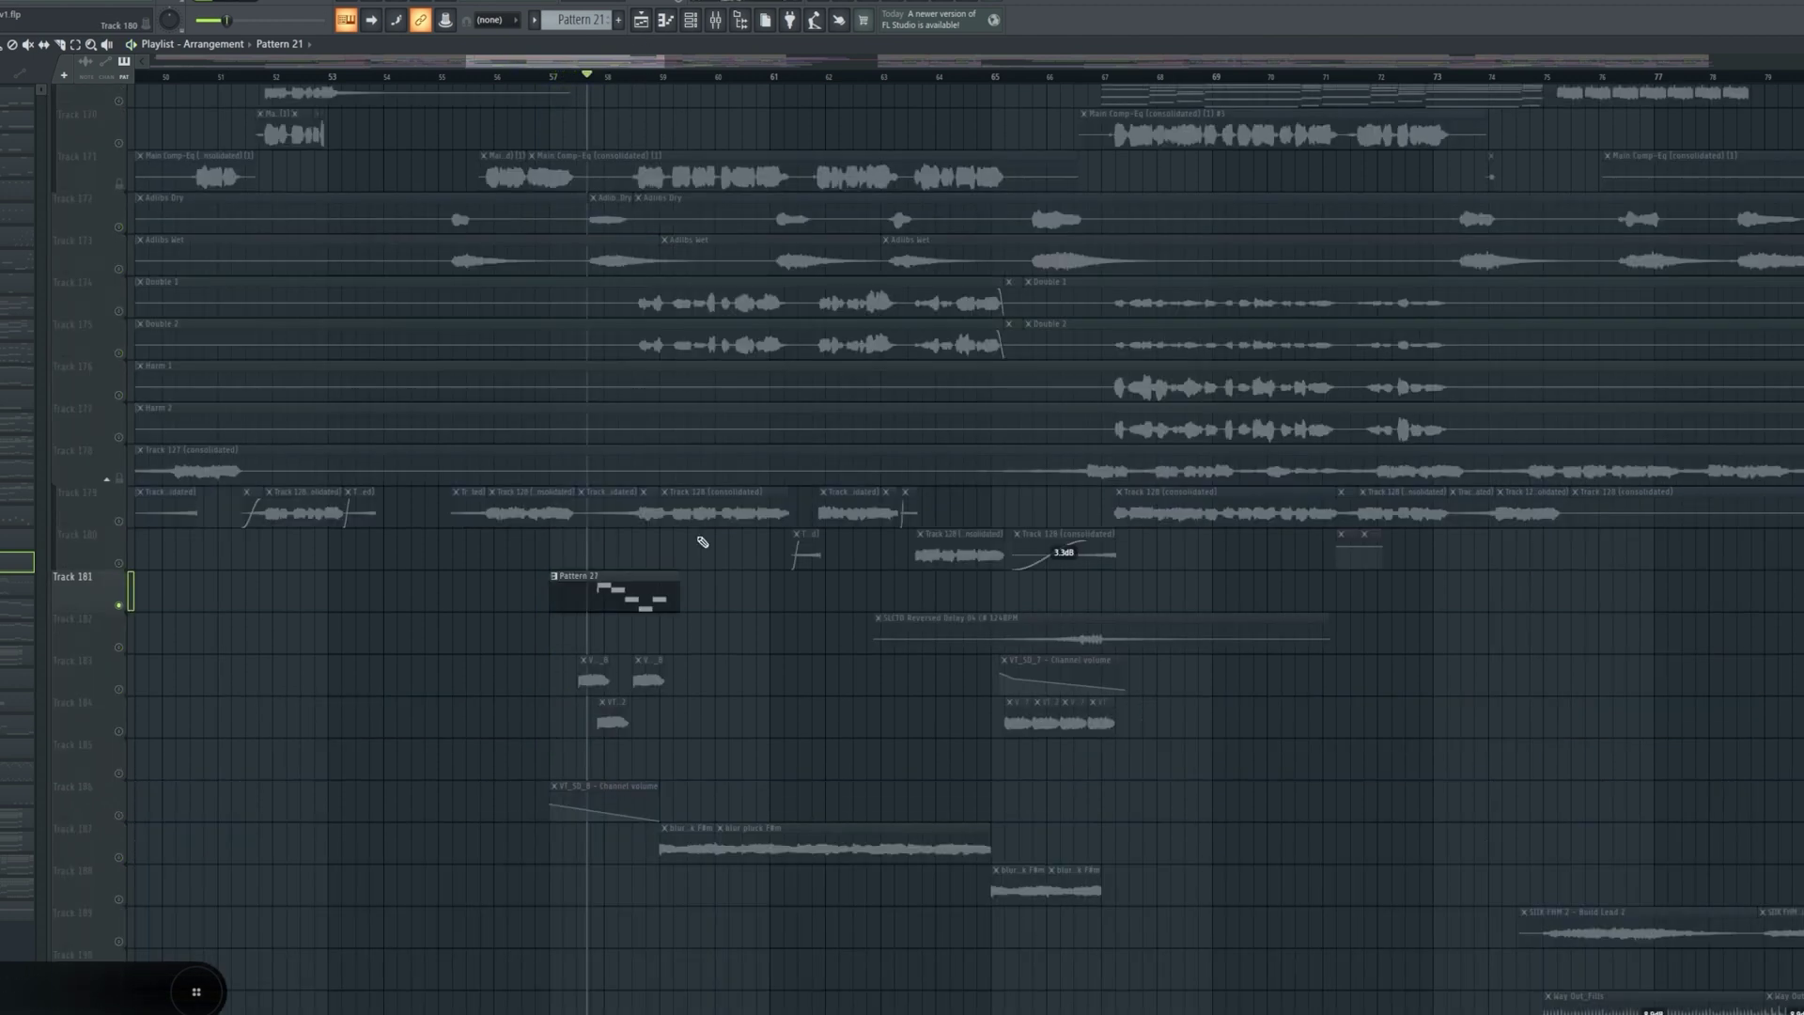
{"action": "key", "text": "space"}
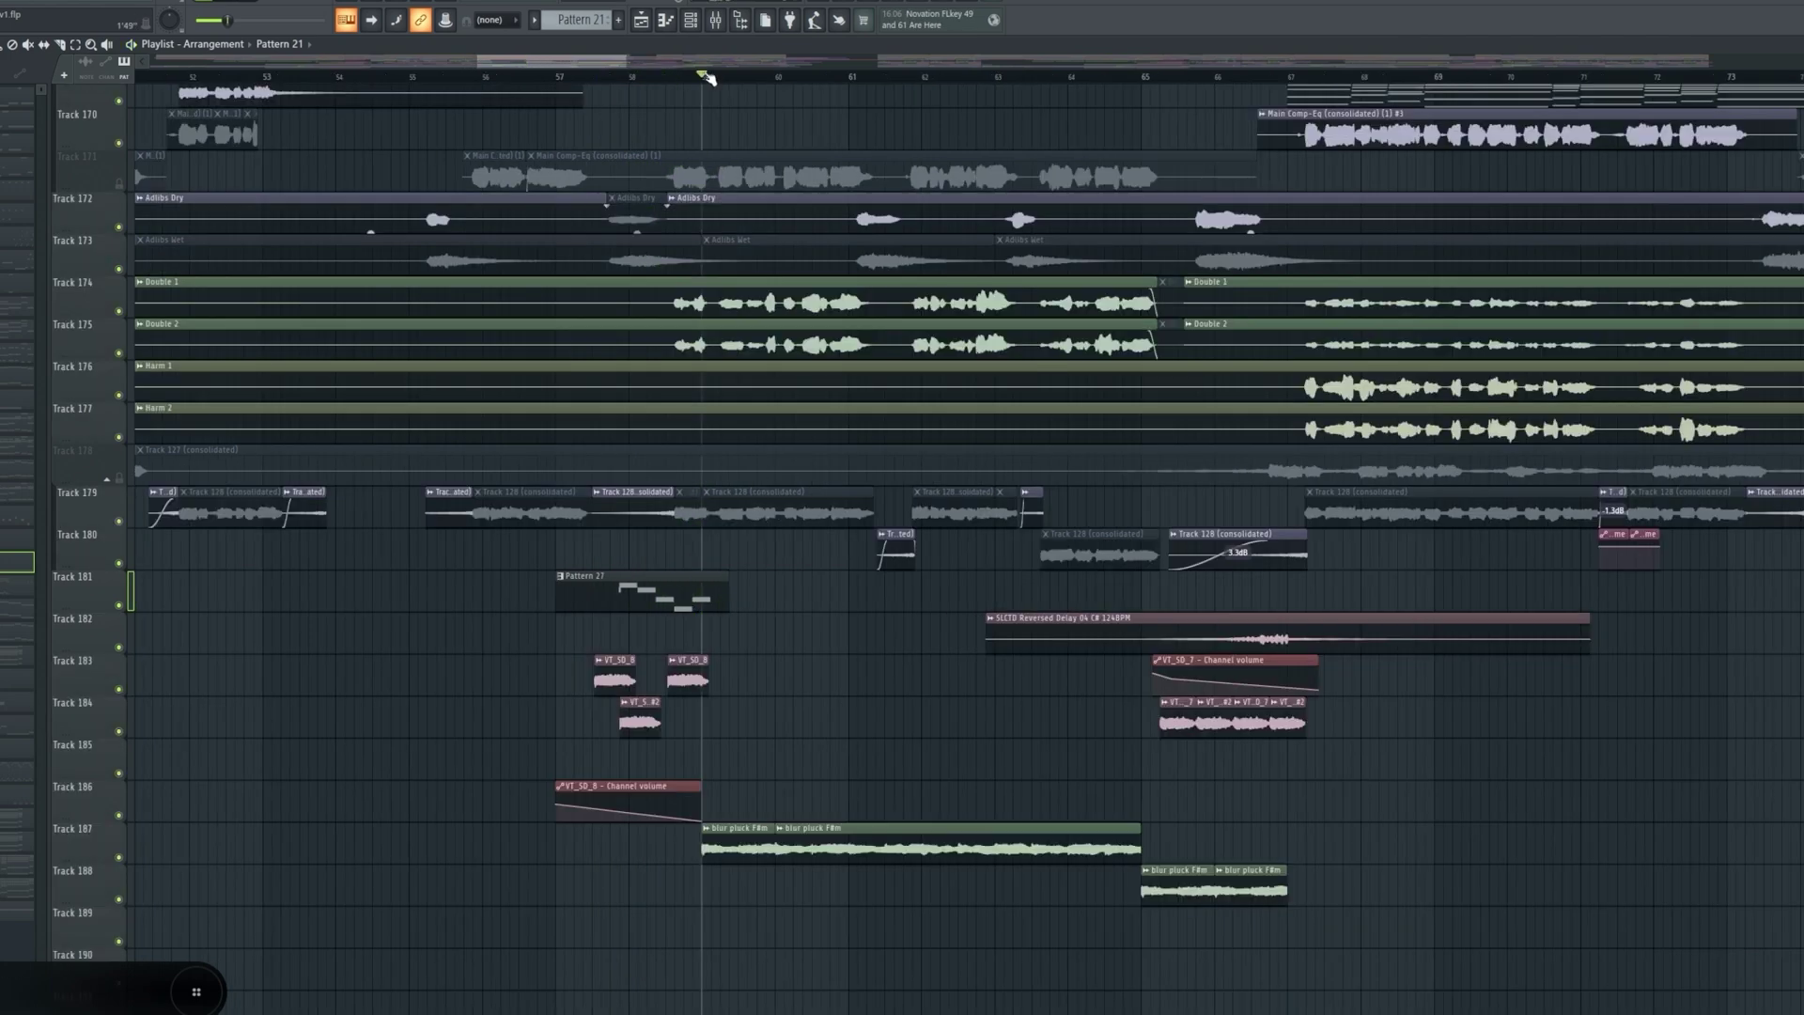
- Audition the blur pluck F#m clips soloed on Track 187 from bar 59, and return to all tracks
{"action": "scroll", "coordinate": [712, 66], "scroll_direction": "down", "scroll_amount": 2}
{"action": "scroll", "coordinate": [506, 566], "scroll_direction": "down", "scroll_amount": 2}
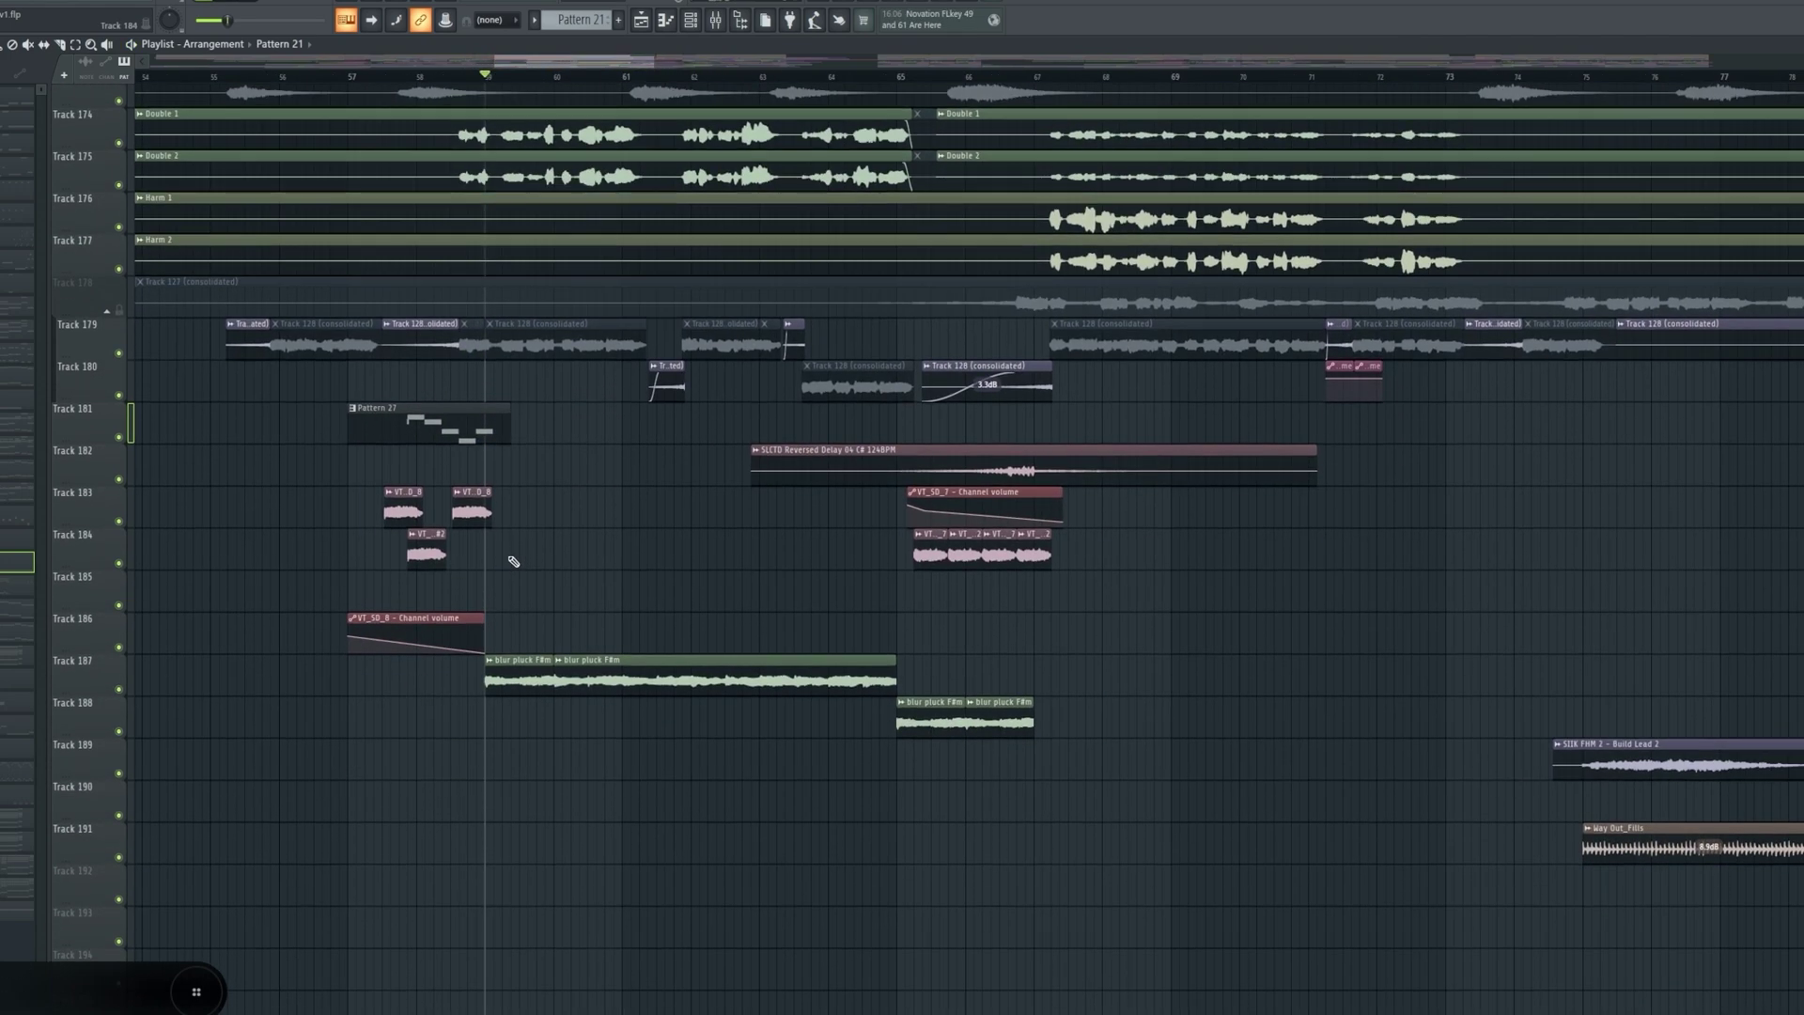
{"action": "left_click", "coordinate": [119, 691], "text": "ctrl"}
{"action": "key", "text": "space"}
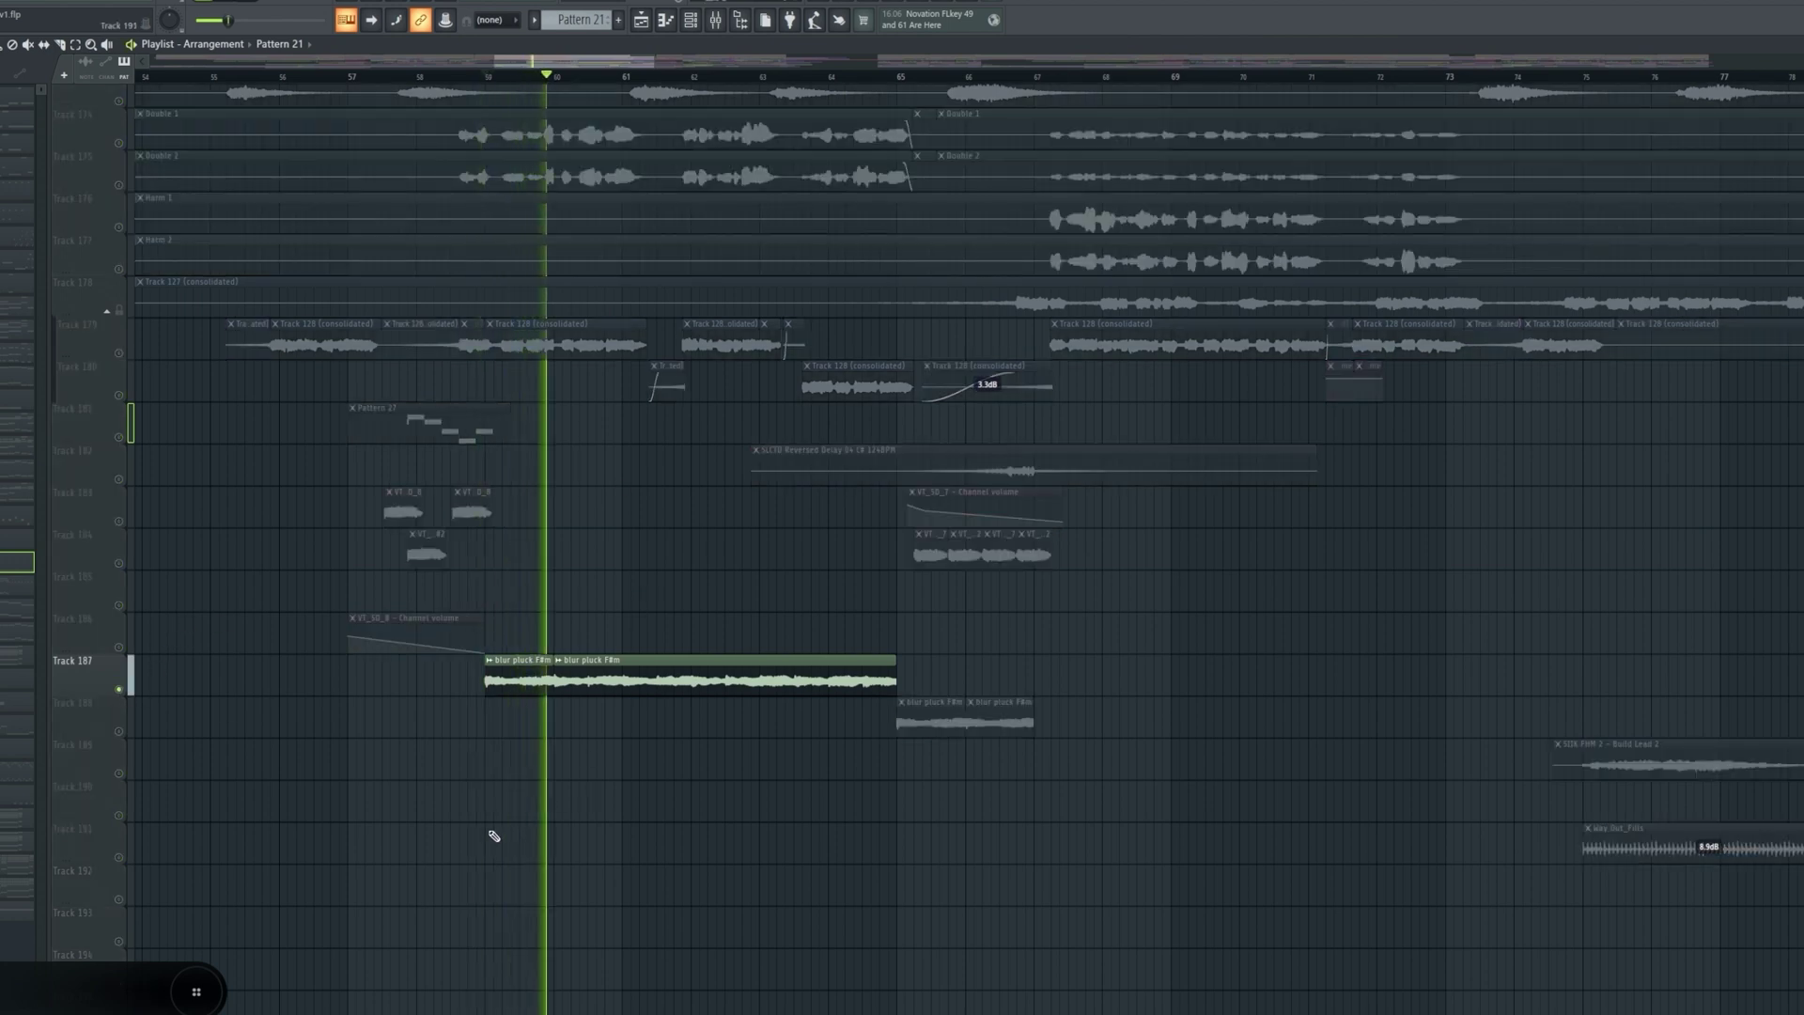
{"action": "left_click", "coordinate": [120, 689], "text": "ctrl"}
{"action": "key", "text": "space"}
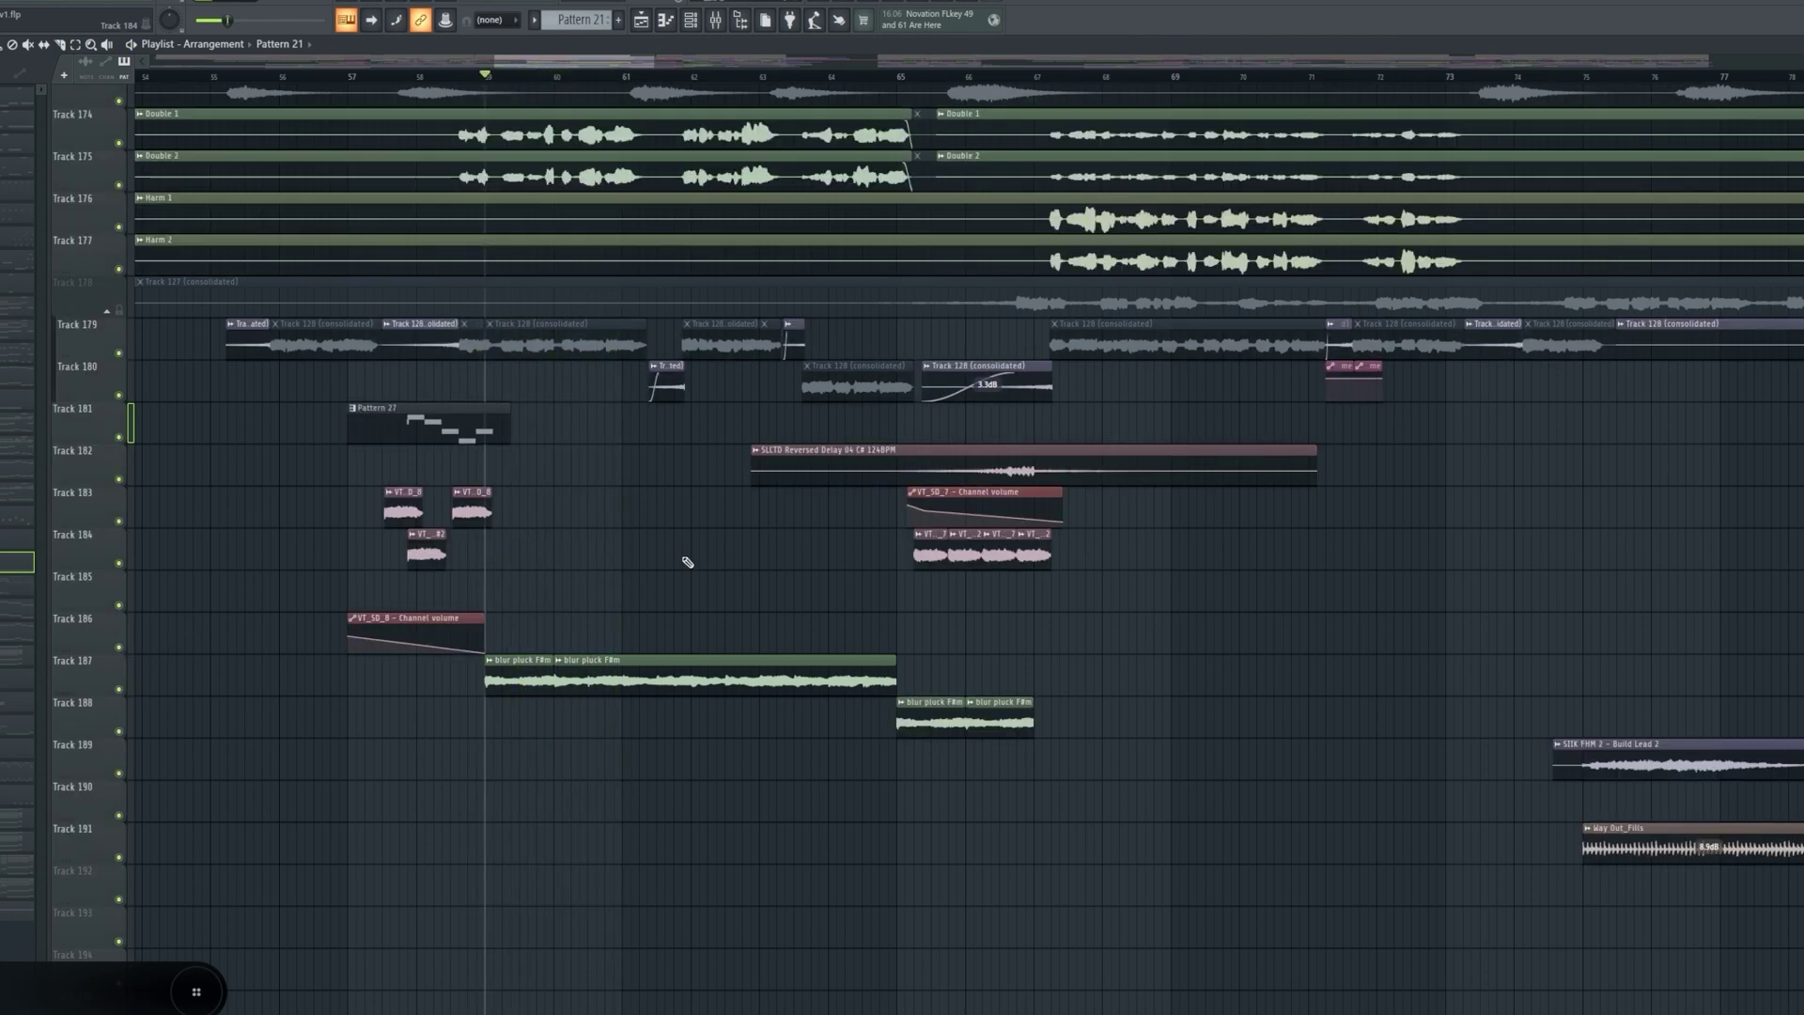
- Play all tracks from bar 59 to check the break drums on Track 96 and the hits on Track 94
{"action": "scroll", "coordinate": [499, 677], "scroll_direction": "up", "scroll_amount": 20}
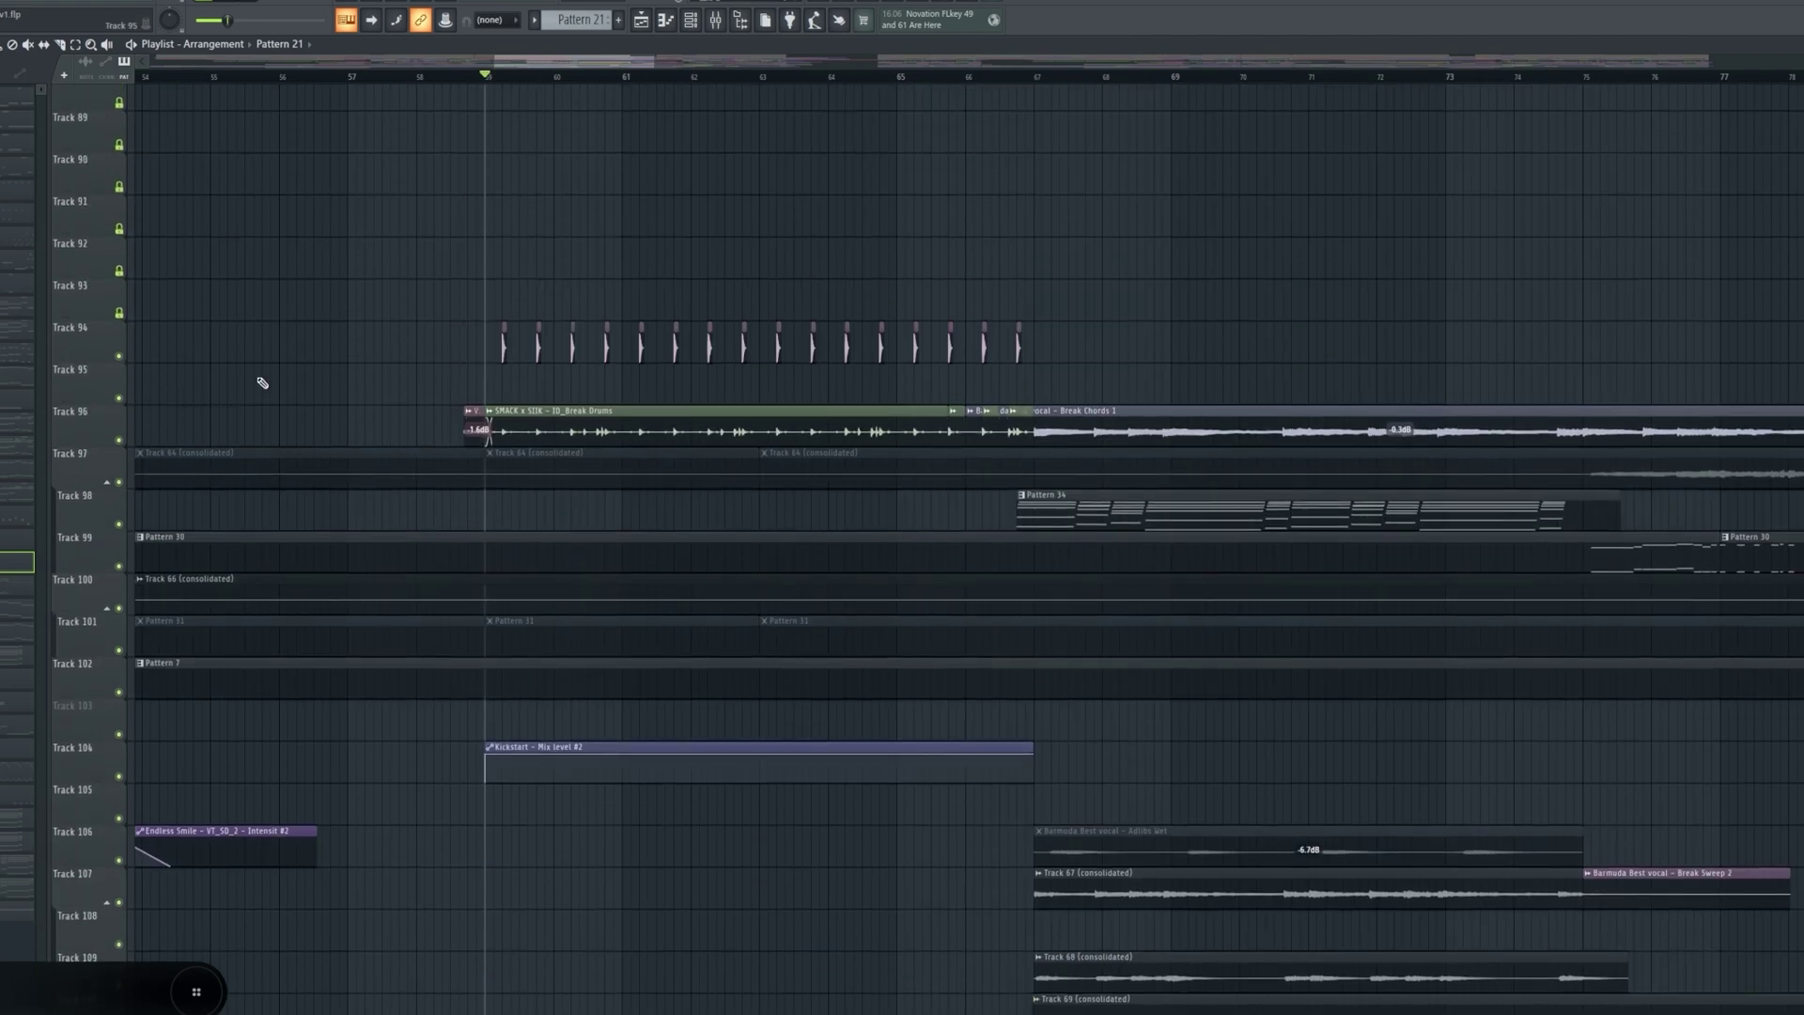
{"action": "key", "text": "space"}
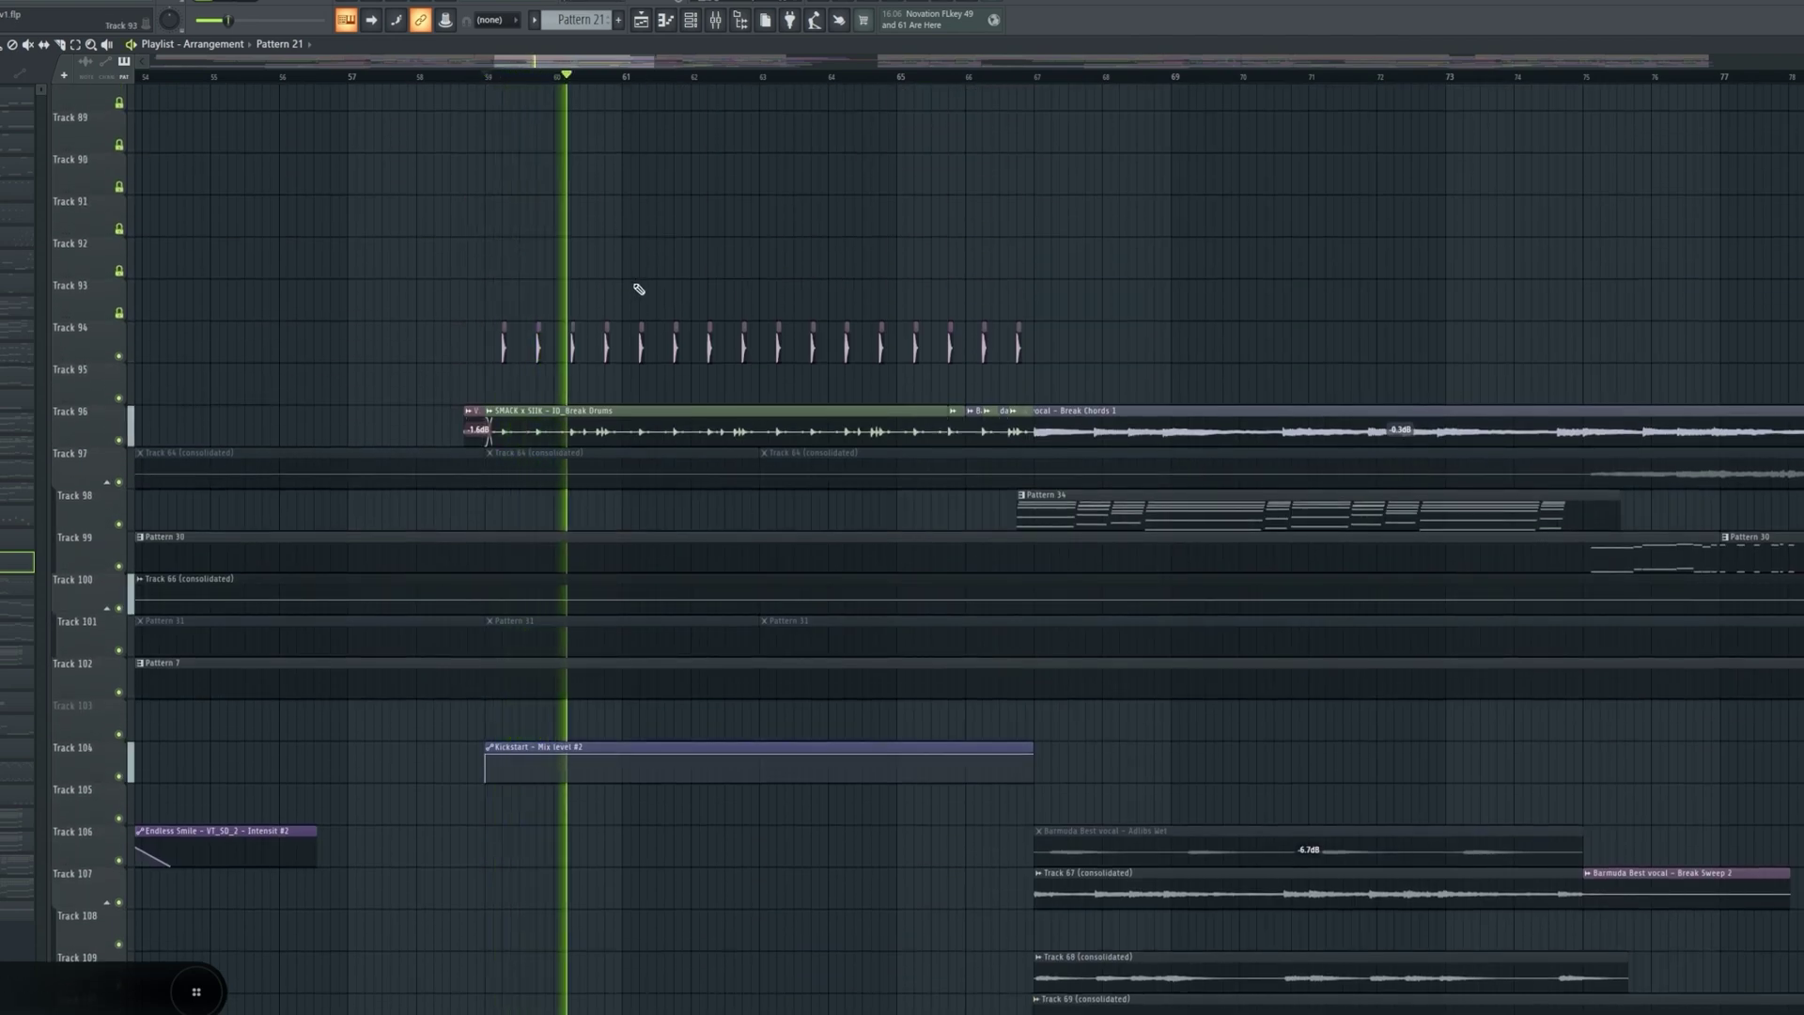
{"action": "scroll", "coordinate": [636, 291], "scroll_direction": "up", "scroll_amount": 1}
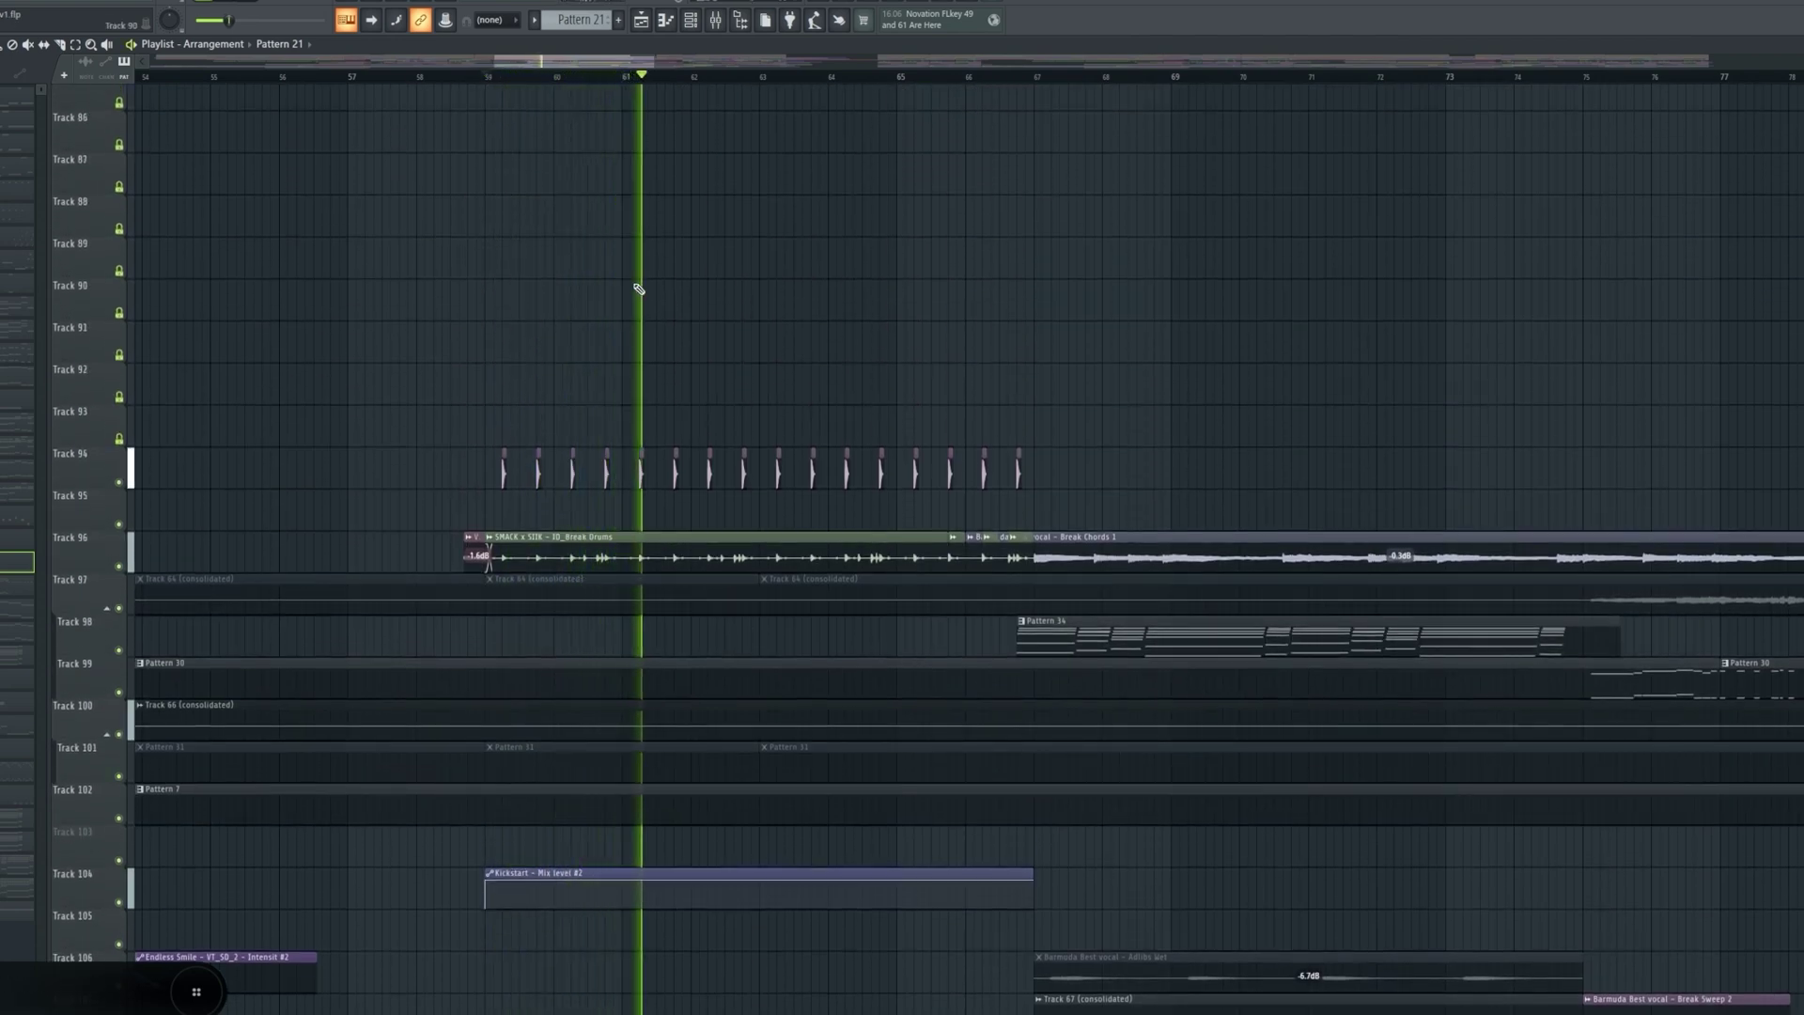
- Audition the Track 70 kicks soloed with the Track 72 hits from bar 59, and open the Kick #5 clip's channel
{"action": "scroll", "coordinate": [527, 210], "scroll_direction": "up", "scroll_amount": 9}
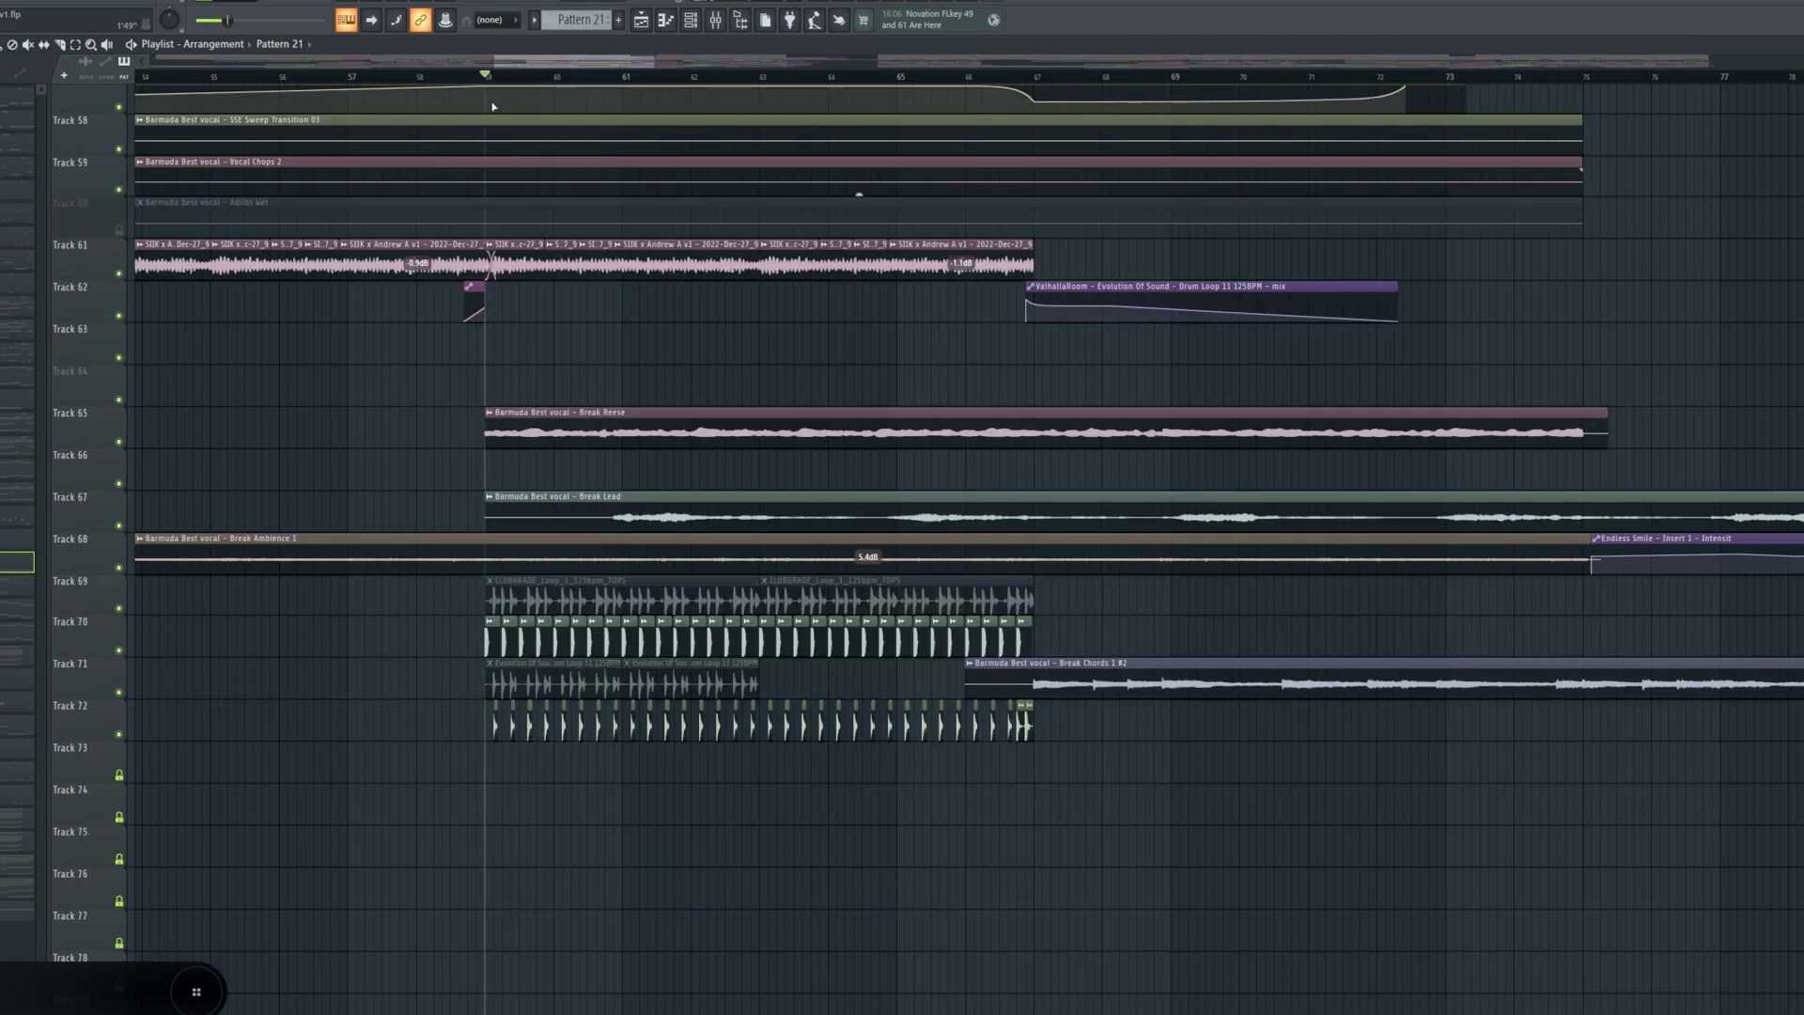
{"action": "right_click", "coordinate": [119, 651]}
{"action": "left_click", "coordinate": [118, 733]}
{"action": "key", "text": "space"}
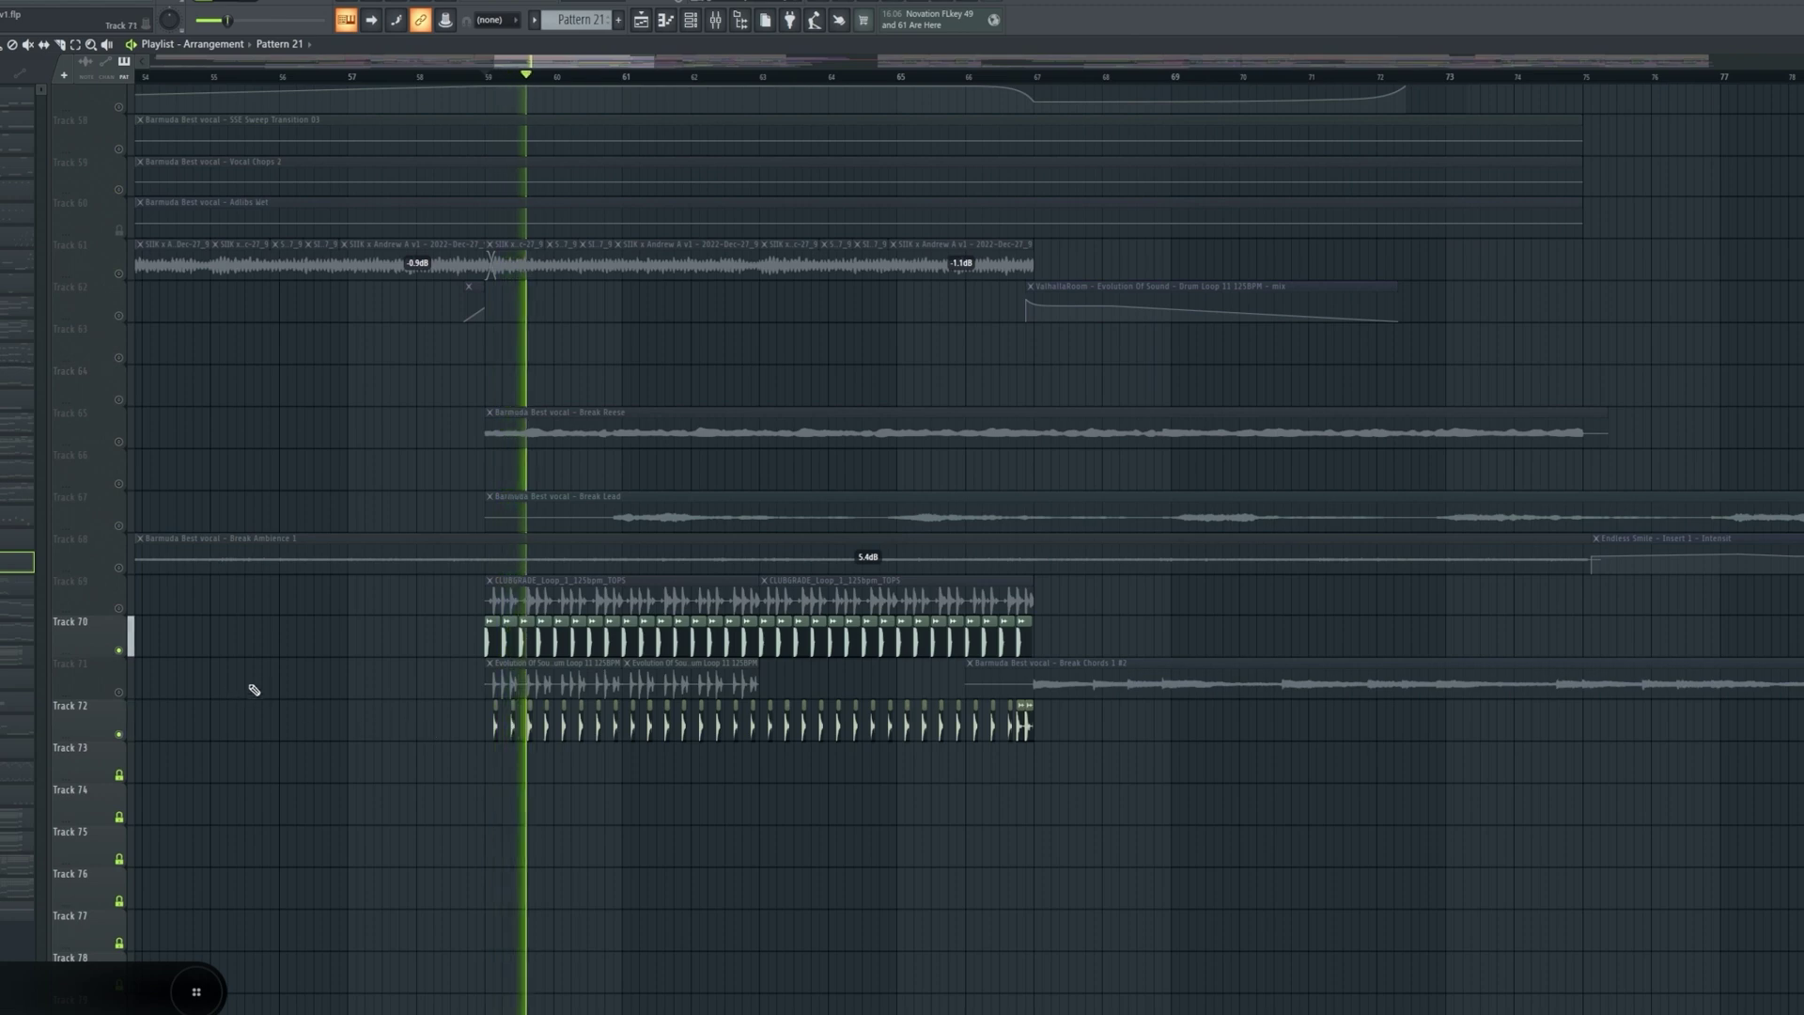
{"action": "right_click", "coordinate": [119, 650]}
{"action": "key", "text": "space"}
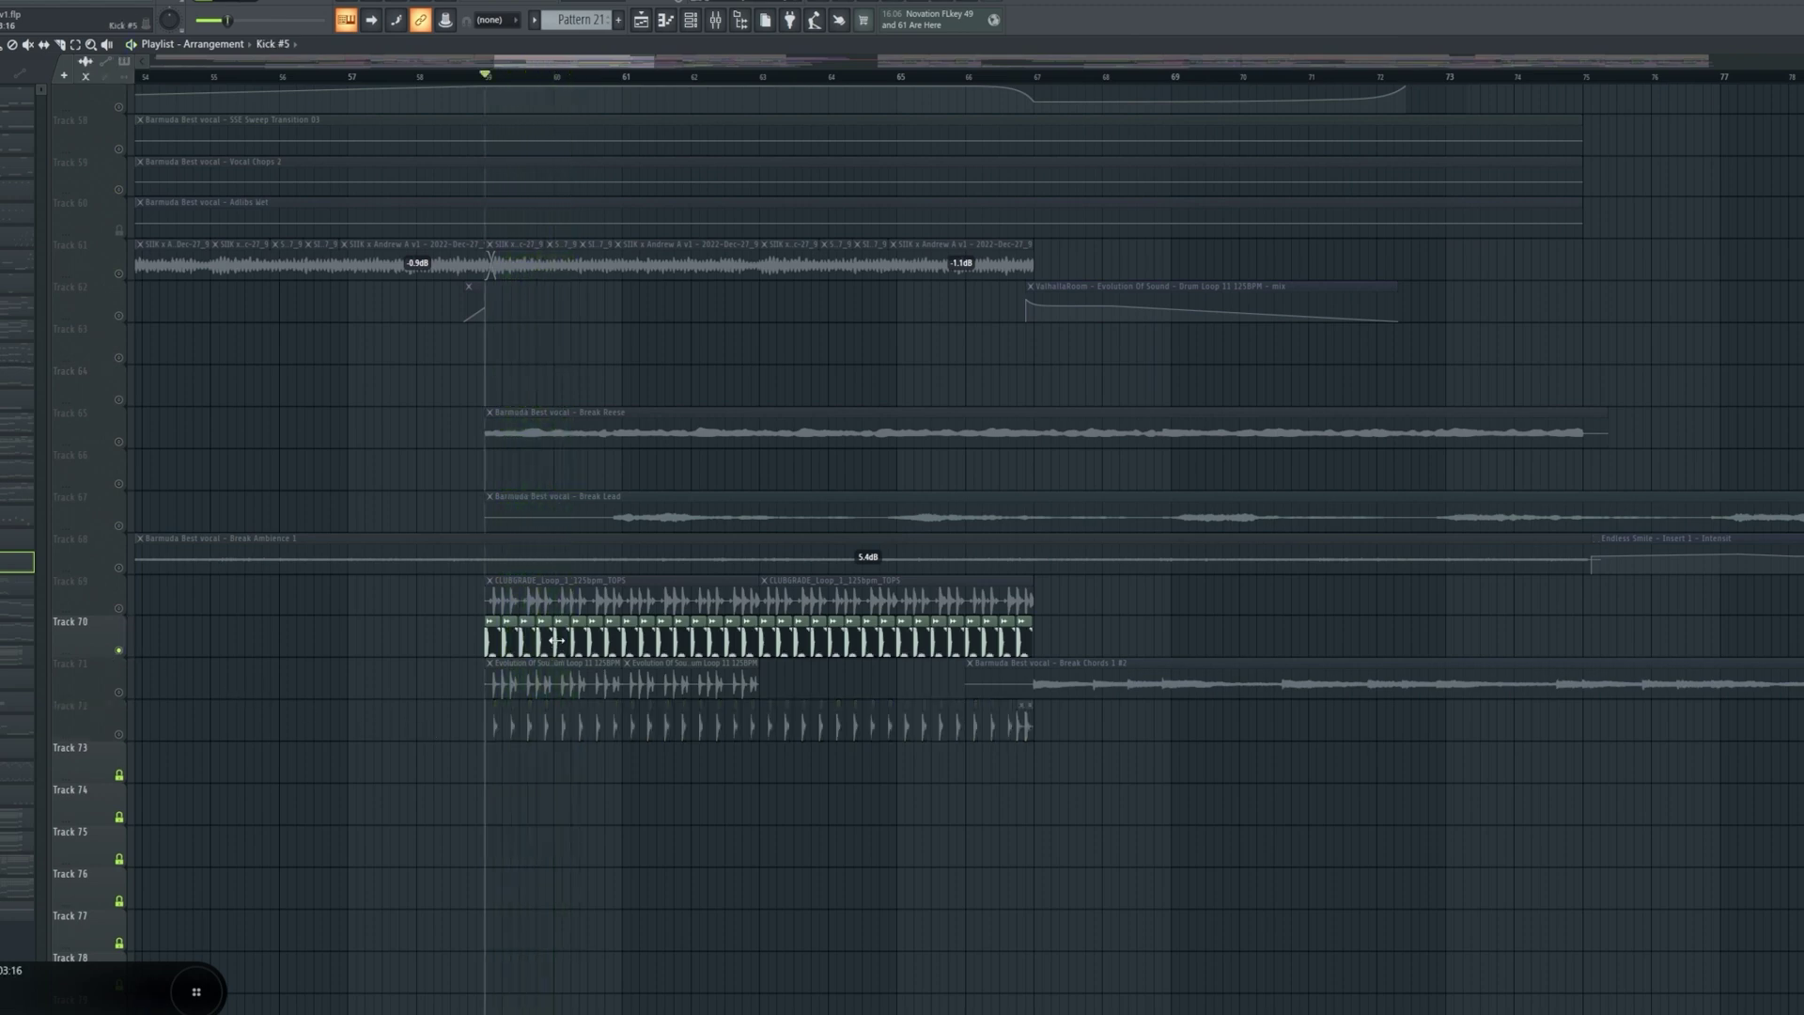
{"action": "double_click", "coordinate": [557, 640]}
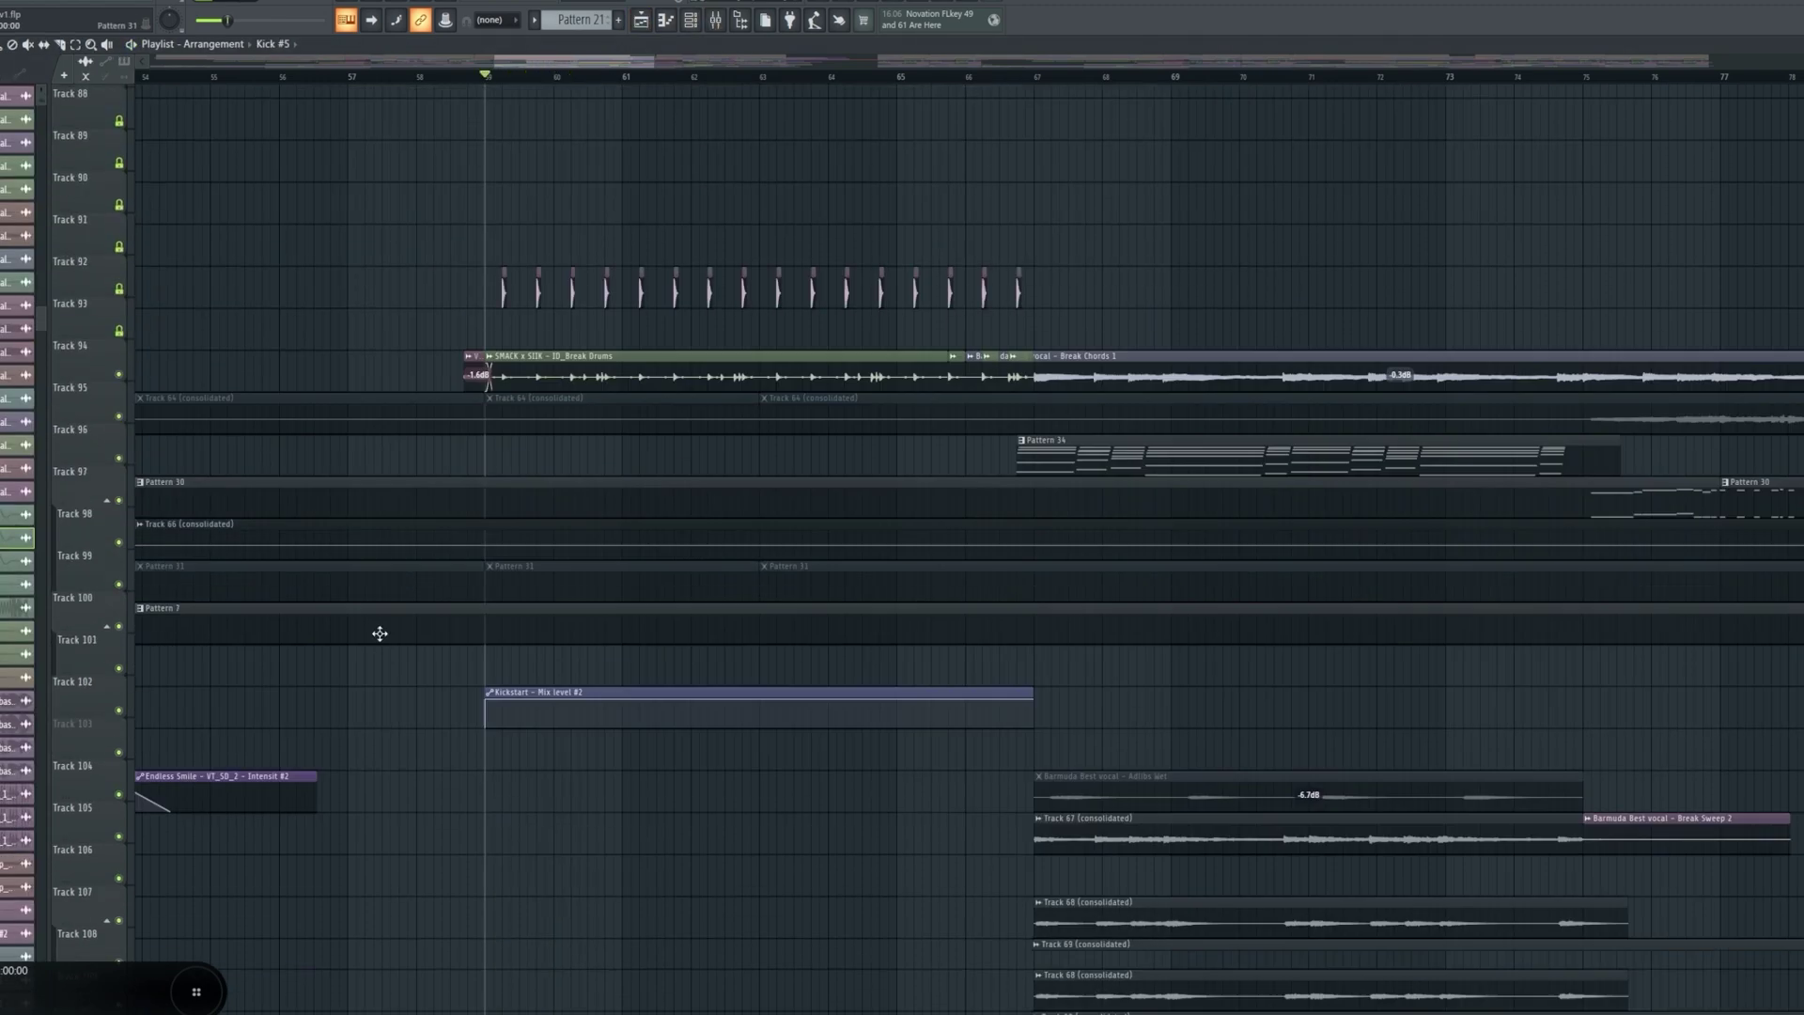
- Audition the break percussion from bar 59 by soloing Track 115 and adding Tracks 113, 96 and 94
{"action": "scroll", "coordinate": [379, 632], "scroll_direction": "down", "scroll_amount": 6}
{"action": "right_click", "coordinate": [119, 483]}
{"action": "key", "text": "space"}
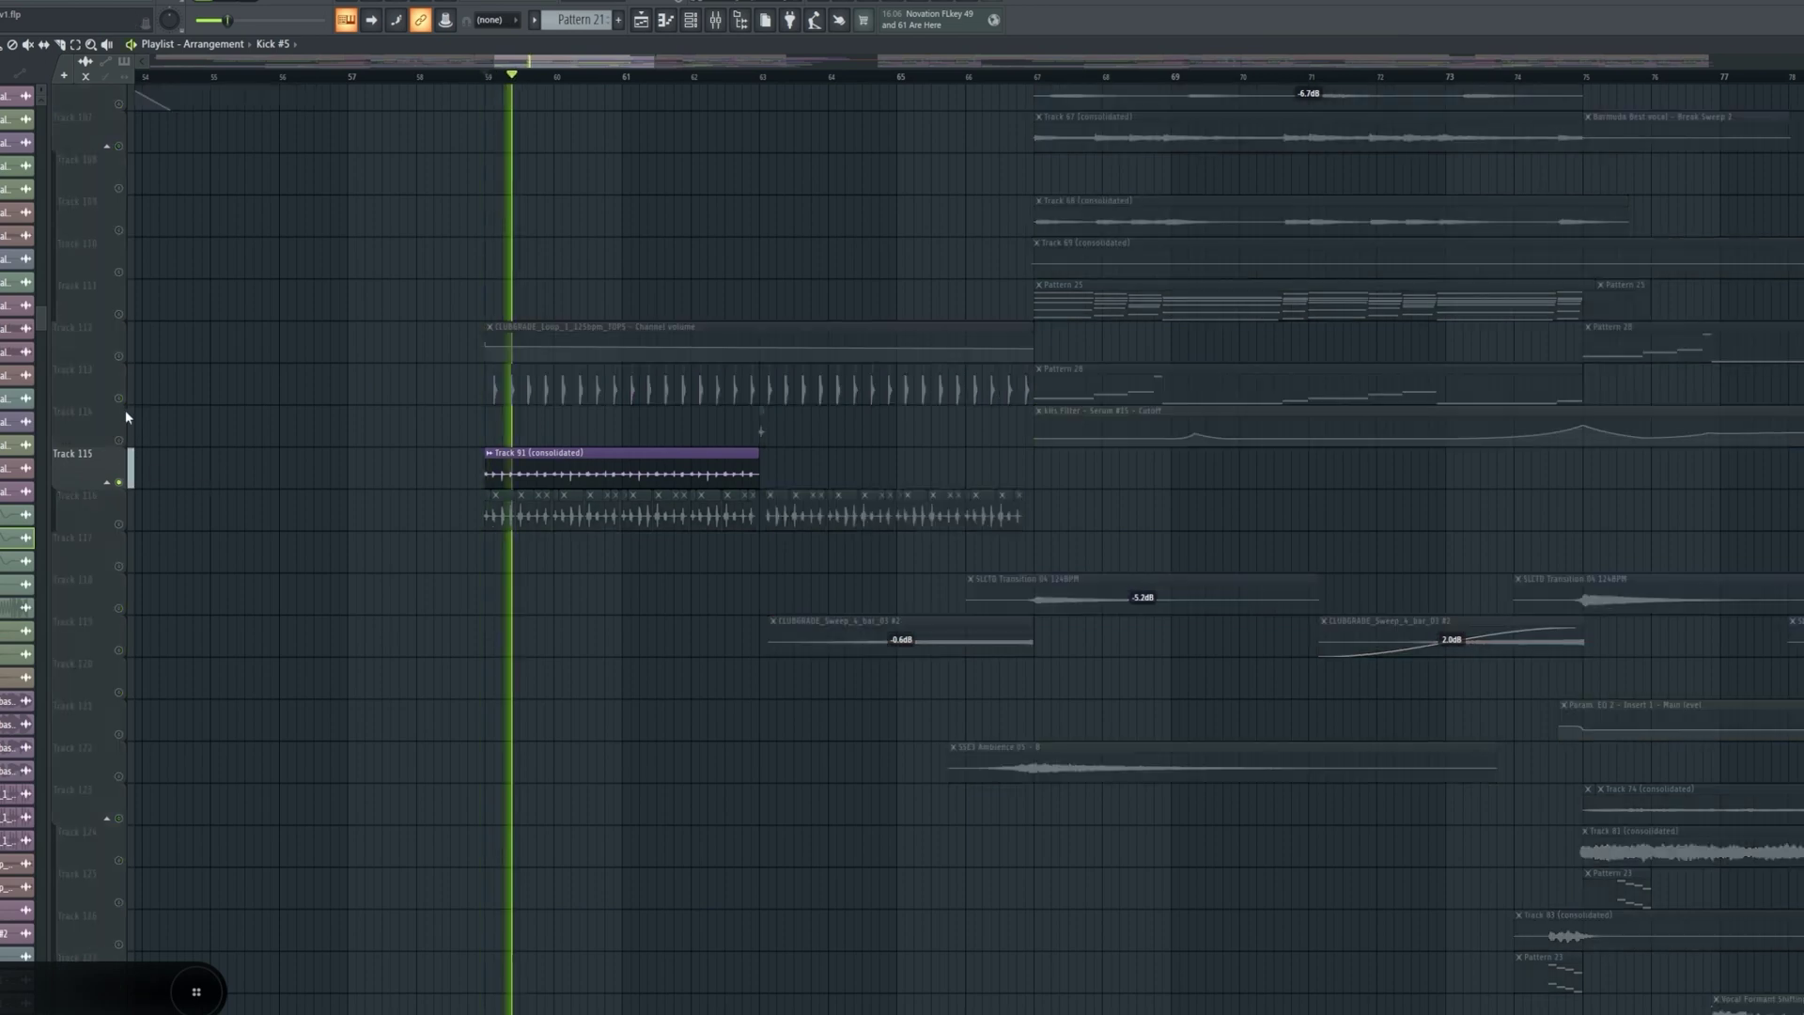
{"action": "left_click", "coordinate": [119, 398]}
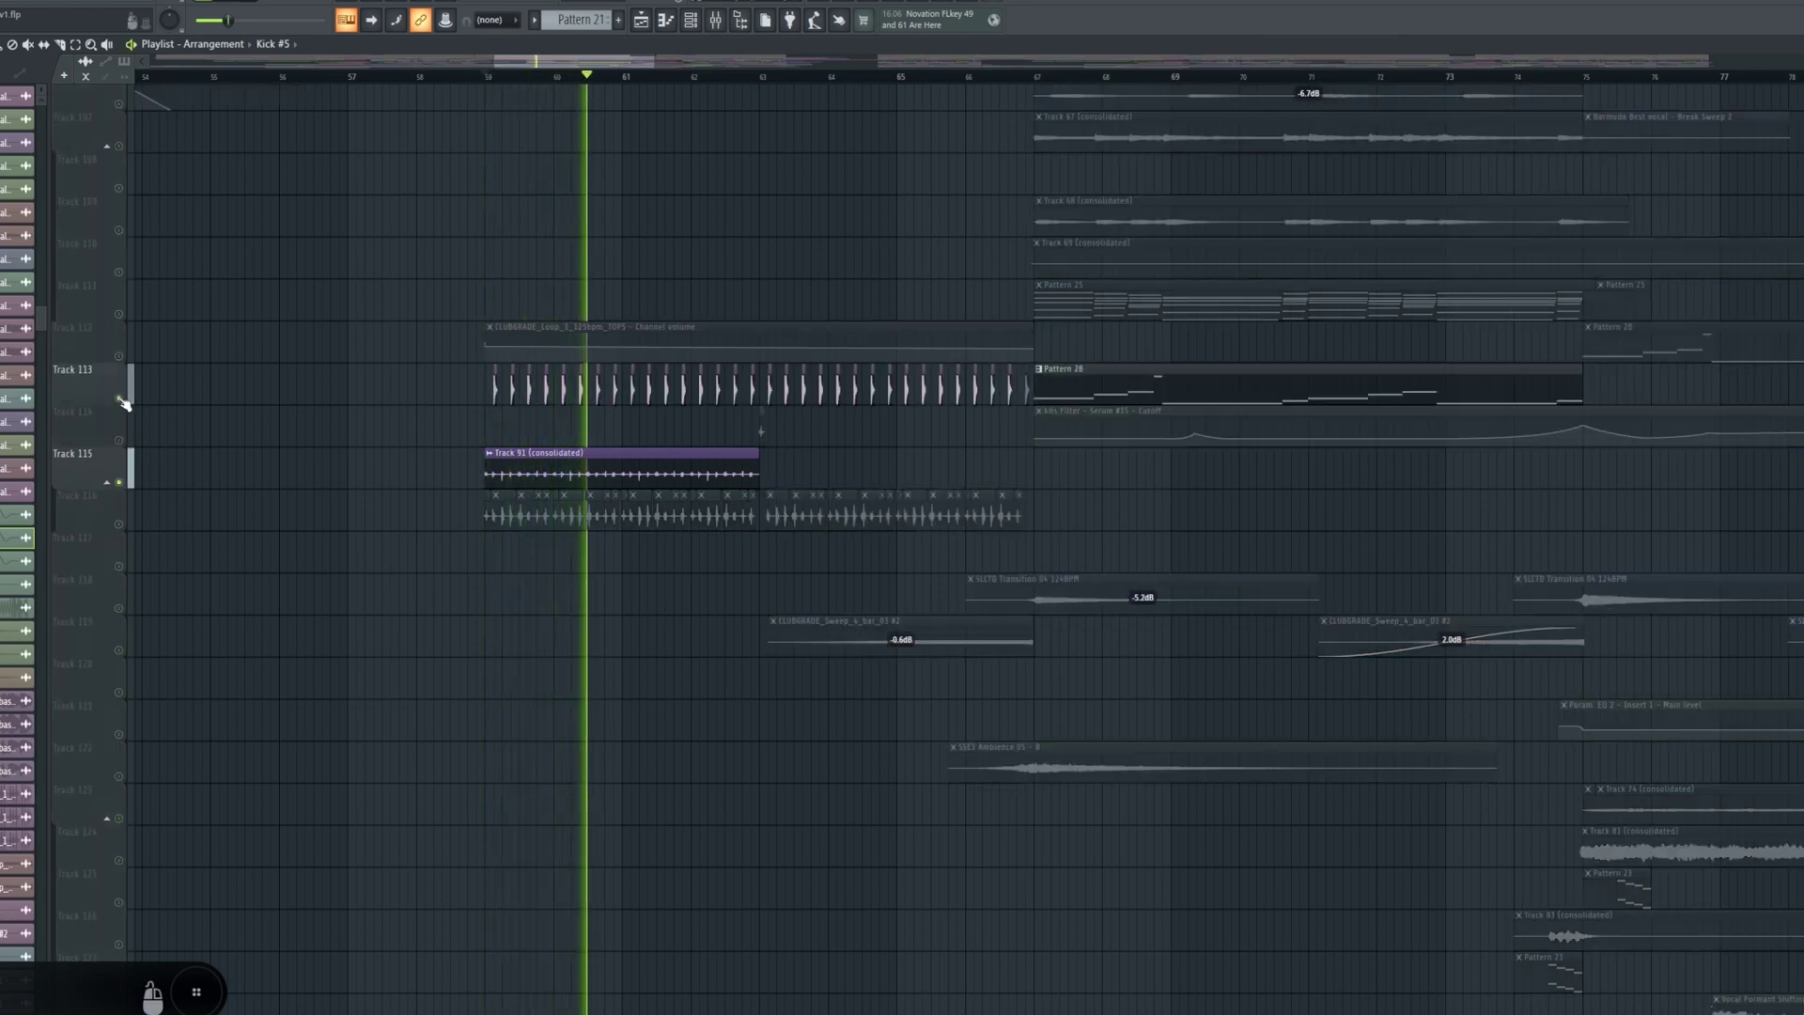
{"action": "scroll", "coordinate": [348, 601], "scroll_direction": "up", "scroll_amount": 7}
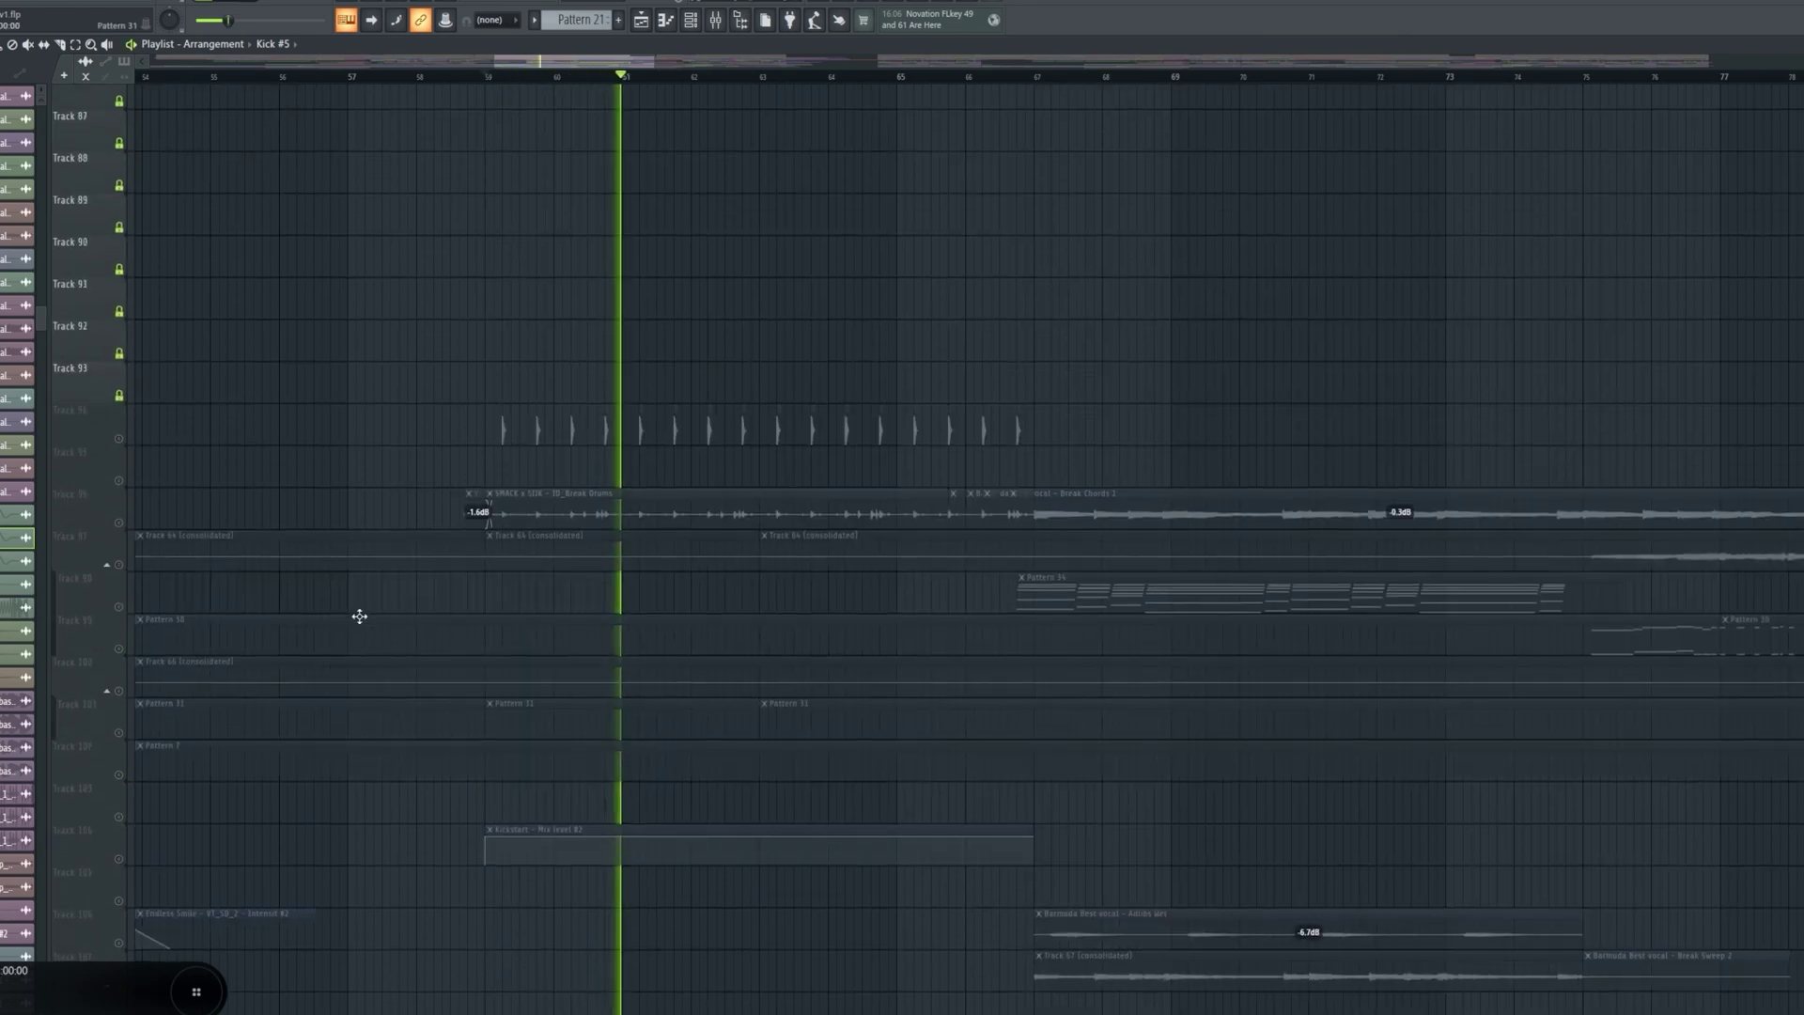
{"action": "left_click", "coordinate": [119, 524]}
{"action": "left_click", "coordinate": [119, 440]}
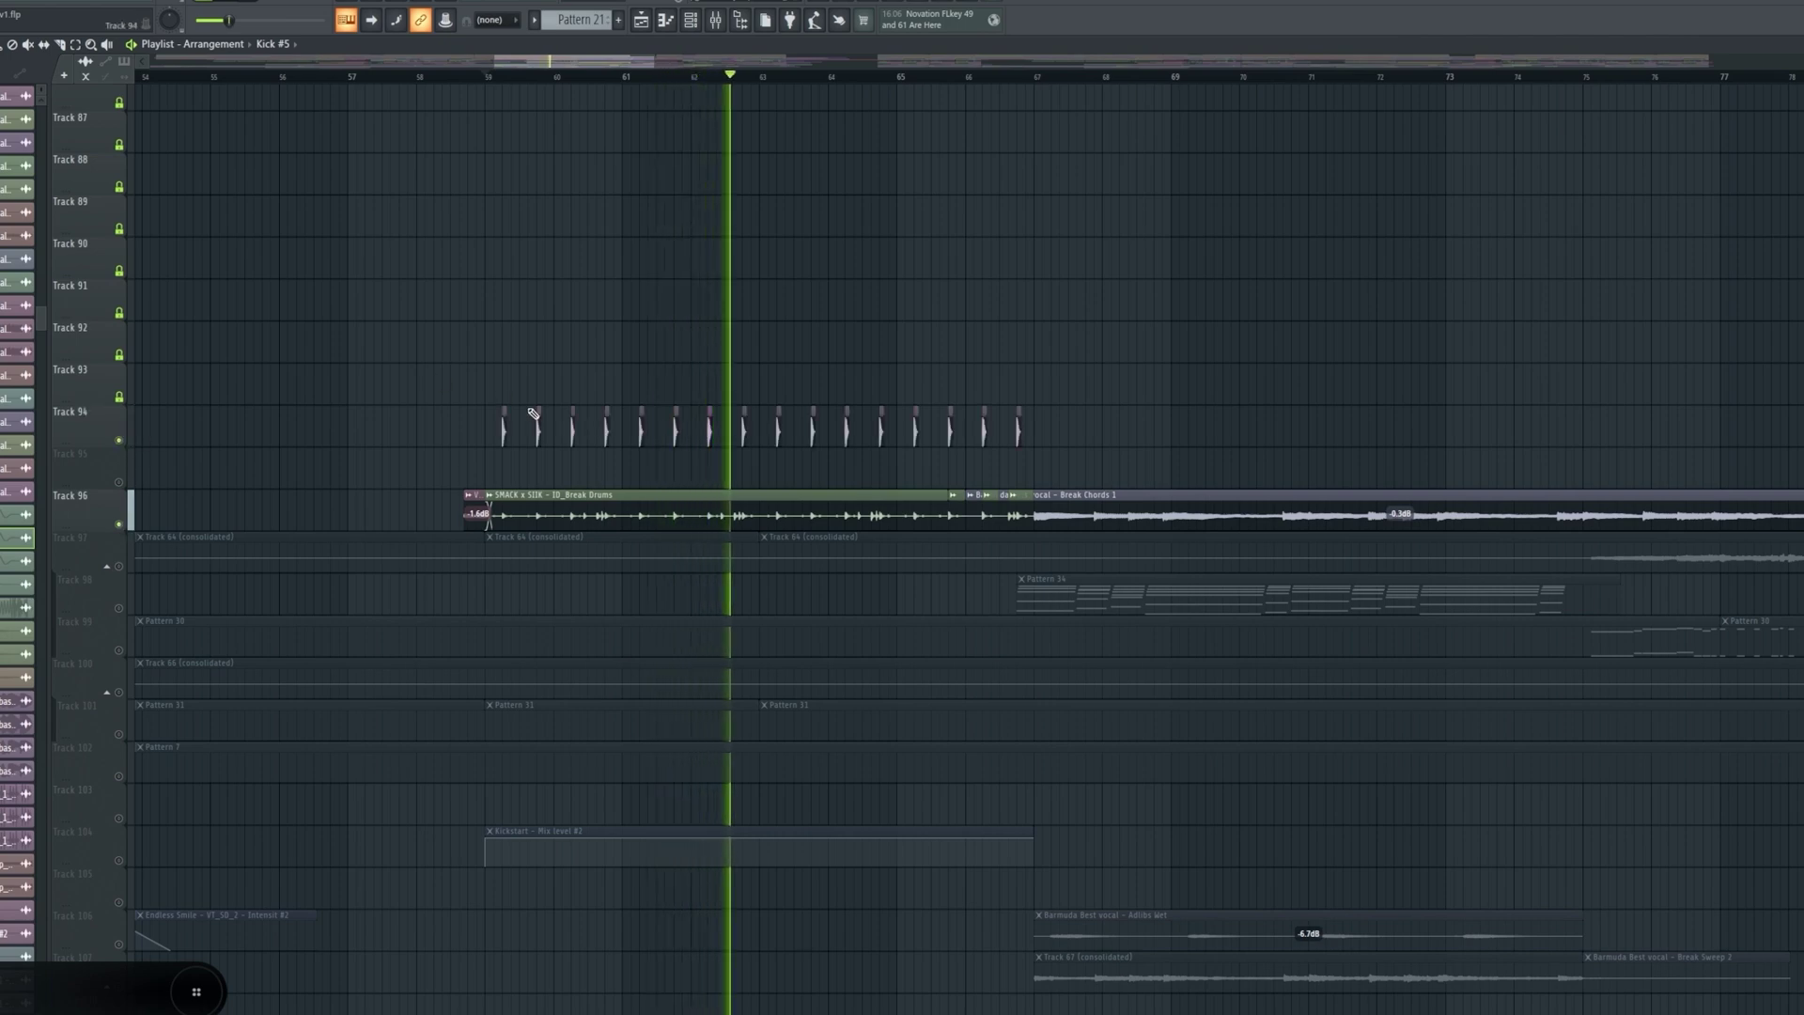
{"action": "scroll", "coordinate": [623, 498], "scroll_direction": "down", "scroll_amount": 8}
{"action": "key", "text": "space"}
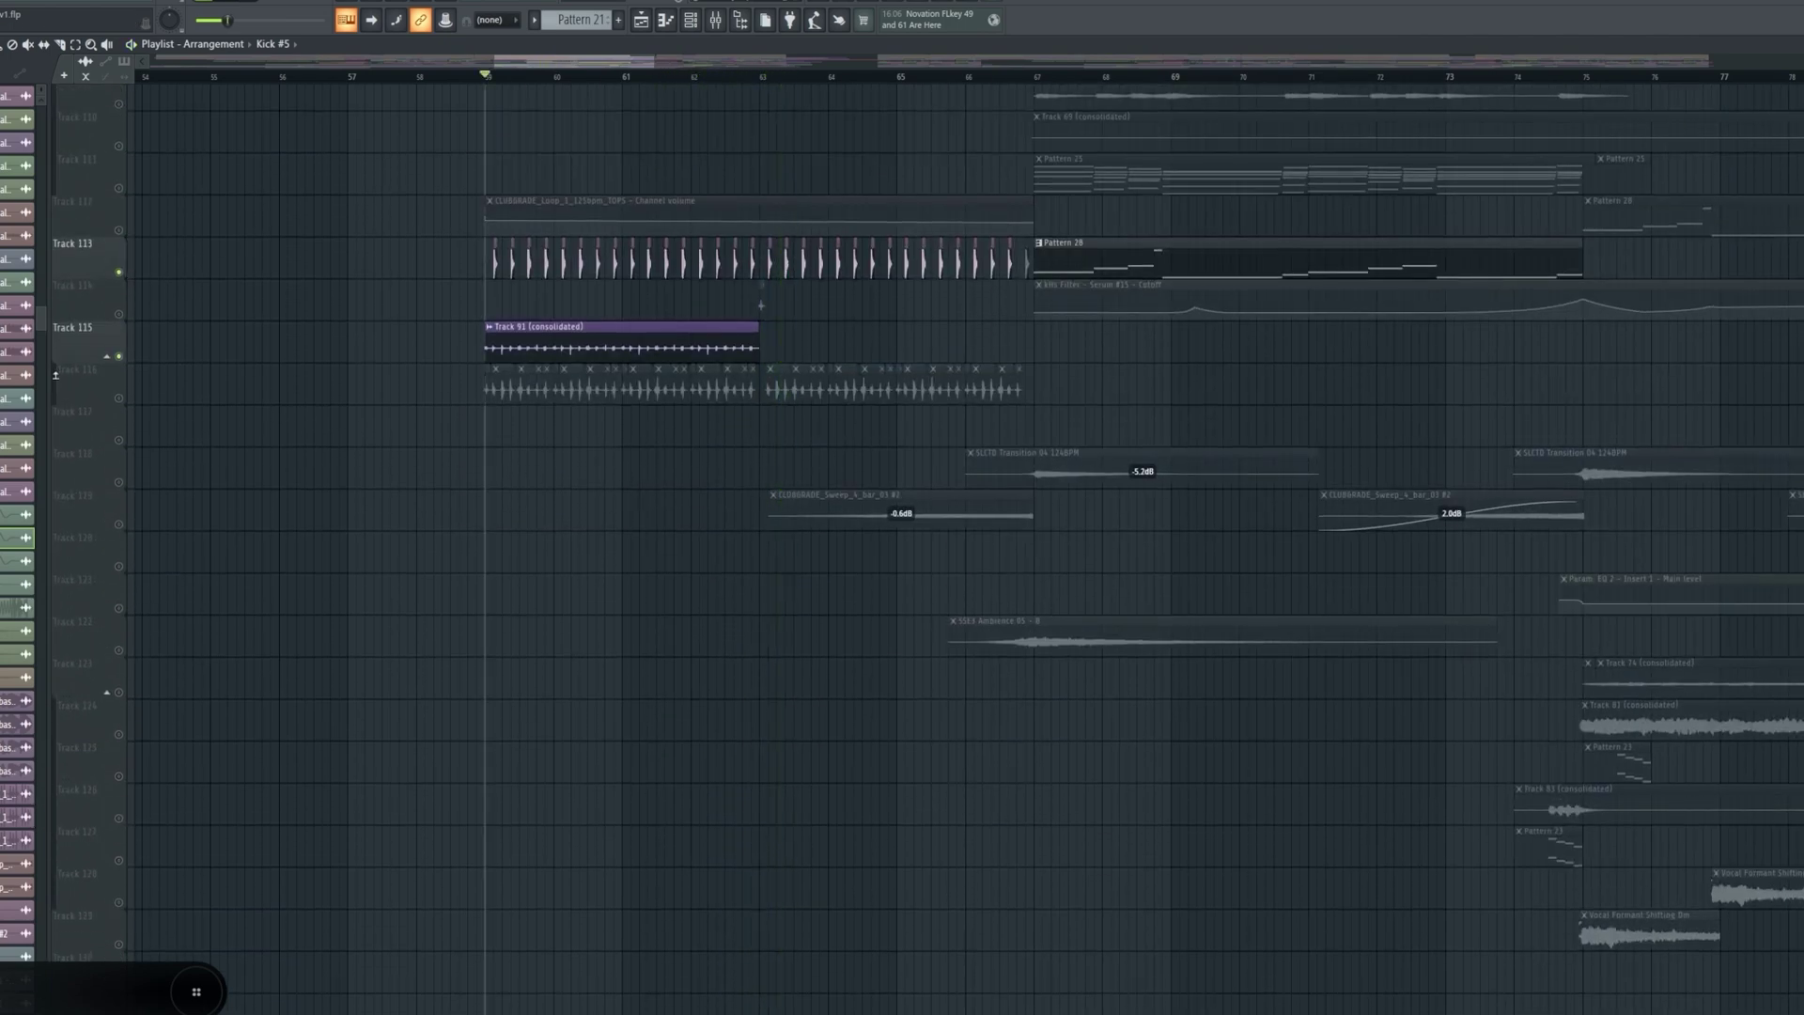
- Play all tracks from bar 63 to check how the break layers run into bar 67
{"action": "left_click", "coordinate": [763, 74]}
{"action": "scroll", "coordinate": [805, 338], "scroll_direction": "up", "scroll_amount": 5}
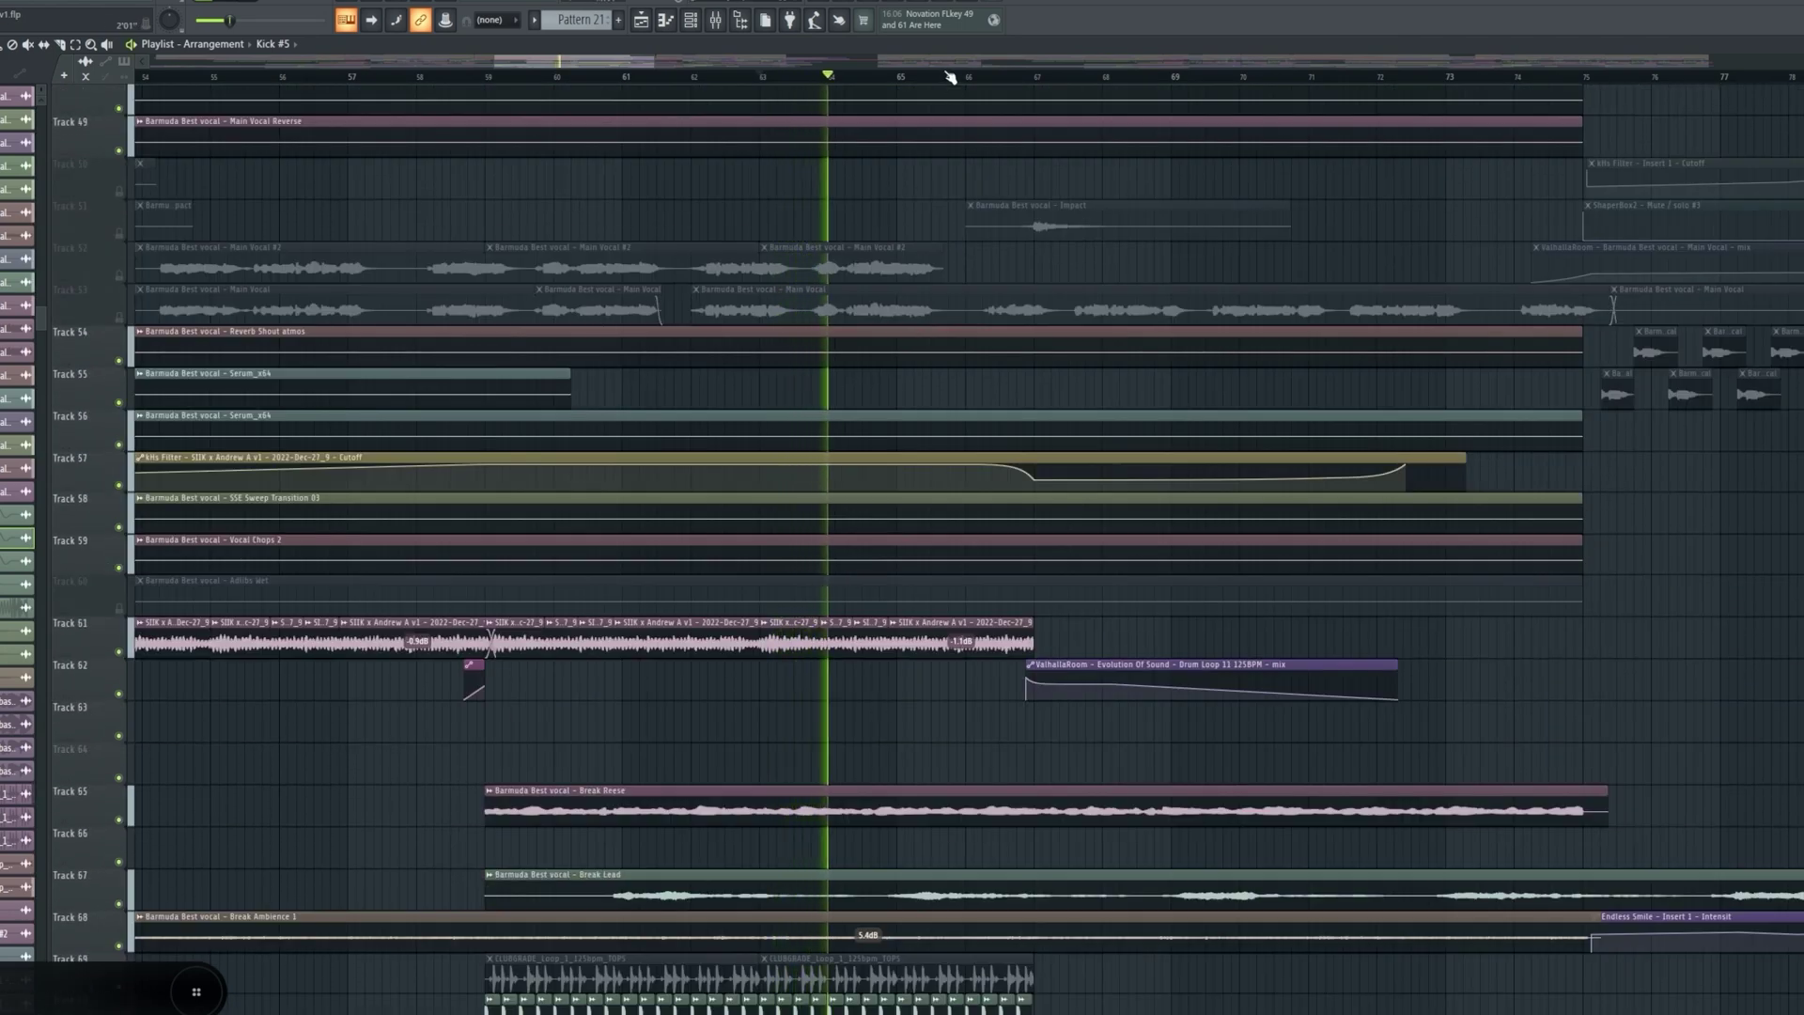
{"action": "left_click_drag", "start_coordinate": [947, 62], "coordinate": [961, 62]}
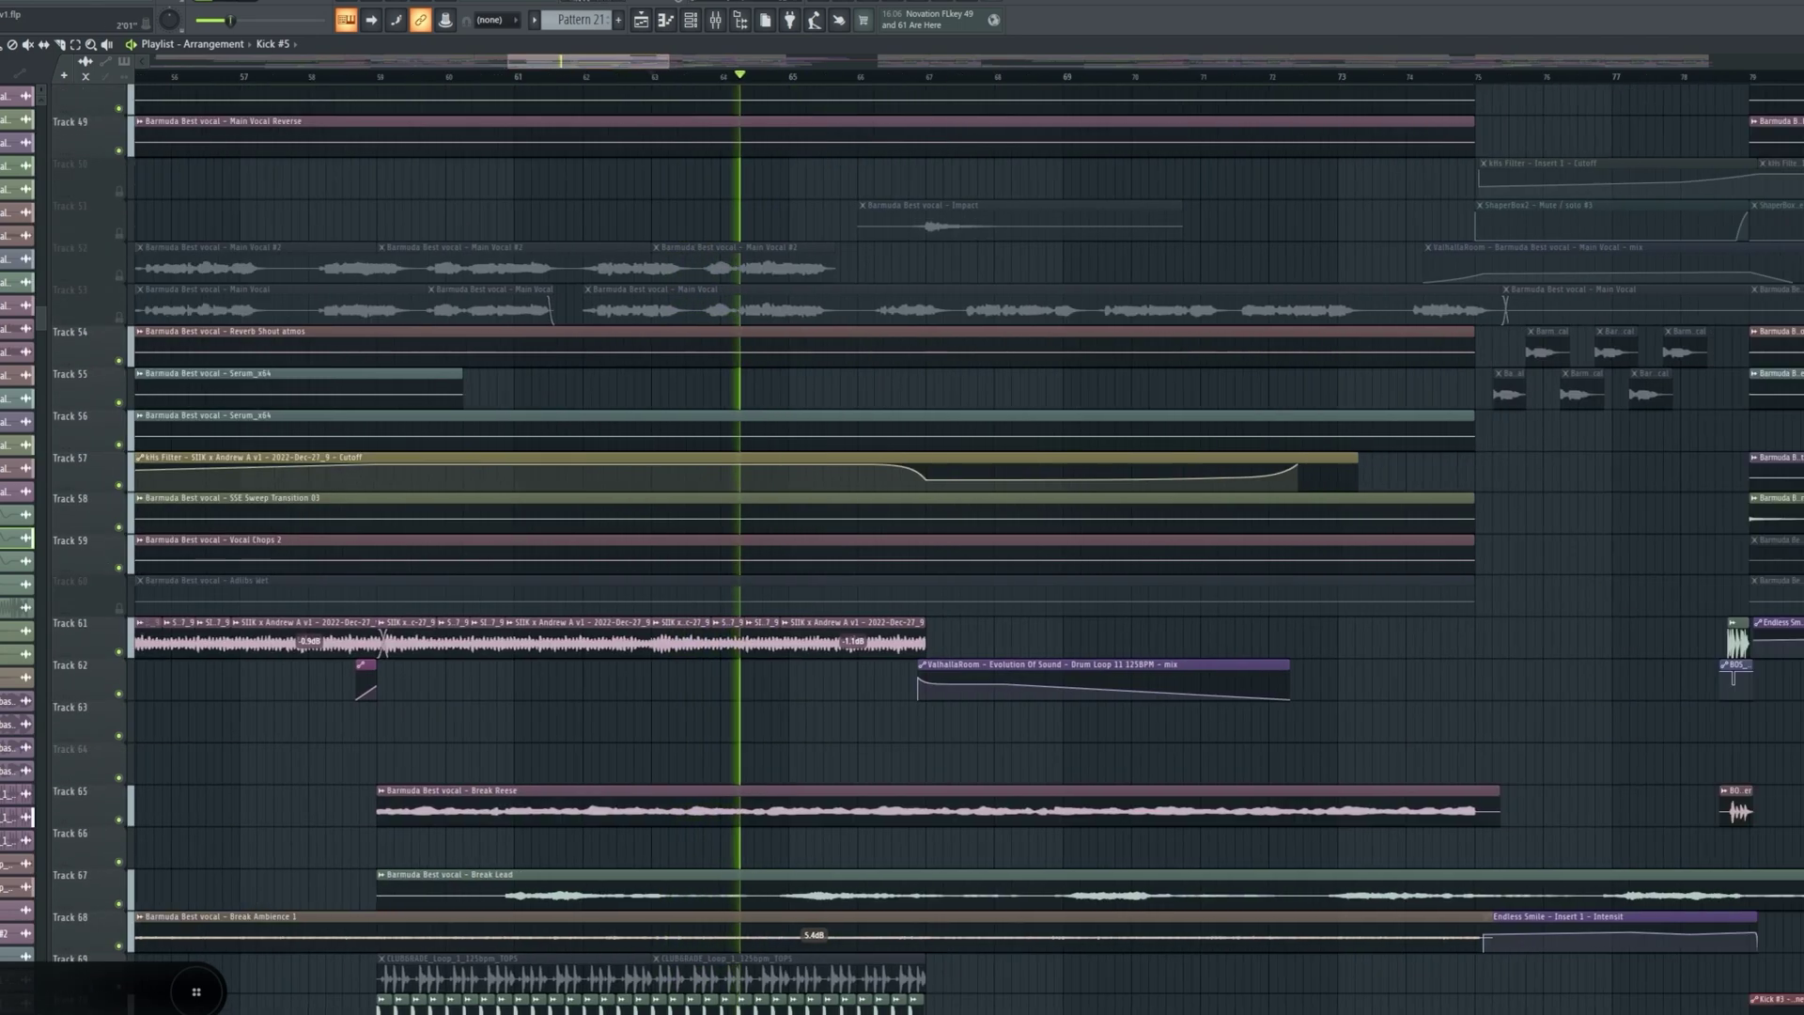
{"action": "scroll", "coordinate": [947, 64], "scroll_direction": "right", "scroll_amount": 2}
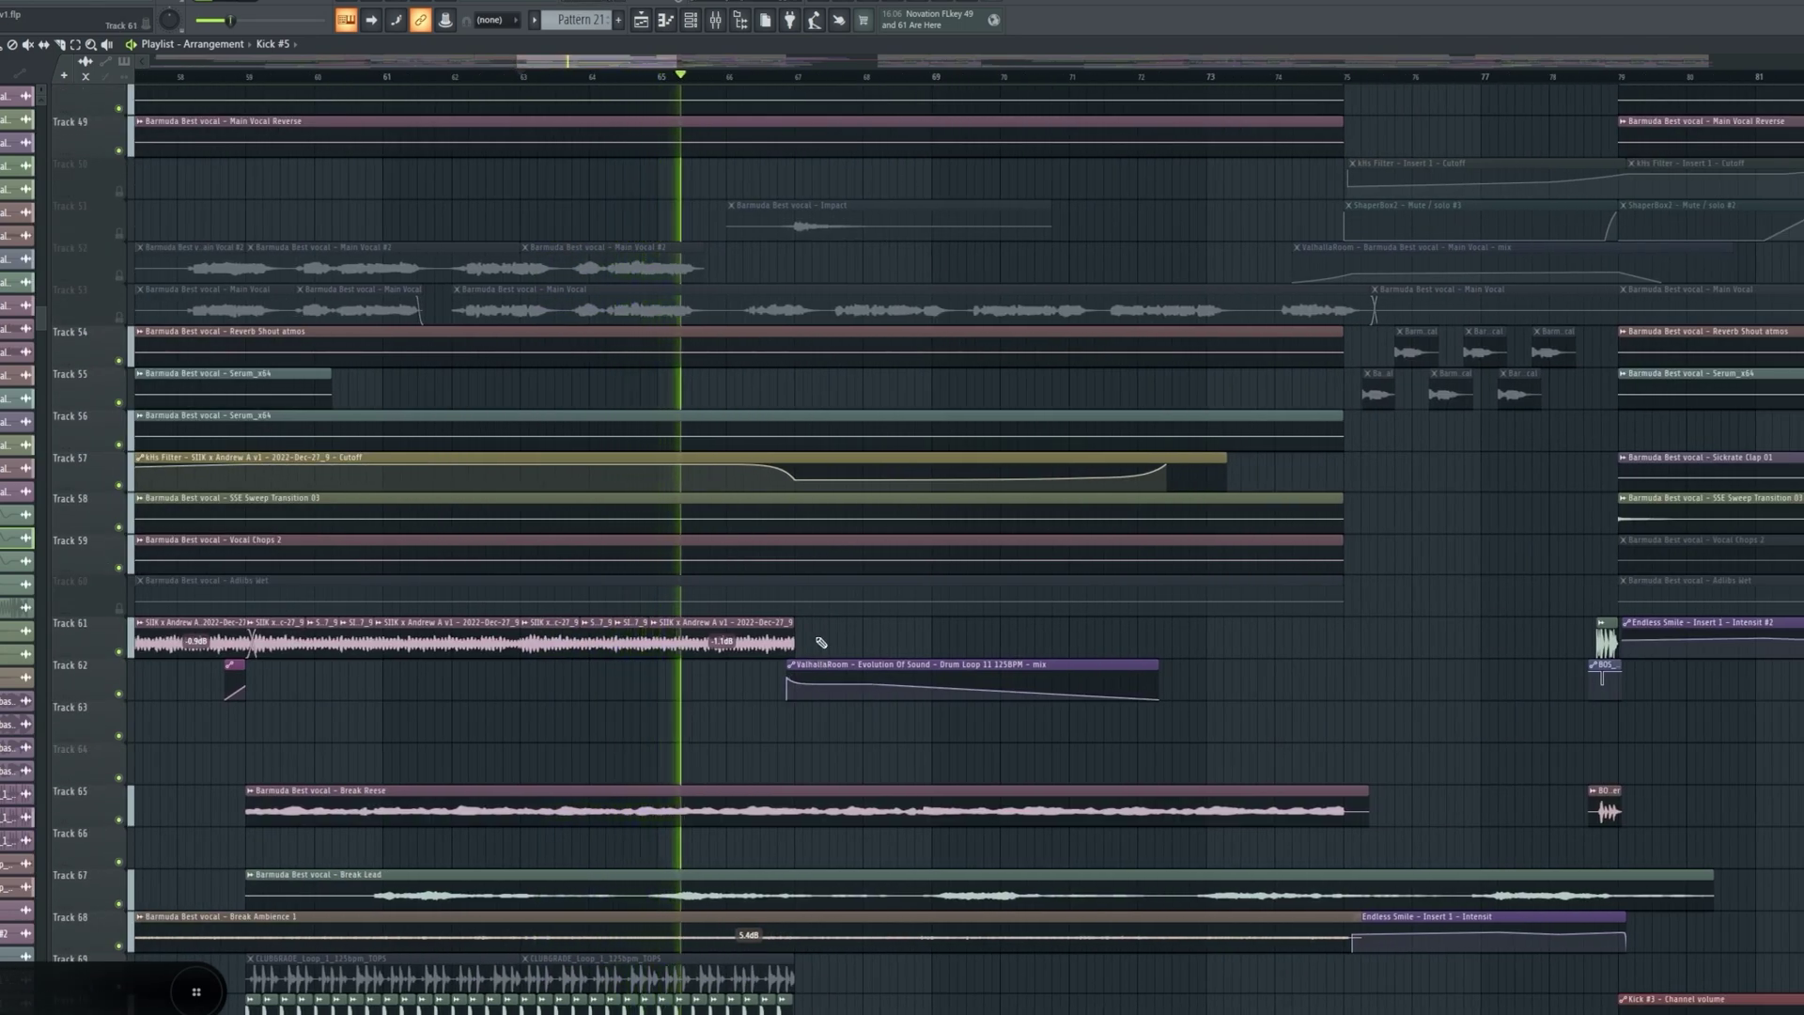
{"action": "scroll", "coordinate": [819, 654], "scroll_direction": "down", "scroll_amount": 1}
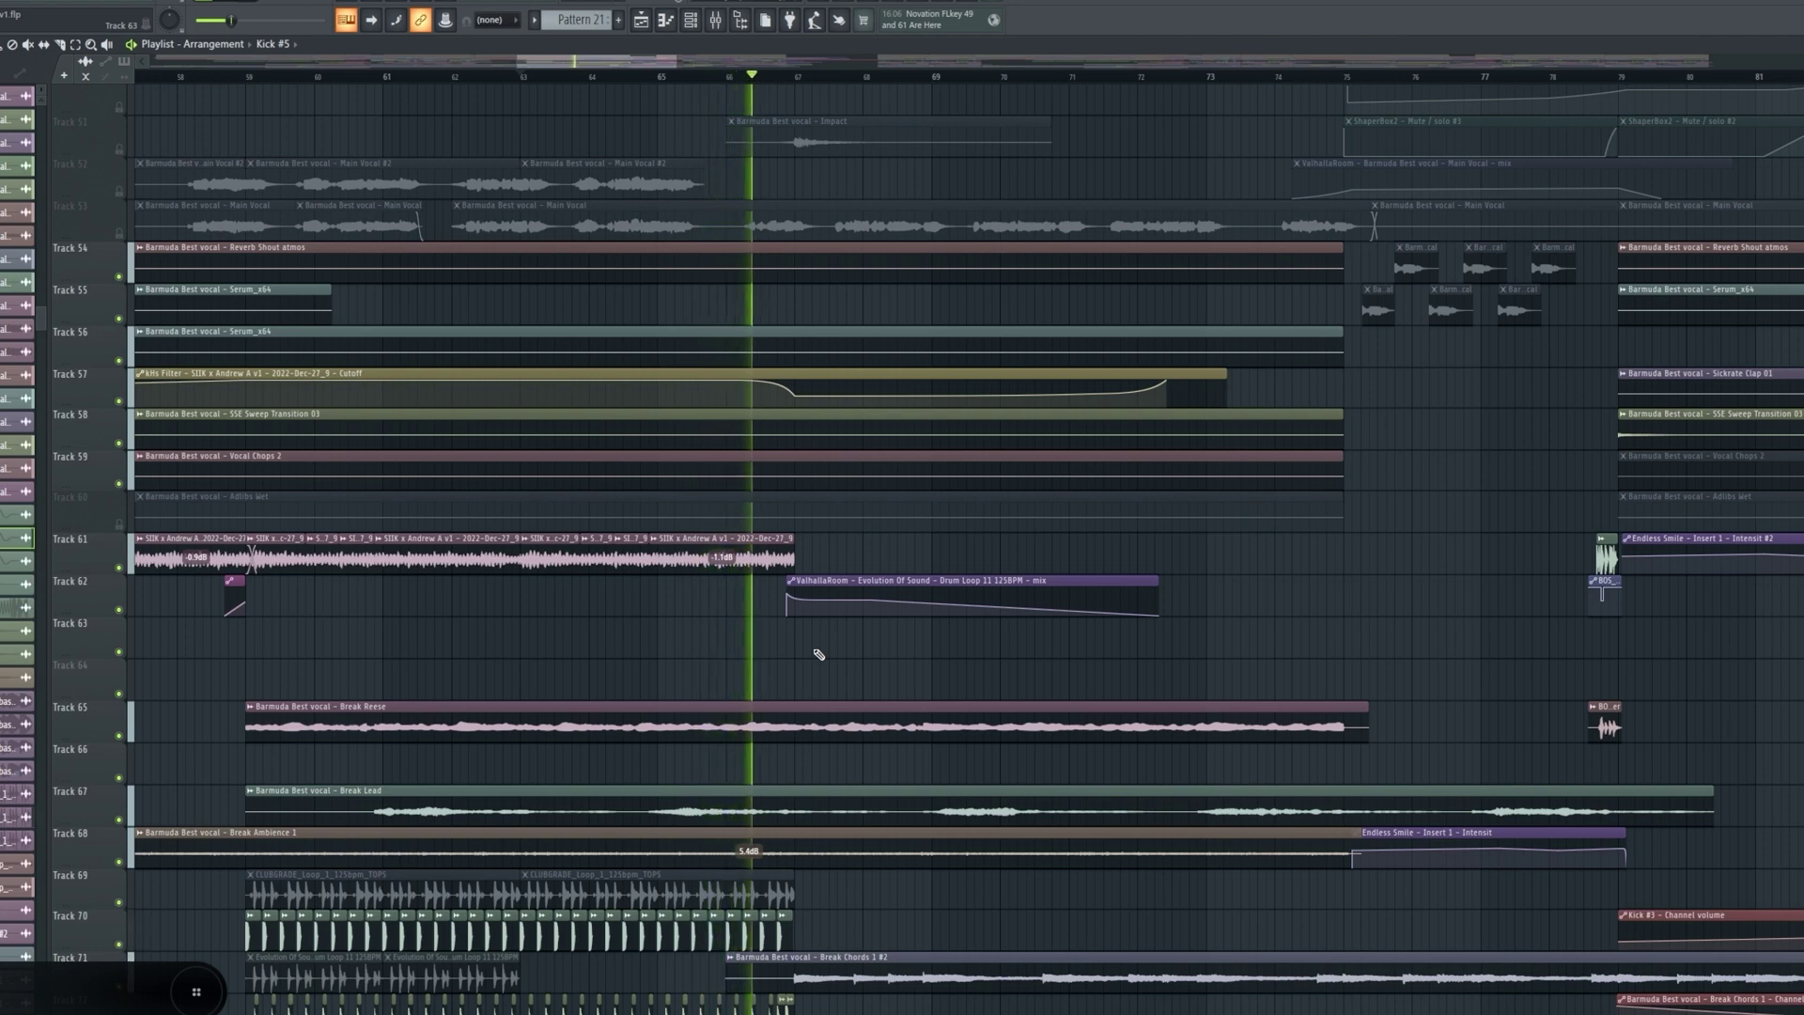
{"action": "key", "text": "space"}
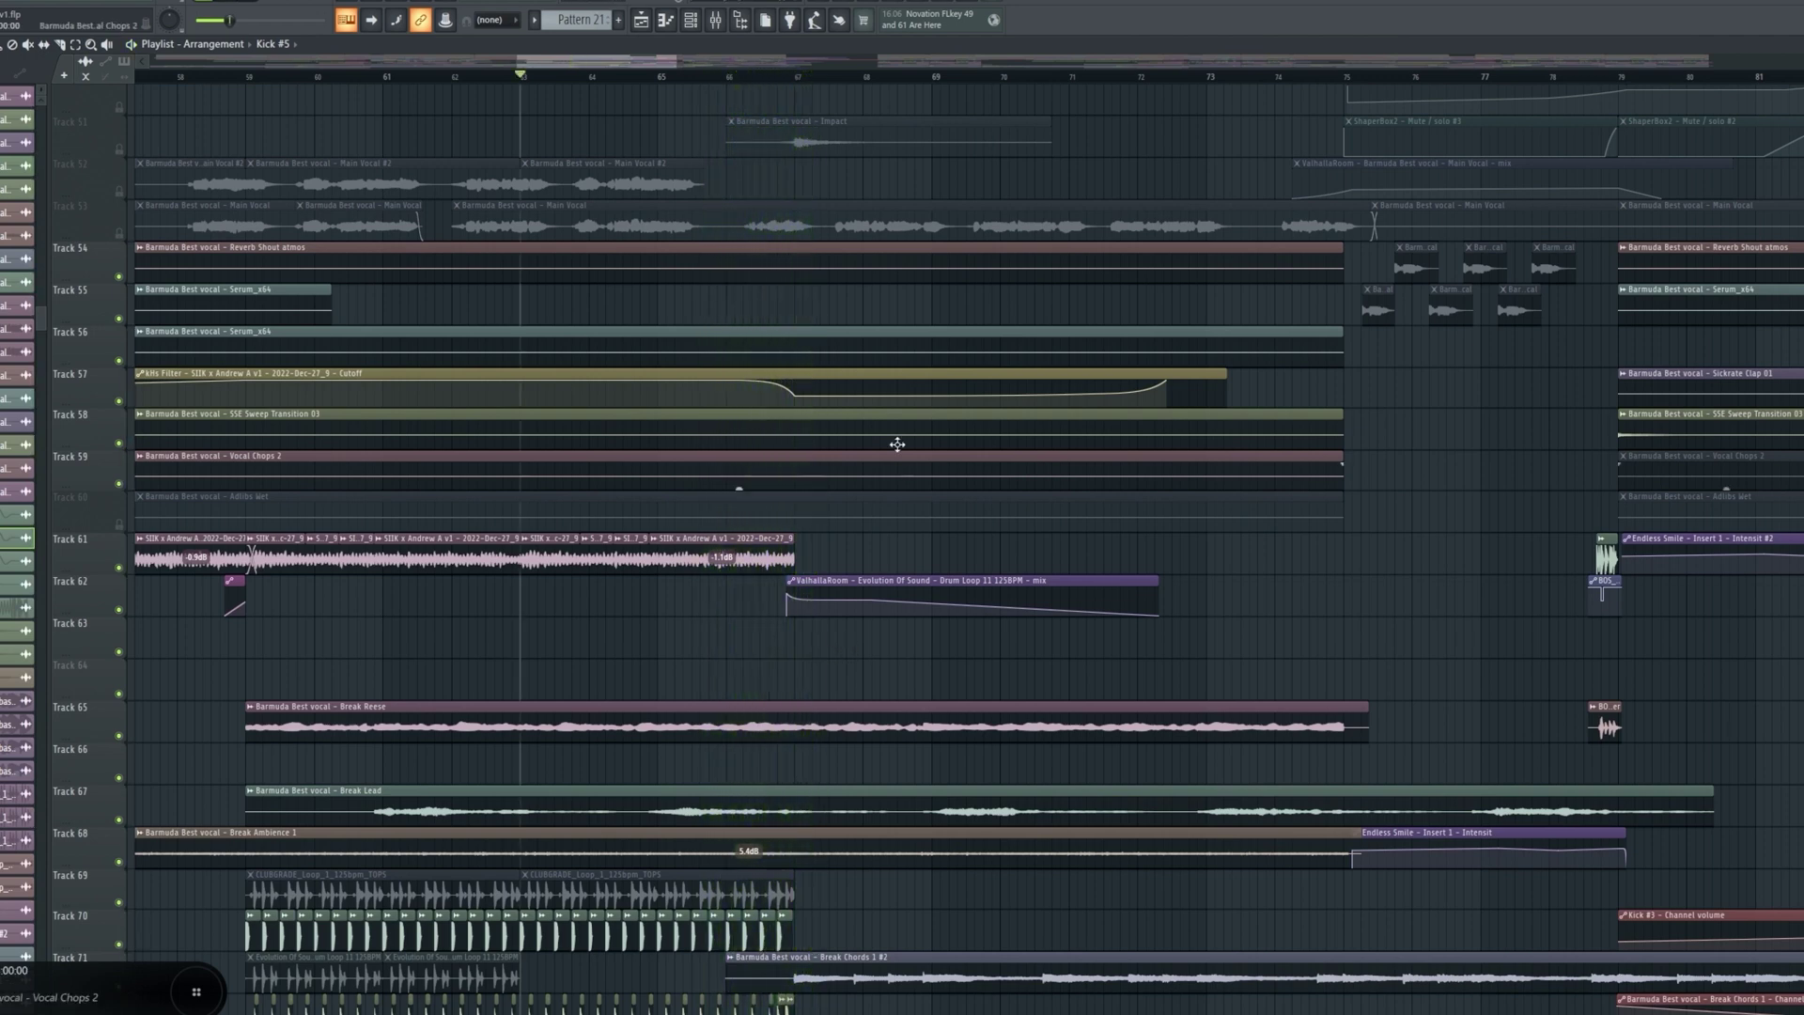
- Play all tracks from bar 67 to check the Break Reese, Break Lead and Break Chords layers without the drums
{"action": "scroll", "coordinate": [813, 371], "scroll_direction": "down", "scroll_amount": 1}
{"action": "left_click", "coordinate": [798, 77]}
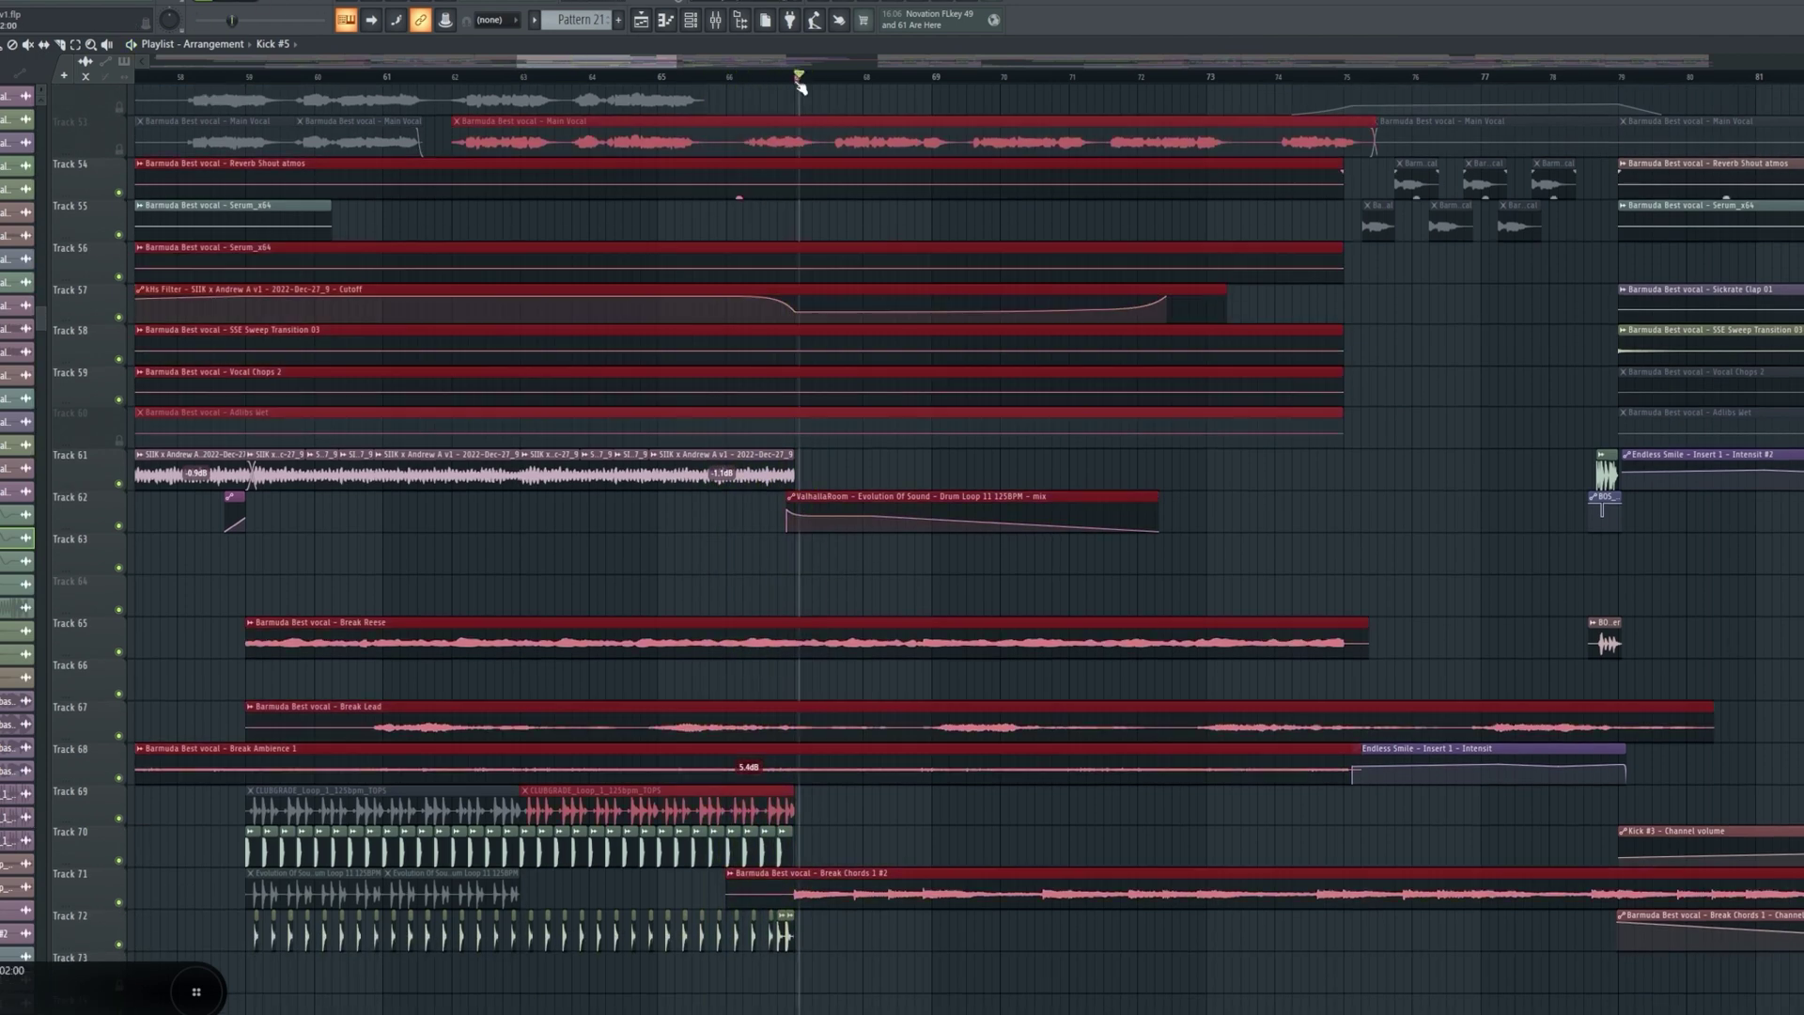
{"action": "left_click_drag", "start_coordinate": [639, 62], "coordinate": [656, 62]}
{"action": "scroll", "coordinate": [854, 563], "scroll_direction": "down", "scroll_amount": 5}
{"action": "scroll", "coordinate": [854, 563], "scroll_direction": "up", "scroll_amount": 12}
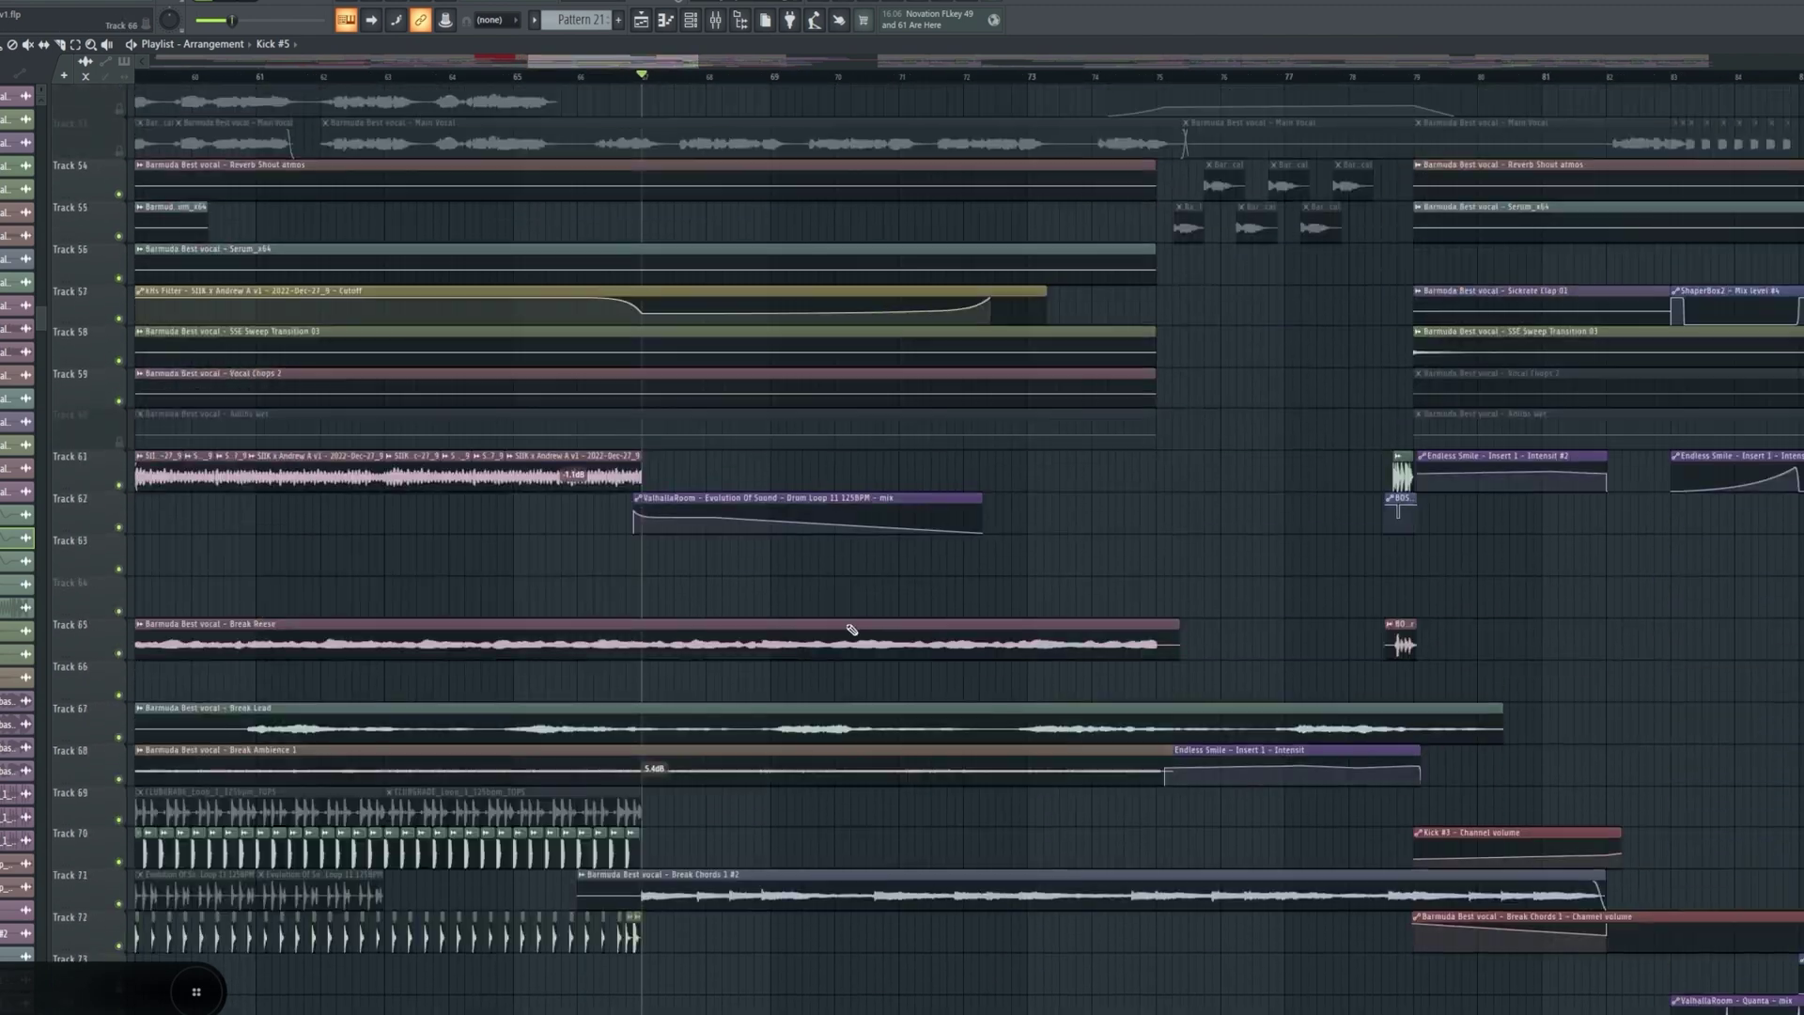
{"action": "scroll", "coordinate": [847, 624], "scroll_direction": "down", "scroll_amount": 5}
{"action": "key", "text": "space"}
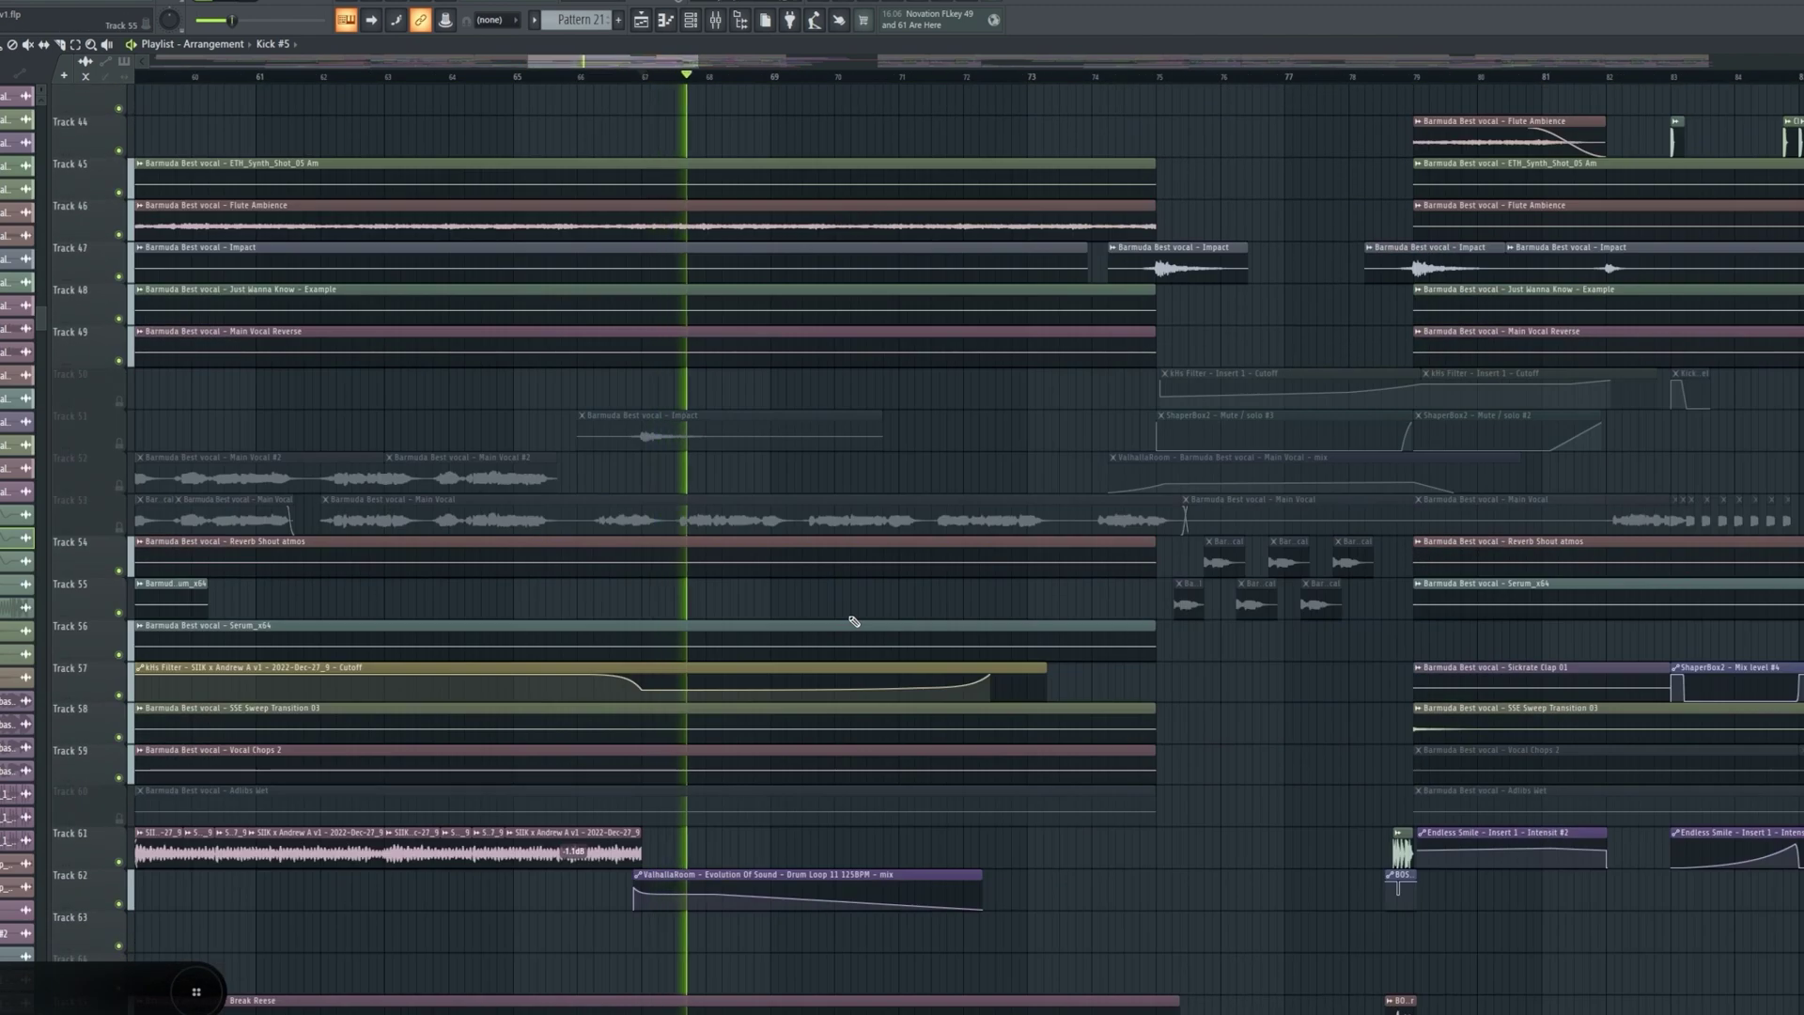
{"action": "scroll", "coordinate": [854, 620], "scroll_direction": "down", "scroll_amount": 4}
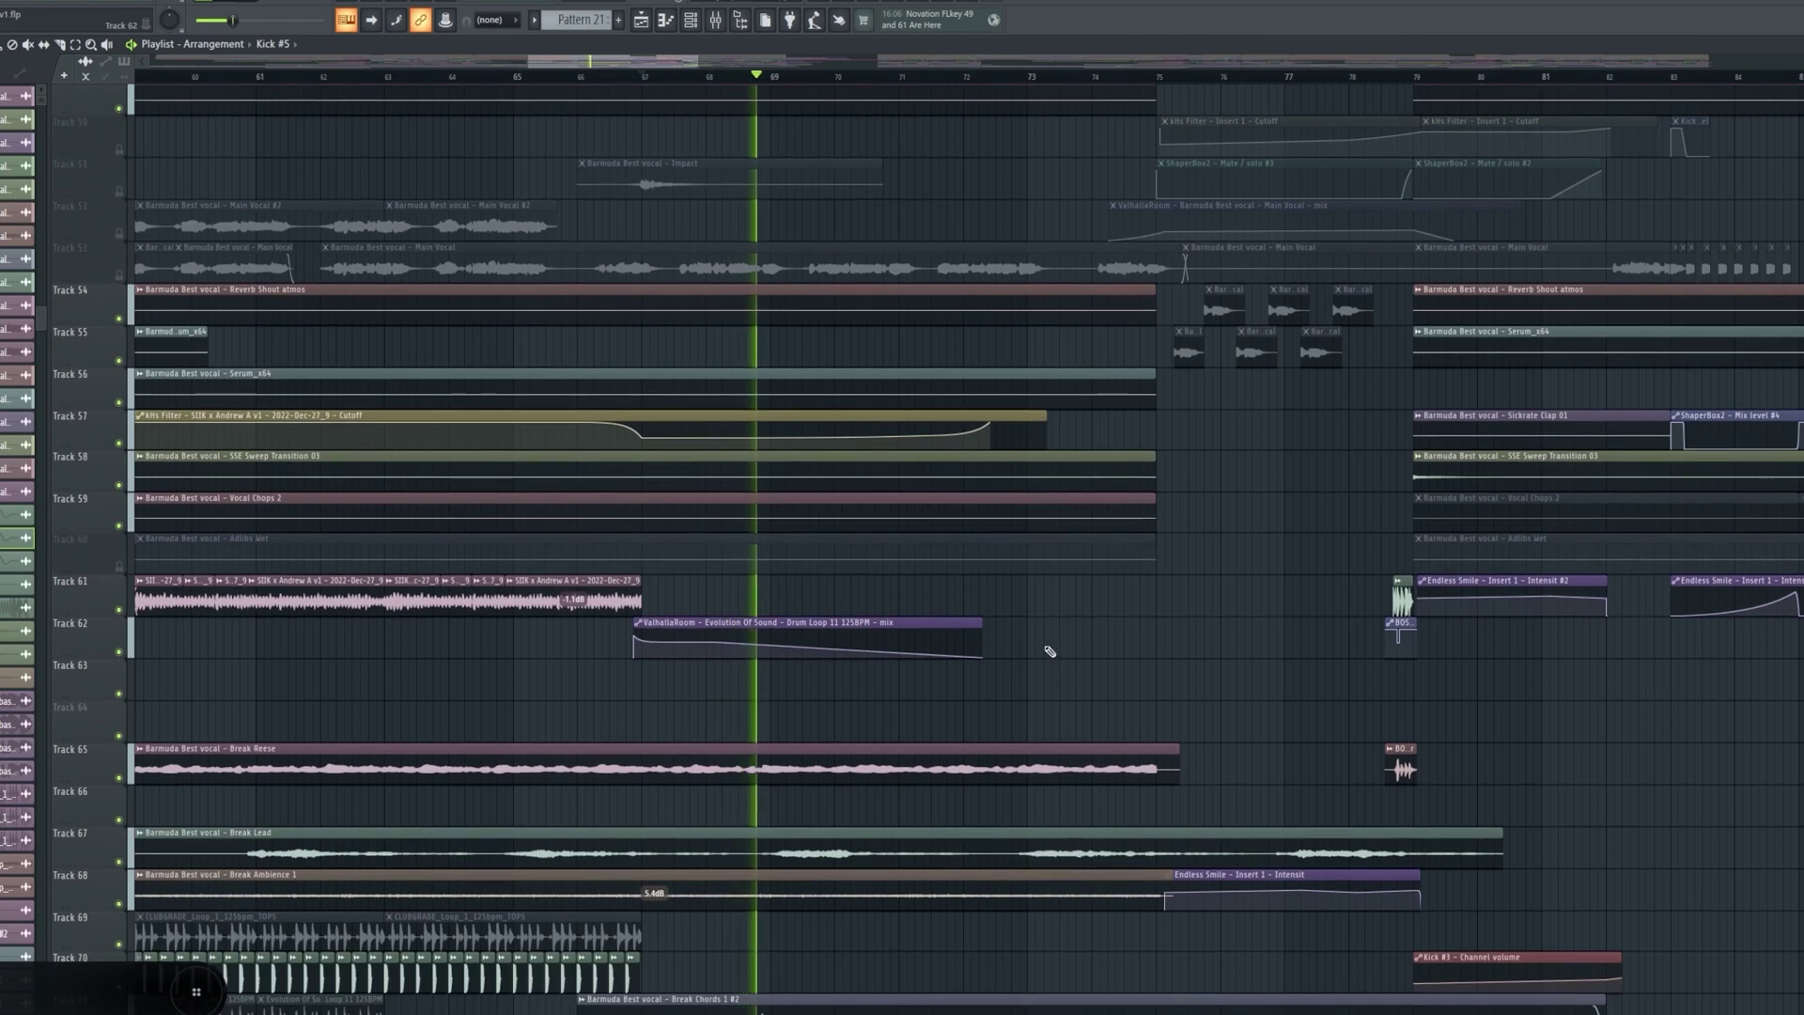
{"action": "scroll", "coordinate": [1049, 650], "scroll_direction": "down", "scroll_amount": 1}
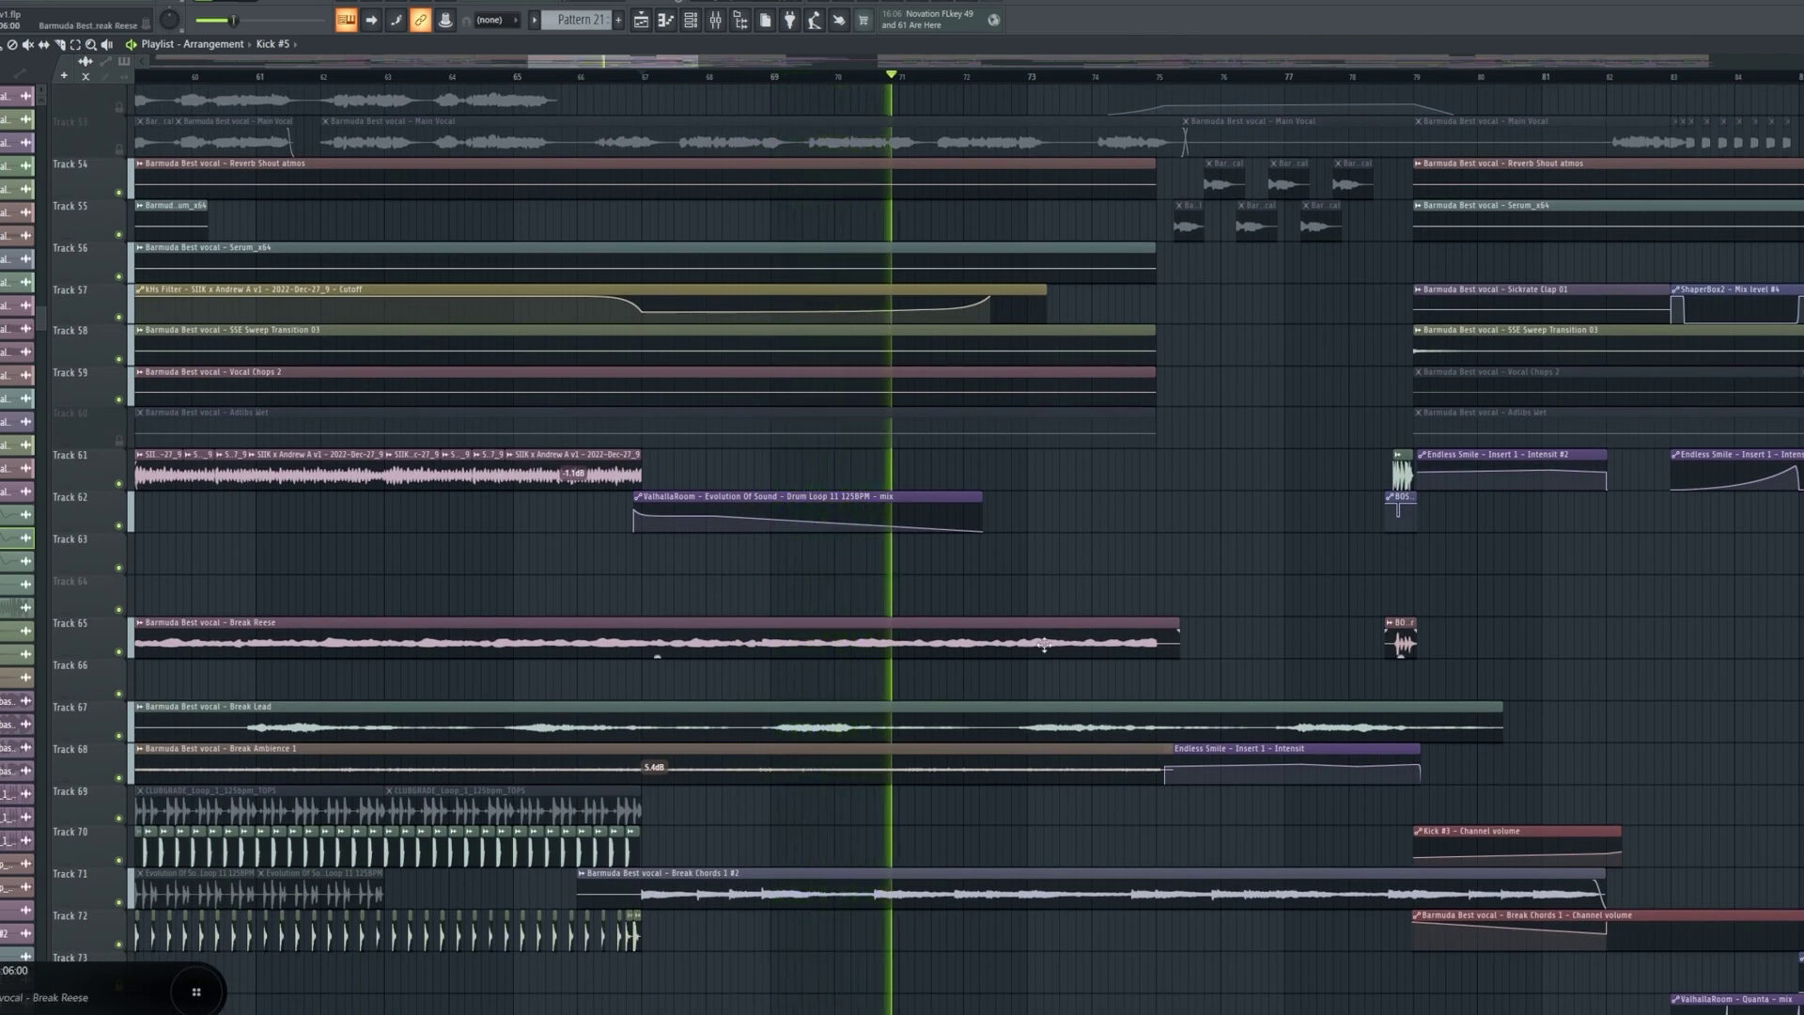
{"action": "key", "text": "space"}
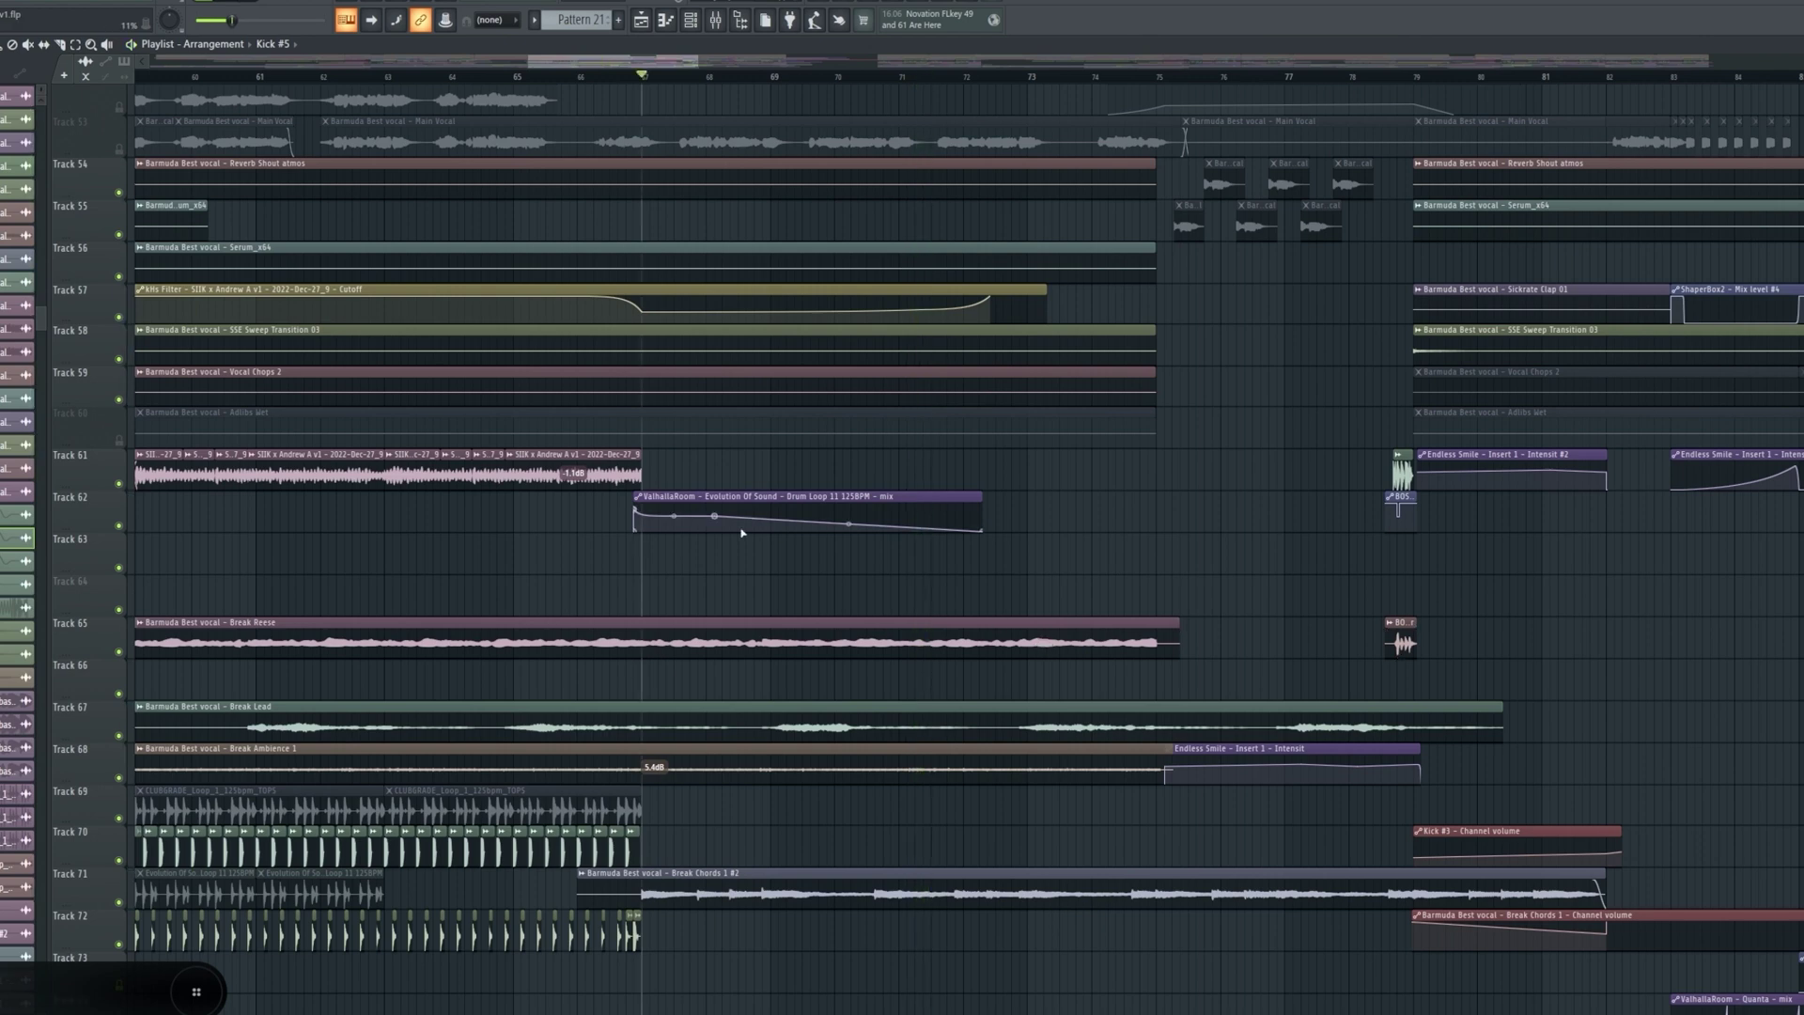
- Audition the consolidated clips on Tracks 107 and 109 soloed together from bar 67, and return to all tracks
{"action": "scroll", "coordinate": [843, 606], "scroll_direction": "down", "scroll_amount": 3}
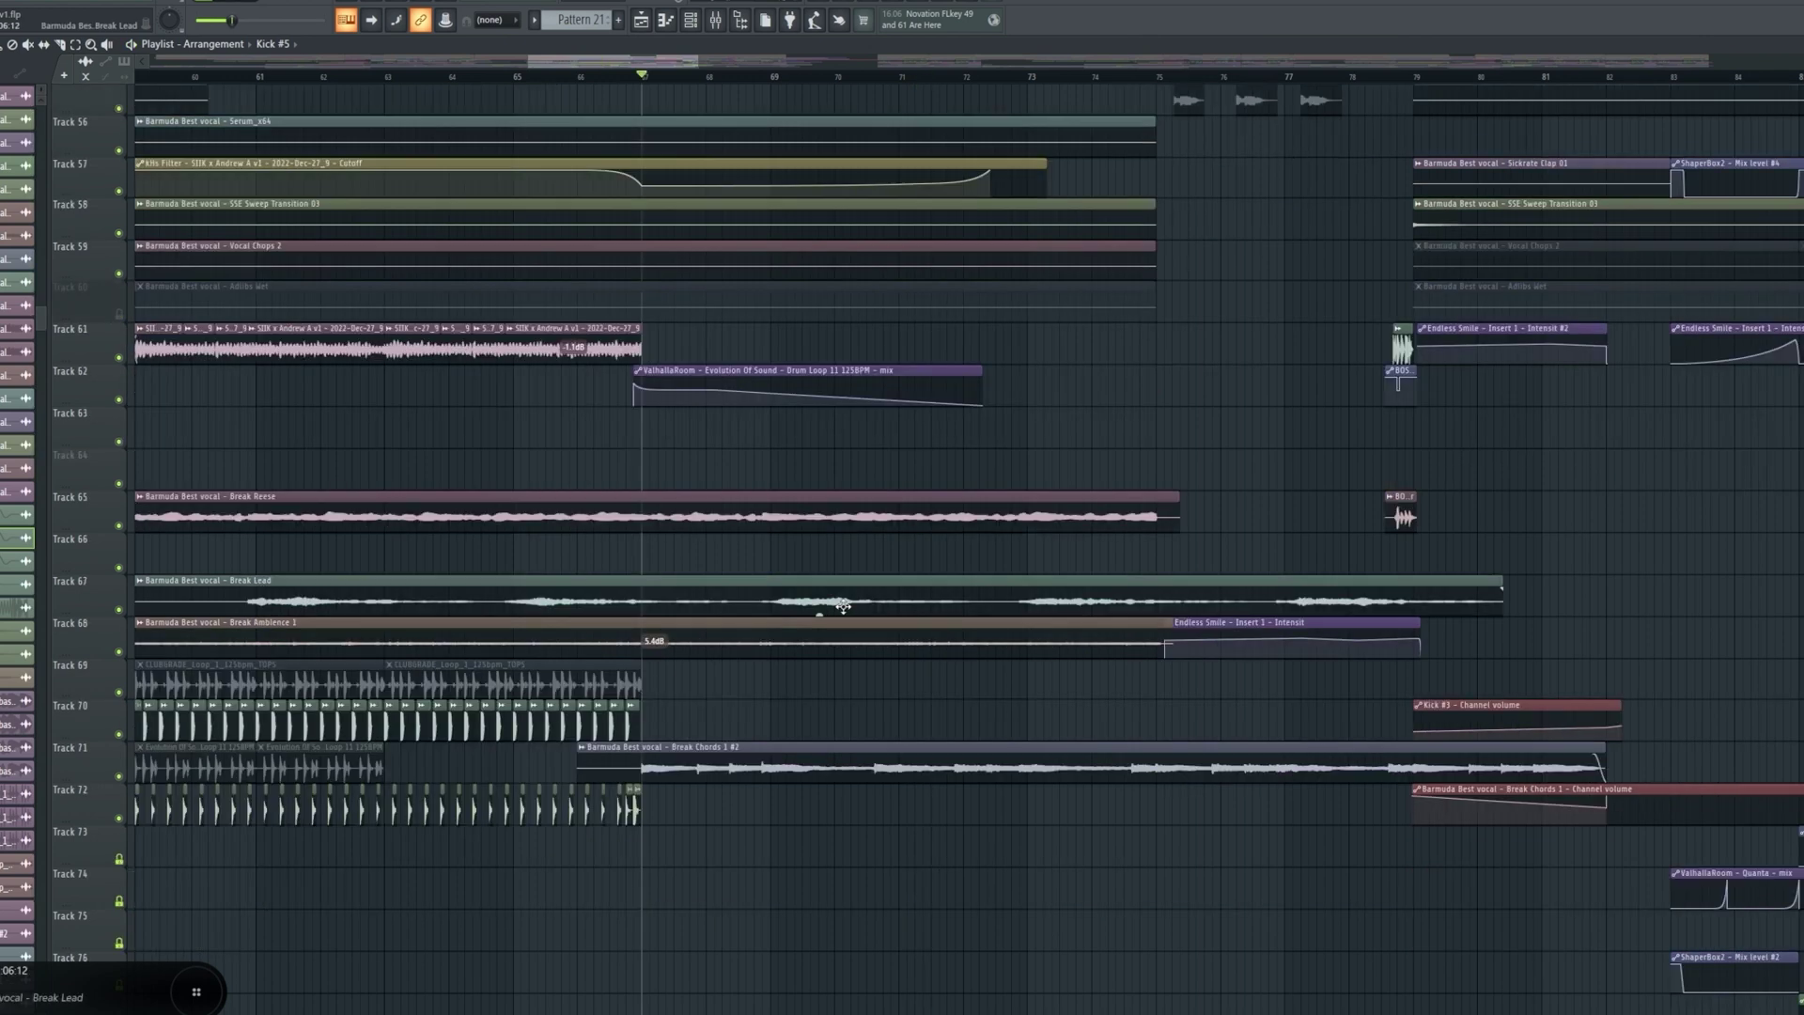
{"action": "scroll", "coordinate": [836, 601], "scroll_direction": "down", "scroll_amount": 20}
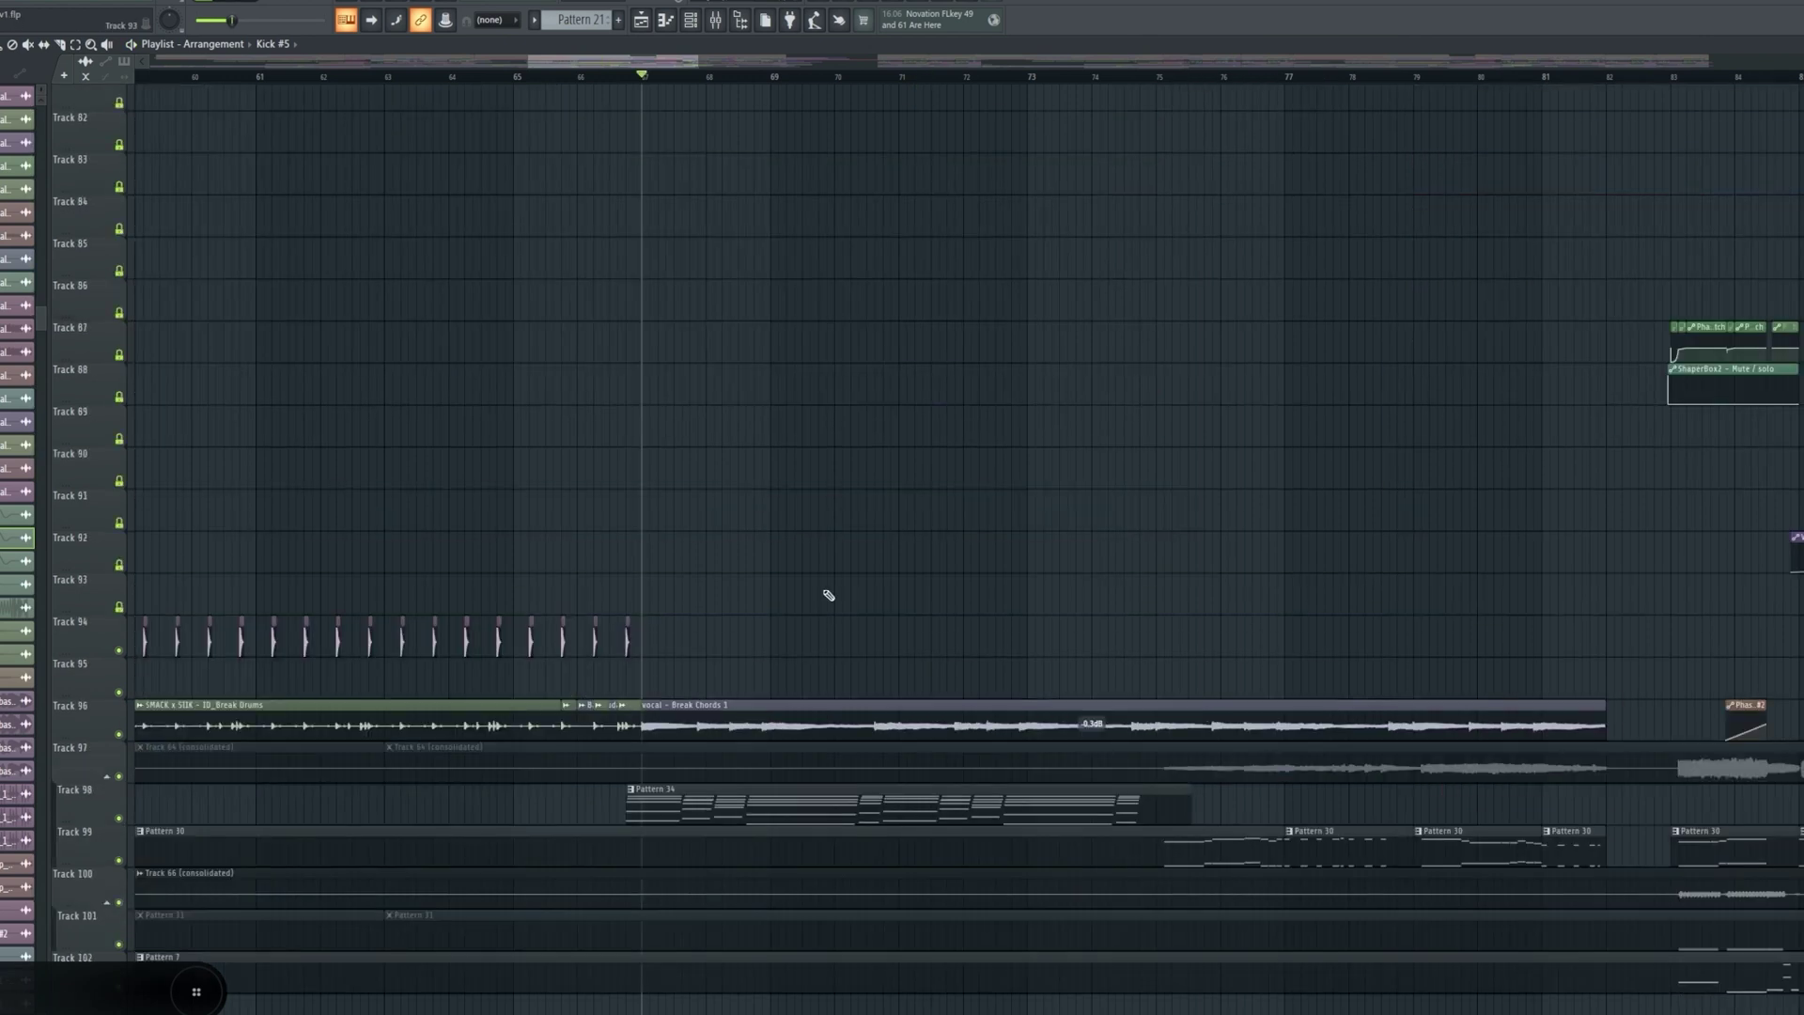
{"action": "scroll", "coordinate": [826, 596], "scroll_direction": "up", "scroll_amount": 20}
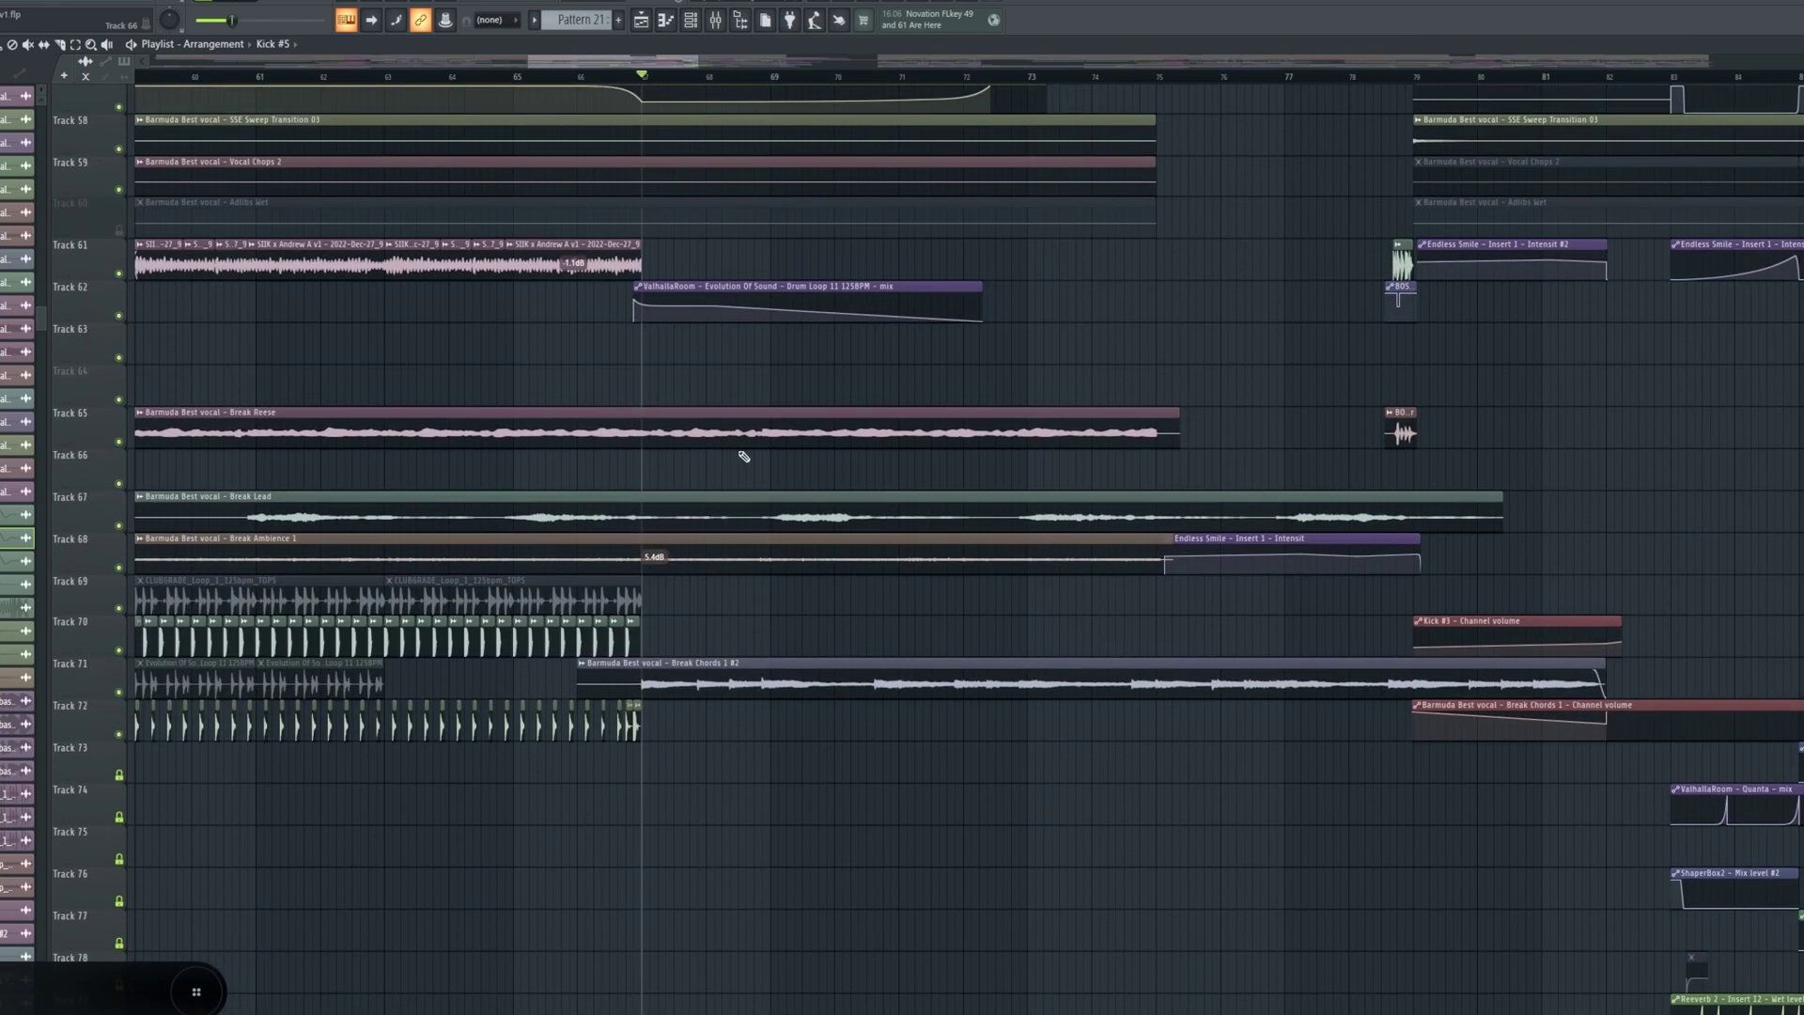
{"action": "scroll", "coordinate": [836, 602], "scroll_direction": "down", "scroll_amount": 20}
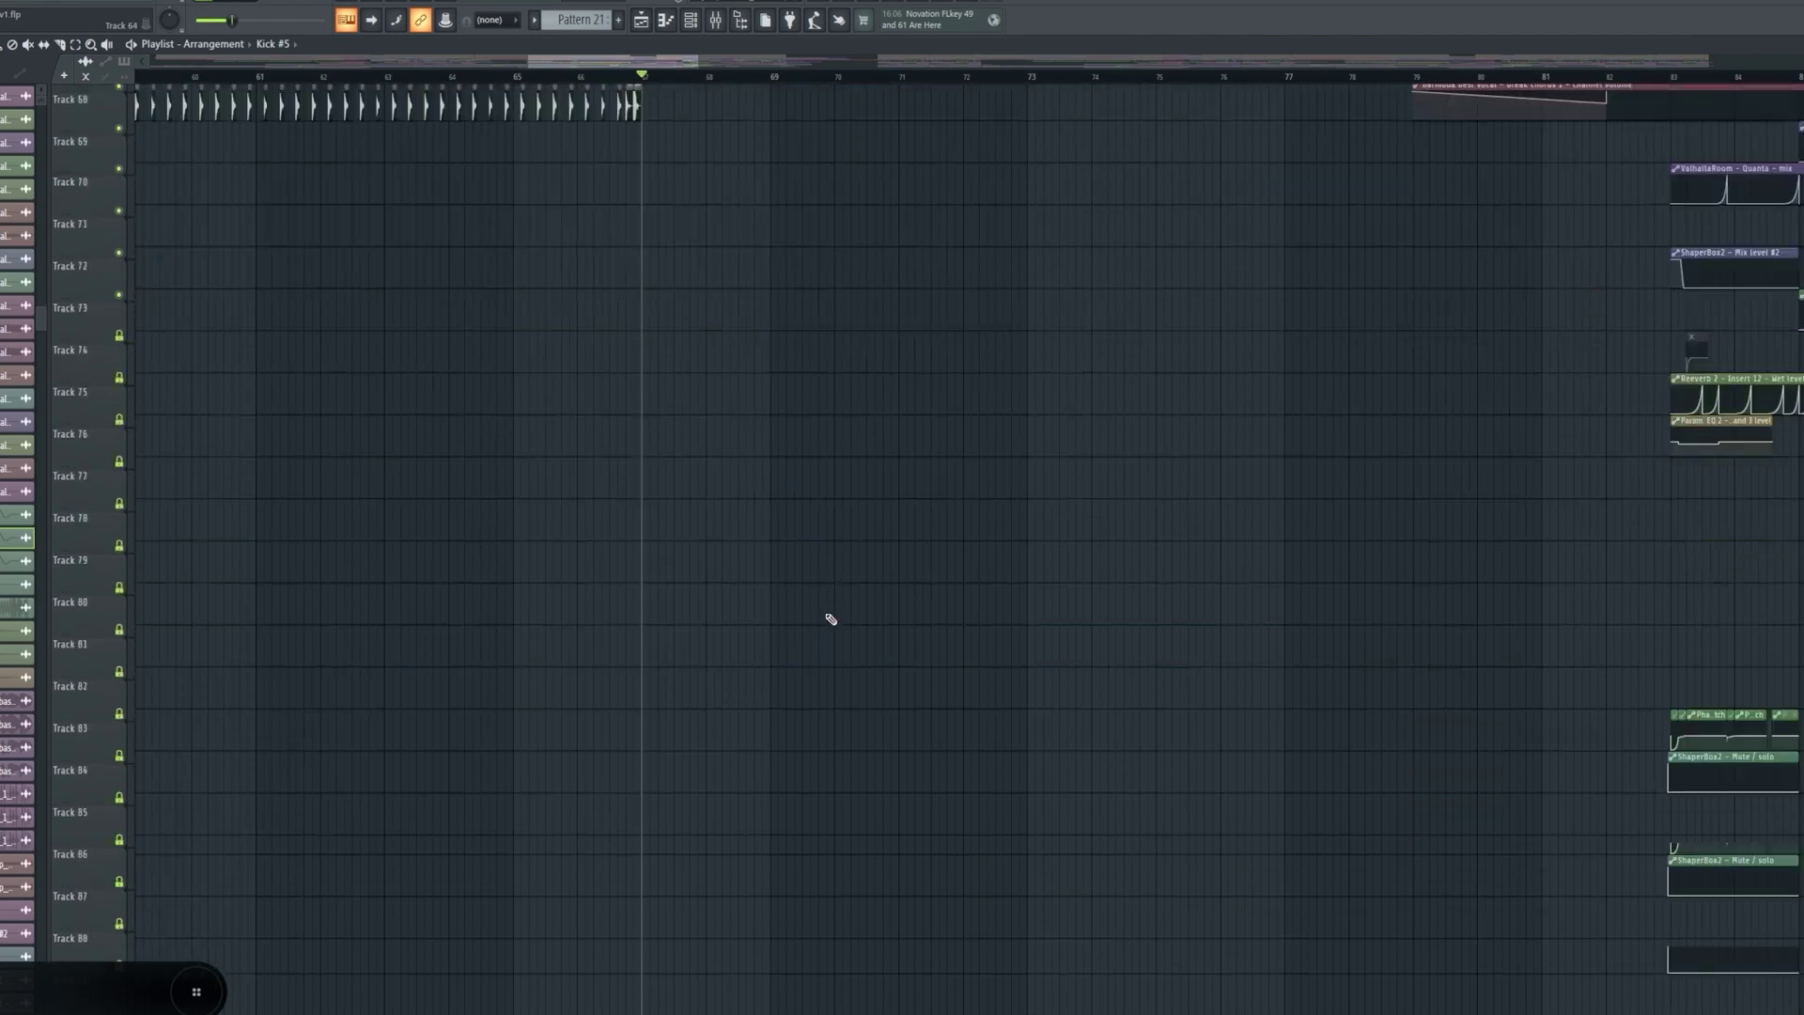
{"action": "scroll", "coordinate": [487, 704], "scroll_direction": "down", "scroll_amount": 6}
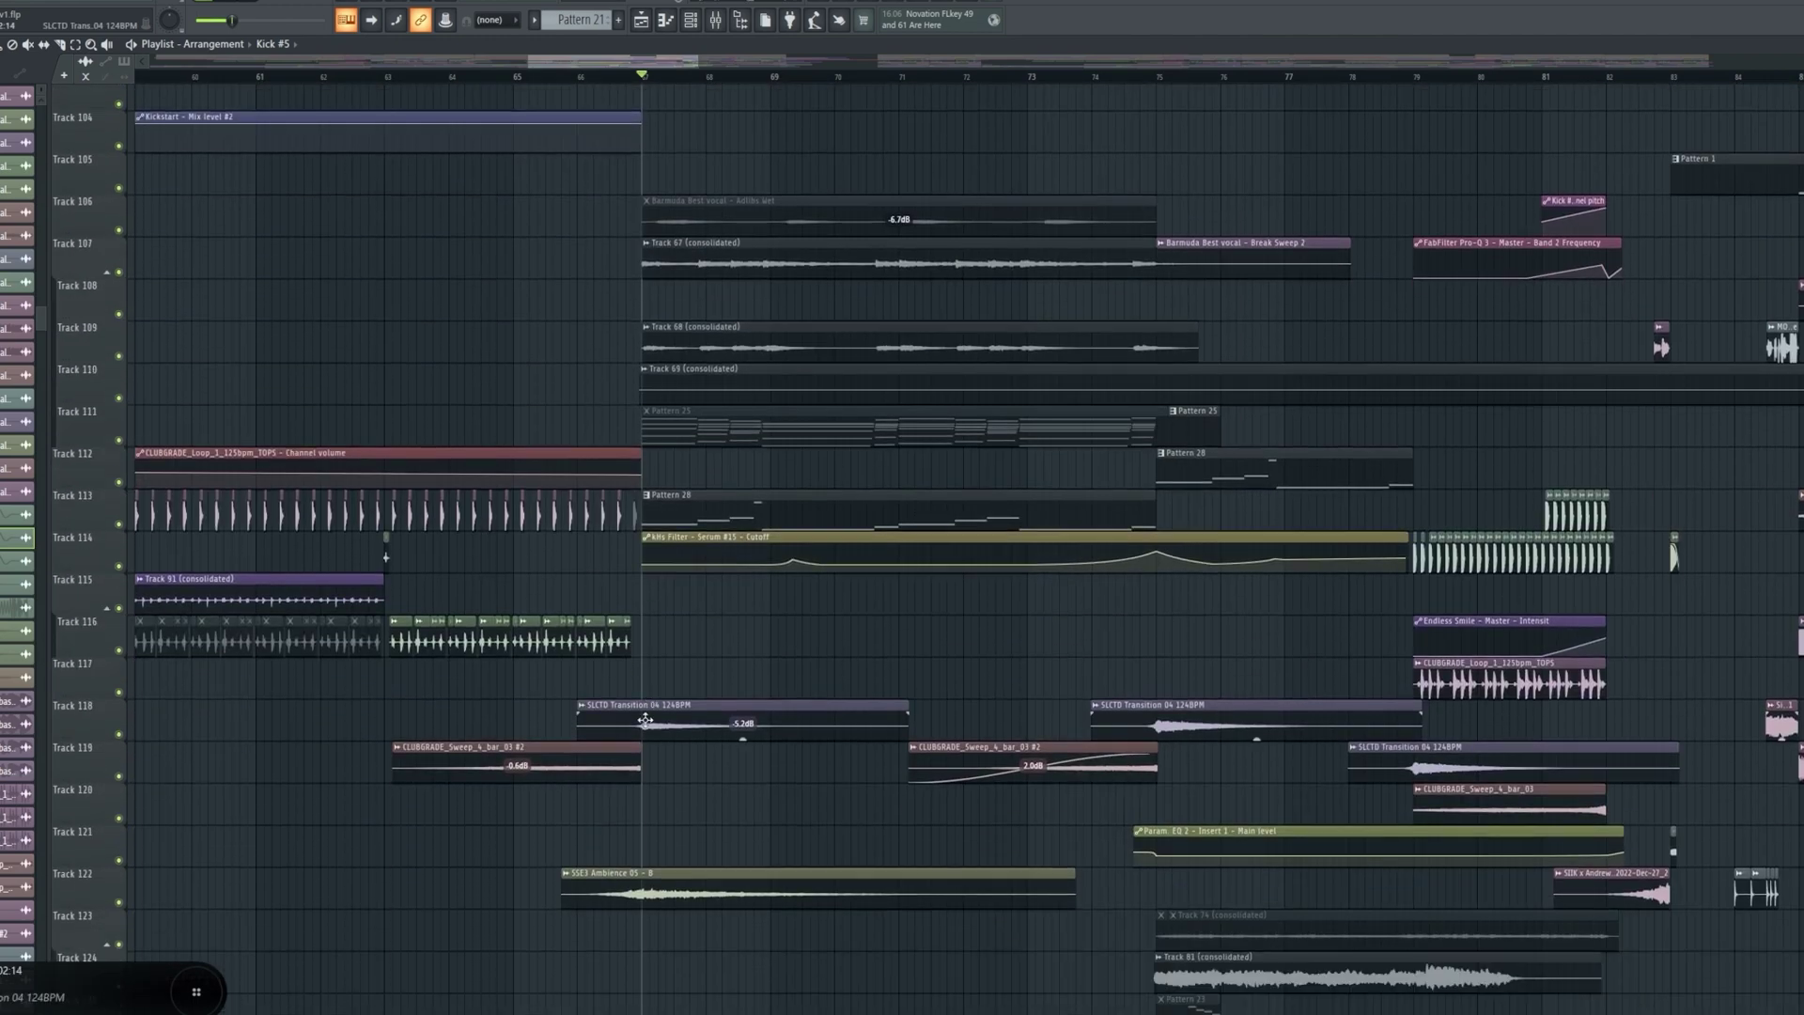
{"action": "scroll", "coordinate": [645, 721], "scroll_direction": "up", "scroll_amount": 2}
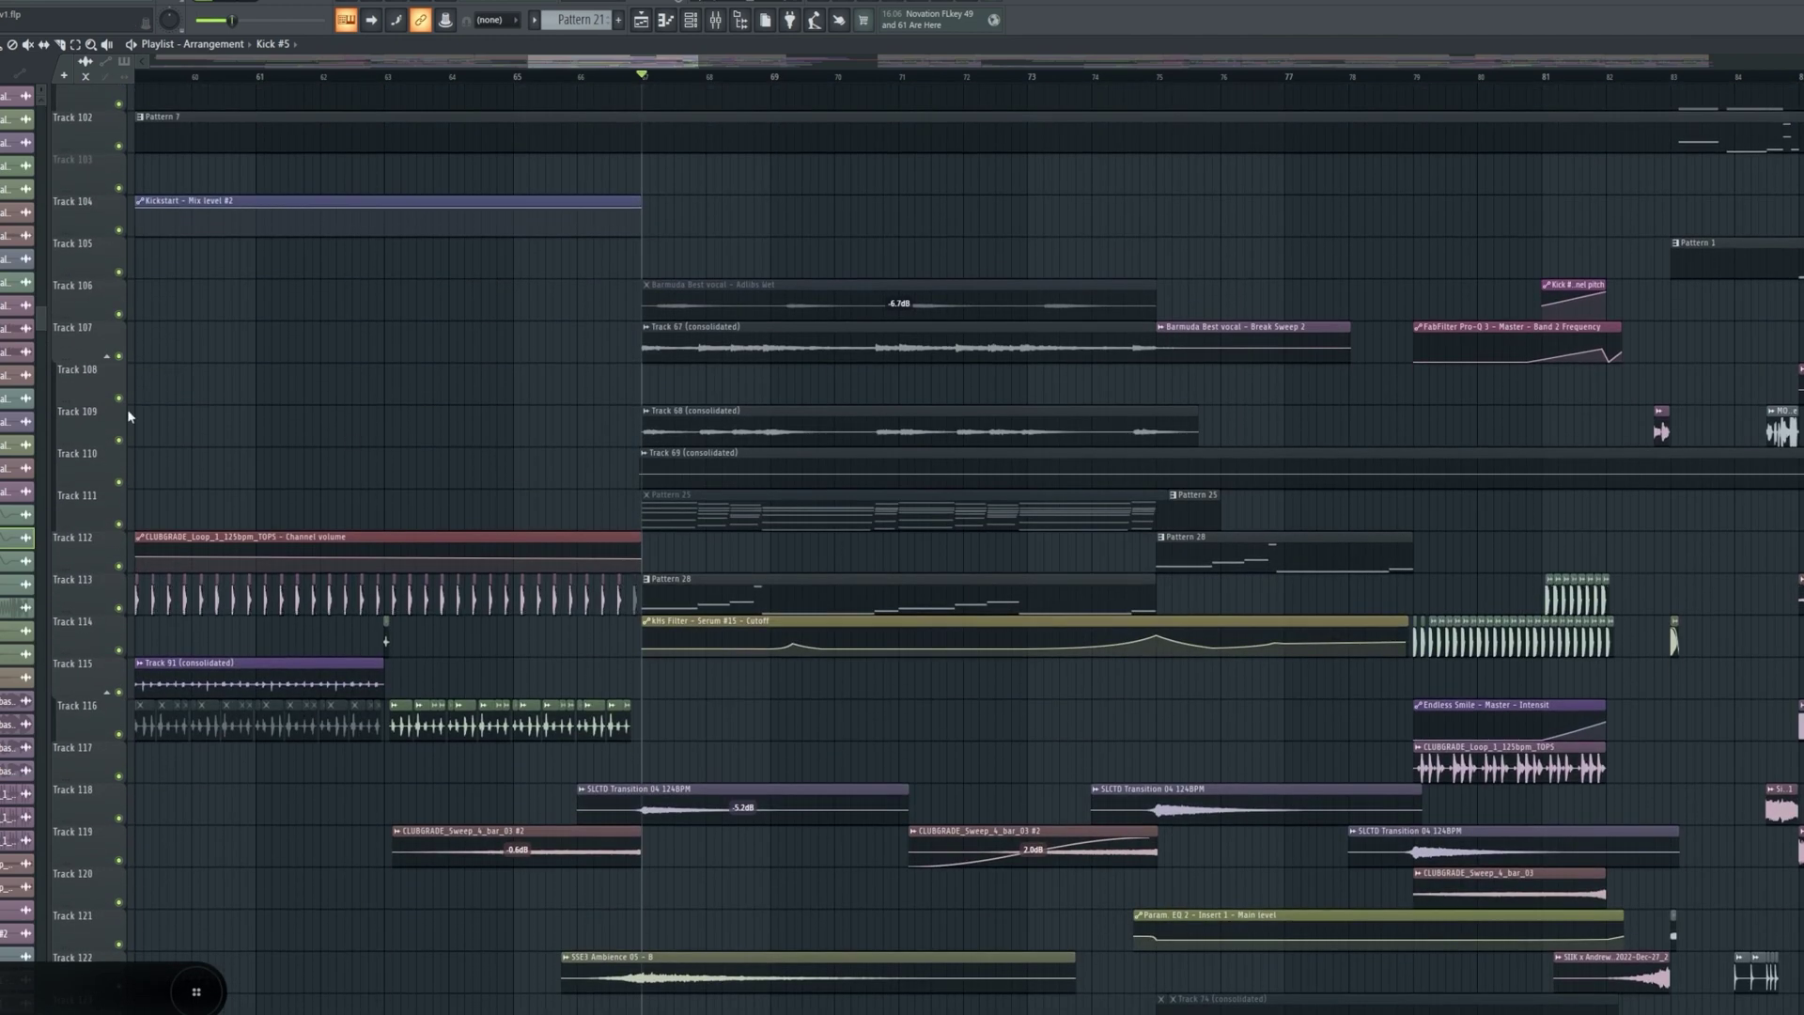
{"action": "left_click", "coordinate": [120, 441], "text": "ctrl"}
{"action": "left_click", "coordinate": [119, 356]}
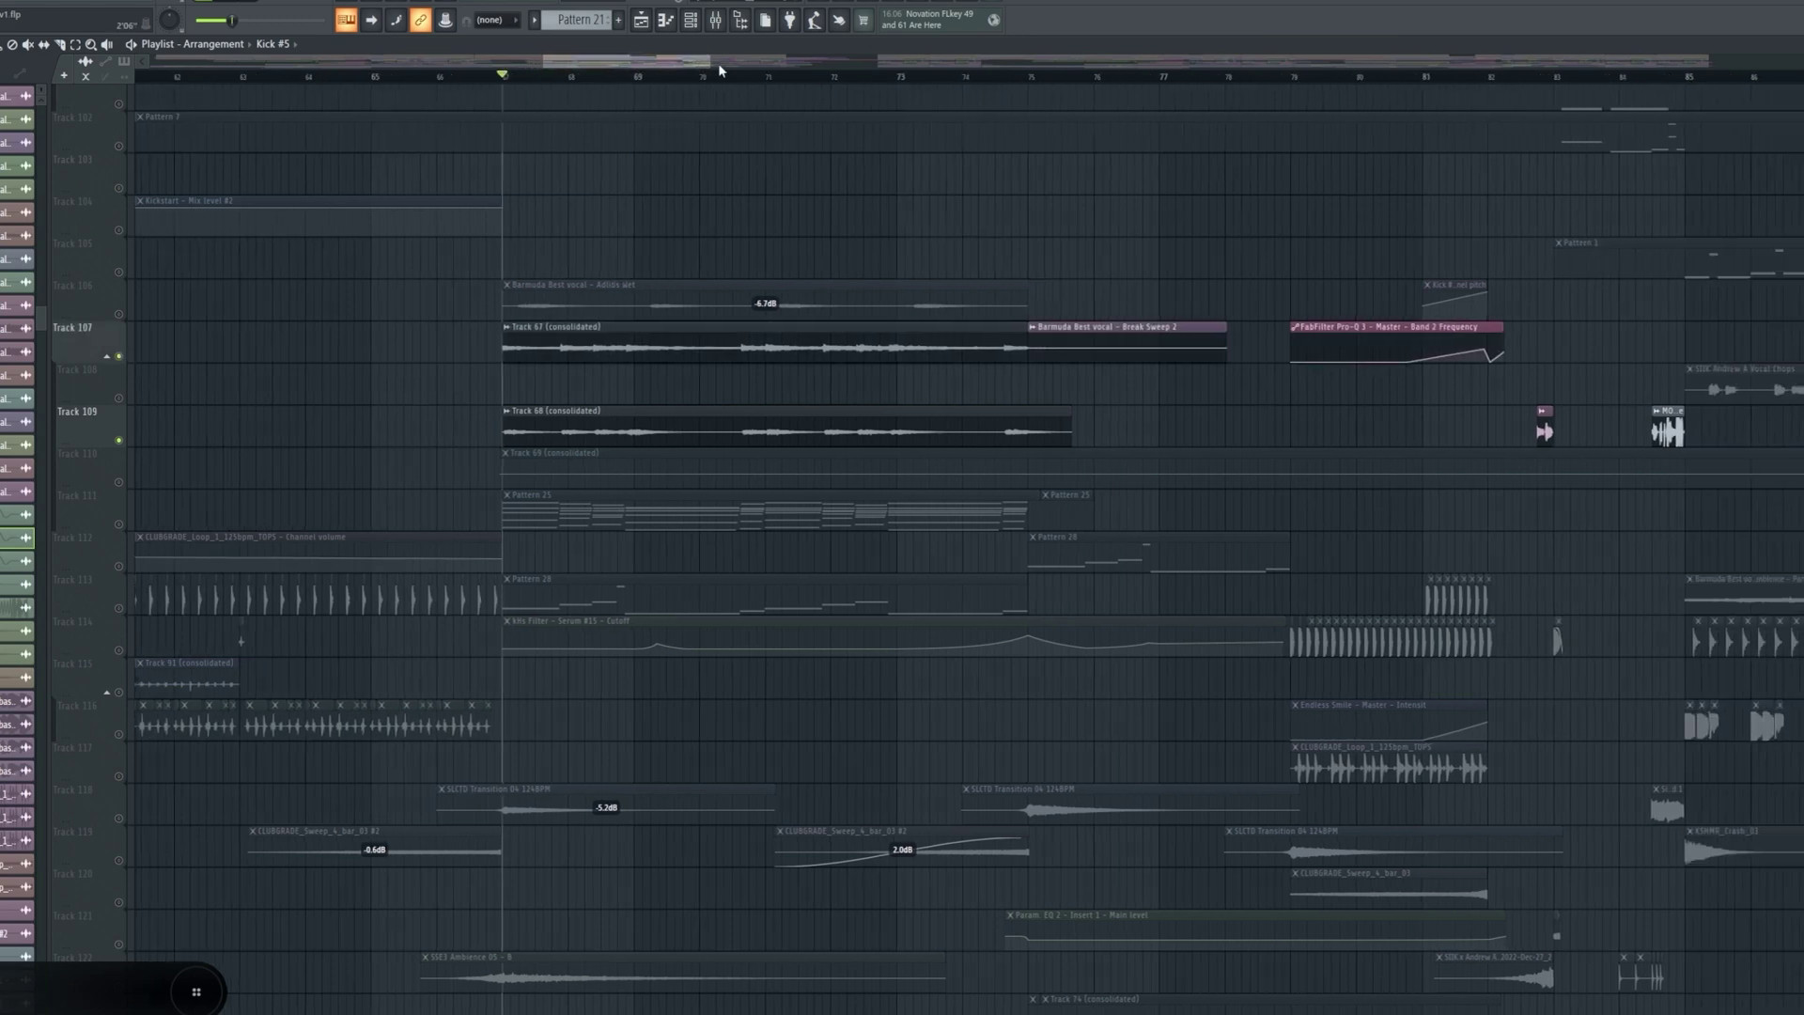
{"action": "key", "text": "space"}
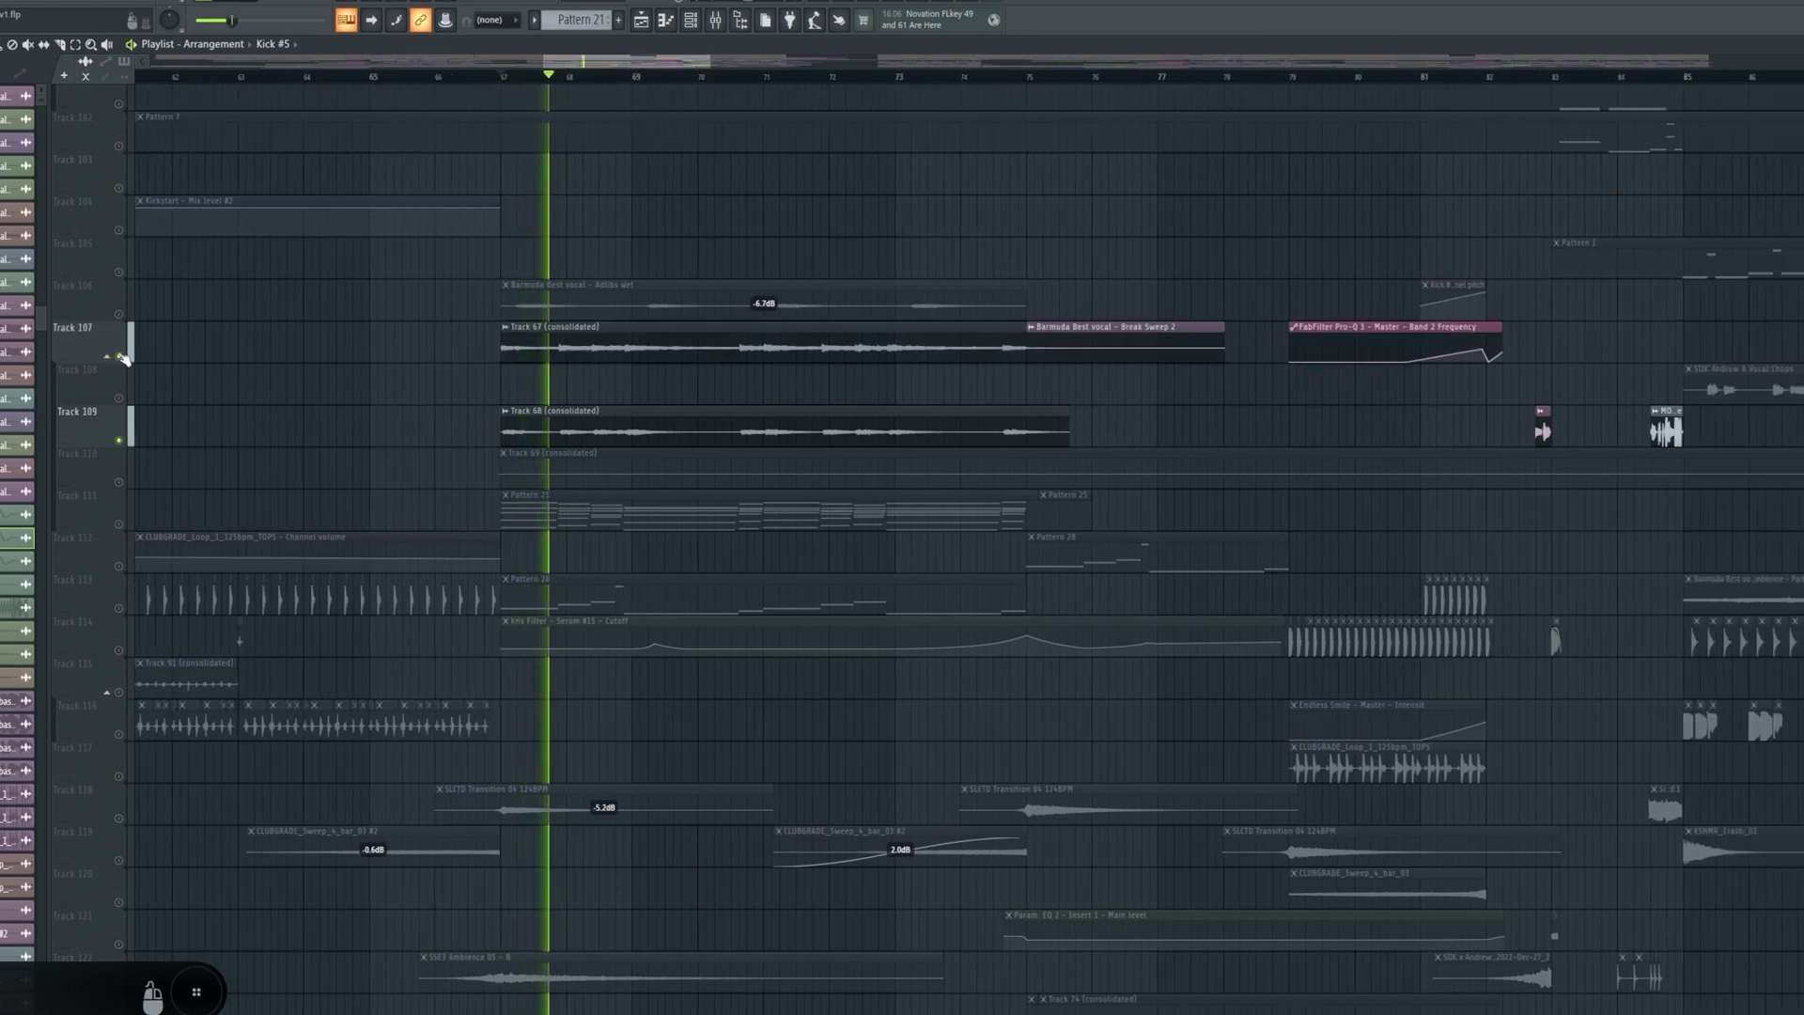
{"action": "left_click", "coordinate": [120, 440], "text": "ctrl"}
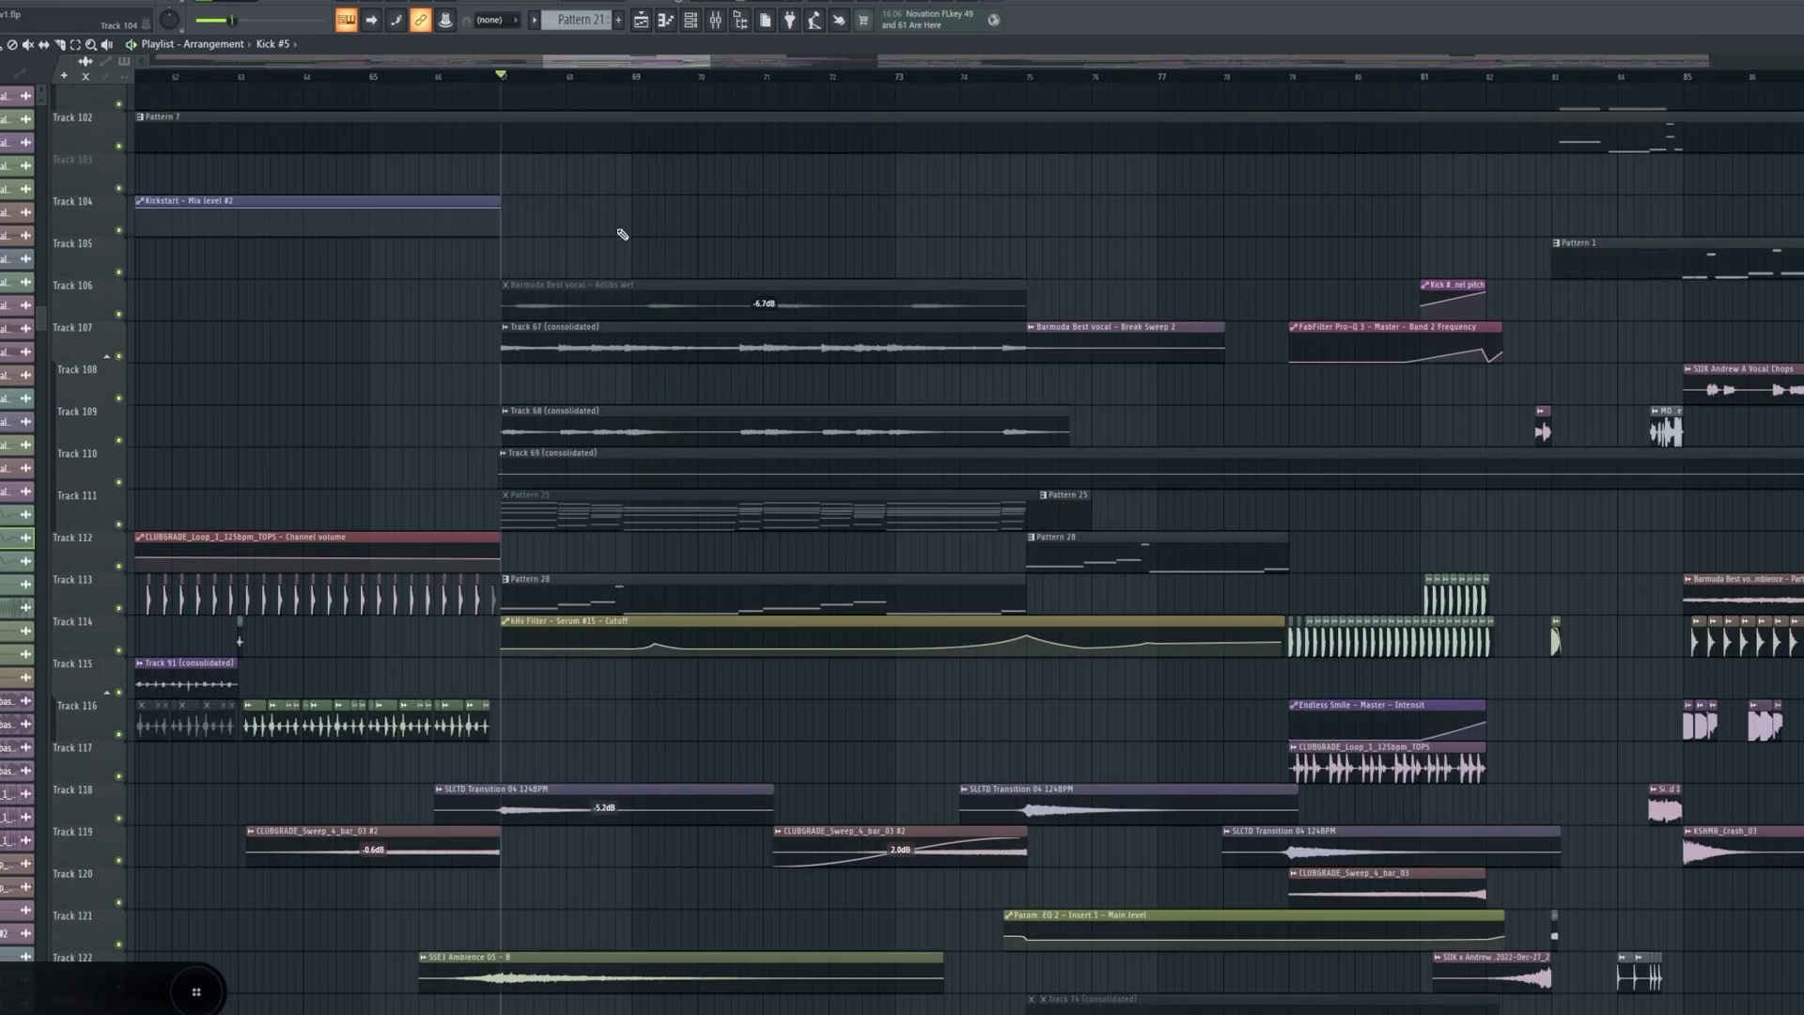
- Audition the Track 113 pattern soloed with the Track 114 filter cutoff automation from bar 67, and return to all tracks
{"action": "scroll", "coordinate": [624, 509], "scroll_direction": "down", "scroll_amount": 1}
{"action": "left_click", "coordinate": [119, 565], "text": "ctrl"}
{"action": "left_click", "coordinate": [118, 608]}
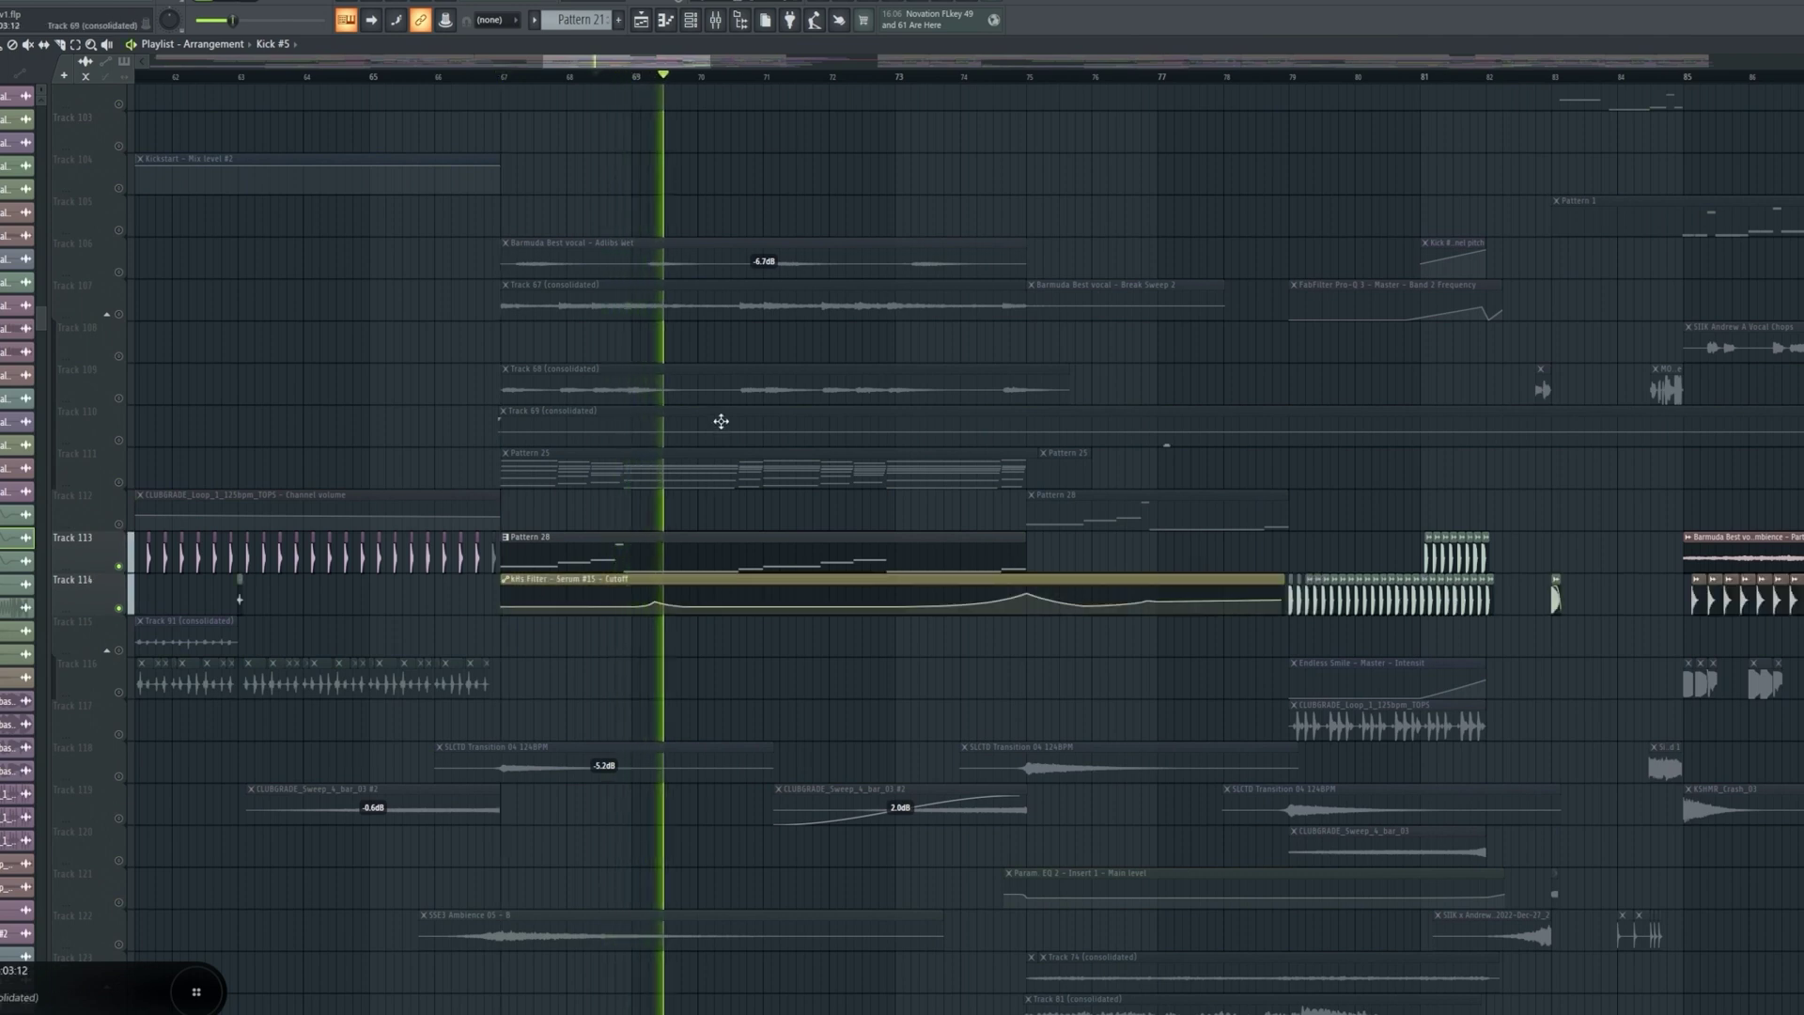
{"action": "left_click", "coordinate": [127, 613], "text": "ctrl"}
- Play all tracks from bar 75 to check the buildup layers and the vocal formant clips on Tracks 128 and 129
{"action": "scroll", "coordinate": [764, 414], "scroll_direction": "down", "scroll_amount": 20}
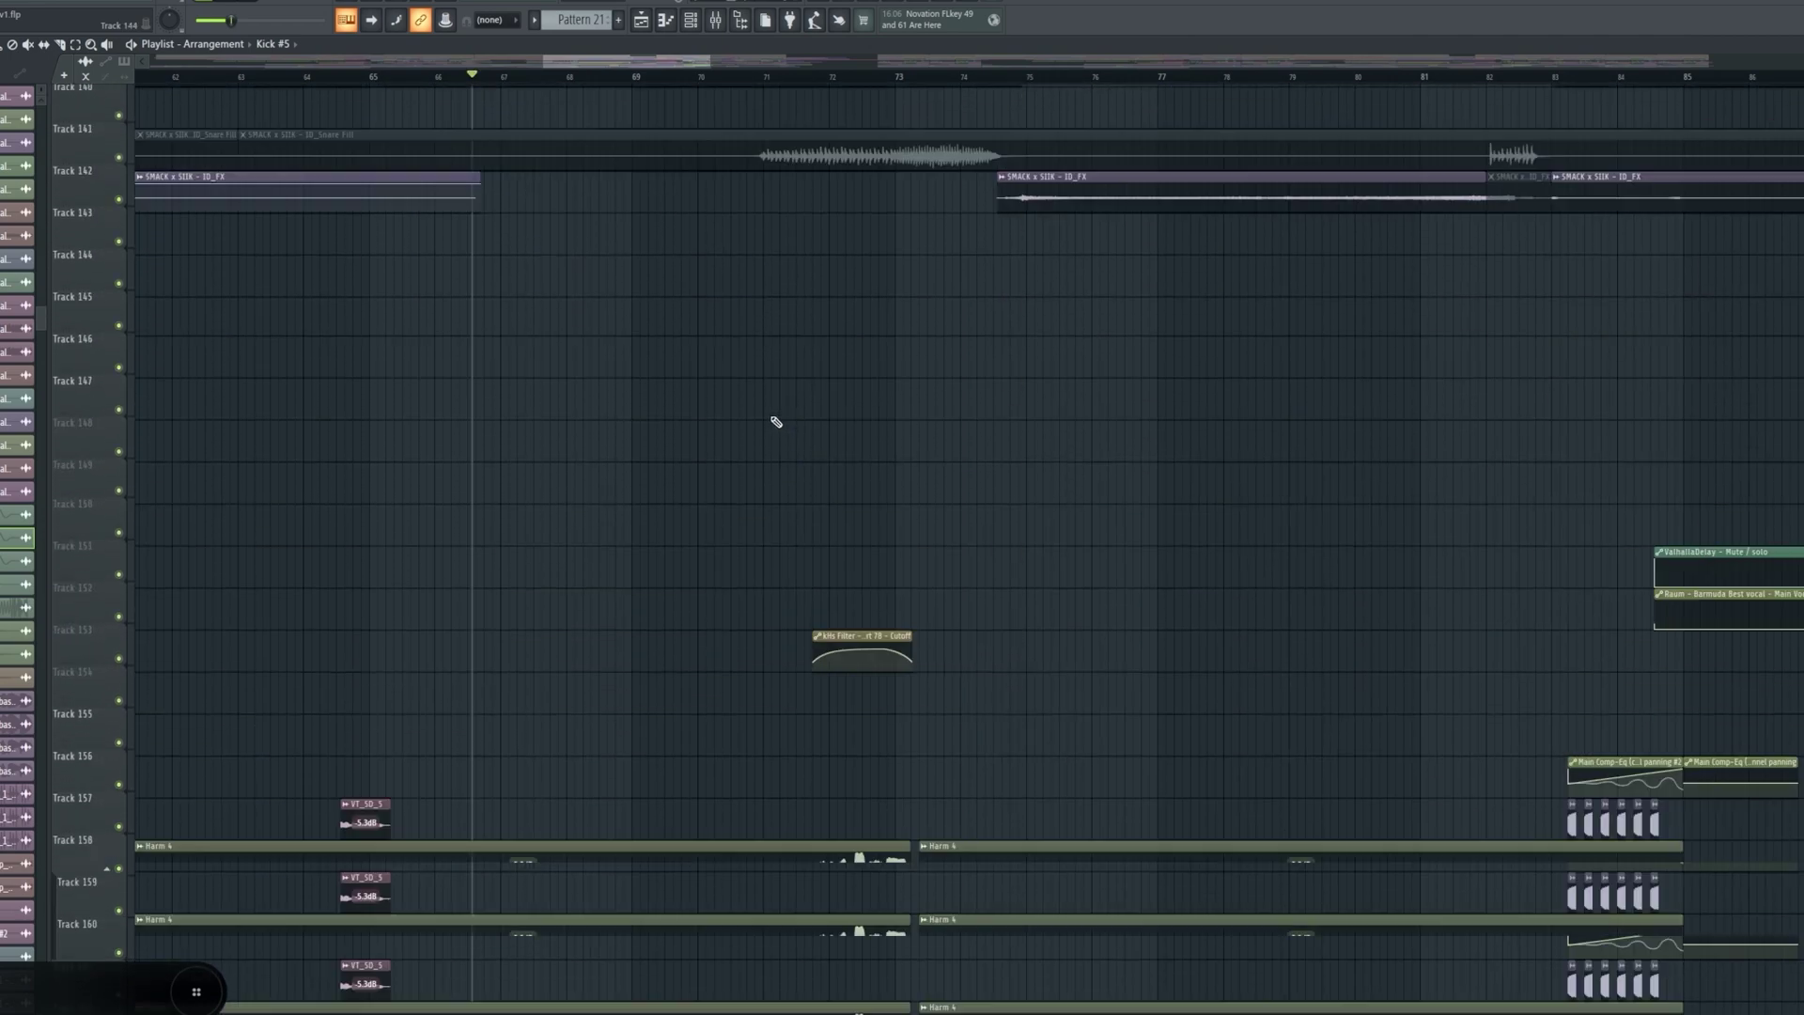
{"action": "scroll", "coordinate": [776, 421], "scroll_direction": "down", "scroll_amount": 16}
{"action": "left_click", "coordinate": [787, 86]}
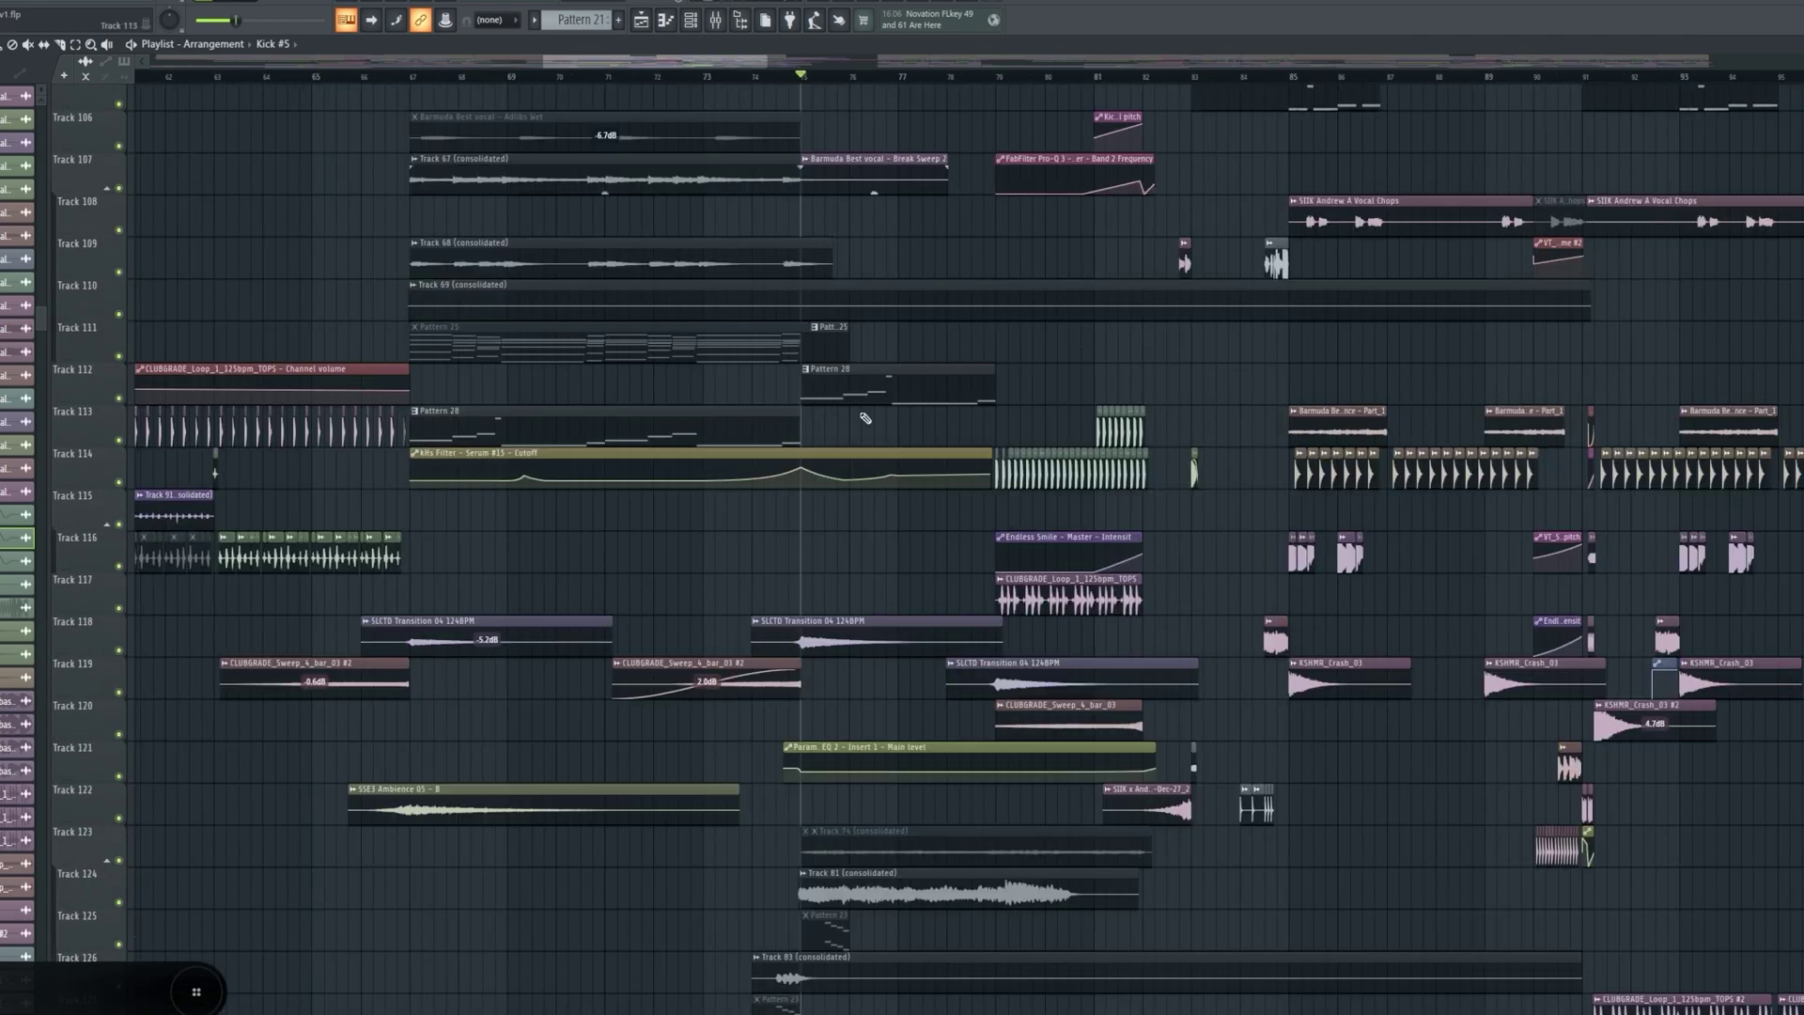
{"action": "scroll", "coordinate": [865, 418], "scroll_direction": "down", "scroll_amount": 4}
{"action": "key", "text": "space"}
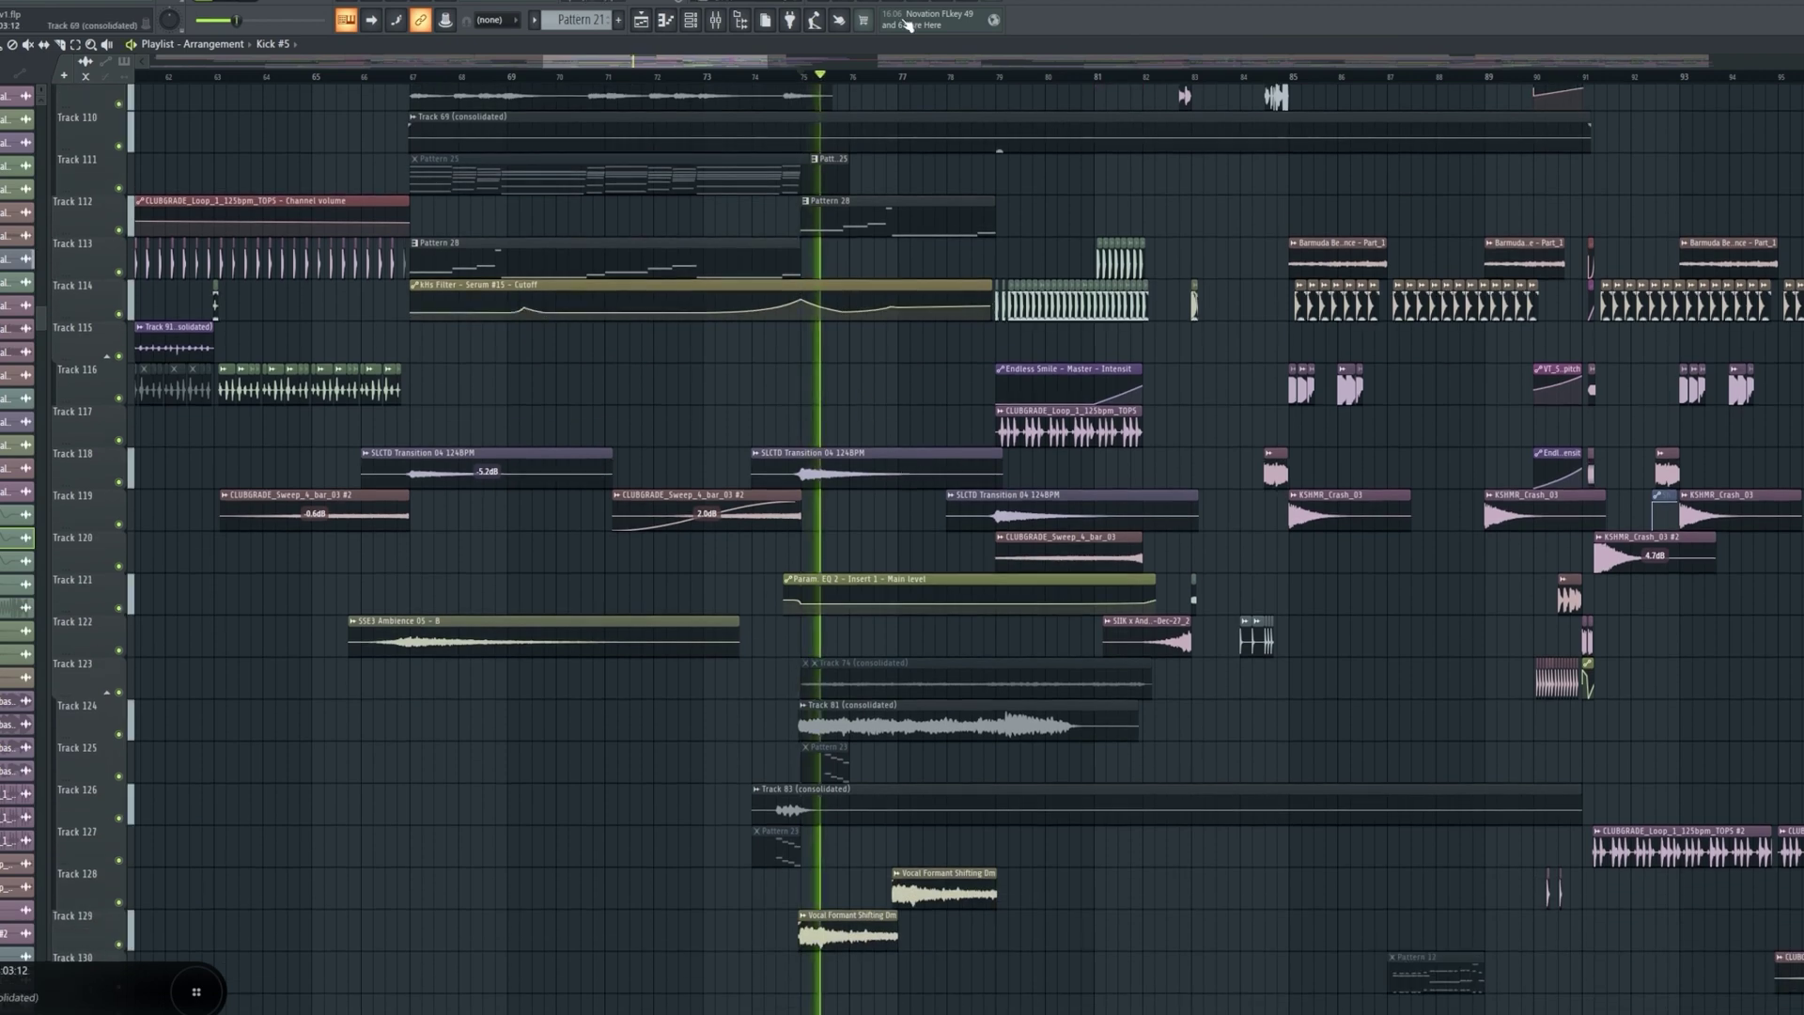
{"action": "scroll", "coordinate": [881, 61], "scroll_direction": "up", "scroll_amount": 1}
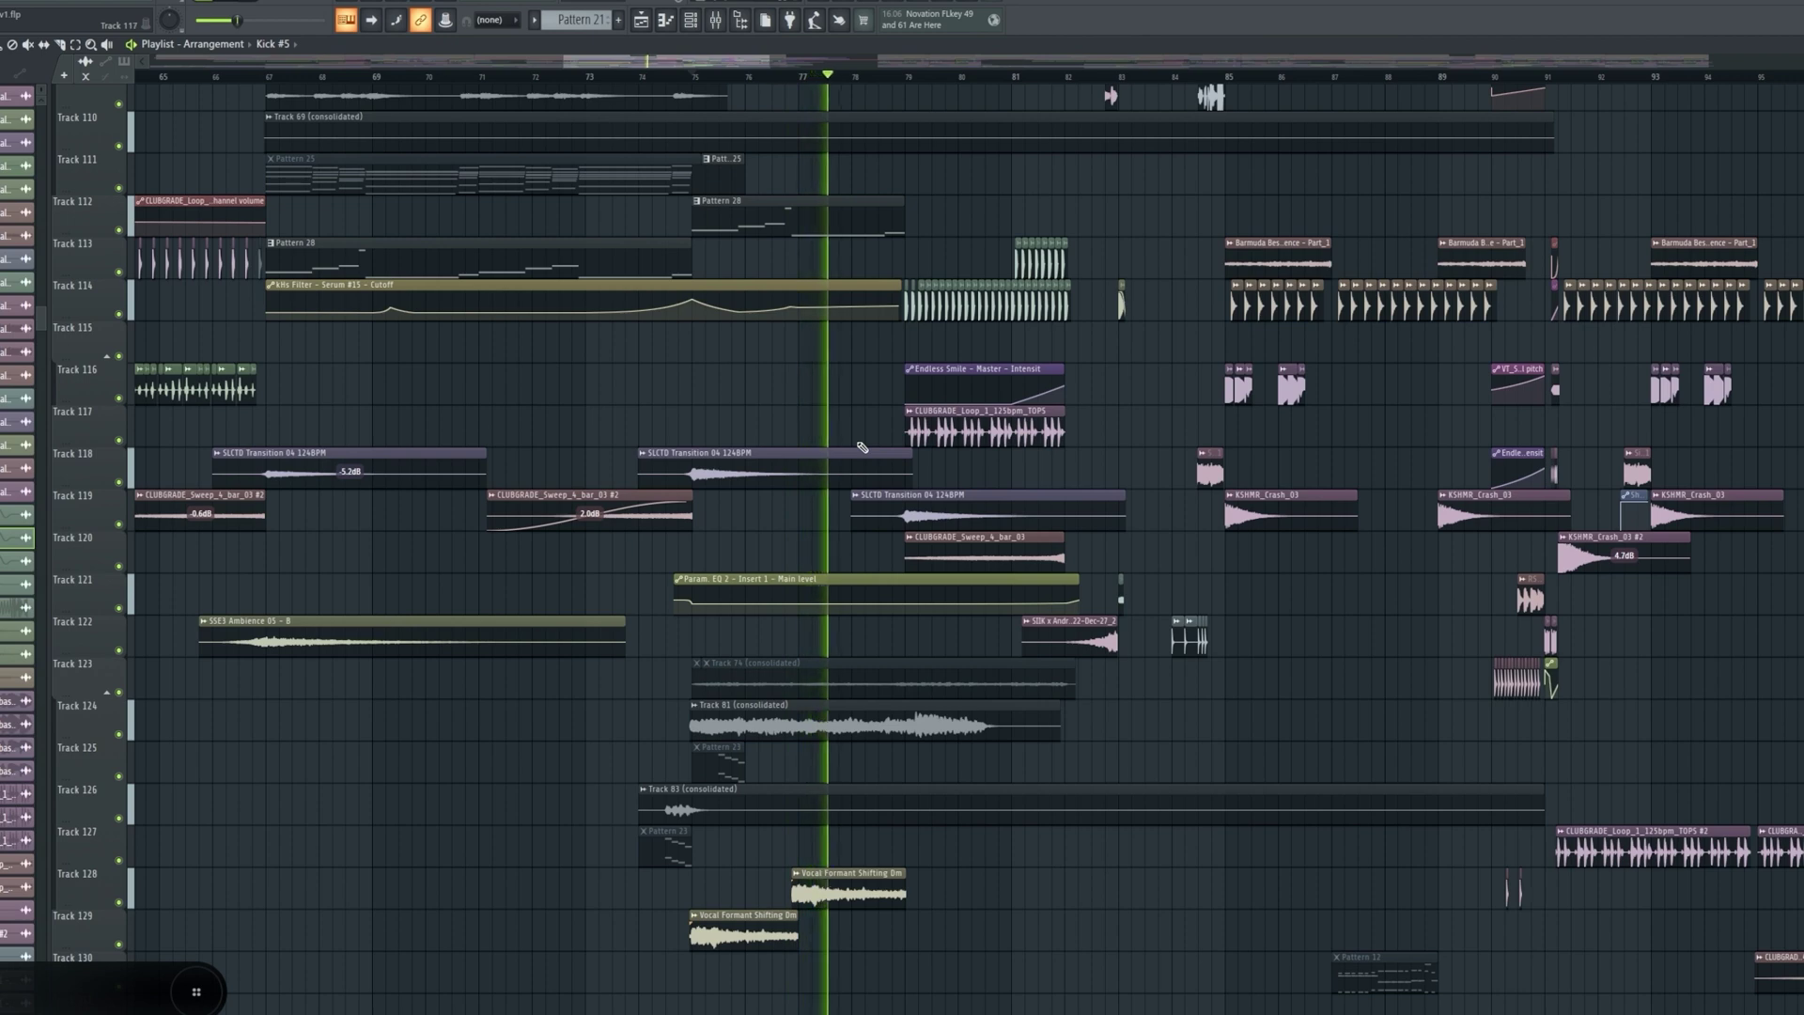
{"action": "scroll", "coordinate": [862, 447], "scroll_direction": "down", "scroll_amount": 5}
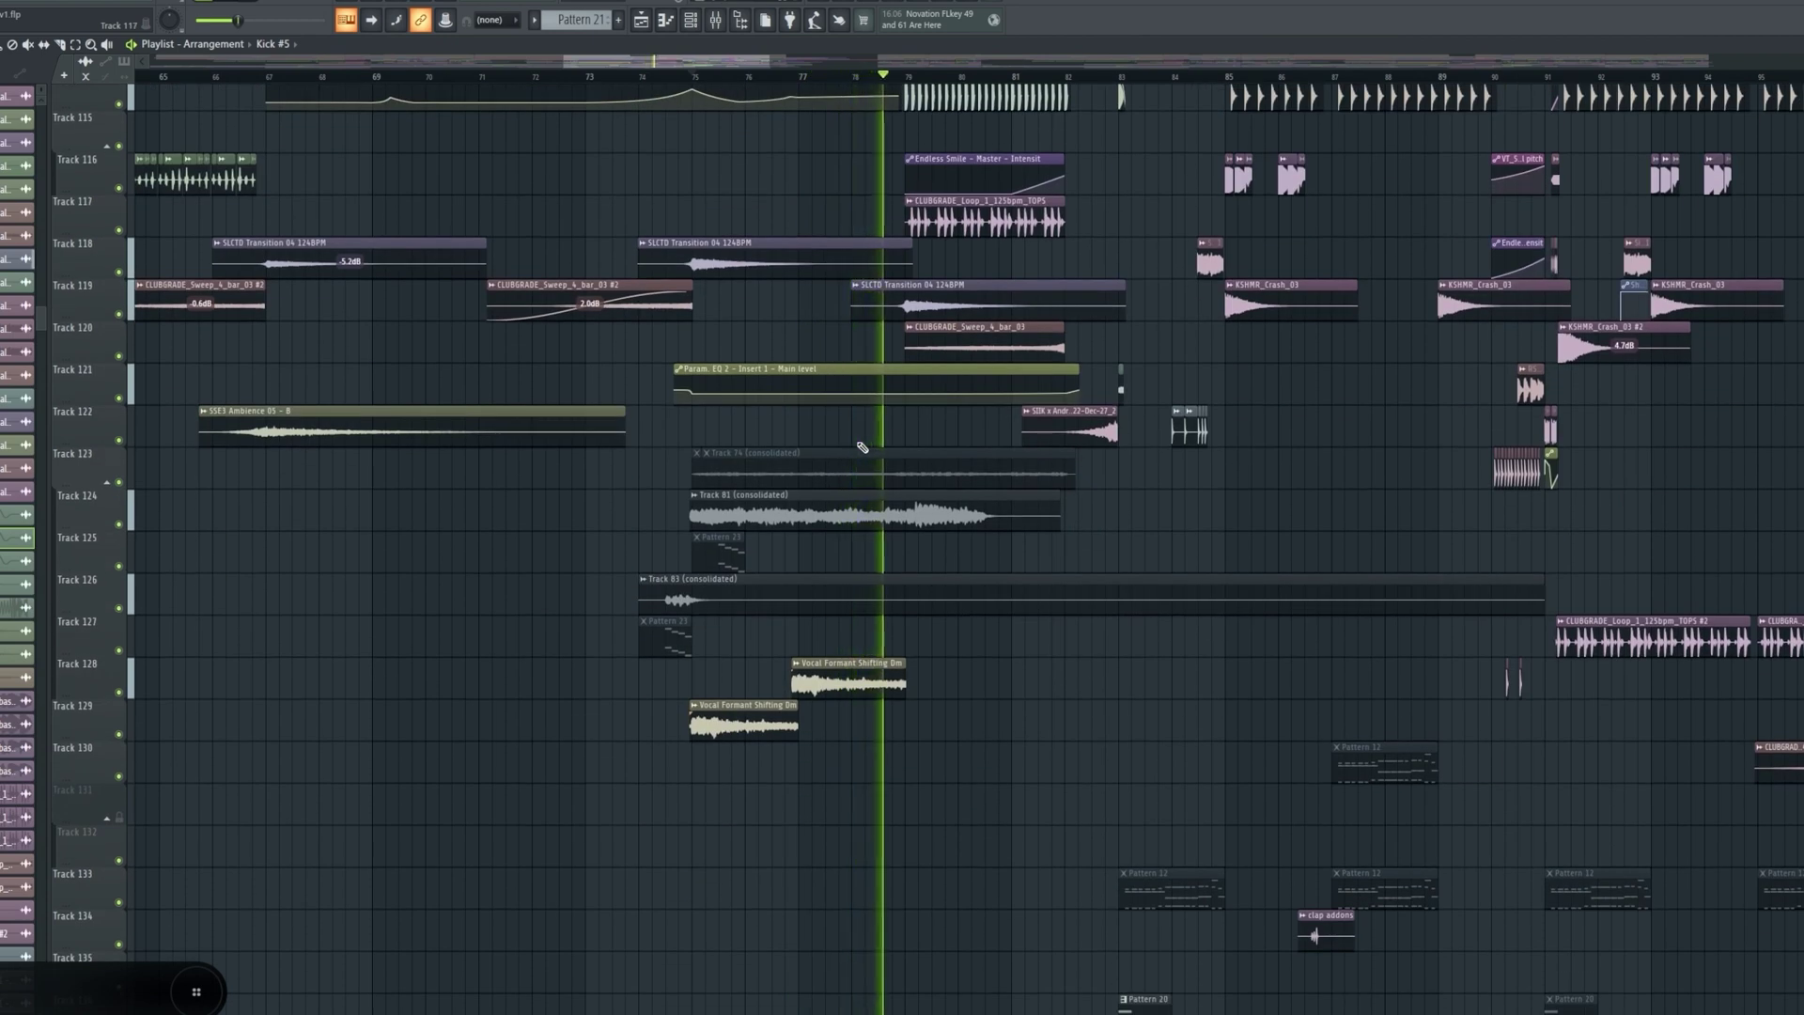
{"action": "scroll", "coordinate": [862, 447], "scroll_direction": "down", "scroll_amount": 15}
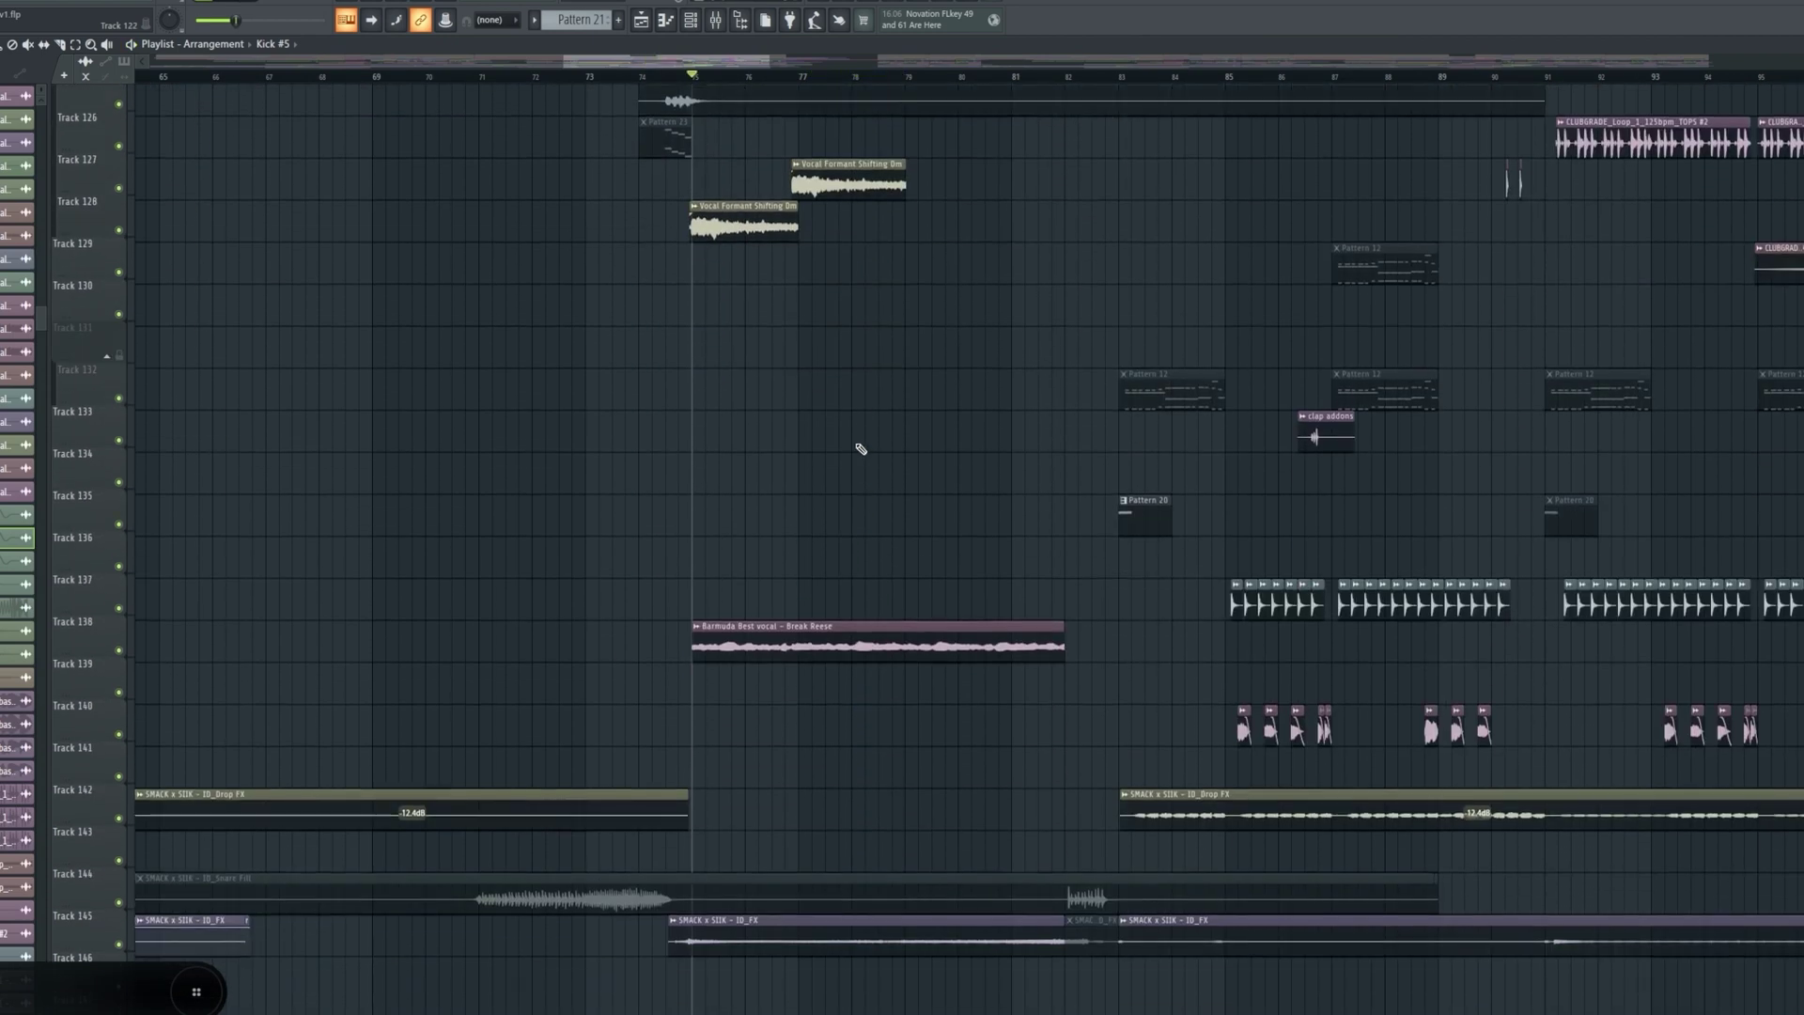
- Audition the chopped vocal clips on Track 169 soloed from bar 75
{"action": "scroll", "coordinate": [670, 571], "scroll_direction": "down", "scroll_amount": 1}
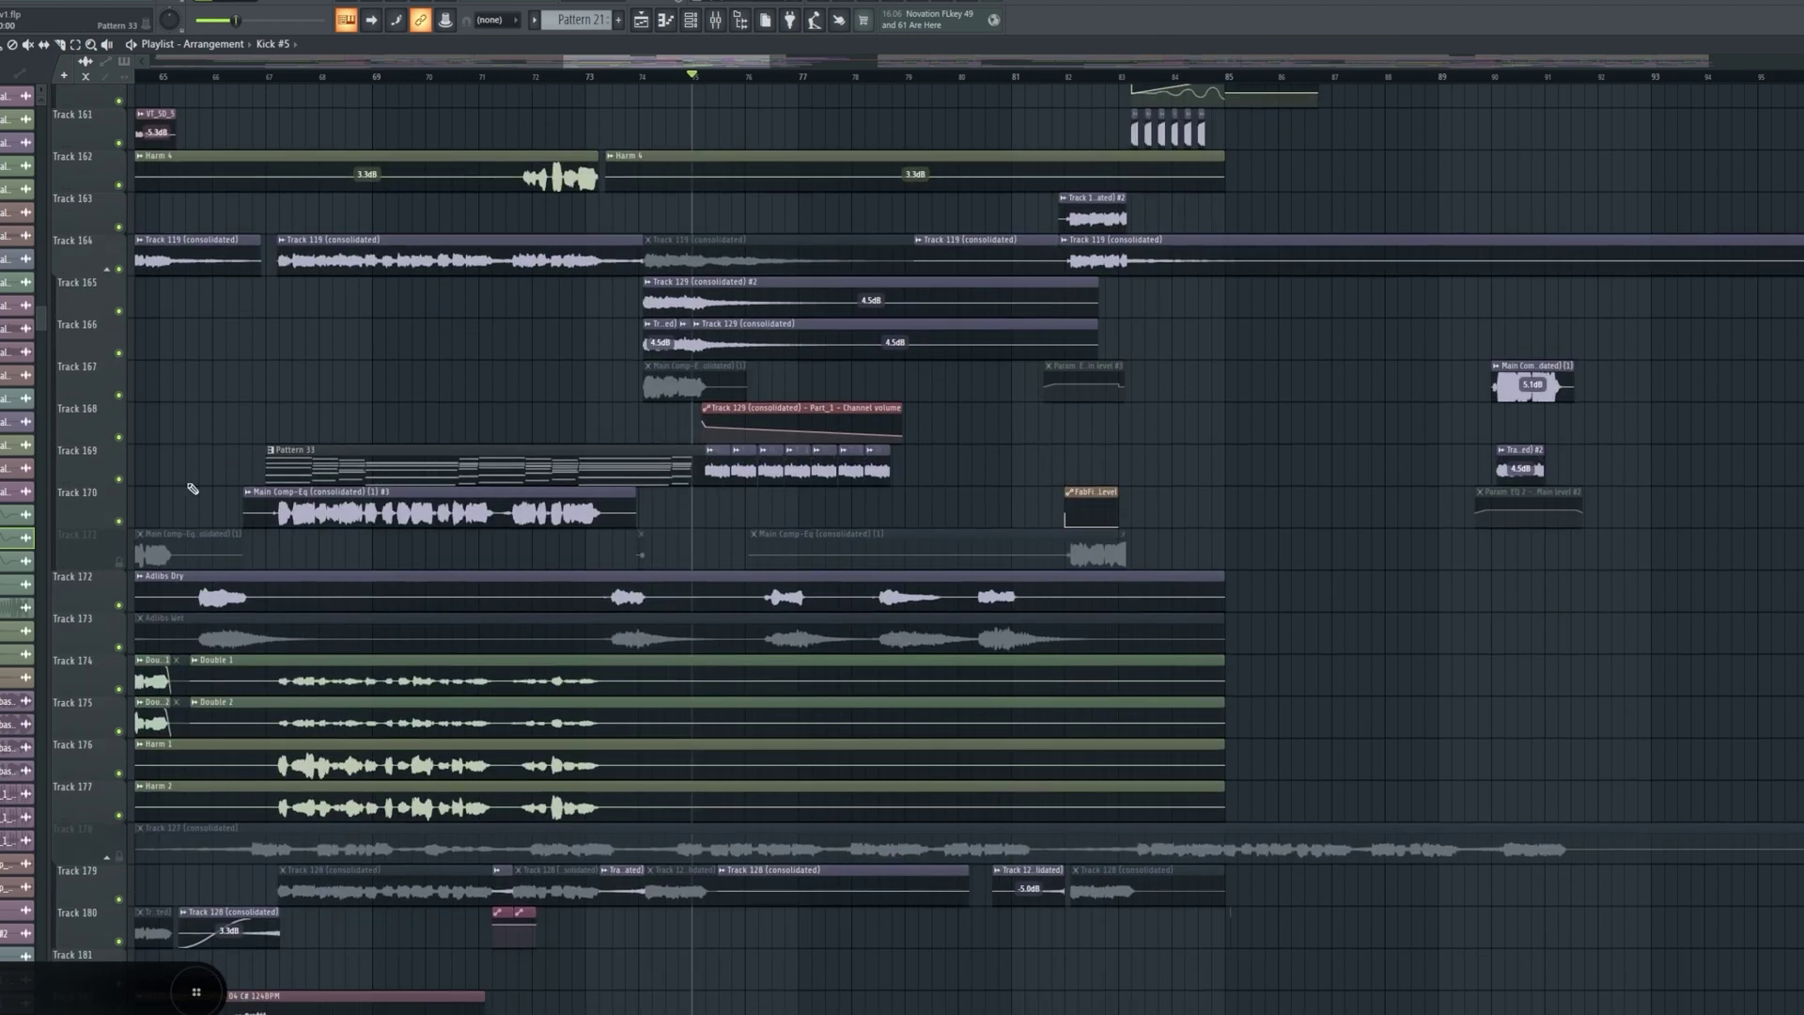
{"action": "left_click", "coordinate": [119, 480], "text": "ctrl"}
{"action": "scroll", "coordinate": [716, 64], "scroll_direction": "up", "scroll_amount": 1}
{"action": "key", "text": "space"}
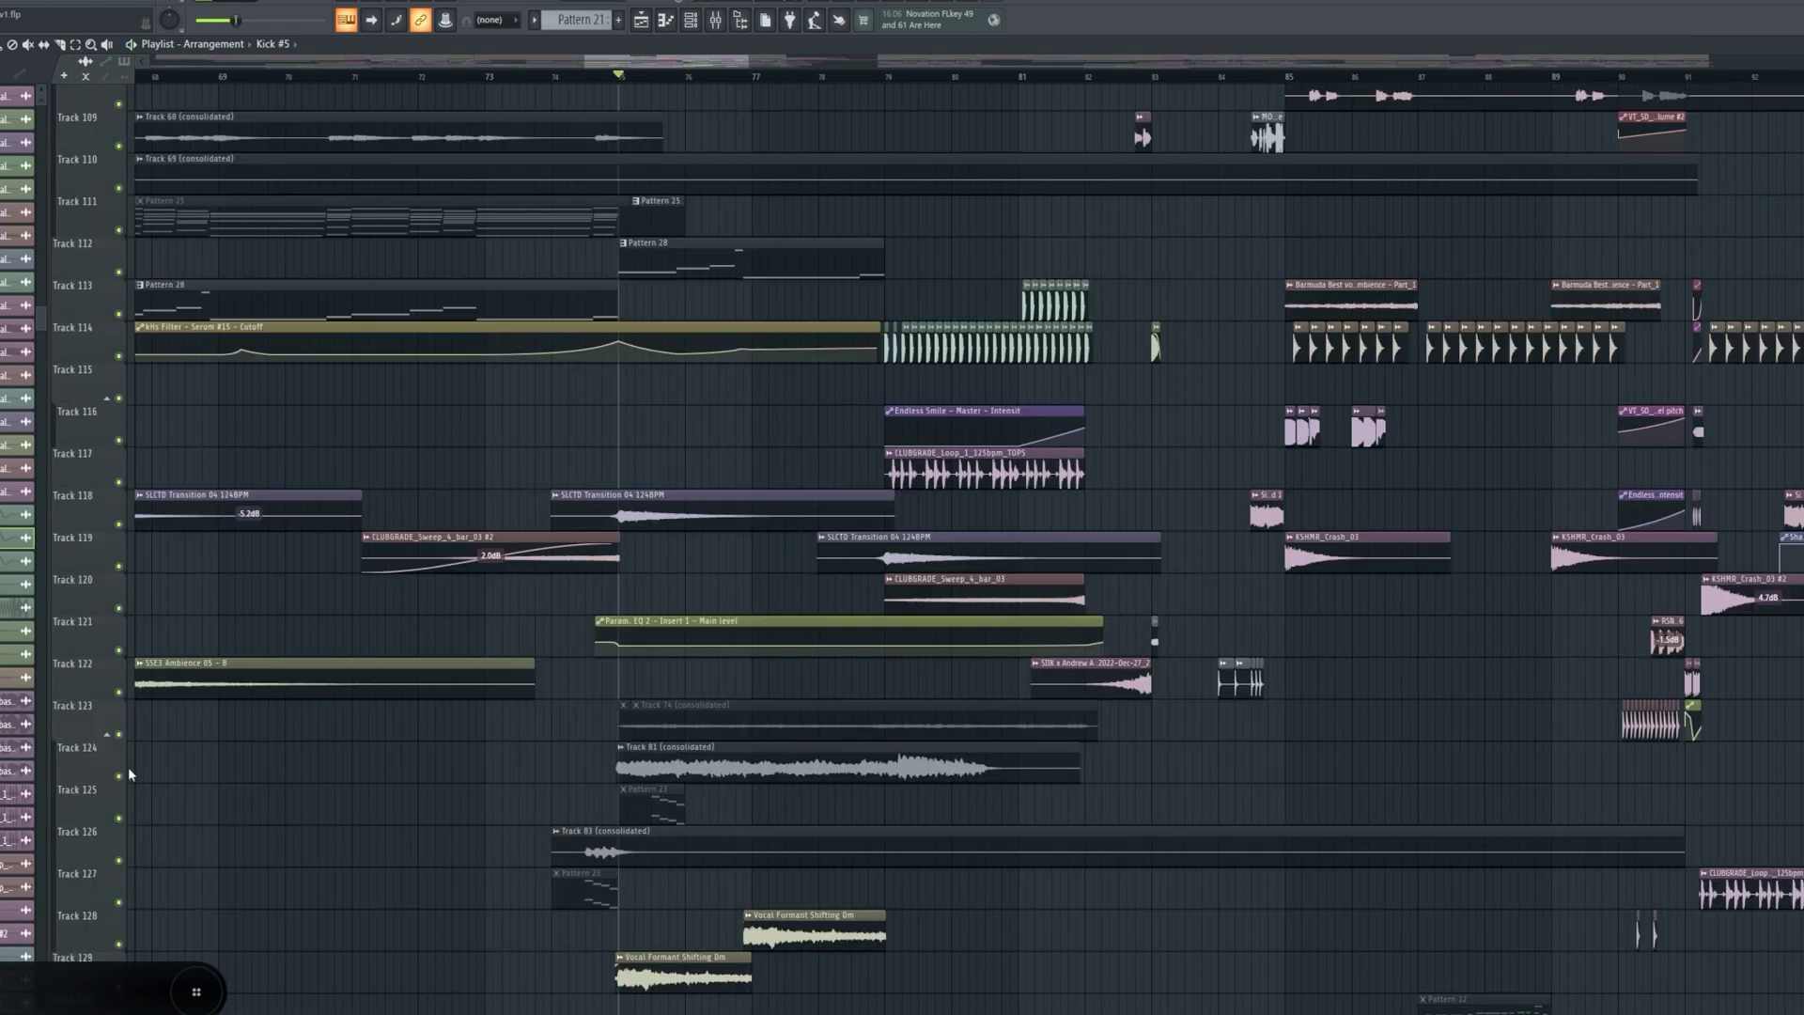
- Audition the consolidated clip on Track 124 soloed from bar 75
{"action": "left_click", "coordinate": [129, 773]}
{"action": "right_click", "coordinate": [121, 776]}
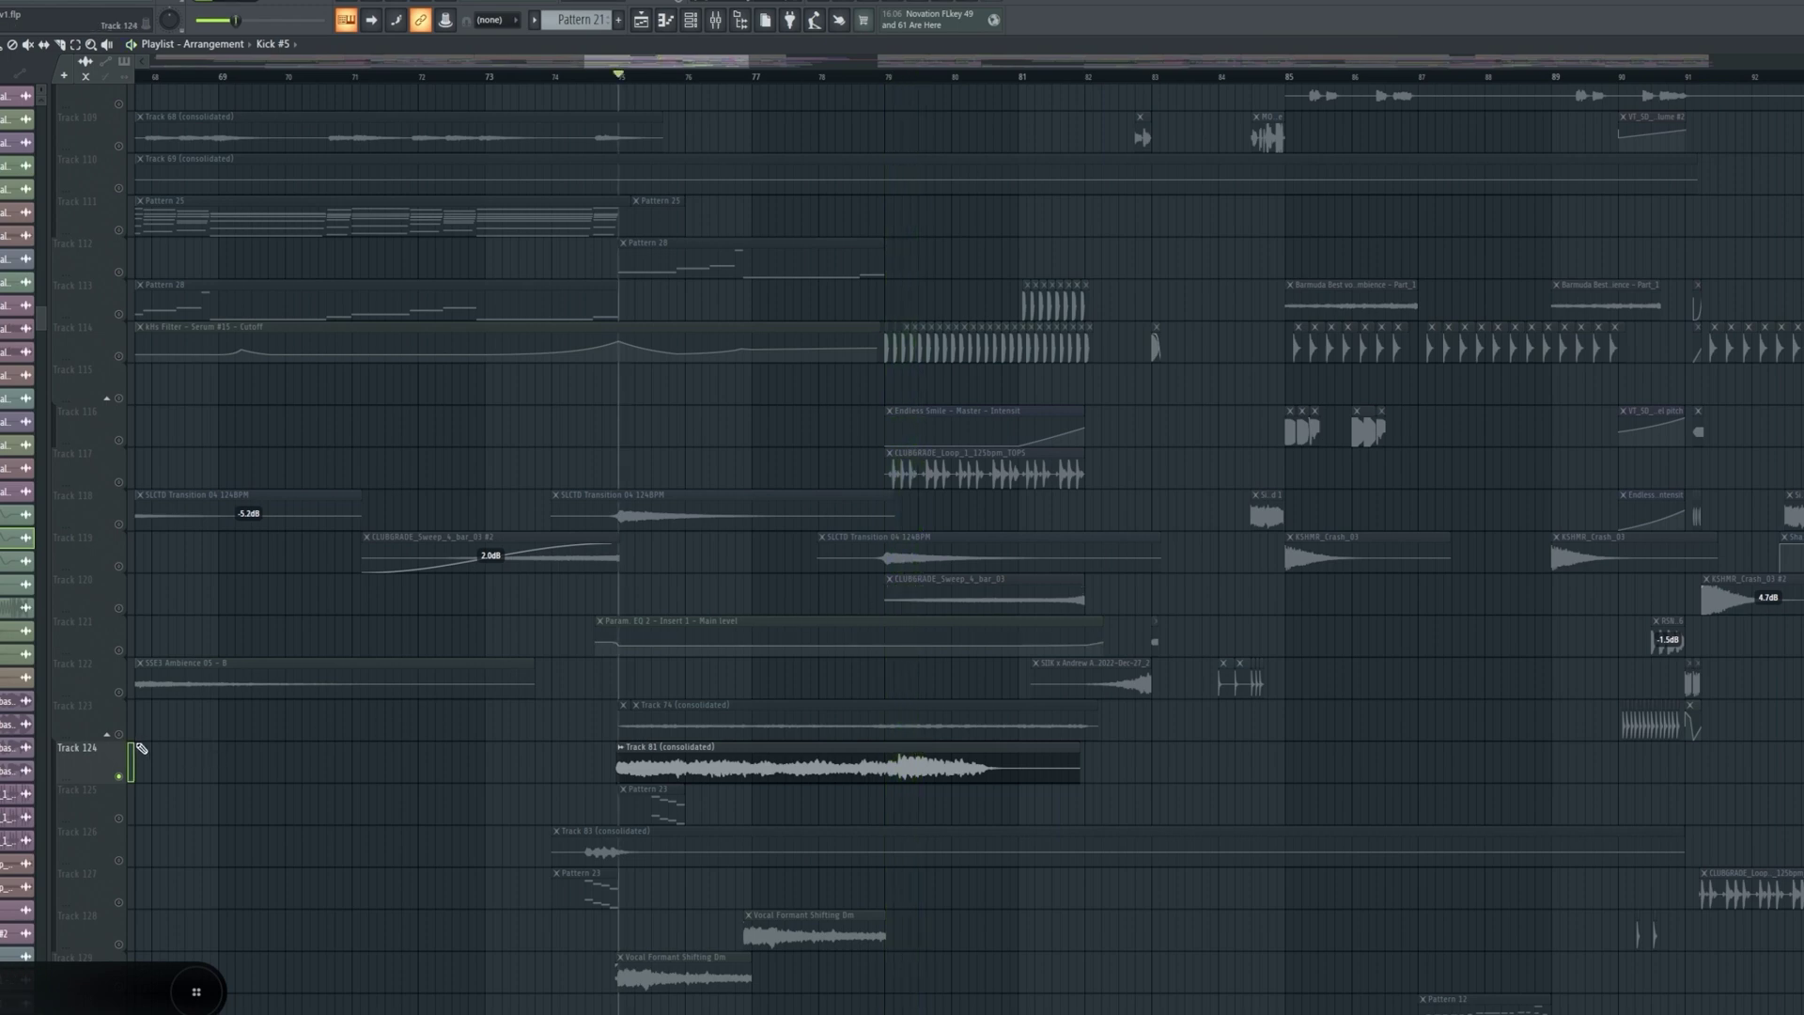
{"action": "left_click", "coordinate": [616, 704]}
- Examine the clips and automation around the start of the drop at bar 83, from Track 88 down to Track 175
{"action": "scroll", "coordinate": [161, 744], "scroll_direction": "up", "scroll_amount": 7}
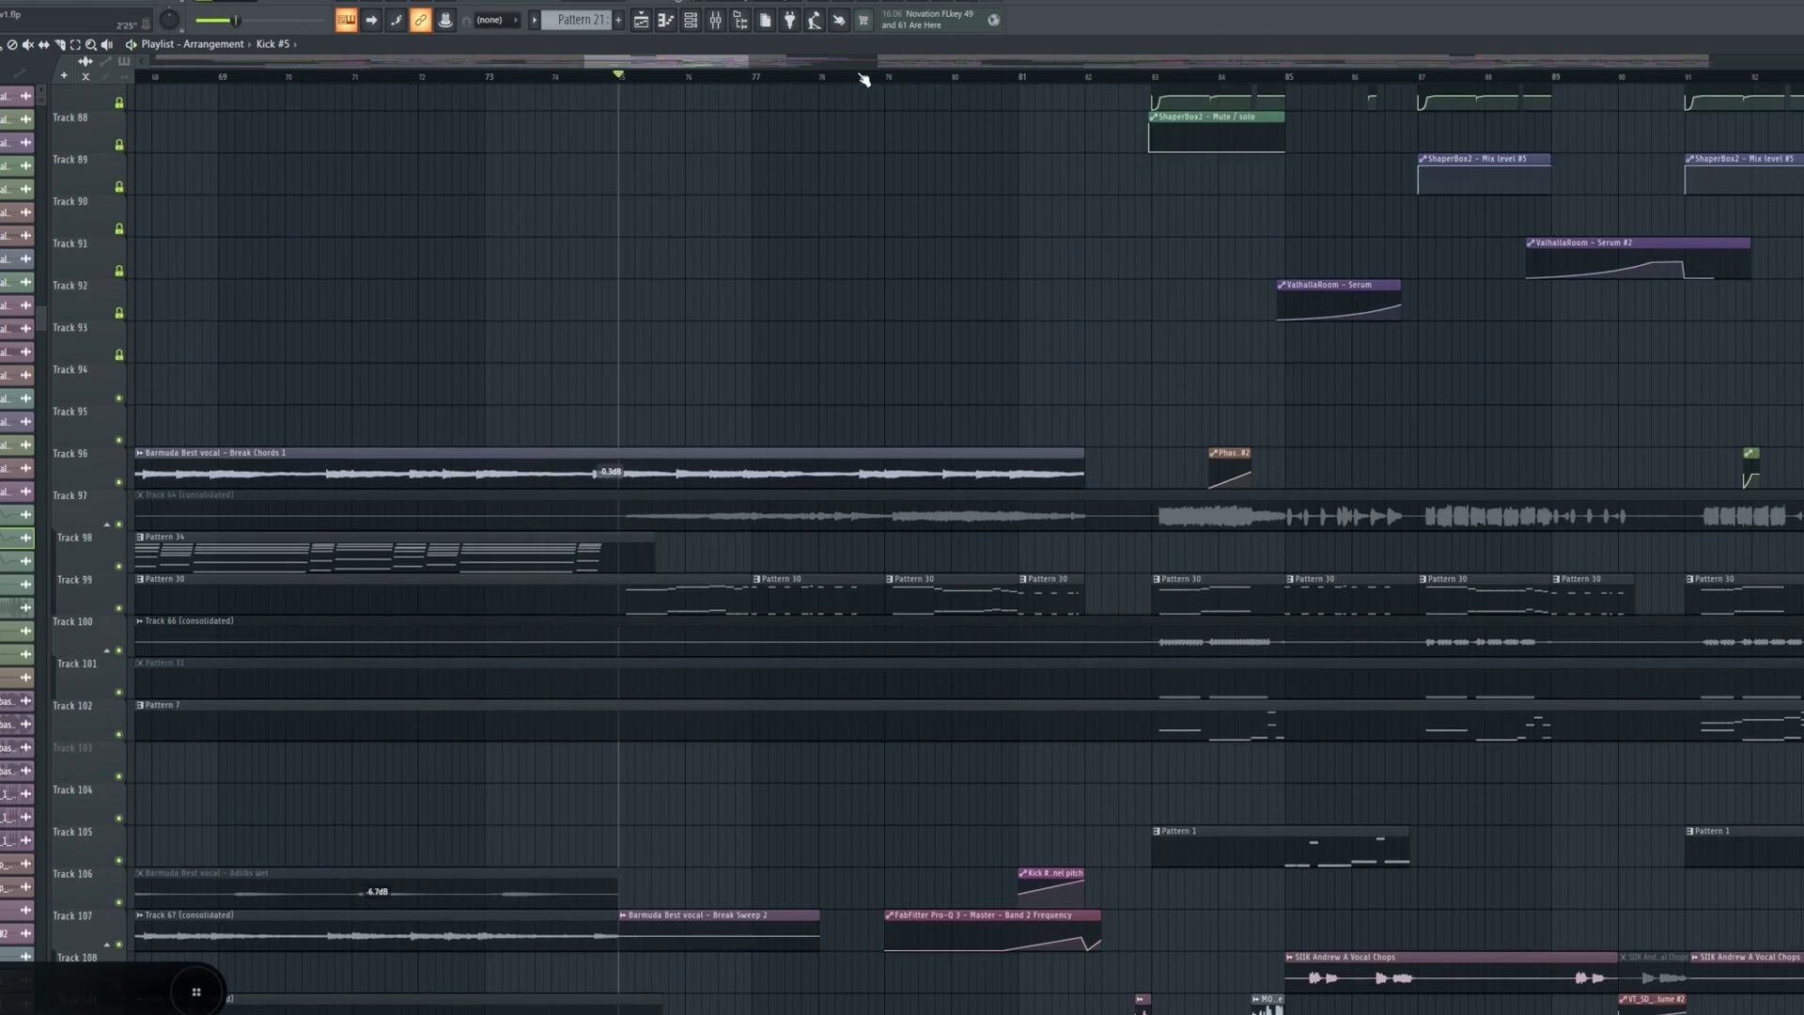
{"action": "scroll", "coordinate": [632, 487], "scroll_direction": "down", "scroll_amount": 10}
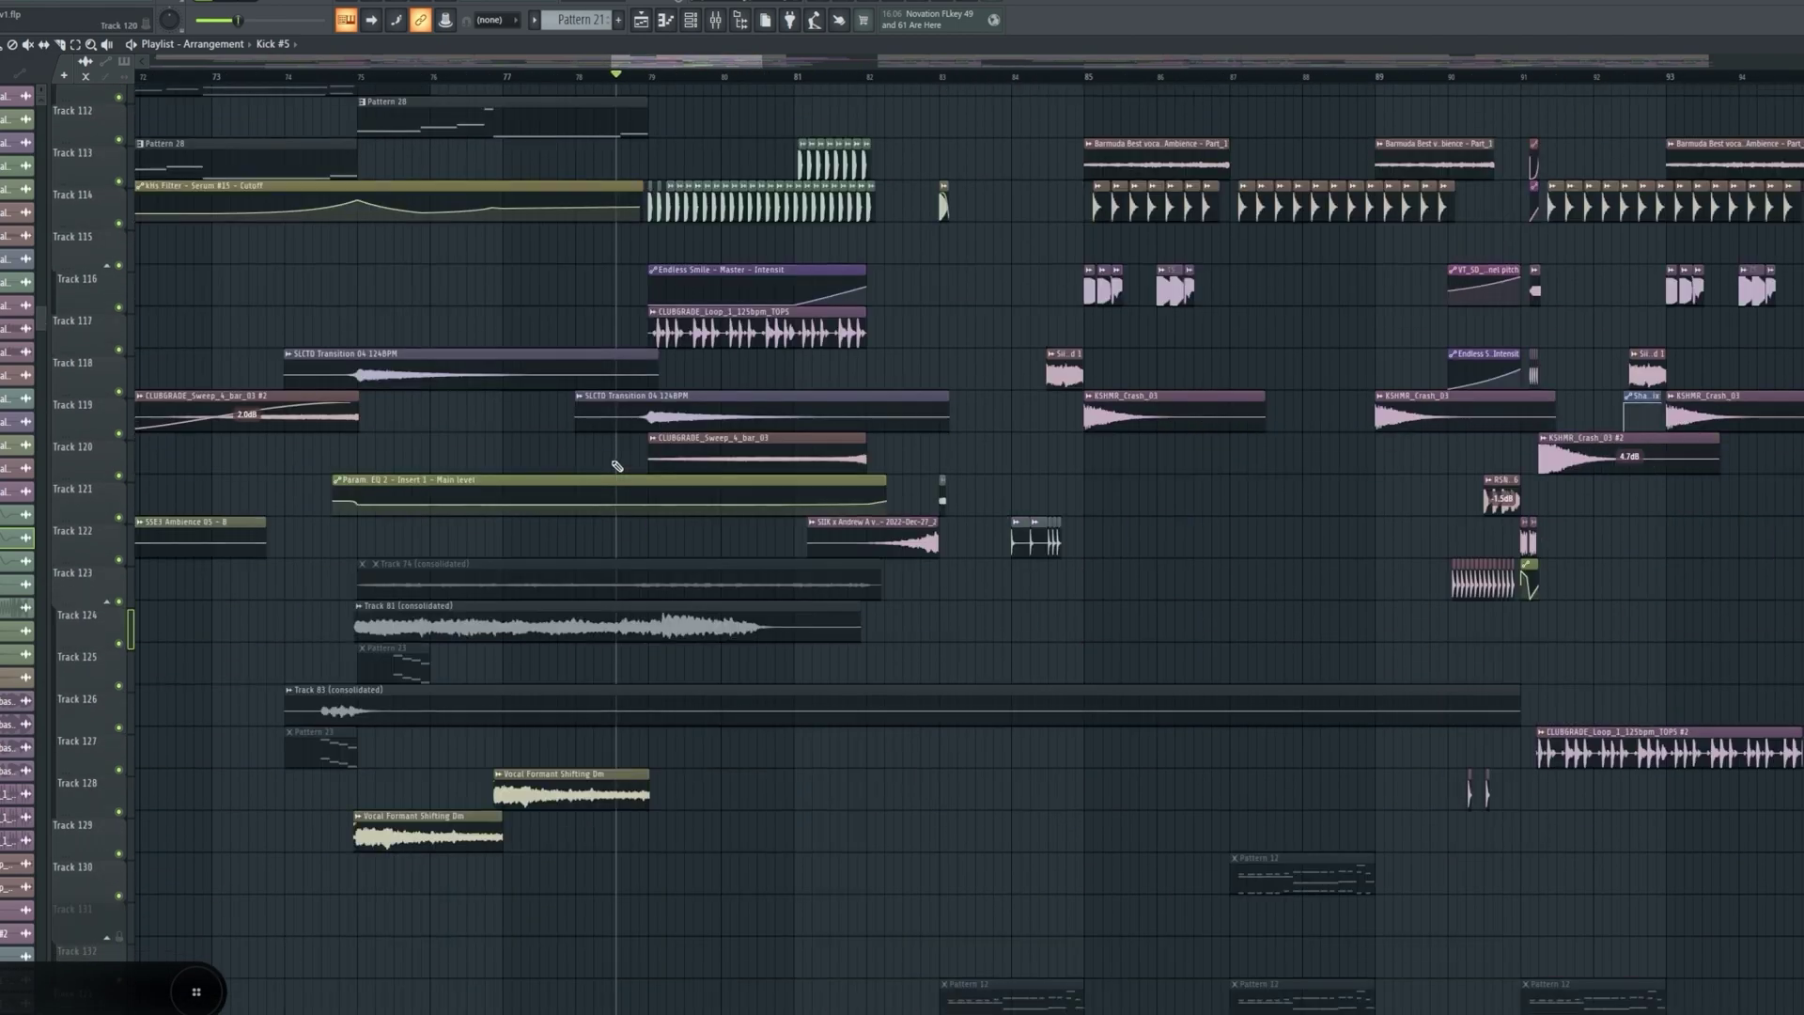
{"action": "scroll", "coordinate": [663, 439], "scroll_direction": "down", "scroll_amount": 7}
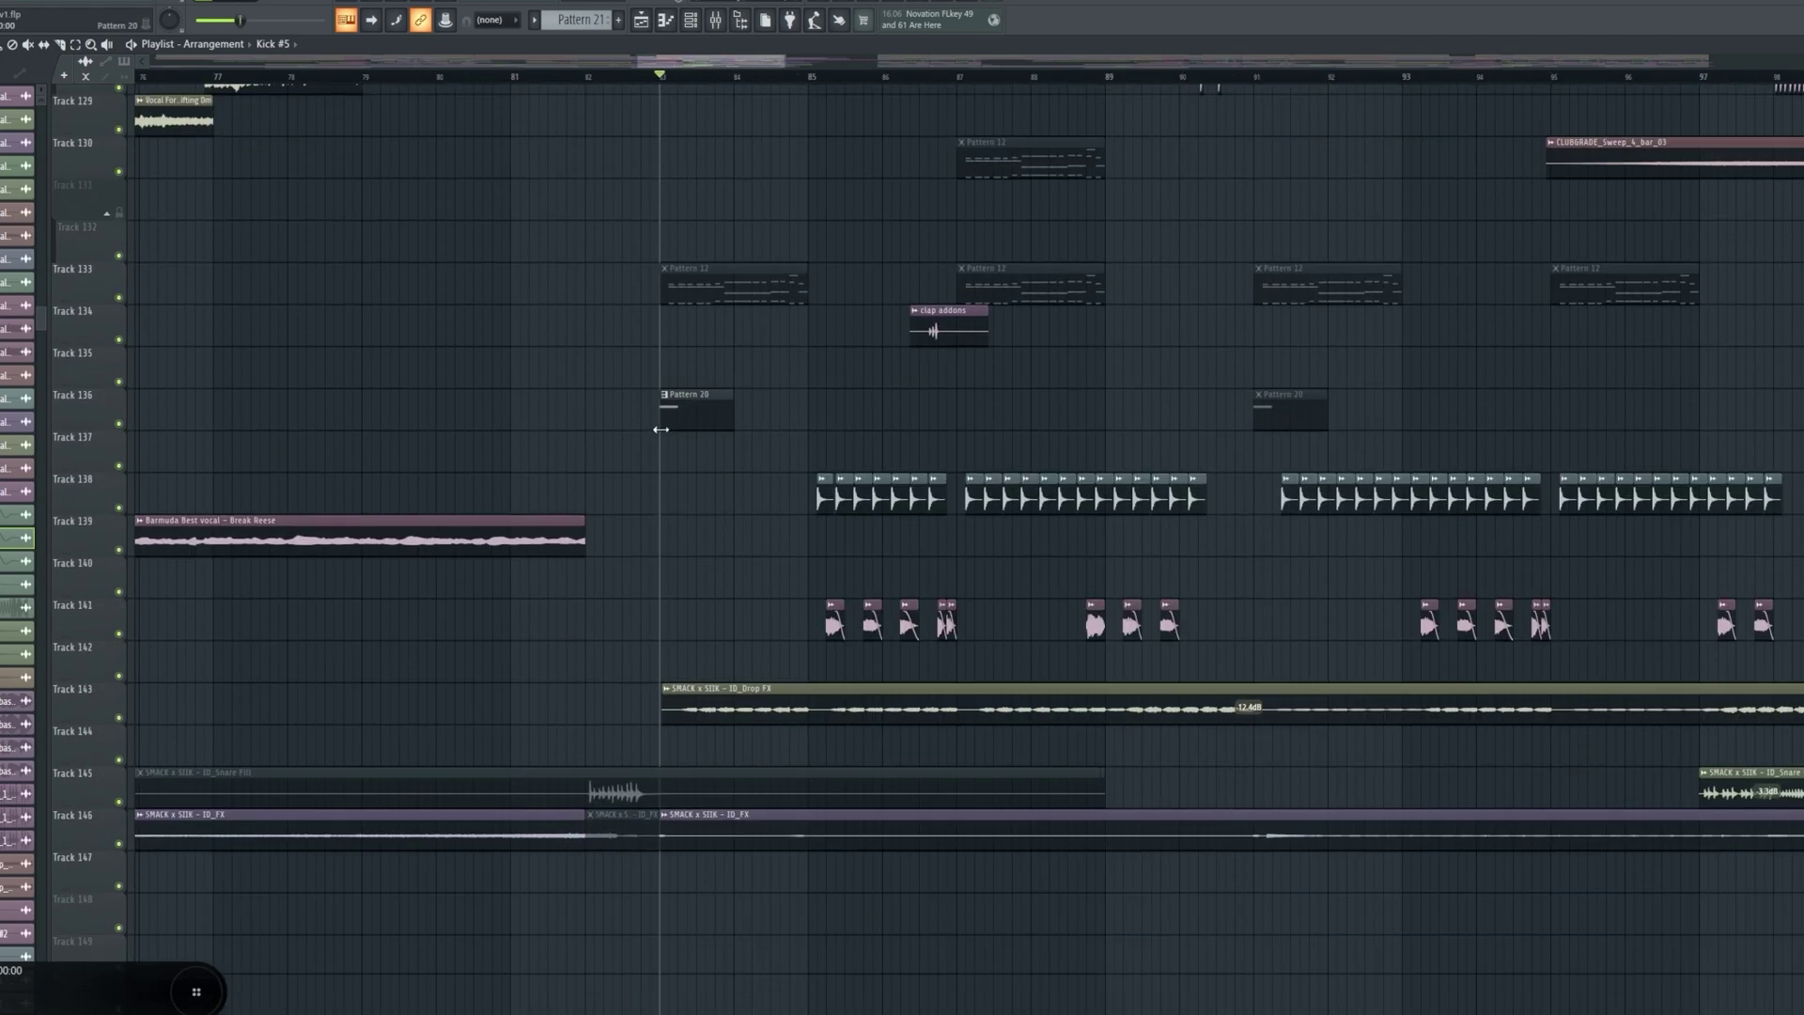
{"action": "scroll", "coordinate": [676, 390], "scroll_direction": "down", "scroll_amount": 4}
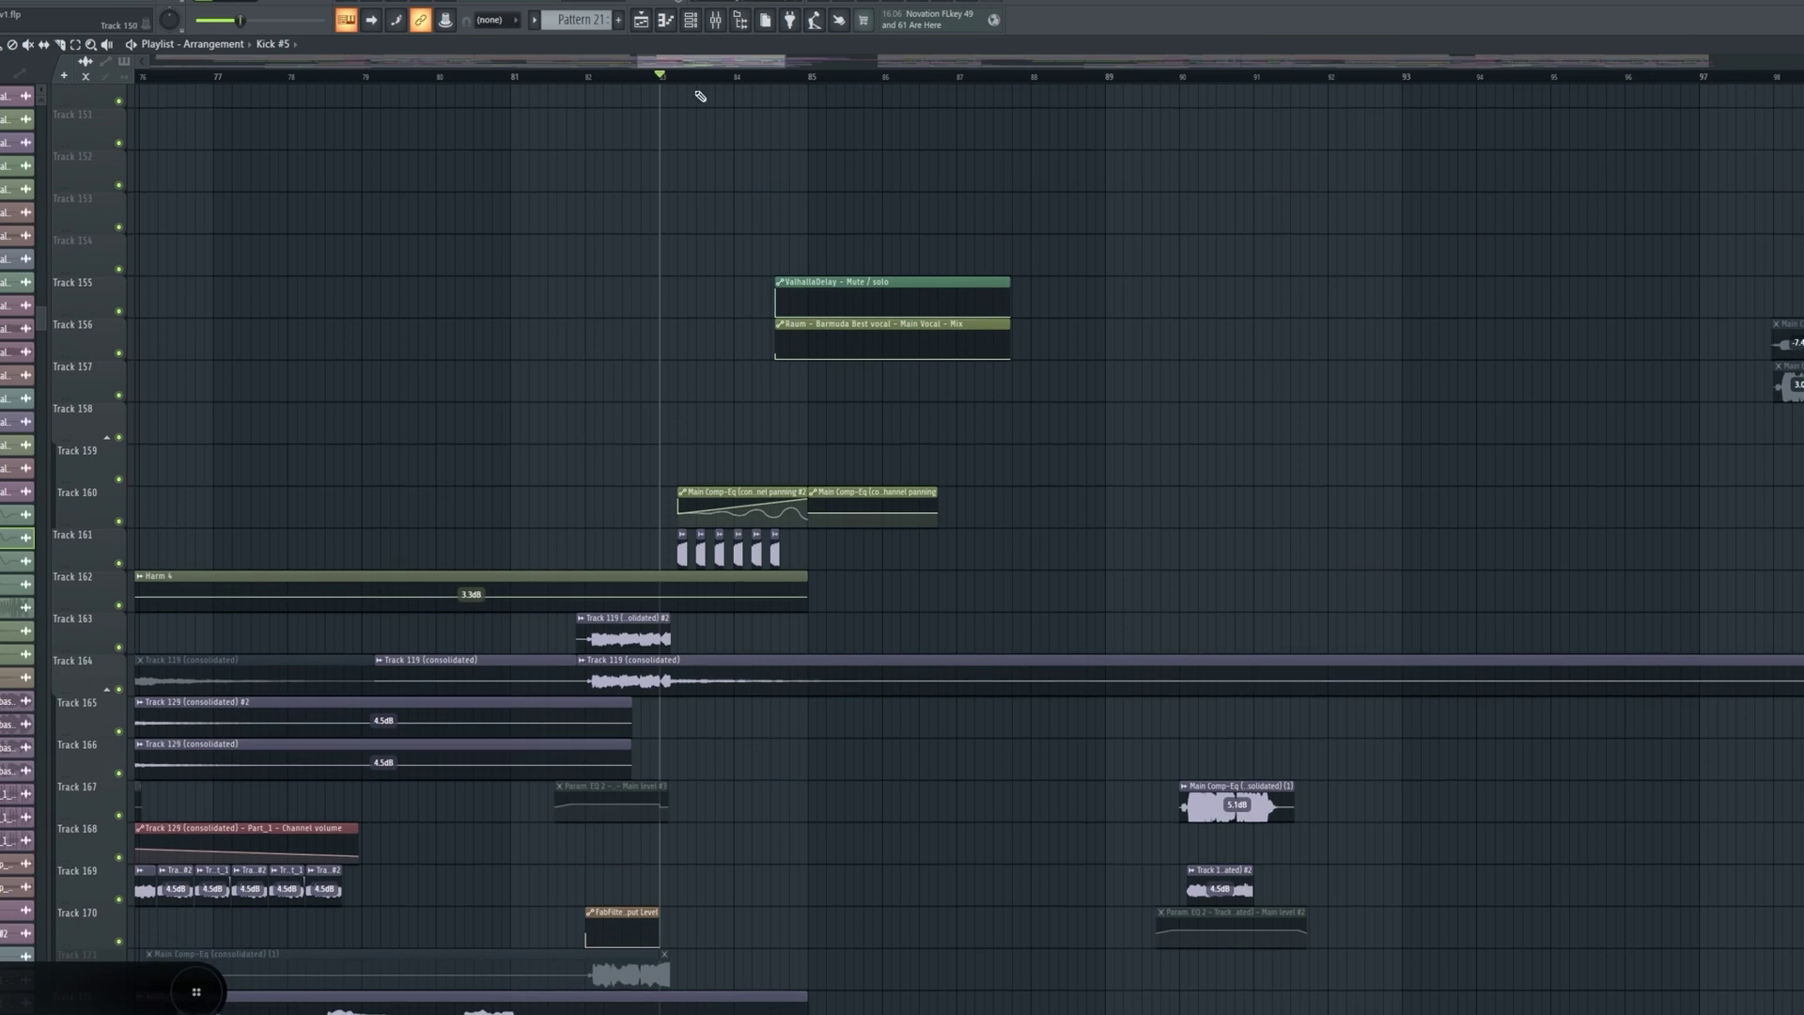
{"action": "scroll", "coordinate": [631, 83], "scroll_direction": "up", "scroll_amount": 2}
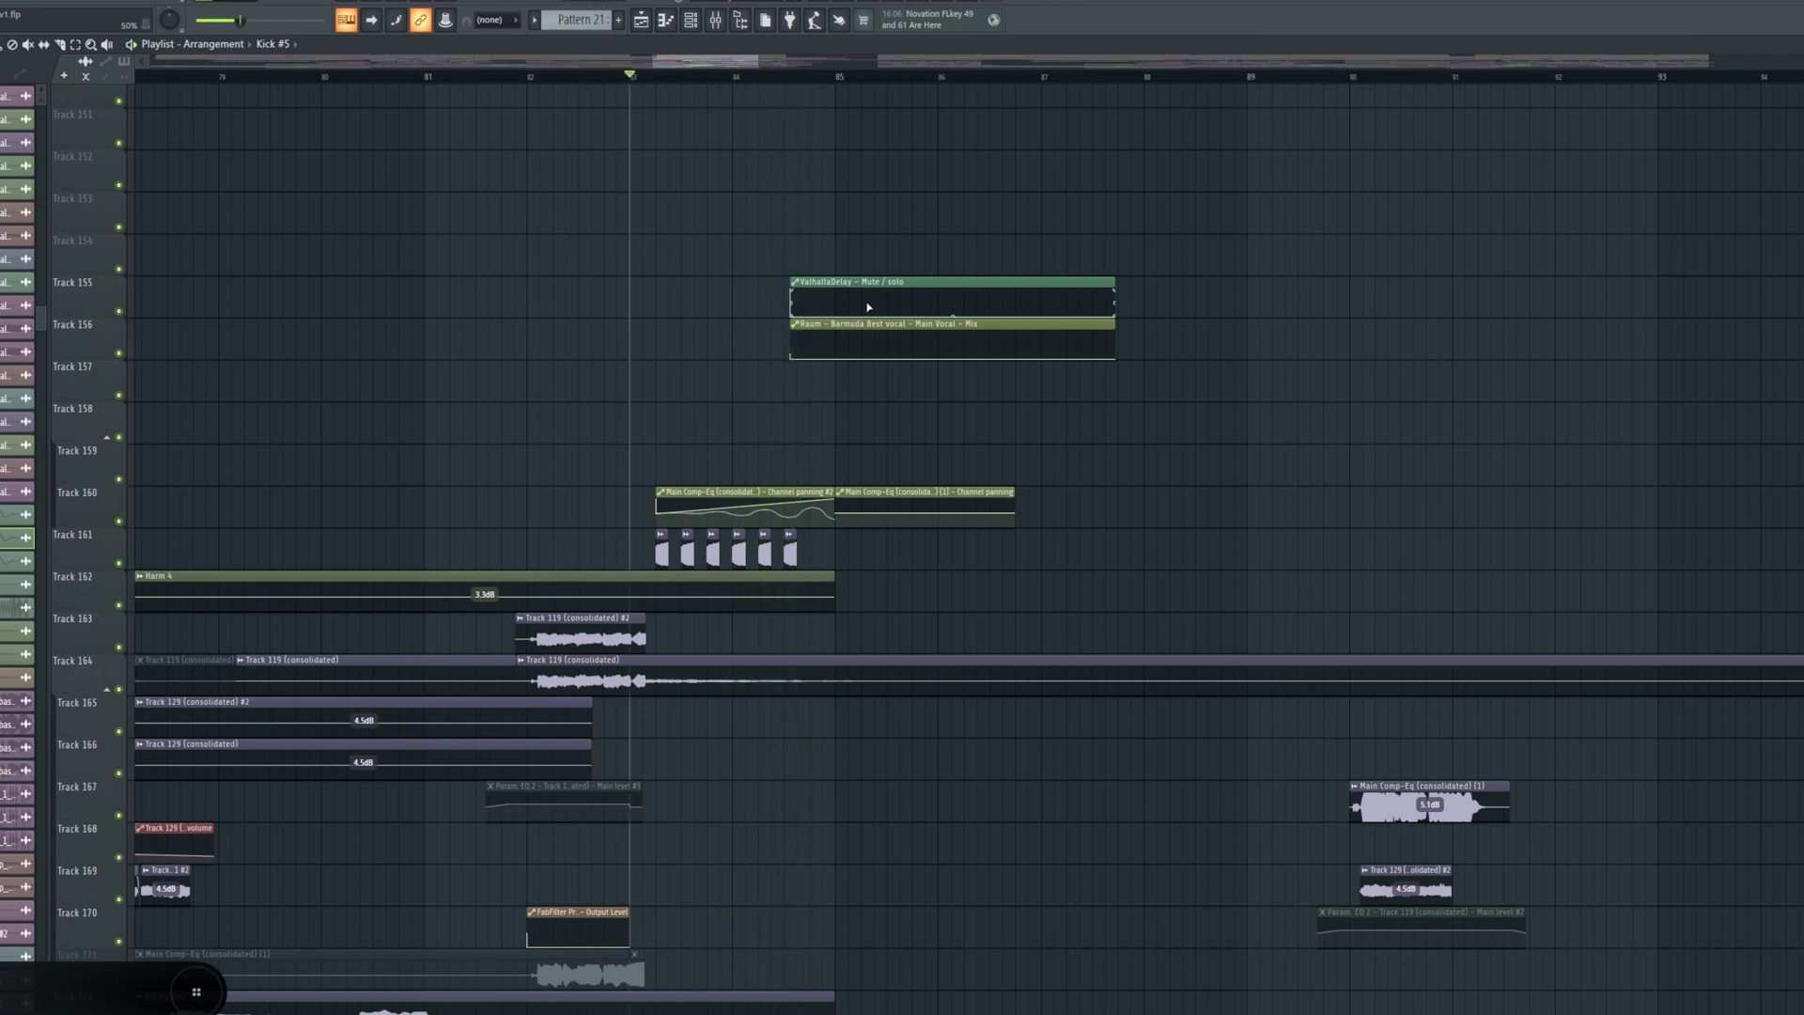
{"action": "scroll", "coordinate": [868, 307], "scroll_direction": "down", "scroll_amount": 1}
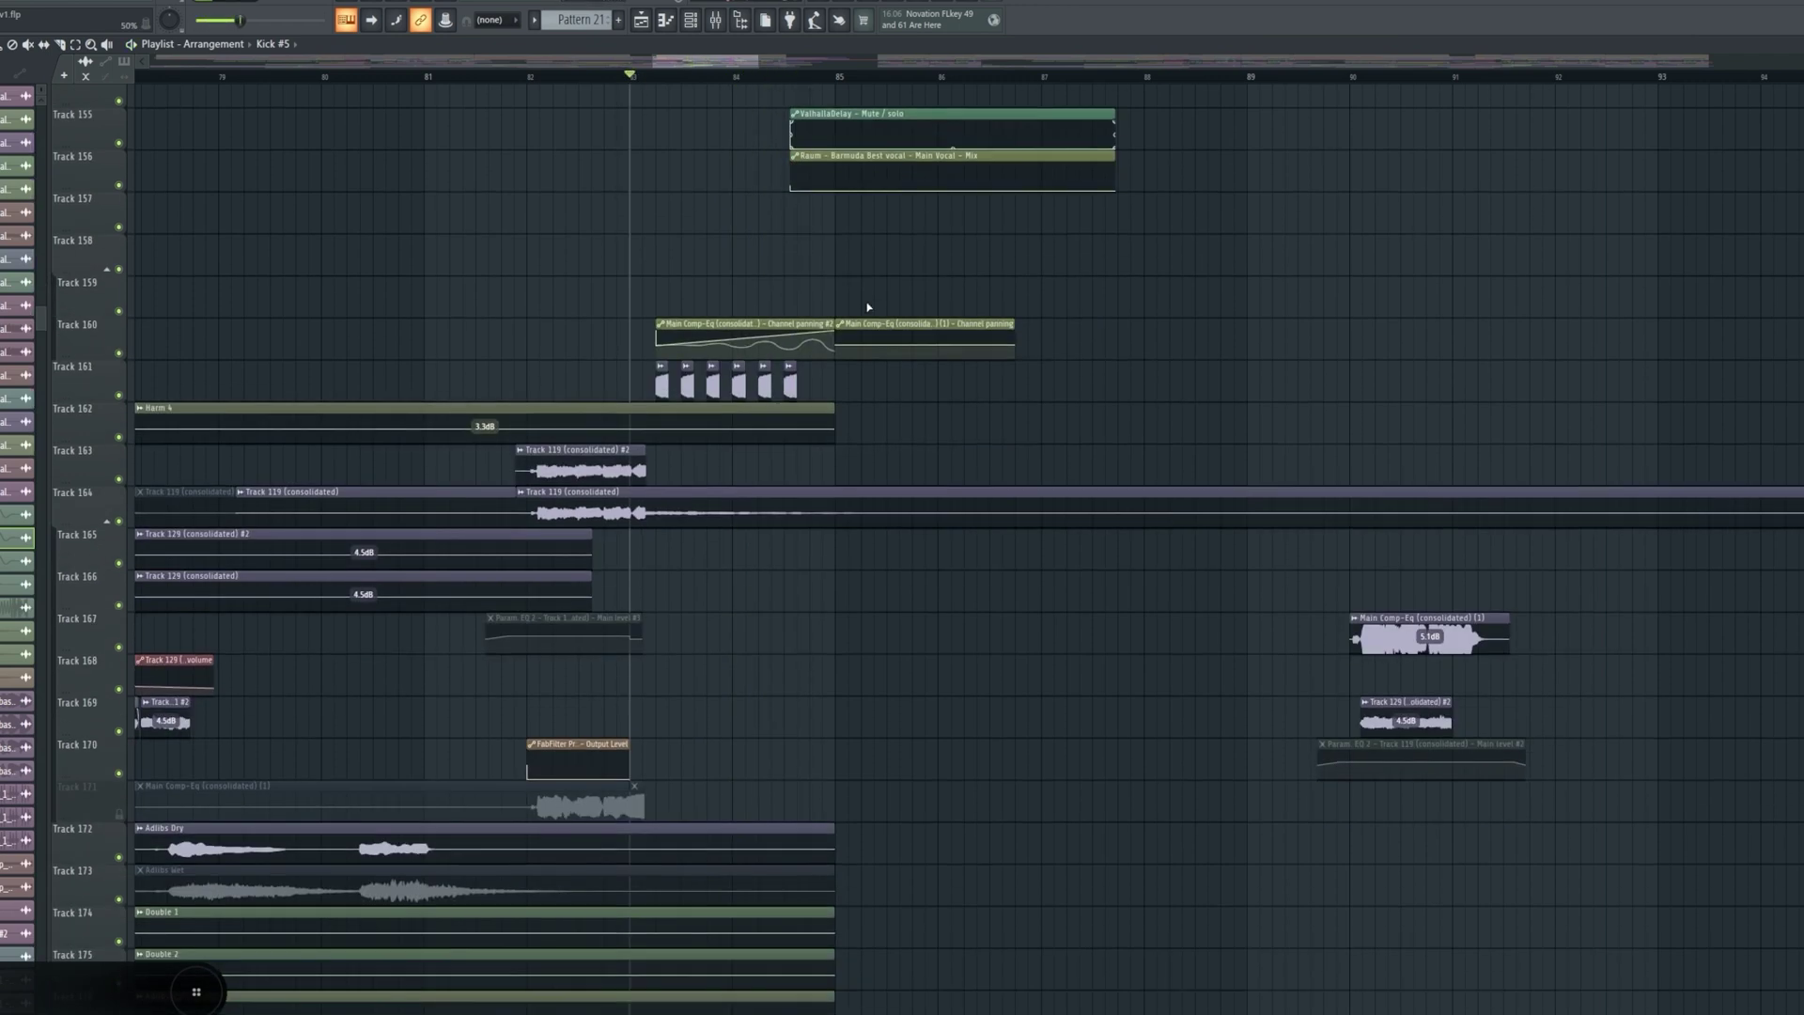
{"action": "scroll", "coordinate": [722, 373], "scroll_direction": "down", "scroll_amount": 1}
{"action": "scroll", "coordinate": [723, 374], "scroll_direction": "up", "scroll_amount": 3}
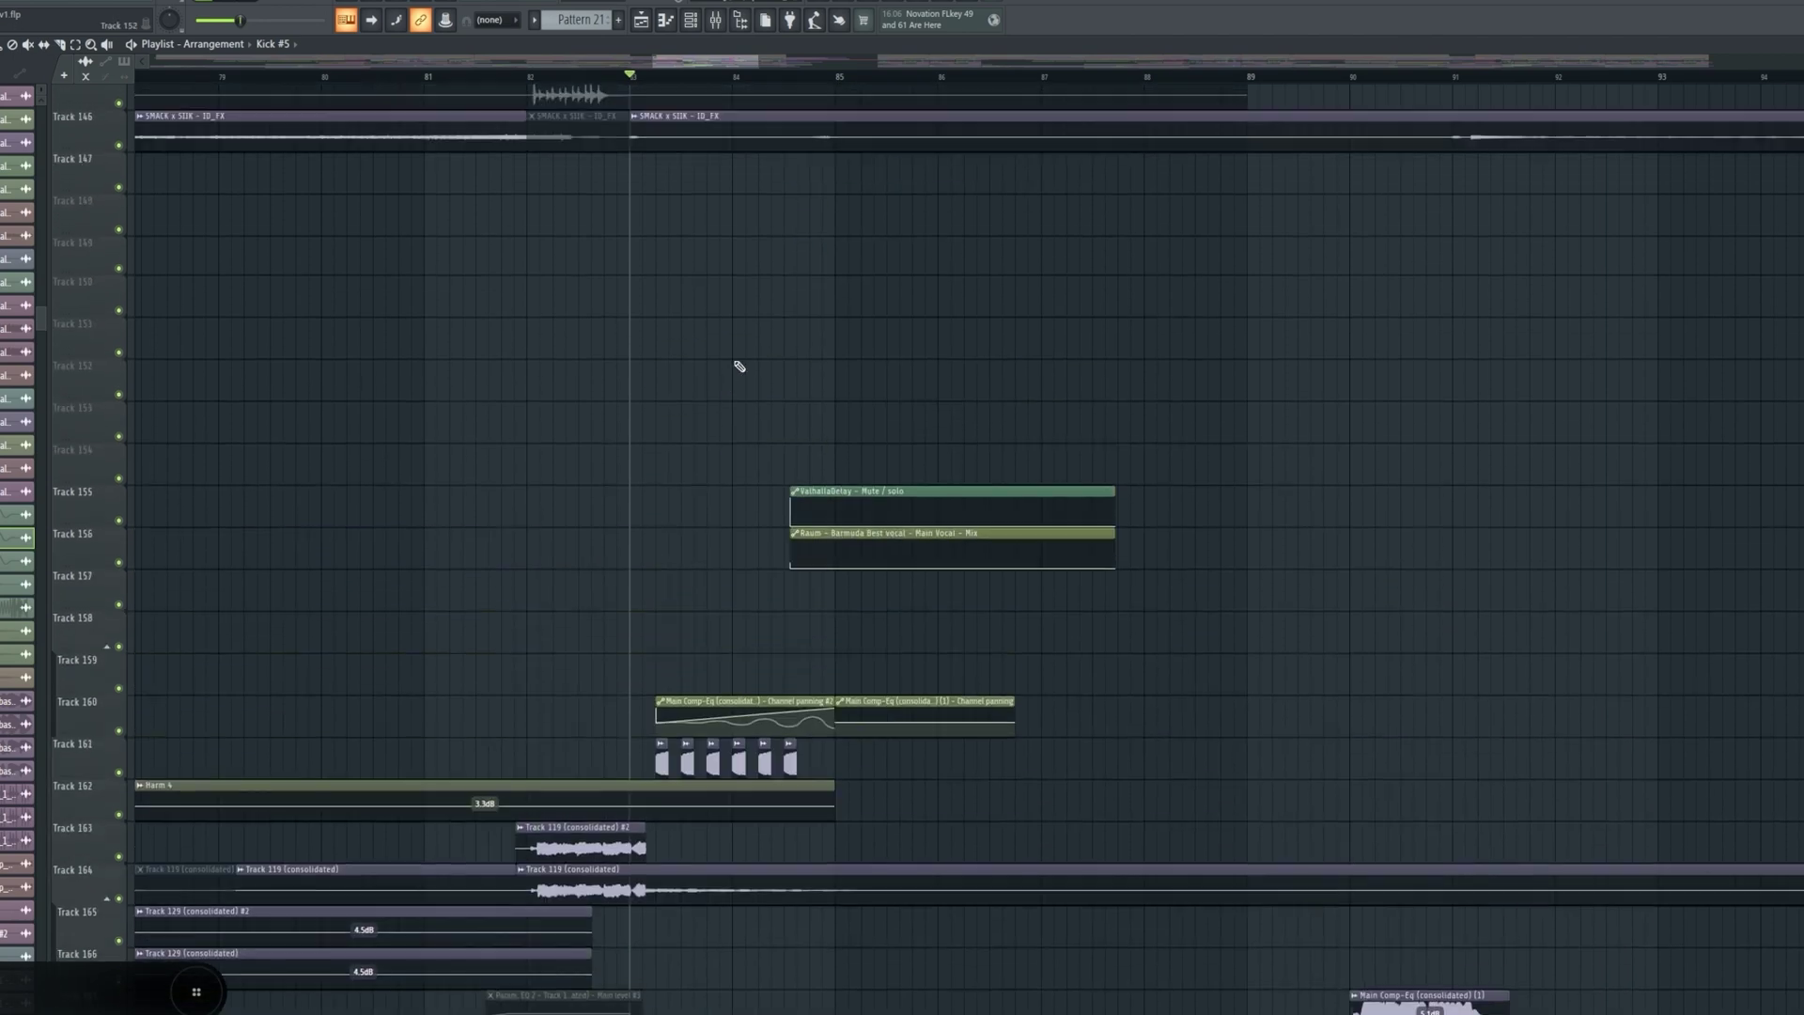
- Play all tracks through the drop from bar 85 while reviewing its automation, vocal chop, percussion and crash layers
{"action": "left_click_drag", "start_coordinate": [657, 65], "coordinate": [666, 70]}
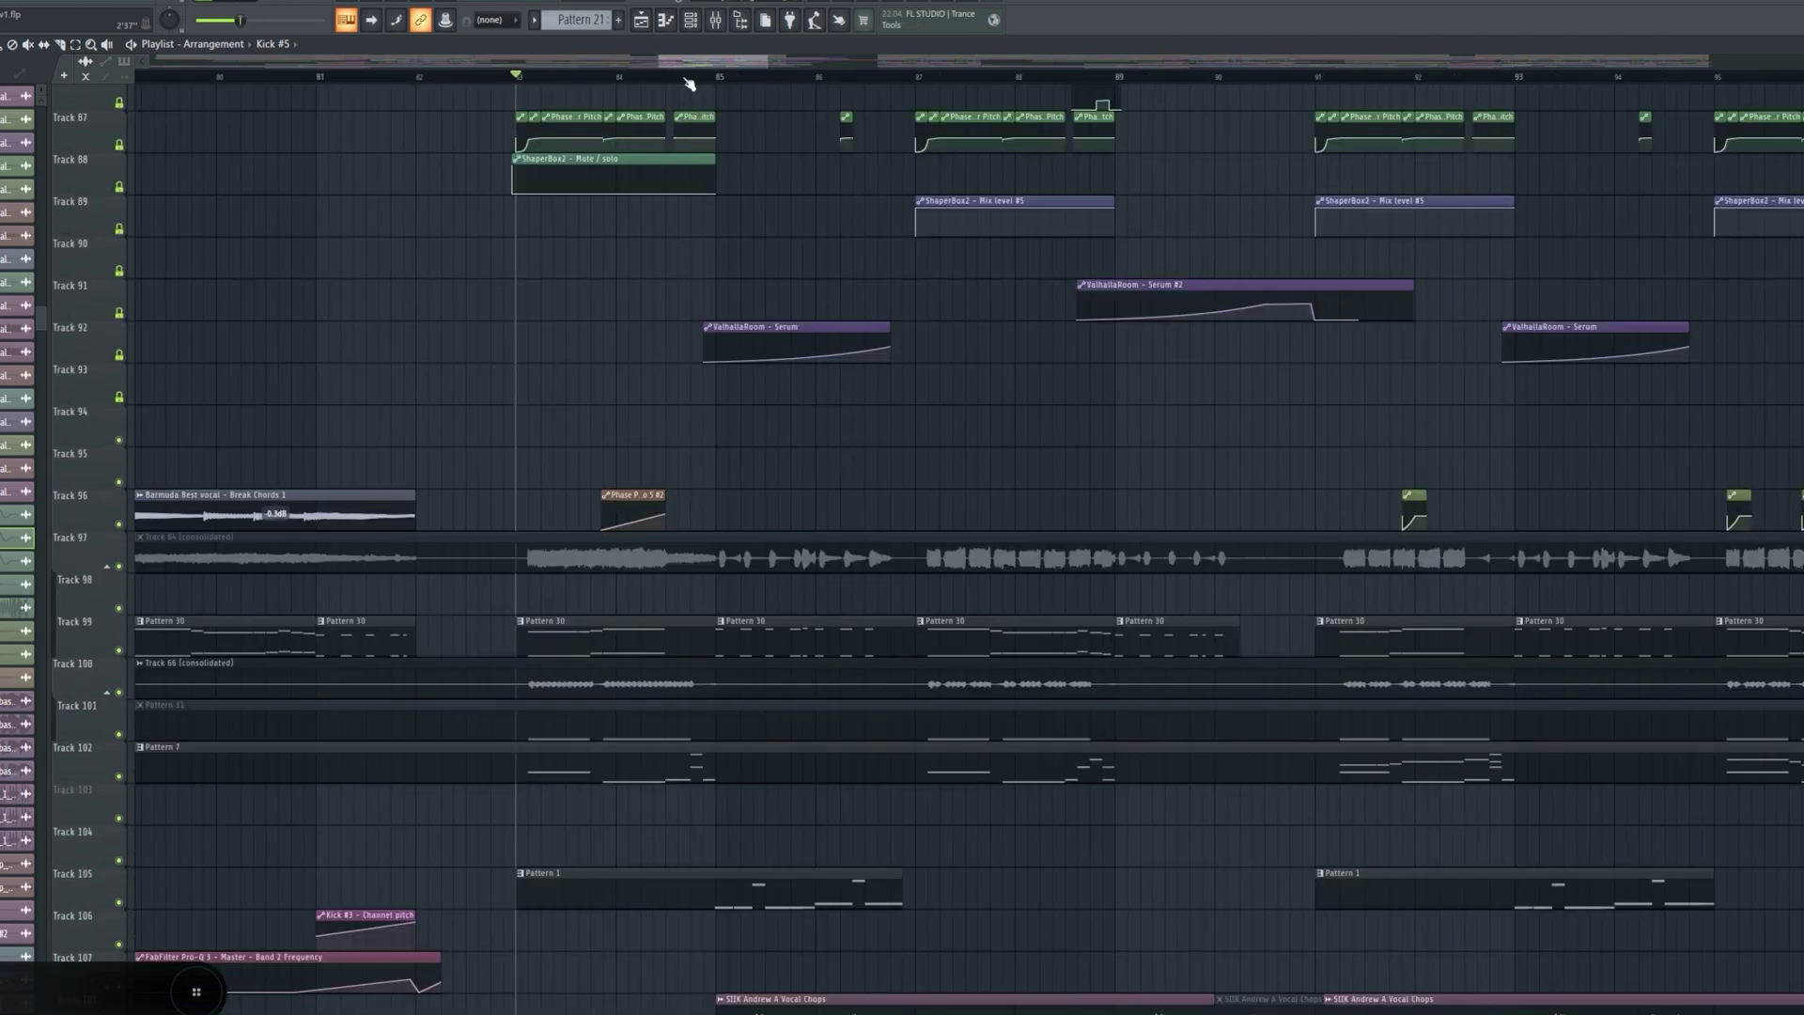
{"action": "scroll", "coordinate": [715, 70], "scroll_direction": "down", "scroll_amount": 2}
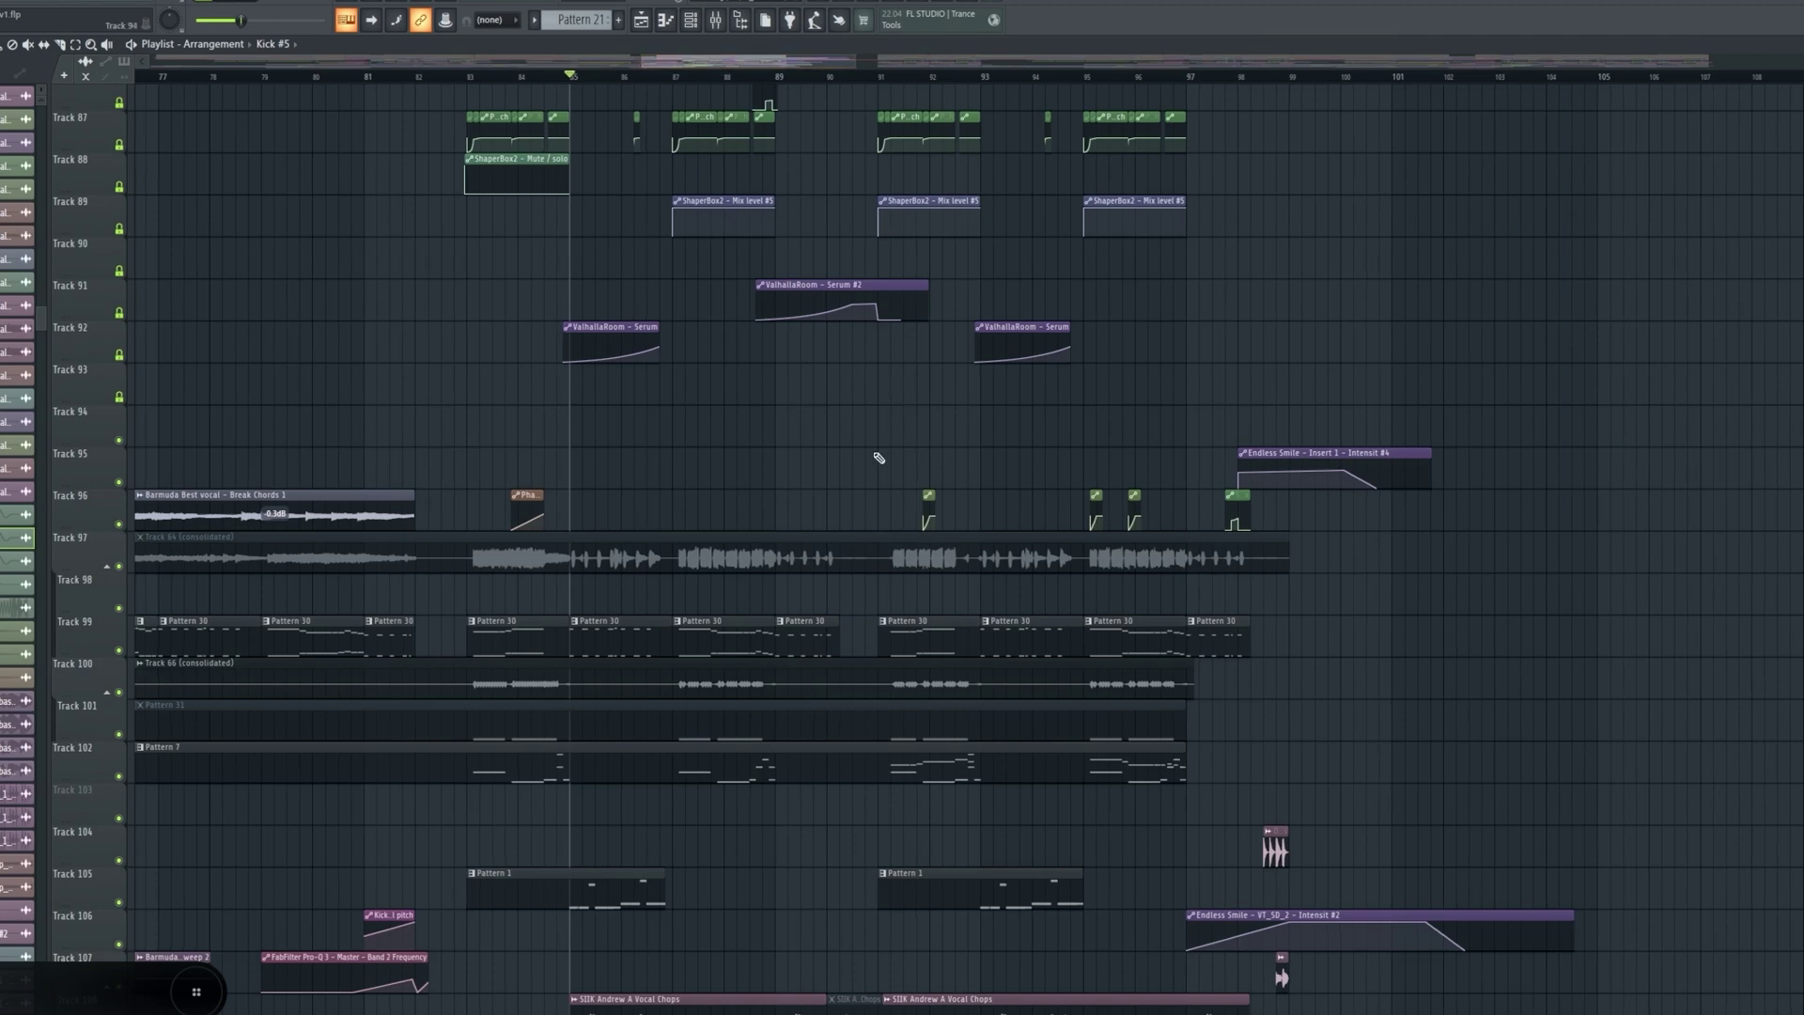
{"action": "scroll", "coordinate": [878, 458], "scroll_direction": "down", "scroll_amount": 5}
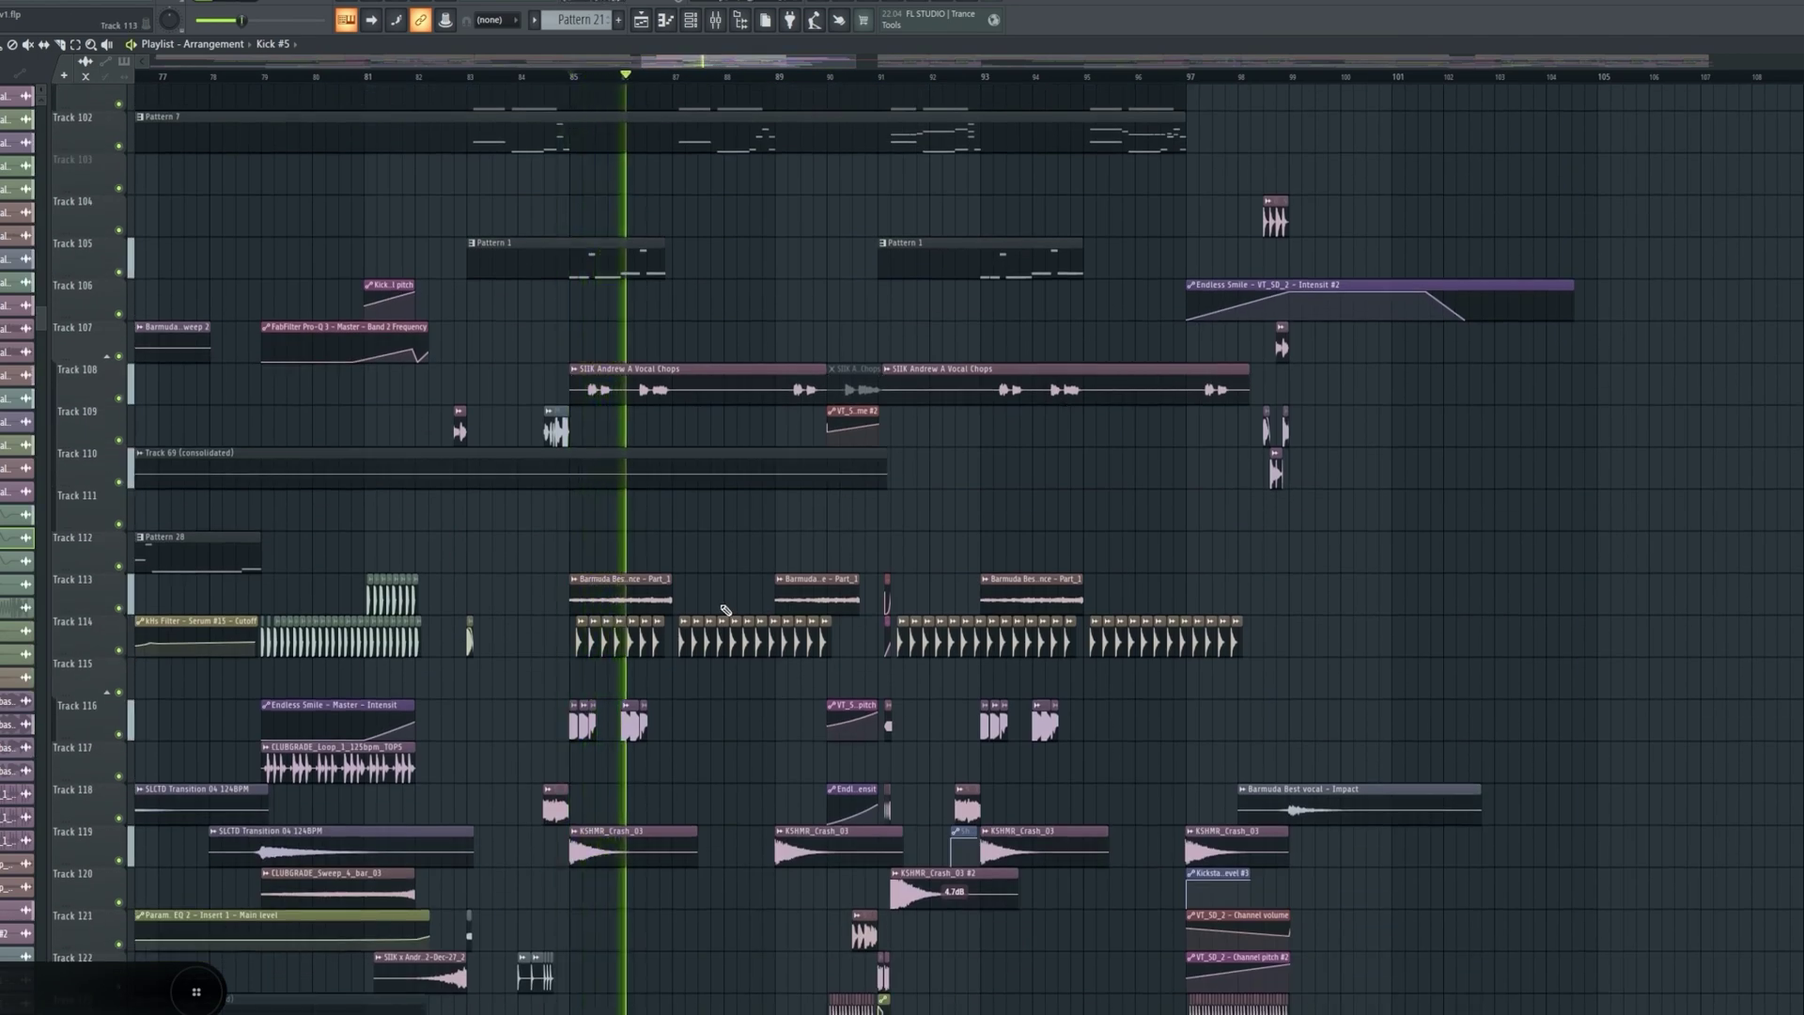
{"action": "scroll", "coordinate": [735, 504], "scroll_direction": "down", "scroll_amount": 5}
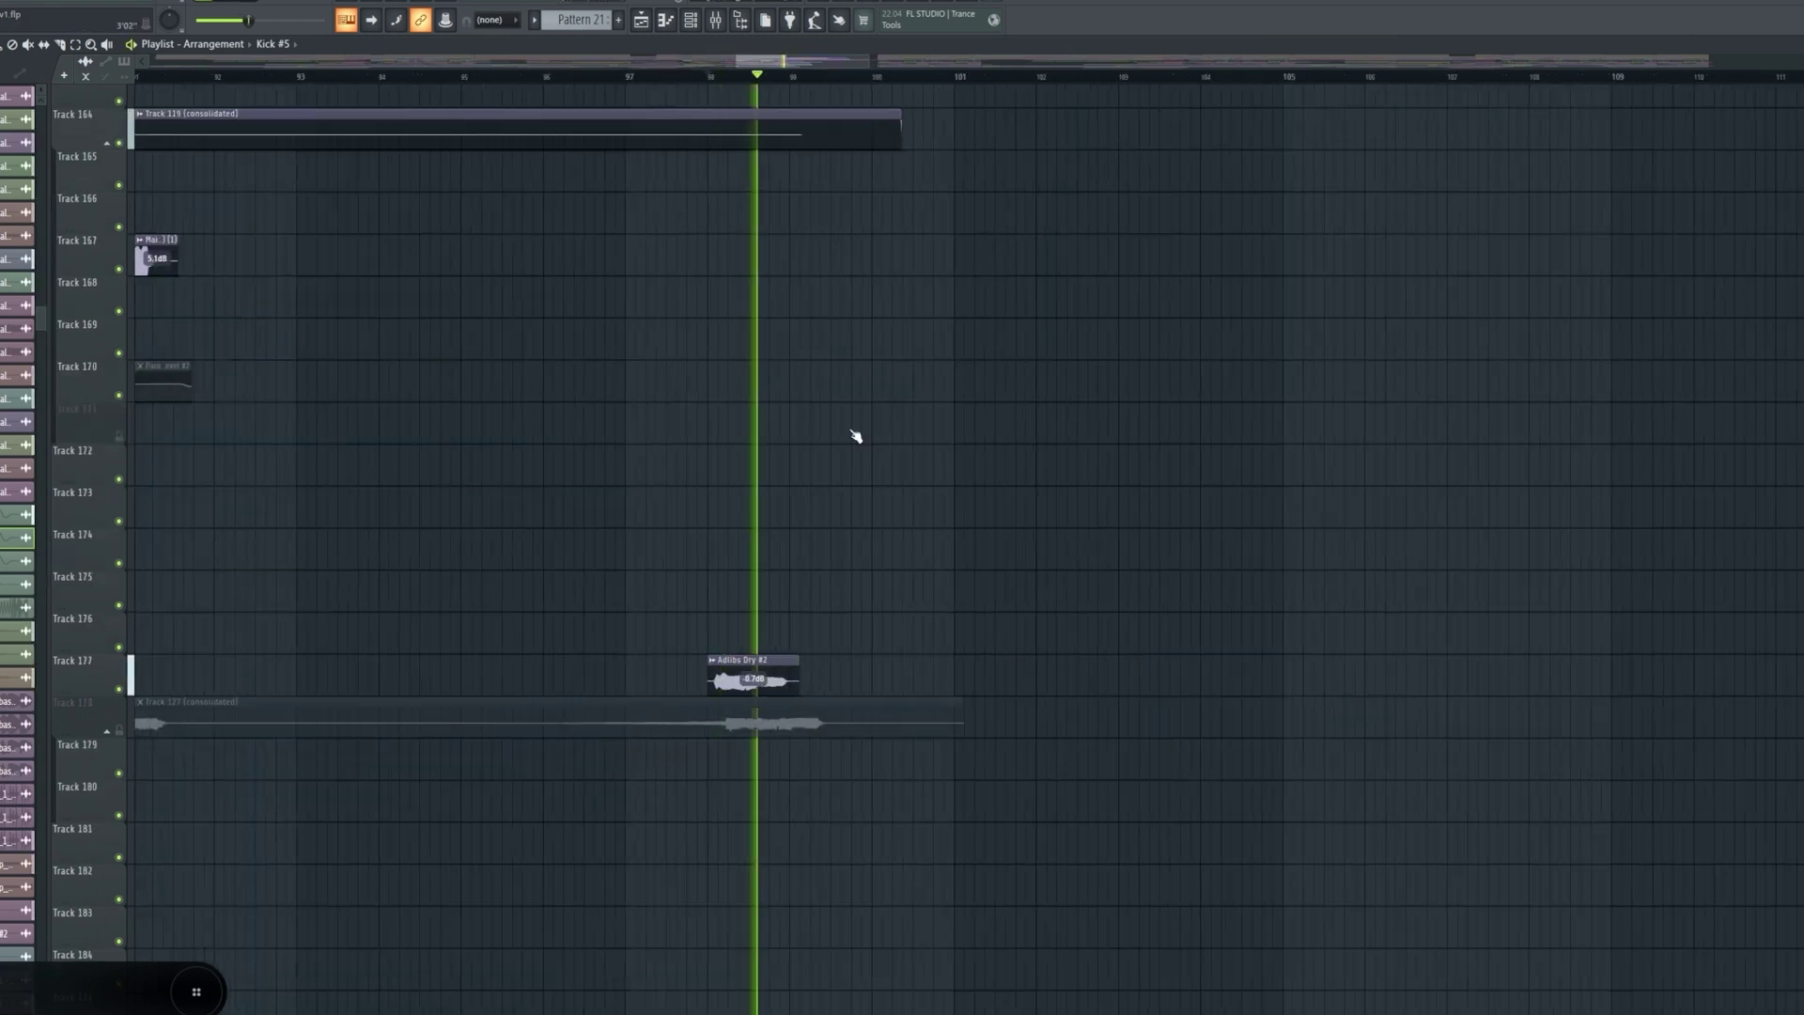
{"action": "key", "text": "space"}
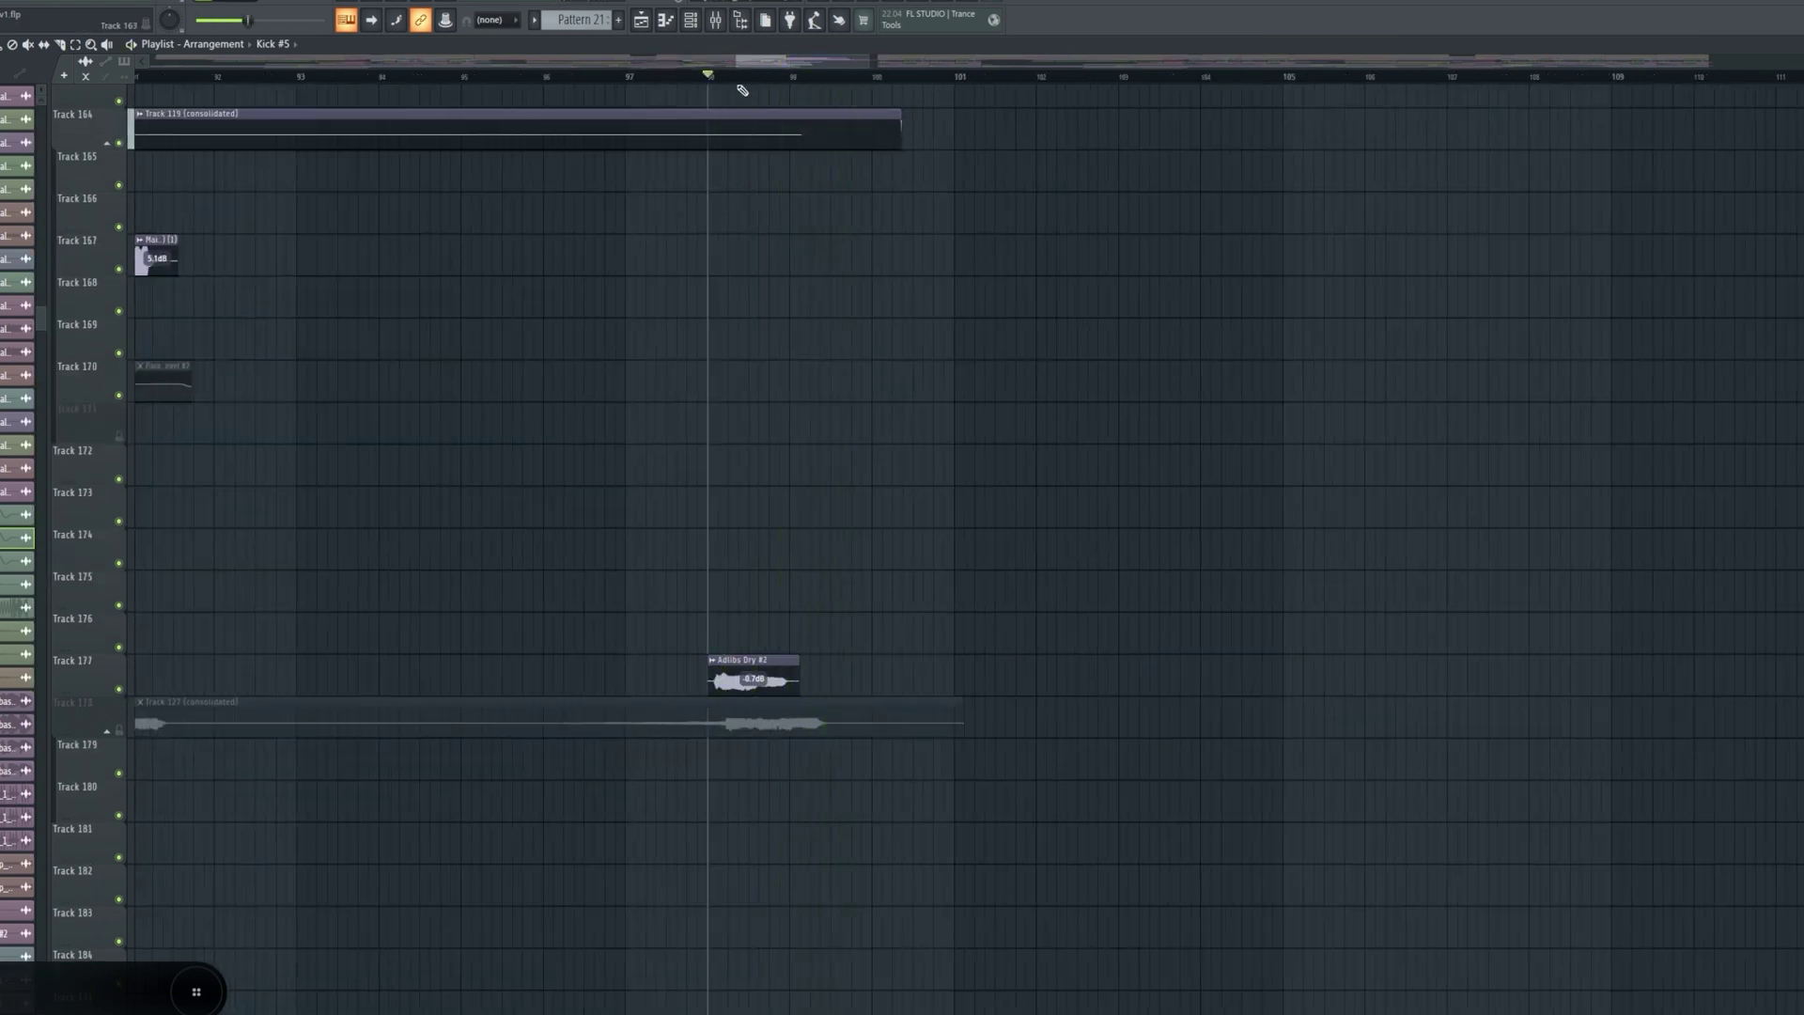
- Audition the clips on Tracks 59 and 61 soloed with the automation on Tracks 62, 63 and 65 from bar 99
{"action": "scroll", "coordinate": [766, 495], "scroll_direction": "right", "scroll_amount": 4}
{"action": "scroll", "coordinate": [773, 471], "scroll_direction": "up", "scroll_amount": 20}
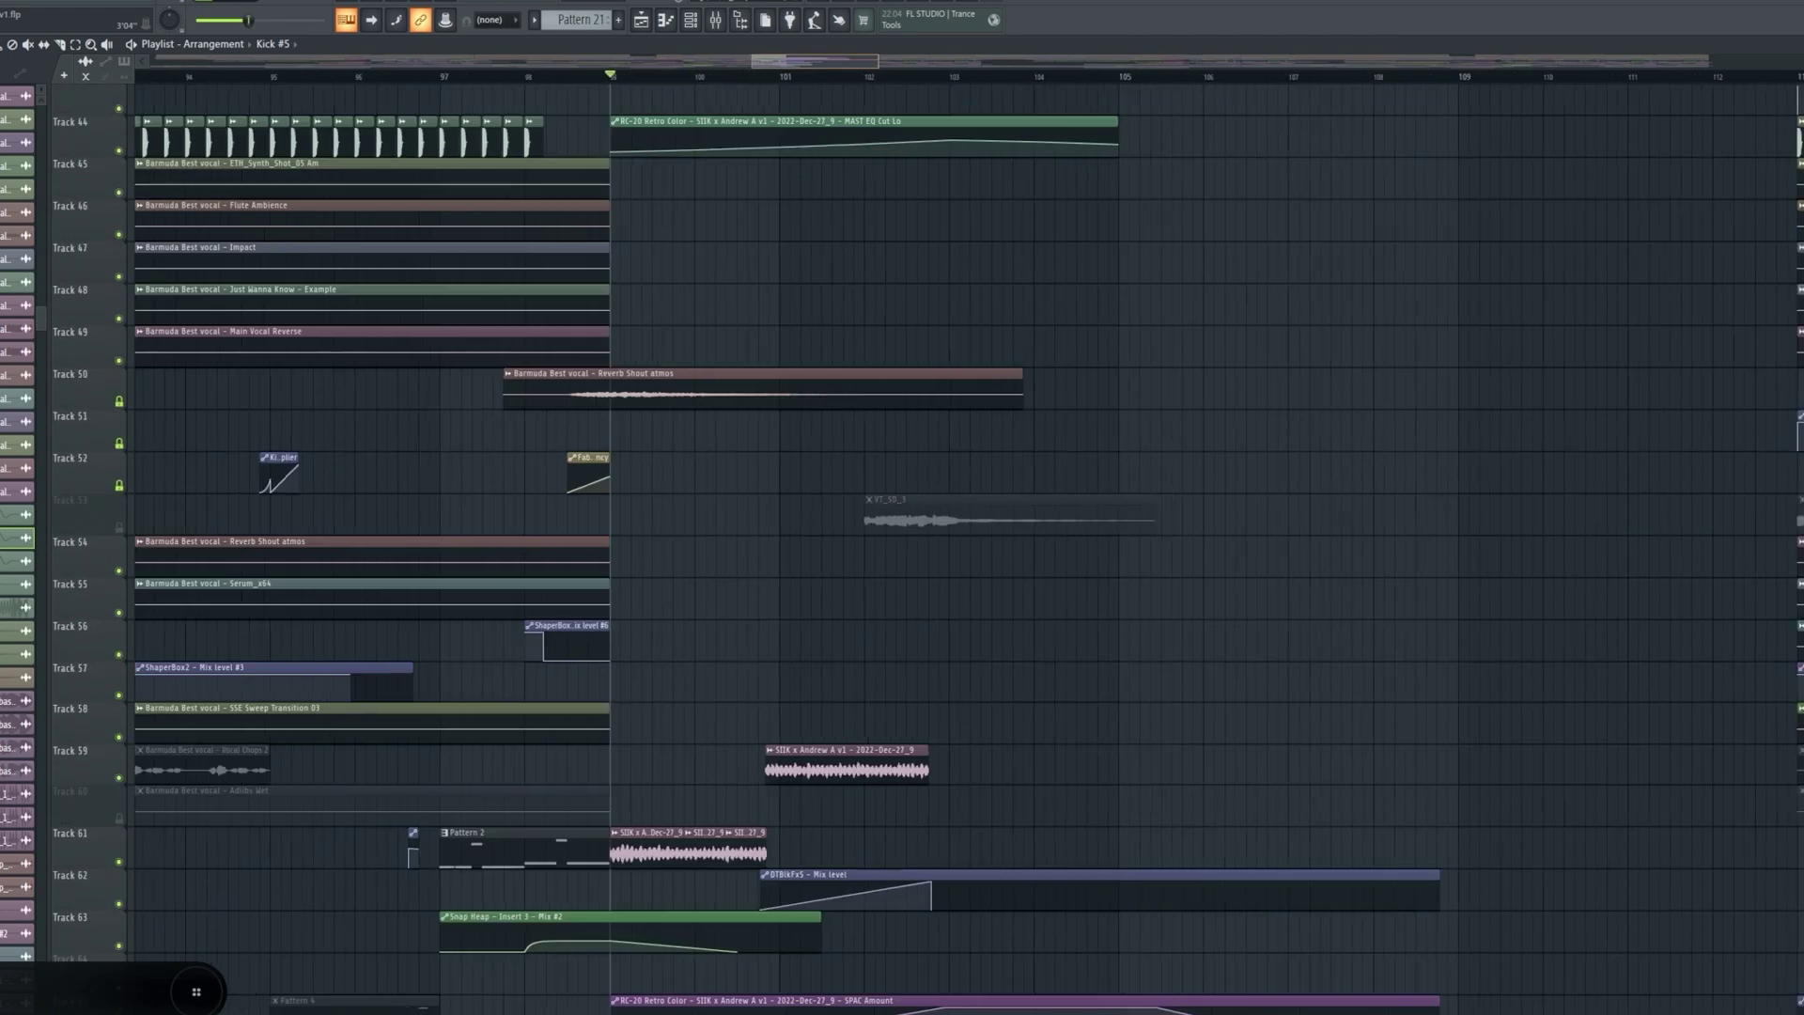
{"action": "scroll", "coordinate": [629, 61], "scroll_direction": "up", "scroll_amount": 1}
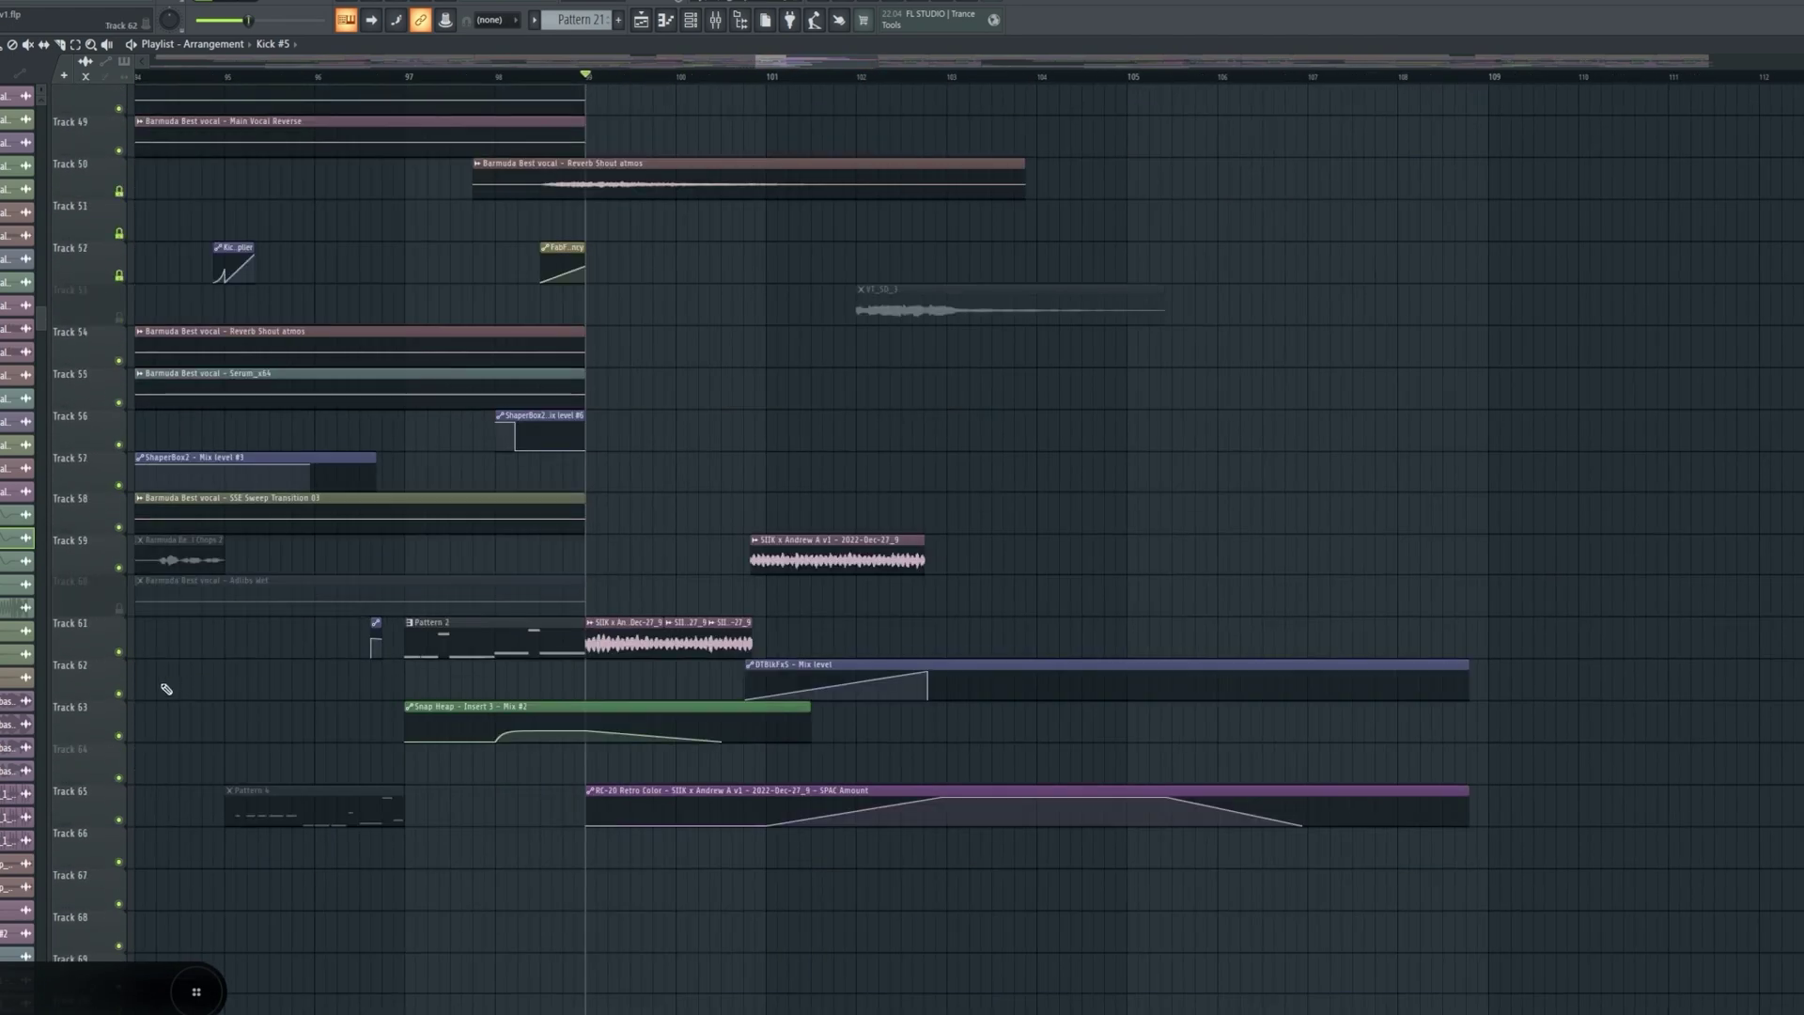
{"action": "right_click", "coordinate": [120, 651]}
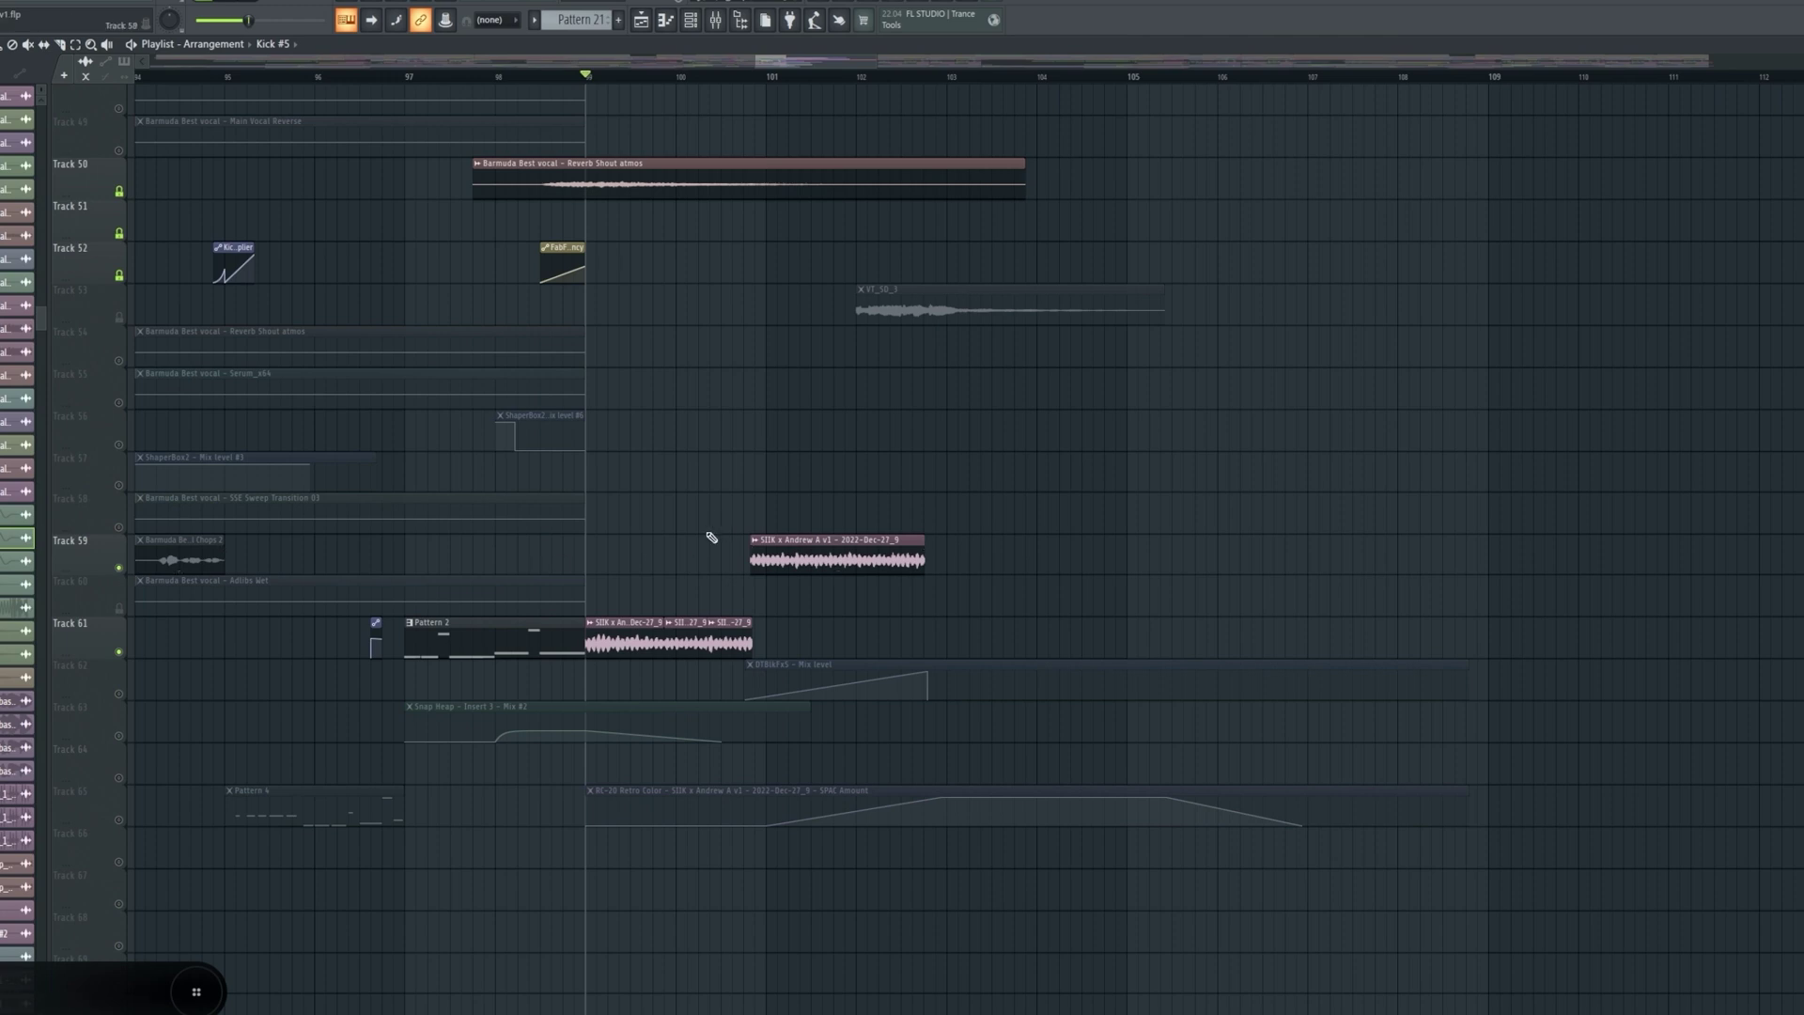
{"action": "left_click", "coordinate": [119, 693]}
{"action": "left_click", "coordinate": [120, 817]}
{"action": "left_click", "coordinate": [119, 736]}
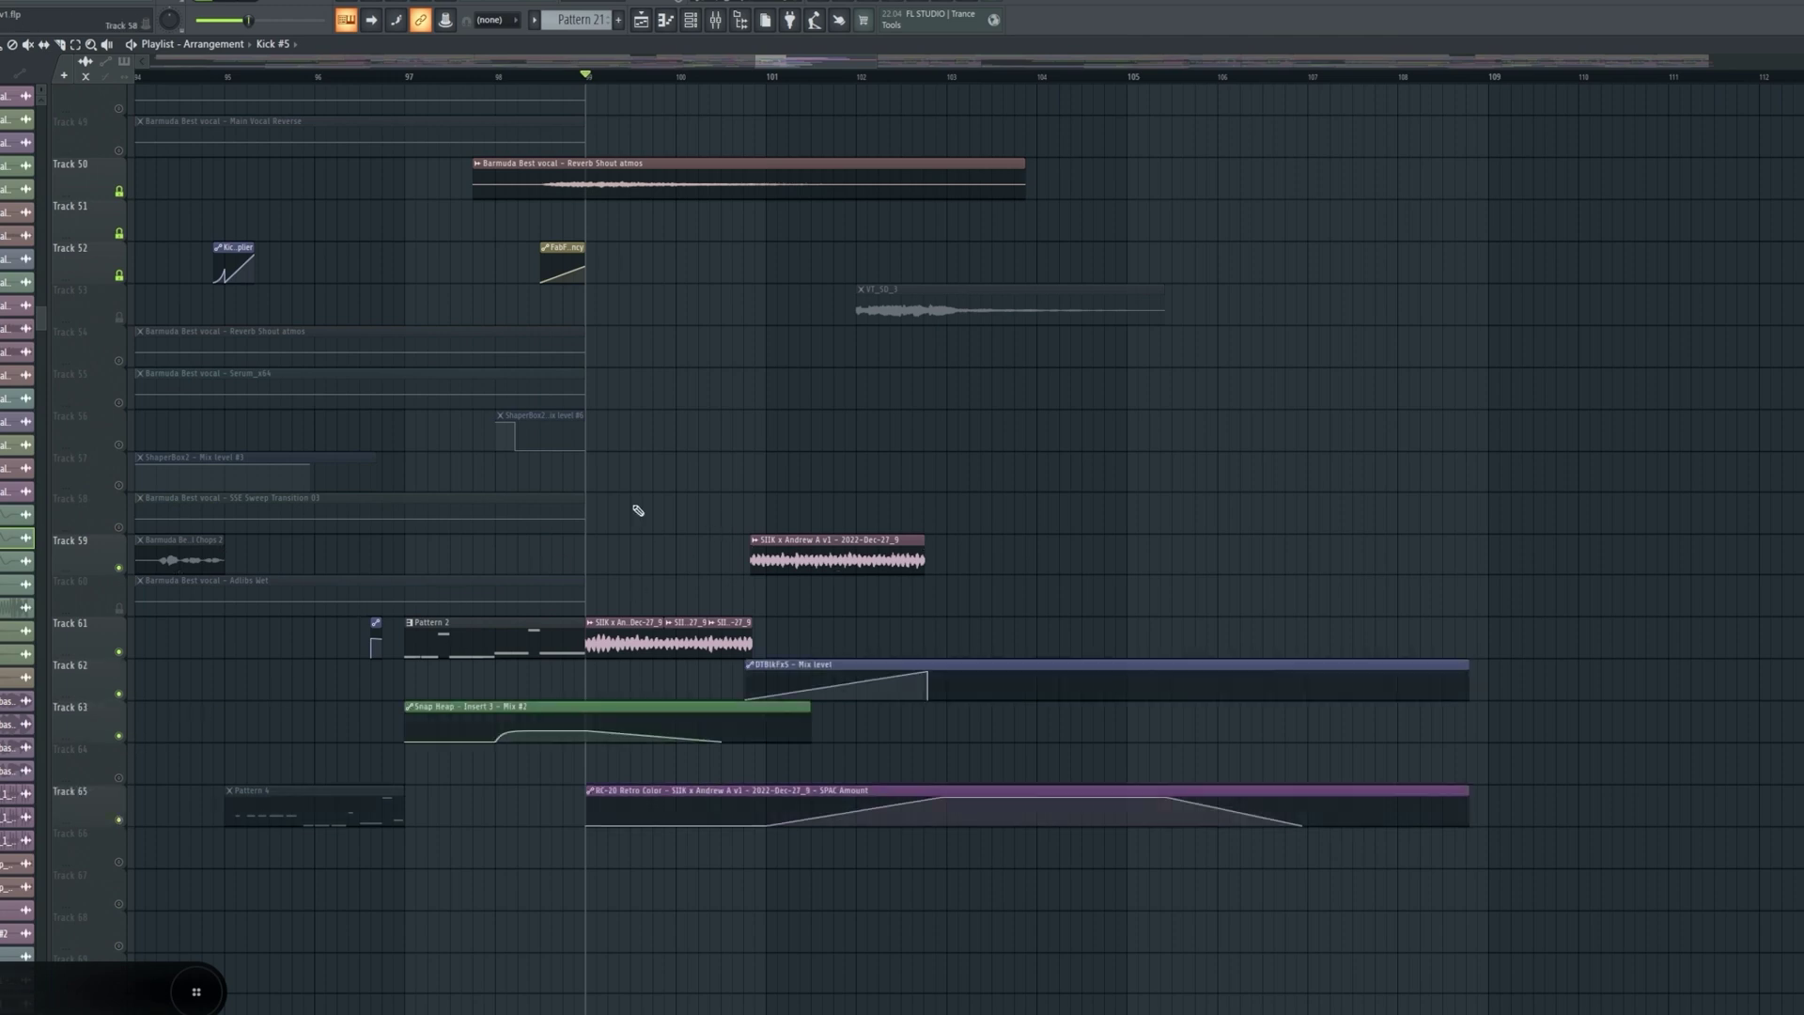
{"action": "key", "text": "space"}
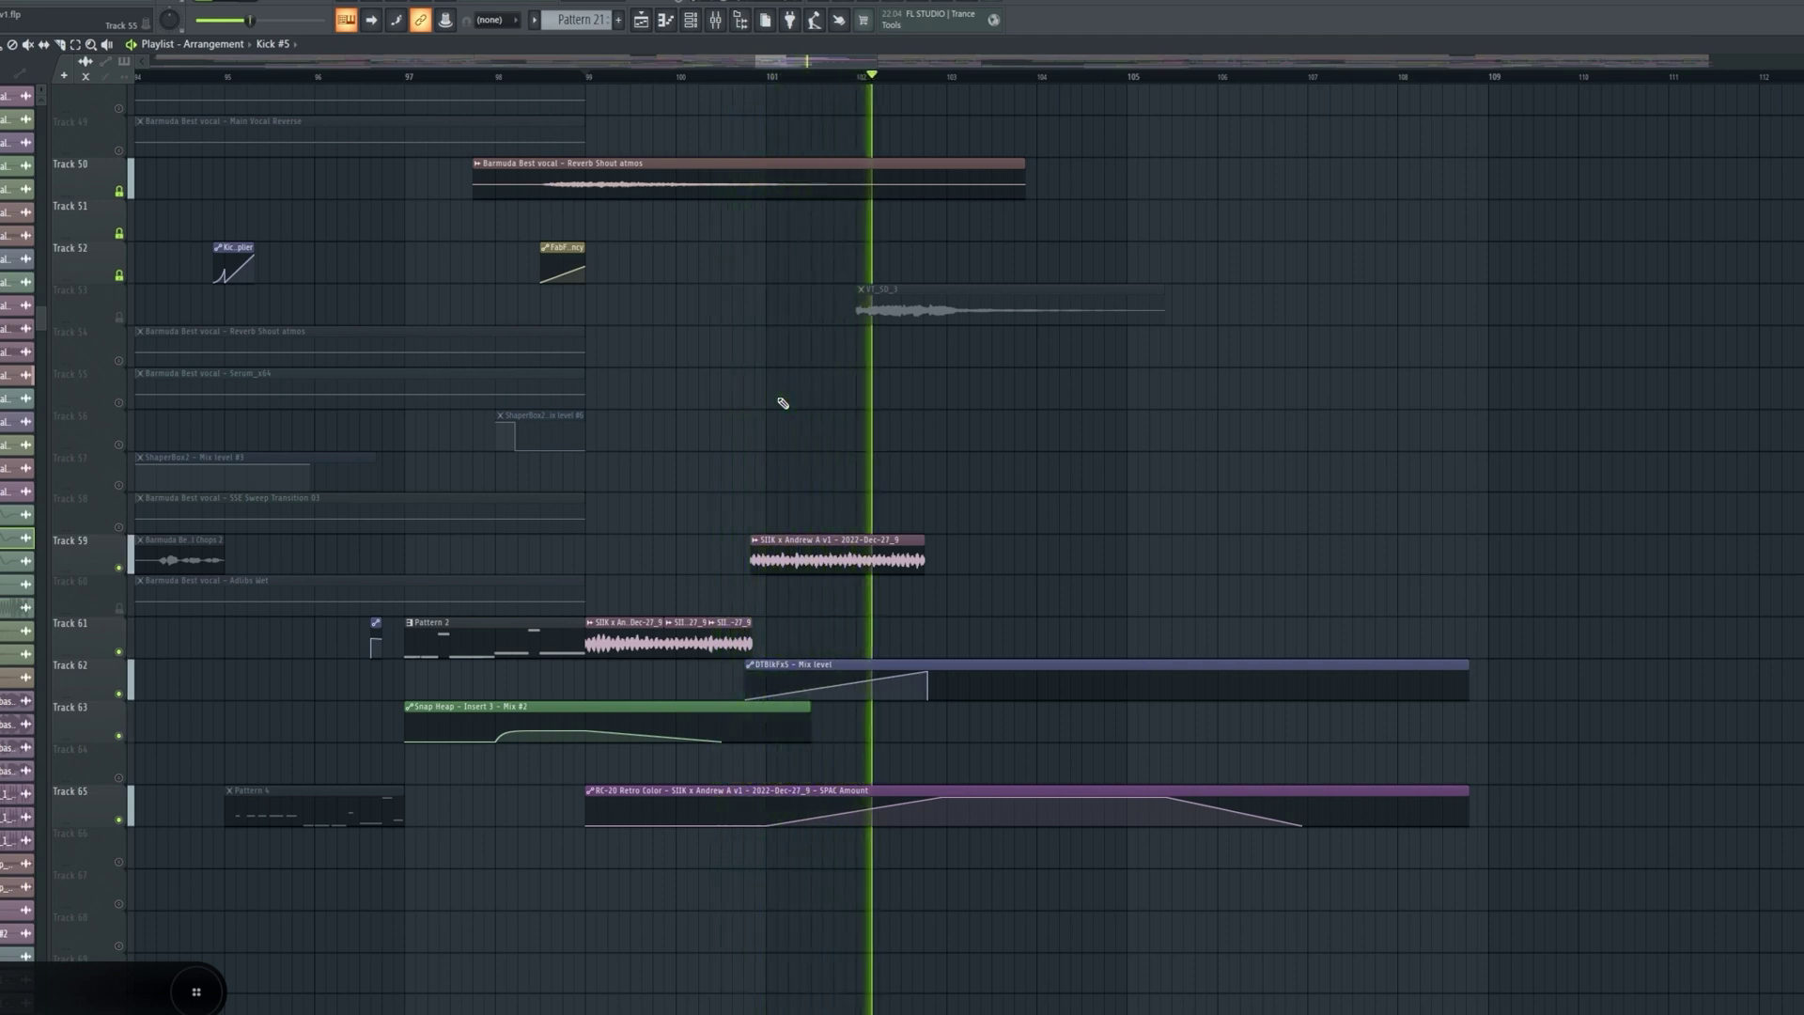
{"action": "key", "text": "space"}
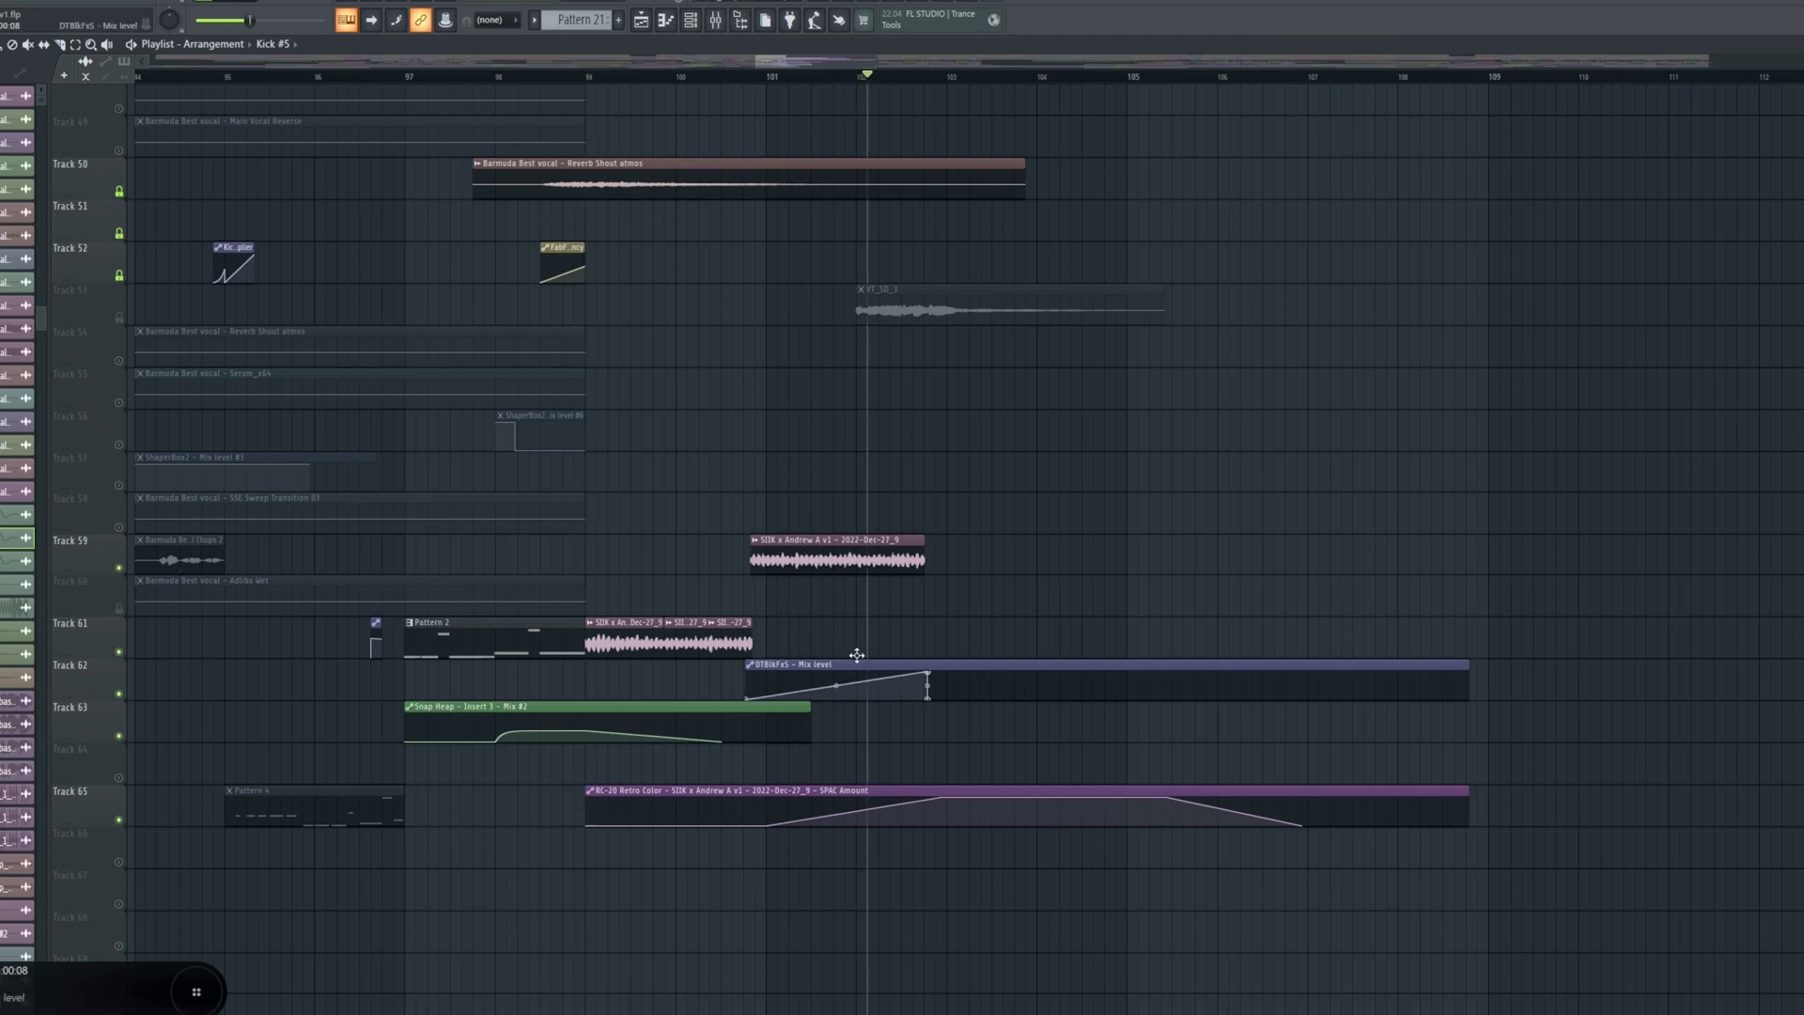
- Open the Track 59 clip's sample settings and the DTBlkFxS effect on its mixer track
{"action": "double_click", "coordinate": [819, 561]}
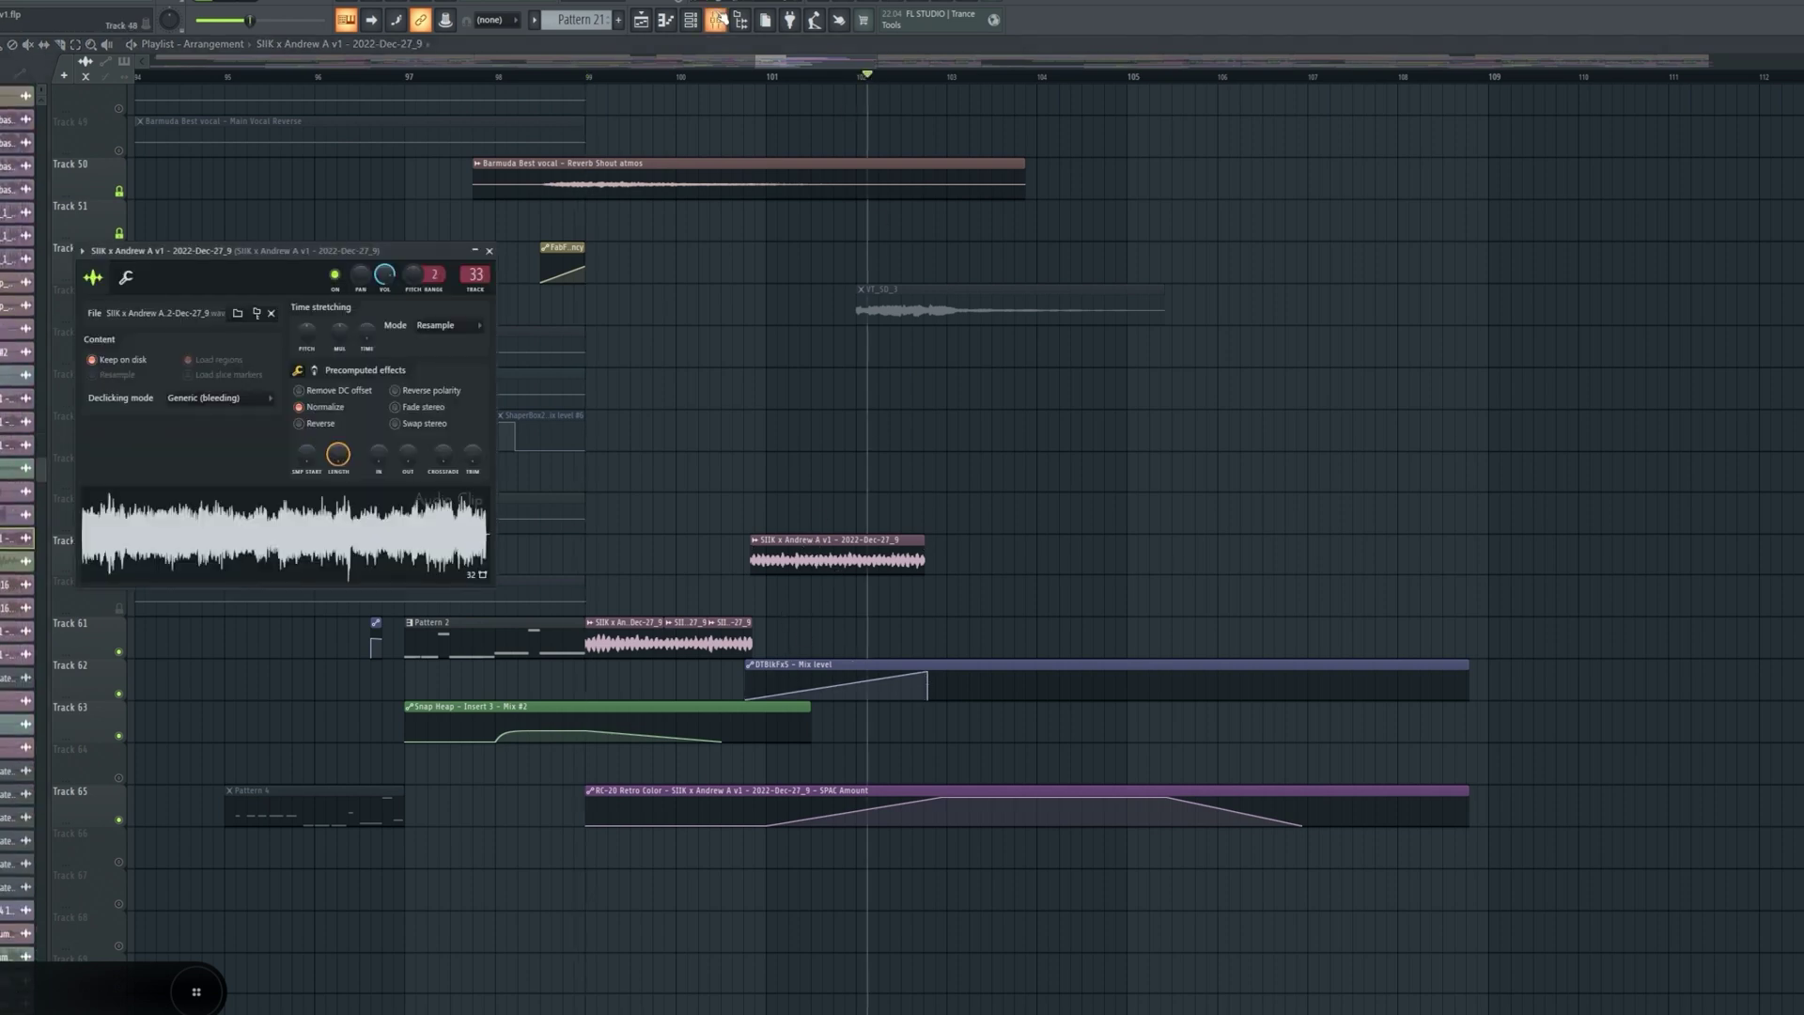
{"action": "left_click", "coordinate": [718, 21]}
{"action": "left_click", "coordinate": [1082, 567]}
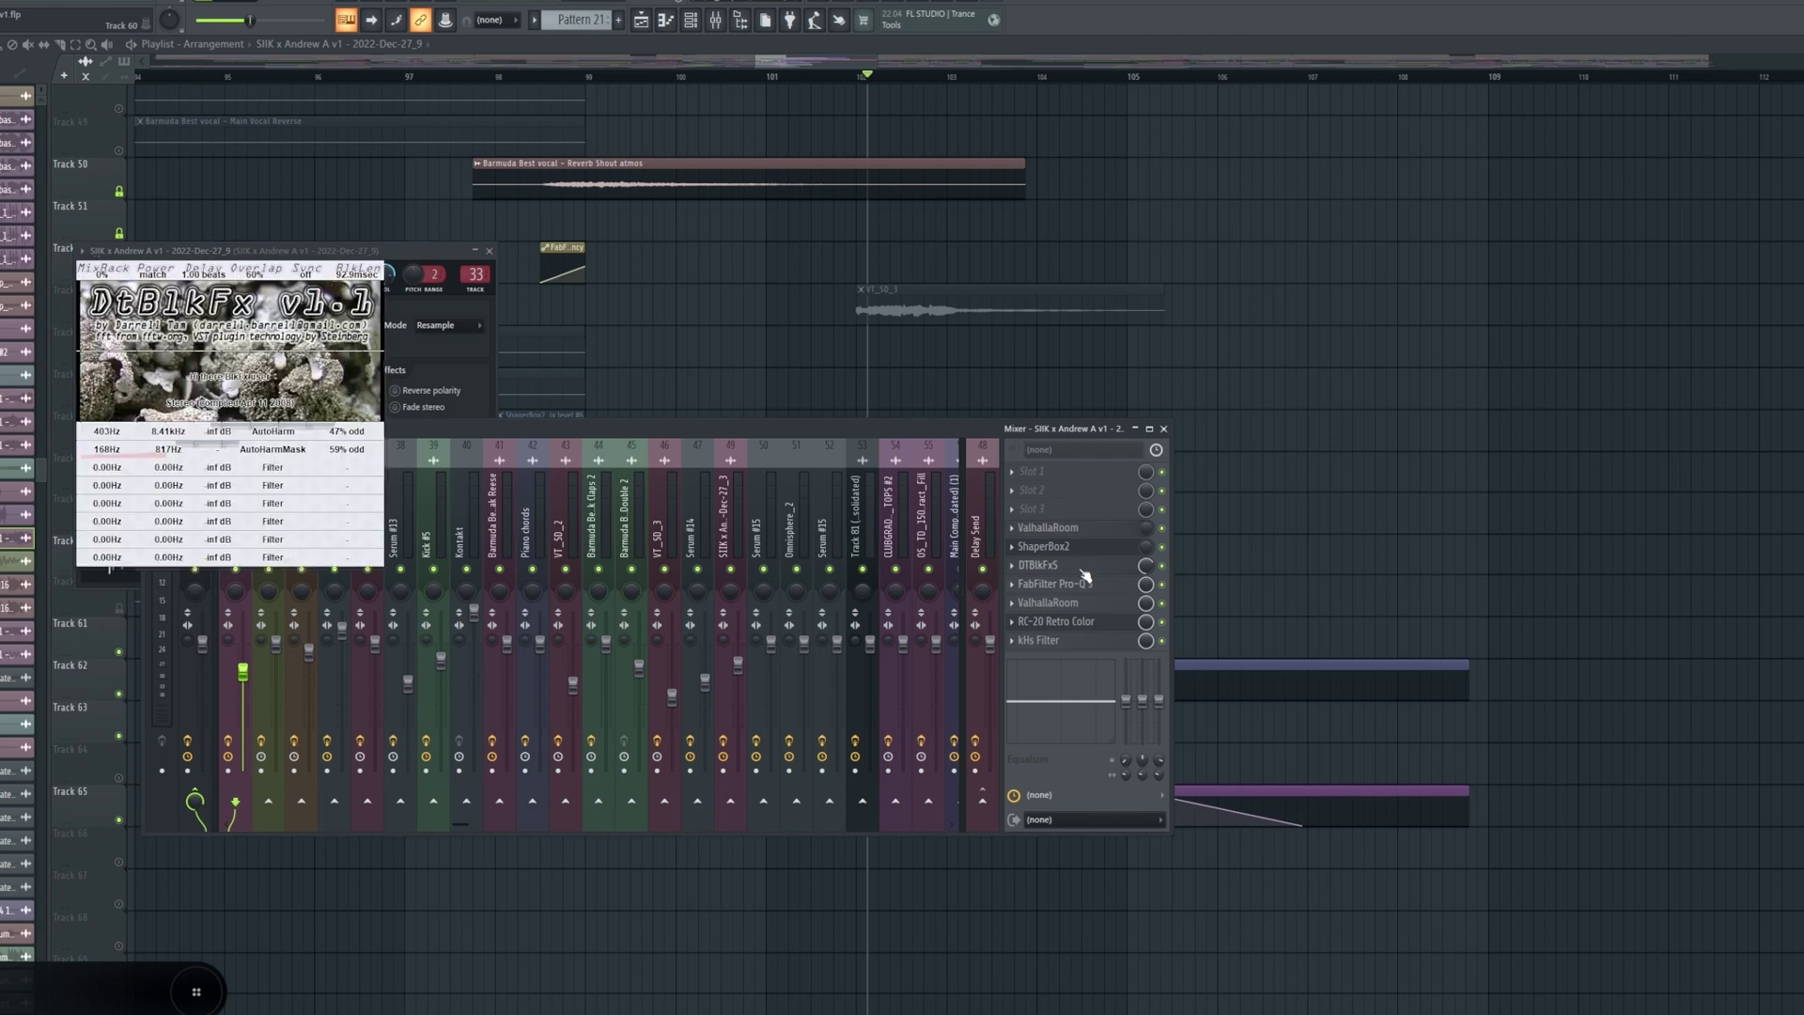